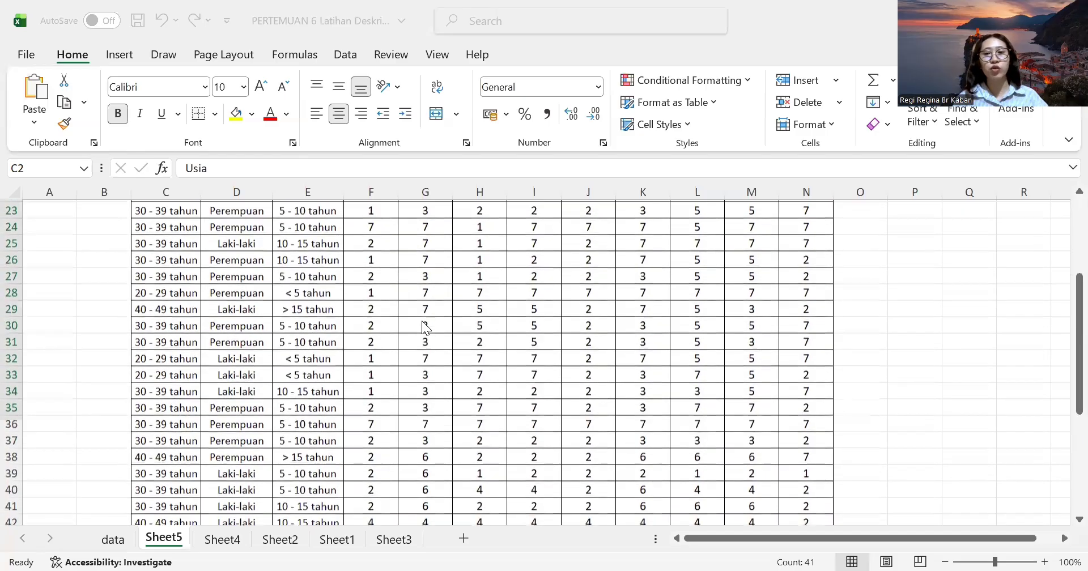
Replace every "20 - 29 tahun" entry with 1 in the Usia column using Find and Replace.
scroll(424, 327, up, 7)
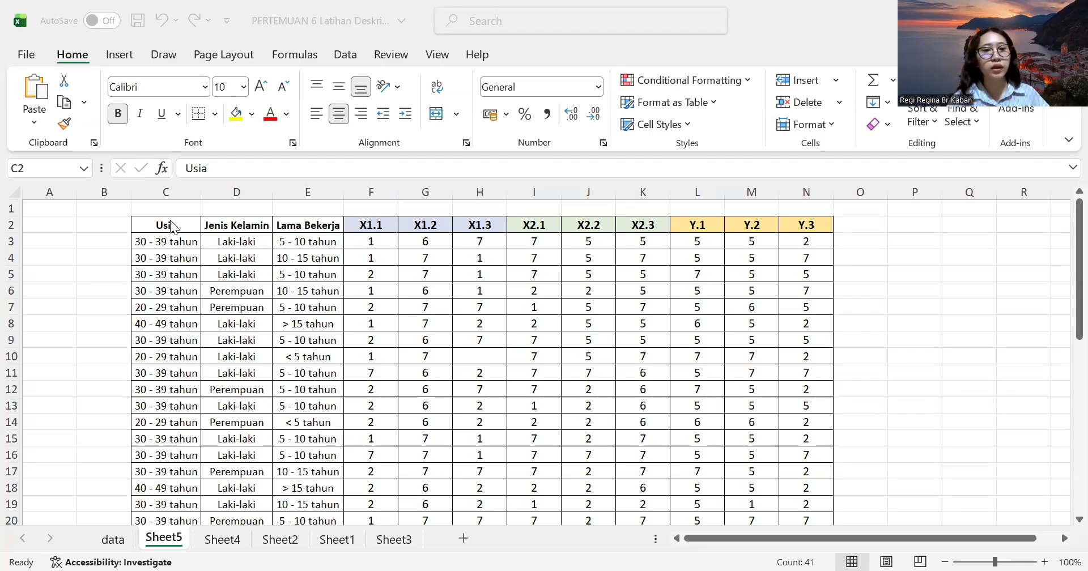
key(alt+Tab)
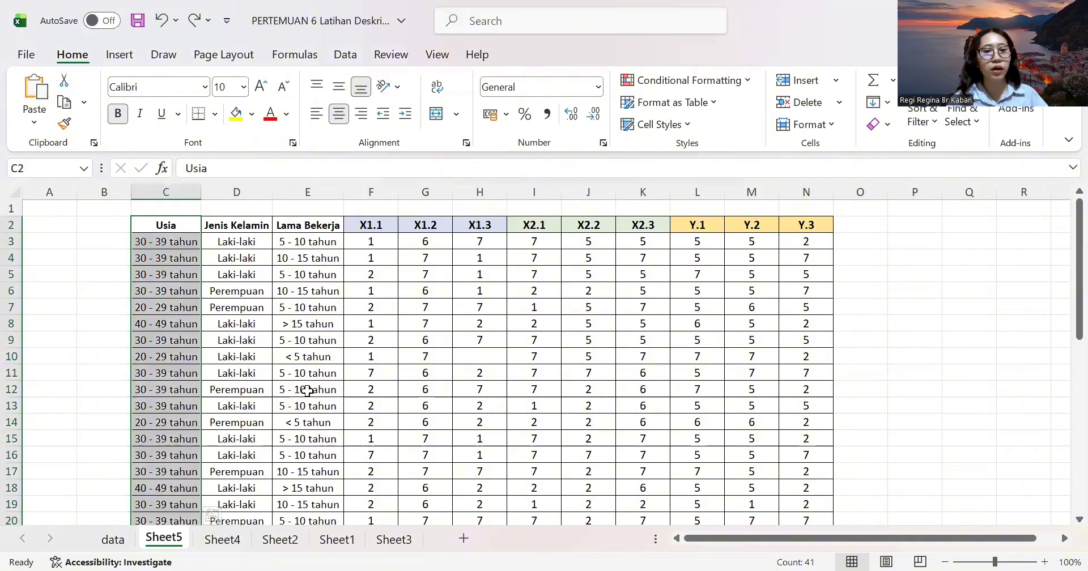
scroll(307, 391, down, 11)
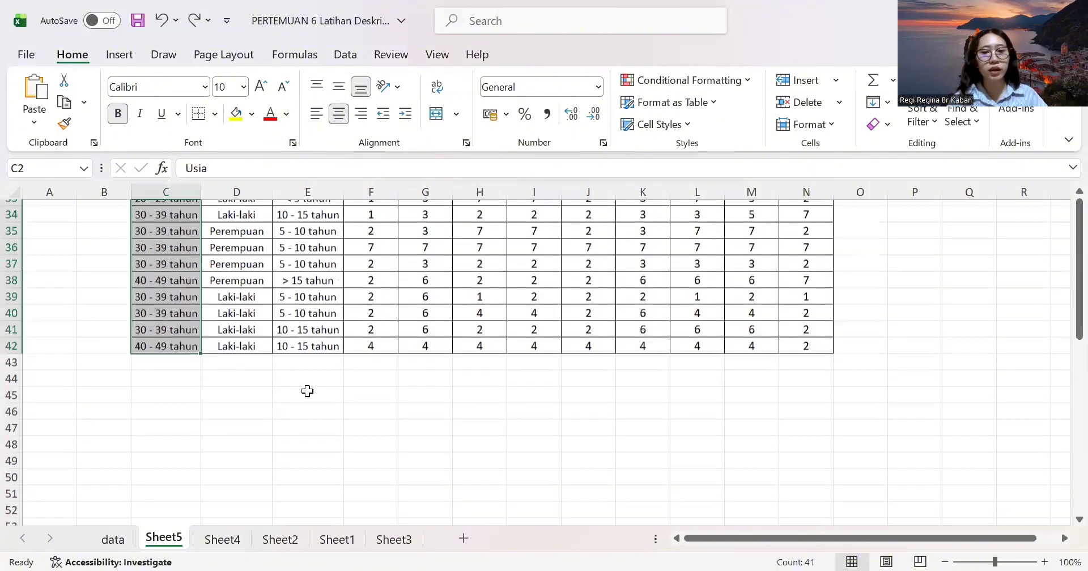
scroll(307, 391, up, 4)
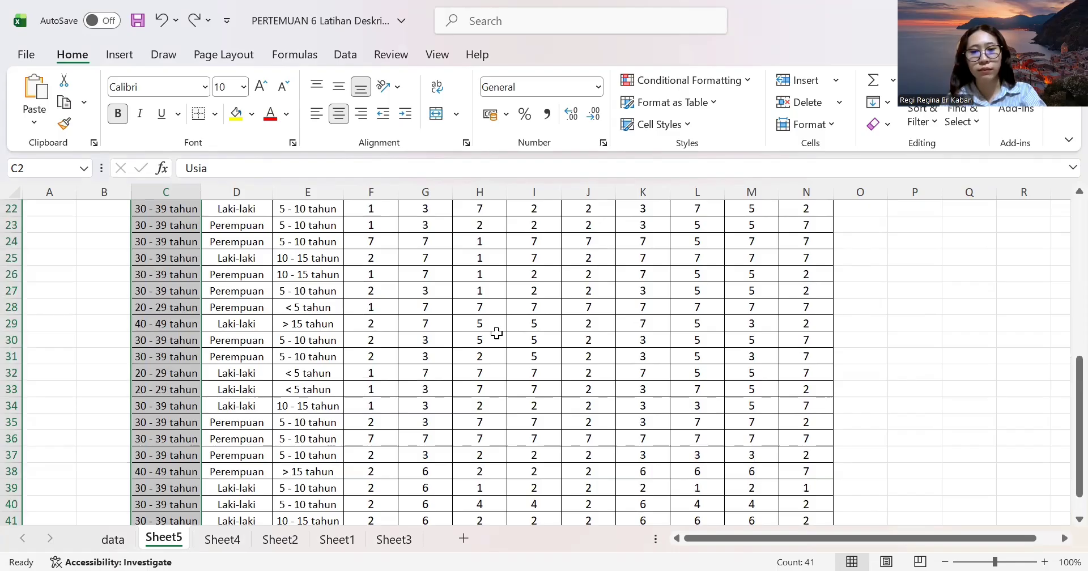
key(ctrl+h)
drag(587, 462, 534, 462)
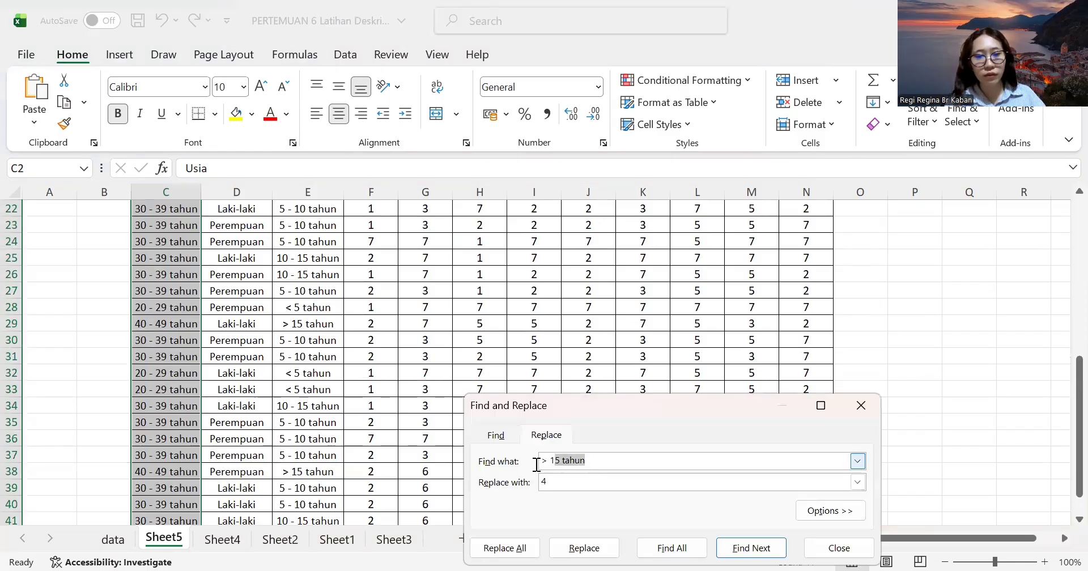
key(BackSpace)
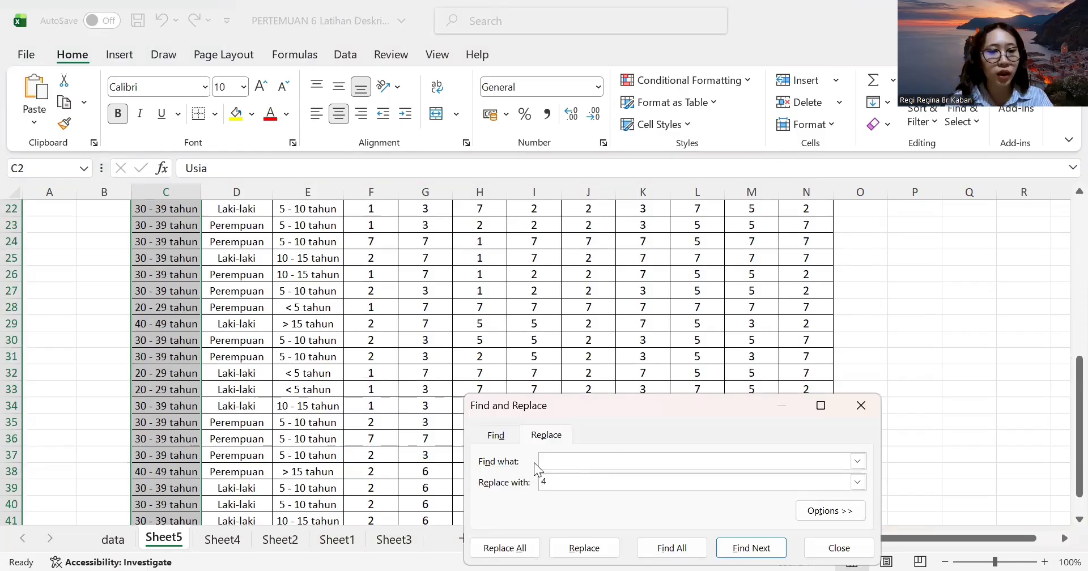
text(20)
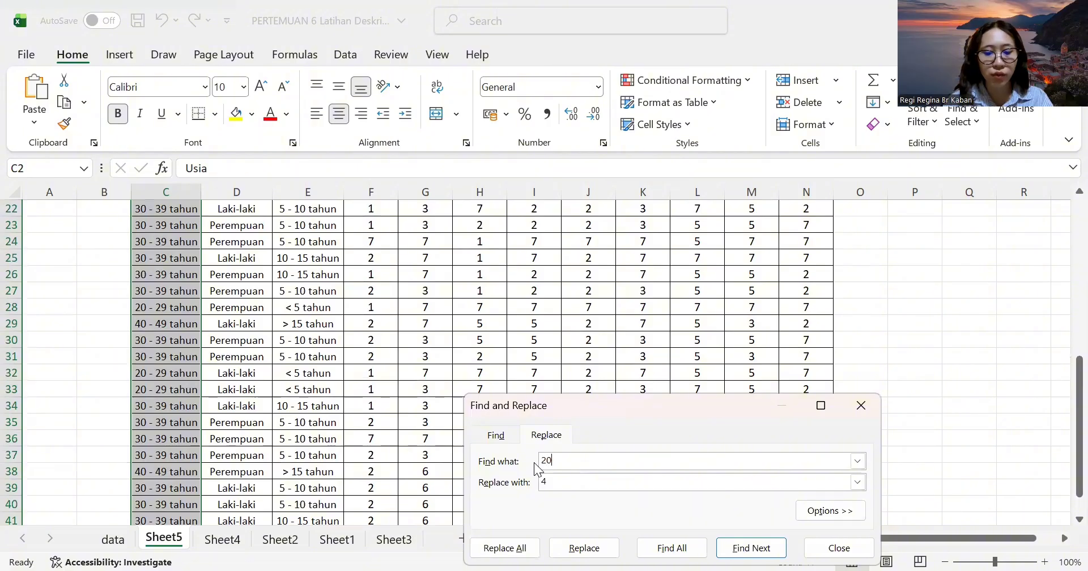
text( - 29 TAHUN)
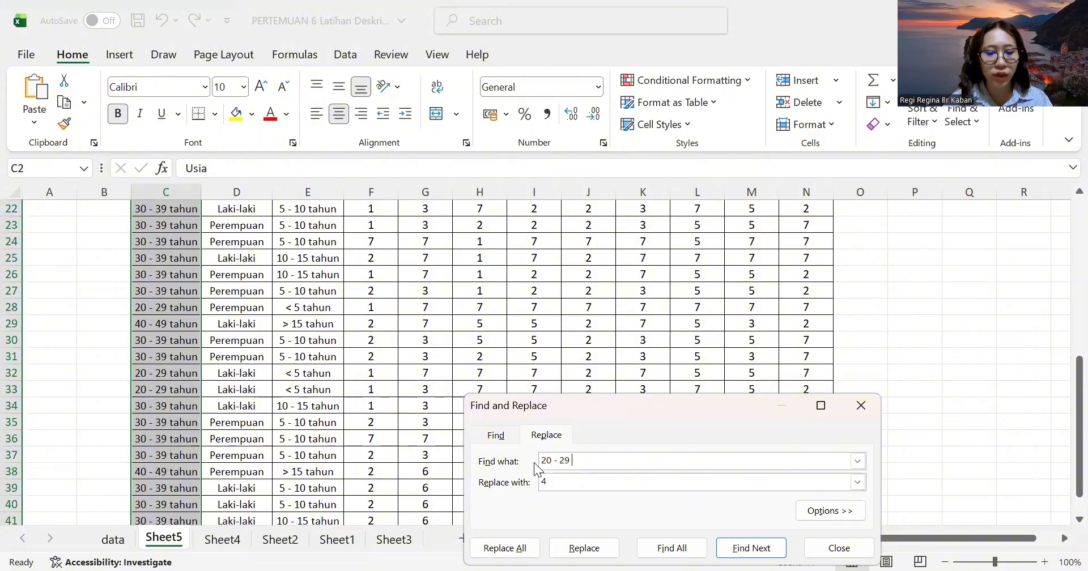
key(BackSpace)
key(BackSpace)
key(BackSpace)
key(BackSpace)
key(BackSpace)
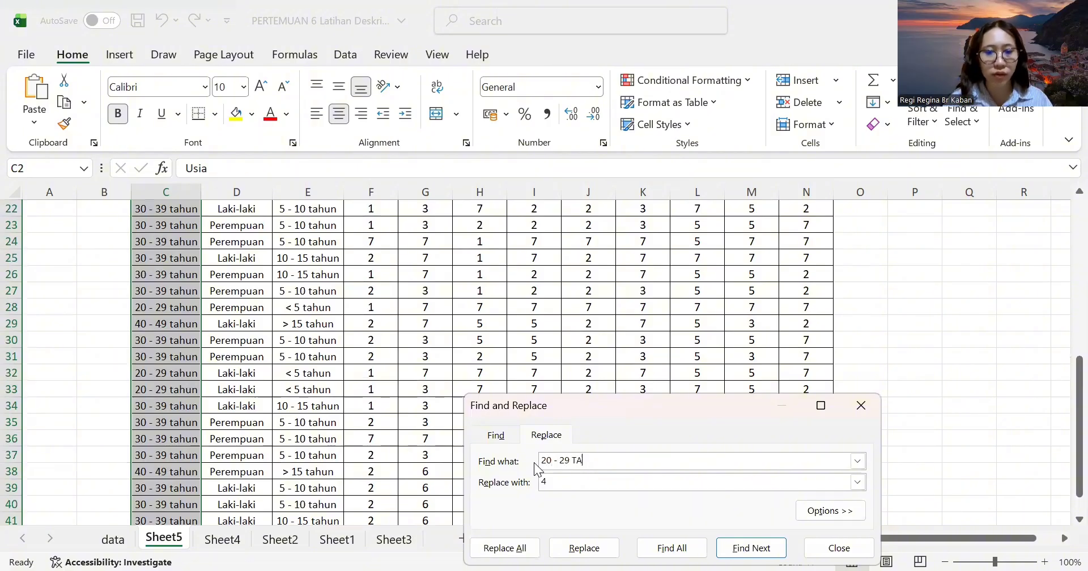
text(tahun)
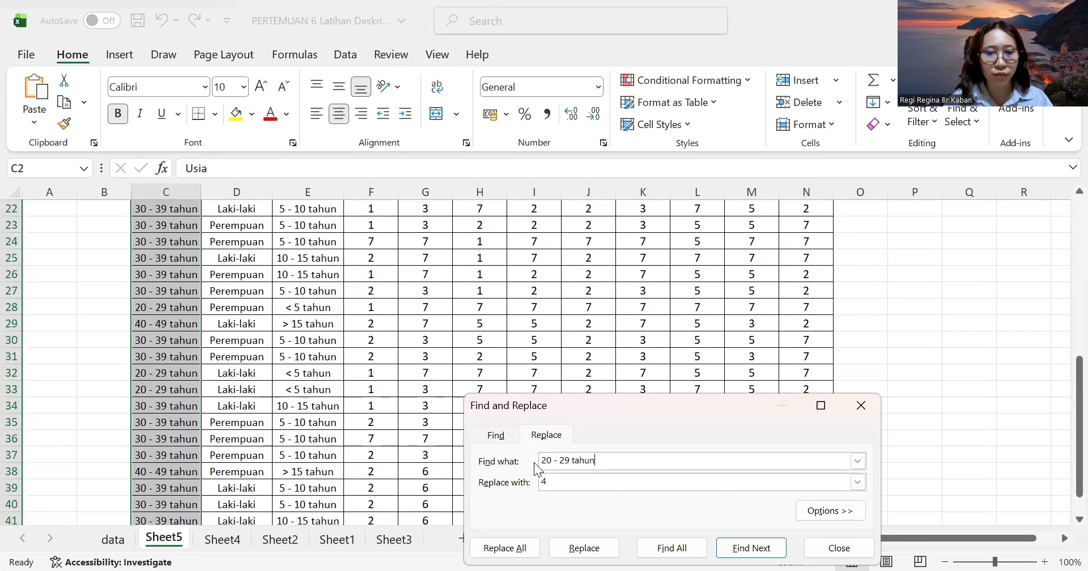
click(557, 482)
text(4)
key(BackSpace)
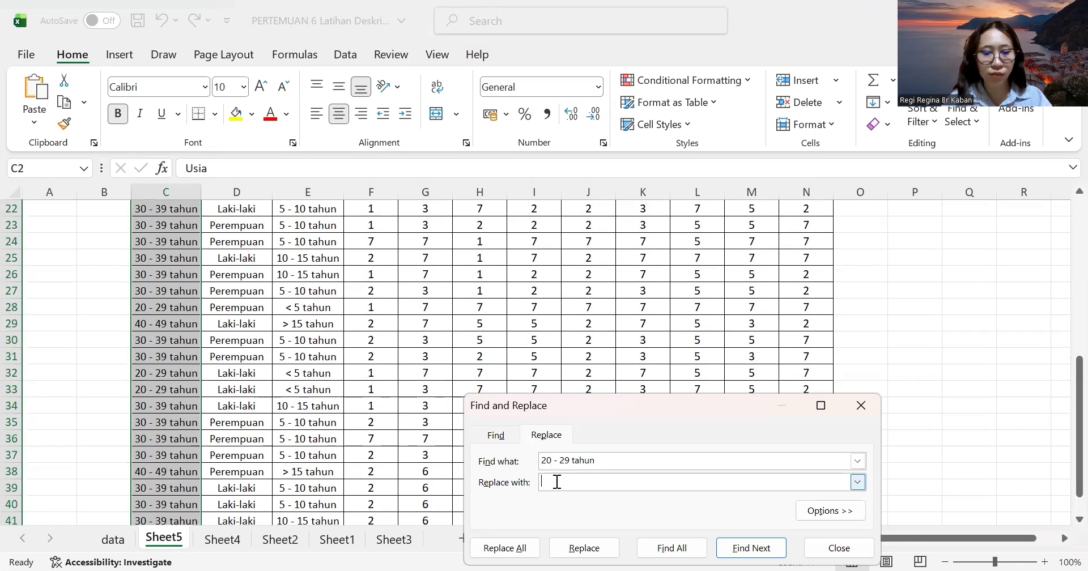
text(1)
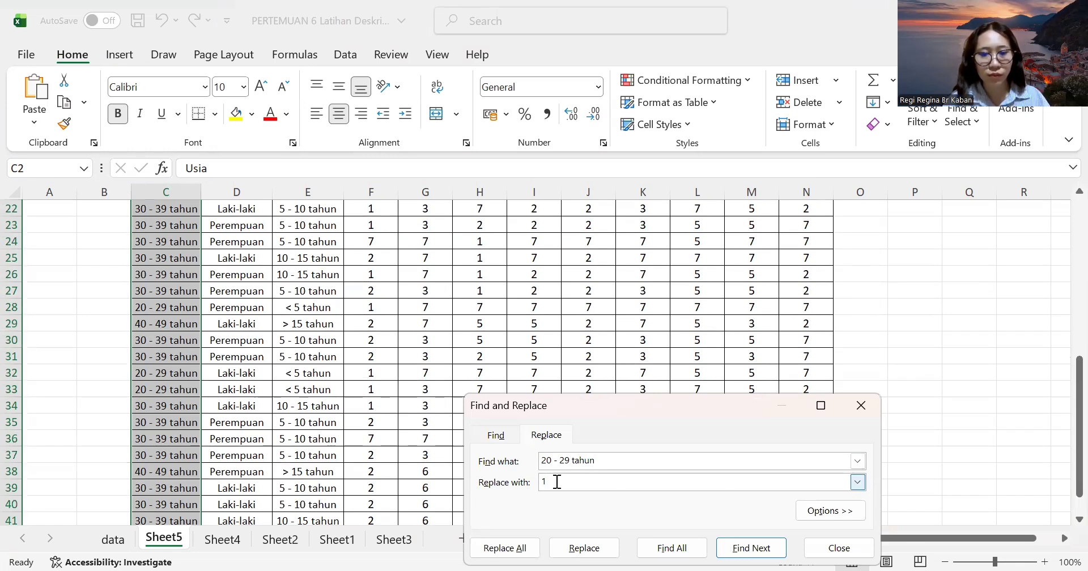
click(499, 547)
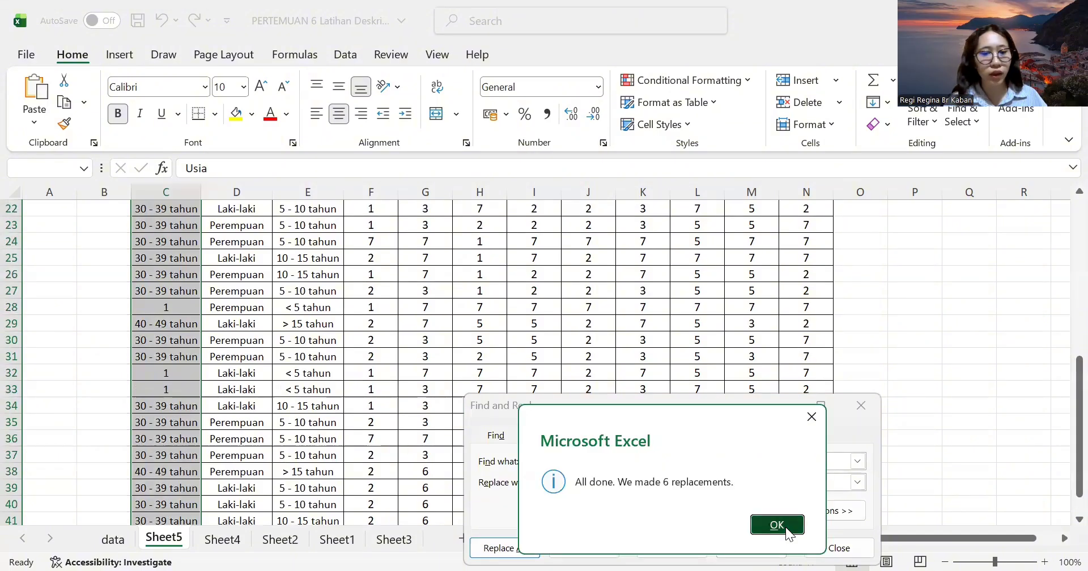
click(784, 526)
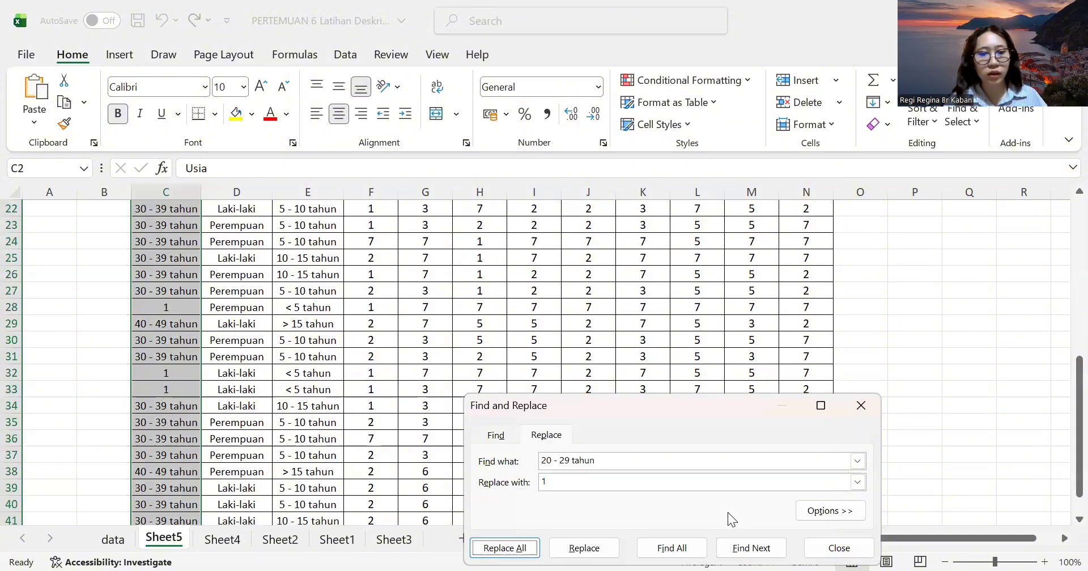
Replace every "30 - 39 tahun" entry in the Usia column with 2.
click(546, 461)
key(BackSpace)
text(3)
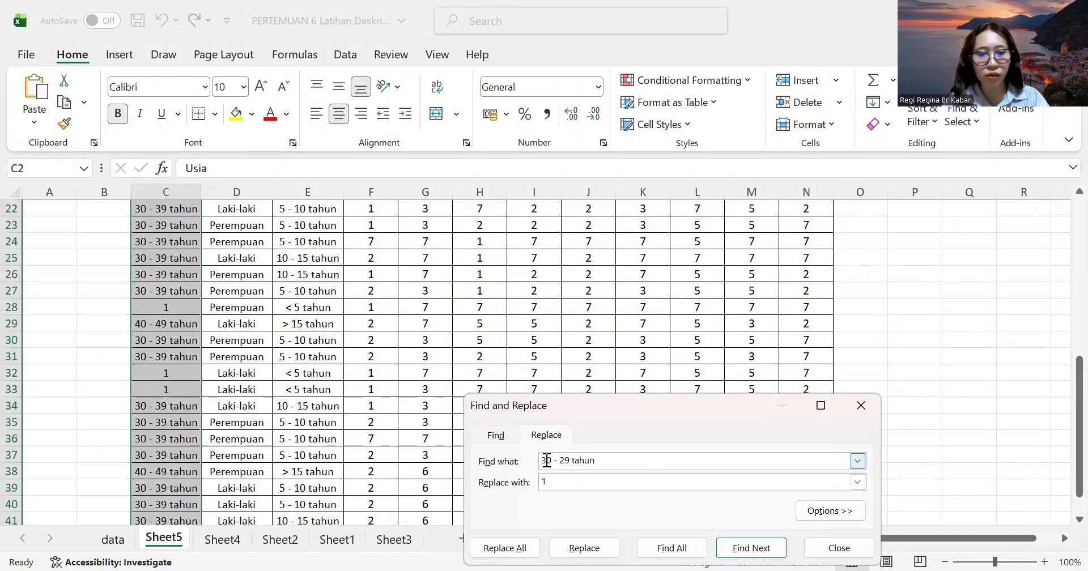
click(565, 461)
key(BackSpace)
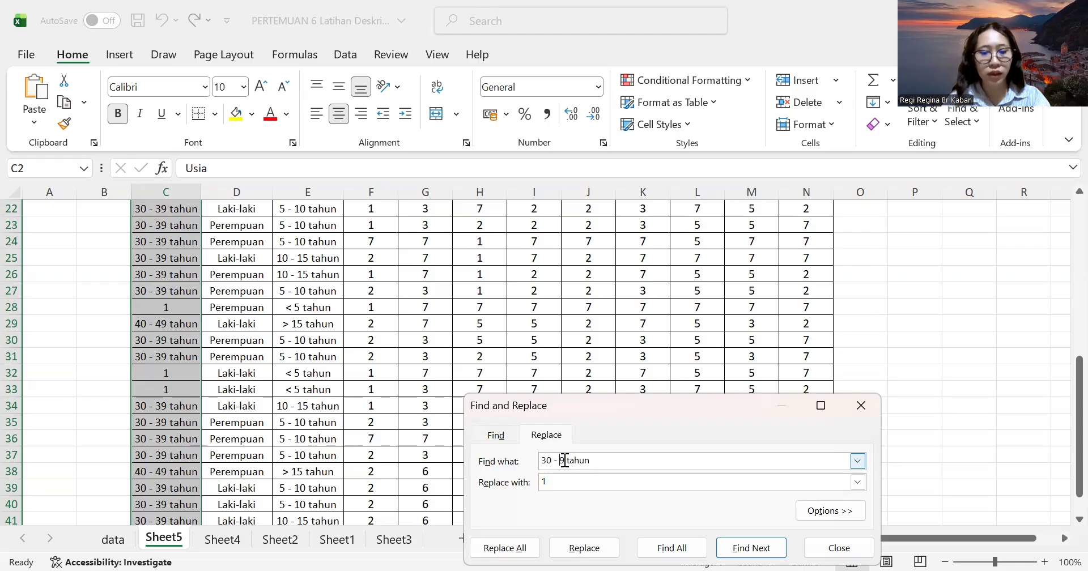
text(3)
click(551, 482)
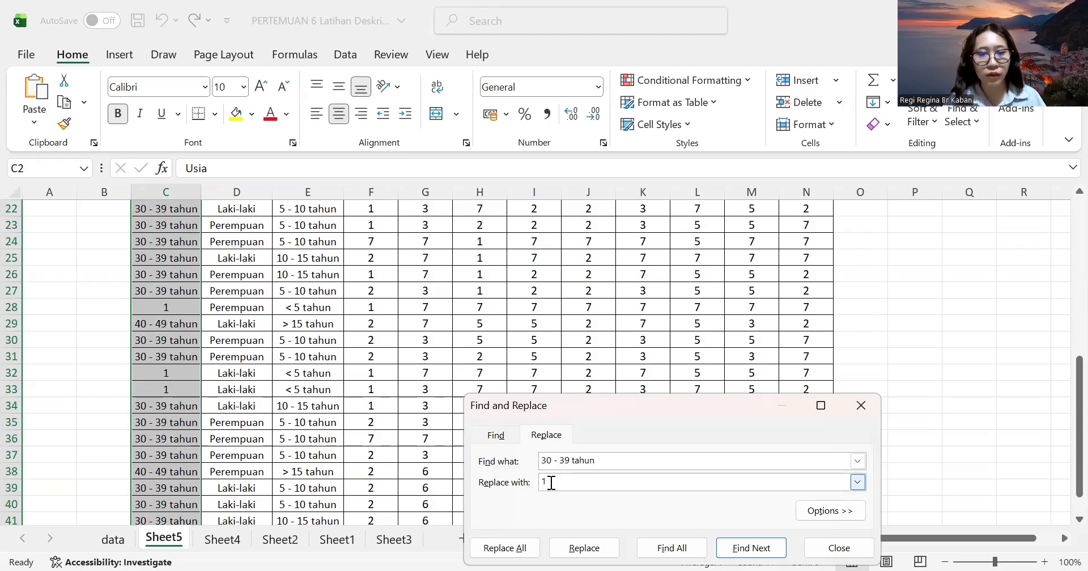
key(BackSpace)
text(2)
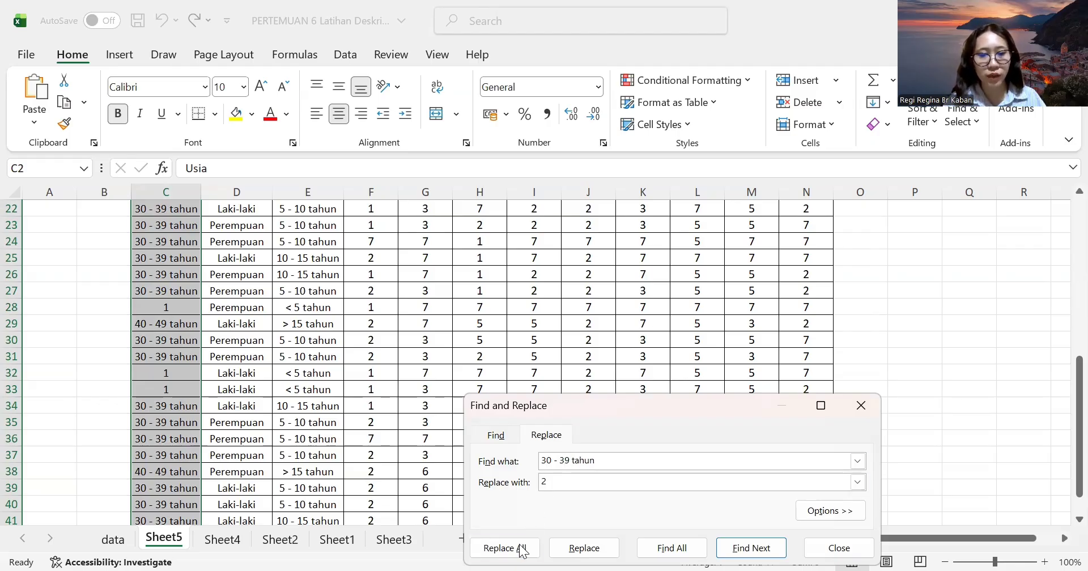
click(510, 548)
click(776, 526)
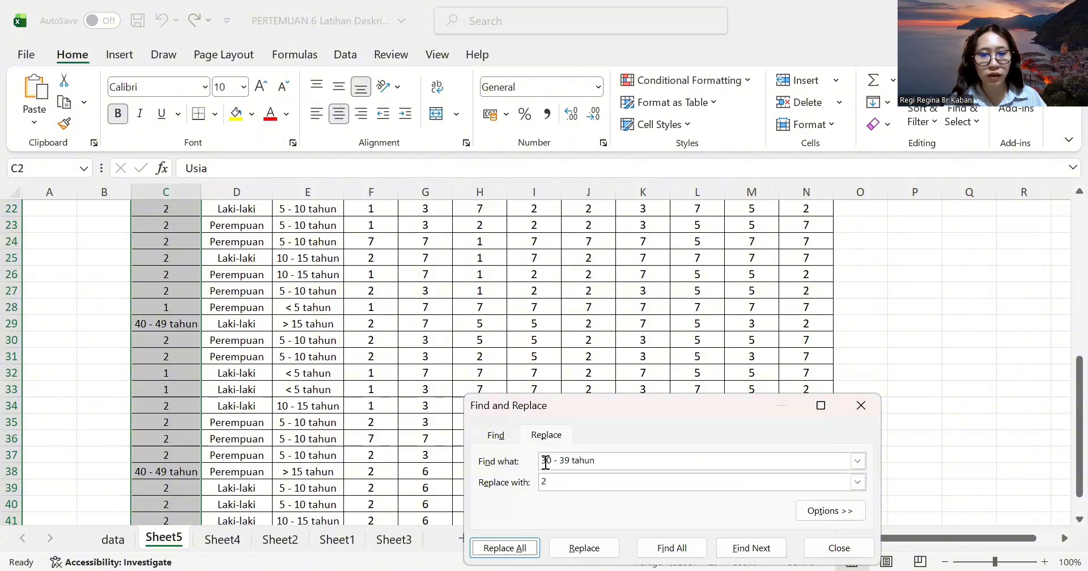
Replace every "40 - 49 tahun" entry in the Usia column with 3.
click(545, 462)
key(BackSpace)
text(4)
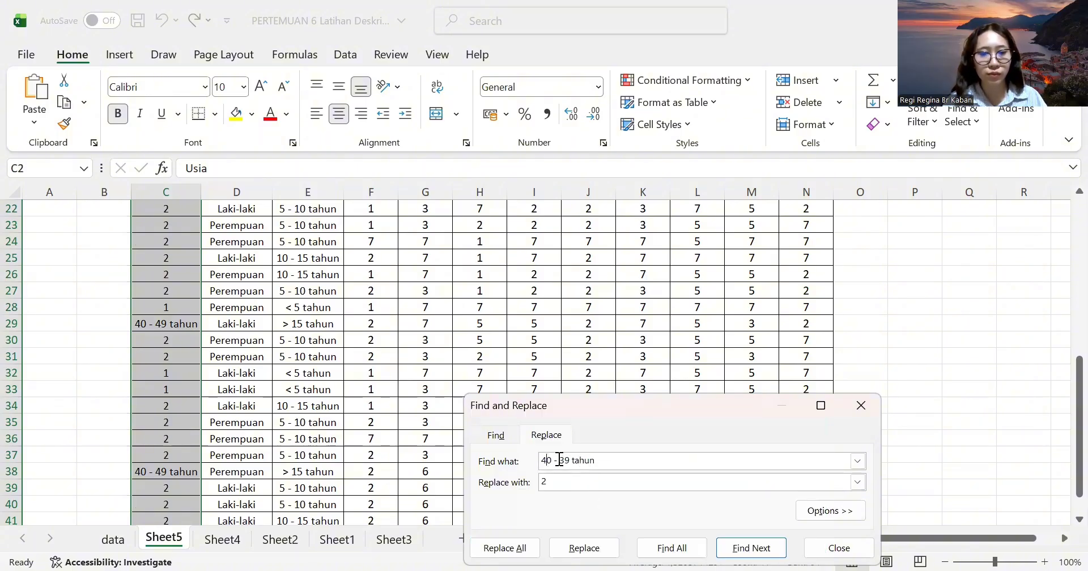
click(565, 461)
key(BackSpace)
text(4)
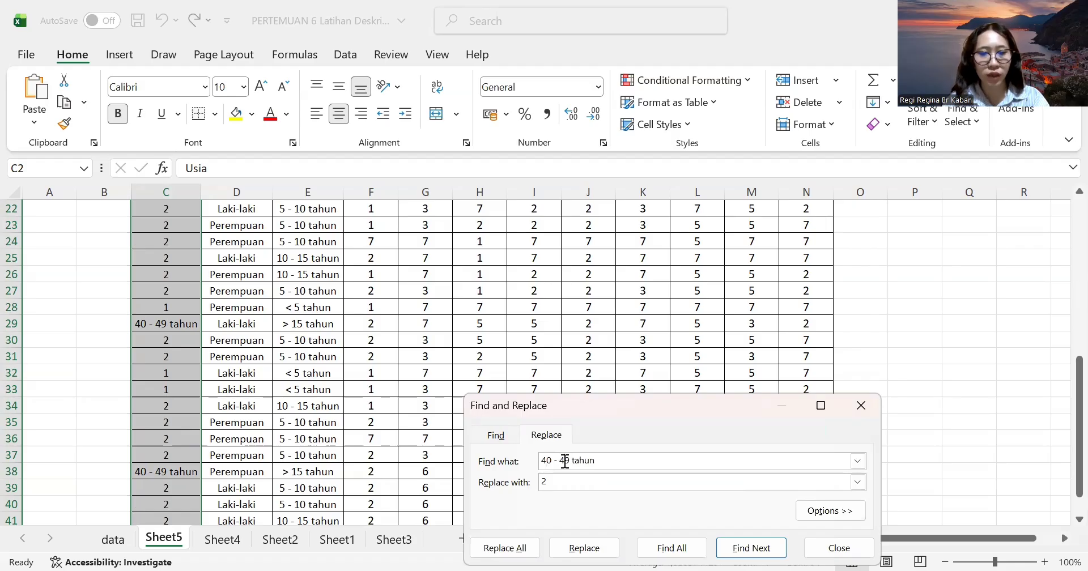
key(BackSpace)
text(3)
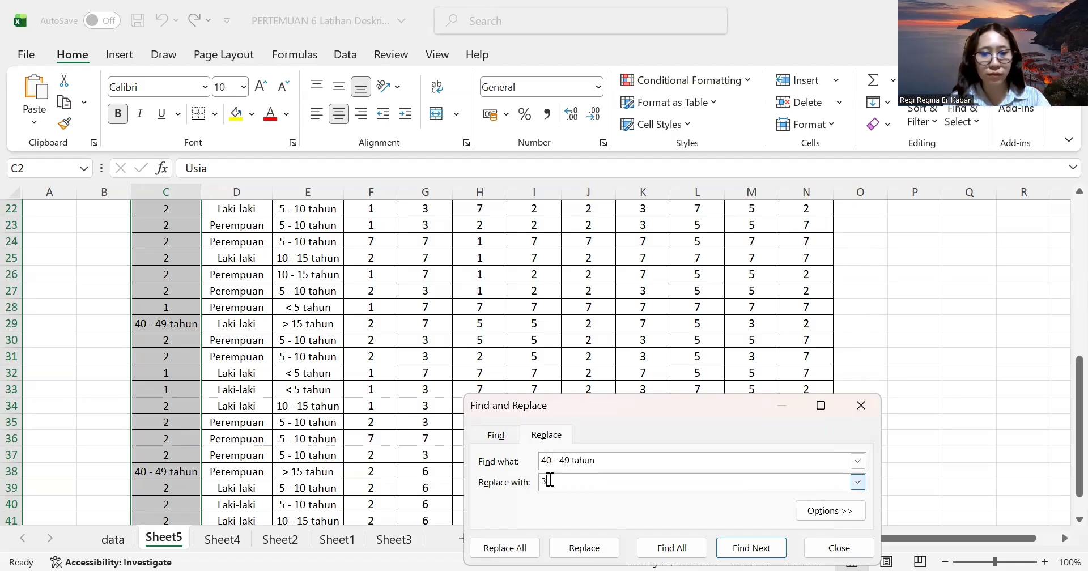
click(516, 548)
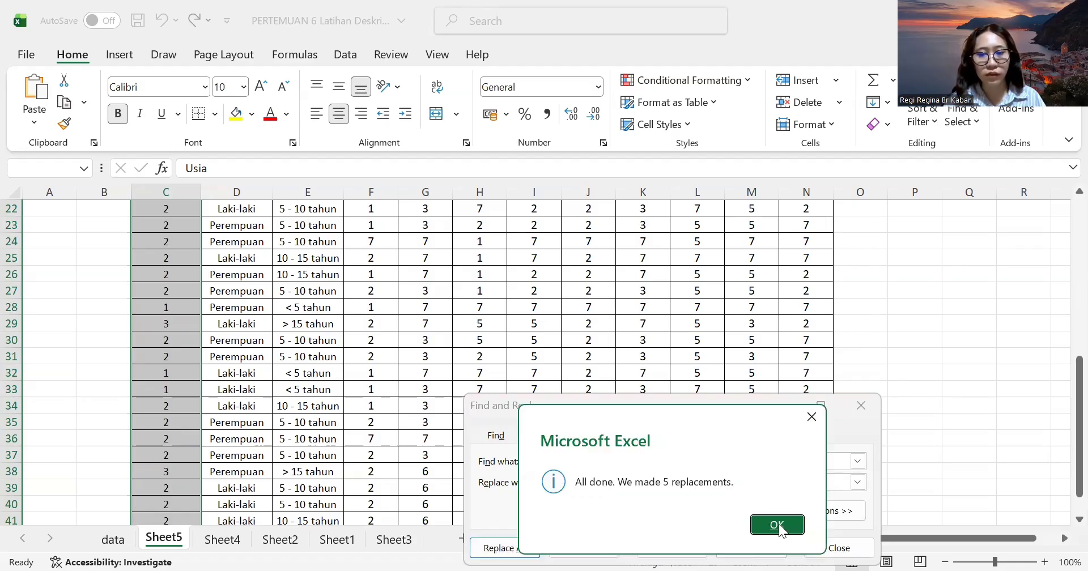
key(Return)
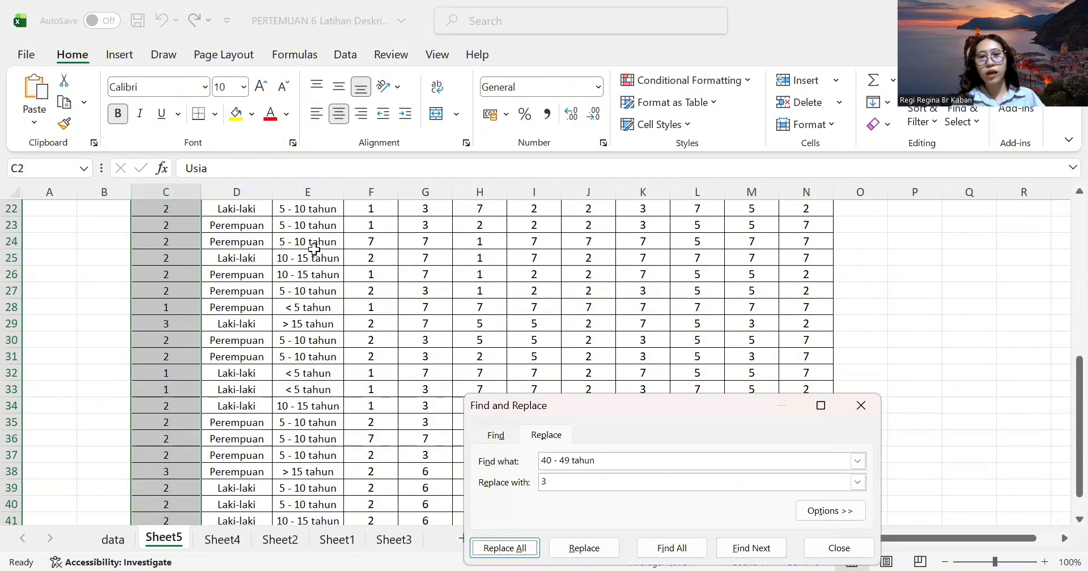
Select the Jenis Kelamin column from its header to row 42 and replace every "Laki-laki" entry with 1.
scroll(315, 249, up, 7)
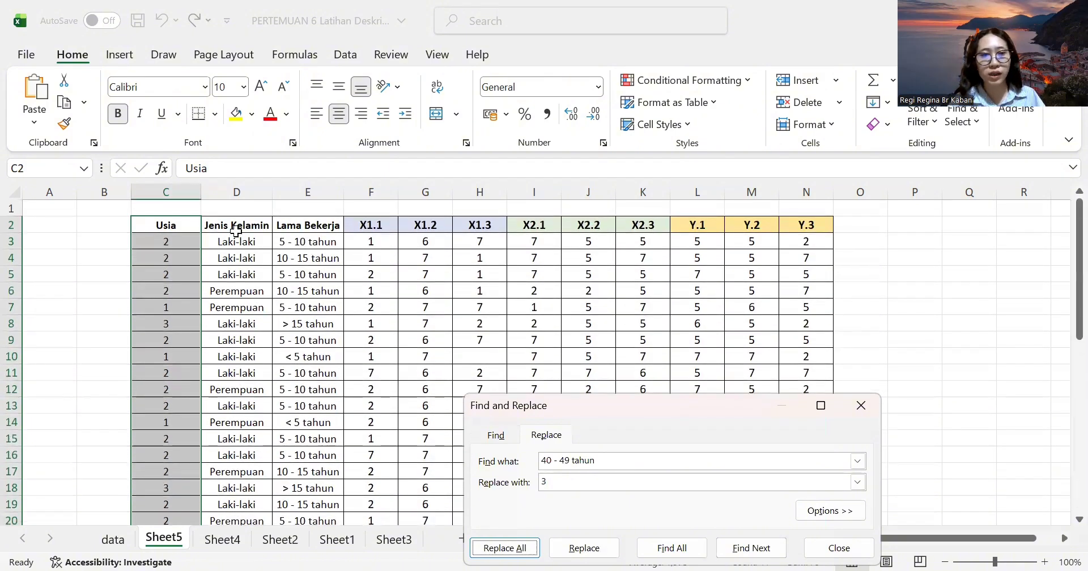
drag(236, 231, 239, 470)
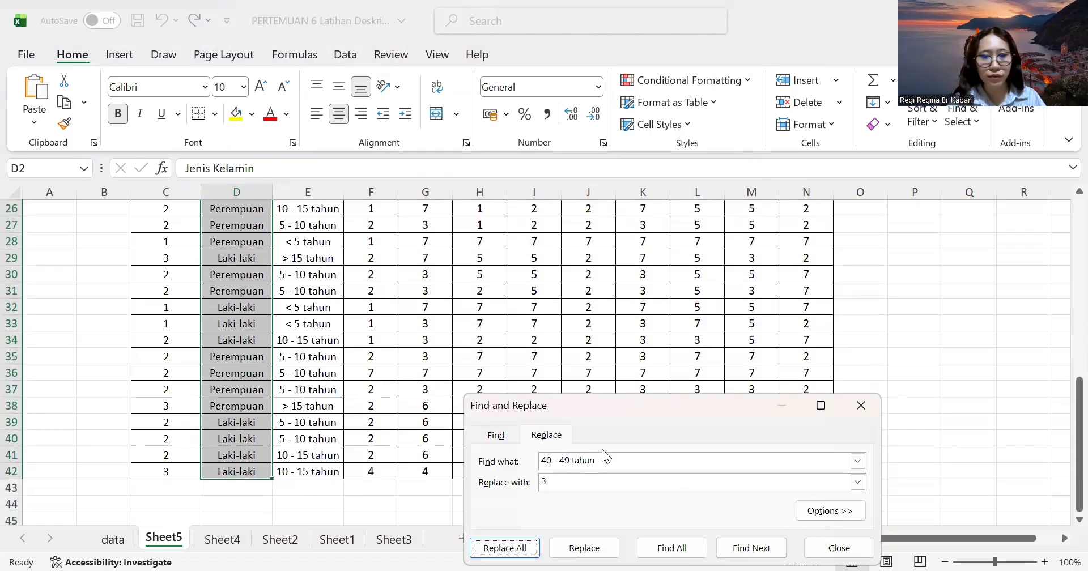
drag(600, 460, 532, 462)
key(BackSpace)
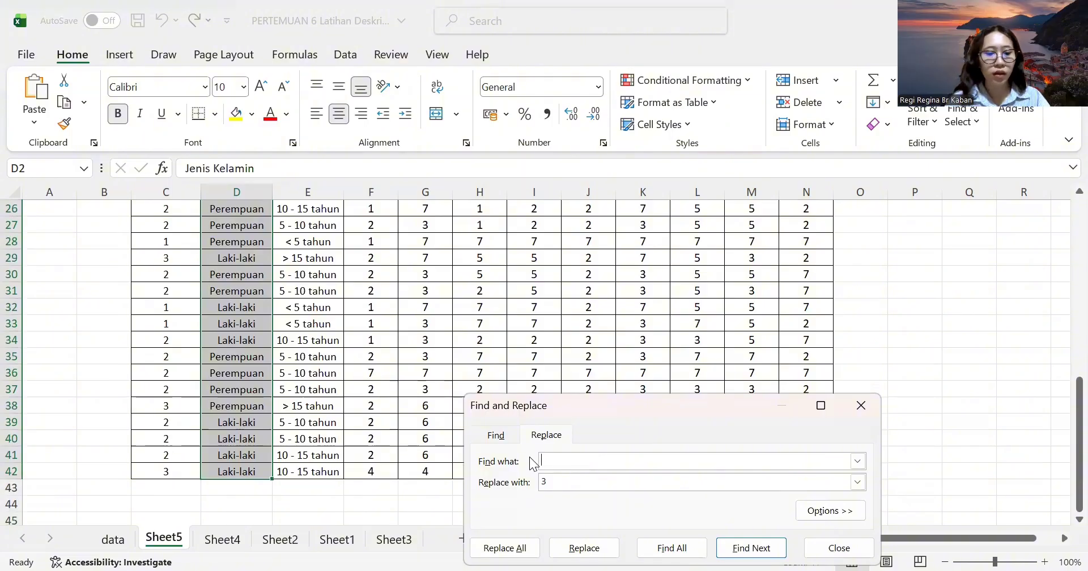
text(Laki-laki)
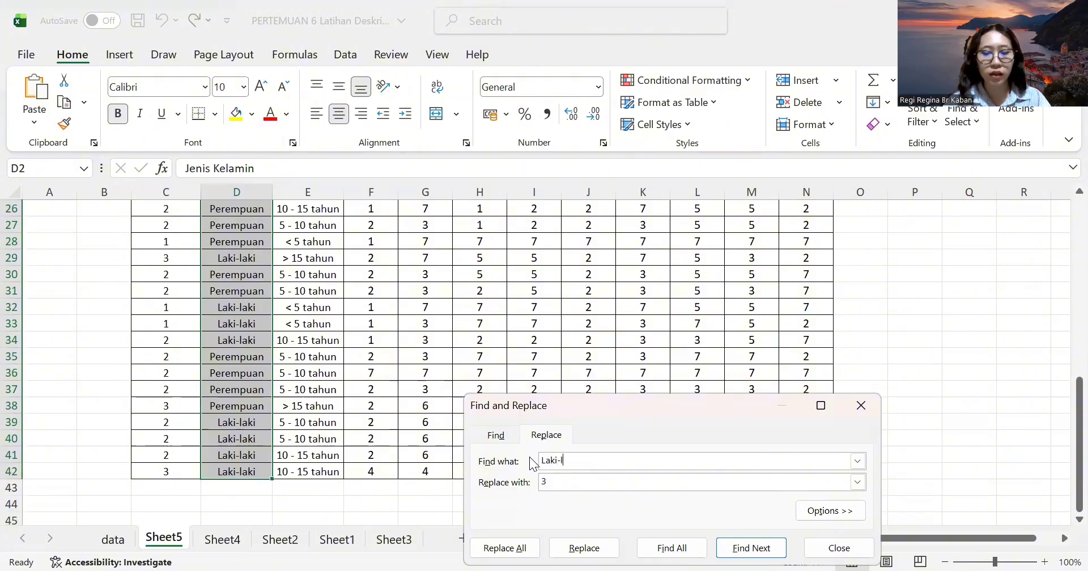
click(552, 482)
text(1)
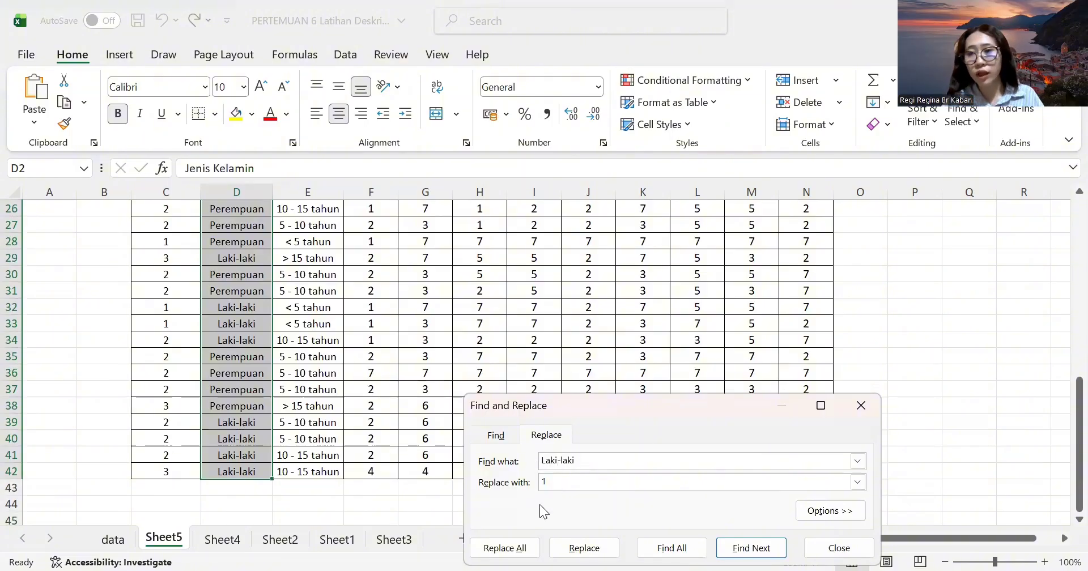
click(506, 548)
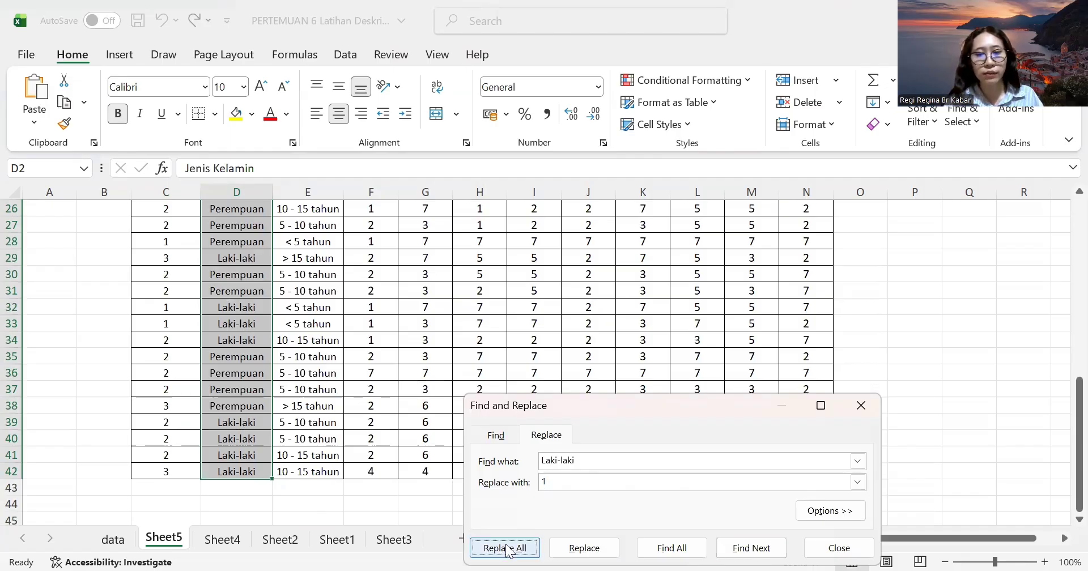
click(777, 525)
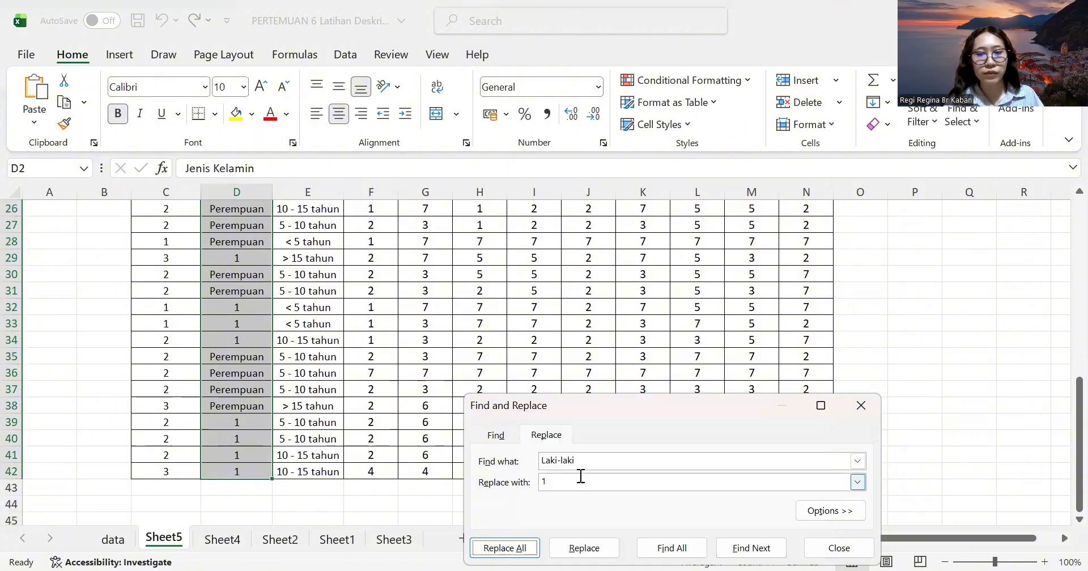
Replace every "Perempuan" entry in the Jenis Kelamin column with 2.
click(580, 459)
key(BackSpace)
key(BackSpace)
key(BackSpace)
key(BackSpace)
key(BackSpace)
key(BackSpace)
key(BackSpace)
key(BackSpace)
key(BackSpace)
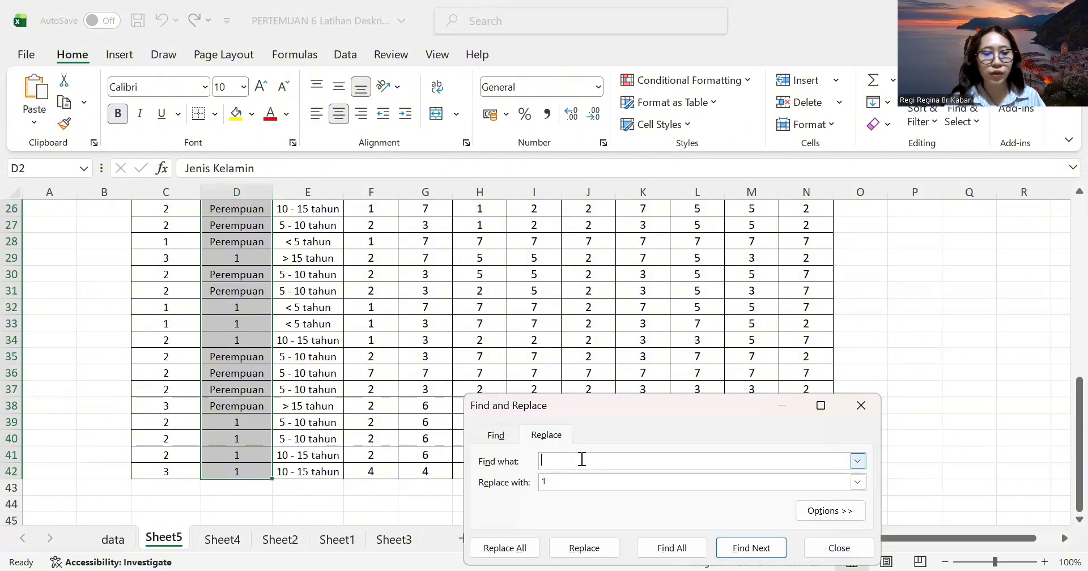
text(Perempuan)
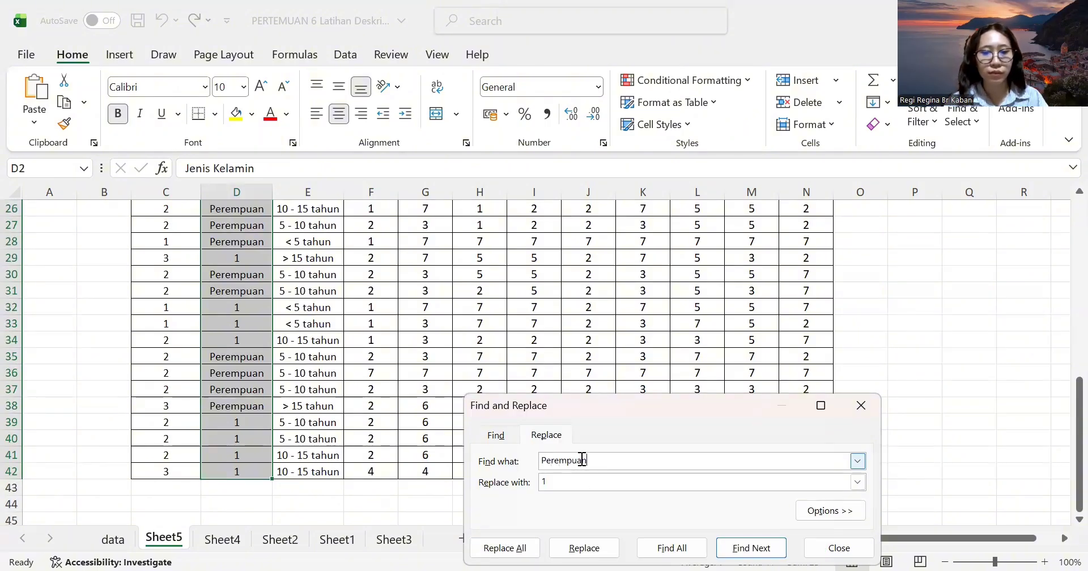
click(554, 482)
key(BackSpace)
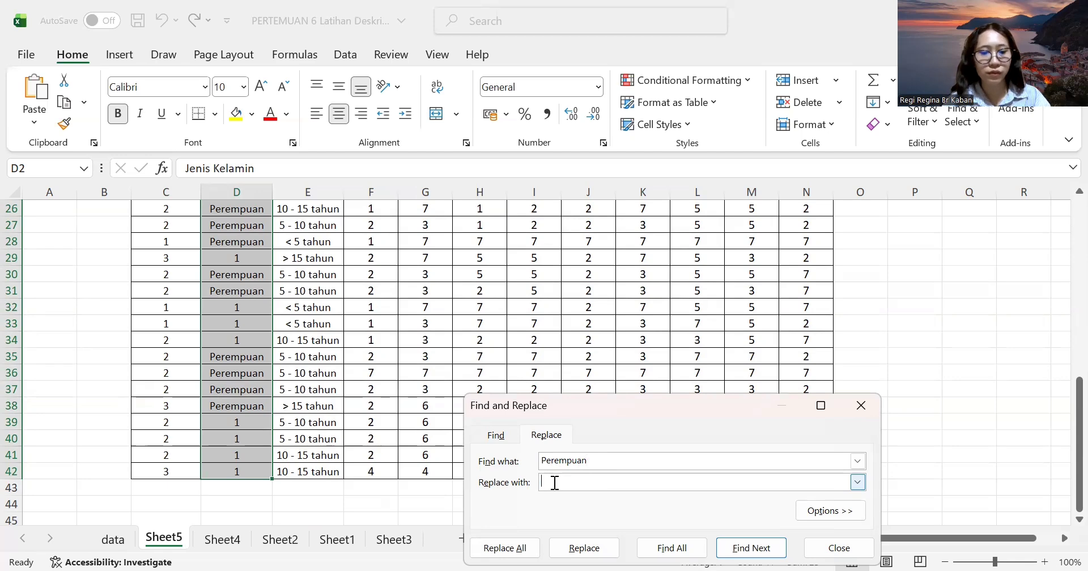
text(2)
click(518, 549)
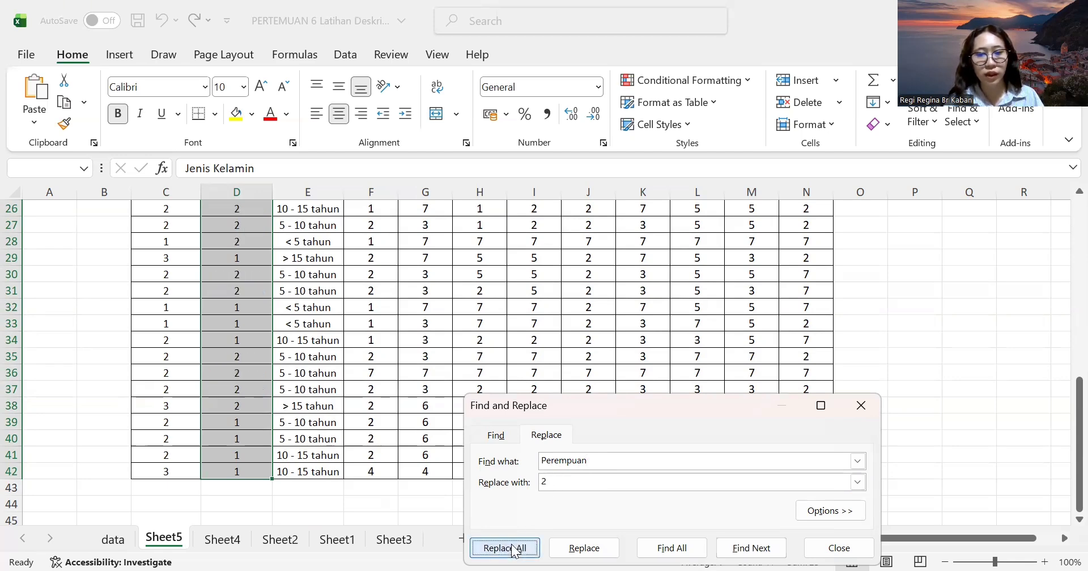
Select the Lama Bekerja column from its header to row 42 and replace every "< 5 tahun" entry with 1.
click(777, 525)
scroll(263, 216, up, 8)
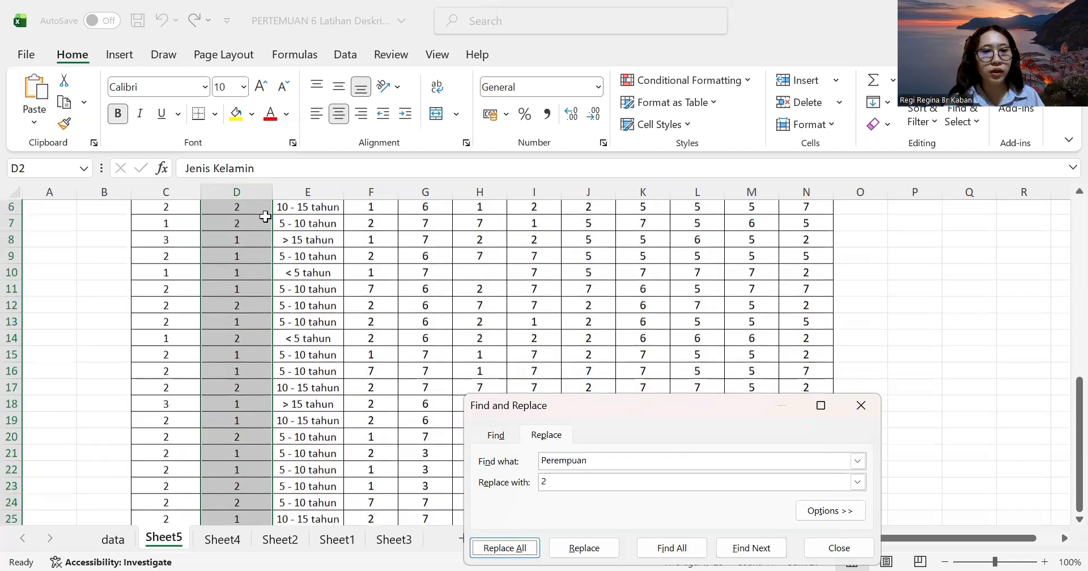
scroll(265, 217, down, 1)
drag(304, 223, 319, 501)
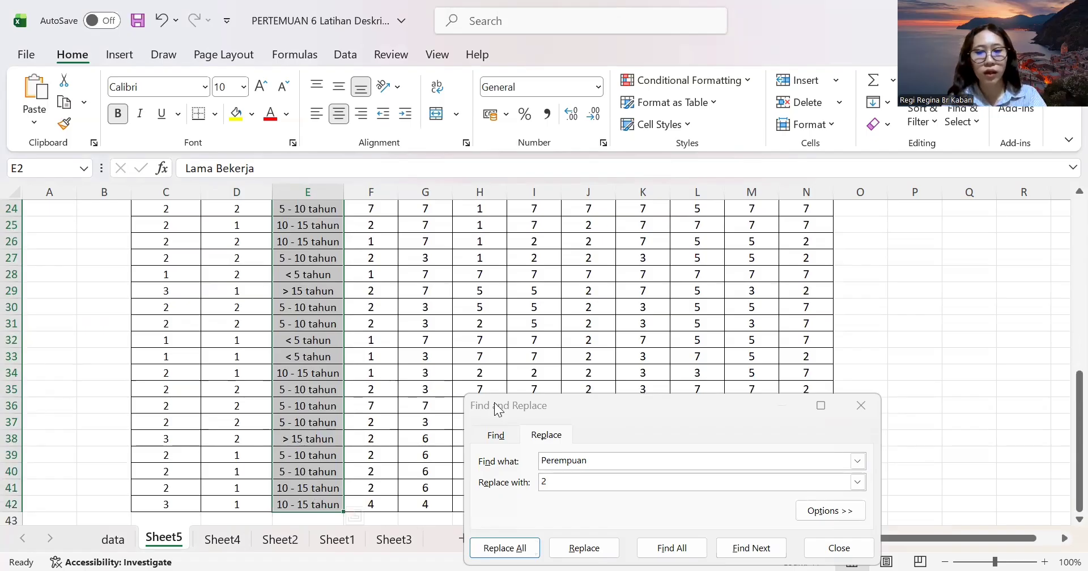
click(632, 455)
double_click(539, 463)
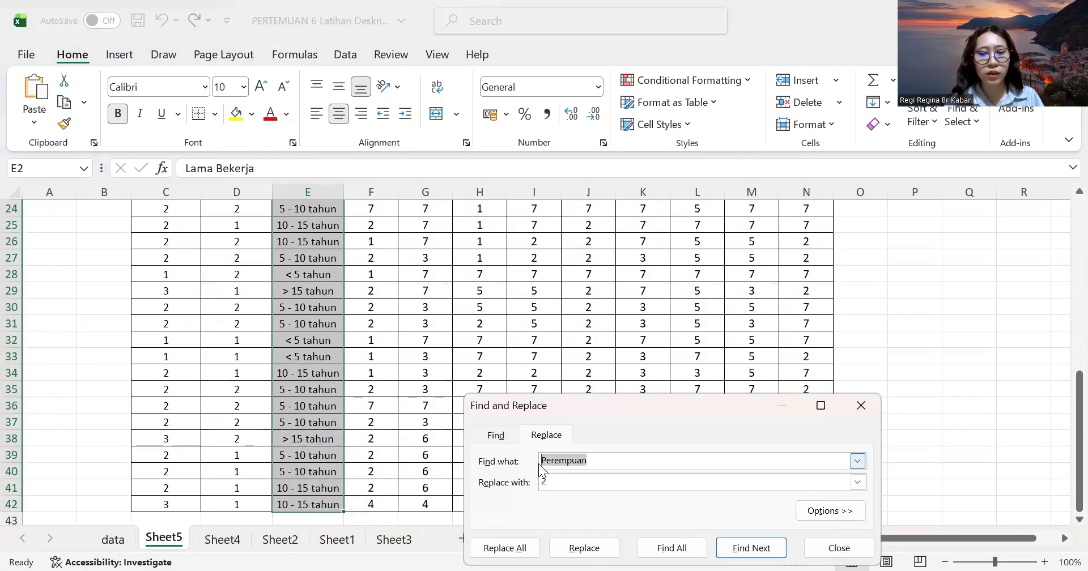
key(BackSpace)
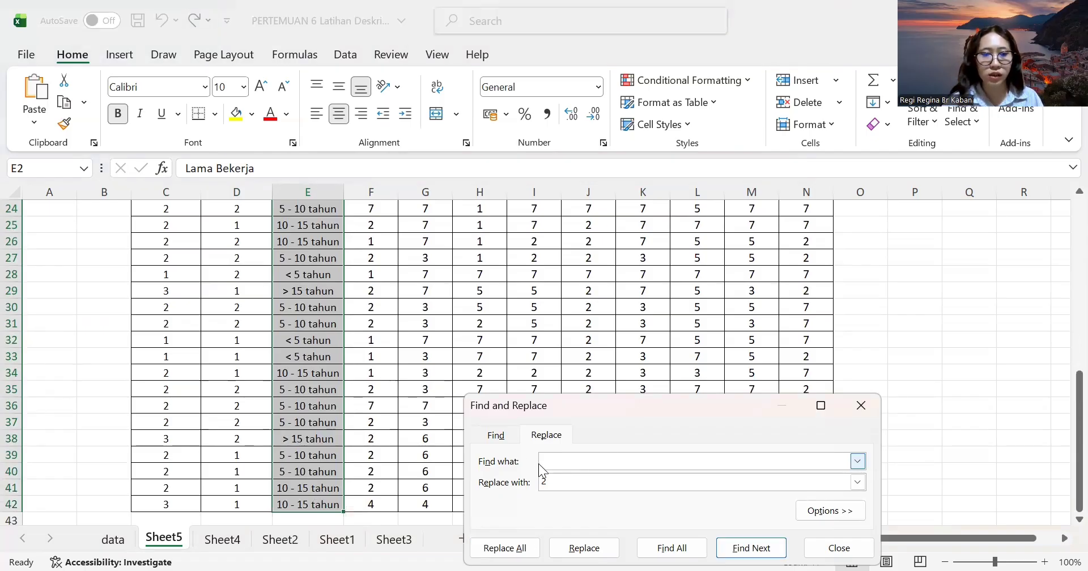
text(<)
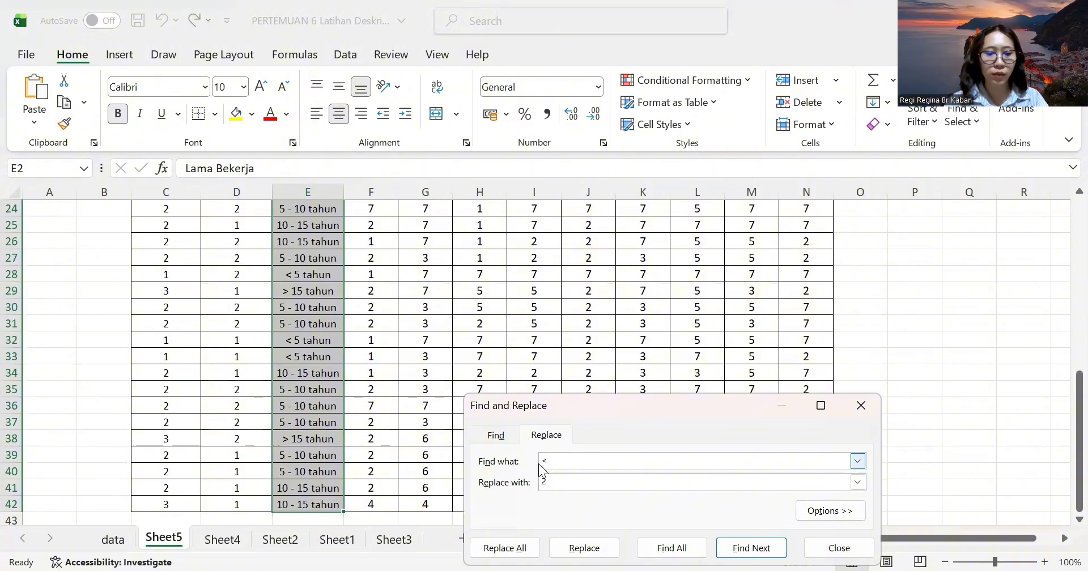
text( 5 tahun)
click(547, 481)
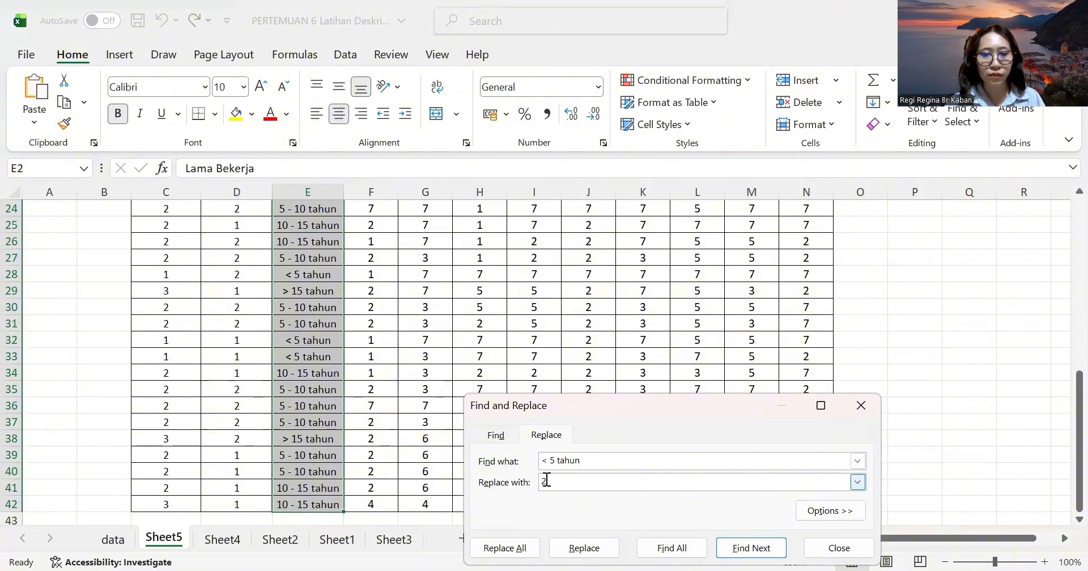
key(BackSpace)
text(1)
click(513, 549)
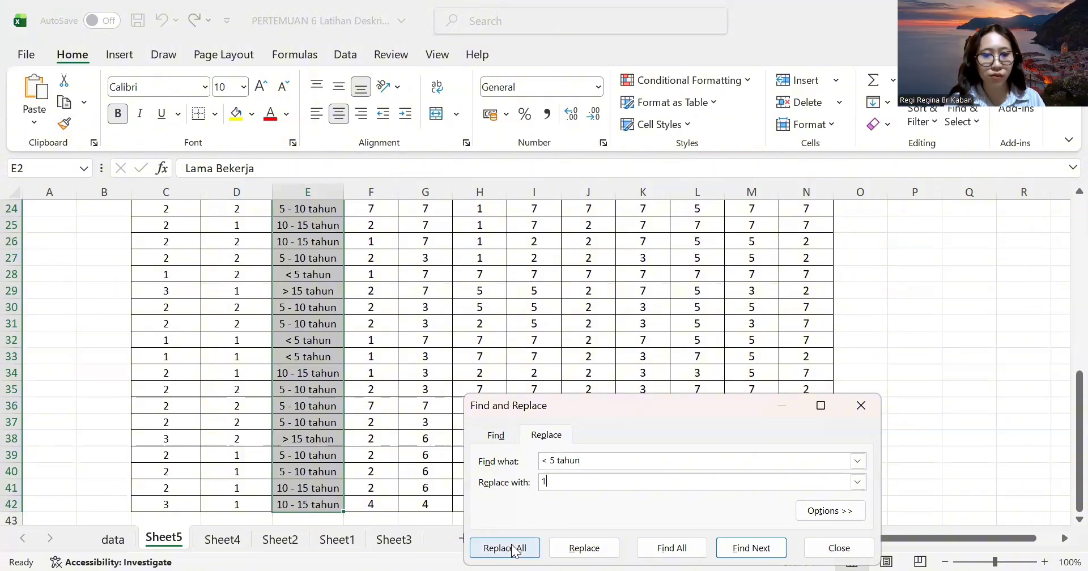
click(786, 524)
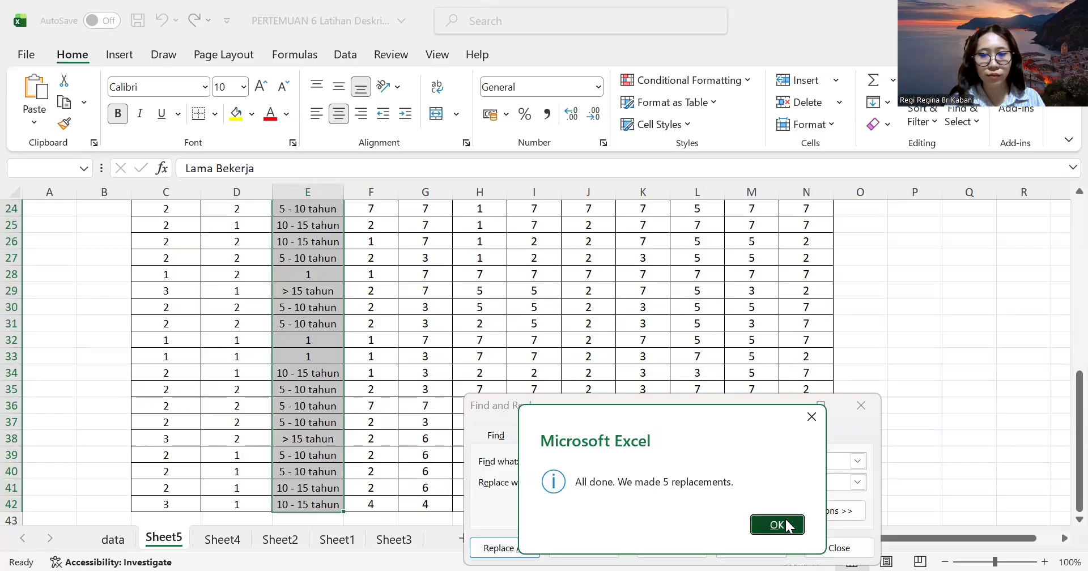
Replace every "5 - 10 tahun" entry in the Lama Bekerja column with 2.
drag(582, 461, 535, 466)
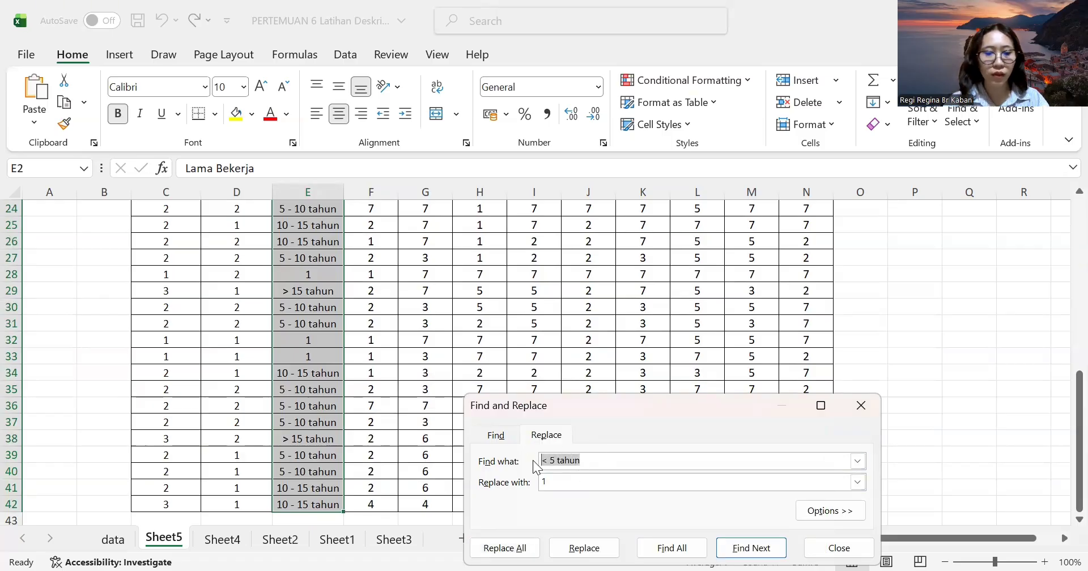
text(5 - 1)
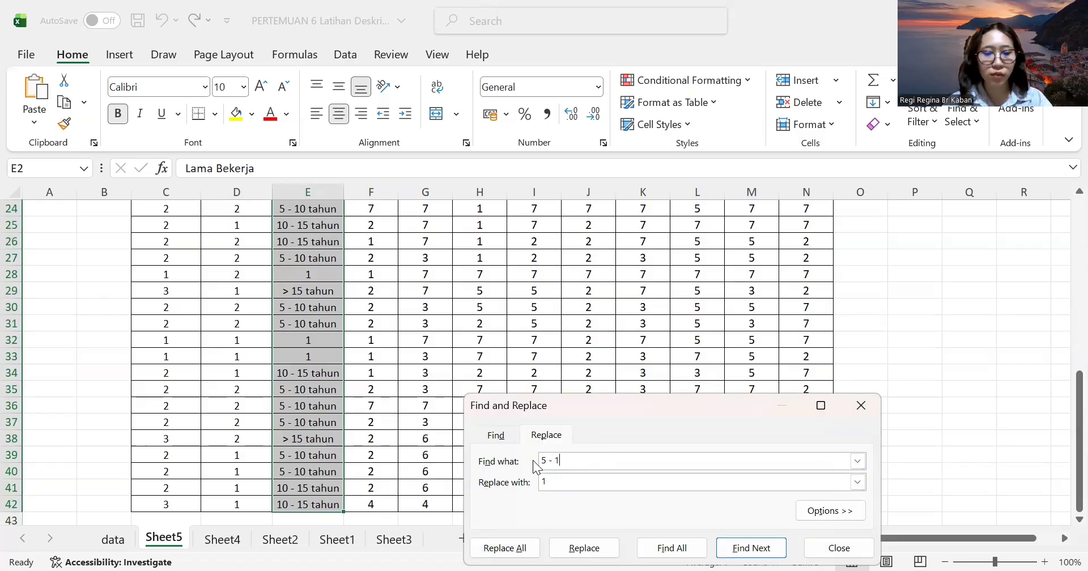
text(0 tahun)
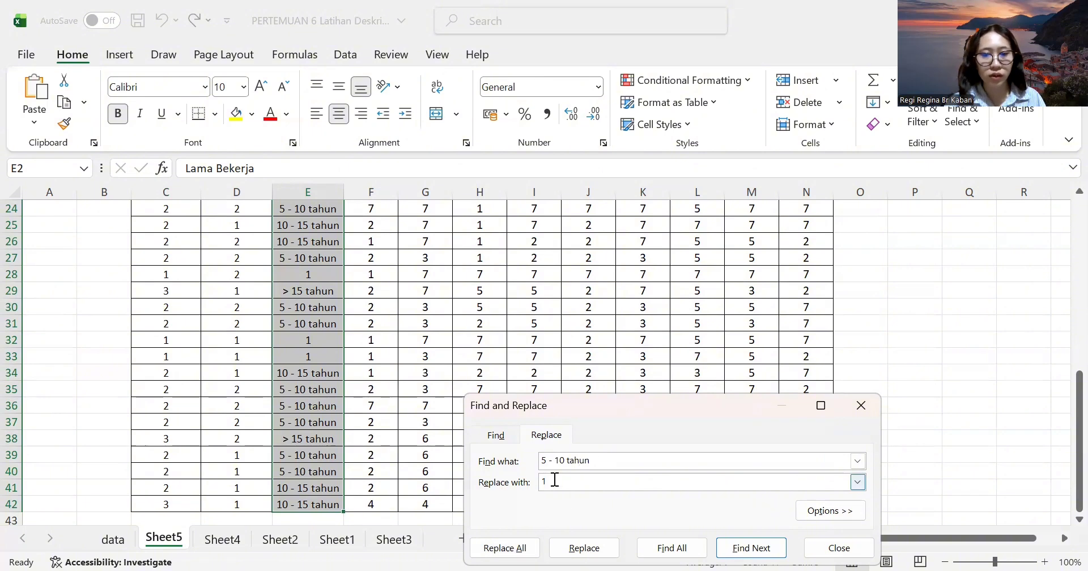
key(BackSpace)
text(2)
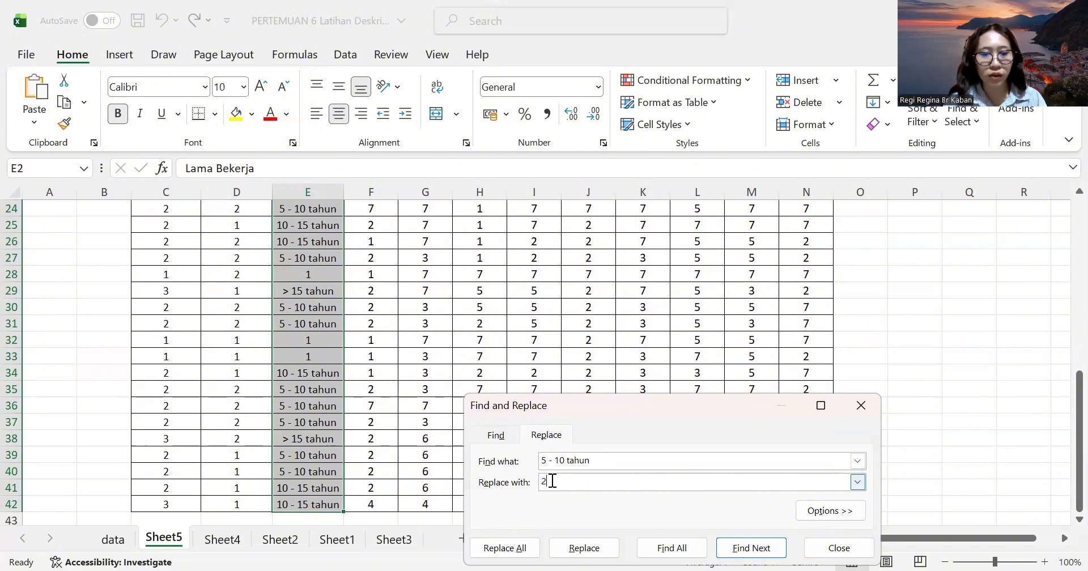
click(513, 548)
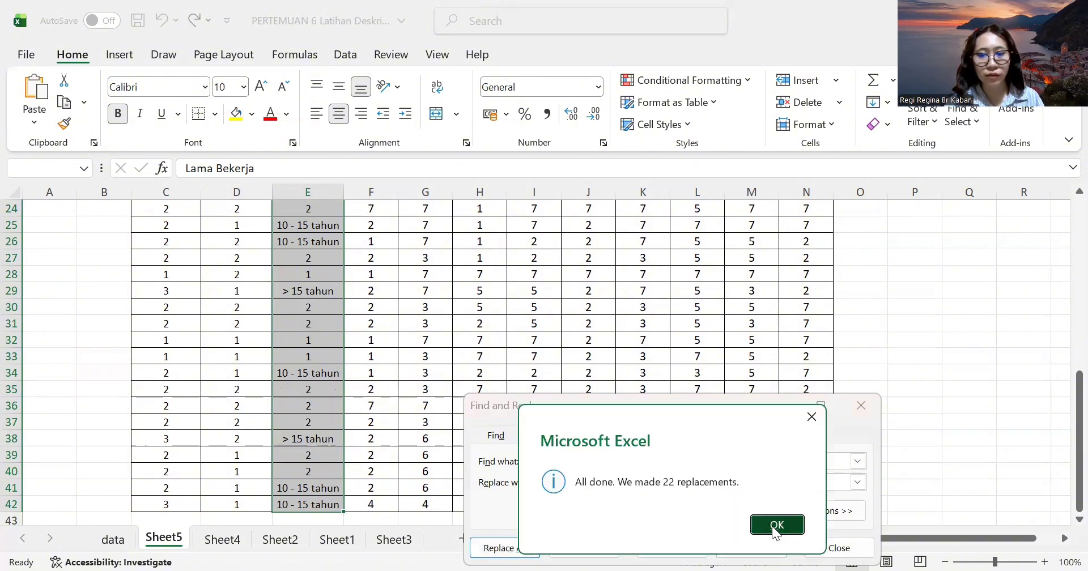
click(775, 525)
Replace every "10 - 15 tahun" entry in the Lama Bekerja column with 3.
double_click(545, 462)
text(10 - 10 tahun)
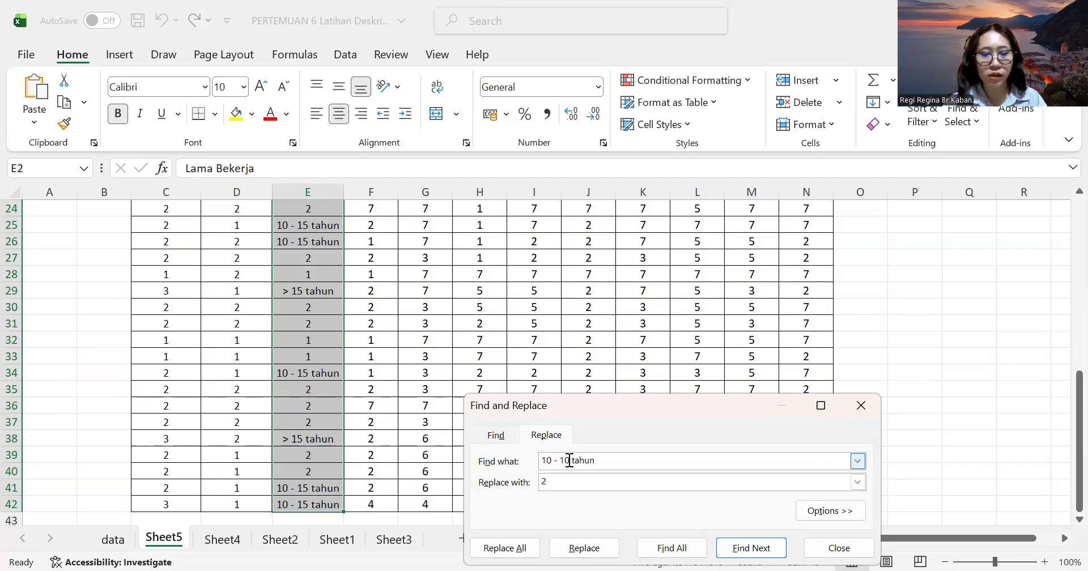
double_click(570, 460)
text(15)
click(562, 481)
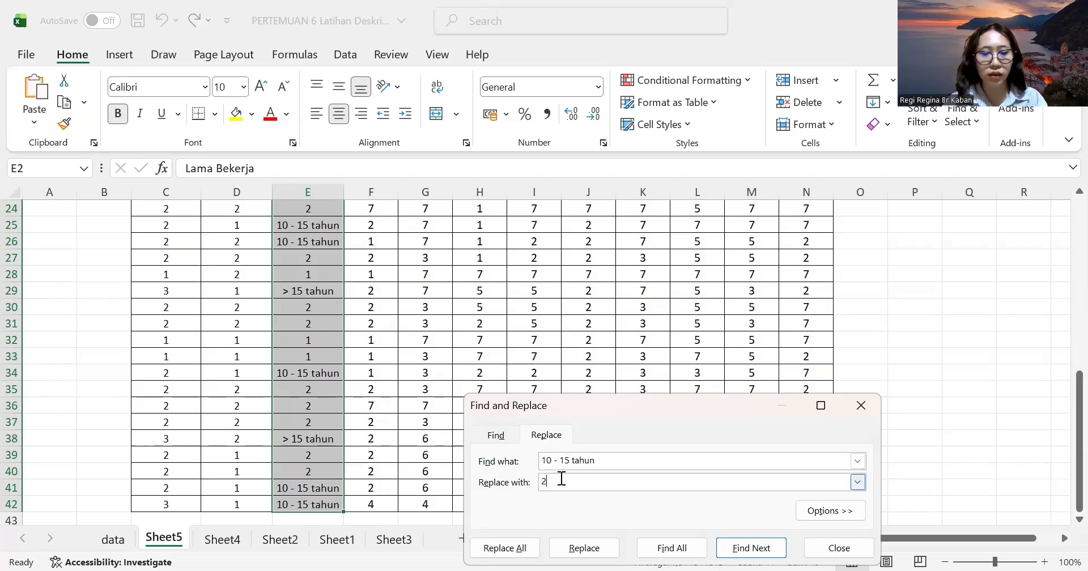
click(513, 548)
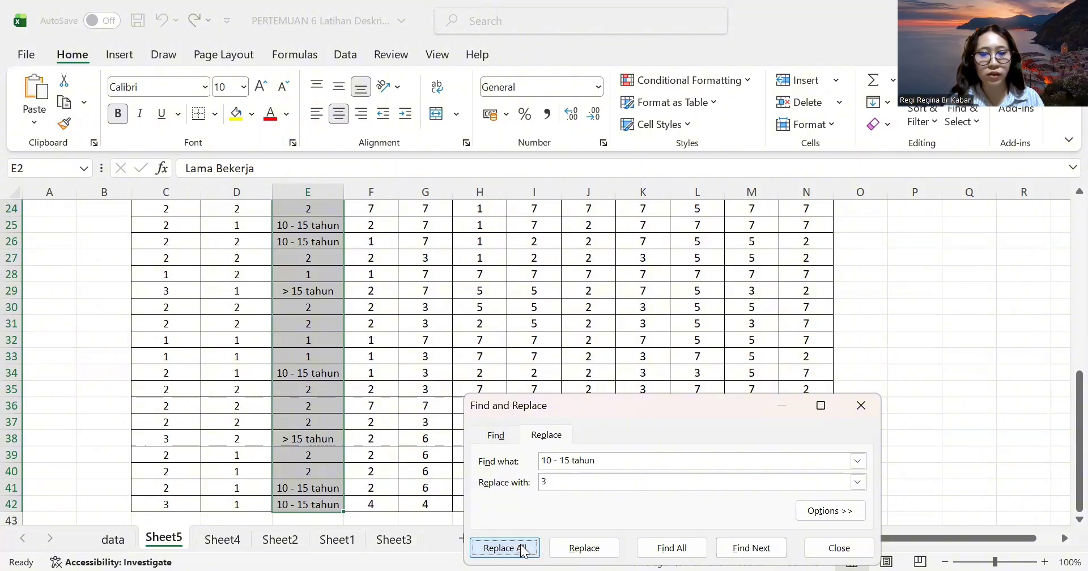
click(775, 525)
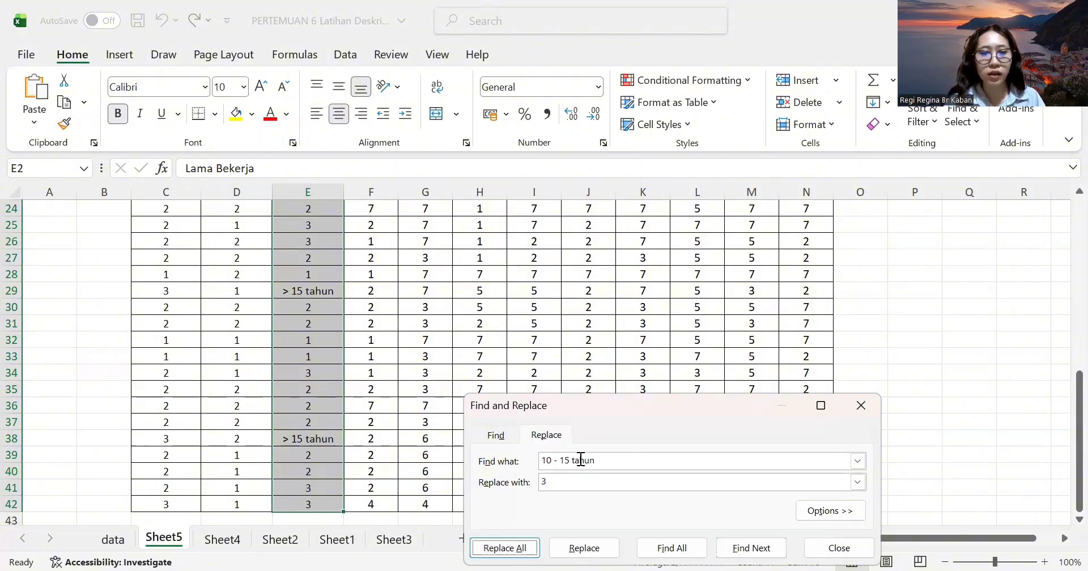
Replace every "> 15 tahun" entry in the Lama Bekerja column with 4 and close Find and Replace.
click(560, 461)
key(BackSpace)
key(BackSpace)
key(BackSpace)
key(BackSpace)
key(BackSpace)
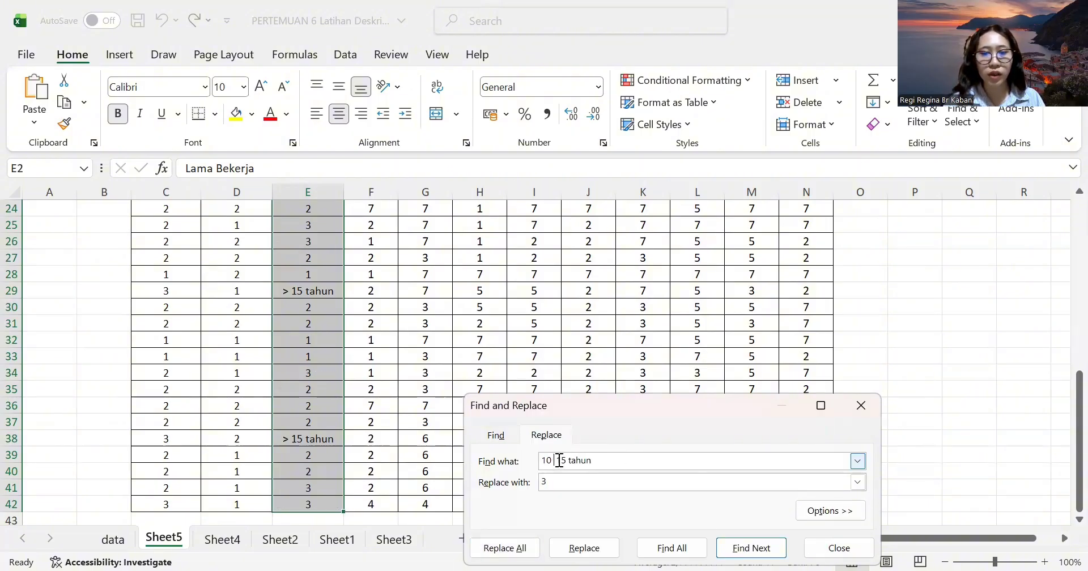
text(>)
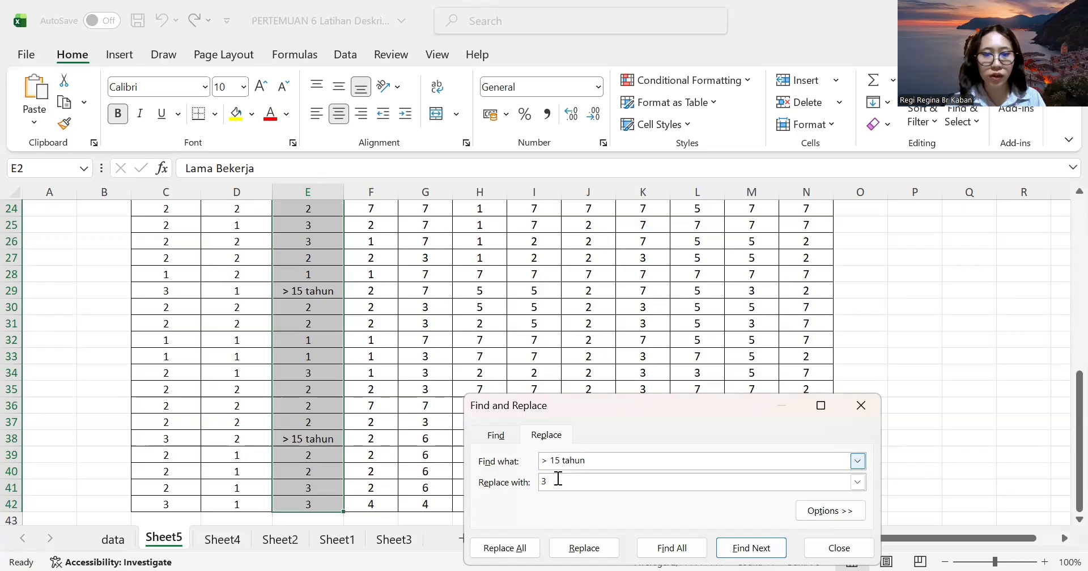
click(551, 481)
key(BackSpace)
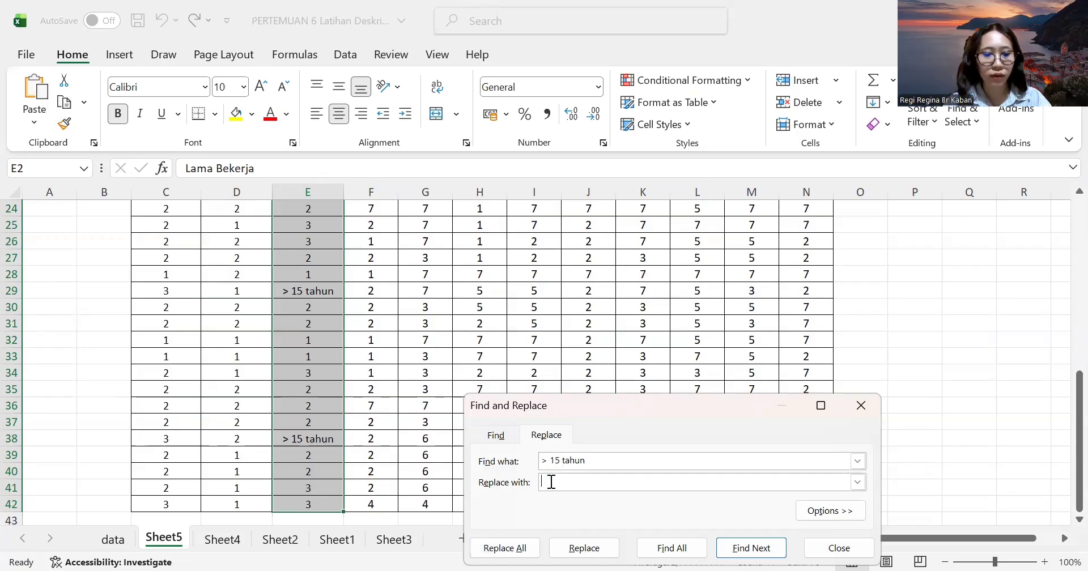
text(4)
click(515, 549)
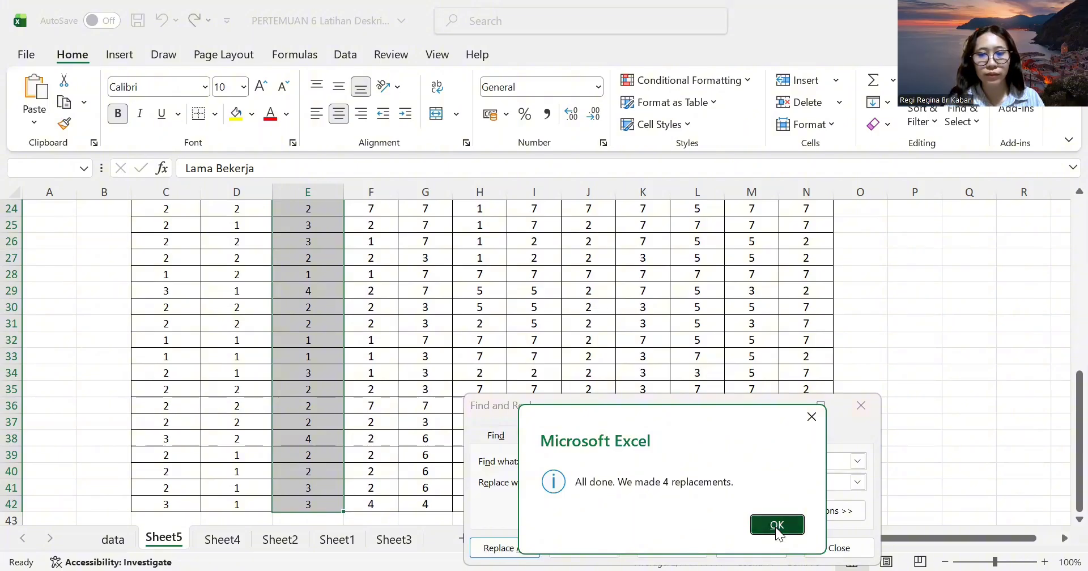
click(778, 531)
click(859, 407)
Select the whole coded table from the Usia header in C2 through N42 and copy it.
scroll(456, 303, up, 8)
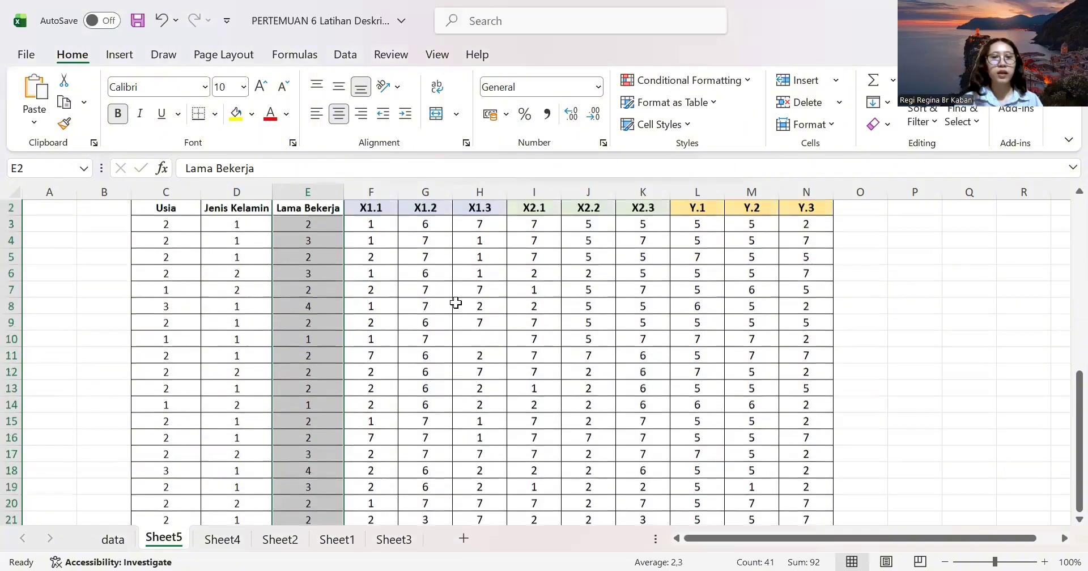
scroll(456, 302, down, 3)
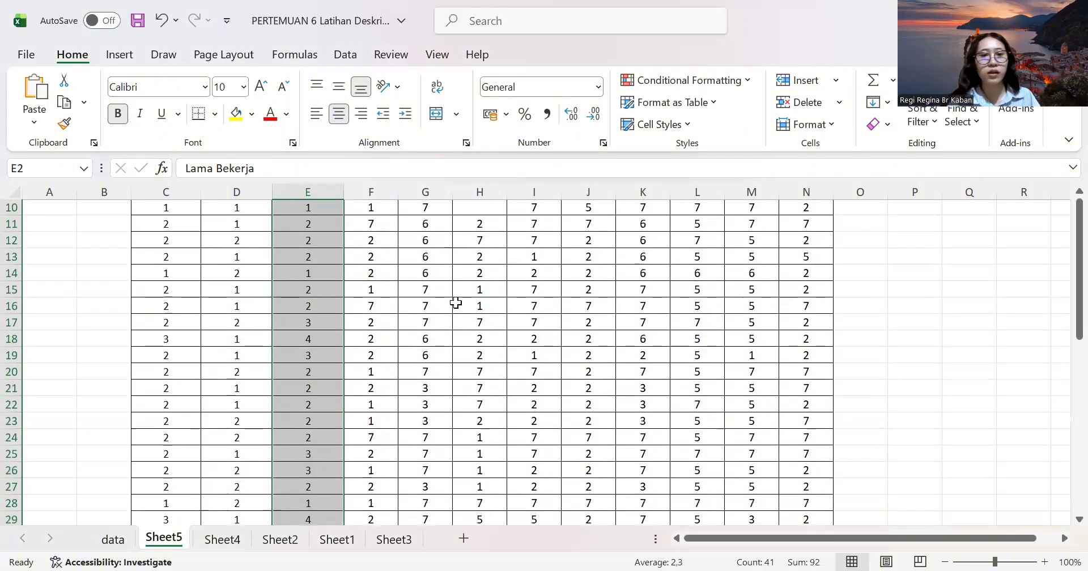
scroll(363, 320, up, 3)
drag(162, 223, 232, 270)
key(ctrl+shift+End)
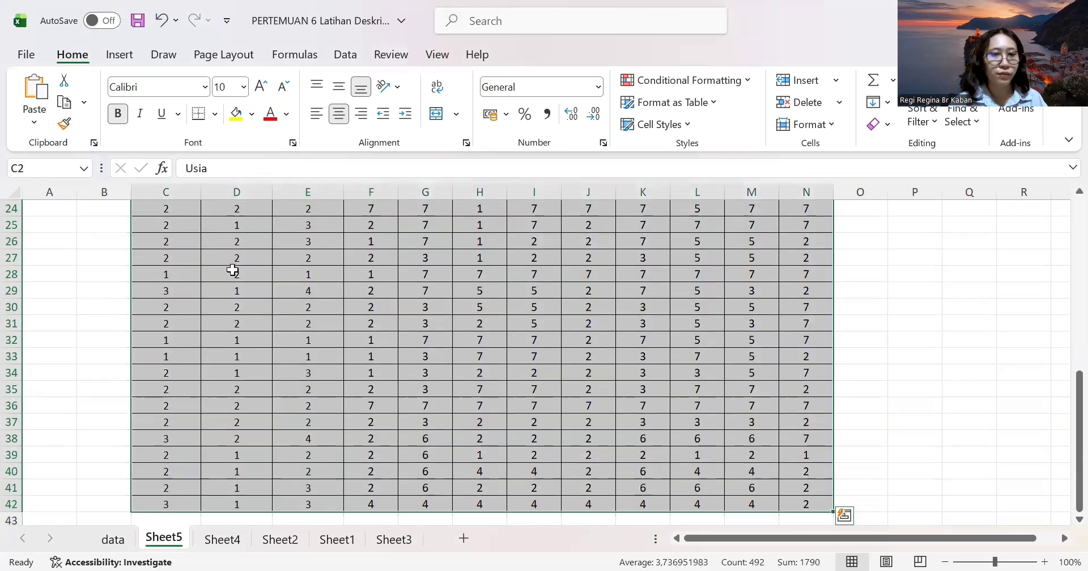
key(ctrl+c)
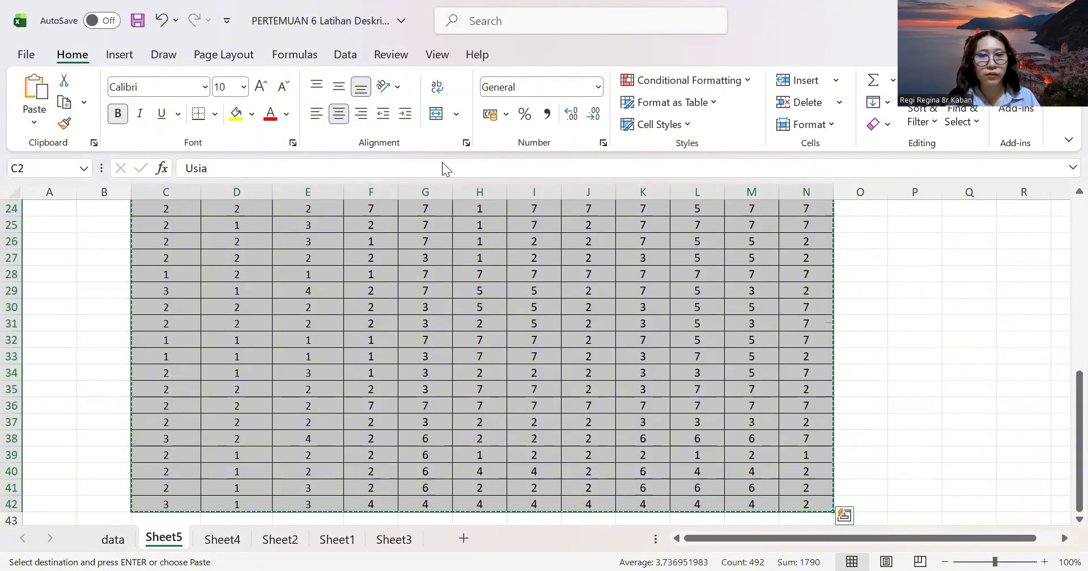
Switch to IBM SPSS Statistics, paste the copied table into the empty dataset starting at the first data cell, and widen the first column slightly.
key(alt+Tab)
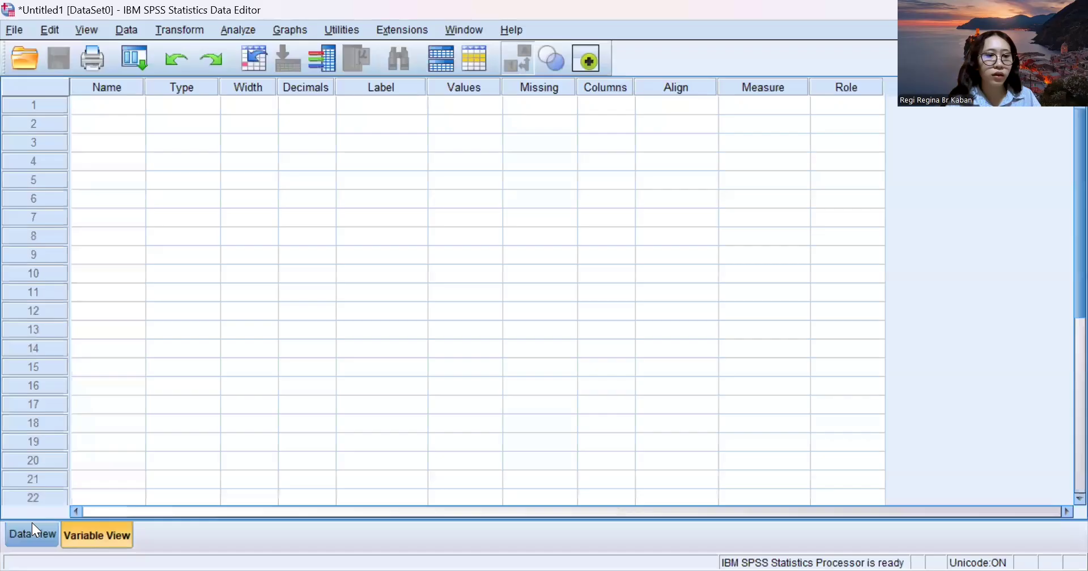
click(31, 532)
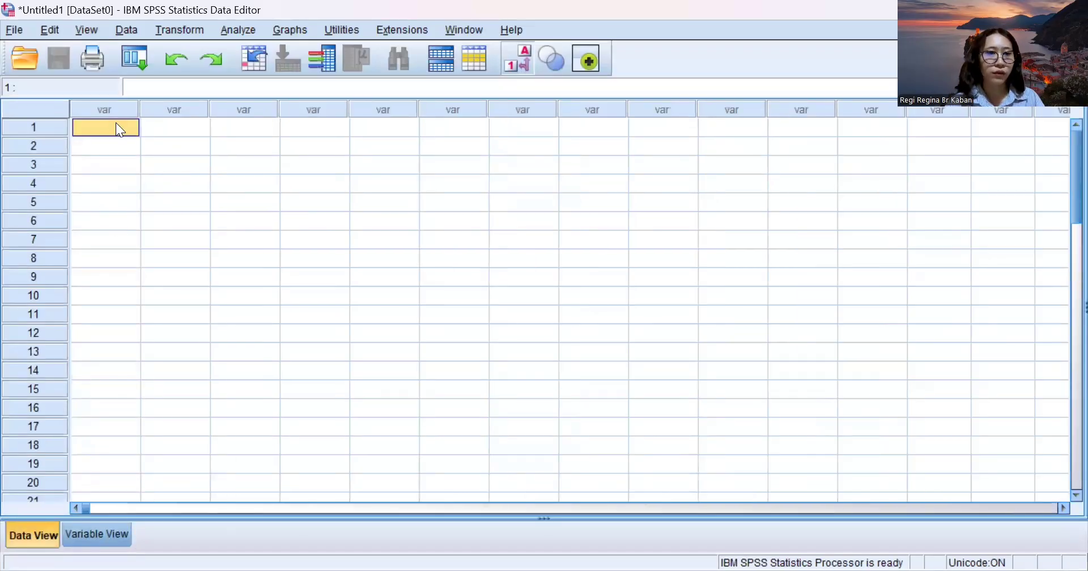
key(ctrl+v)
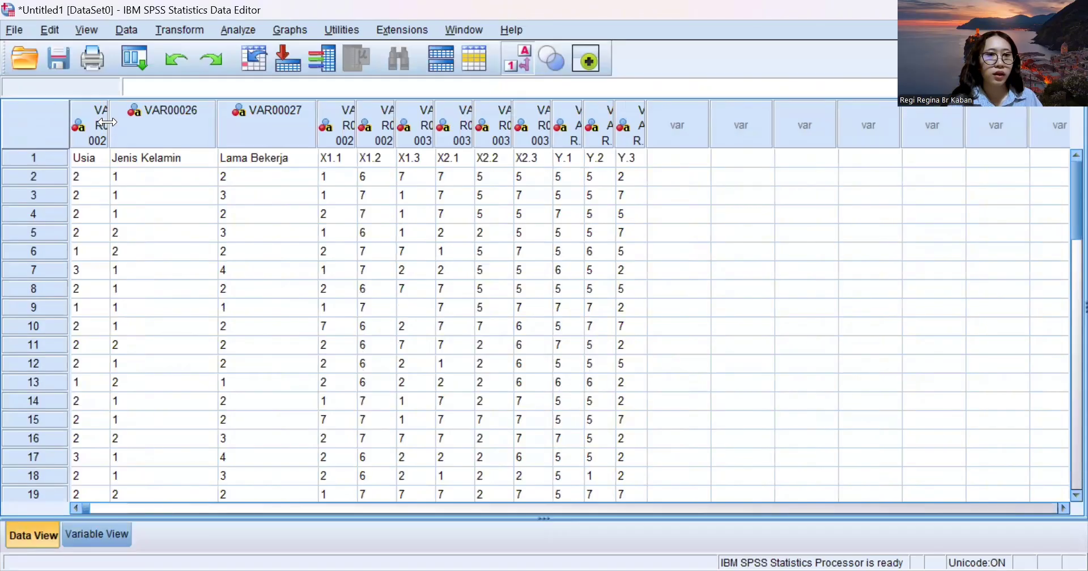
drag(107, 122, 122, 123)
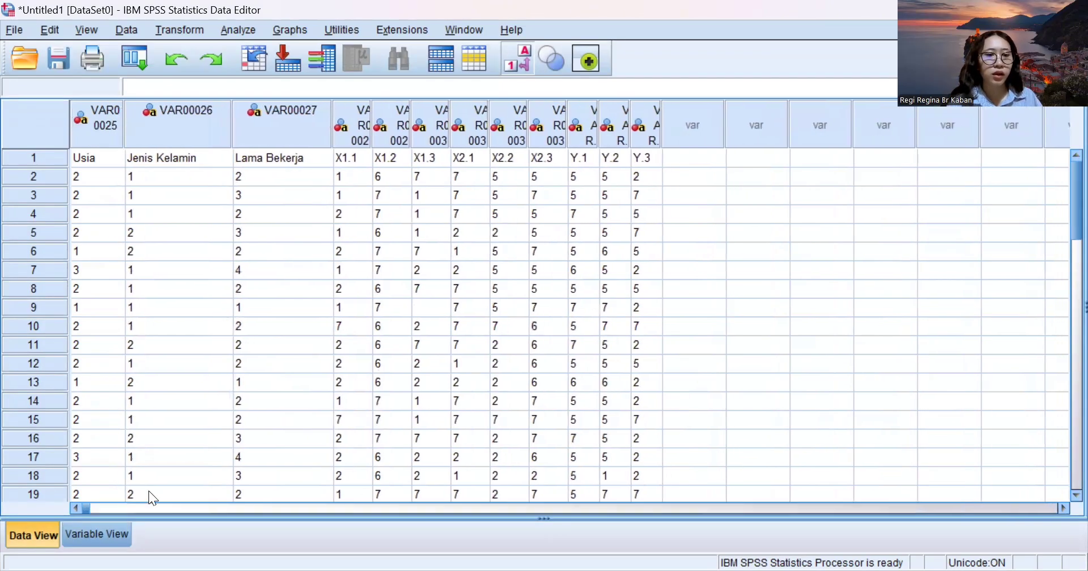
Rename the first variable as usia and the second as jenis_kelamin in the variable definitions.
click(104, 537)
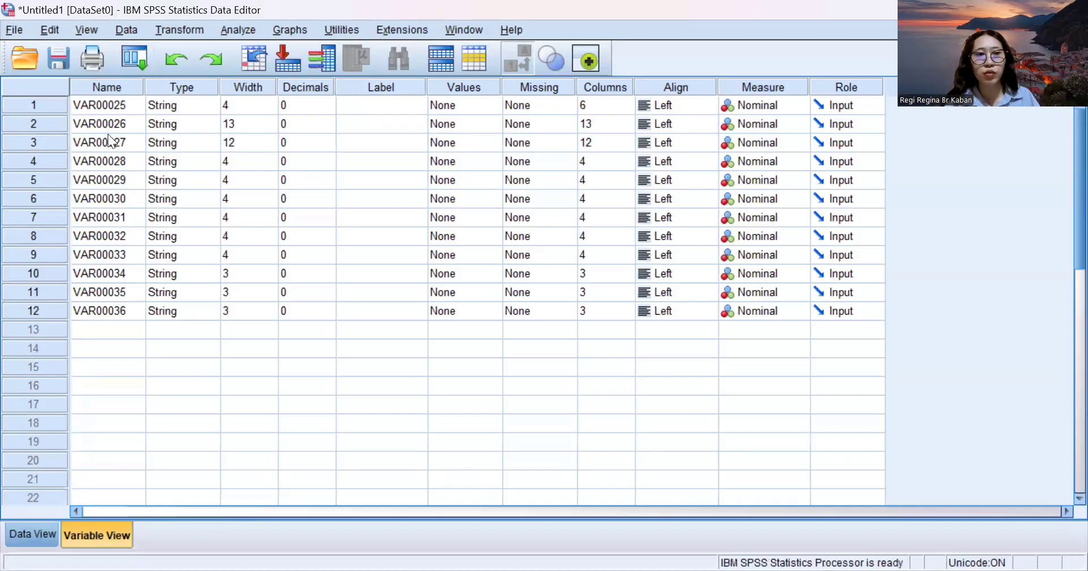
click(108, 104)
text(usia)
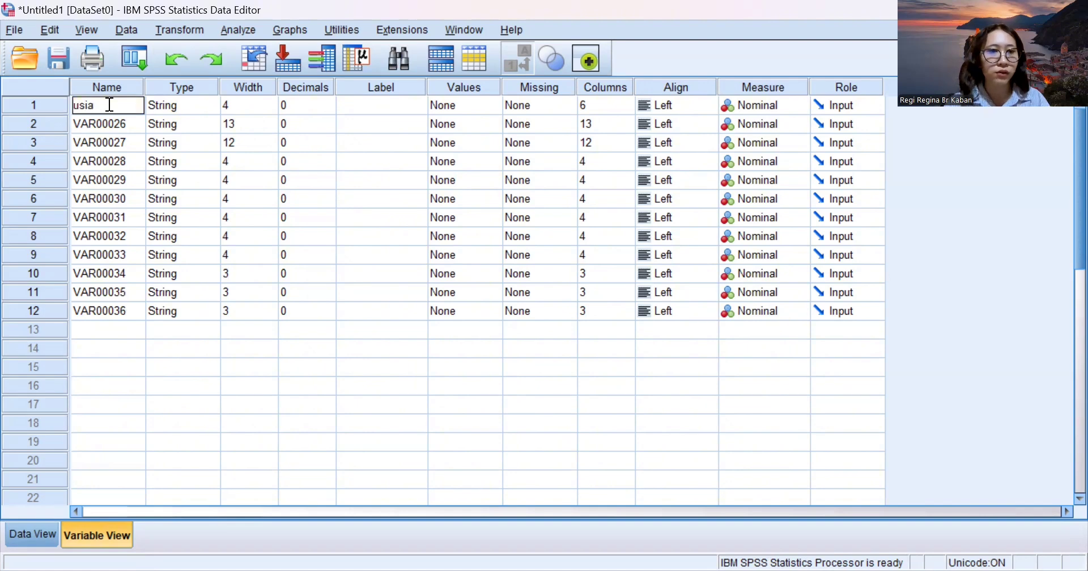
click(109, 125)
text(eni)
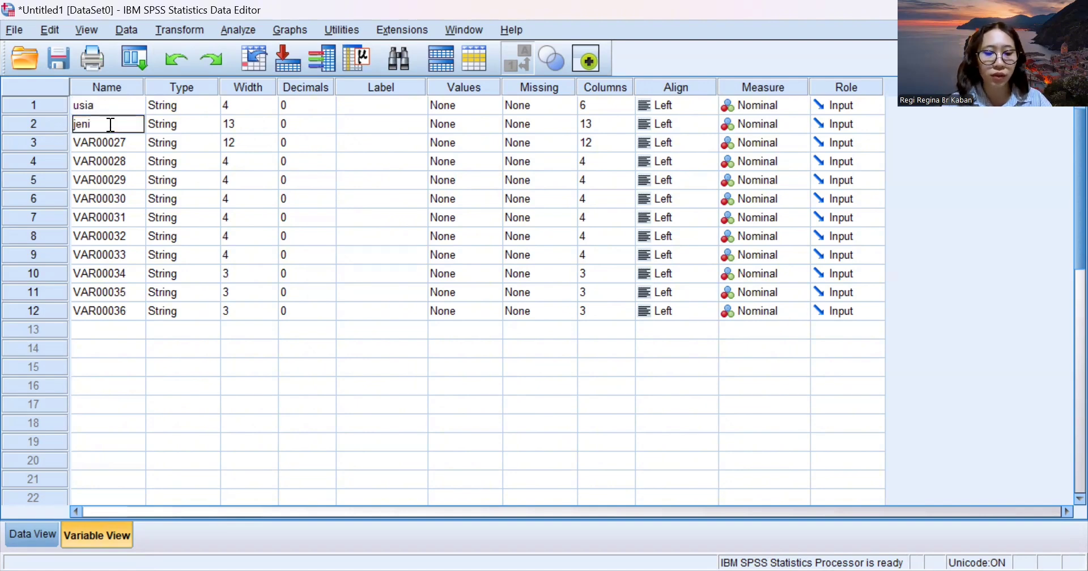
text(s_)
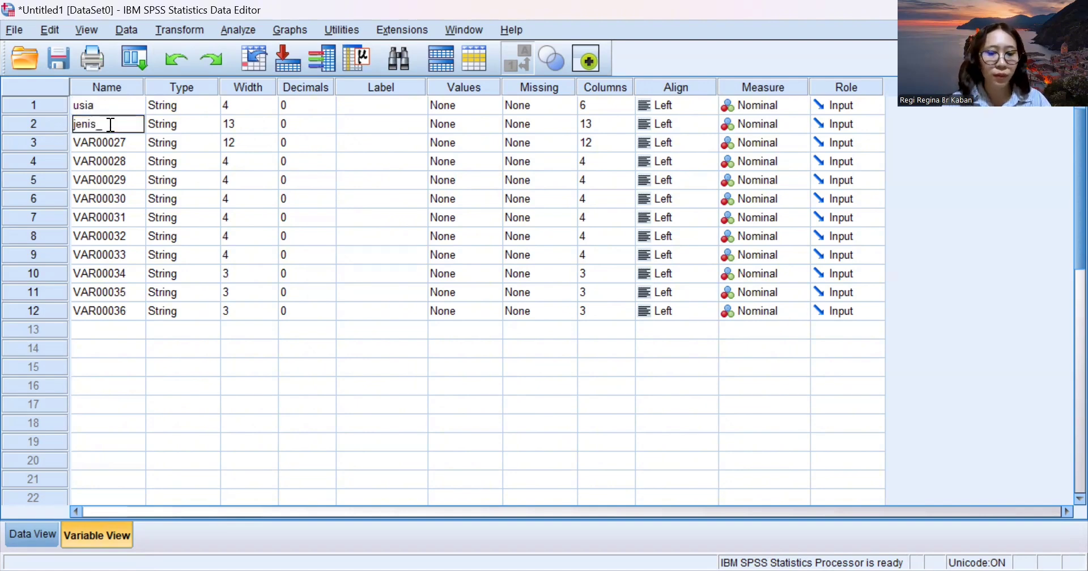
text(kelamin)
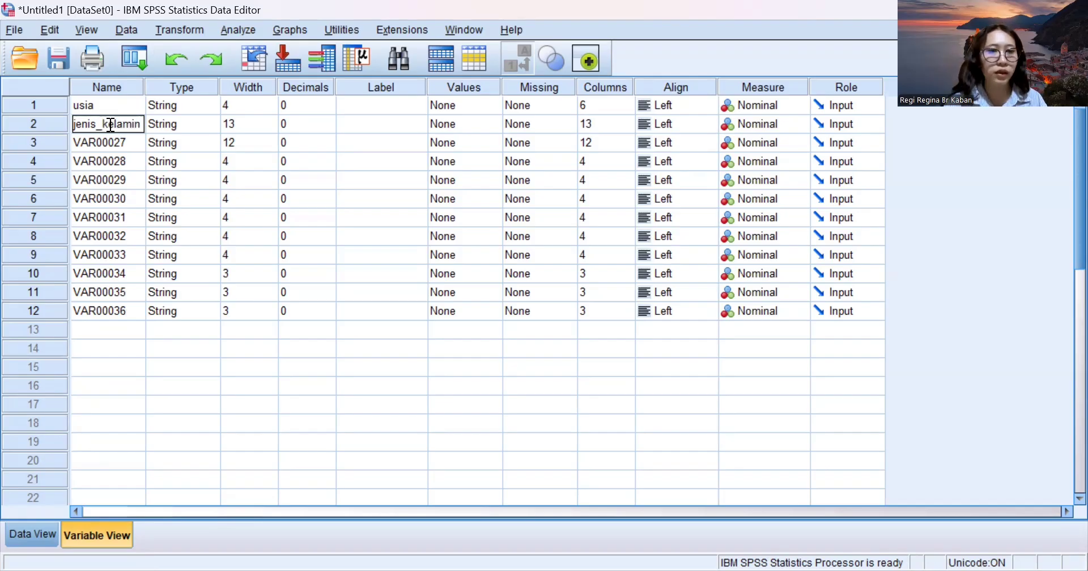
click(130, 139)
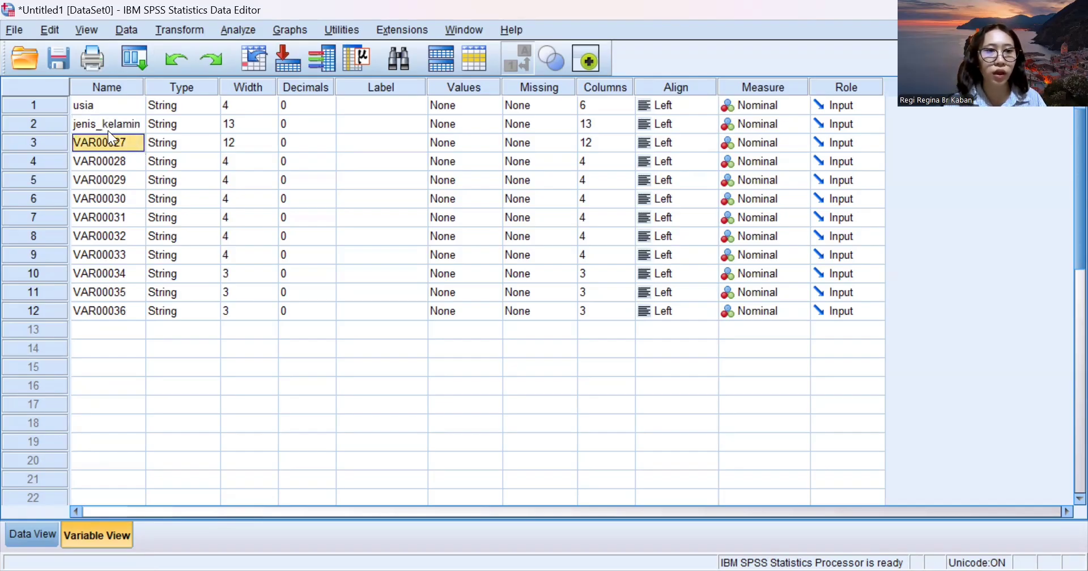
Rename the third variable as lama_bekerja.
text(l)
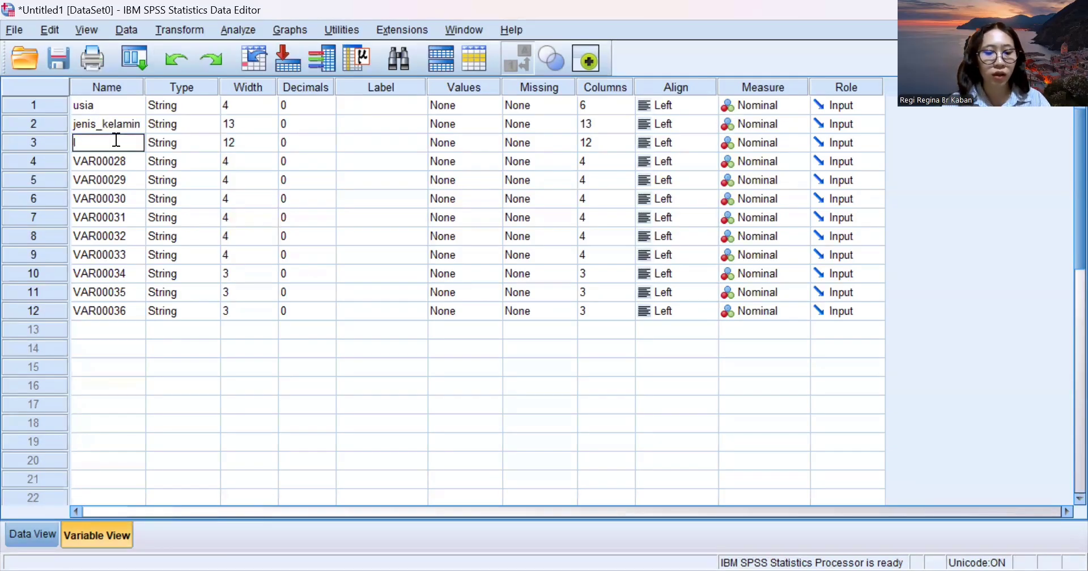
text(ama_bekerja)
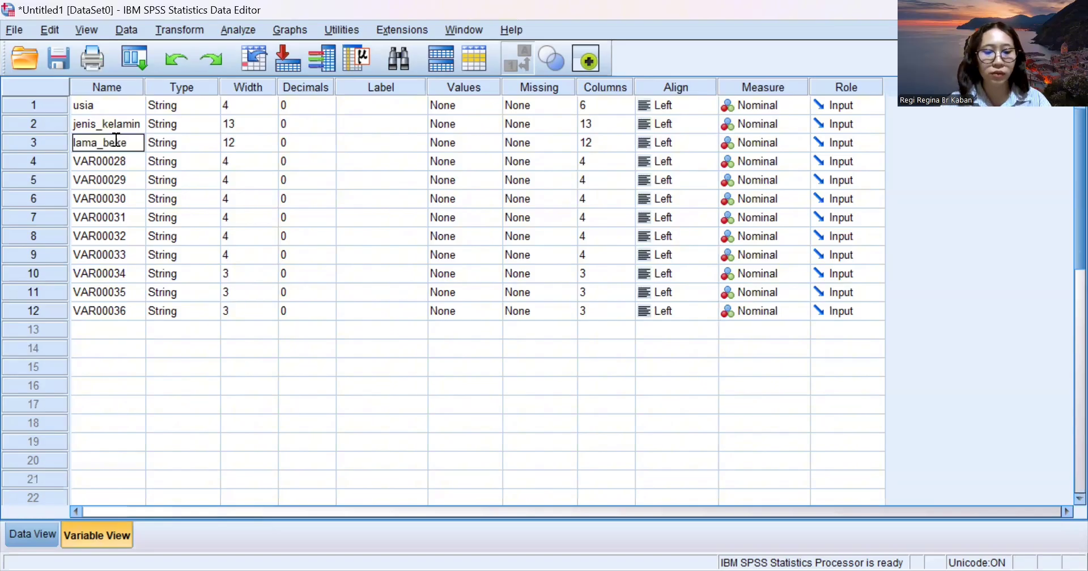
click(117, 159)
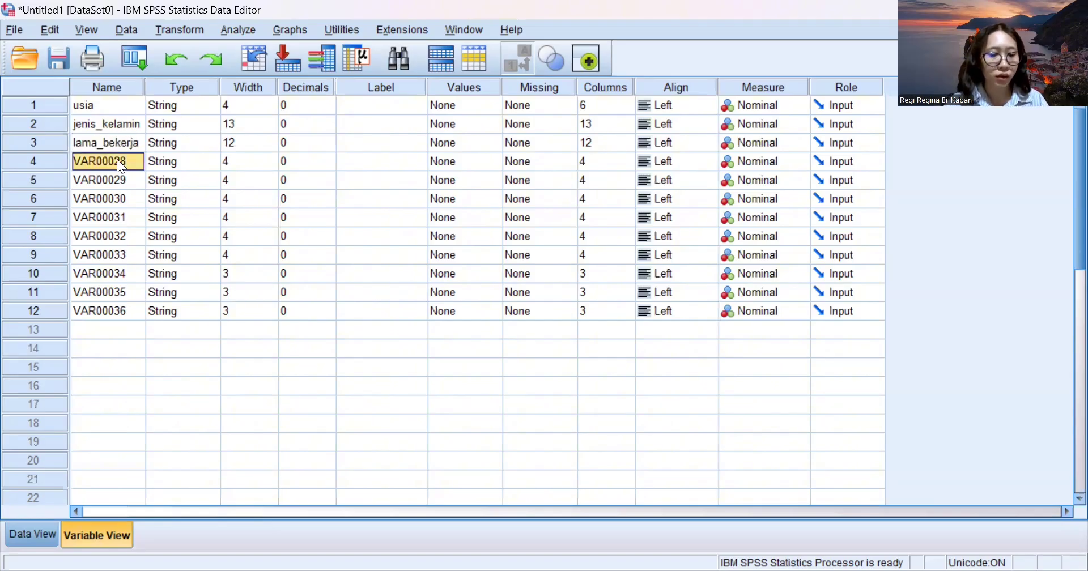
Rename the fourth, fifth and sixth variables as X1.1, X1.2 and X1.3.
text(X1.1)
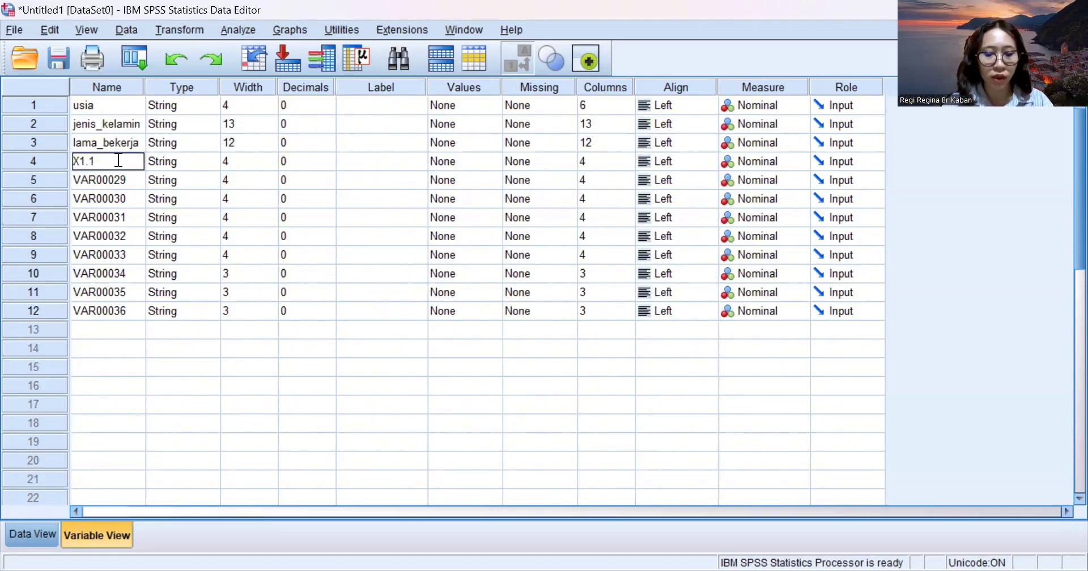
key(Return)
text(X1.)
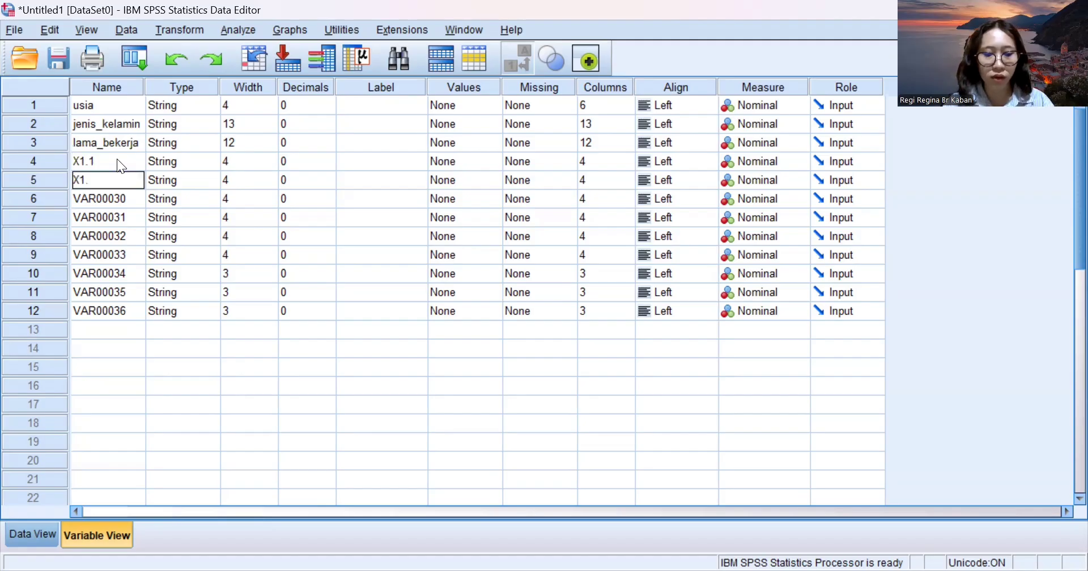
text(2)
key(Return)
text(X1.)
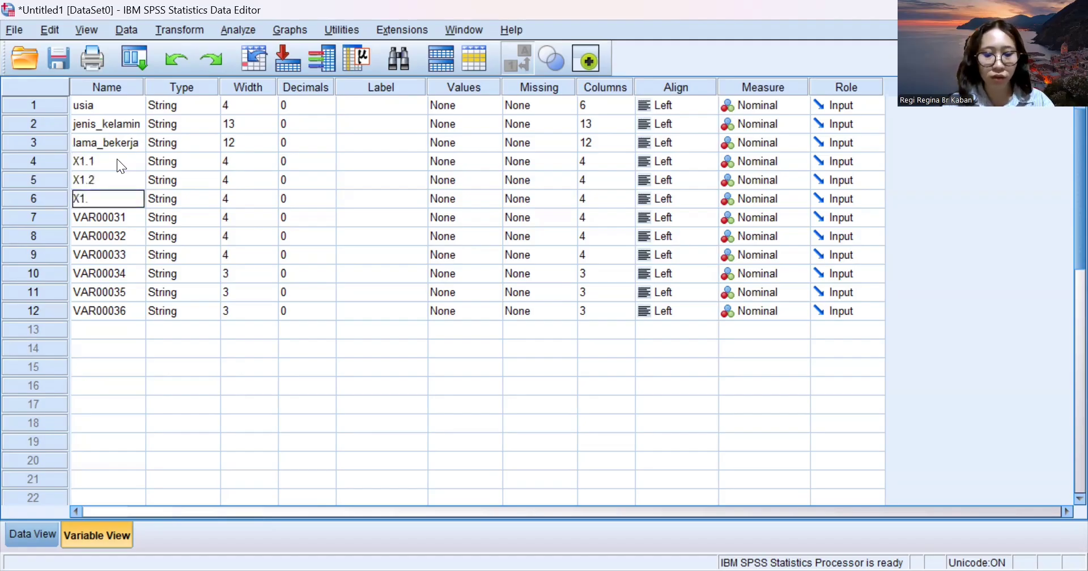
key(Return)
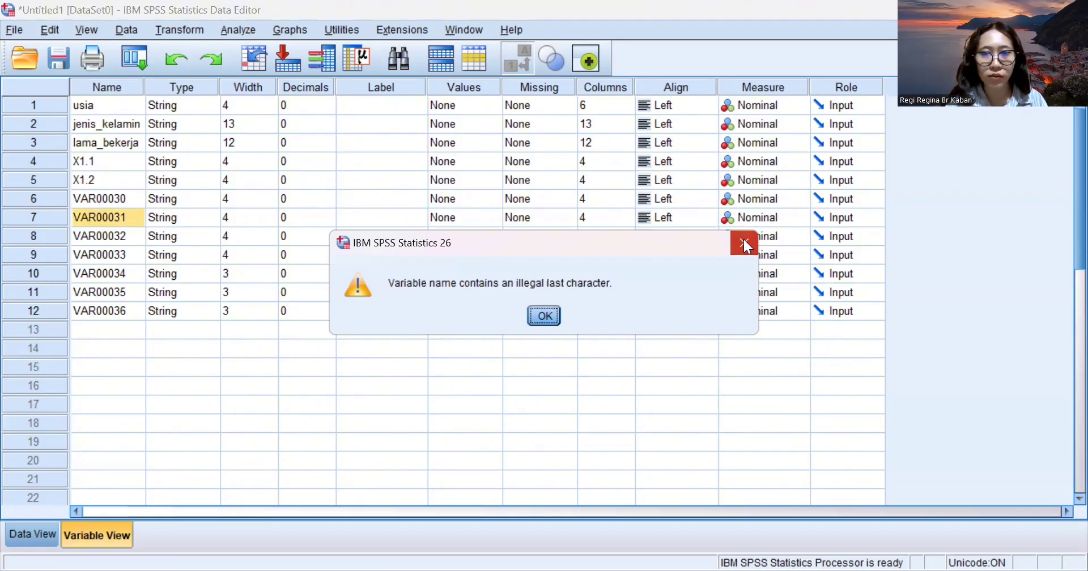
key(Return)
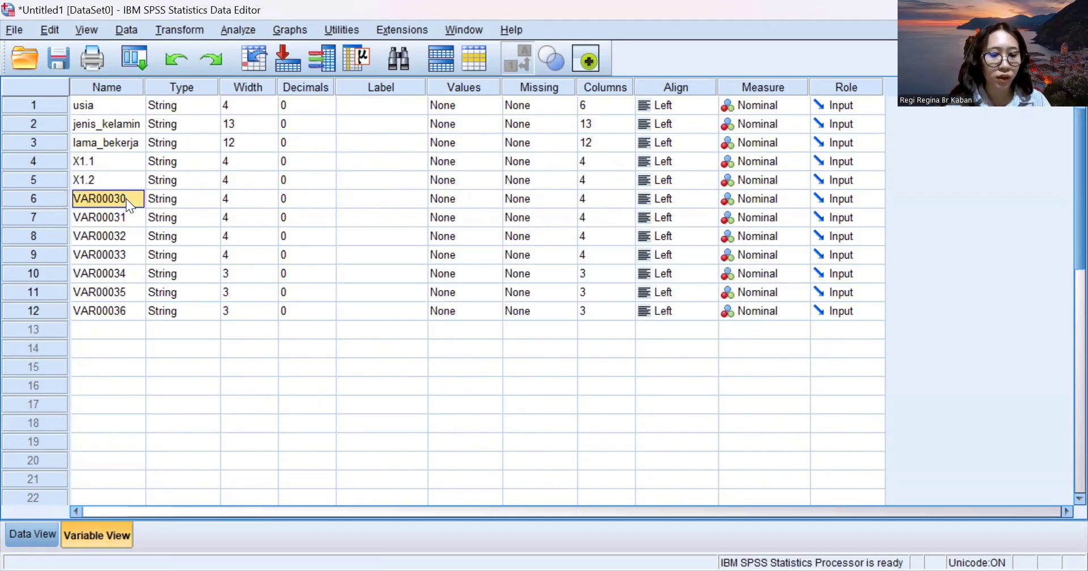
text(X1.)
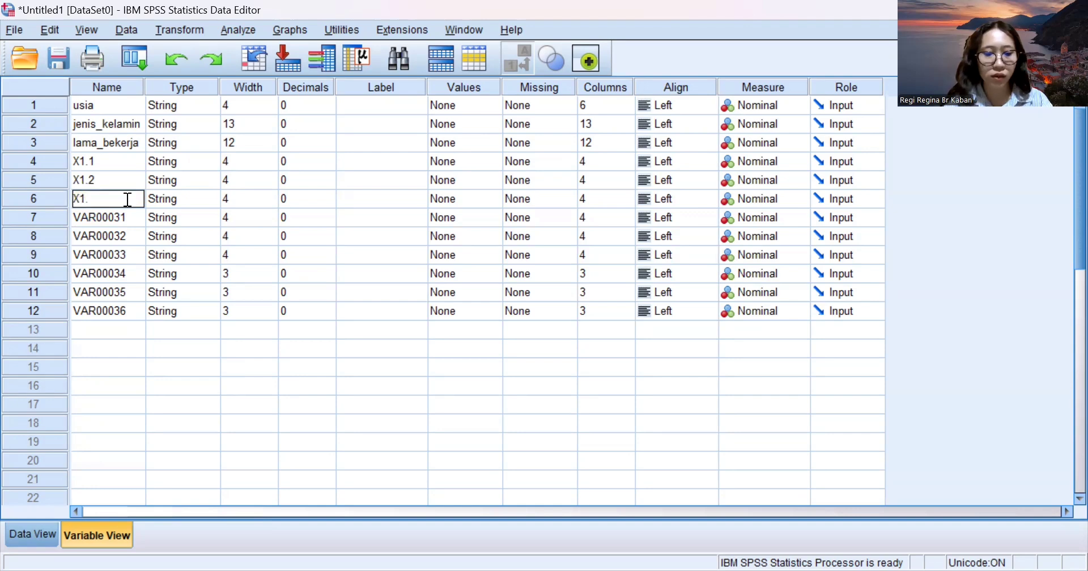
text(3)
key(Return)
Rename the seventh, eighth and ninth variables as X2.1, X2.2 and X2.3.
text(X2.)
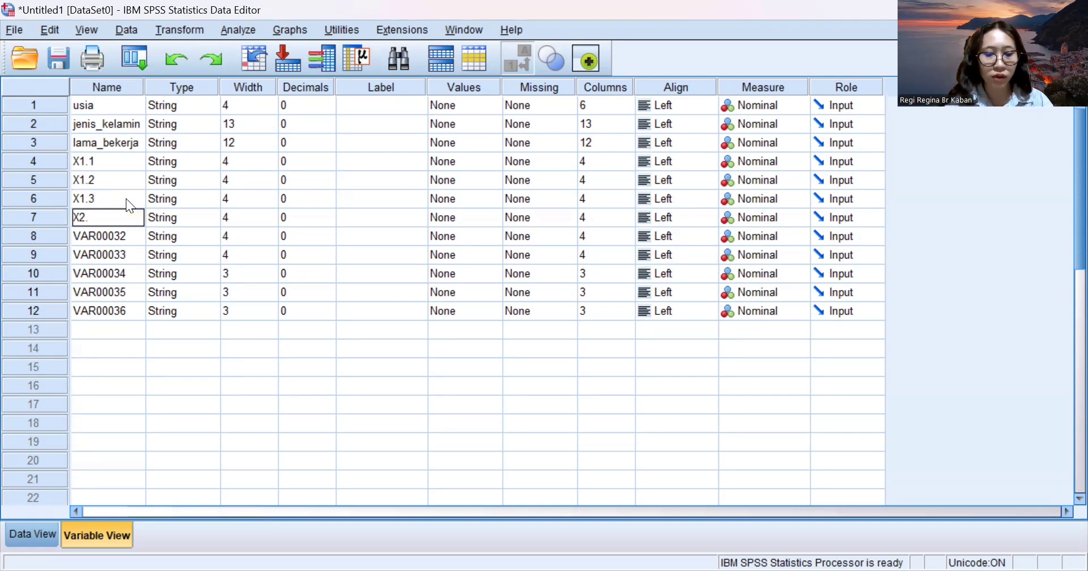
text(1)
key(Return)
text(X2.2)
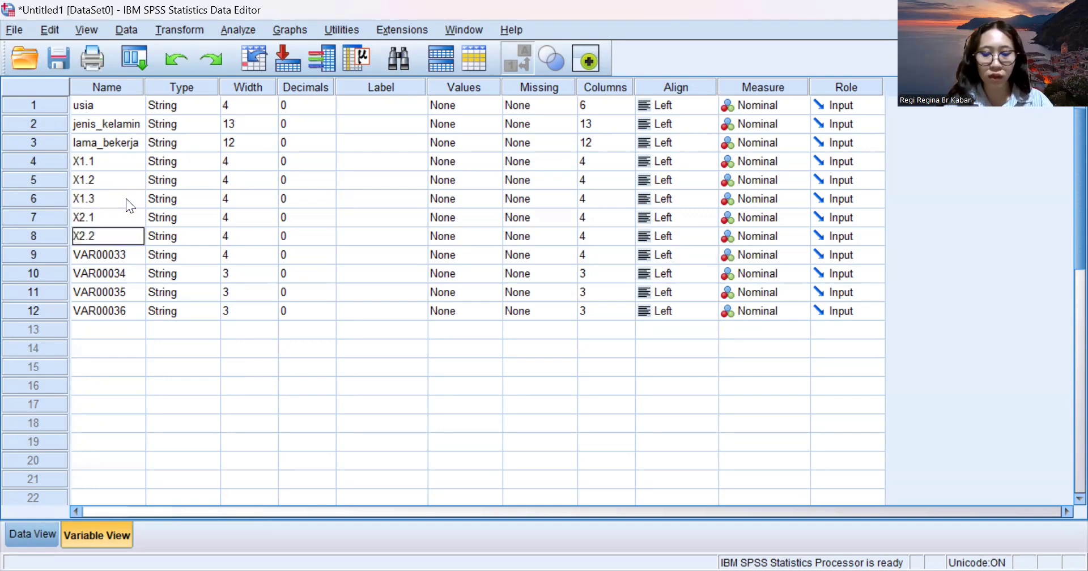
key(Return)
text(X)
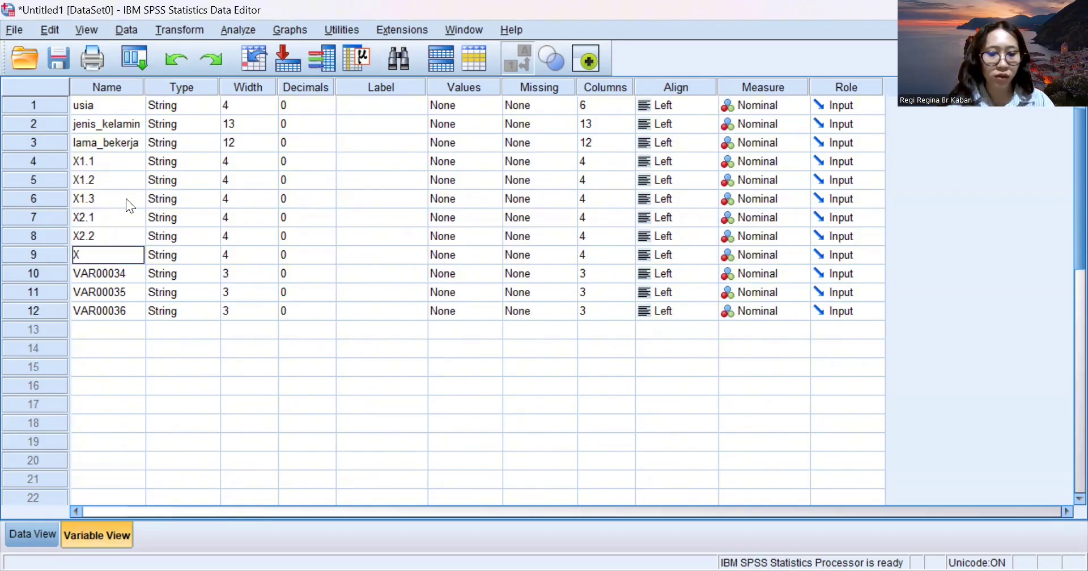
text(2.3)
key(Return)
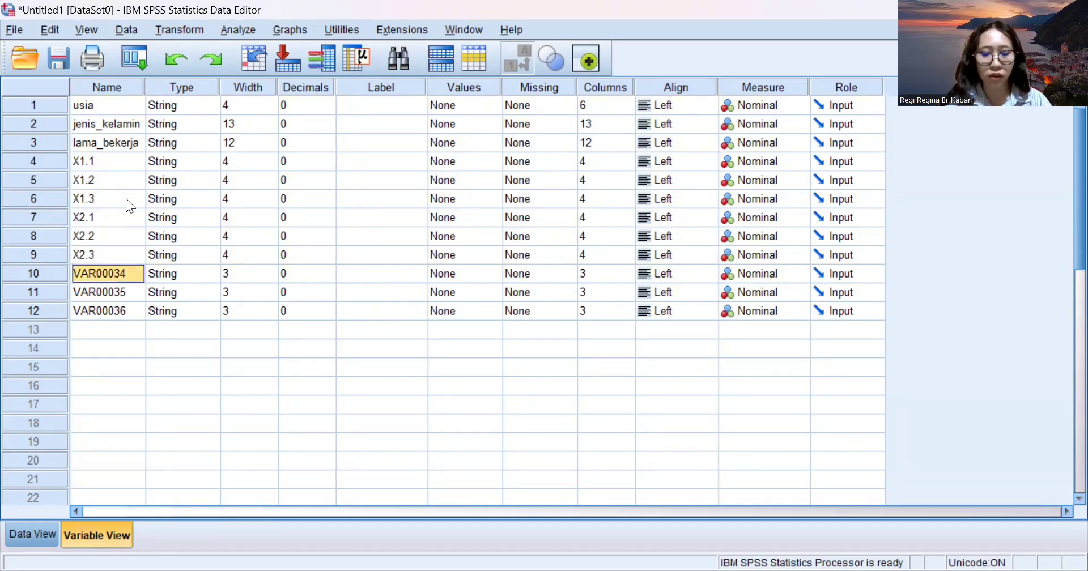
Rename the last three variables, in rows 10 to 12, as Y.1, Y.2 and Y.3.
text(Y.1)
key(Return)
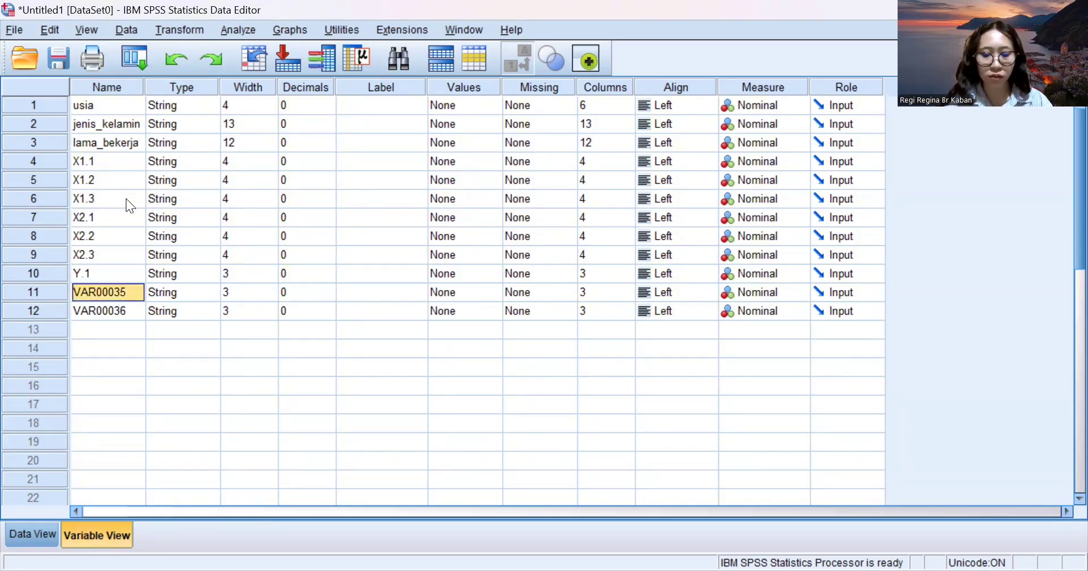
text(Y.2)
key(Return)
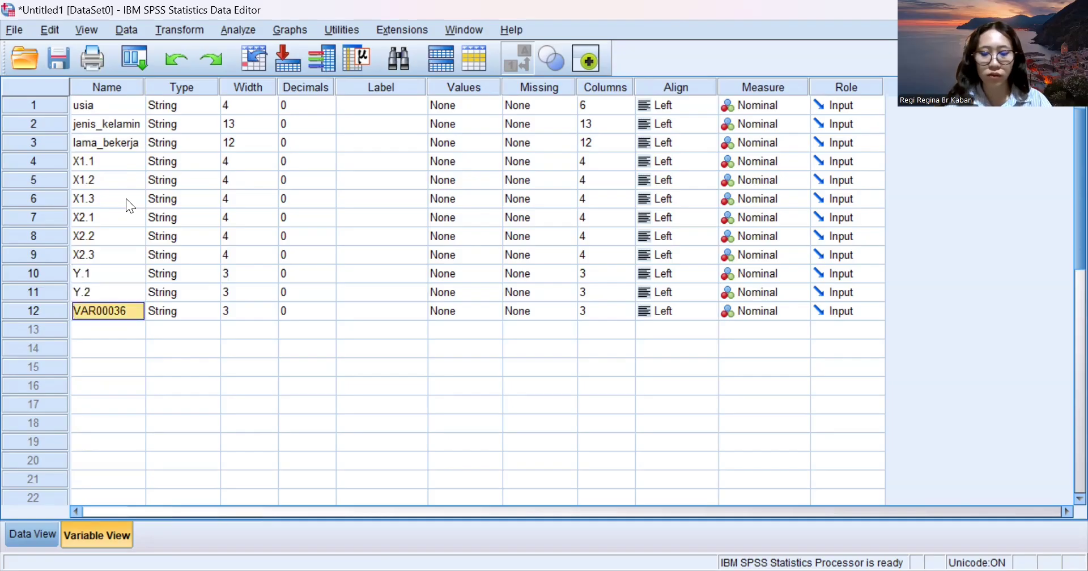
text(Y.3)
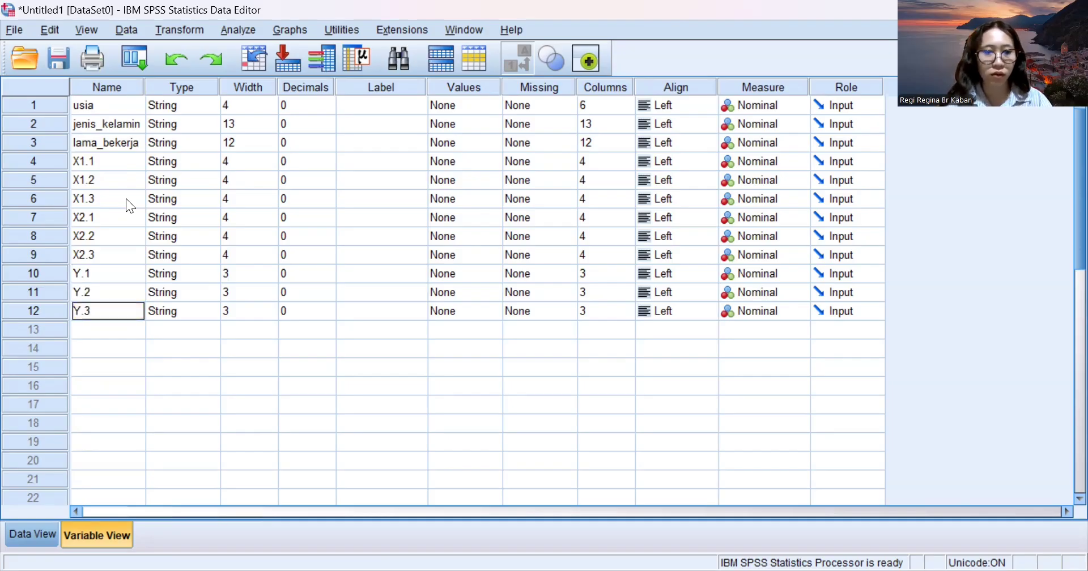
Change the variable type of usia from String to Numeric.
click(177, 101)
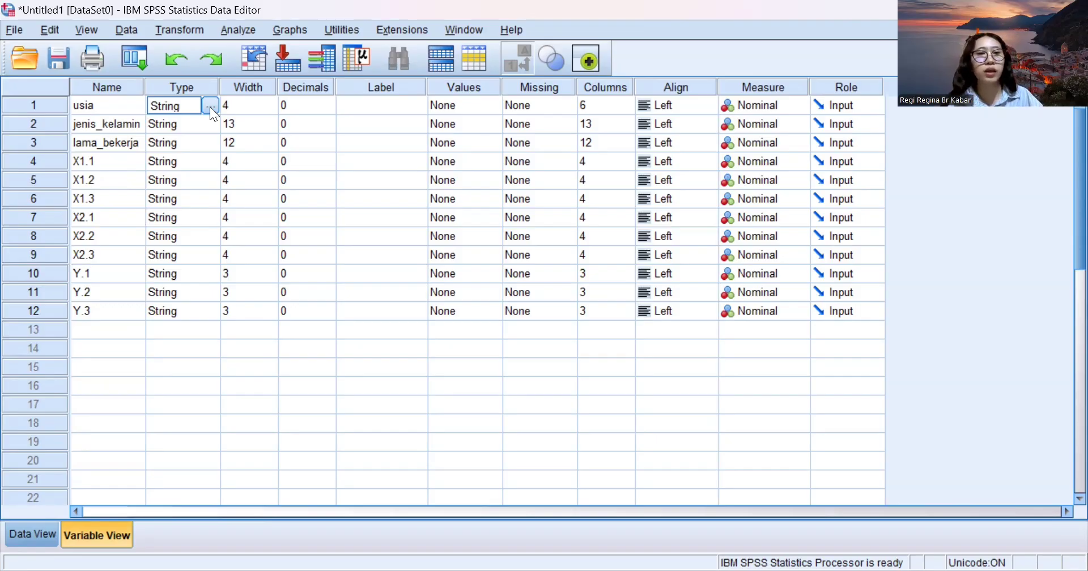
click(209, 107)
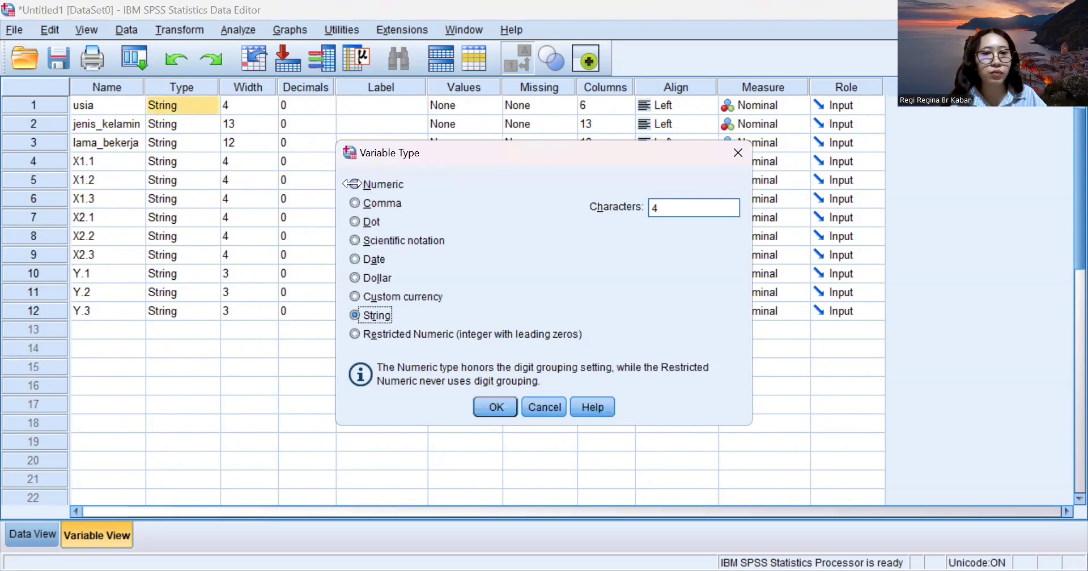
click(355, 184)
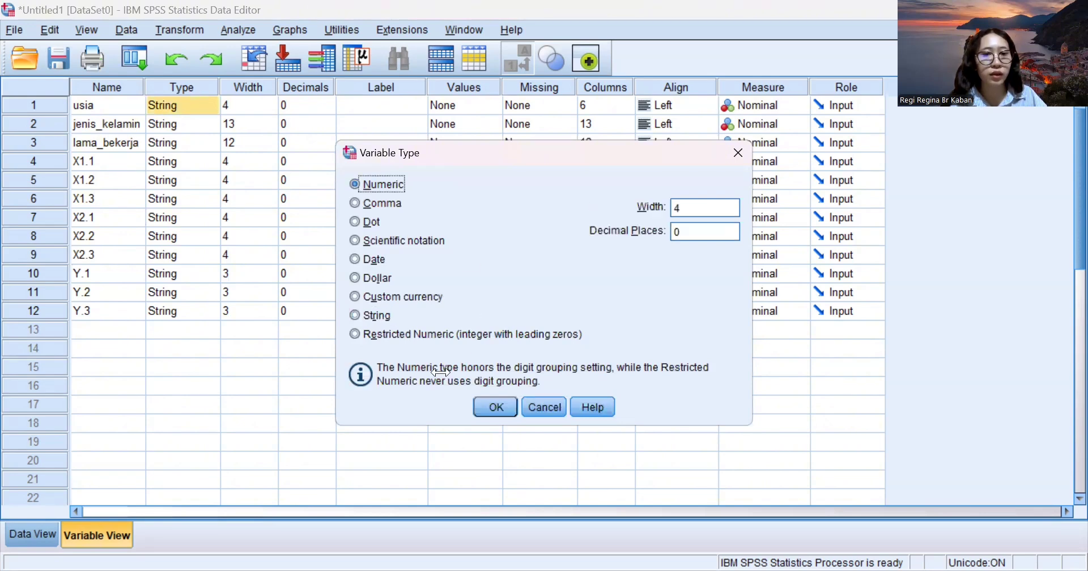
click(490, 406)
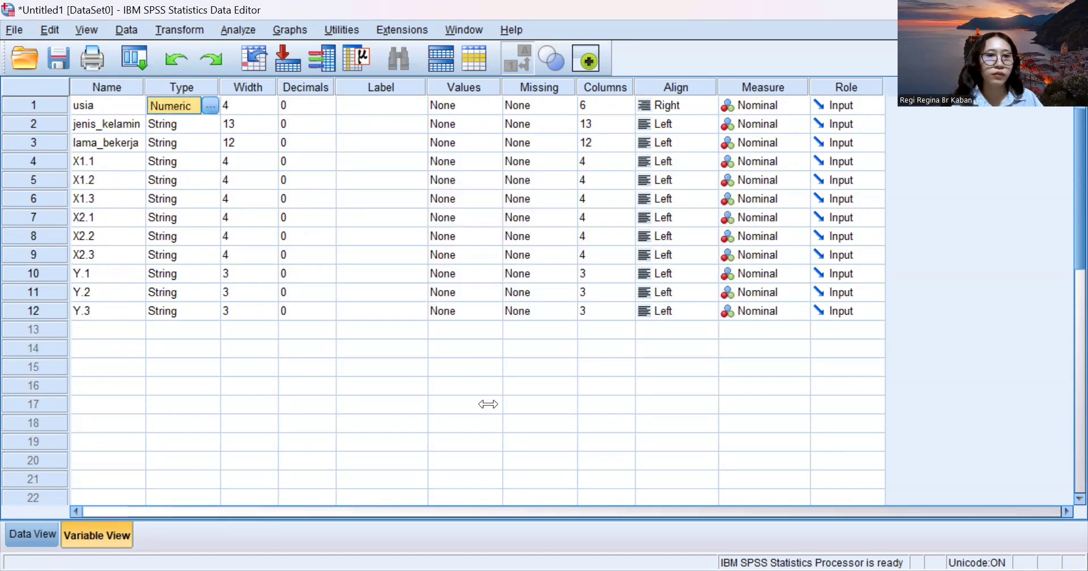
Copy the Numeric type of usia to all the other variables, from jenis_kelamin through Y.3.
right_click(187, 106)
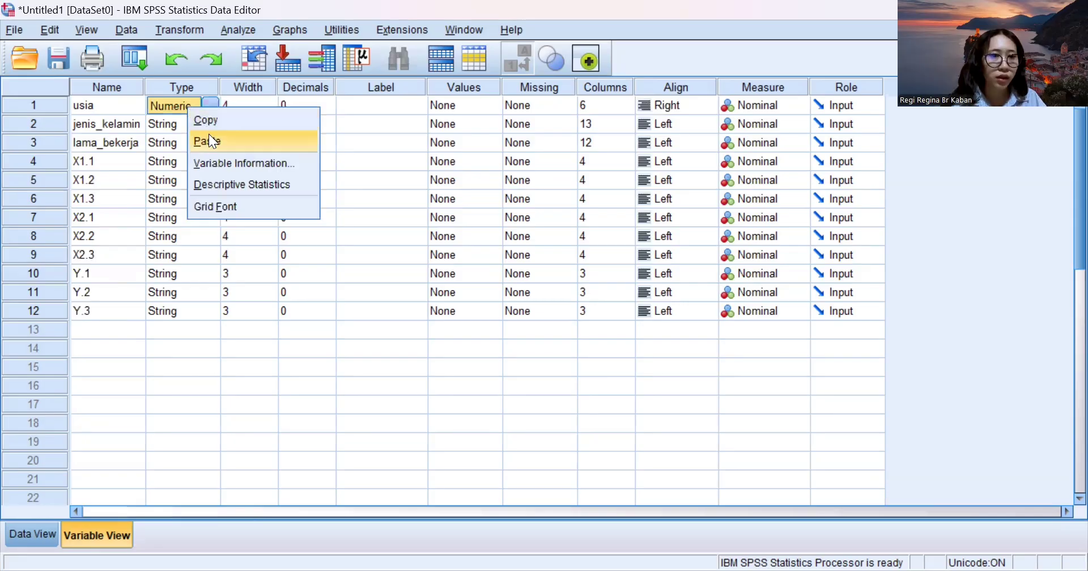
click(210, 120)
drag(168, 118, 178, 305)
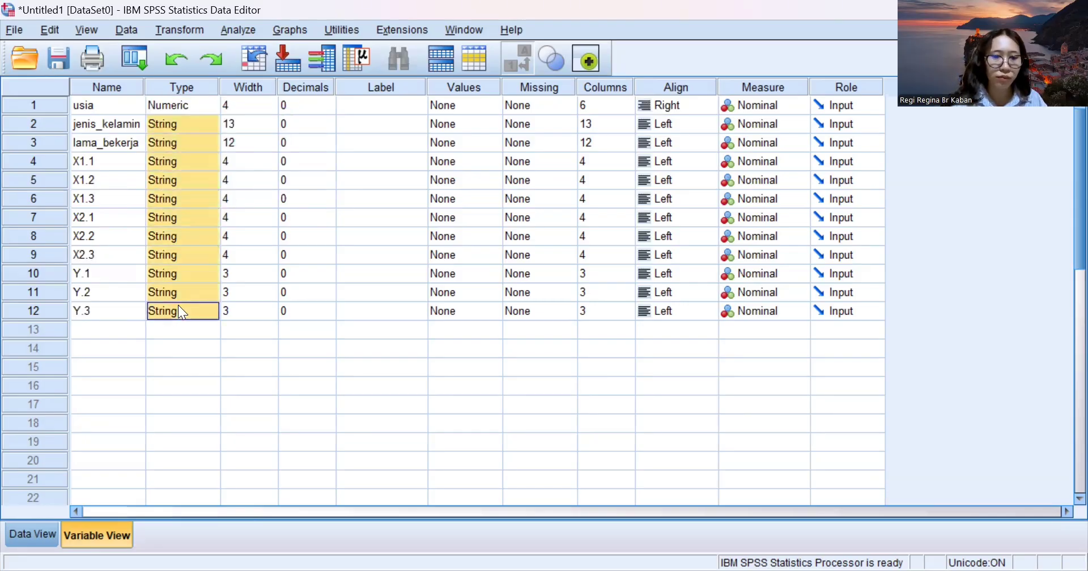
key(ctrl+v)
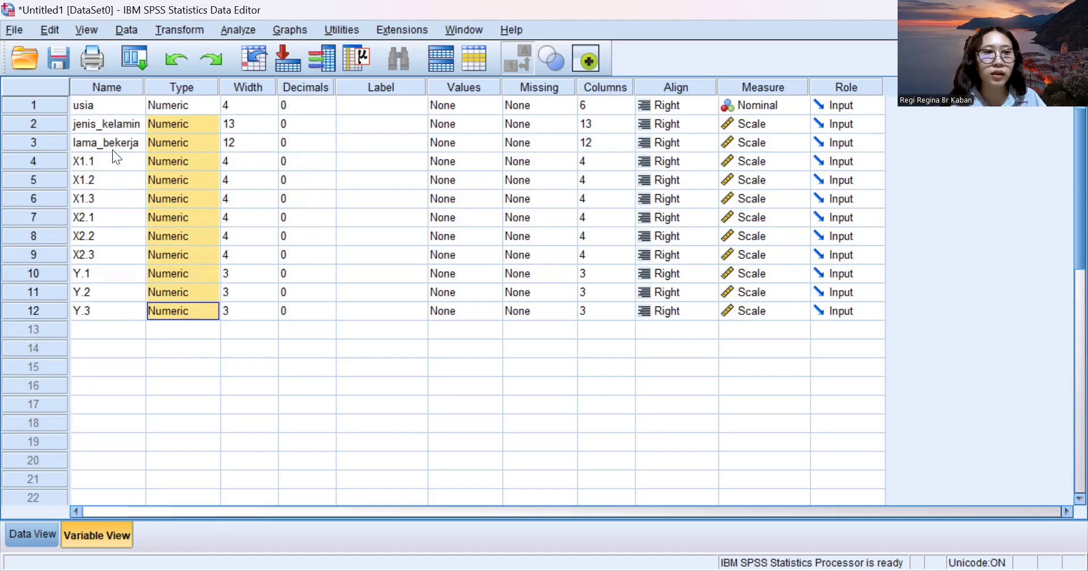
click(543, 103)
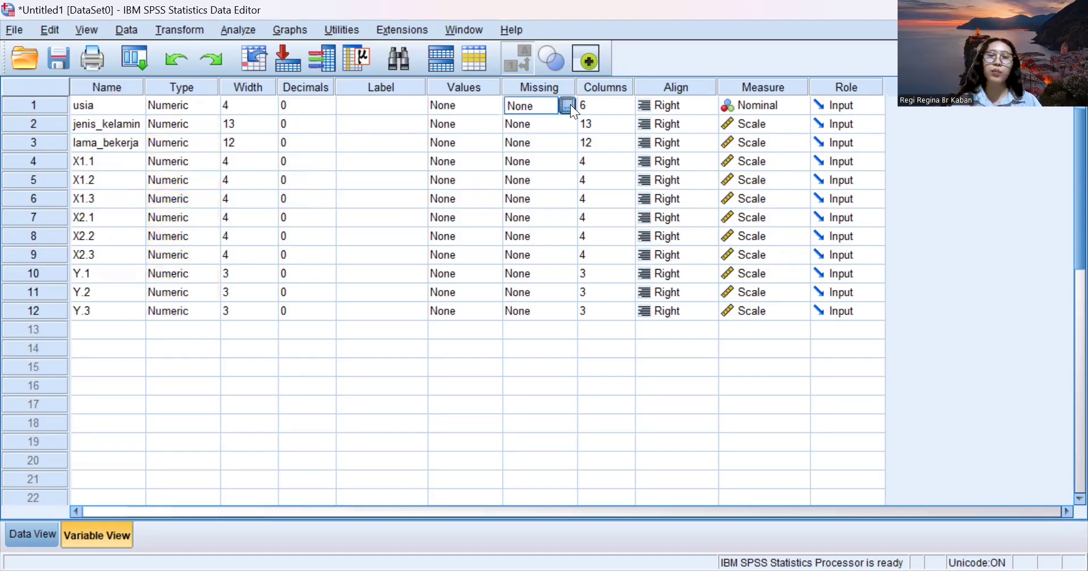
click(568, 105)
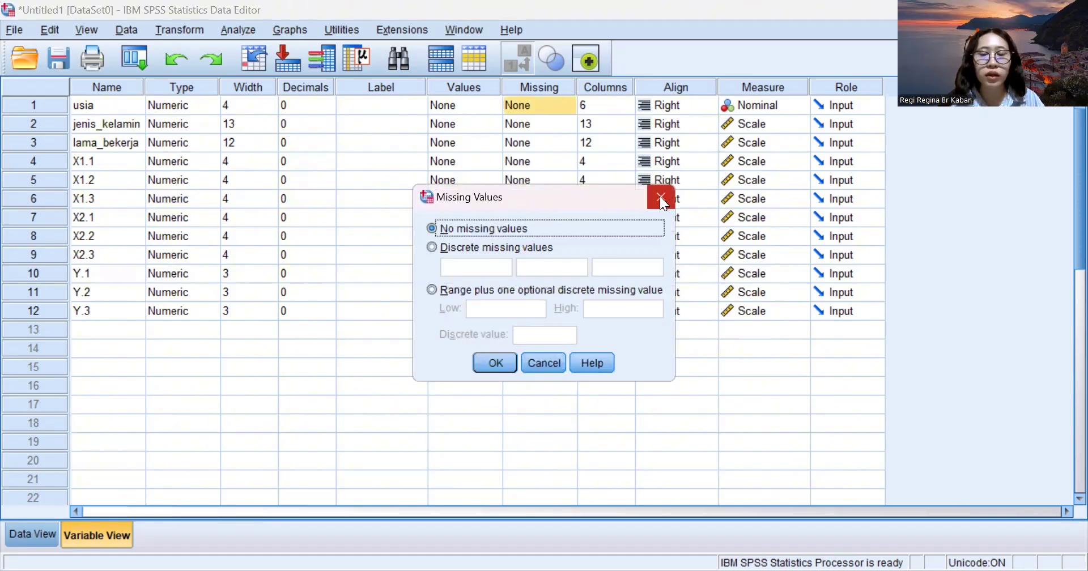
key(Escape)
Open the value labels of usia and add value 1 with the label "20 - 29 tahun".
click(470, 109)
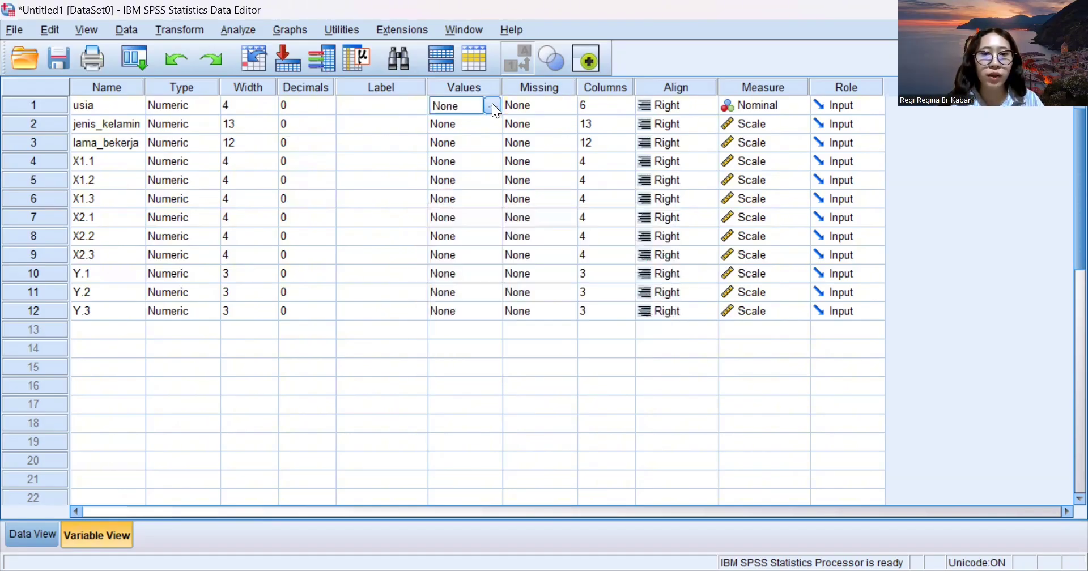
click(492, 106)
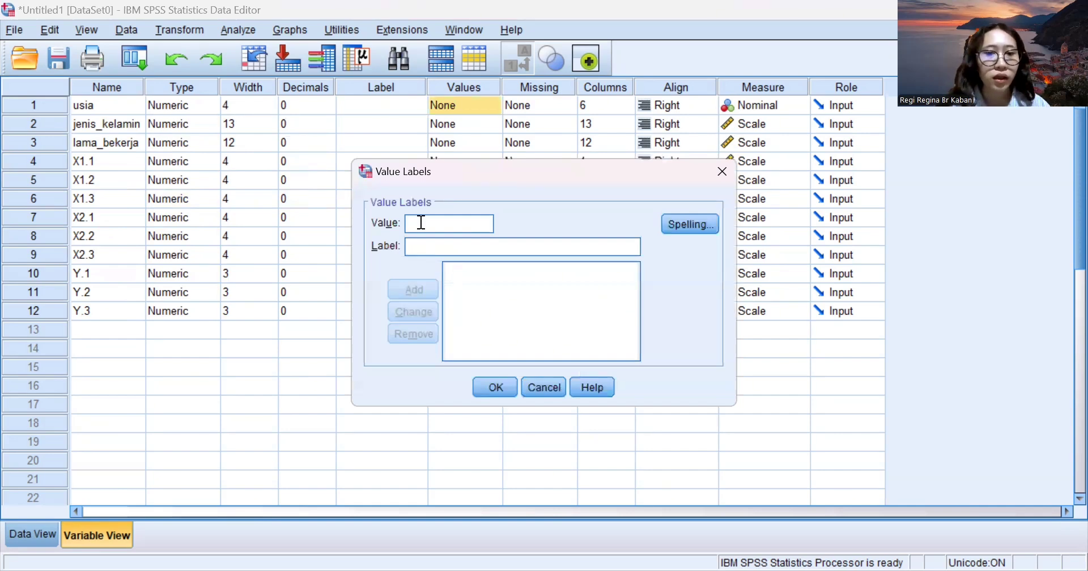
text(1)
click(419, 244)
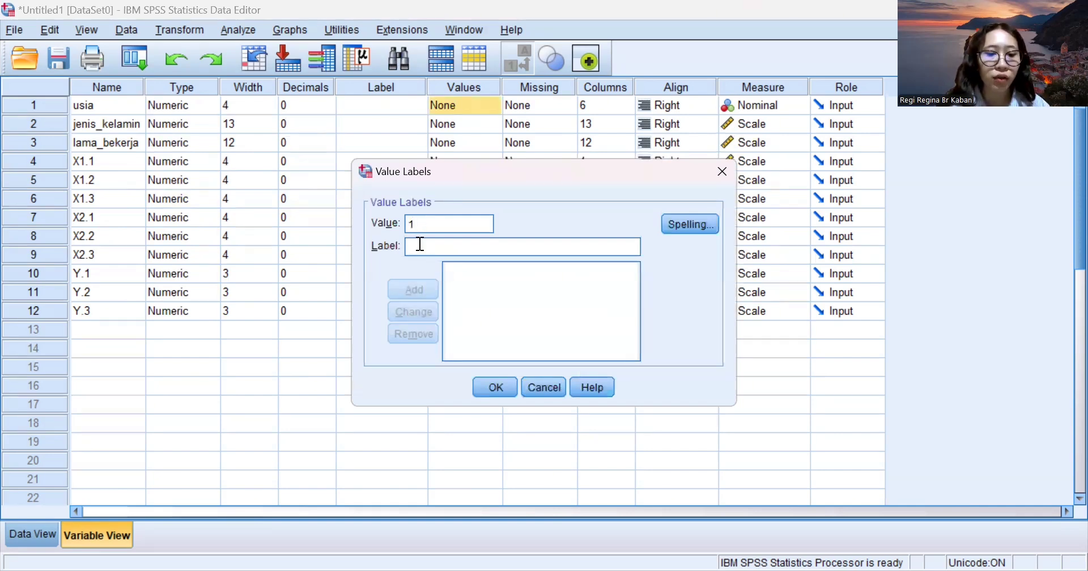
text(20-)
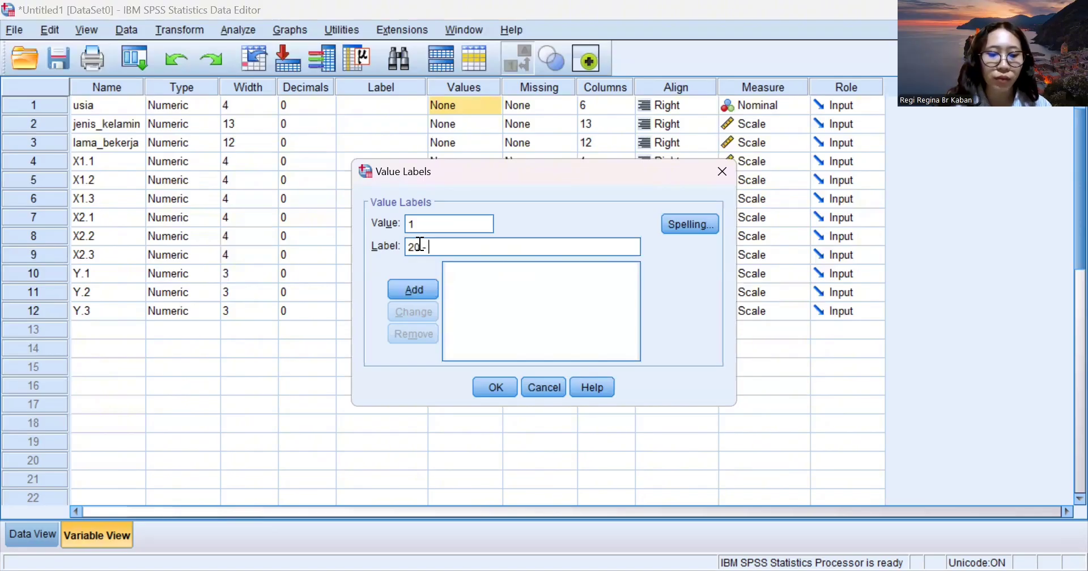
text( 29 TAHUN)
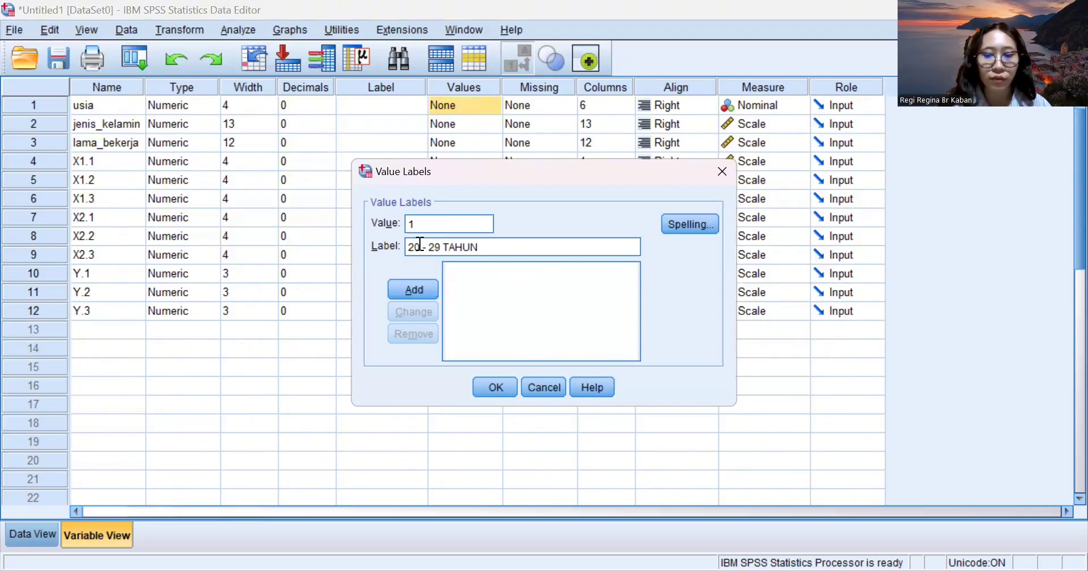
key(BackSpace)
key(BackSpace)
key(BackSpace)
key(BackSpace)
key(BackSpace)
key(BackSpace)
text(tah)
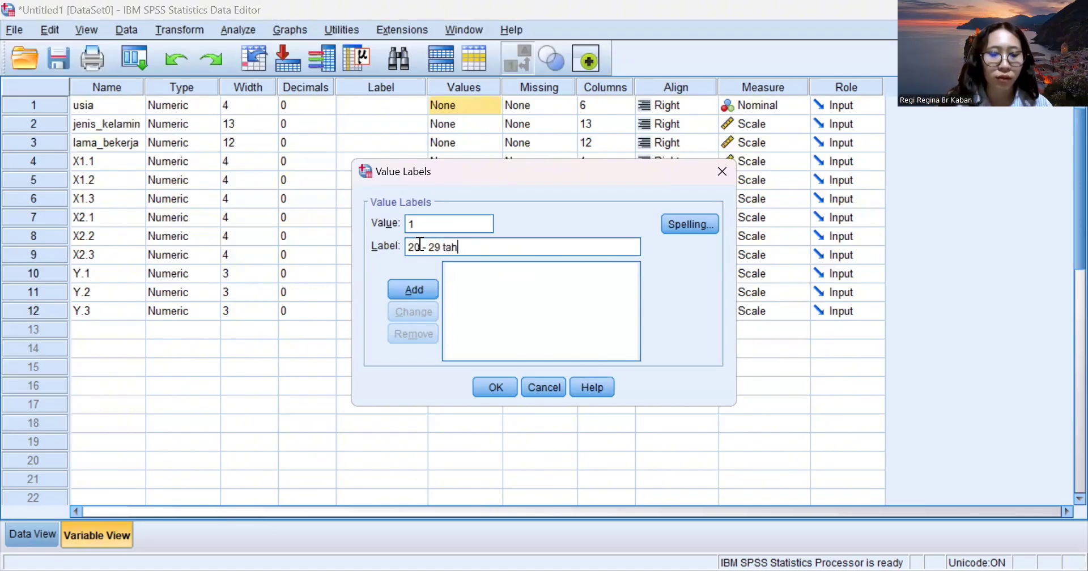
text(un)
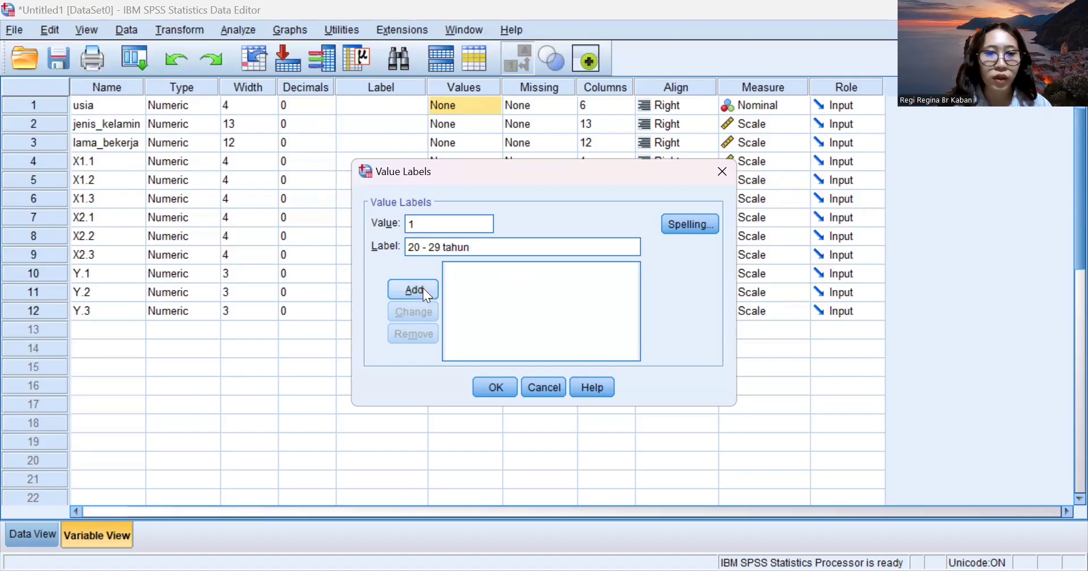
click(422, 289)
Add value 2 with the label "30 - 39 tahun" to the value labels of usia.
text(2)
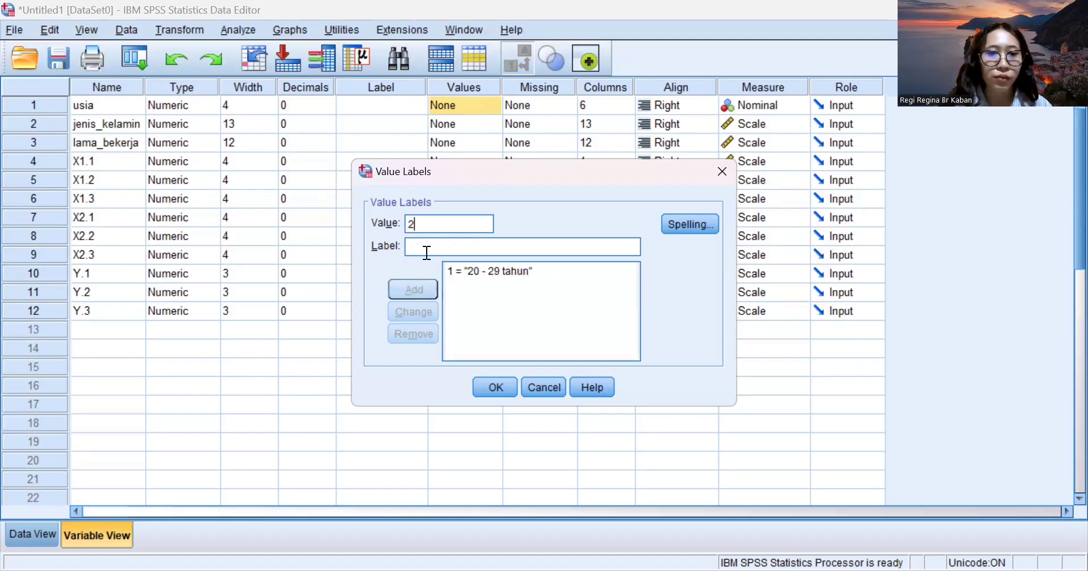
click(424, 246)
text(30)
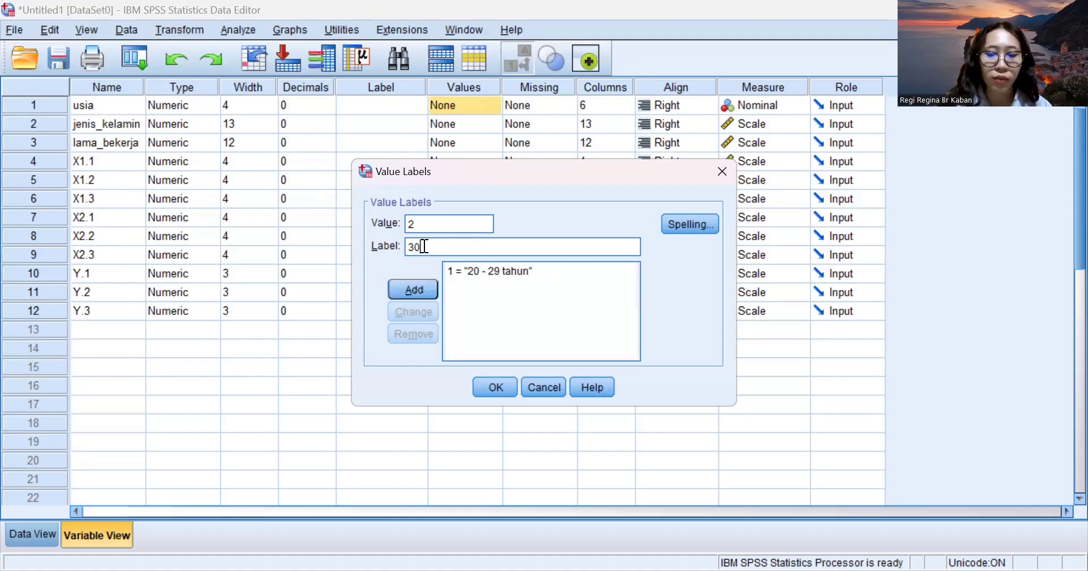
text( - 39 tahun)
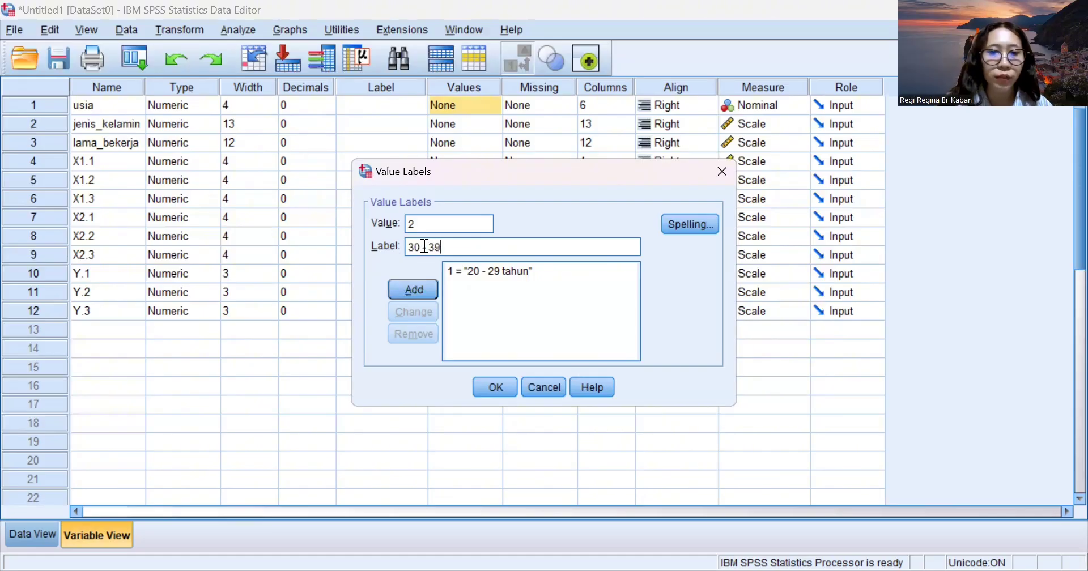
click(415, 288)
Add value 3 with the label "40 - 49 tahun" to usia and apply its value labels.
click(430, 232)
text(3)
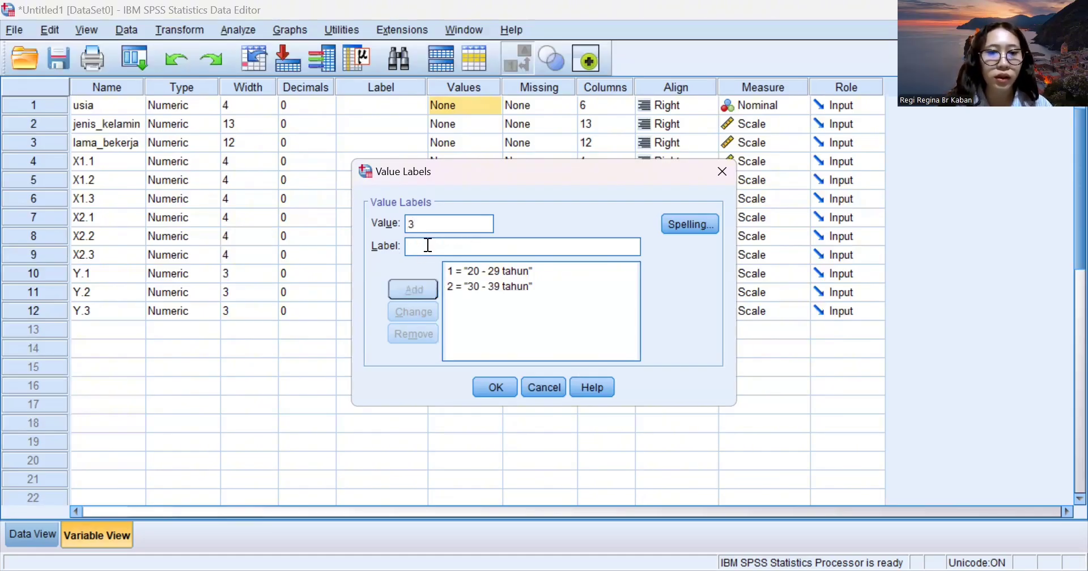
click(428, 245)
text(40)
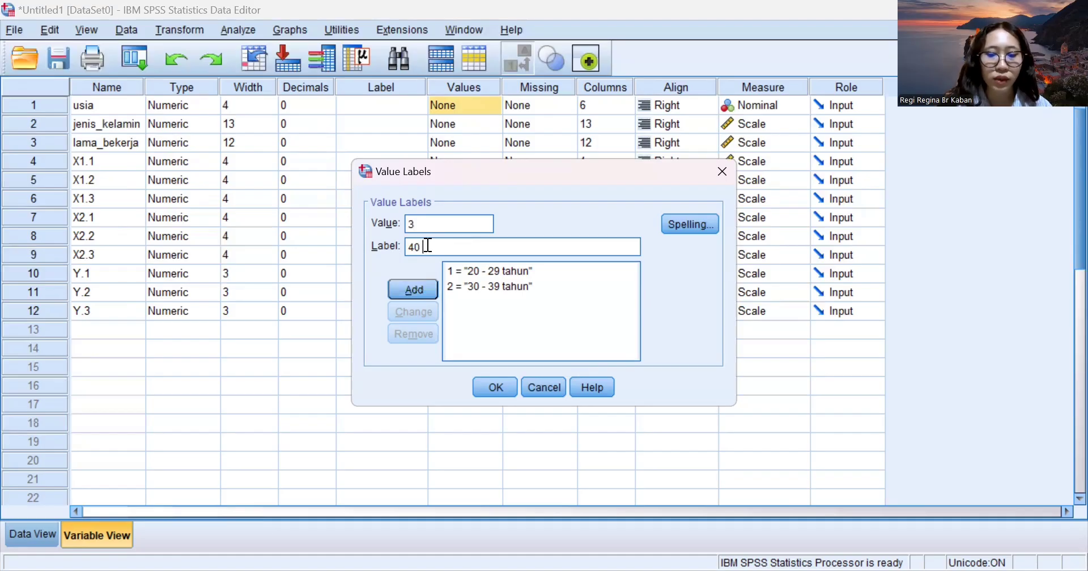
text( - 49 tahun)
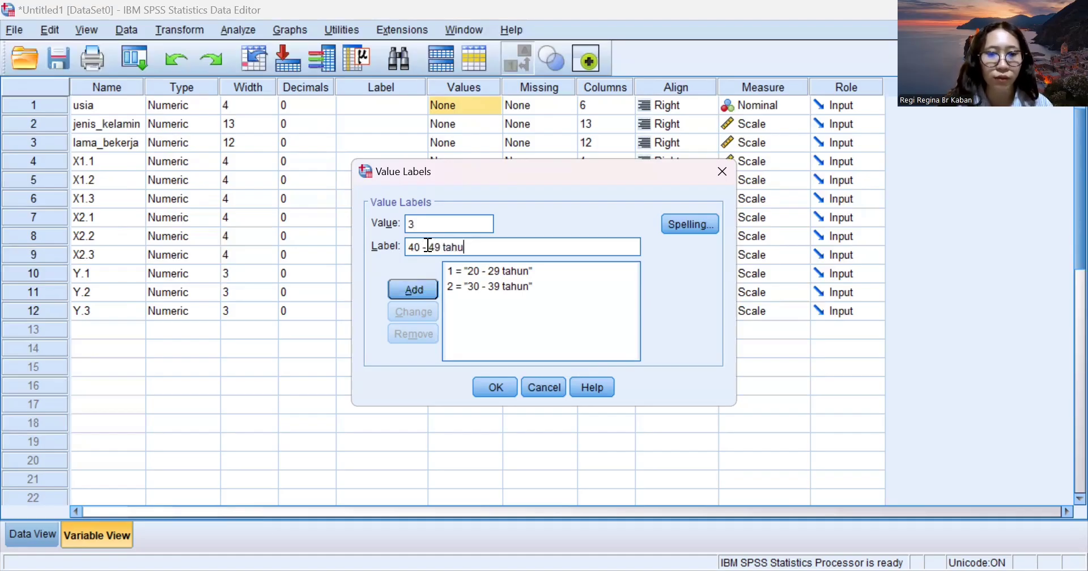
click(424, 288)
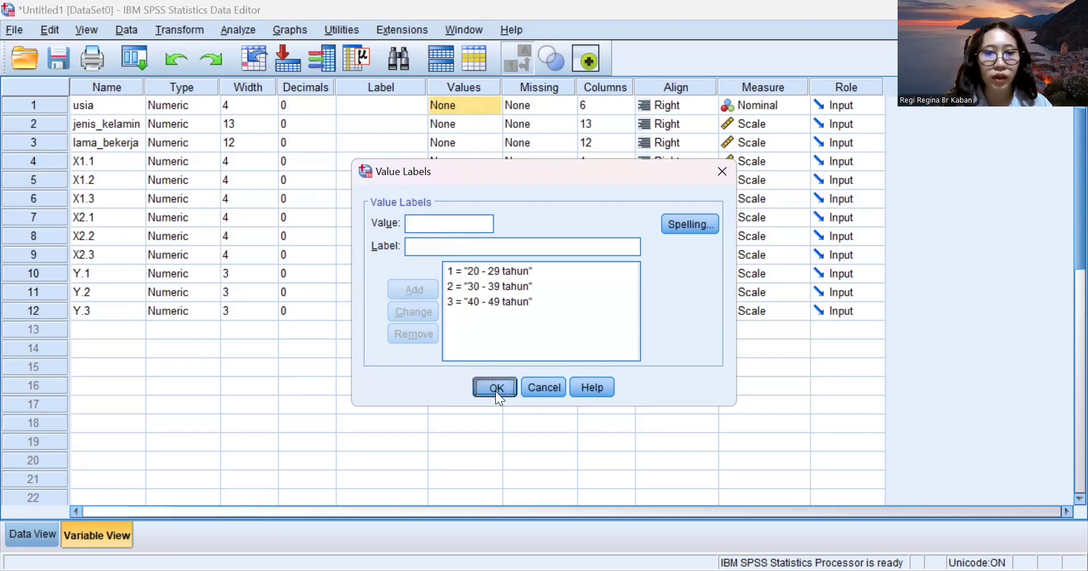
click(495, 390)
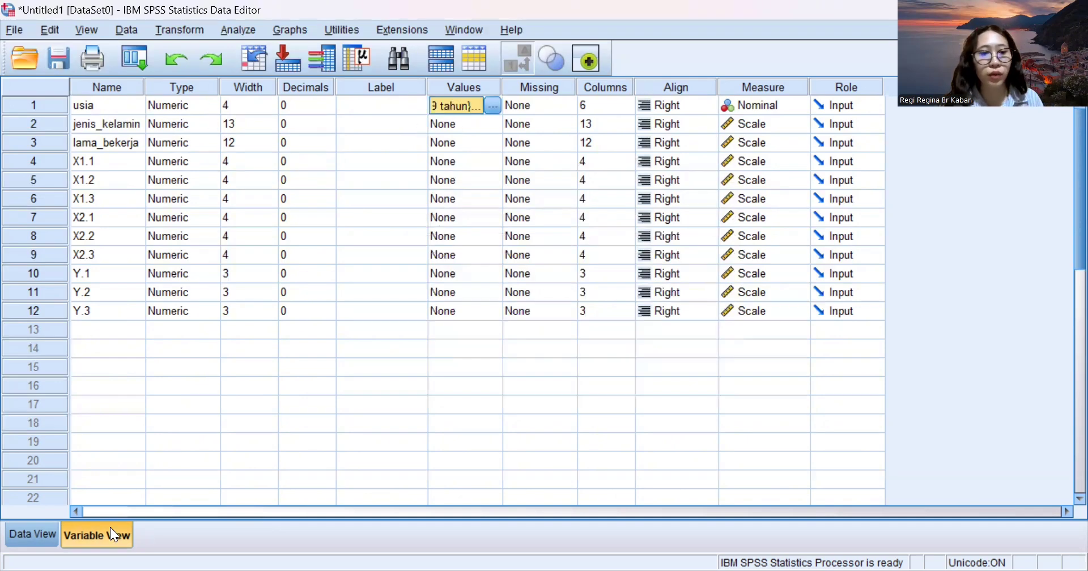
Widen the usia column in the data grid to fit its full labels, and review the variable's value label definitions.
key(ctrl+t)
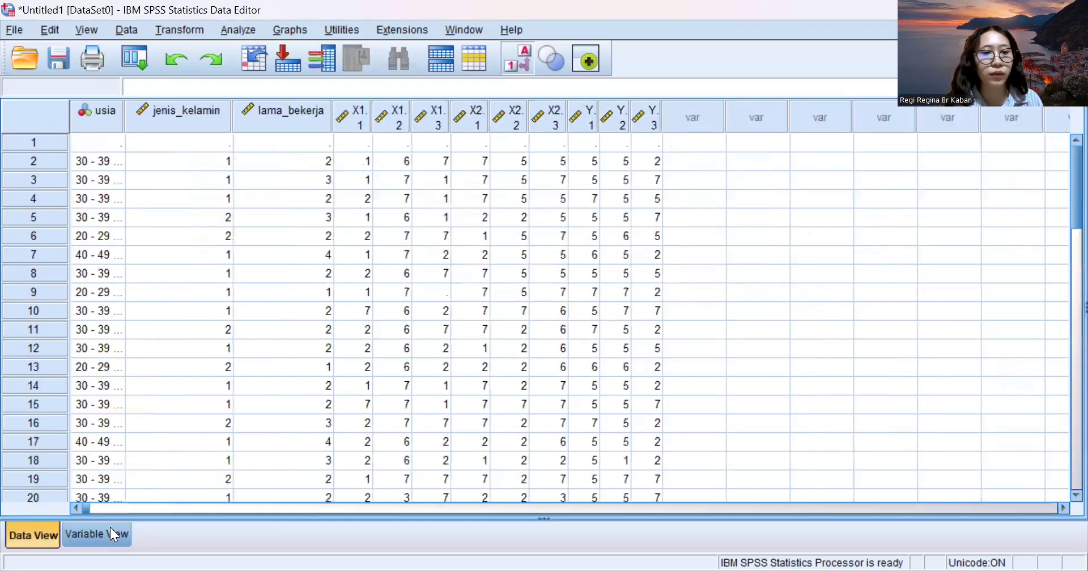
double_click(123, 118)
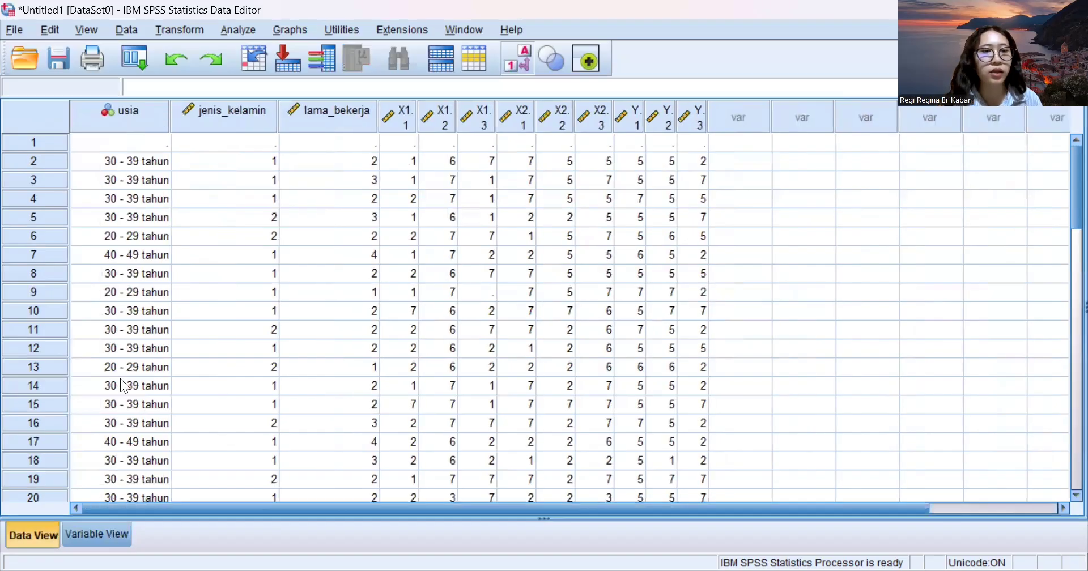
click(94, 540)
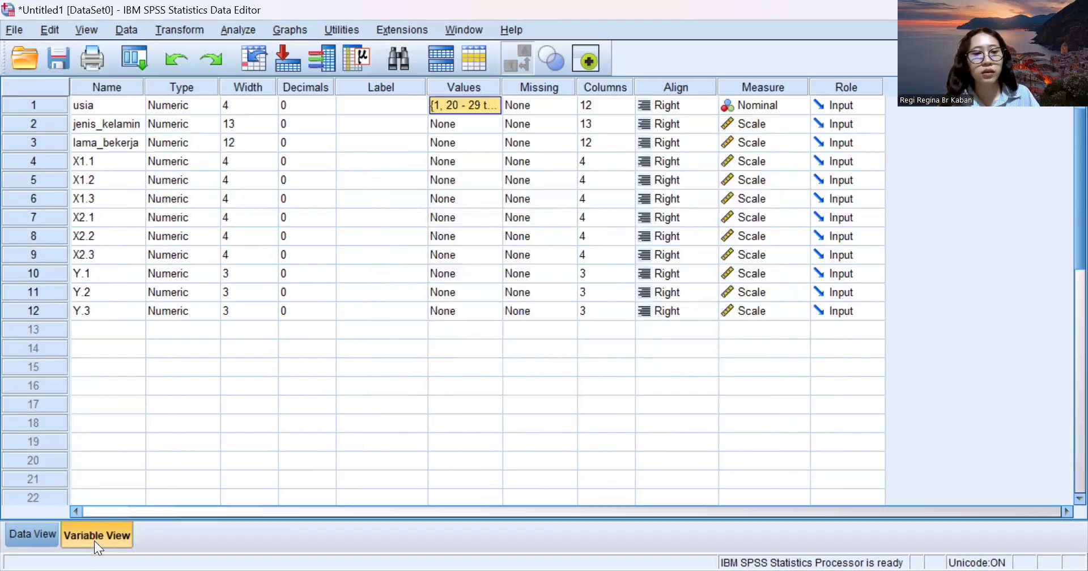
click(493, 103)
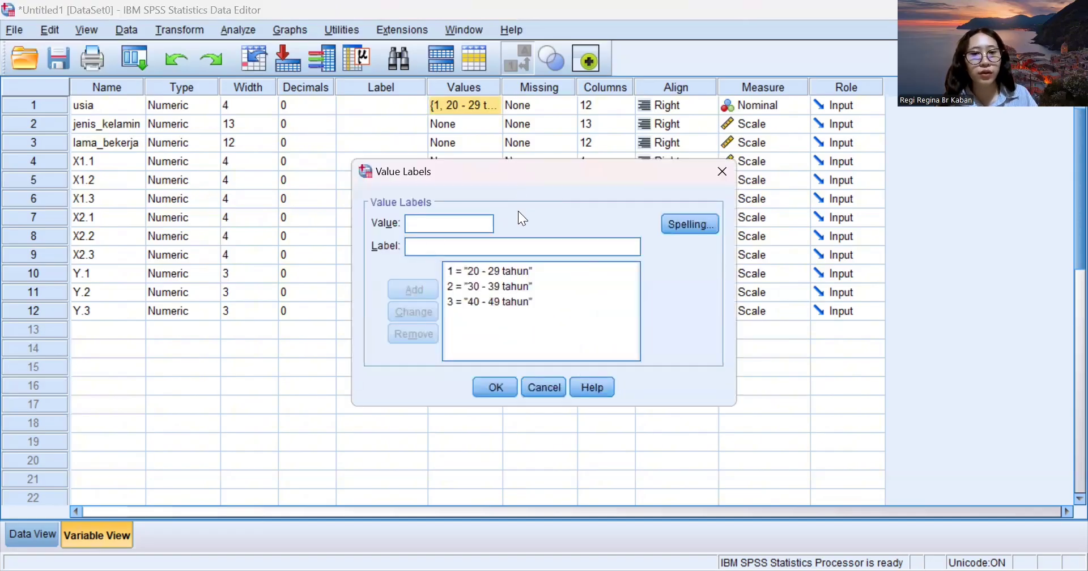
click(720, 171)
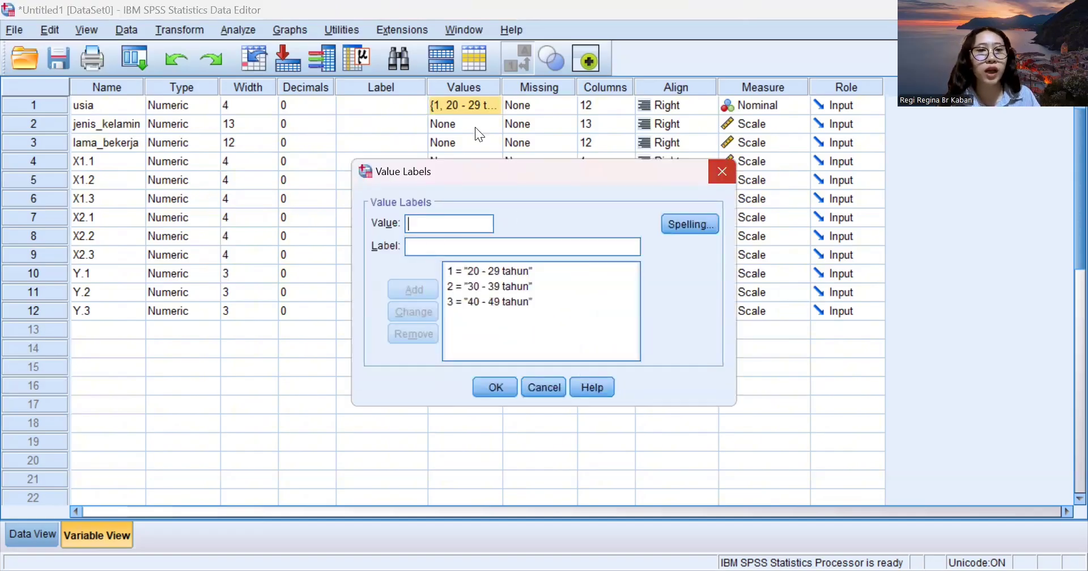
Open the value labels of jenis_kelamin and add value 1 with the label "Laki-laki".
click(475, 126)
click(491, 125)
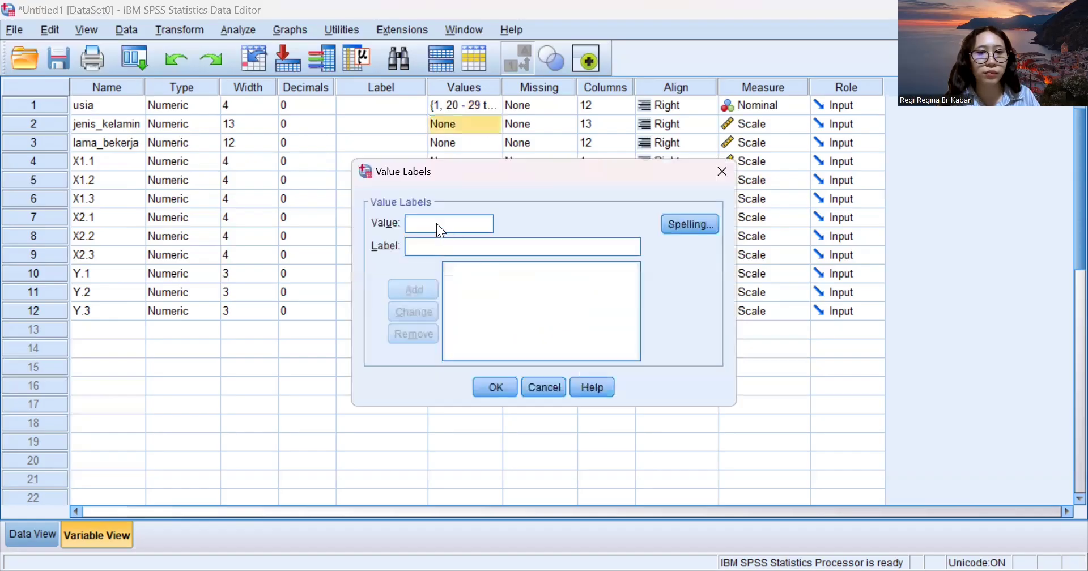
click(421, 248)
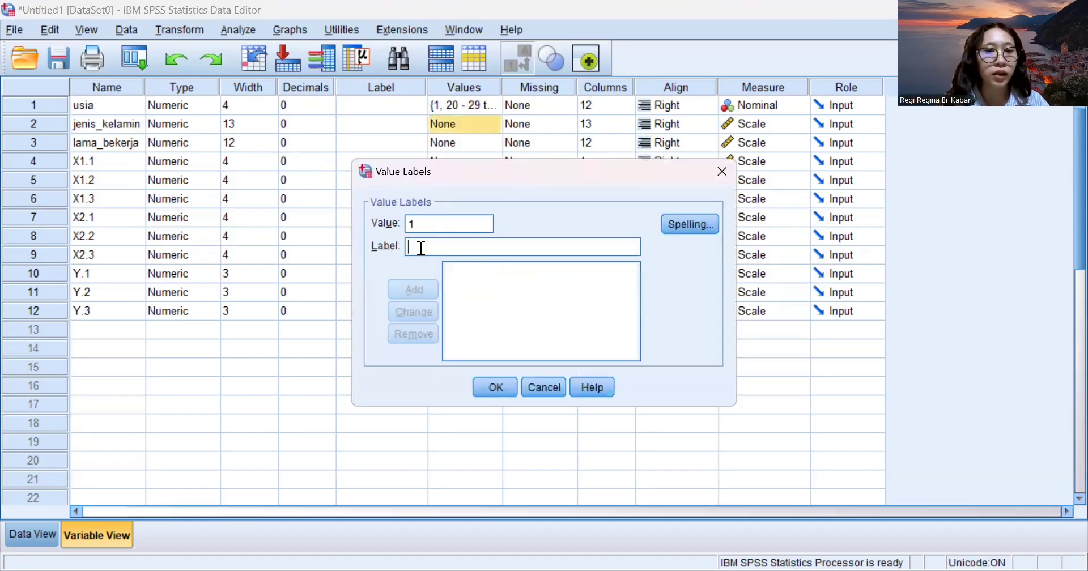
text(Laki-laki)
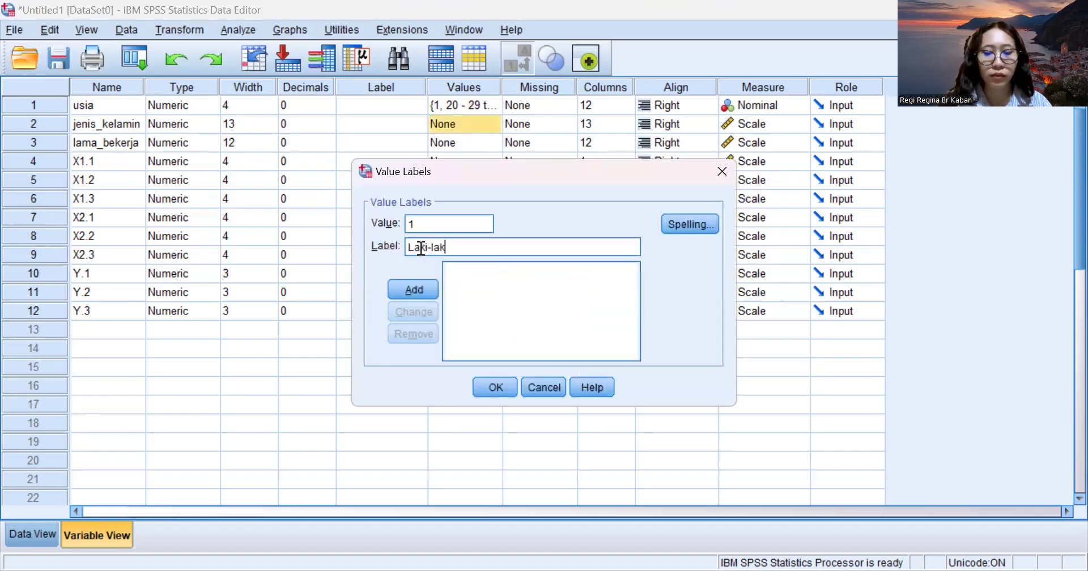
click(426, 290)
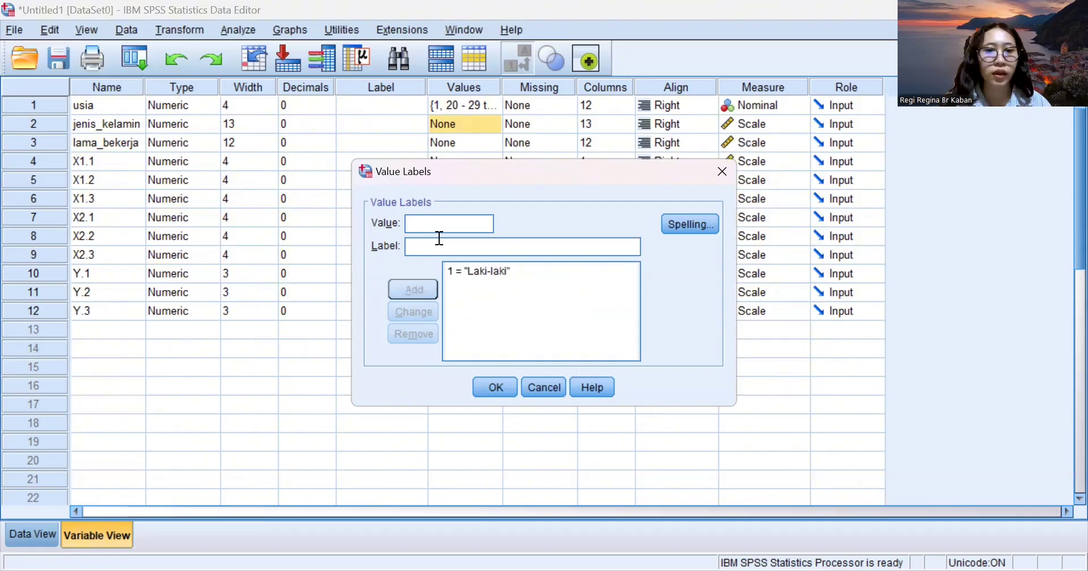
Add value 2 with the label "Perempuan" to jenis_kelamin and apply its value labels.
text(2)
click(429, 247)
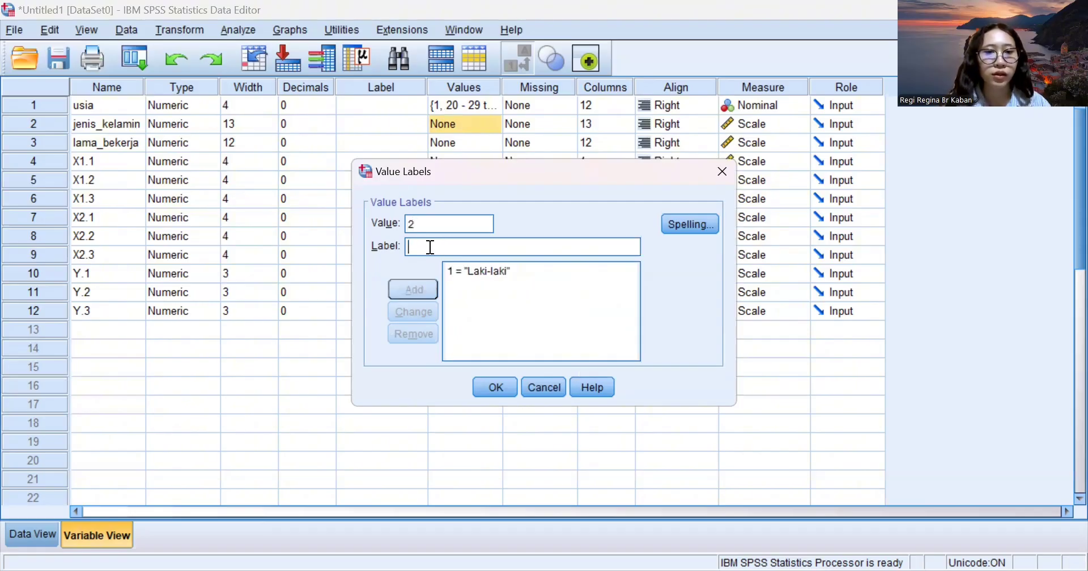
text(Perem)
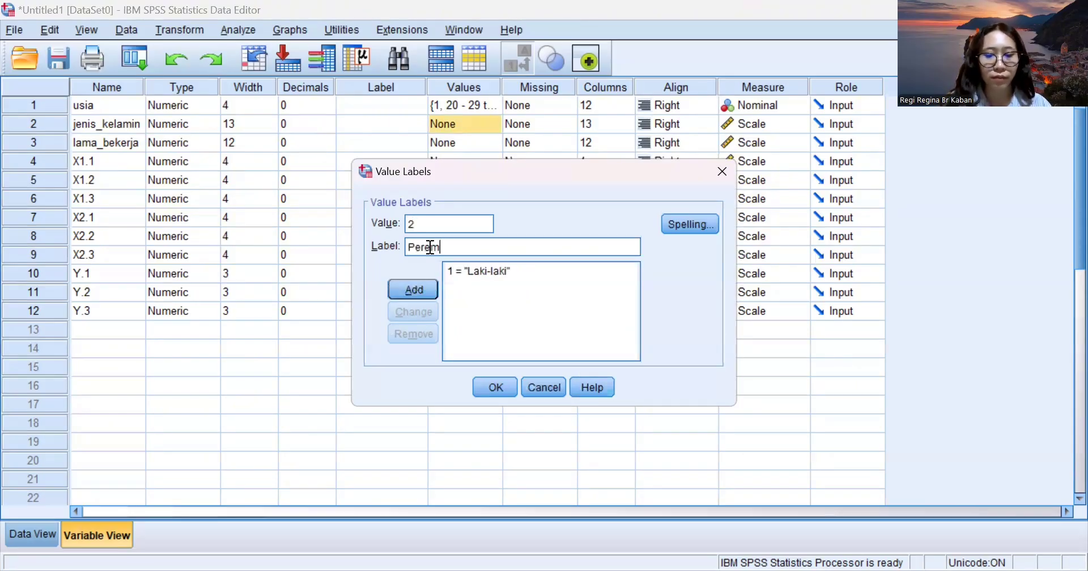
text(puan)
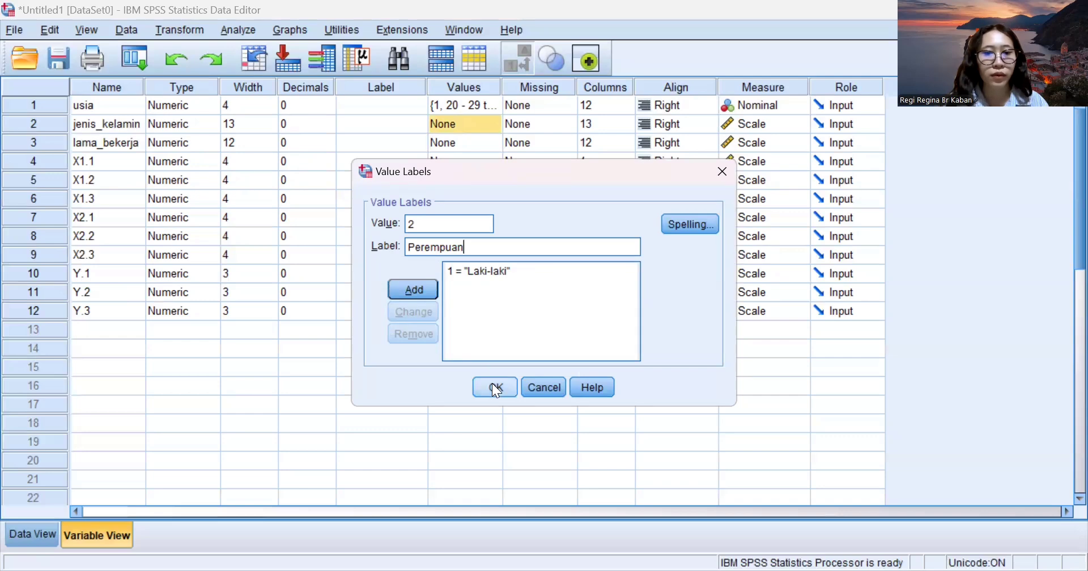
click(419, 290)
click(495, 389)
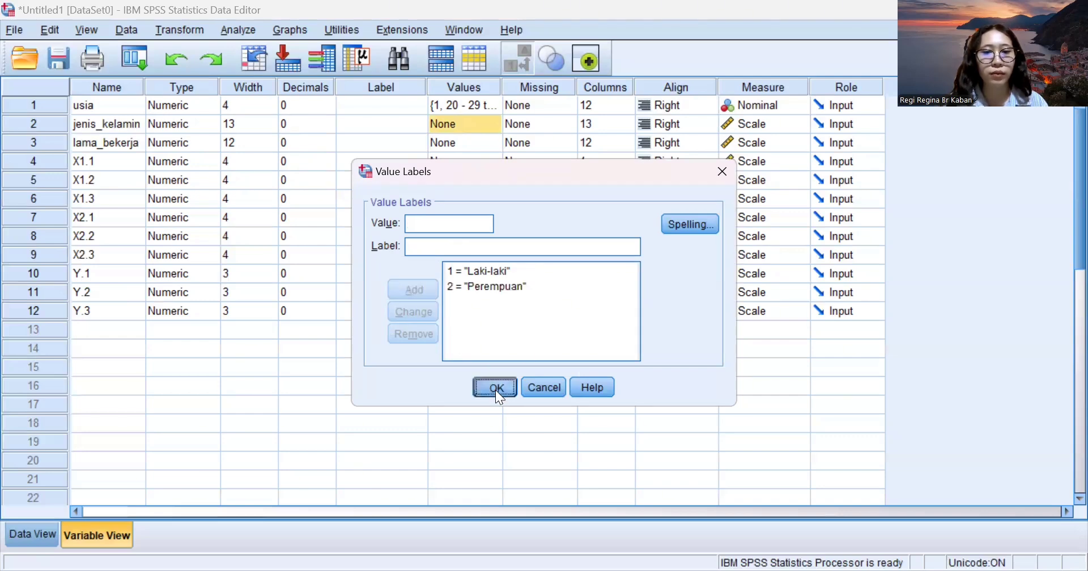
Open the value labels of lama_bekerja and add value 1 with the label "< 5 tahun".
click(473, 145)
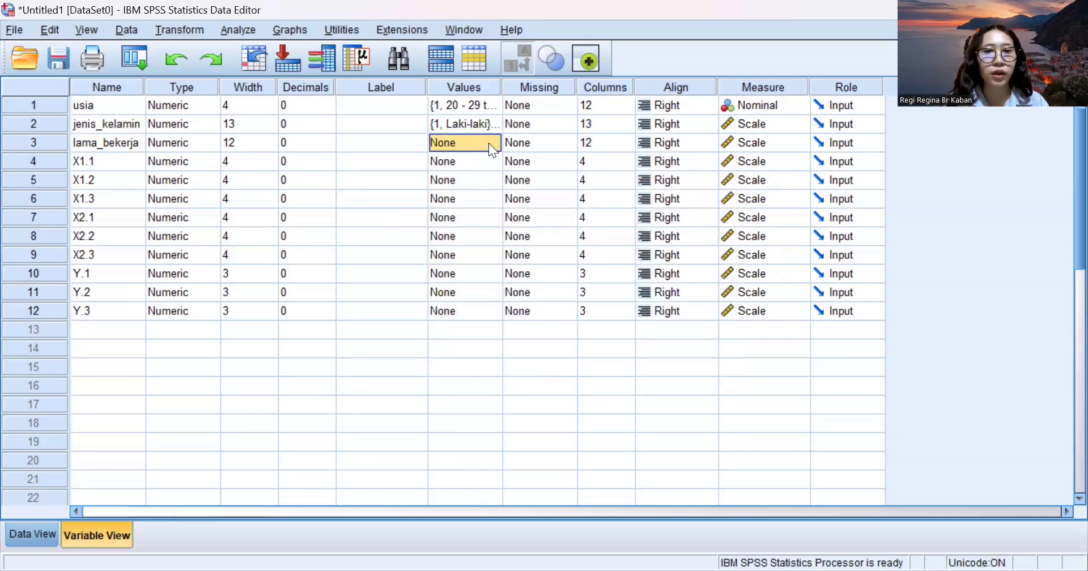
click(449, 142)
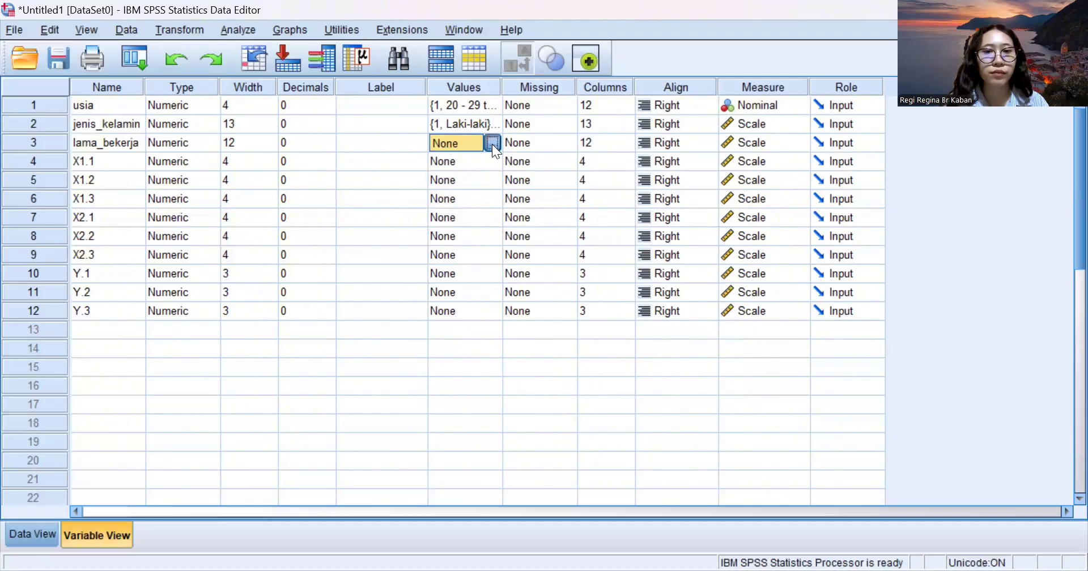
click(492, 144)
text(1)
click(415, 248)
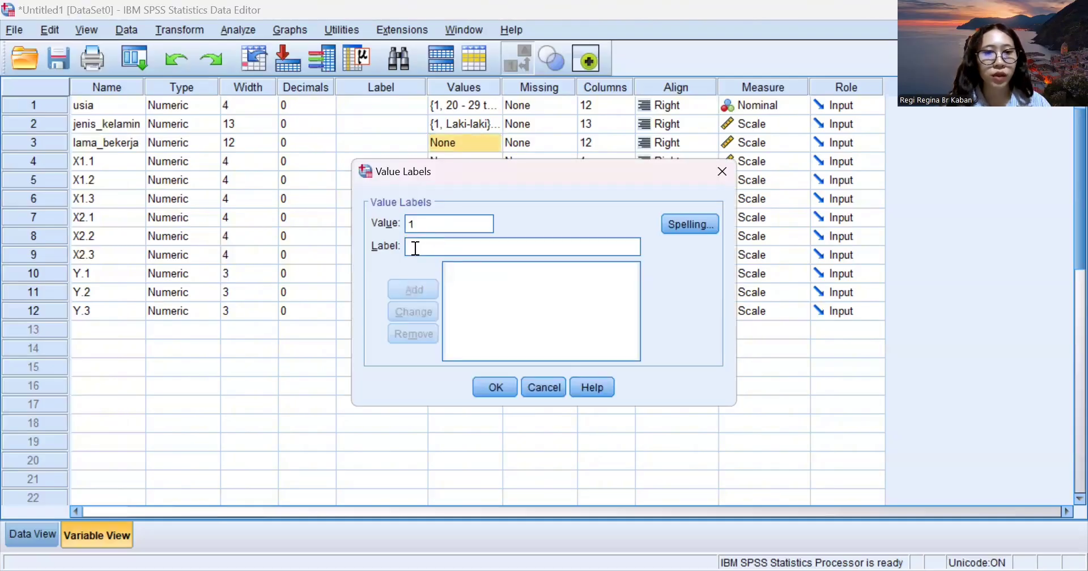
click(415, 247)
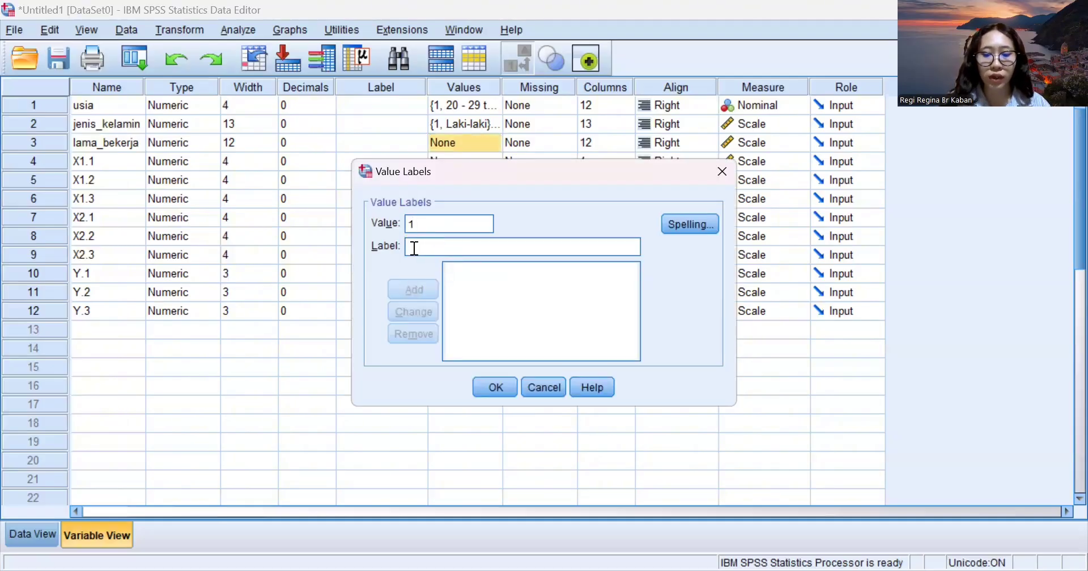
text(<5 tahun)
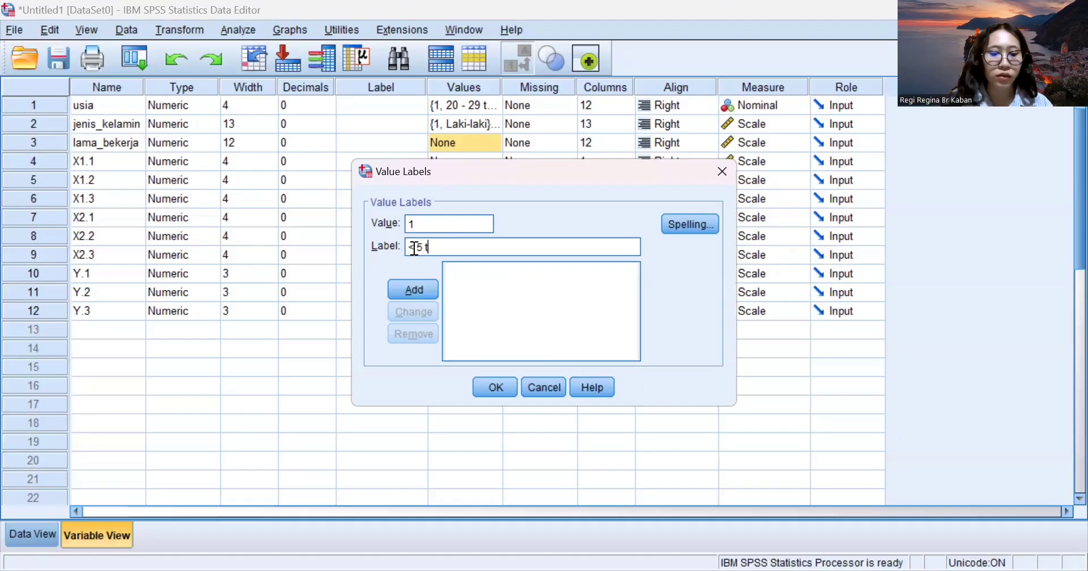
click(417, 287)
Add value 2 with the label "5 -10 tahun" to the value labels of lama_bekerja.
click(428, 221)
text(2)
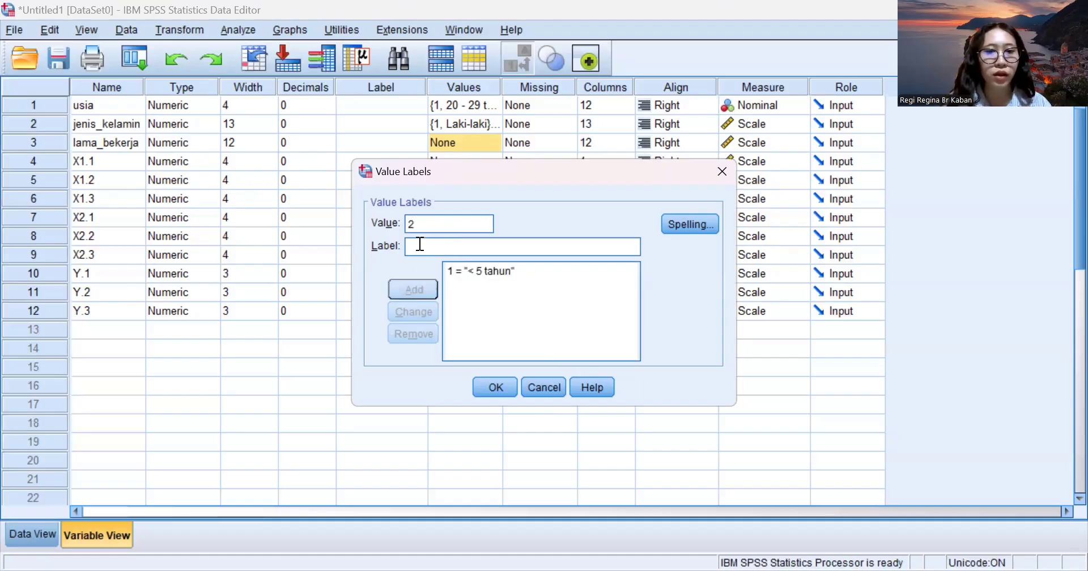
text(5)
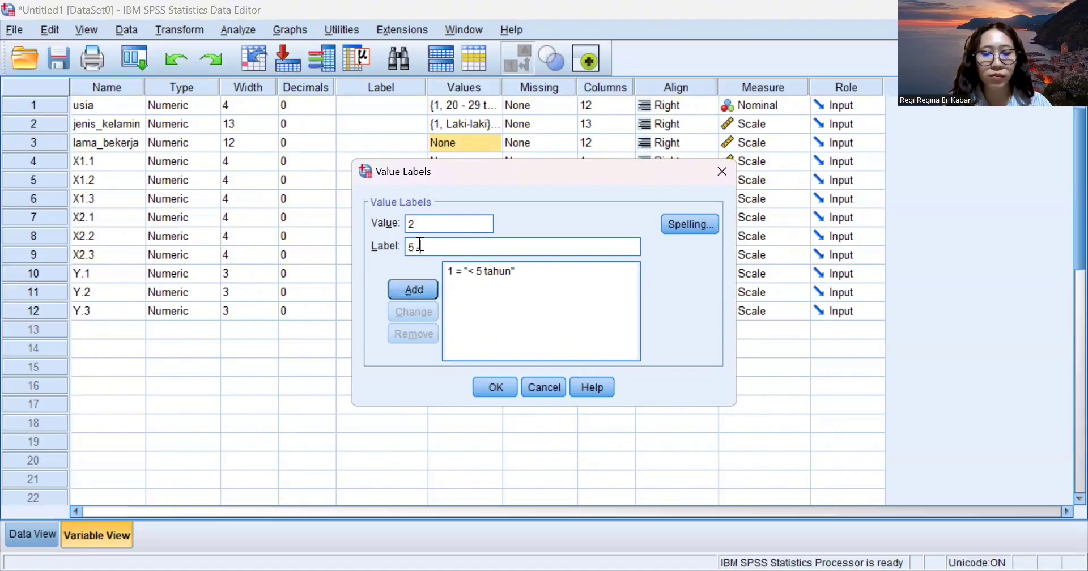
text( - 10 t)
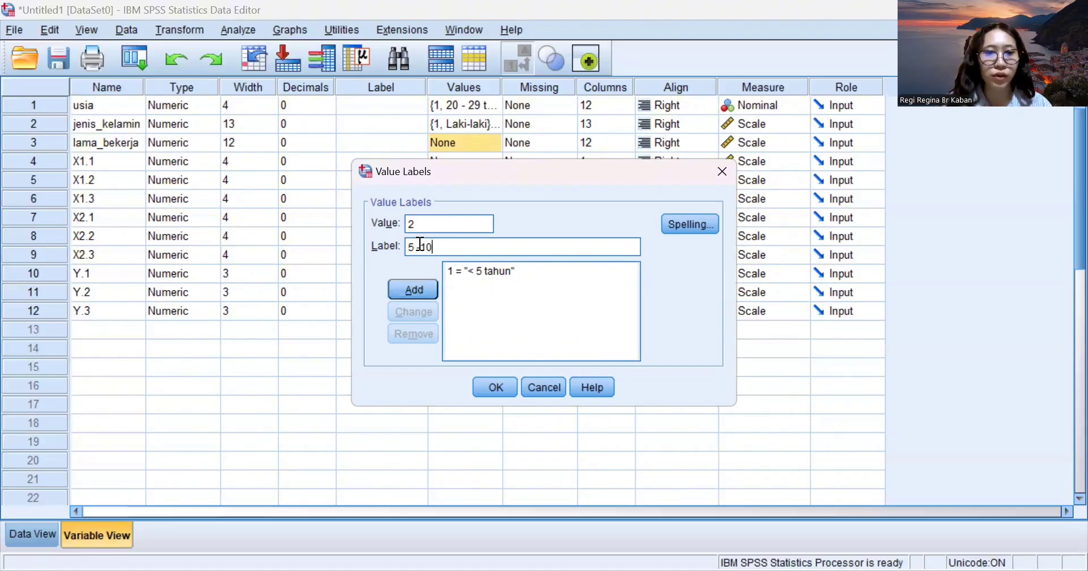
text(ahun)
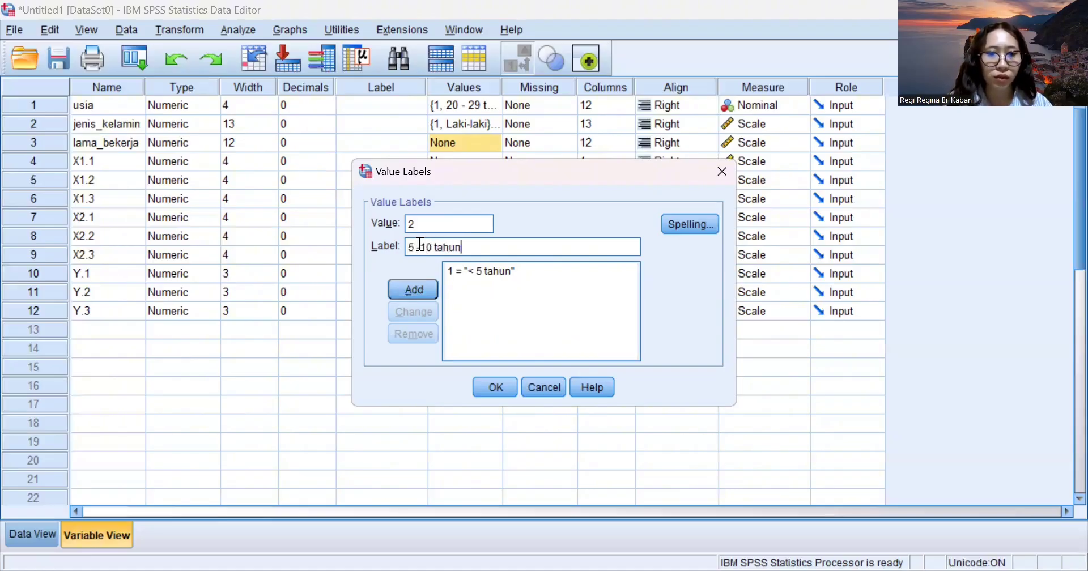
click(421, 289)
Add value 3 with the label "10 - 15 tahun" to the value labels of lama_bekerja.
click(442, 229)
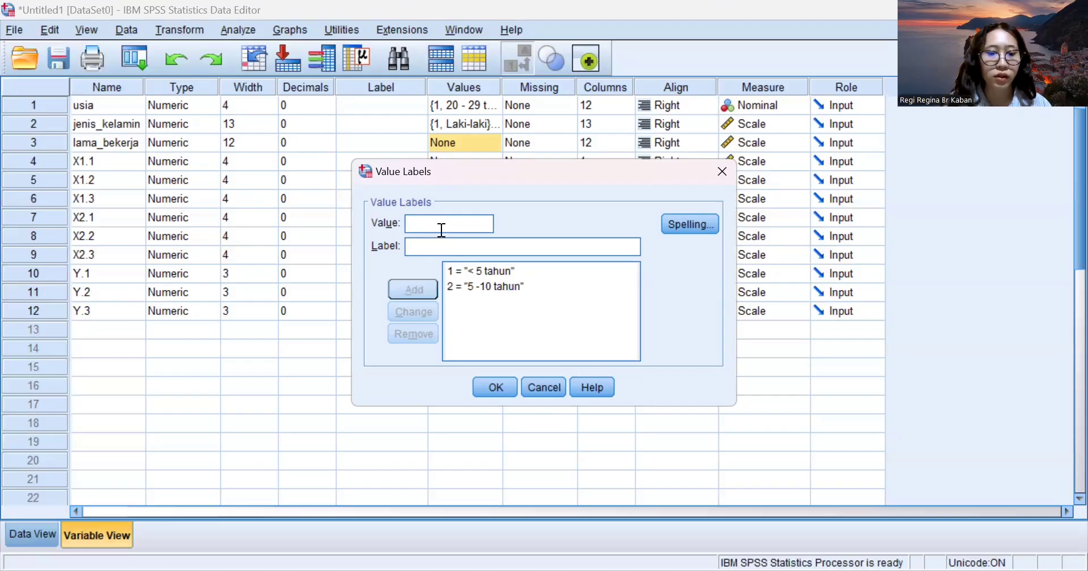
text(3)
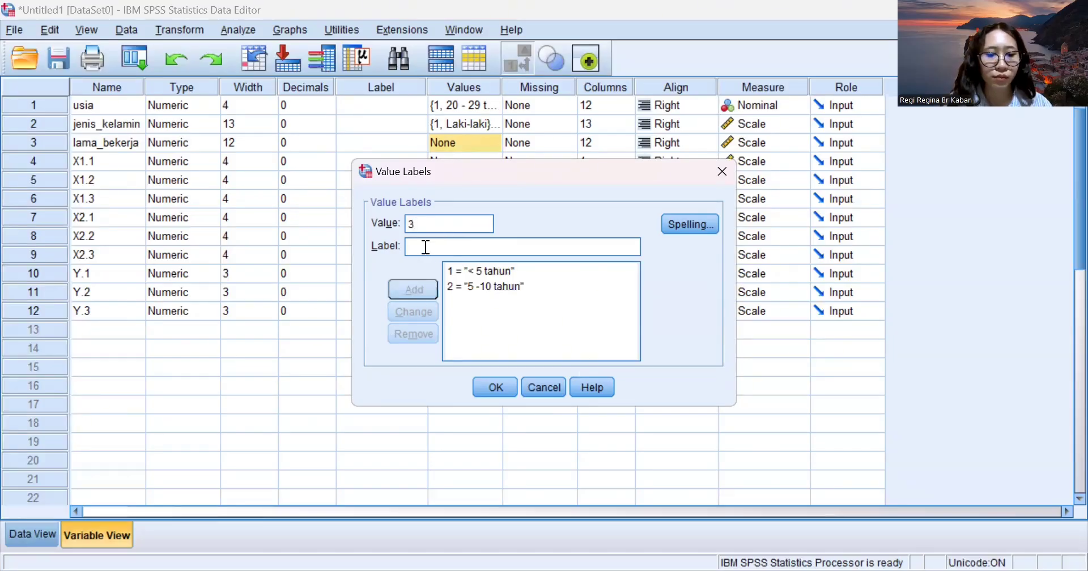
text(1)
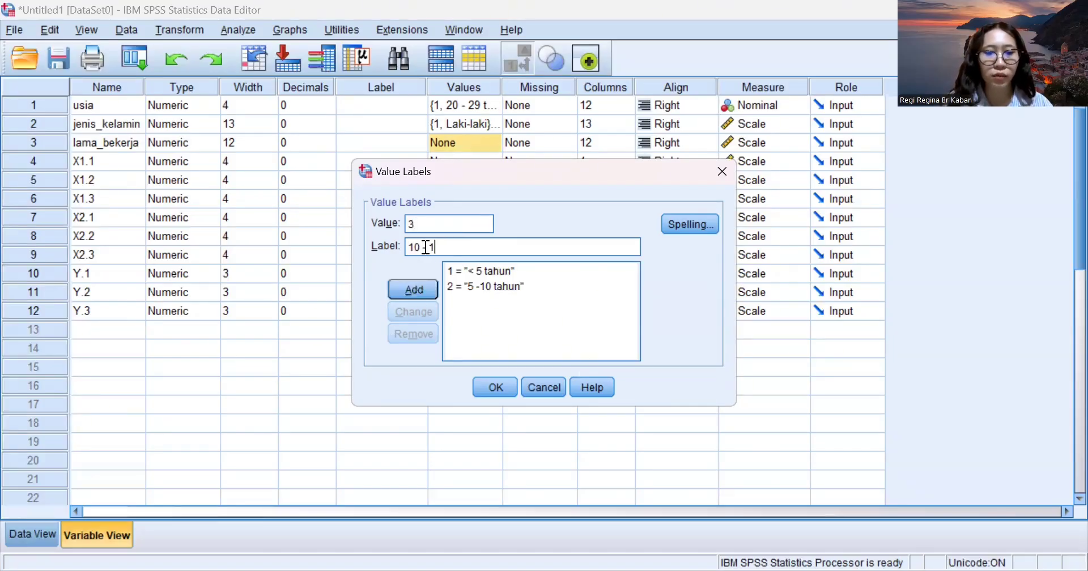
text(0 -15 tahun)
click(417, 291)
Add value 4 with the label "> 15 tahun" to lama_bekerja and apply its value labels.
text(4)
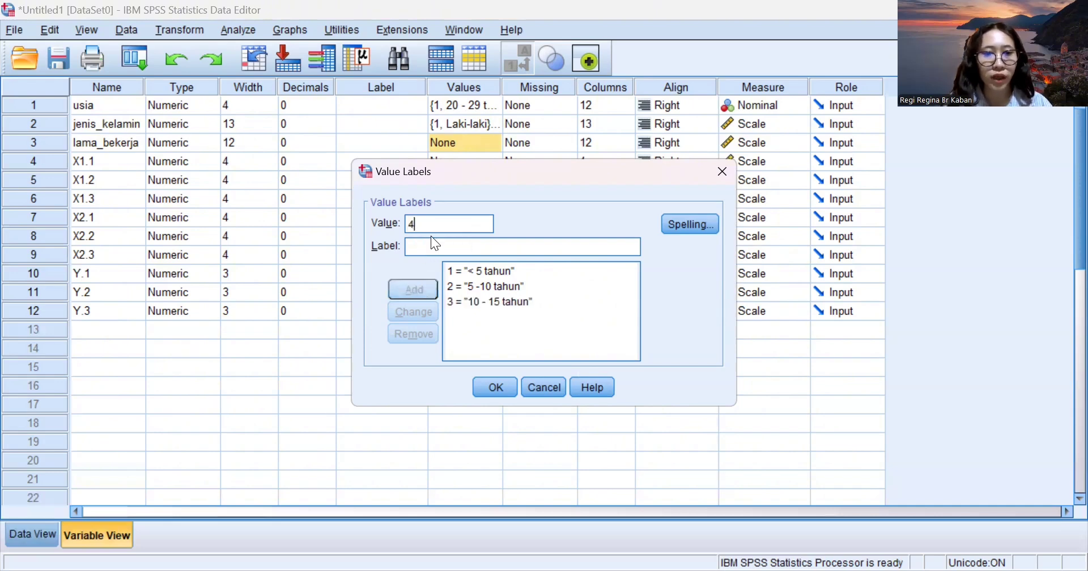
click(426, 244)
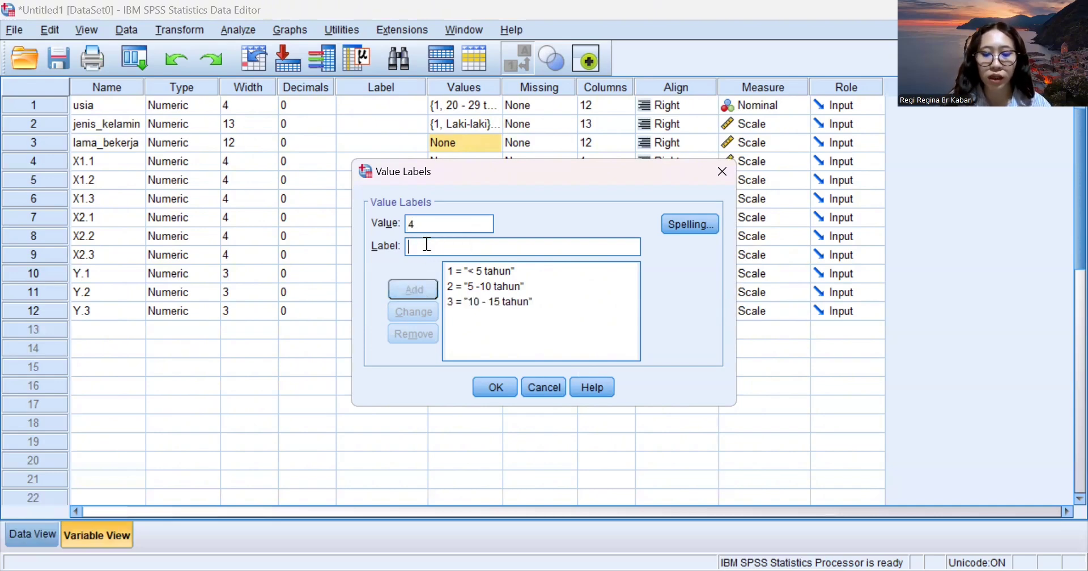
text(> 15 tah)
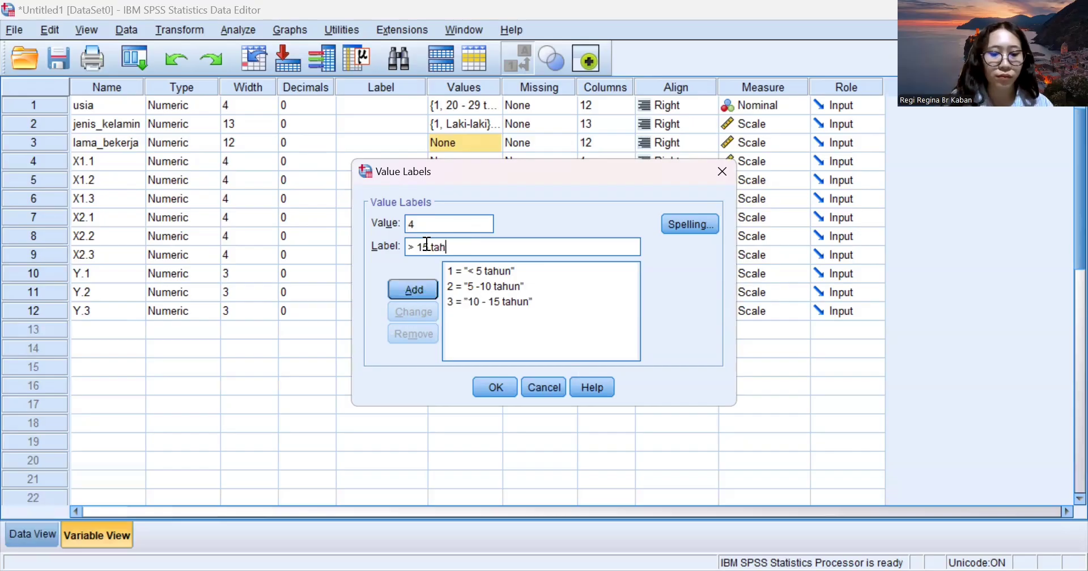
text(un)
click(415, 285)
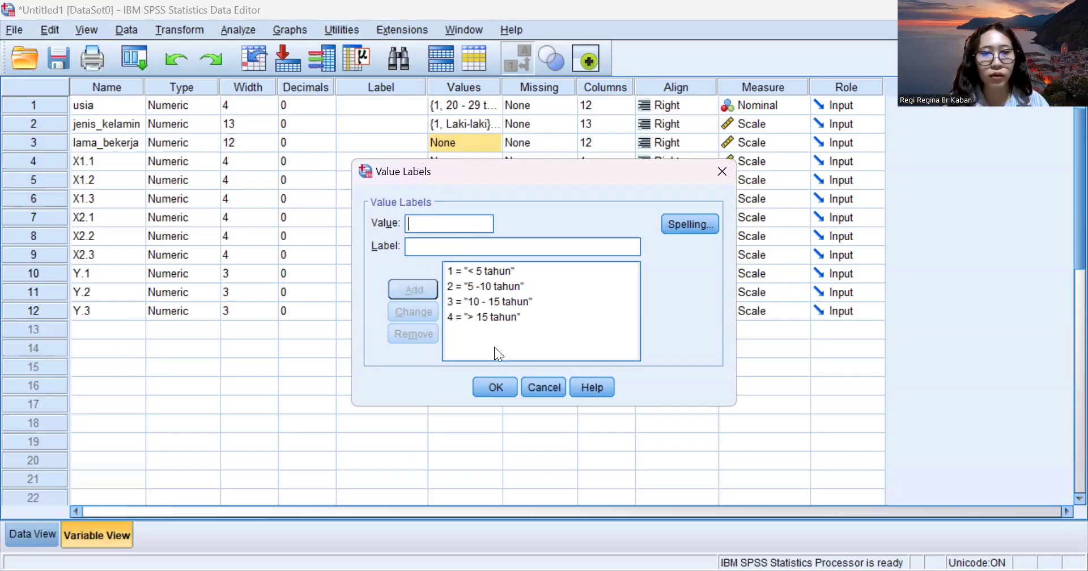
click(494, 391)
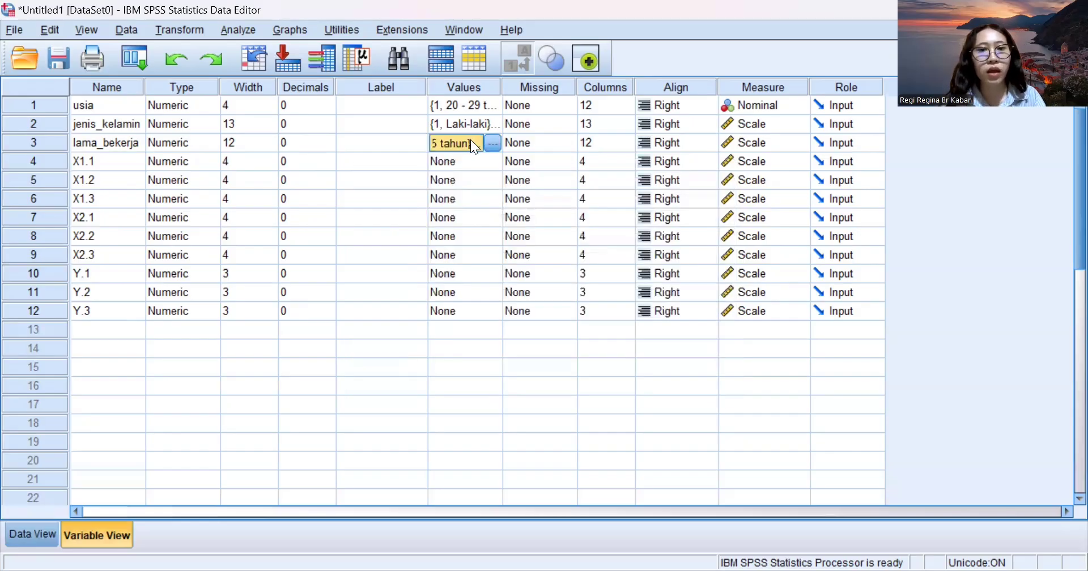
Delete the empty first case from the data and check the labelled values in the remaining cases.
click(32, 534)
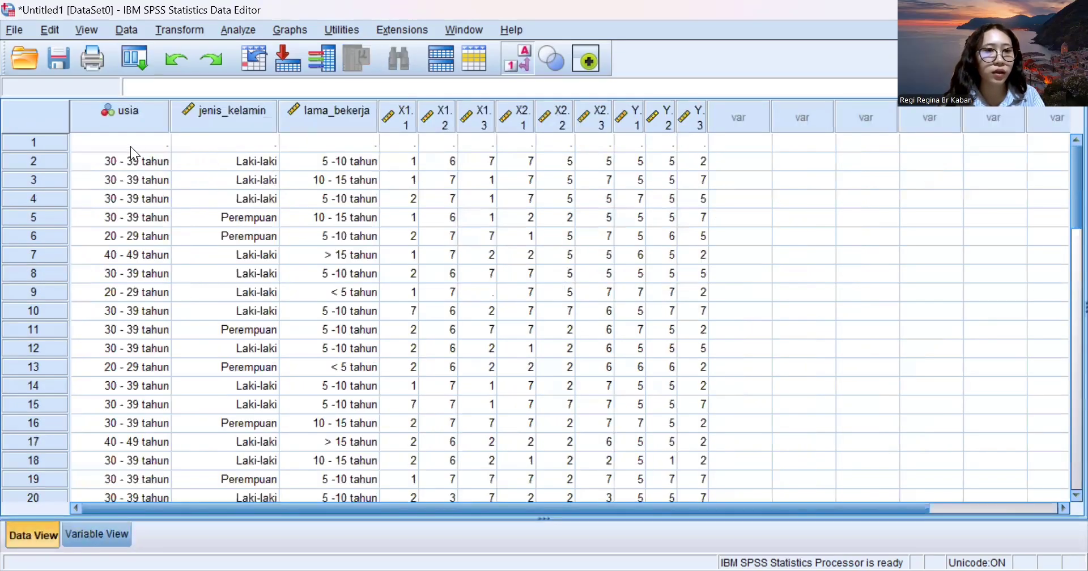
drag(131, 142, 681, 141)
key(Delete)
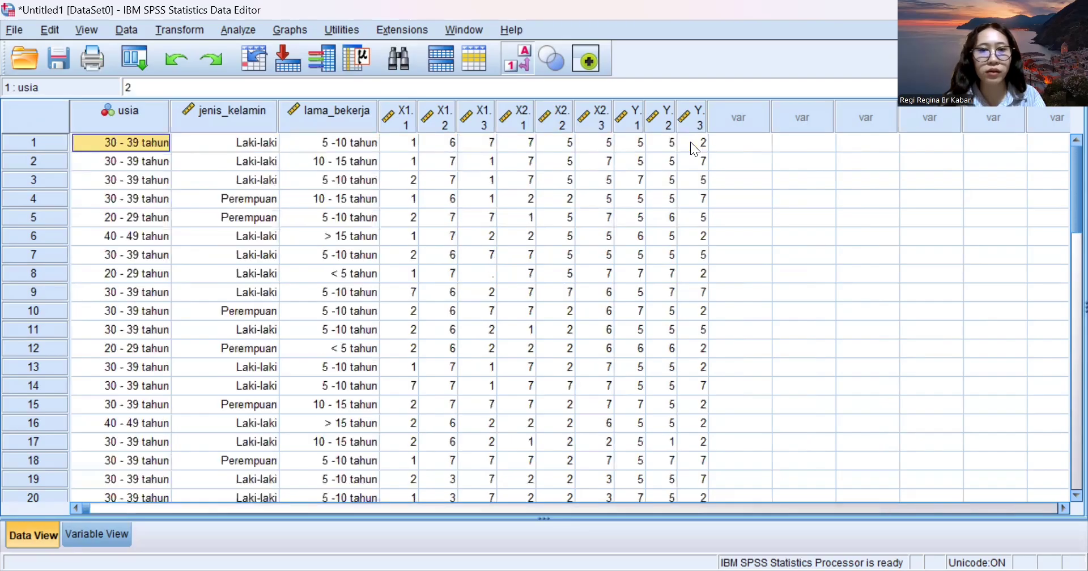
scroll(239, 177, down, 6)
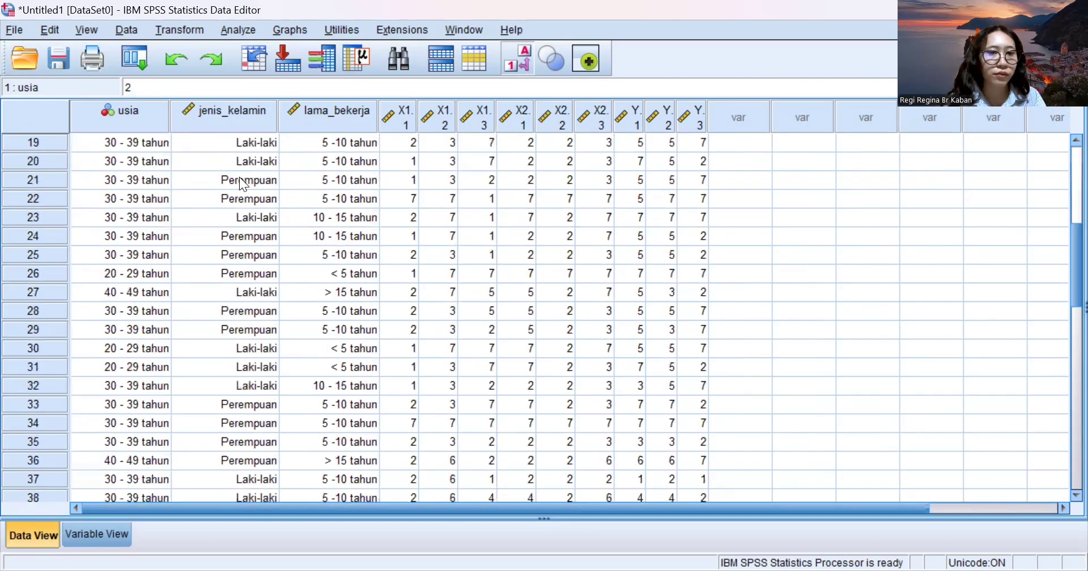
scroll(239, 177, up, 5)
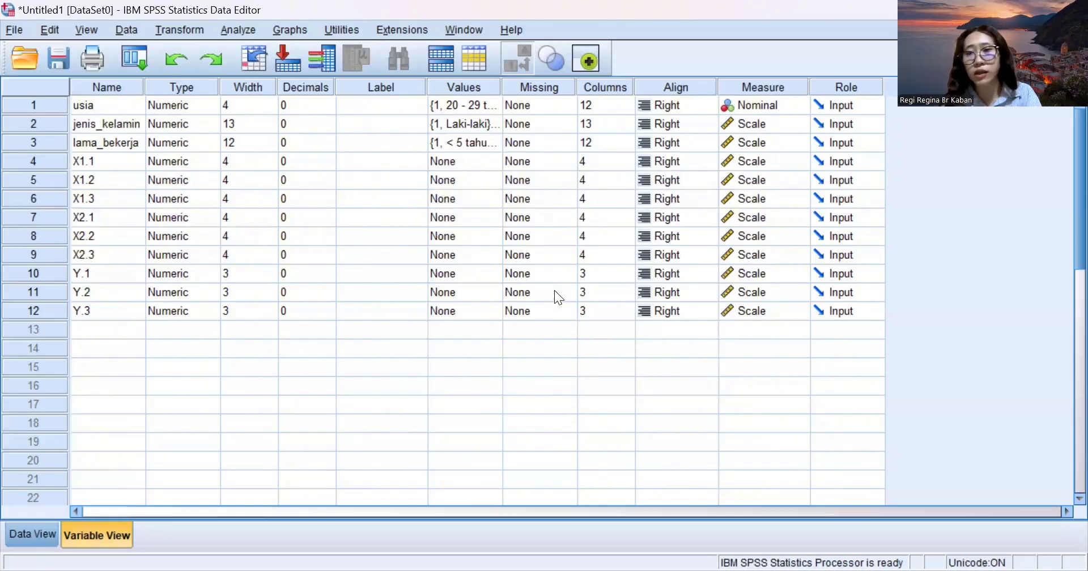
Set the alignment of the variable usia to Center.
click(683, 110)
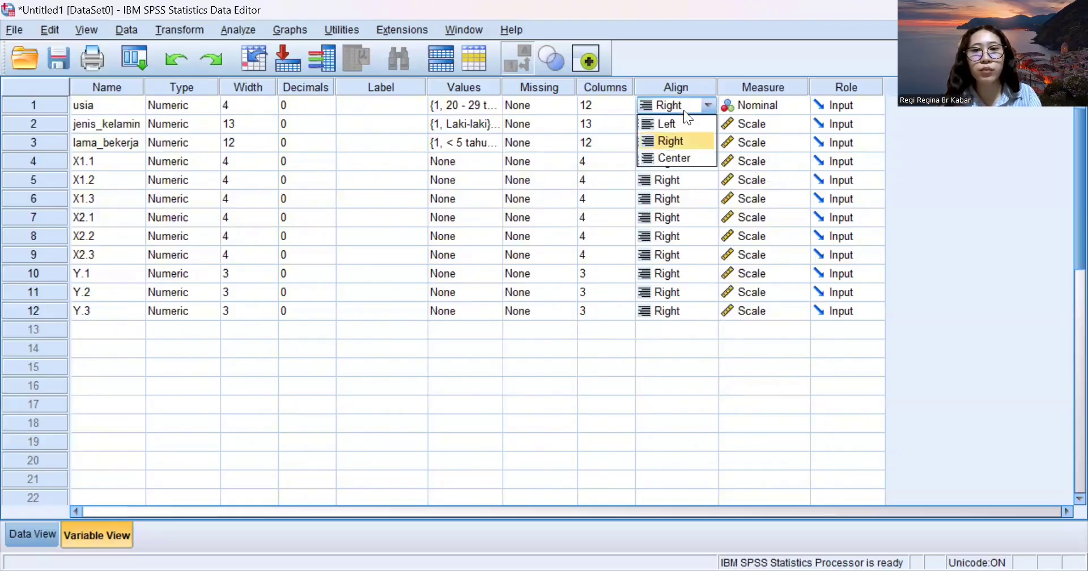
click(693, 157)
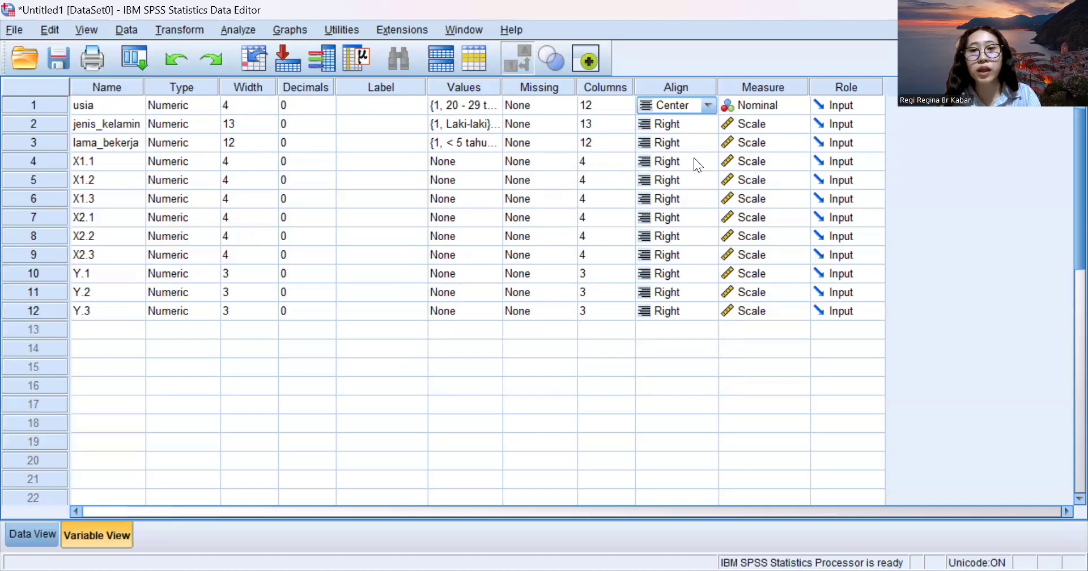
click(686, 103)
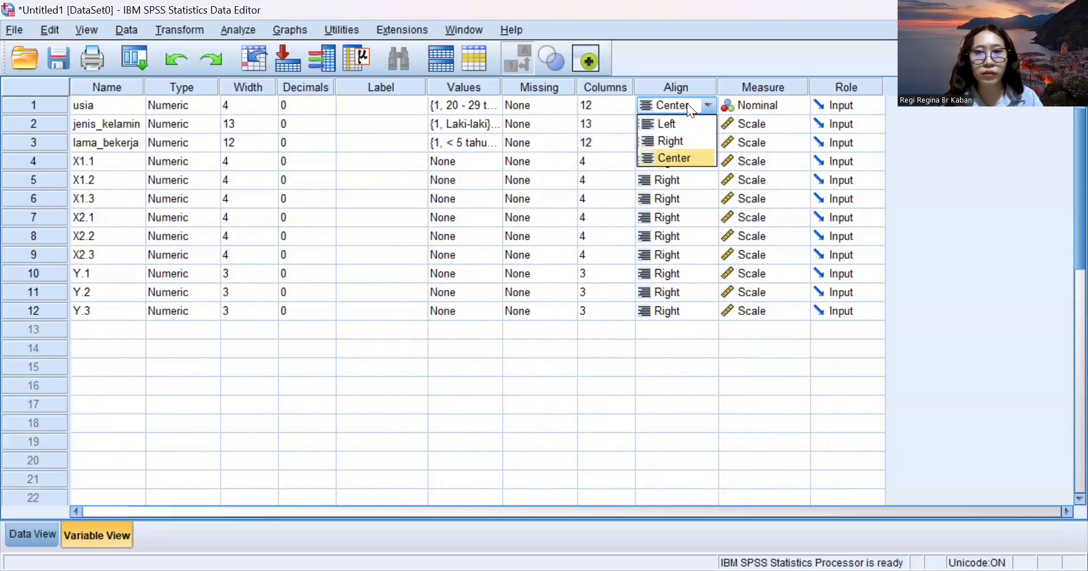
click(689, 159)
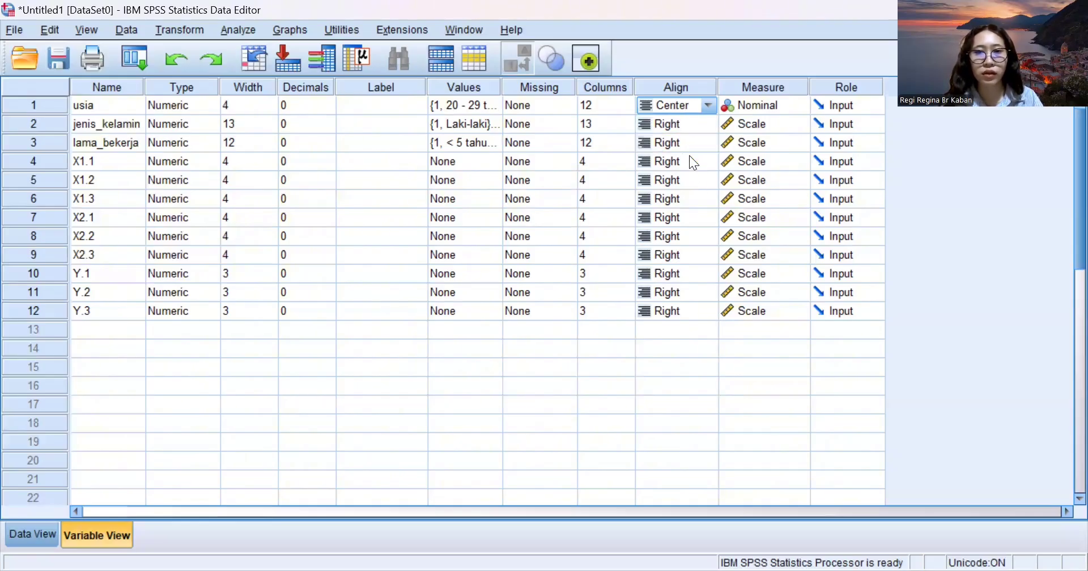
click(669, 104)
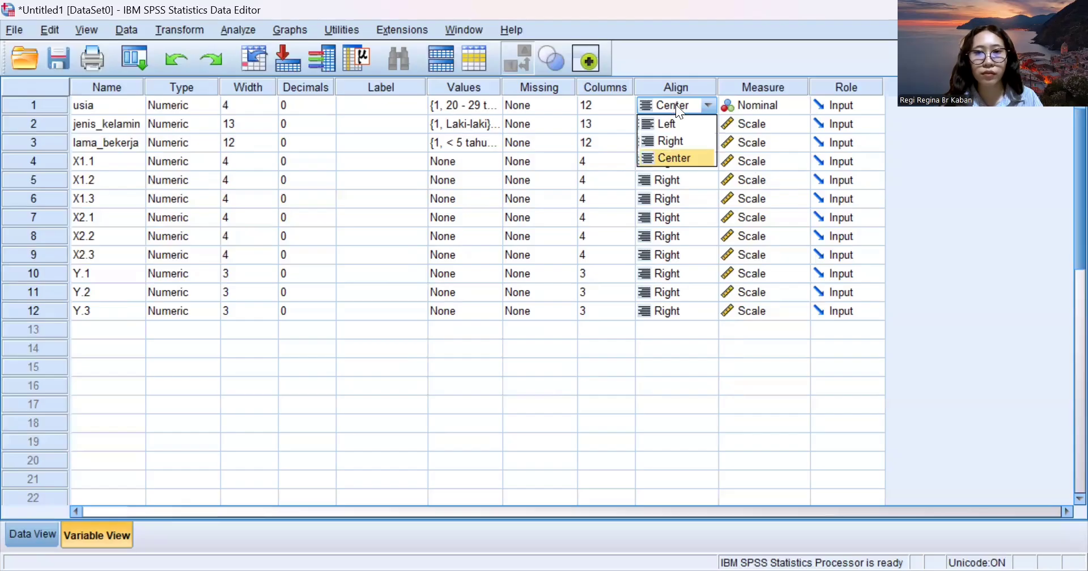
click(675, 105)
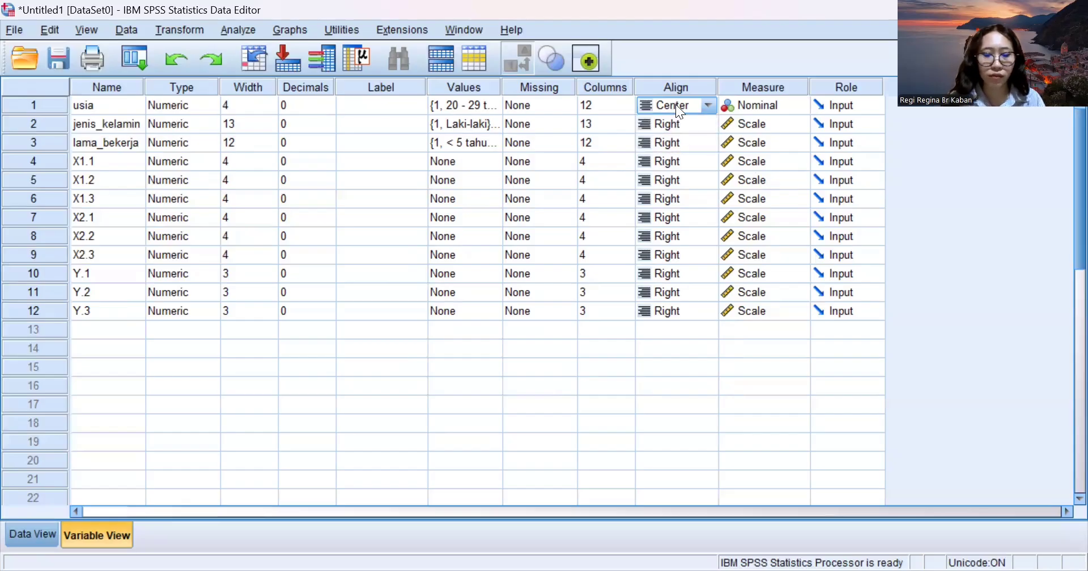
Copy the Center alignment of usia to all the other variables, from jenis_kelamin to Y.3.
drag(662, 118, 673, 311)
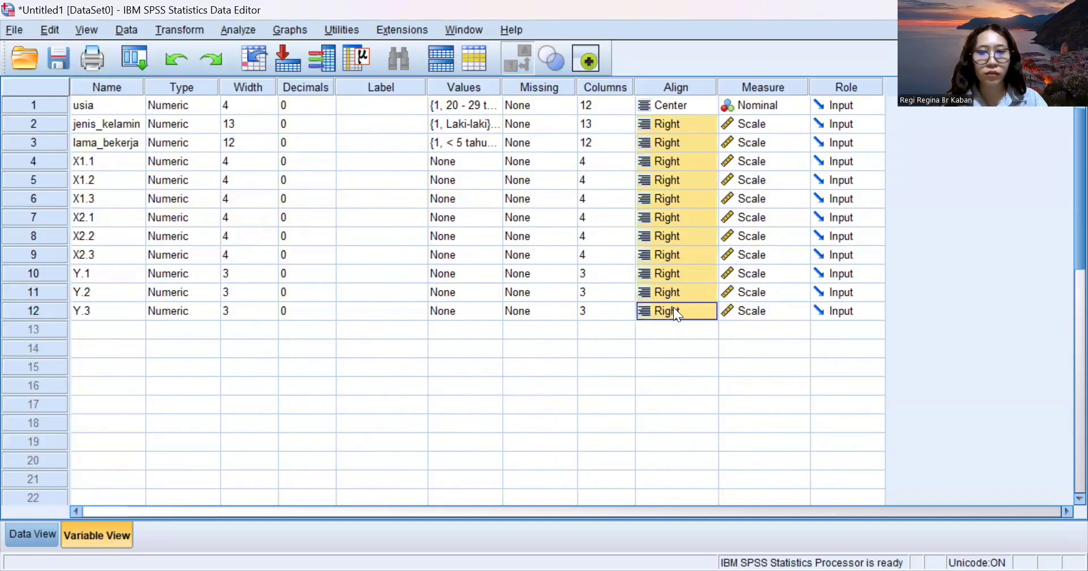
click(676, 102)
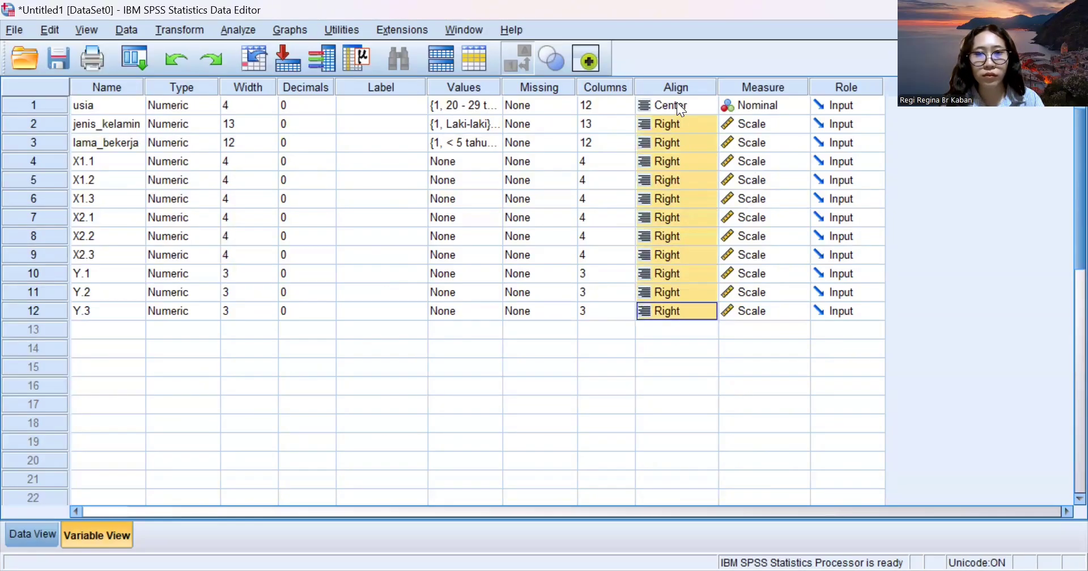
click(676, 102)
click(677, 102)
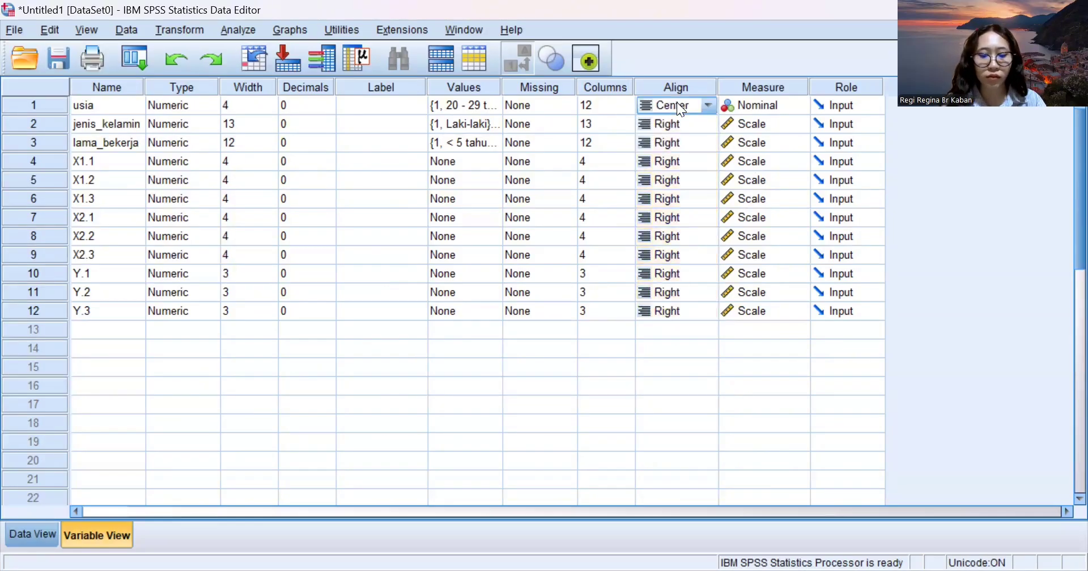
drag(676, 118, 677, 310)
key(ctrl+v)
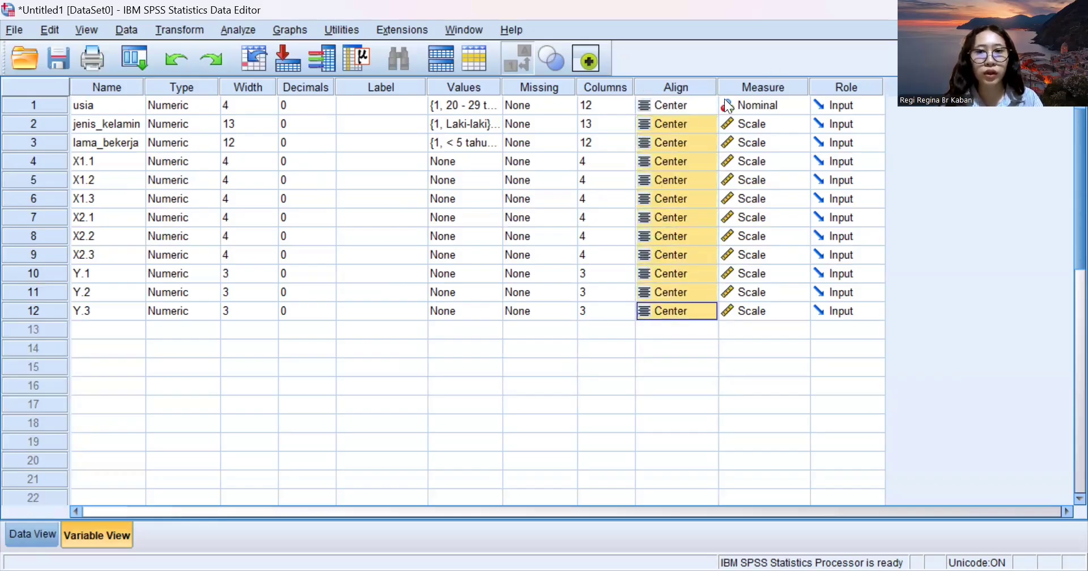
Set the measurement level of jenis_kelamin and lama_bekerja to Nominal.
click(778, 104)
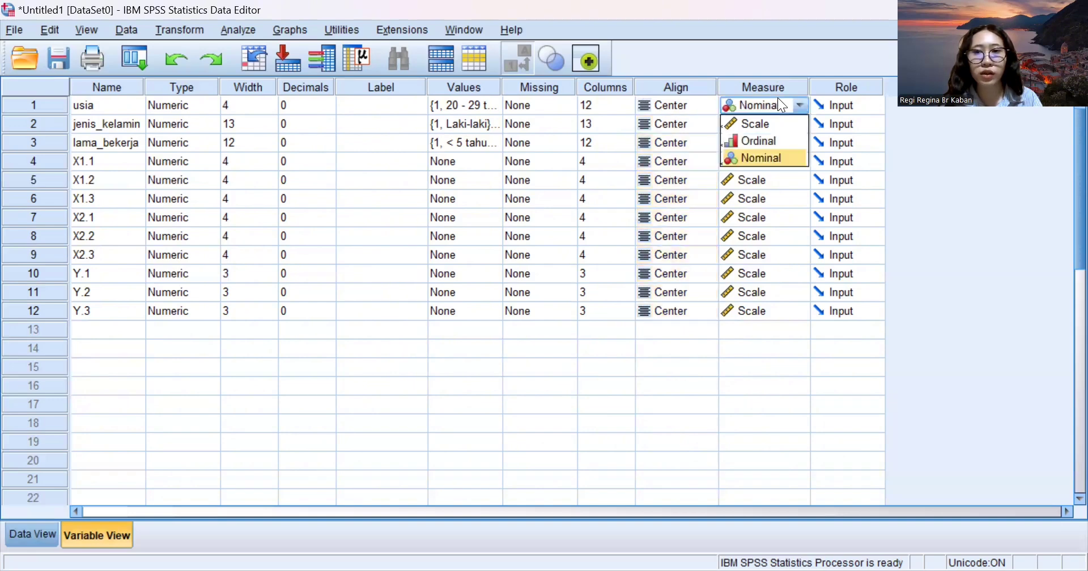
click(800, 105)
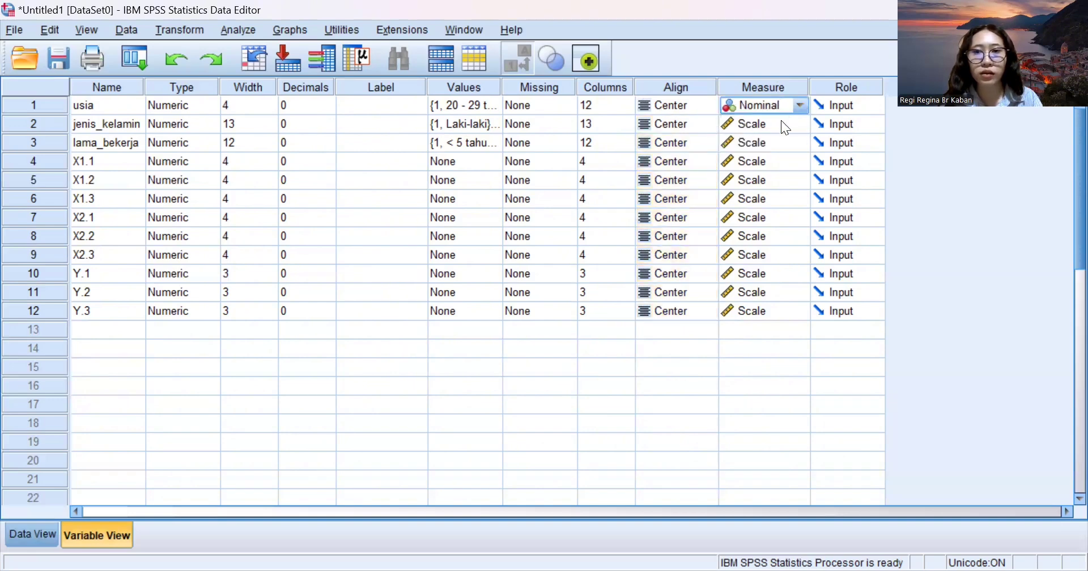
click(781, 120)
click(799, 122)
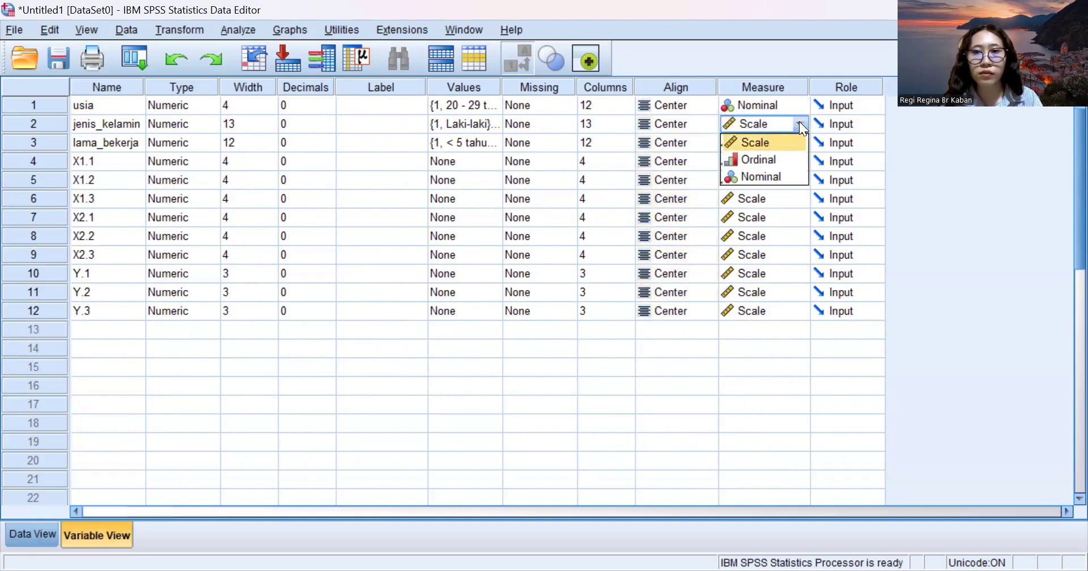
click(769, 176)
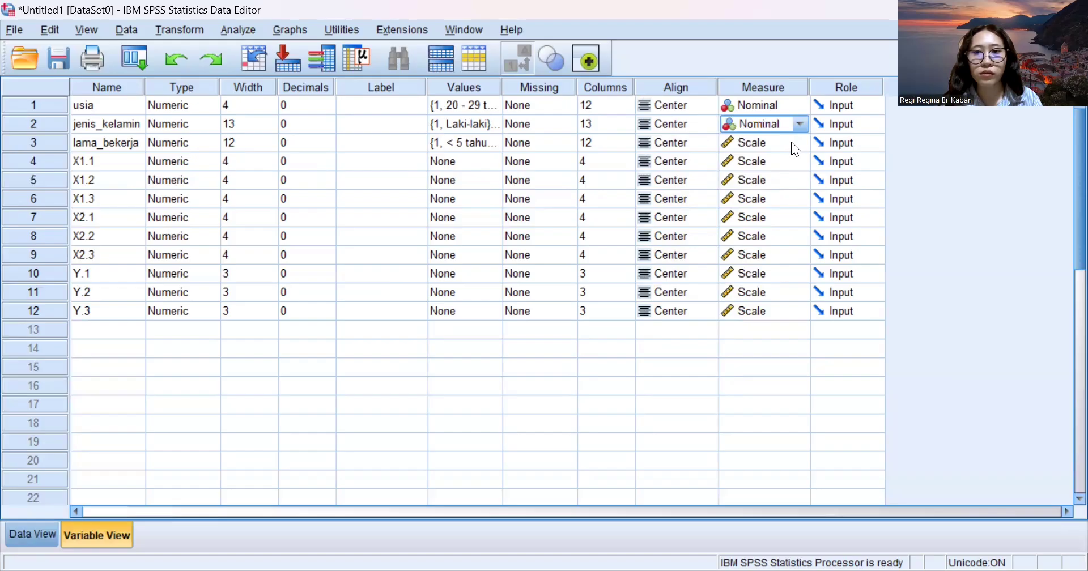
click(791, 143)
click(782, 195)
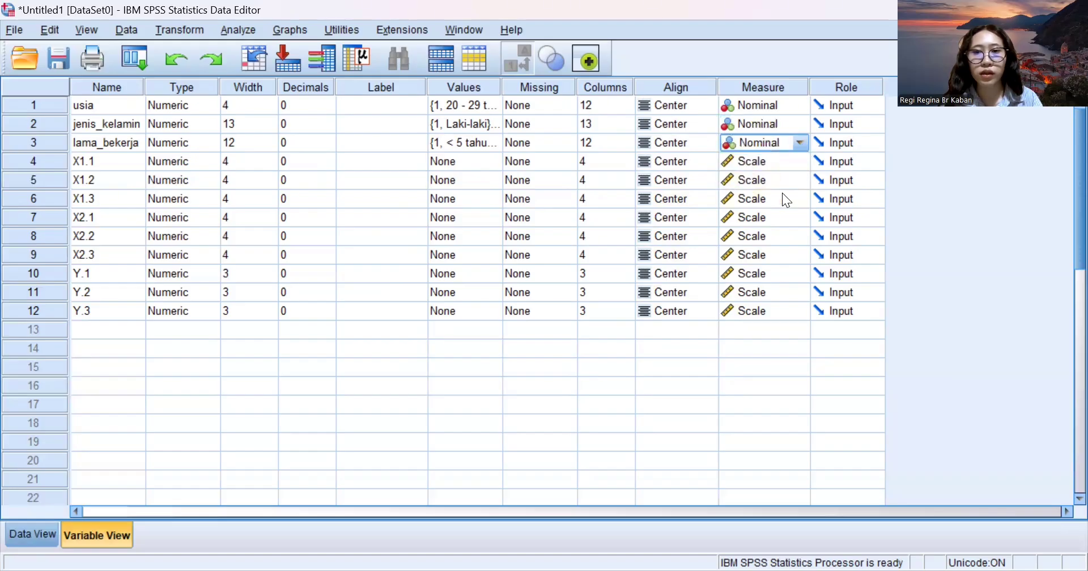
Set the role of the variables Y.1, Y.2 and Y.3 to Target.
click(848, 271)
click(854, 310)
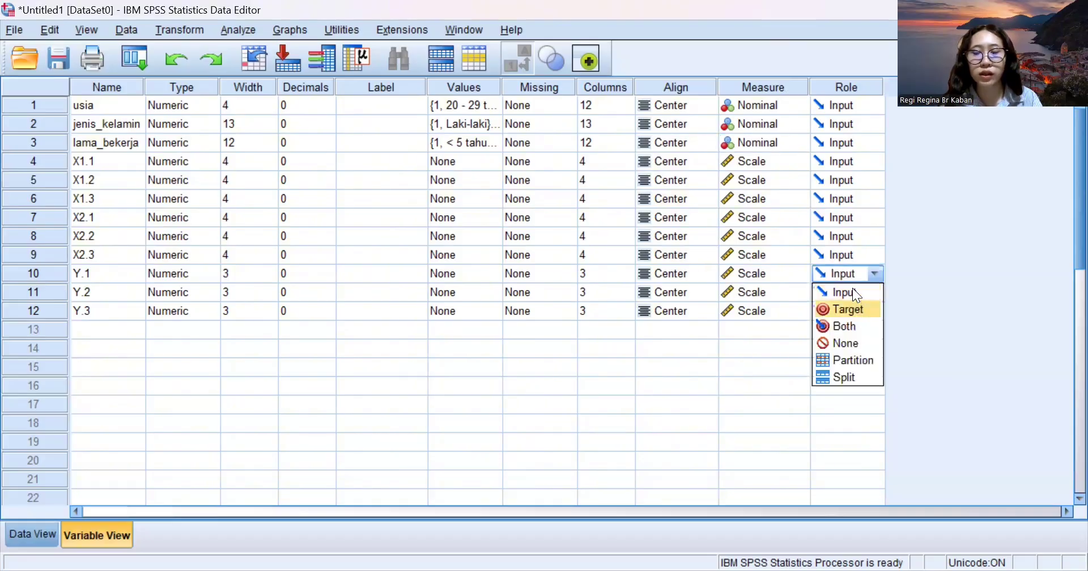
click(852, 290)
click(875, 292)
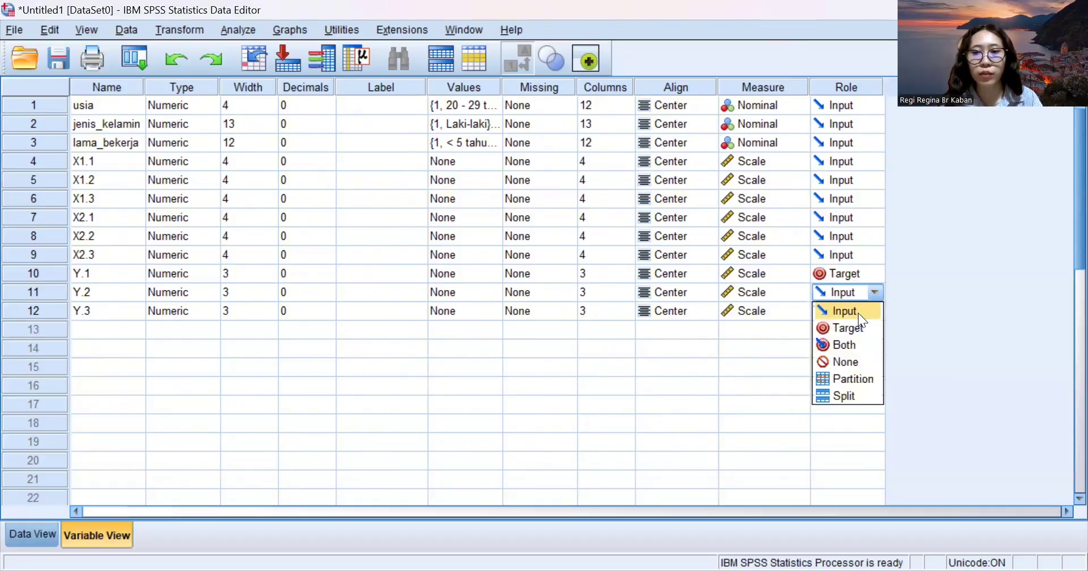
key(Return)
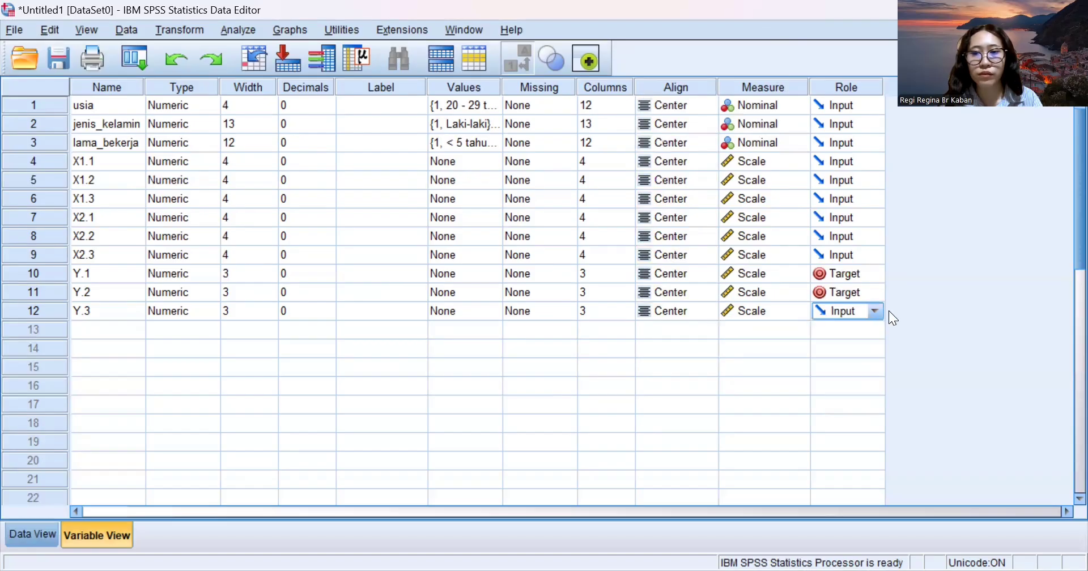
click(875, 310)
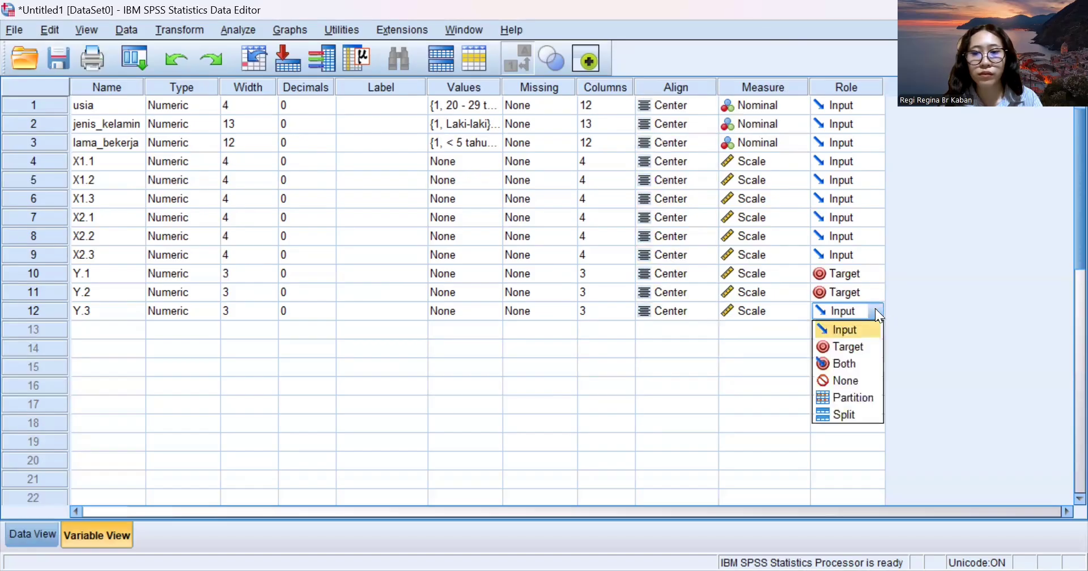
click(843, 347)
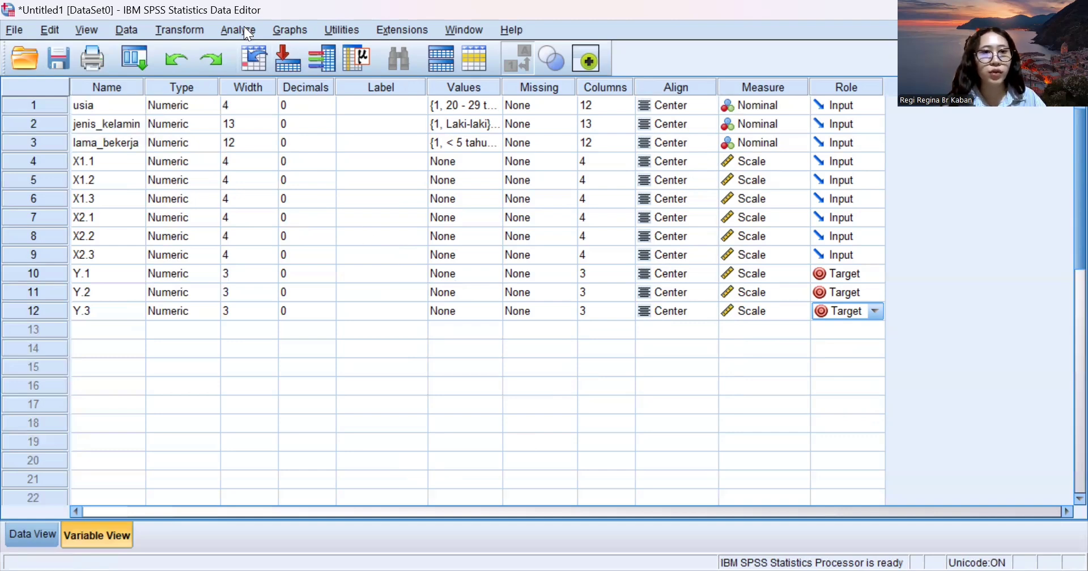
Start a Frequencies analysis with its previous variable selection reset and add usia as a variable.
click(246, 106)
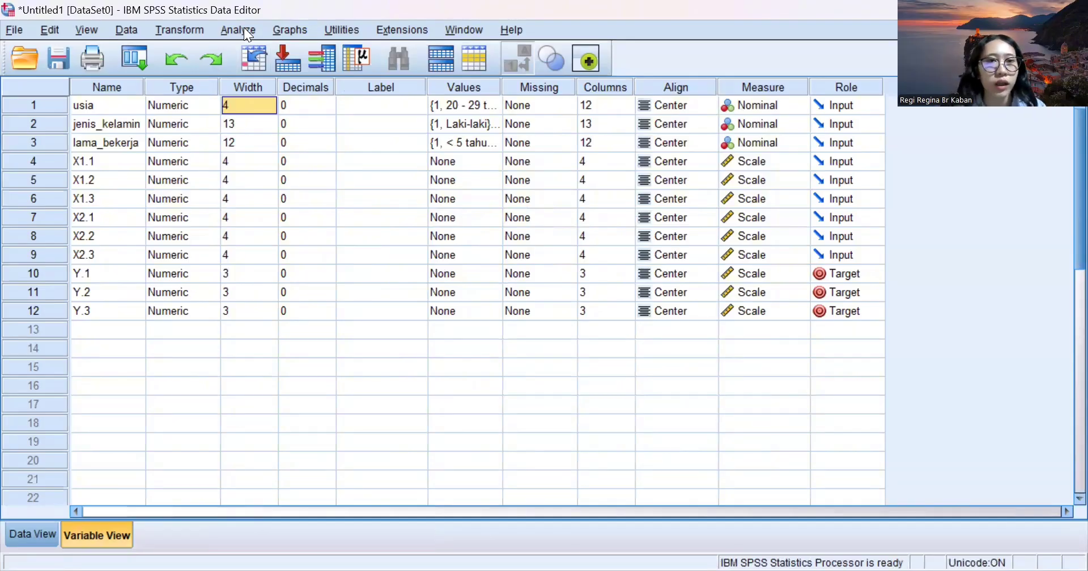
click(244, 28)
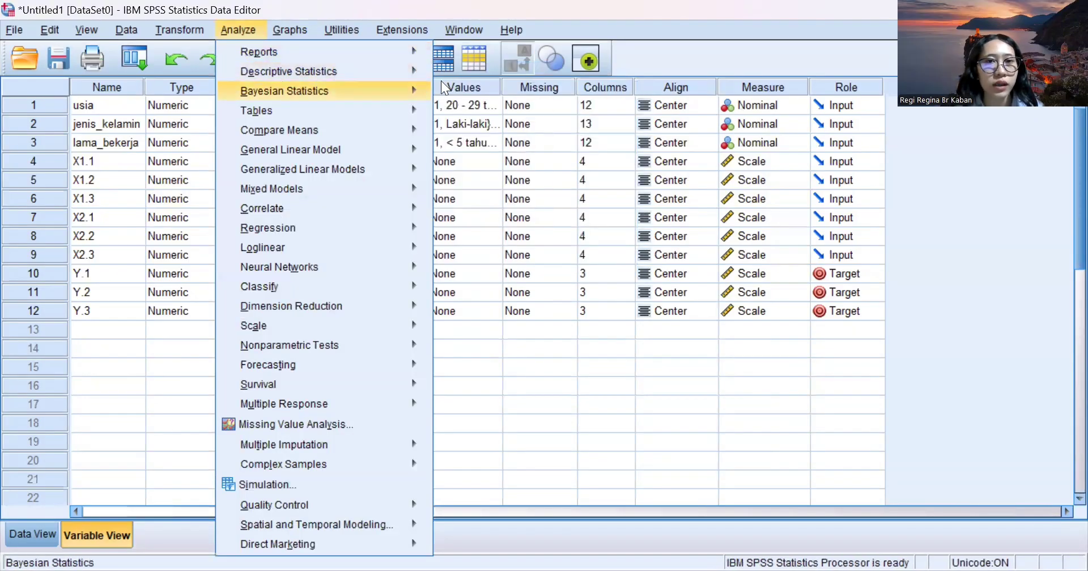
click(472, 75)
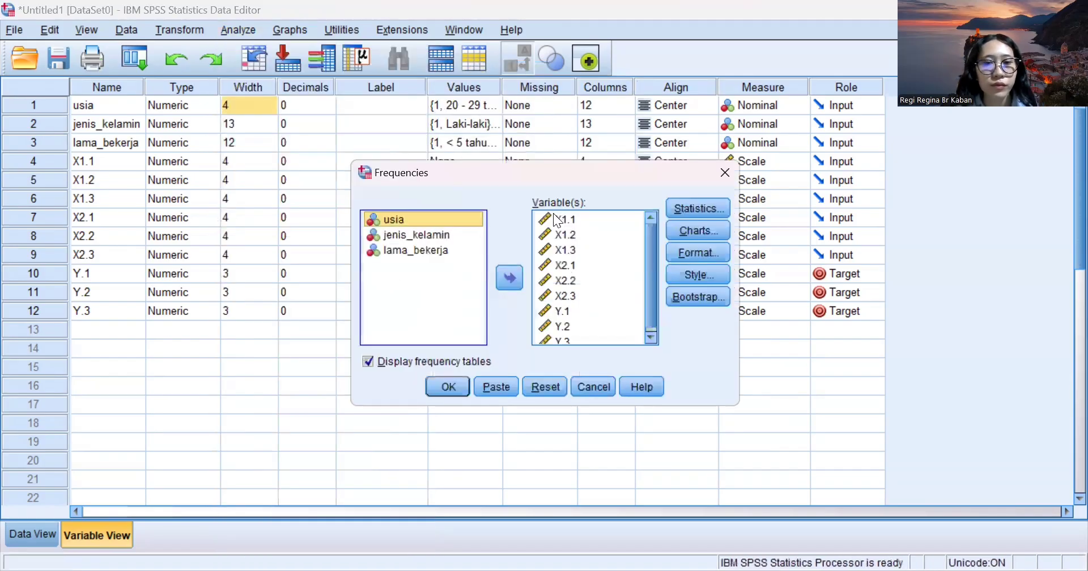
mouse_move(558, 219)
mouse_down()
mouse_move(562, 318)
mouse_move(546, 218)
mouse_up()
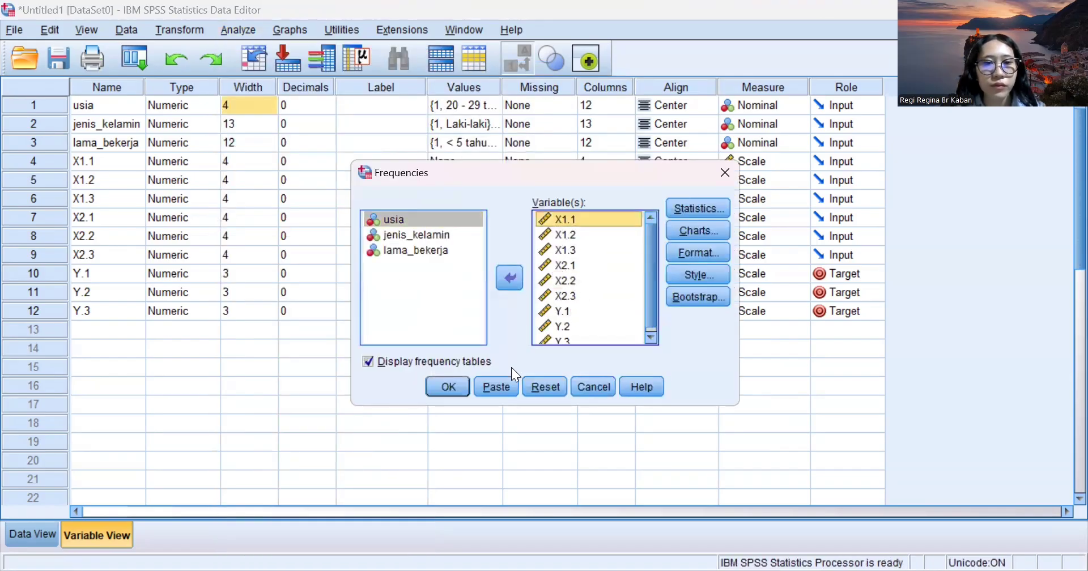
click(538, 389)
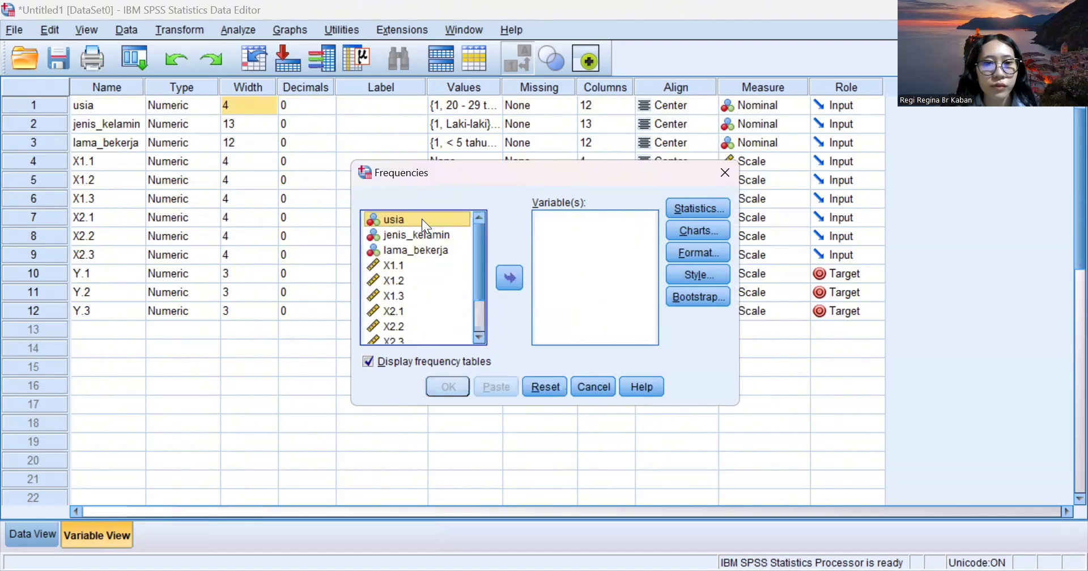
click(509, 278)
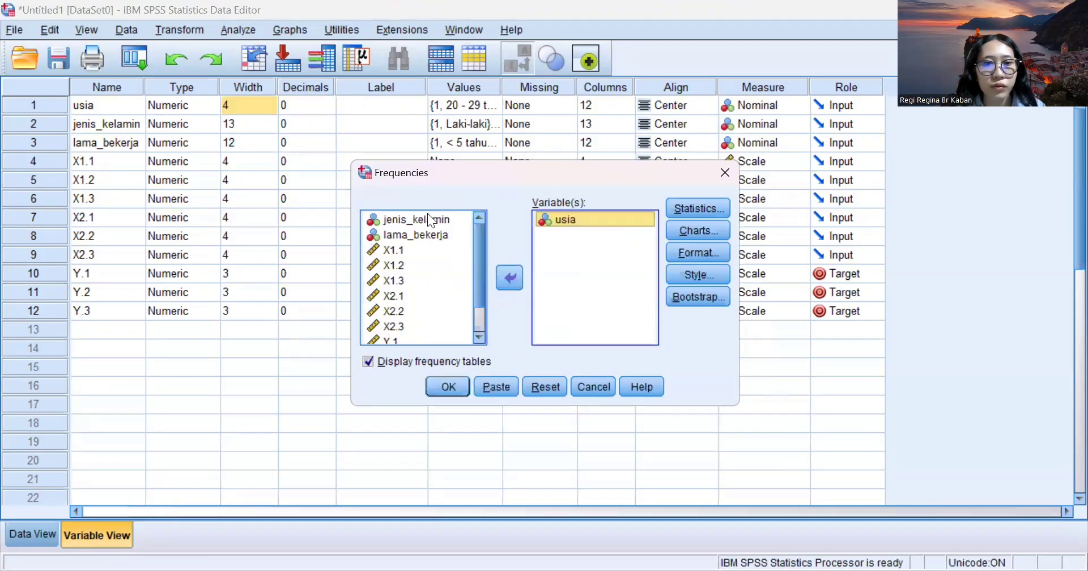
Add jenis_kelamin and lama_bekerja to the Frequencies variables and run the analysis.
click(427, 213)
click(506, 277)
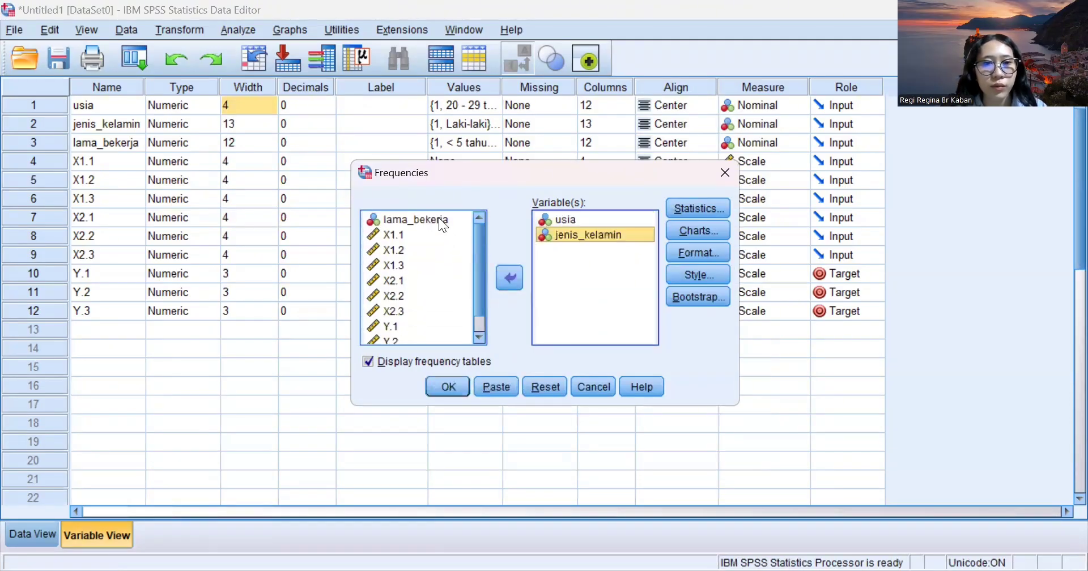
click(438, 219)
click(513, 277)
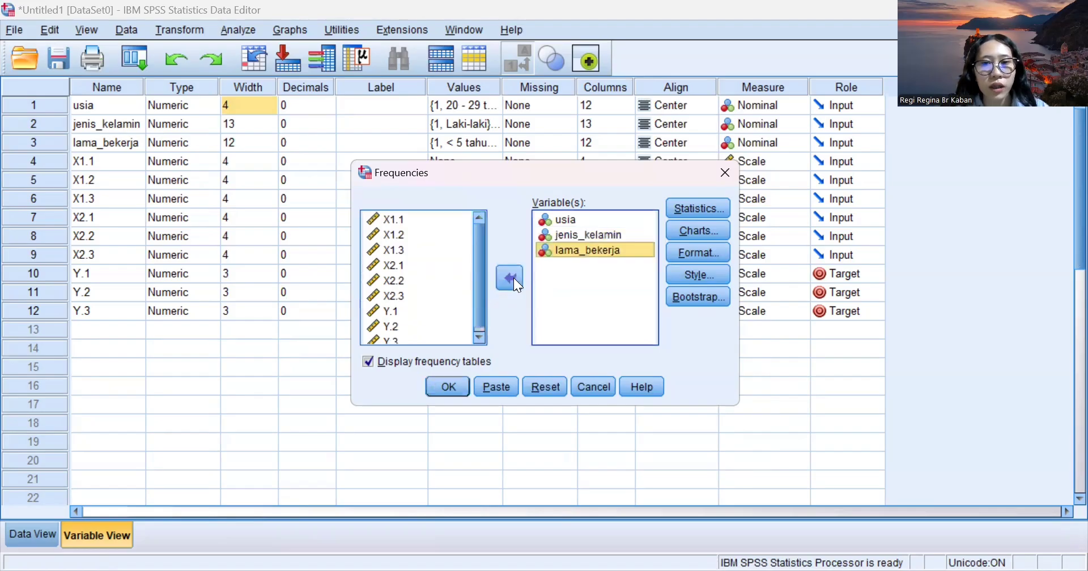
click(448, 388)
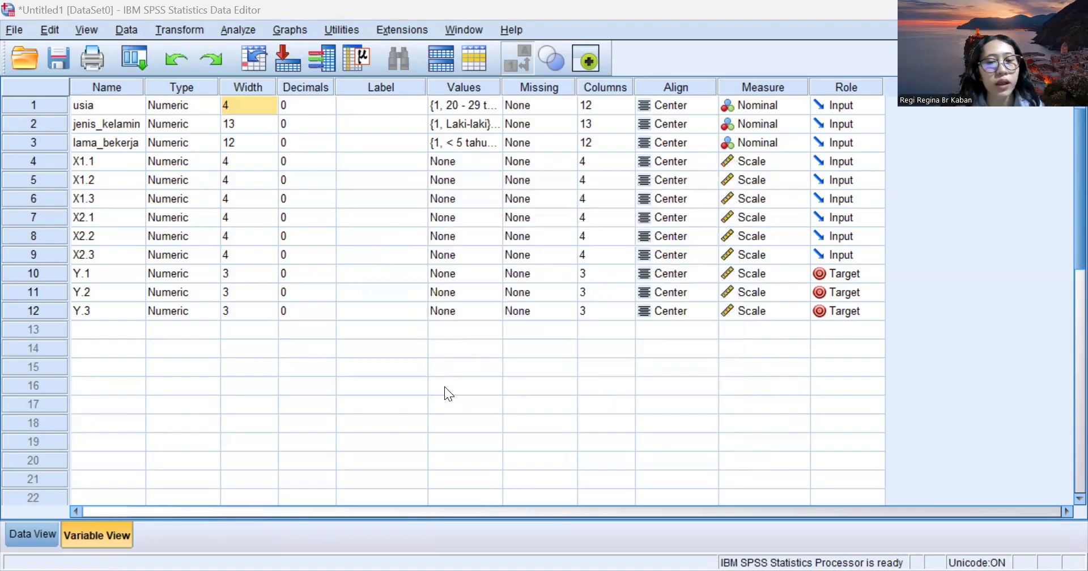
Copy the usia frequency table from the first Frequencies results in the output.
scroll(361, 320, down, 10)
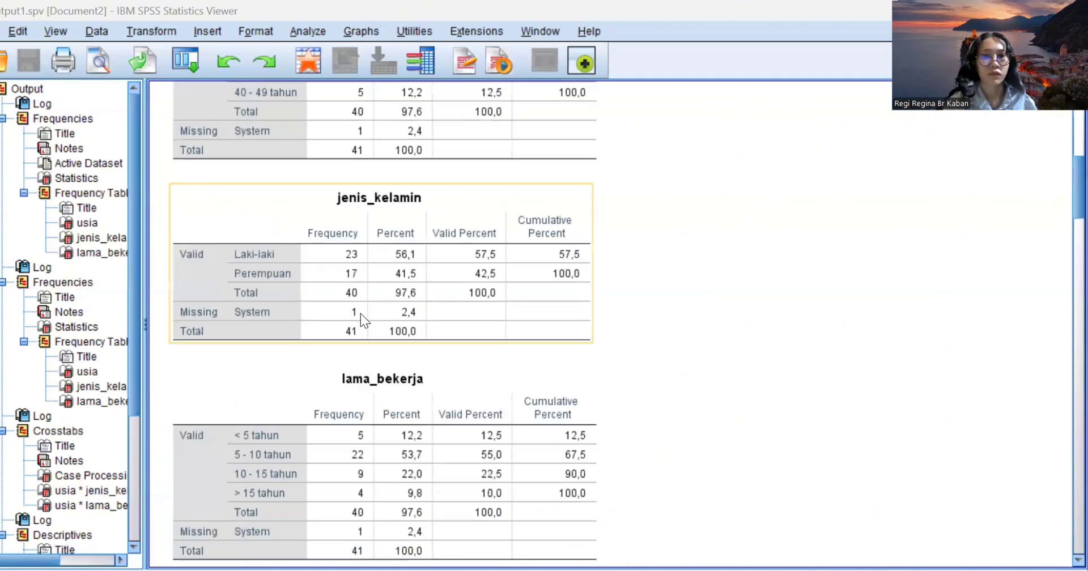
scroll(361, 314, down, 2)
scroll(361, 314, up, 4)
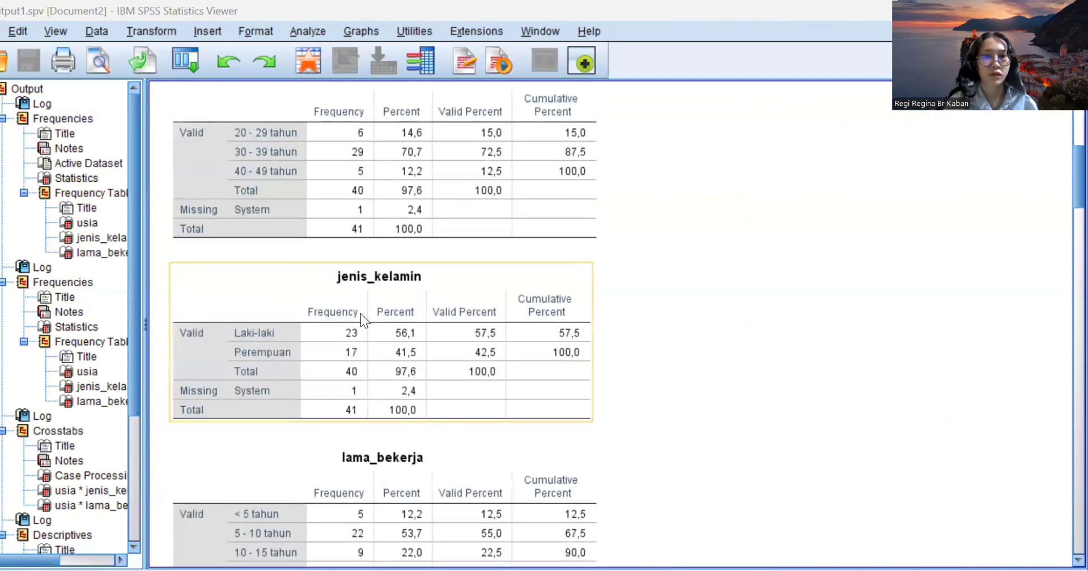
scroll(360, 314, up, 2)
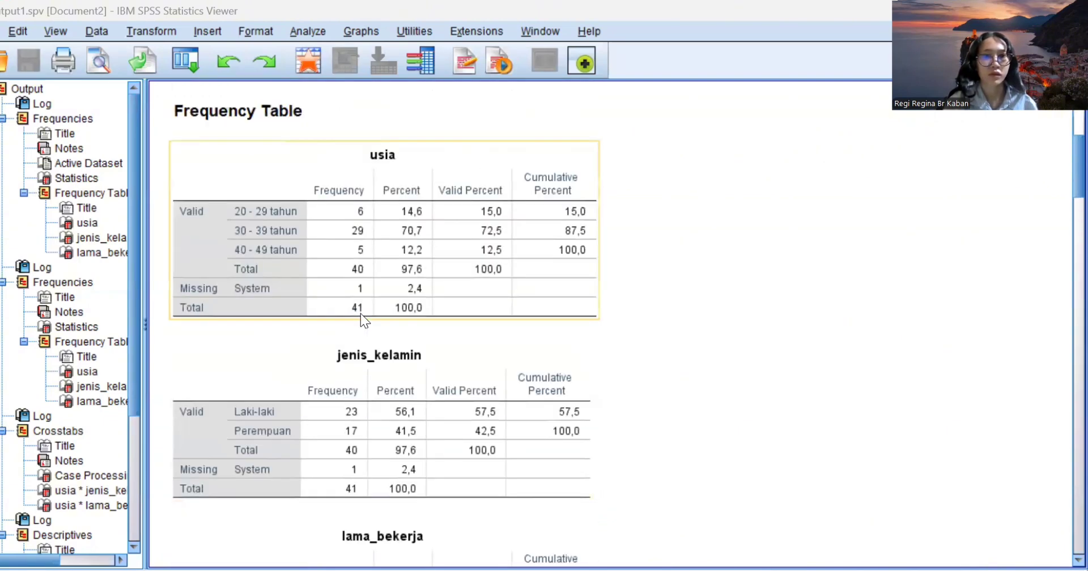
right_click(416, 261)
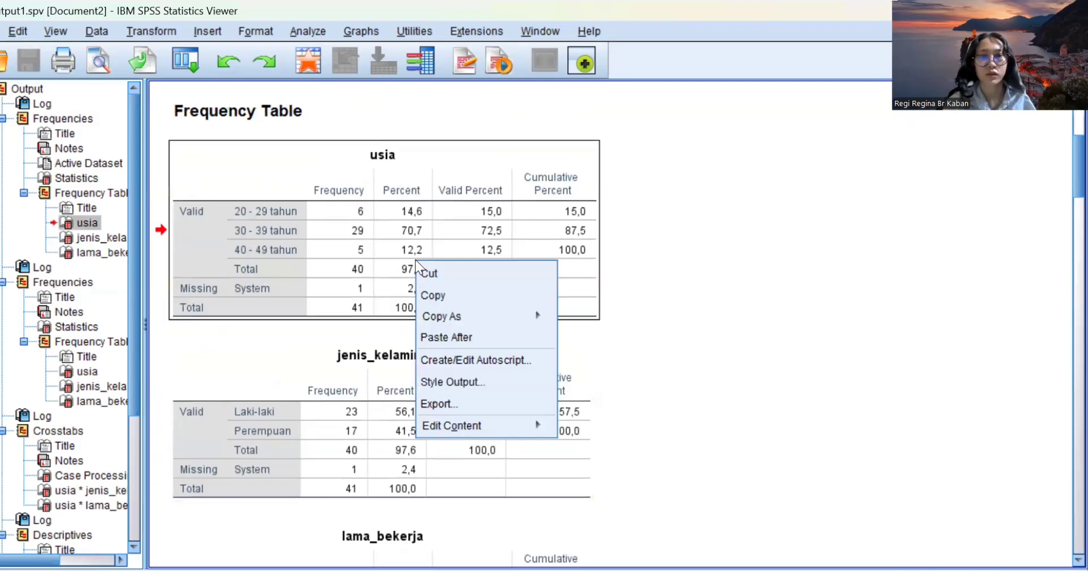
click(435, 297)
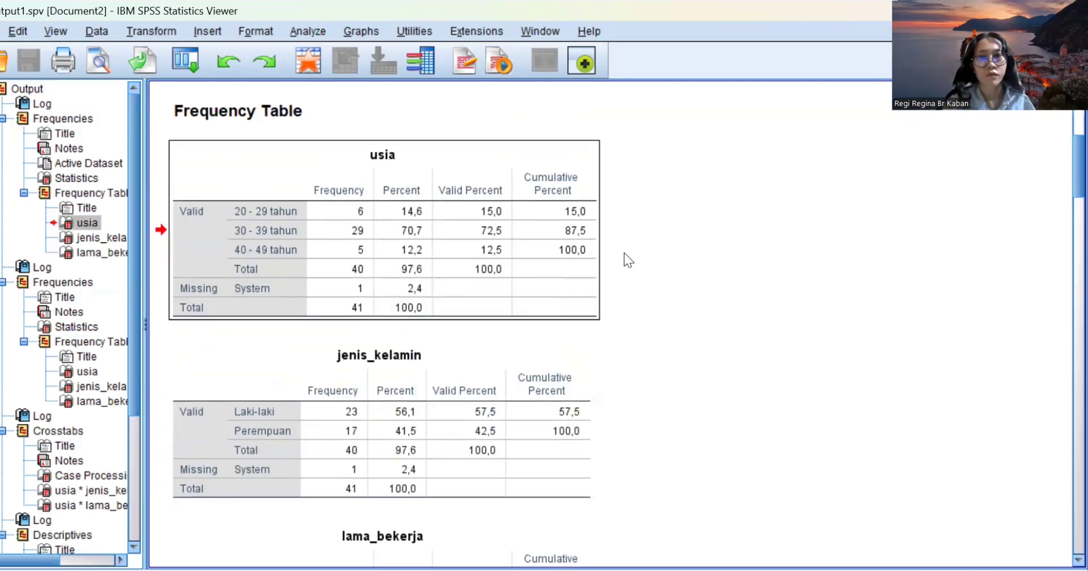
Switch to the Word document and paste the usia frequency table below "Tabel:" in section 1, DISTRIBUSI FREKUENSI.
scroll(623, 255, down, 10)
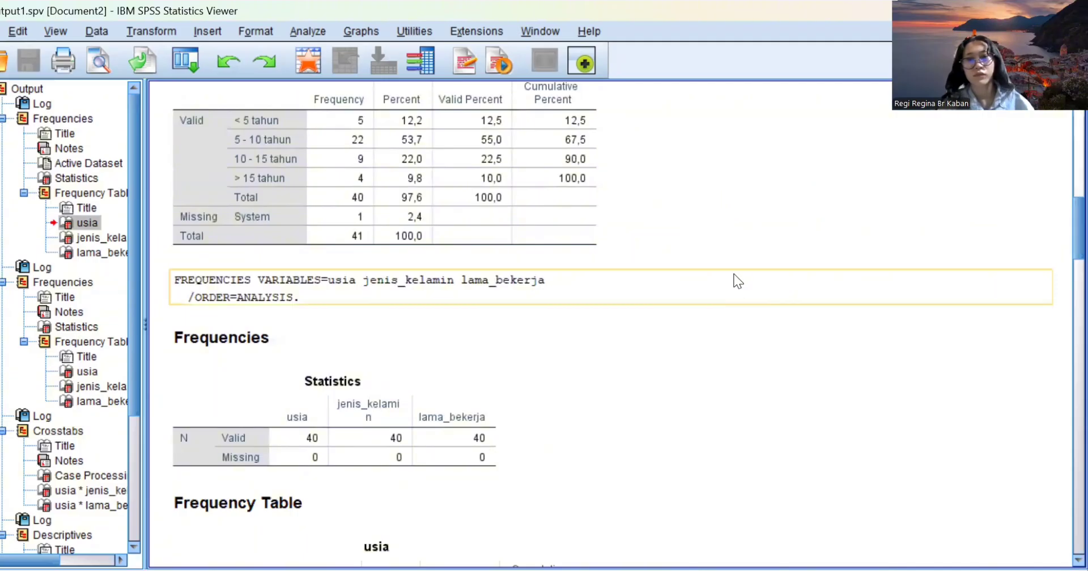
scroll(735, 279, up, 5)
key(alt+Tab)
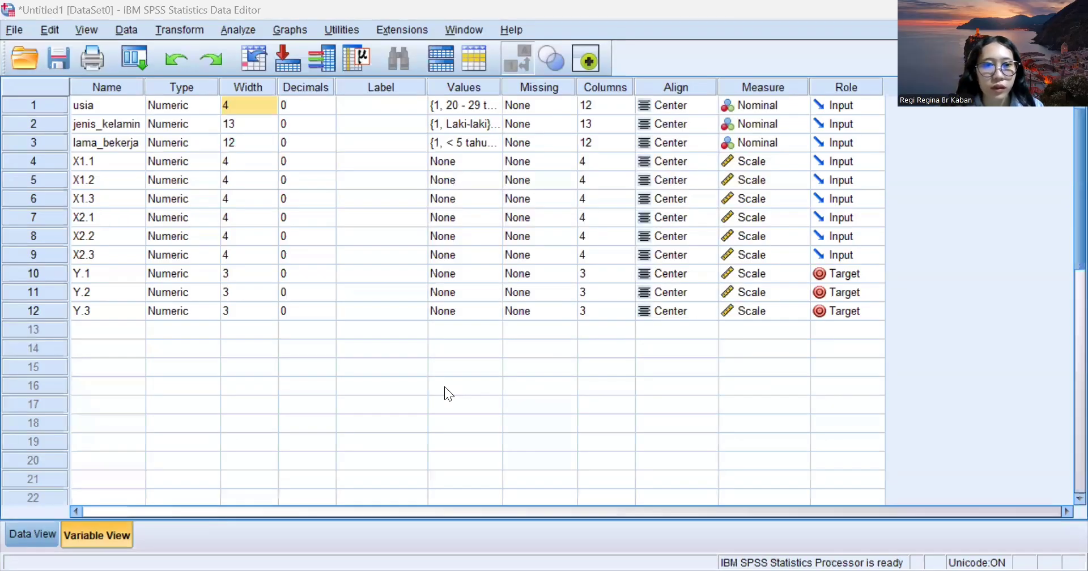
key(alt+Tab)
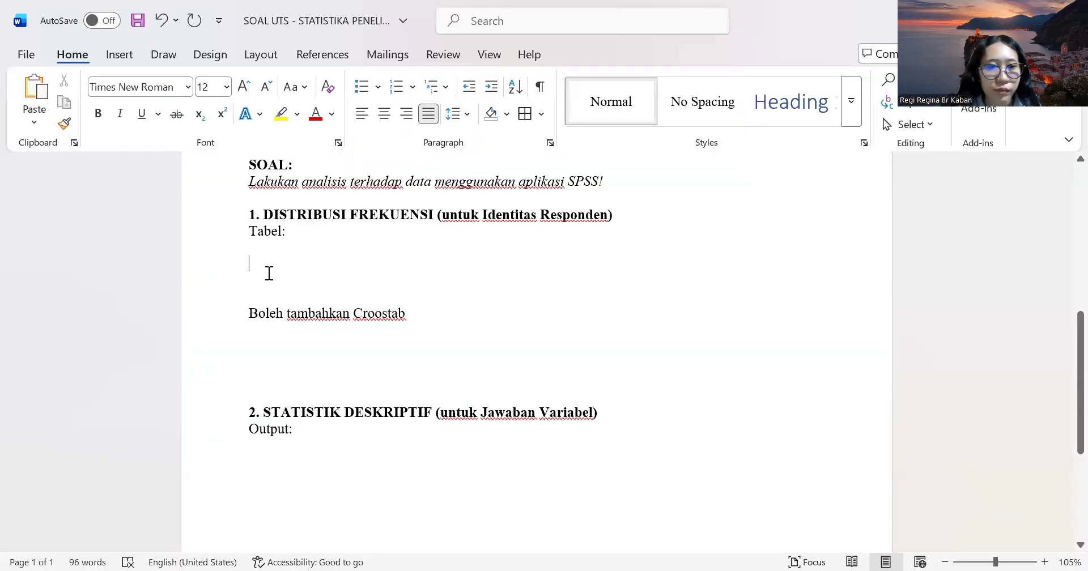
key(ctrl+v)
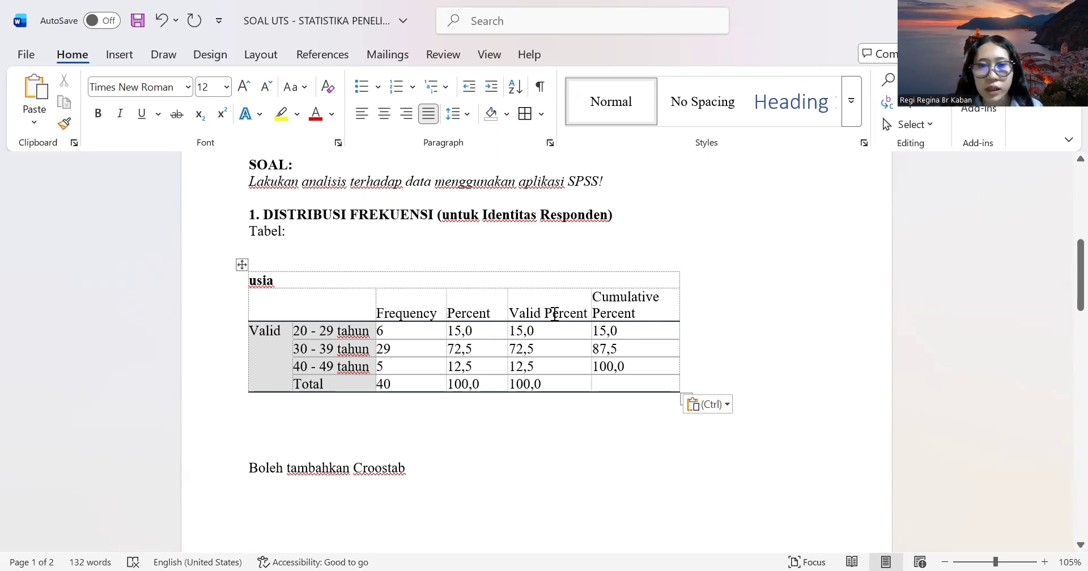
Delete the Valid Percent and Cumulative Percent cells with cells shifted left, and narrow the usia title row to the remaining columns.
drag(549, 311, 646, 380)
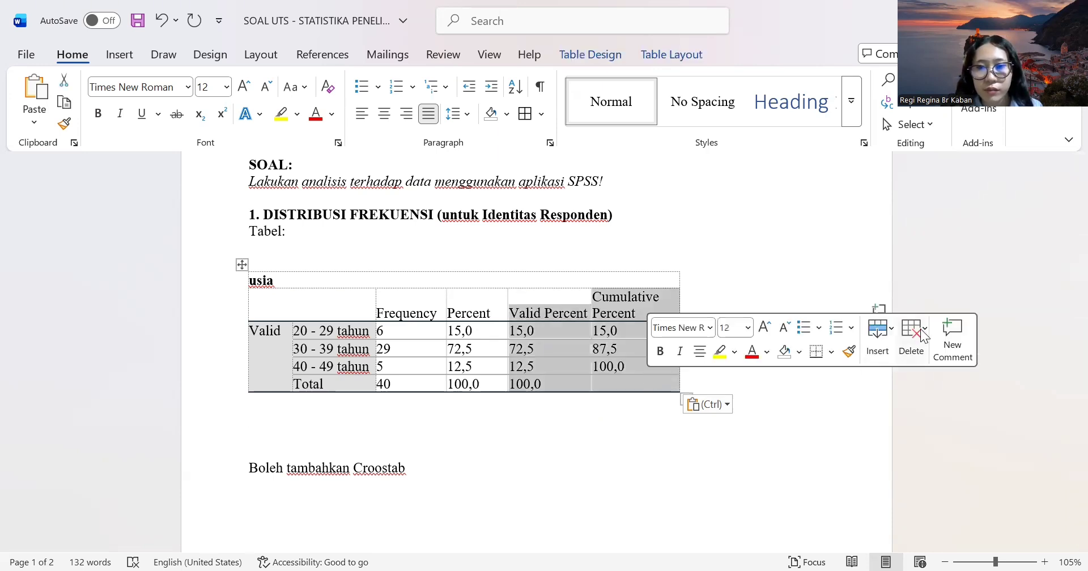
click(921, 334)
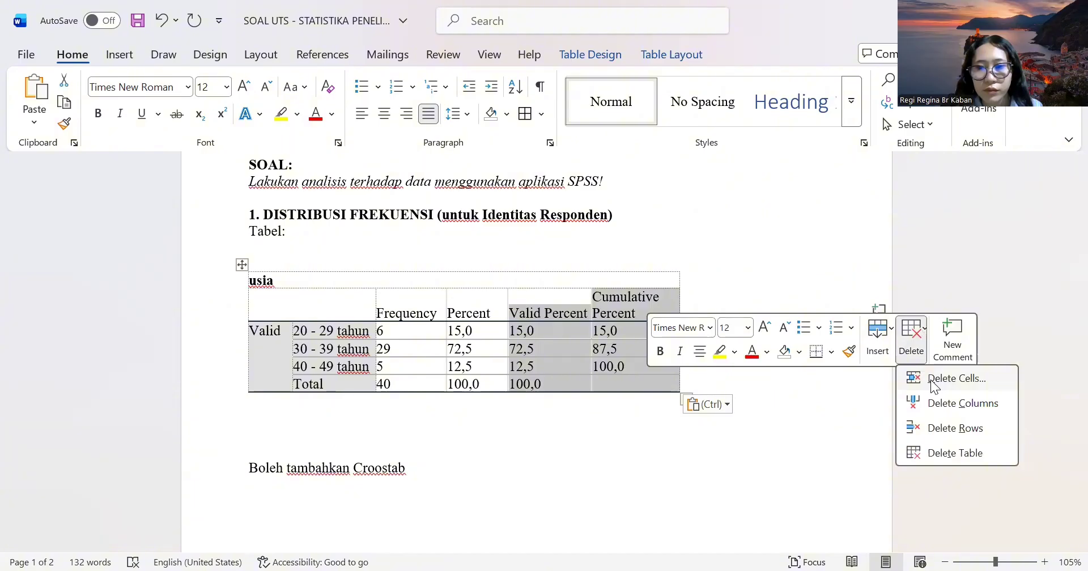
click(956, 379)
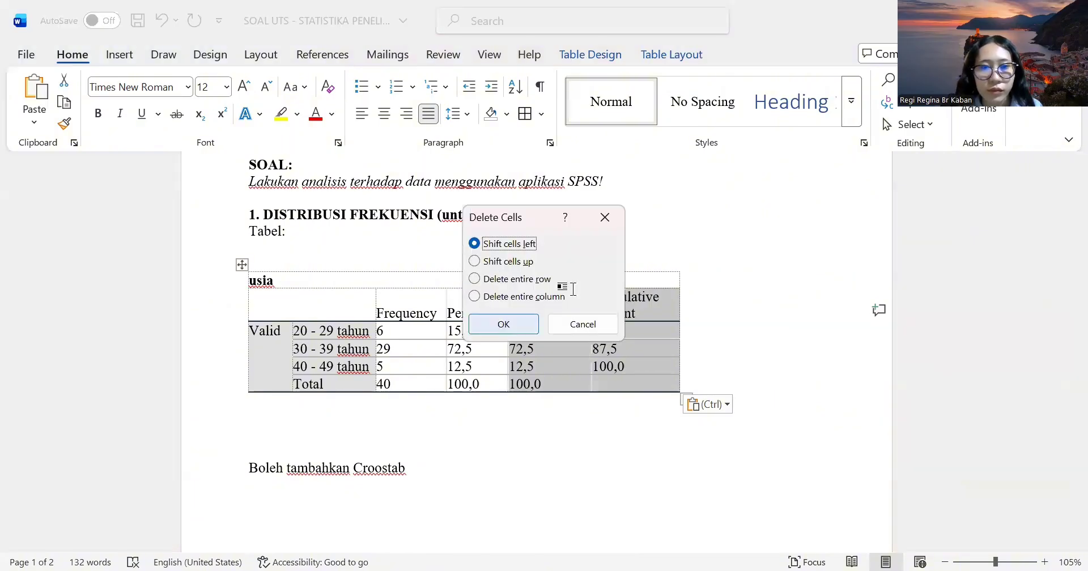
key(Return)
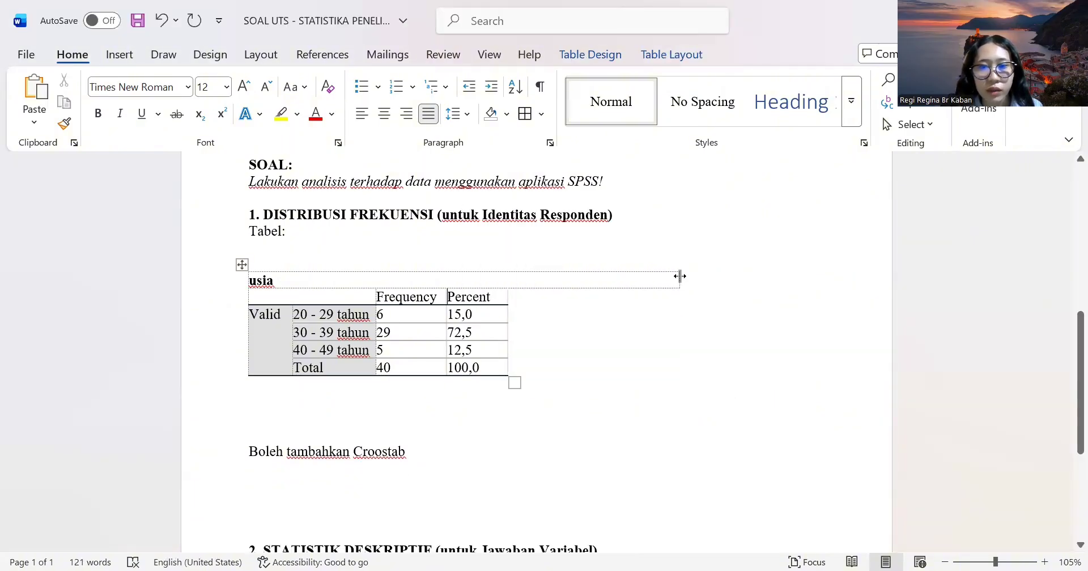
drag(639, 281, 500, 331)
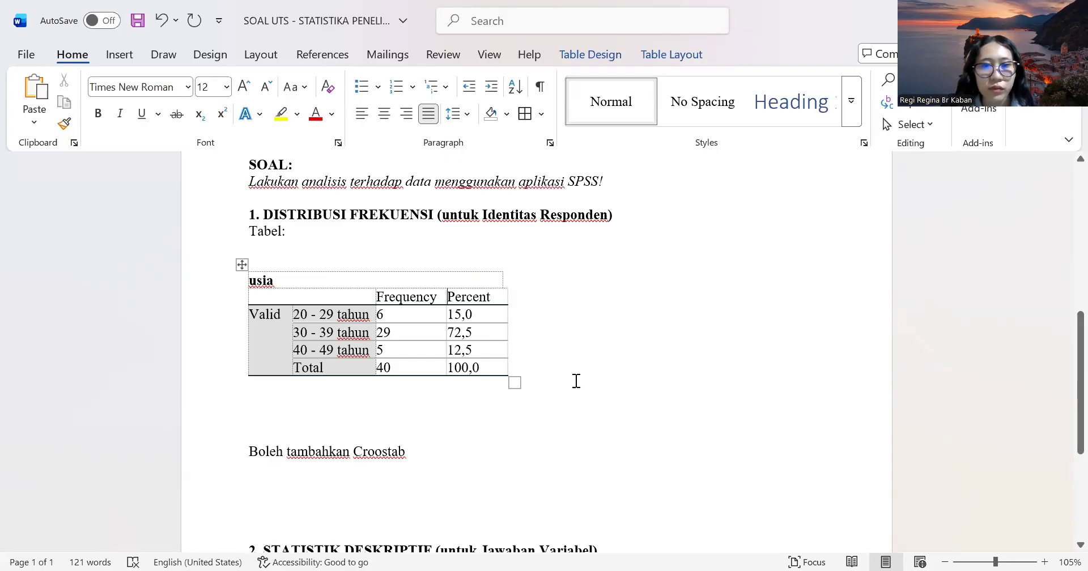
Center the text in all cells of the usia table and return the cursor to the justified line below it.
drag(264, 277, 490, 378)
click(423, 396)
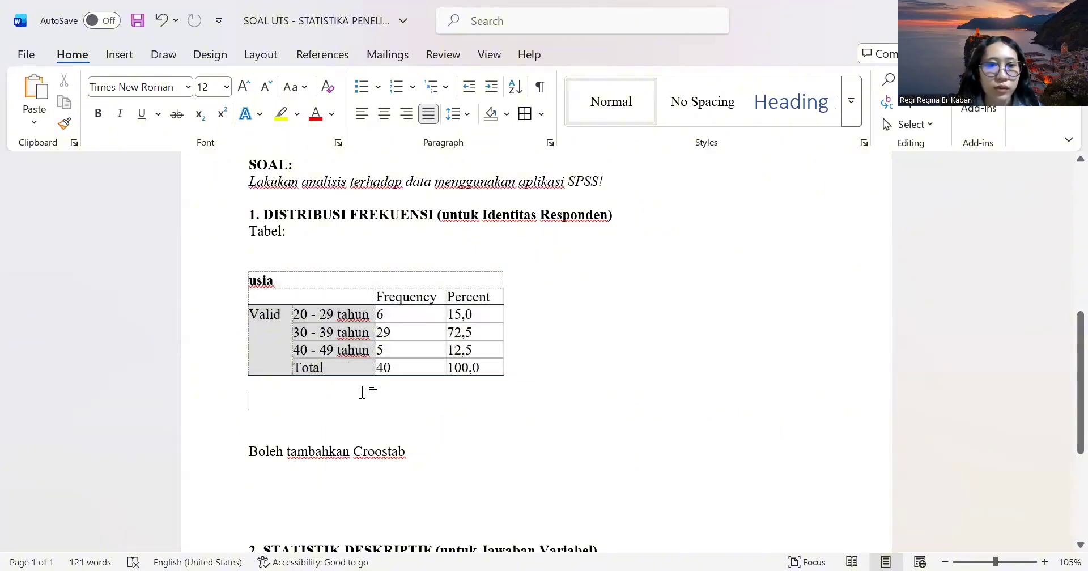
drag(275, 278, 488, 370)
click(384, 115)
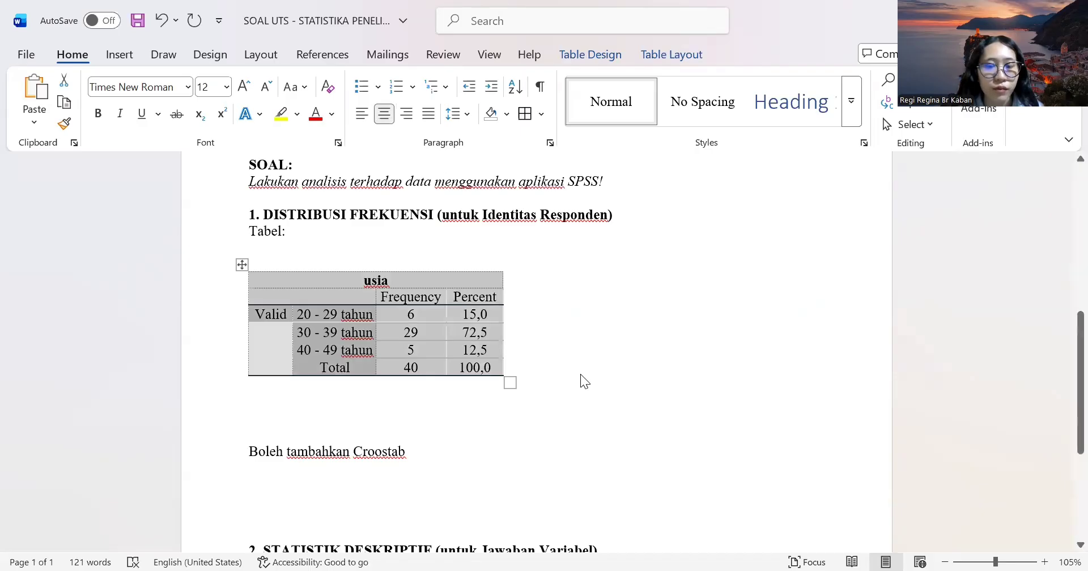
click(436, 405)
key(ctrl+j)
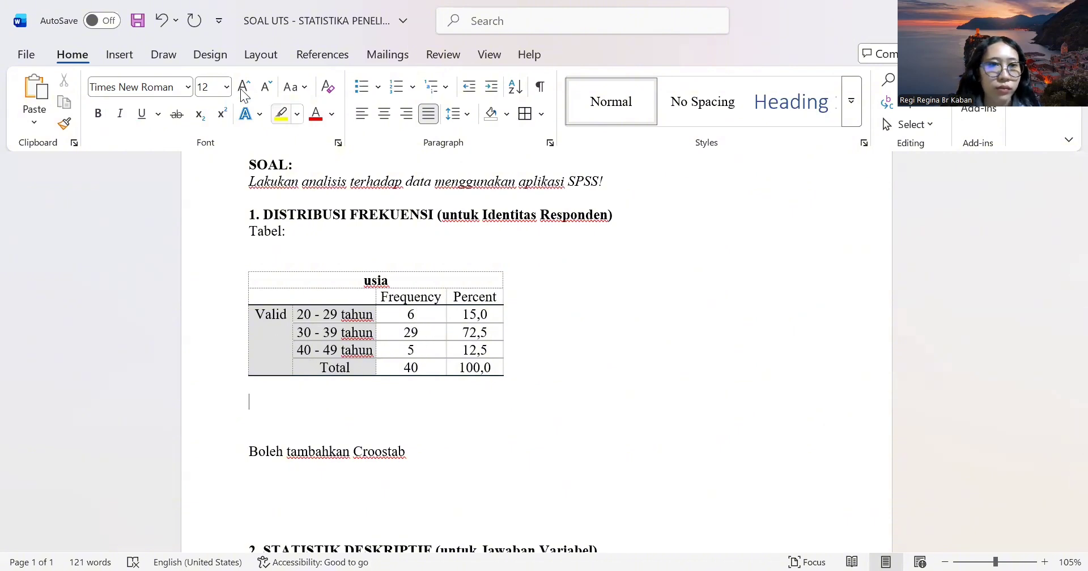
Insert a new table with 4 columns and 6 rows below the usia table.
click(119, 57)
click(136, 108)
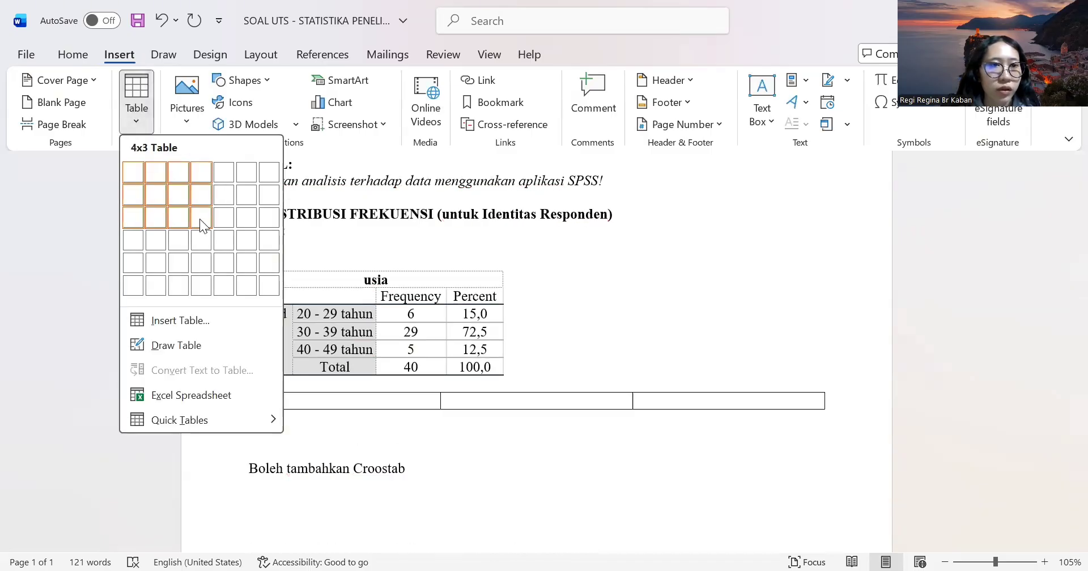
click(201, 287)
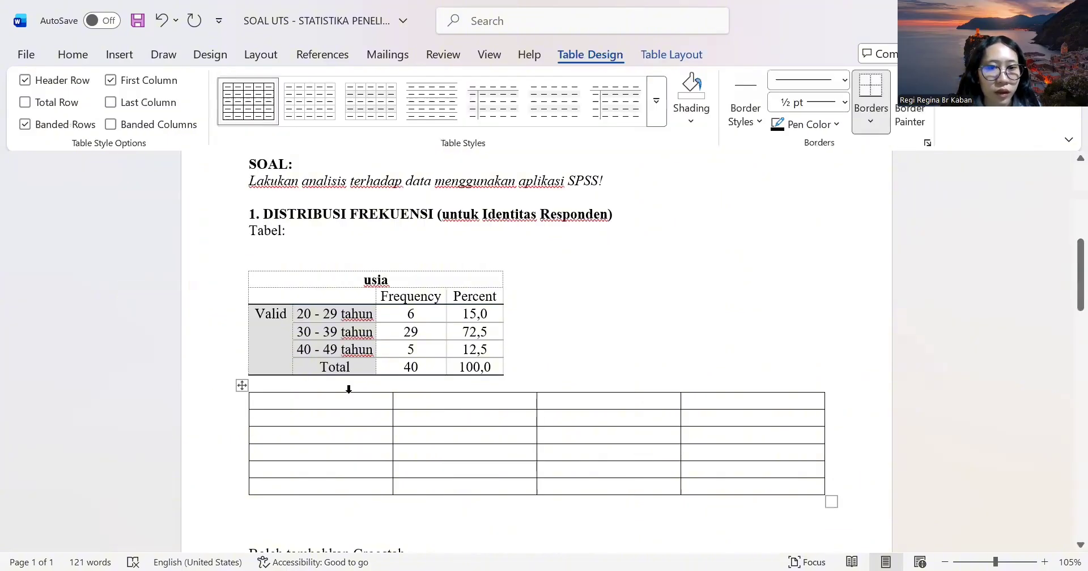
Merge the first row of the new table into one cell and enter the centered title "Usia".
drag(261, 400, 688, 403)
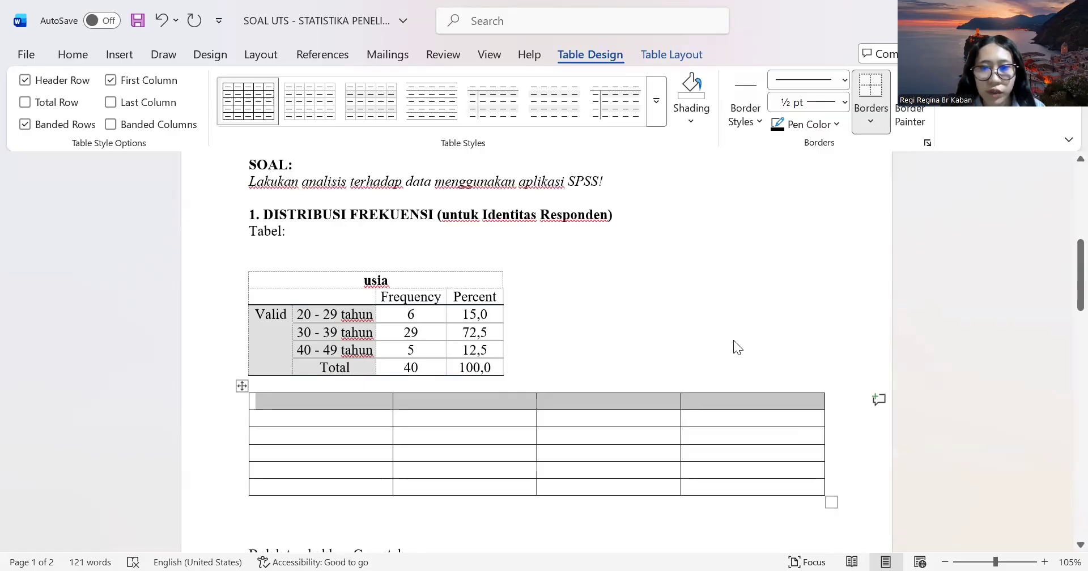
right_click(690, 402)
click(742, 289)
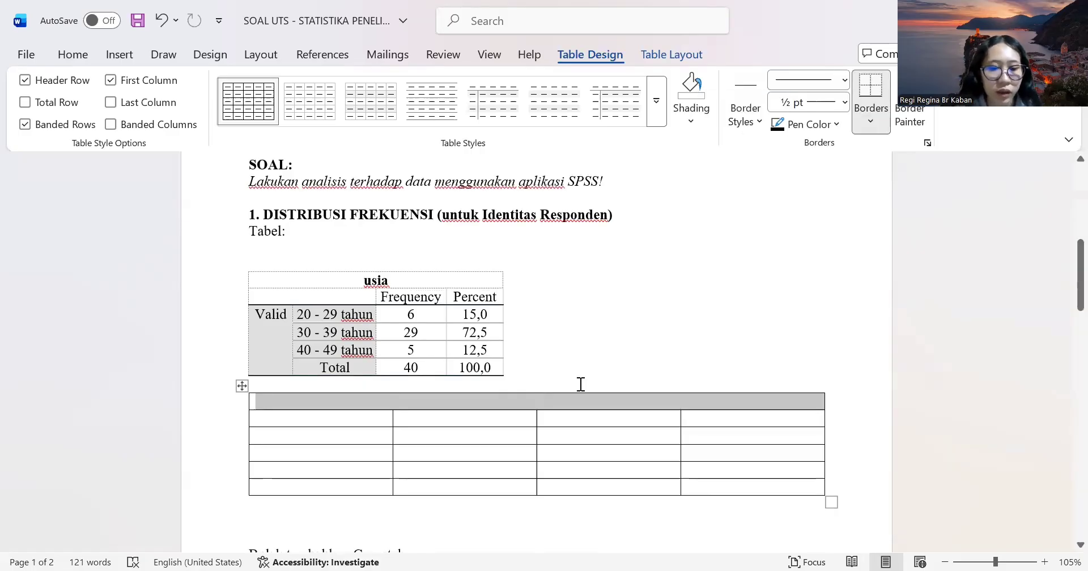
text(Usia)
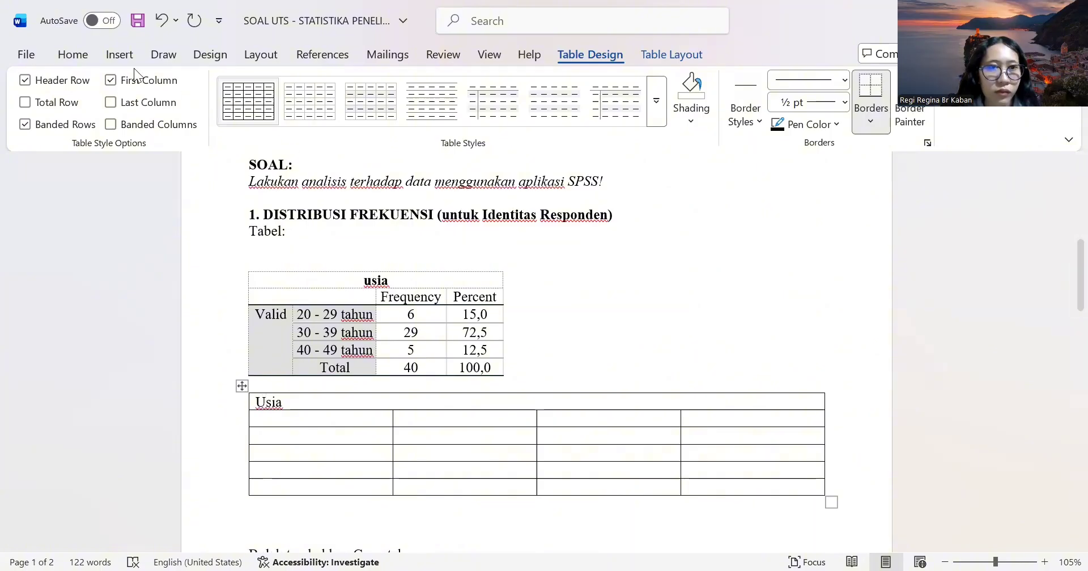
click(78, 54)
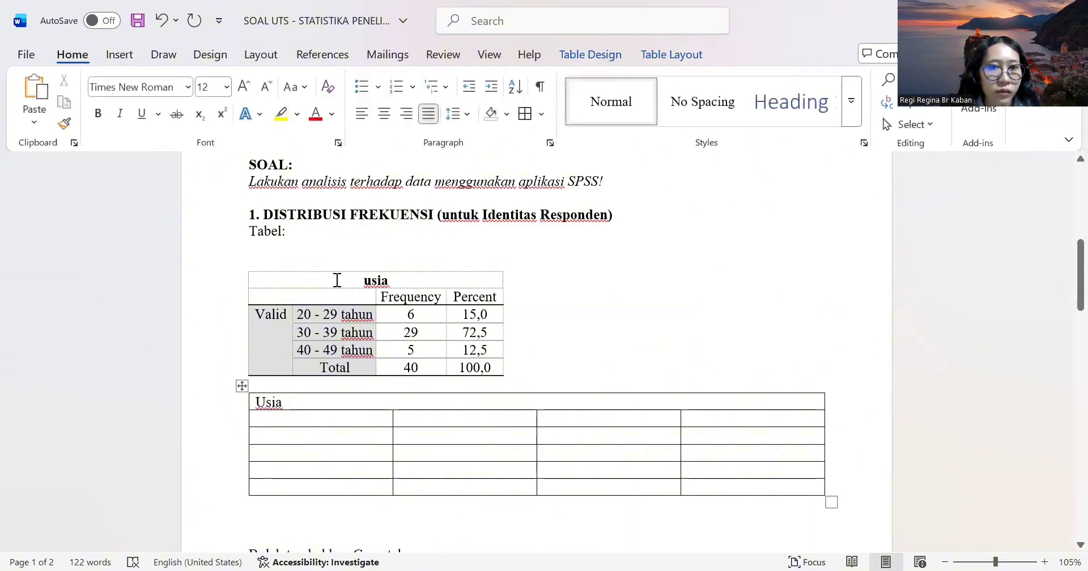
click(384, 114)
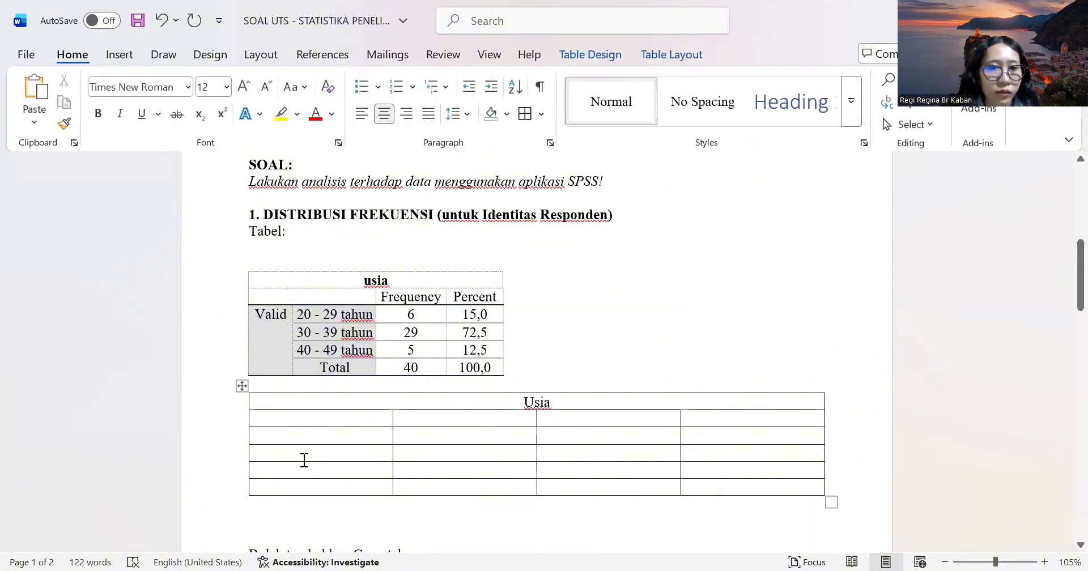
Merge the first-column cells below the Usia title row into one cell and enter "Valid".
click(300, 424)
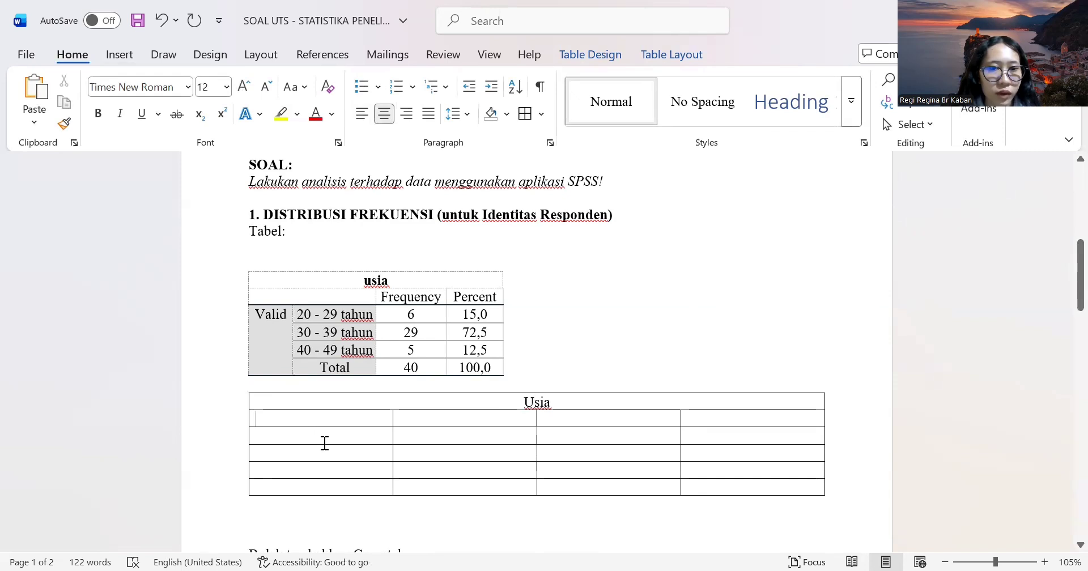
drag(325, 443, 336, 490)
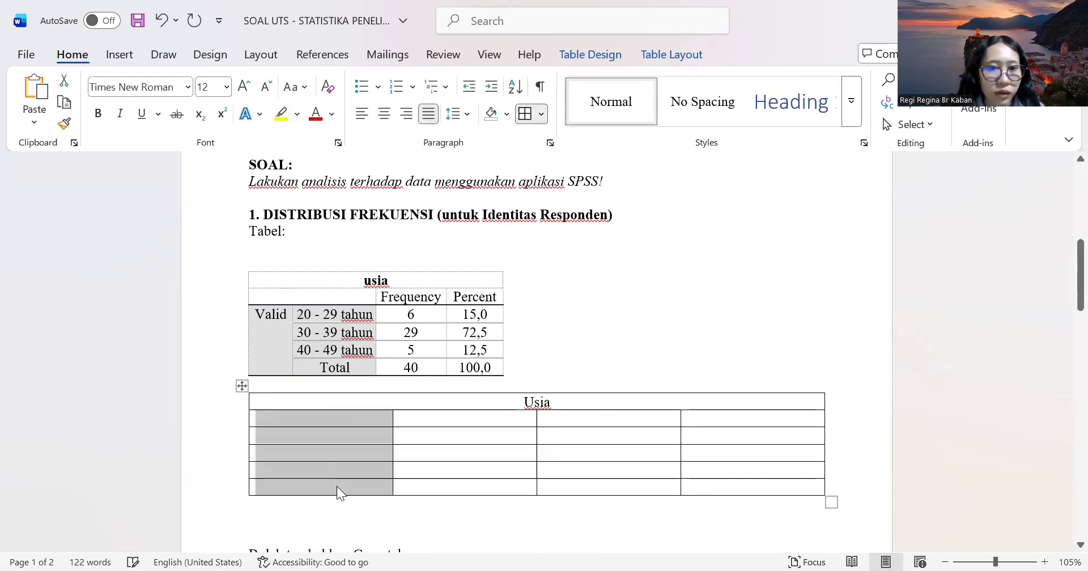
right_click(337, 486)
click(413, 374)
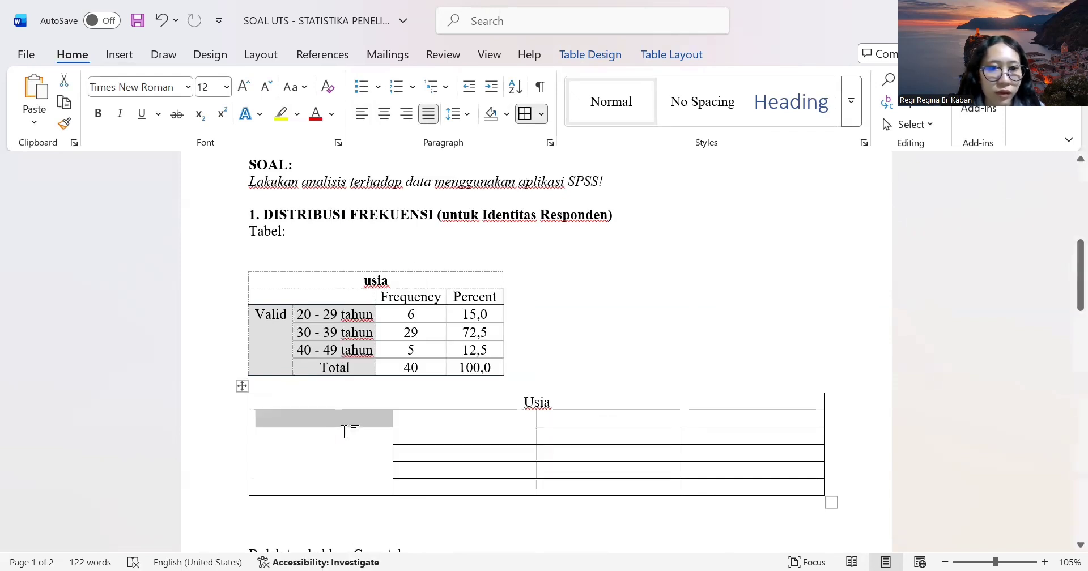
click(273, 318)
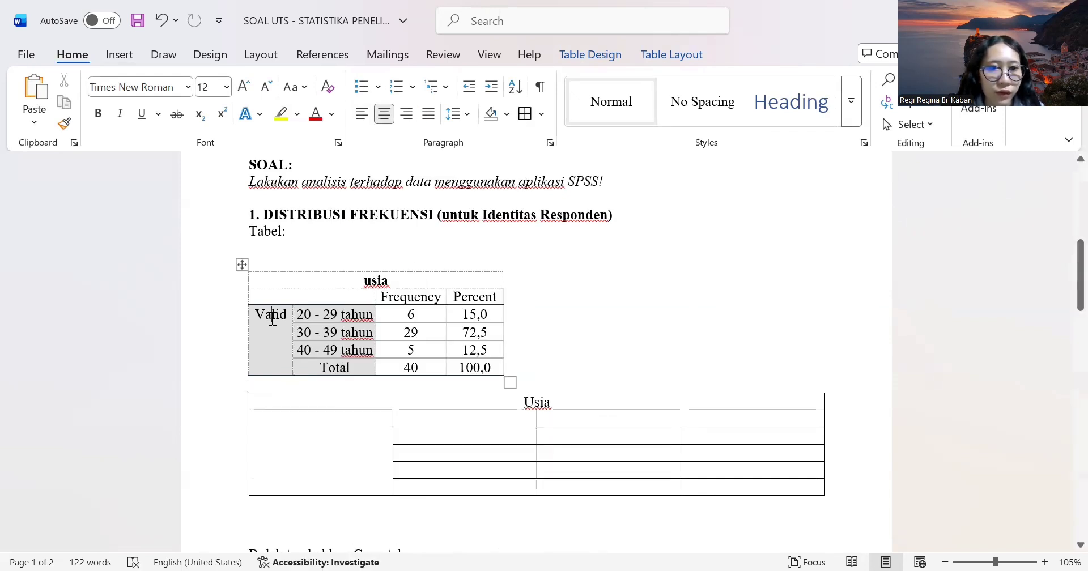
click(297, 437)
text(valid)
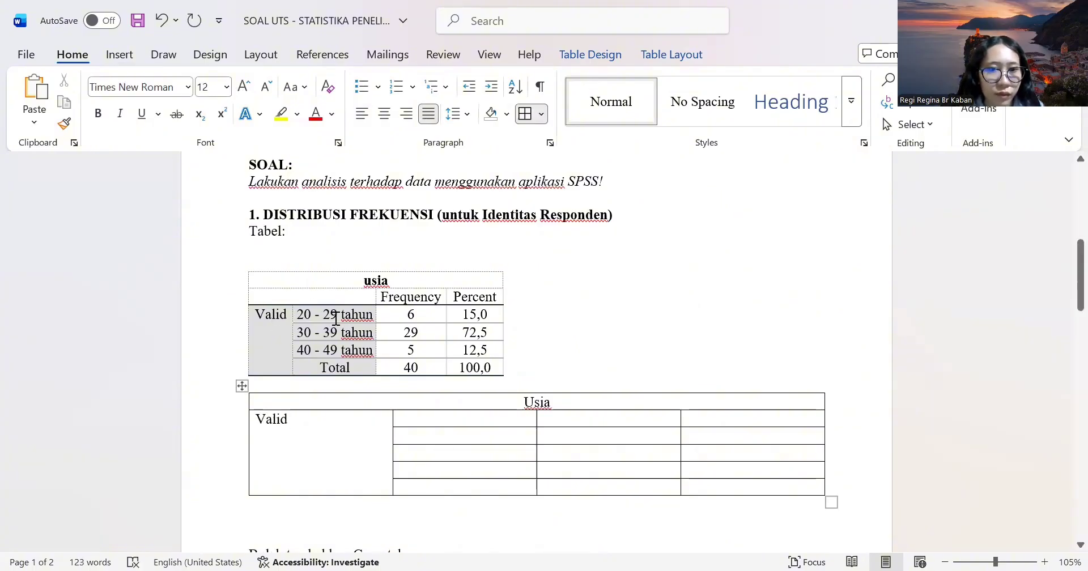
Undo the "Valid" entry and the merge of the first-column cells in the new Usia table.
drag(316, 310, 363, 365)
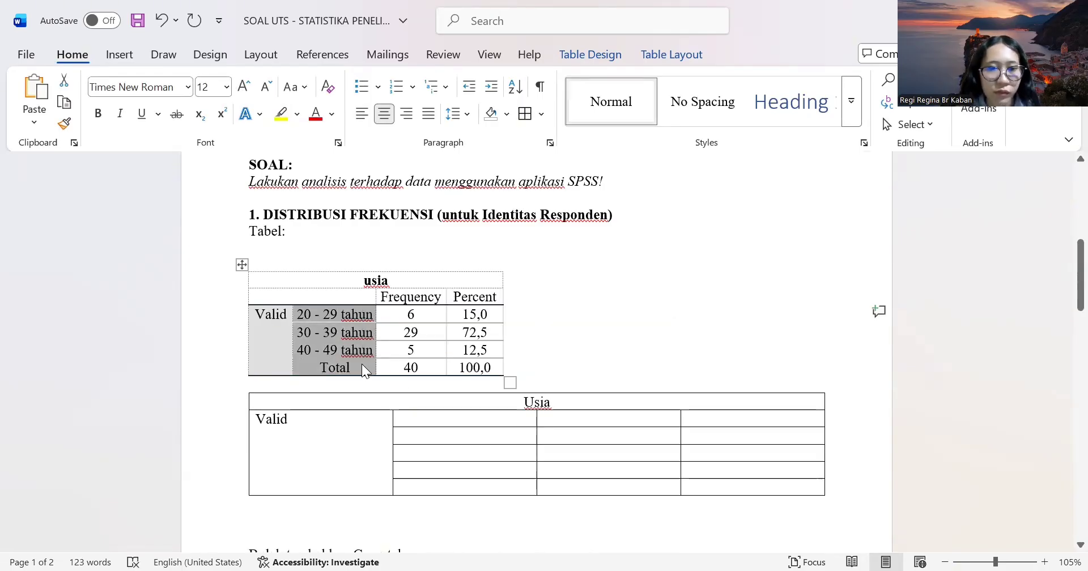
click(432, 420)
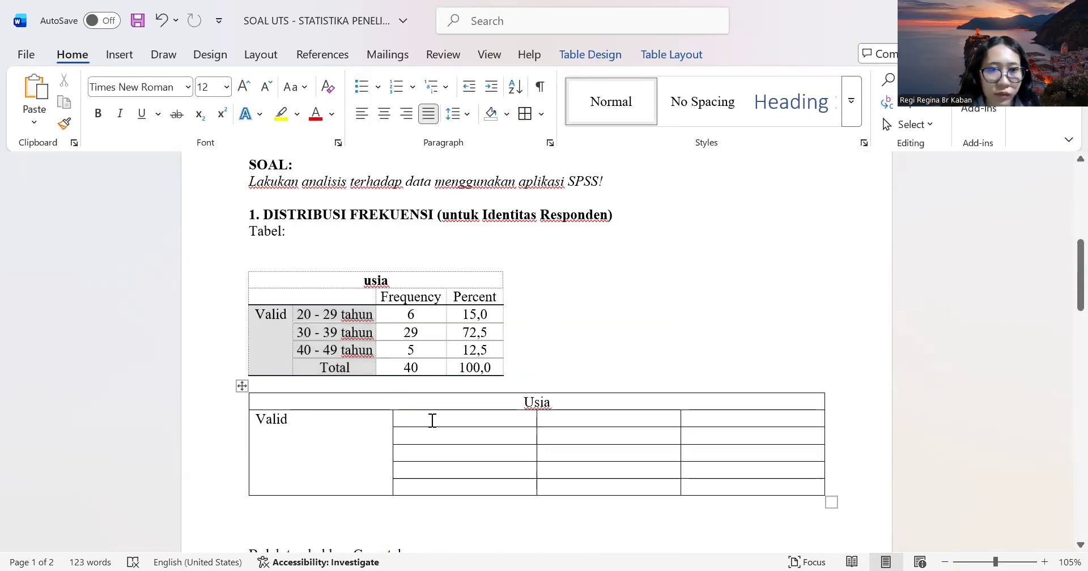
click(434, 435)
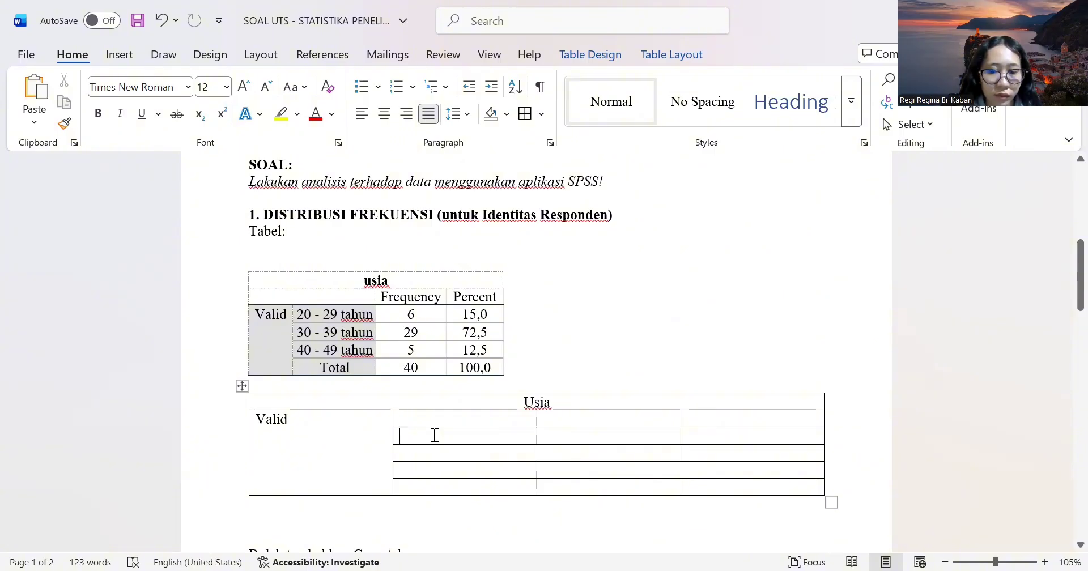
click(163, 20)
click(164, 21)
click(164, 20)
click(164, 20)
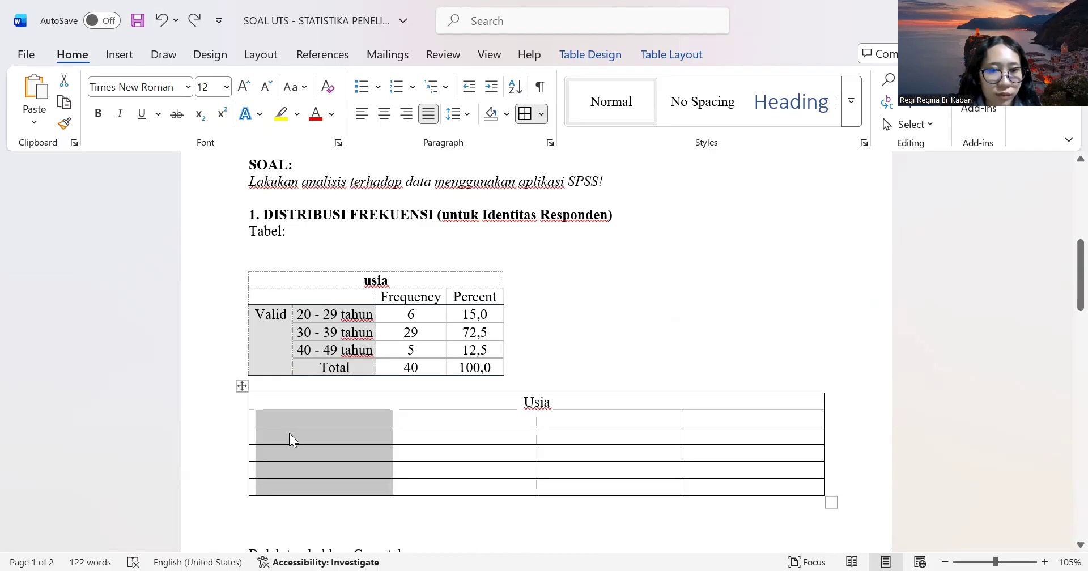
Merge the last four first-column cells of the new table, leaving the heading row separate, and enter "Valid".
drag(288, 437, 354, 489)
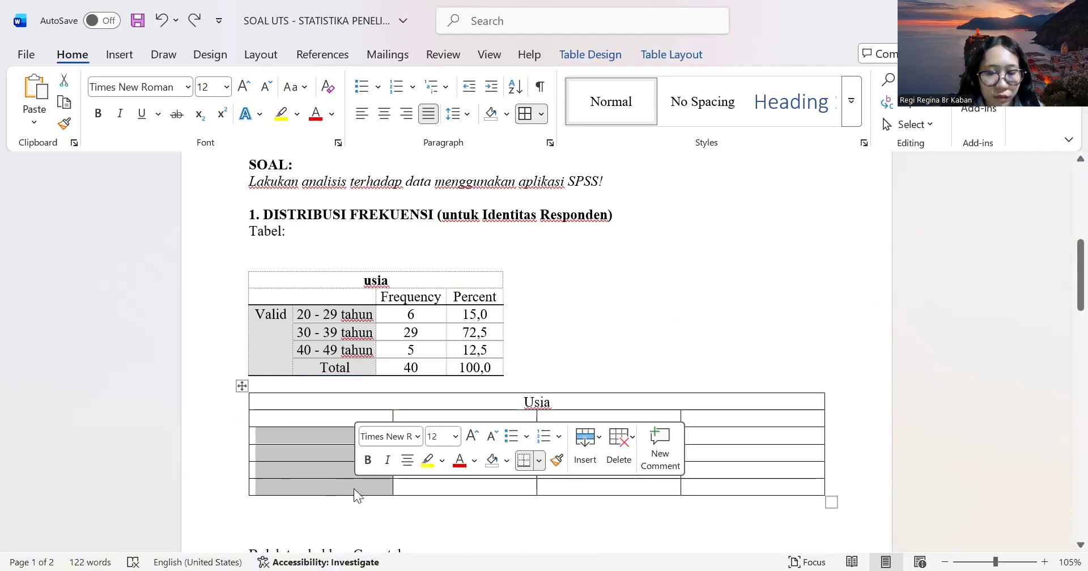
right_click(354, 488)
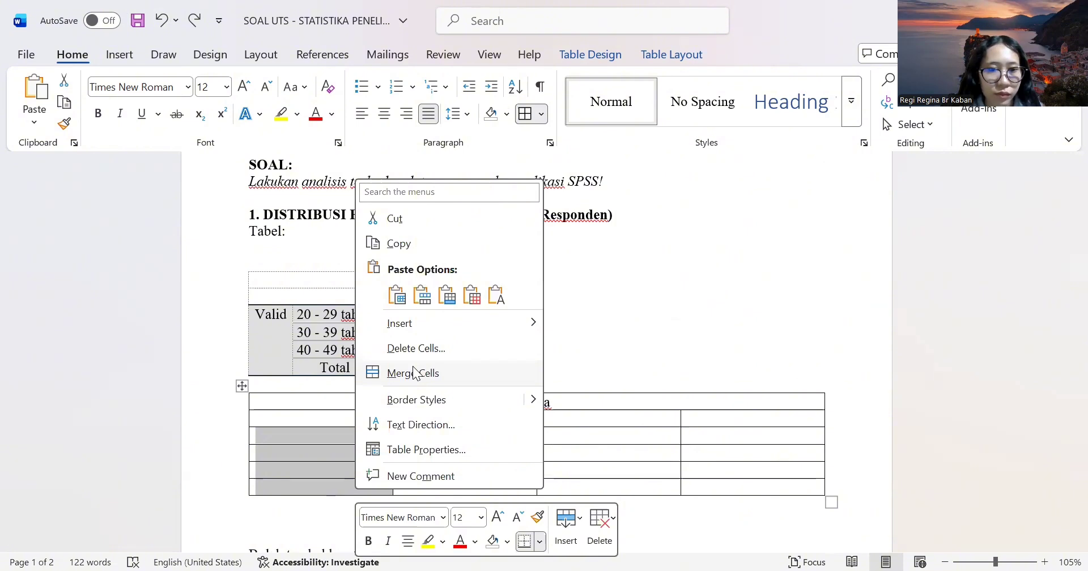
click(413, 369)
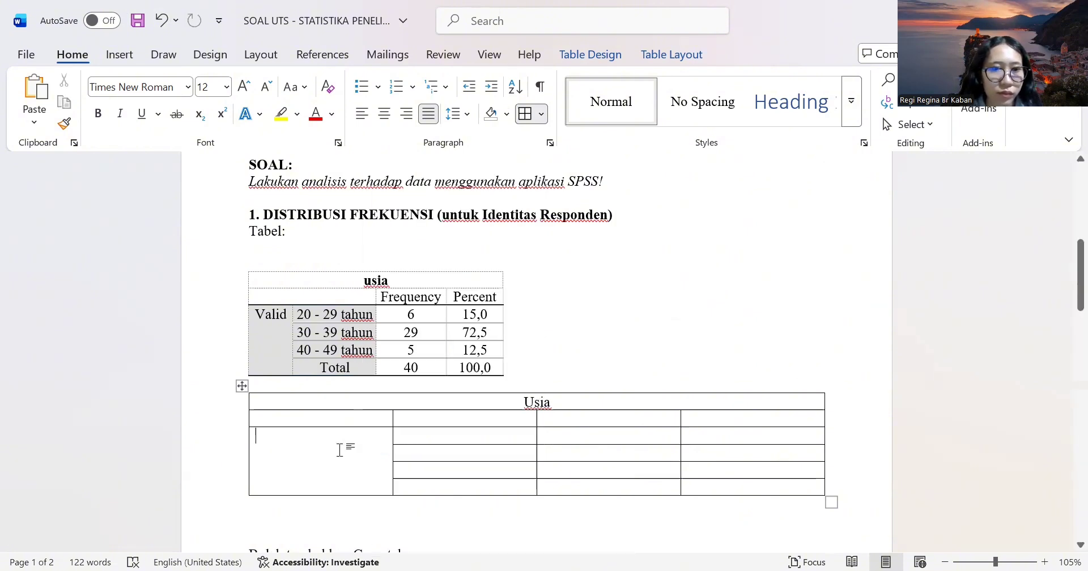
text(va)
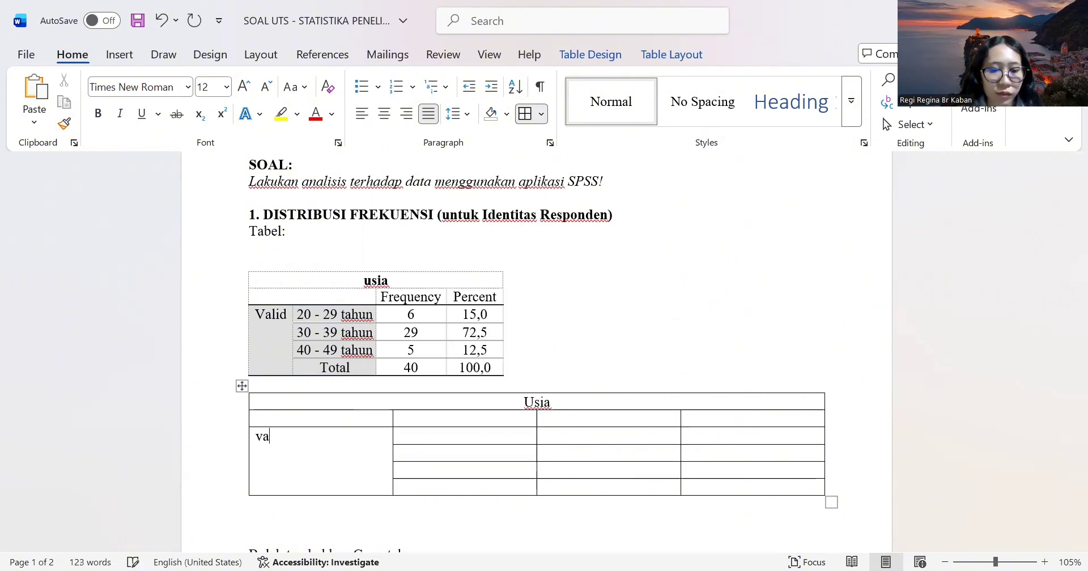
text(lid)
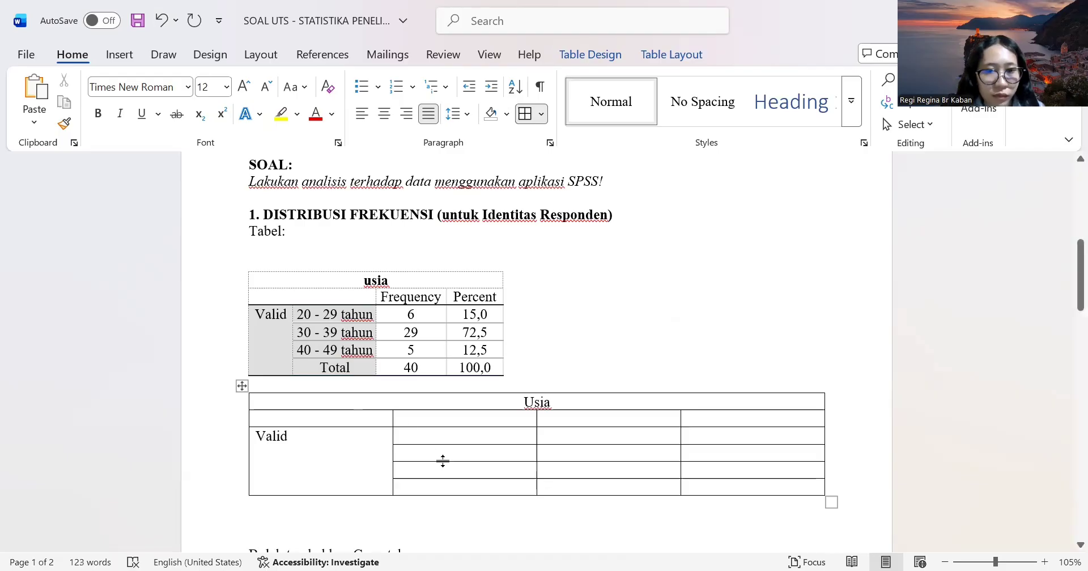
Copy the age-group labels with Total and the Frequency and Percent headings from the usia table into the new table's matching cells.
drag(318, 314, 356, 369)
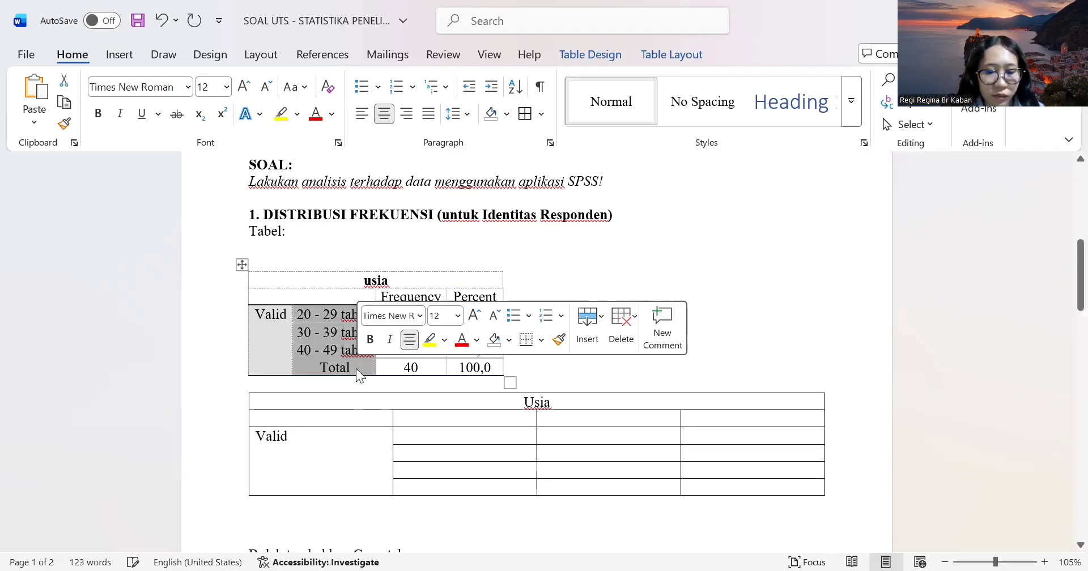
click(434, 433)
key(ctrl+v)
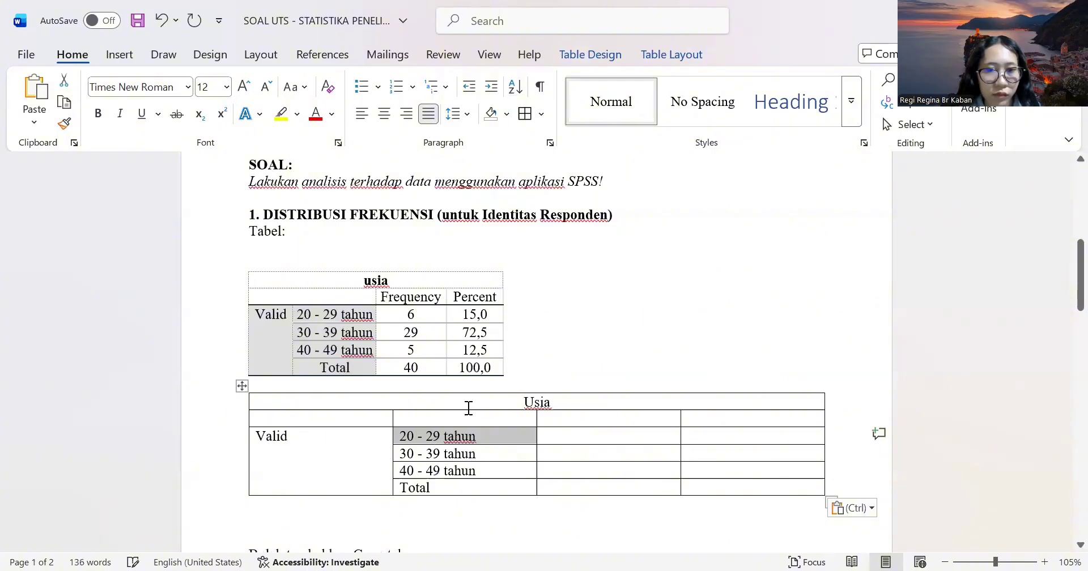
drag(384, 299, 479, 309)
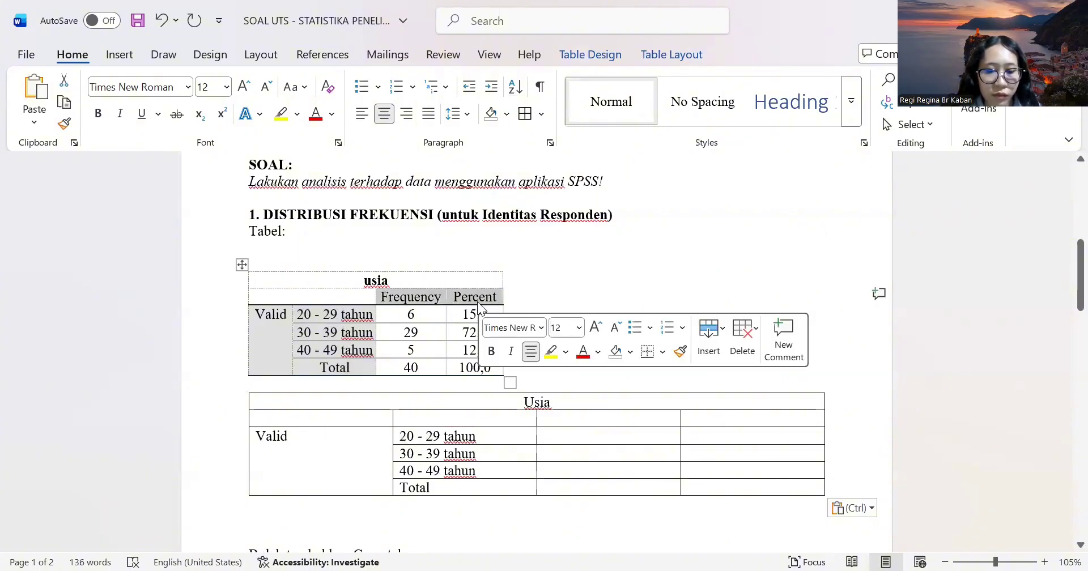
key(ctrl+c)
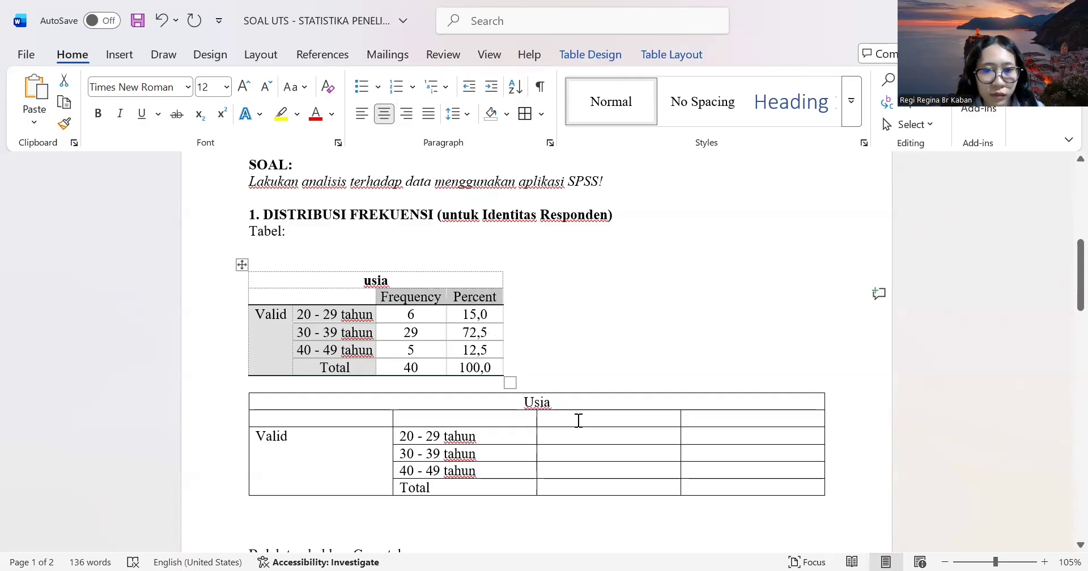
click(577, 418)
key(ctrl+v)
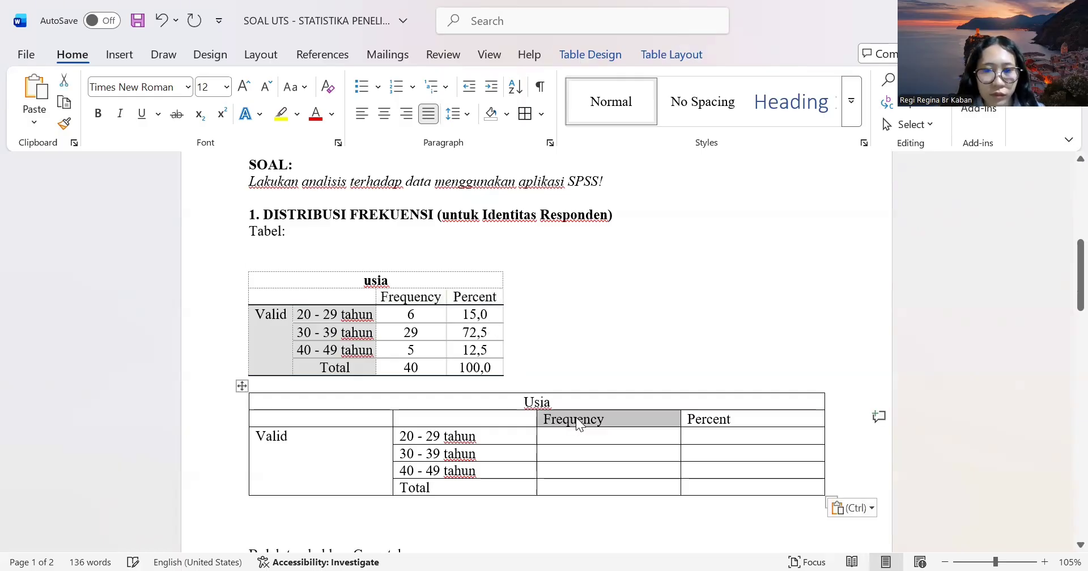
Merge the two empty cells beside the Frequency heading in the new table's second row.
click(372, 427)
drag(373, 426, 415, 420)
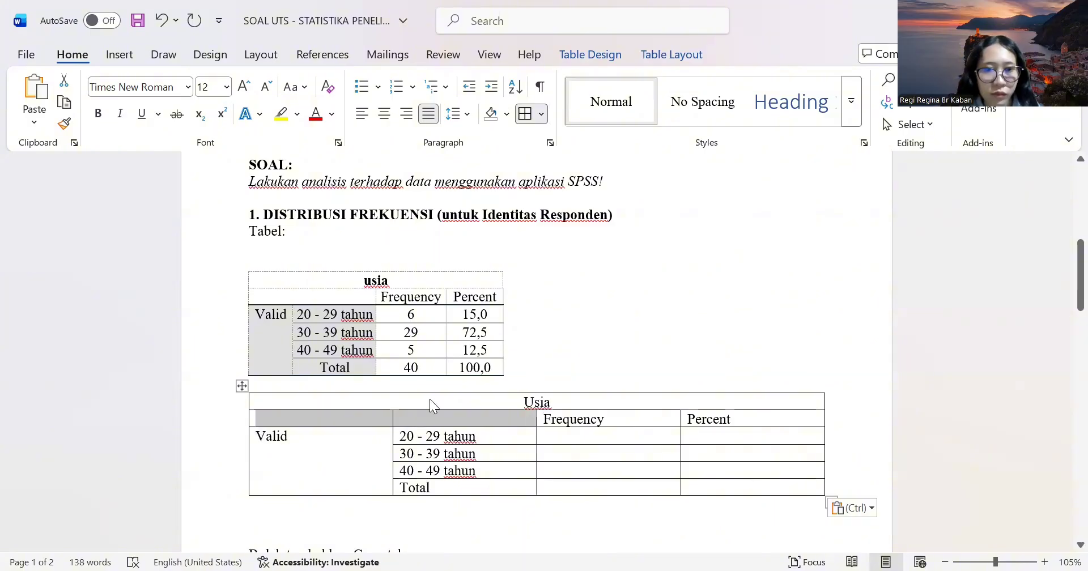
right_click(429, 399)
click(448, 298)
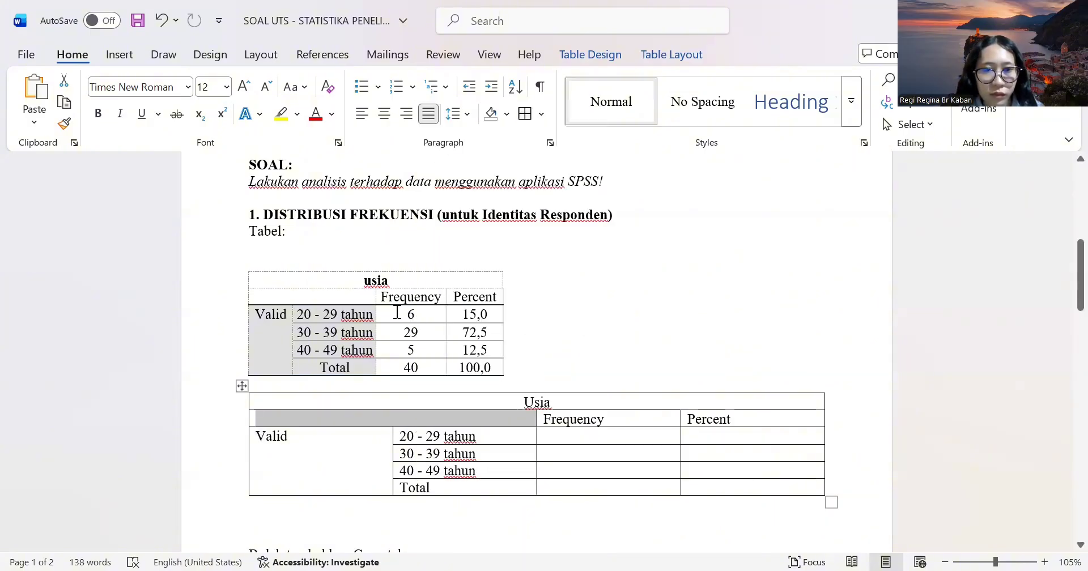
Copy all Frequency and Percent values from the usia table into the new table under the matching headings.
drag(405, 314, 423, 367)
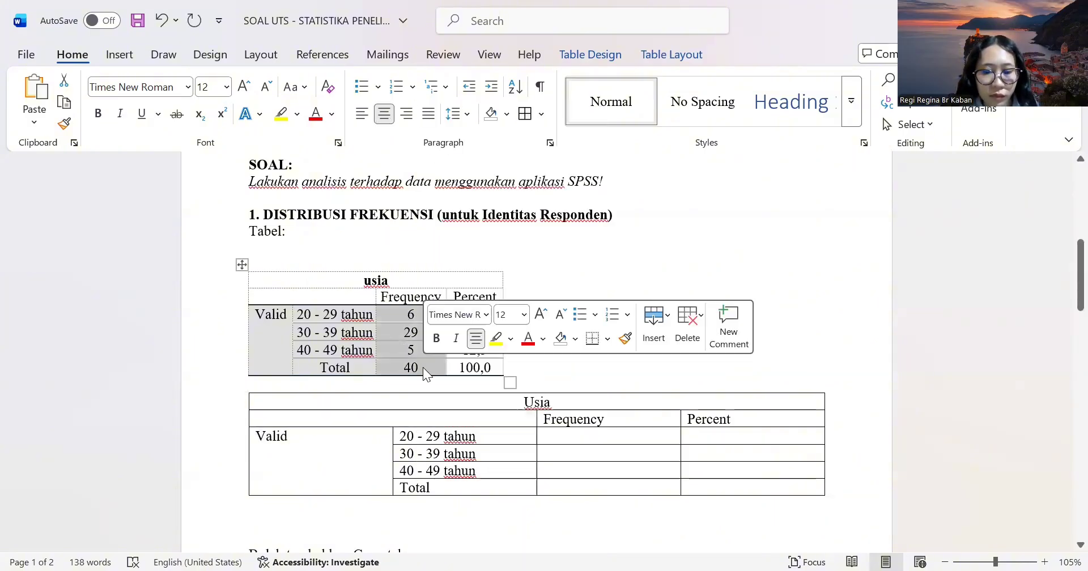
drag(410, 315, 495, 378)
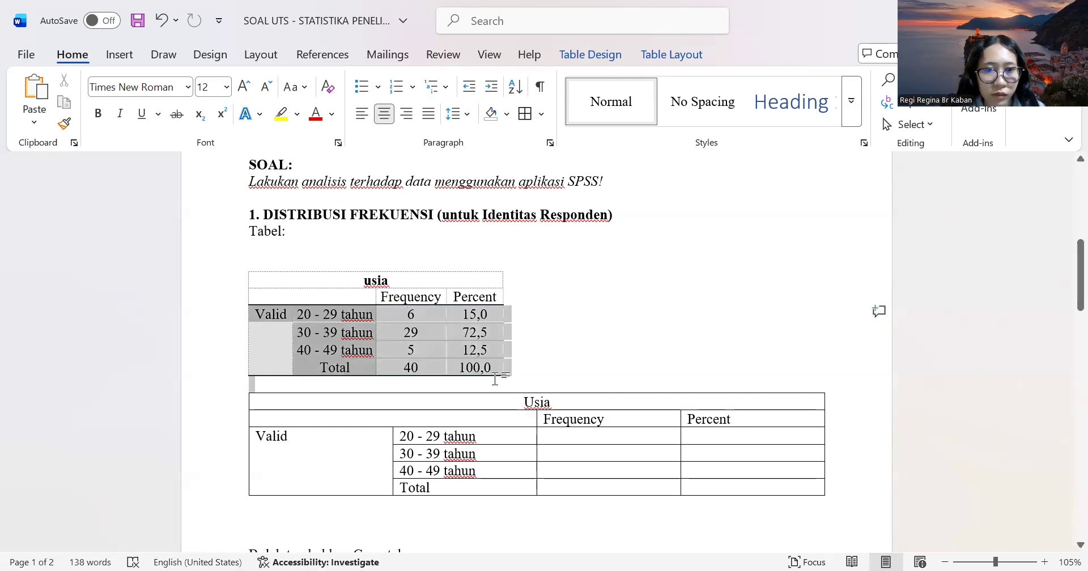
click(495, 379)
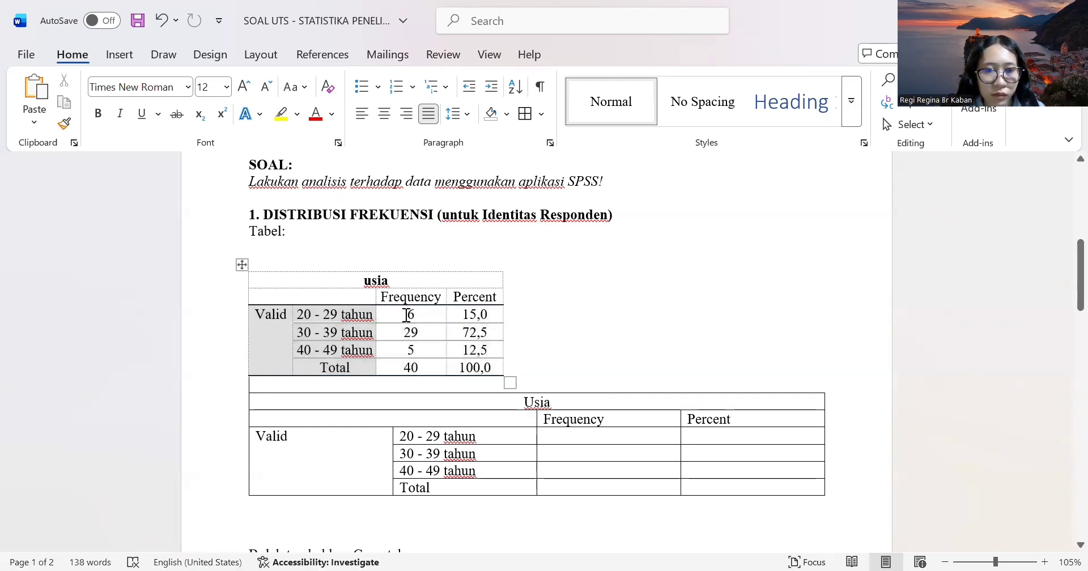
drag(407, 315, 482, 370)
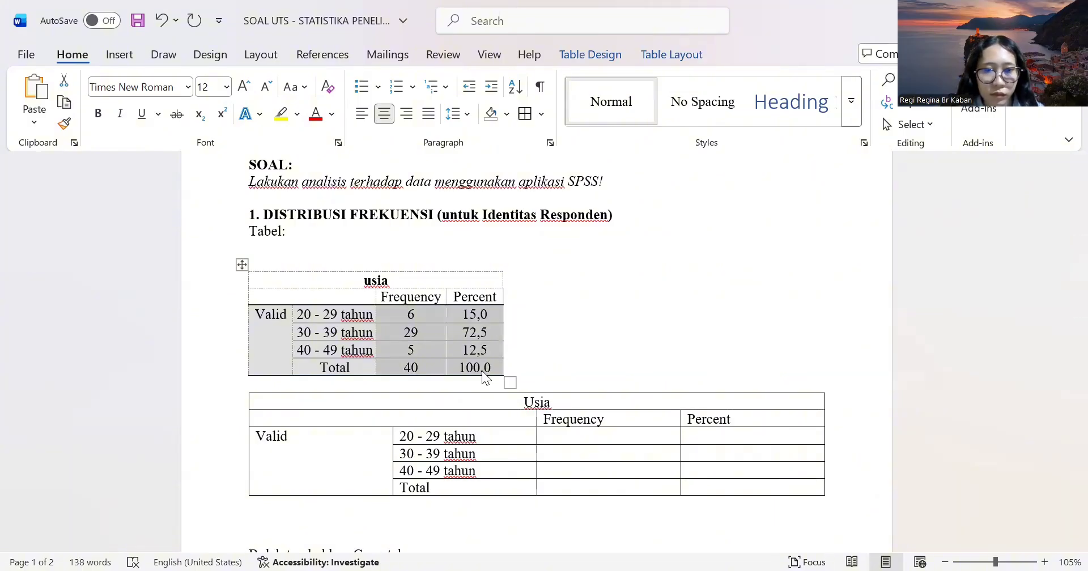
click(567, 435)
key(ctrl+v)
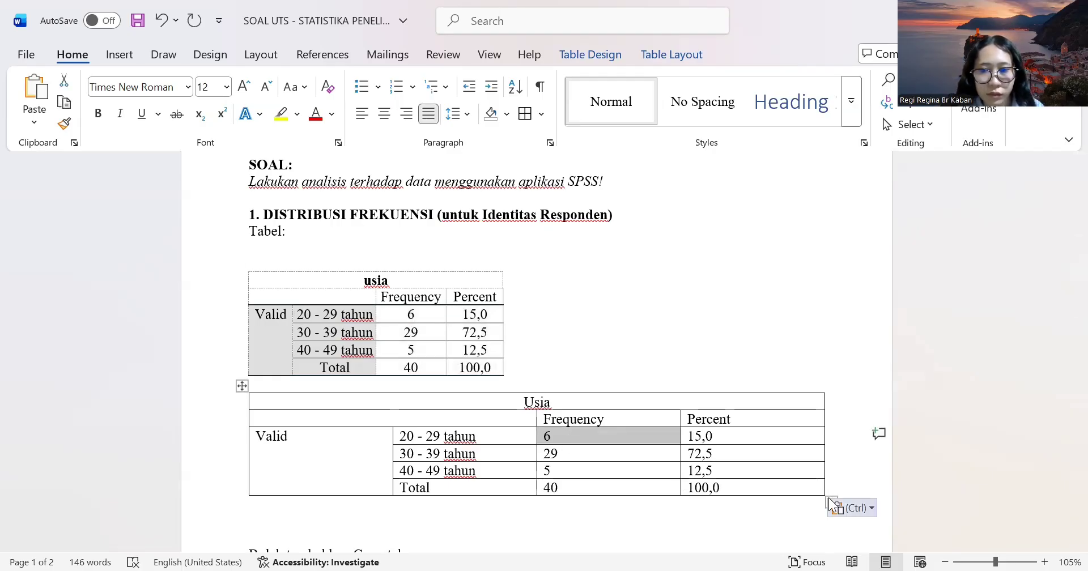
Resize the whole new table to slightly less than the text width, keeping each age-group label on one line.
drag(852, 466, 832, 505)
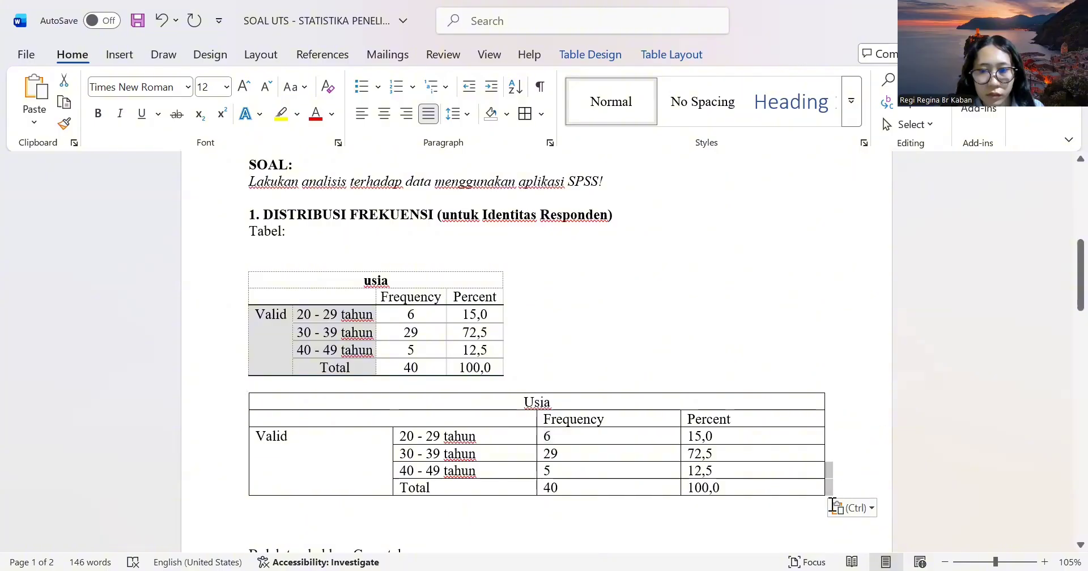
click(698, 532)
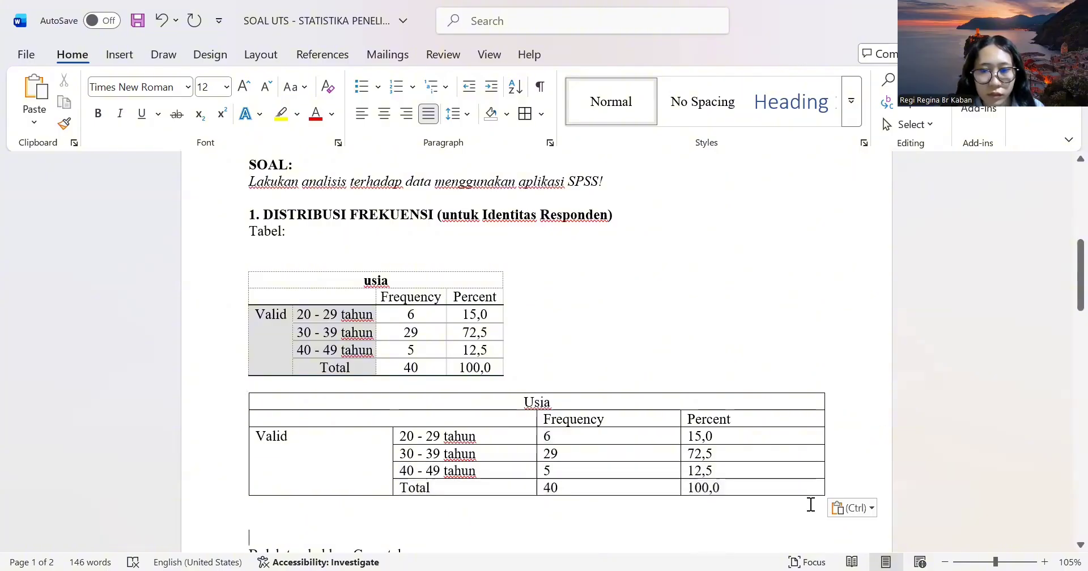
drag(826, 499, 506, 500)
scroll(566, 410, down, 3)
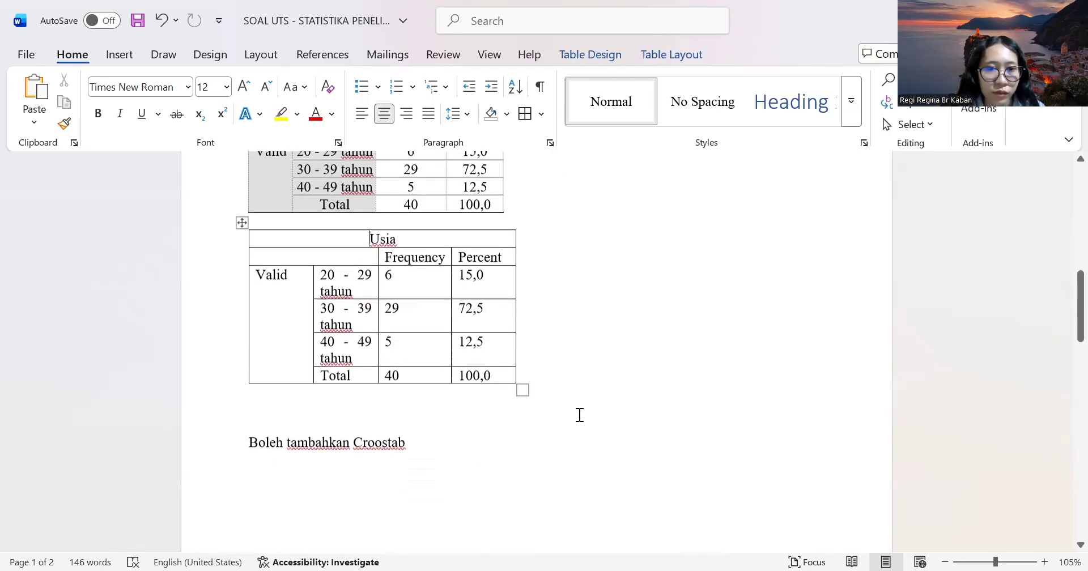
drag(522, 380, 575, 337)
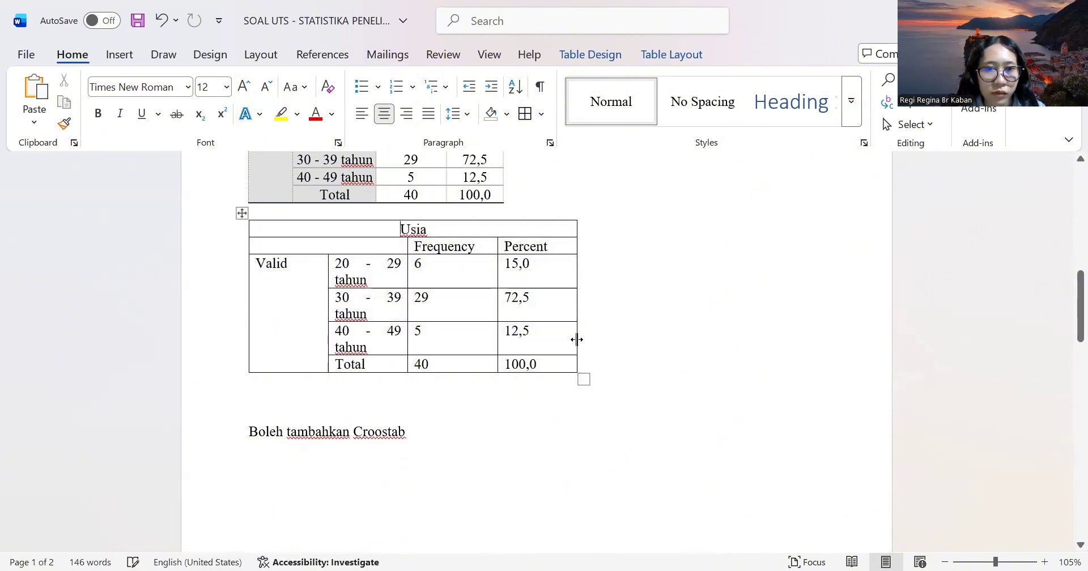
scroll(644, 328, up, 2)
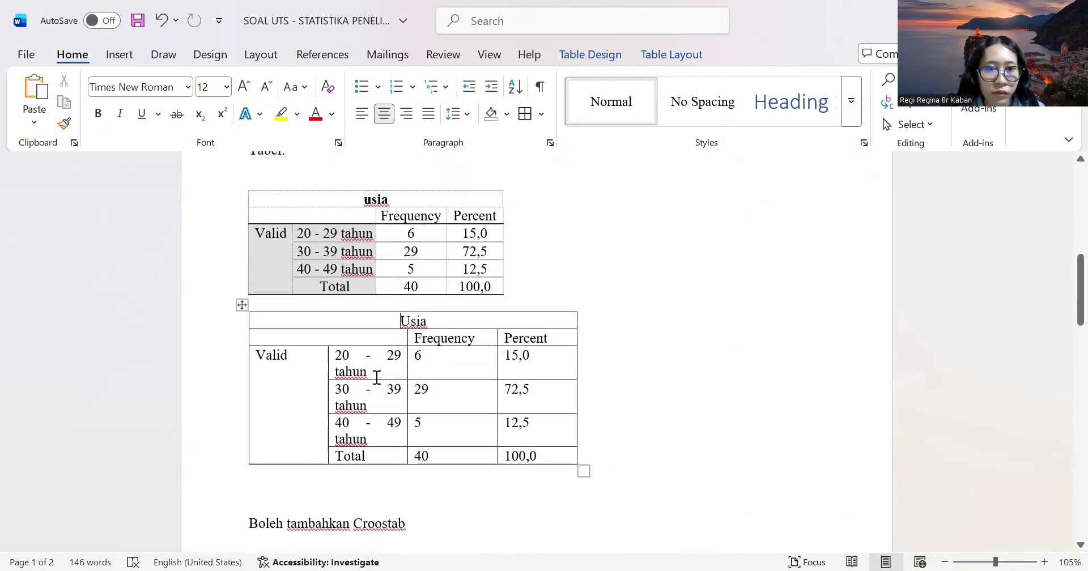
drag(584, 471, 767, 448)
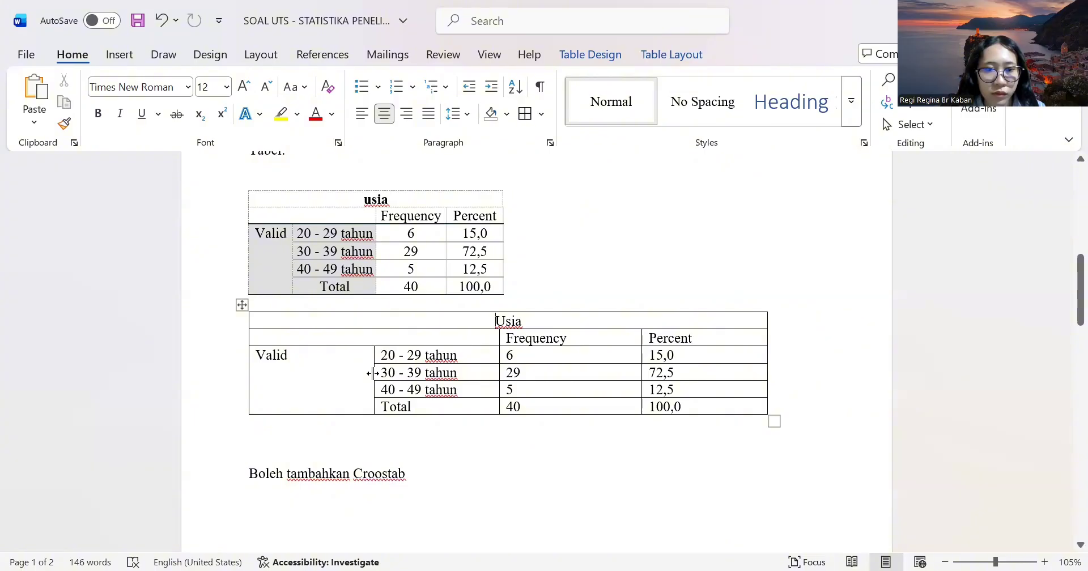
Narrow all four columns of the new table so they fit their contents more closely.
drag(325, 382, 326, 382)
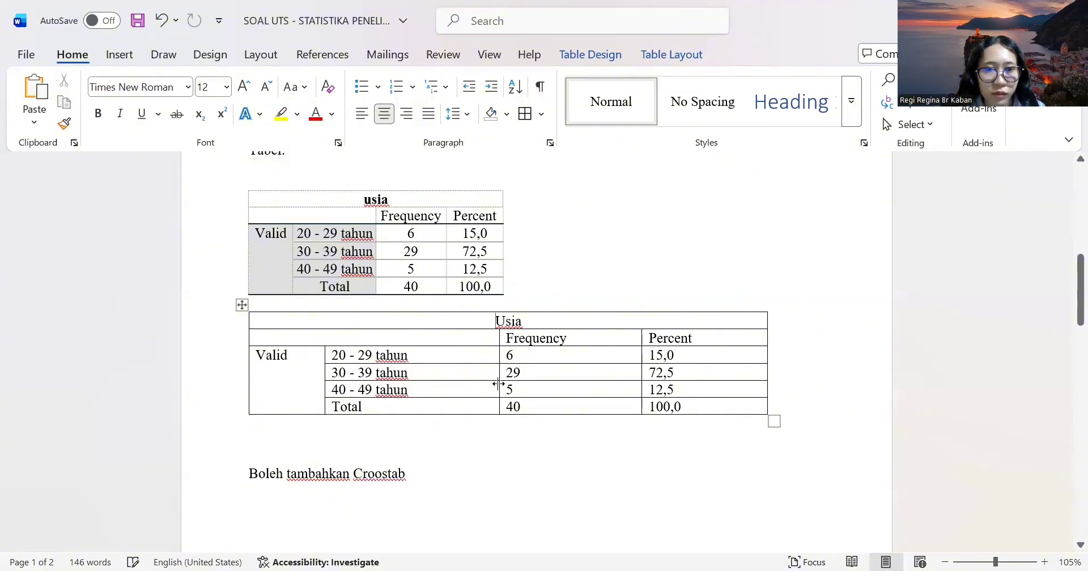
drag(498, 379, 435, 384)
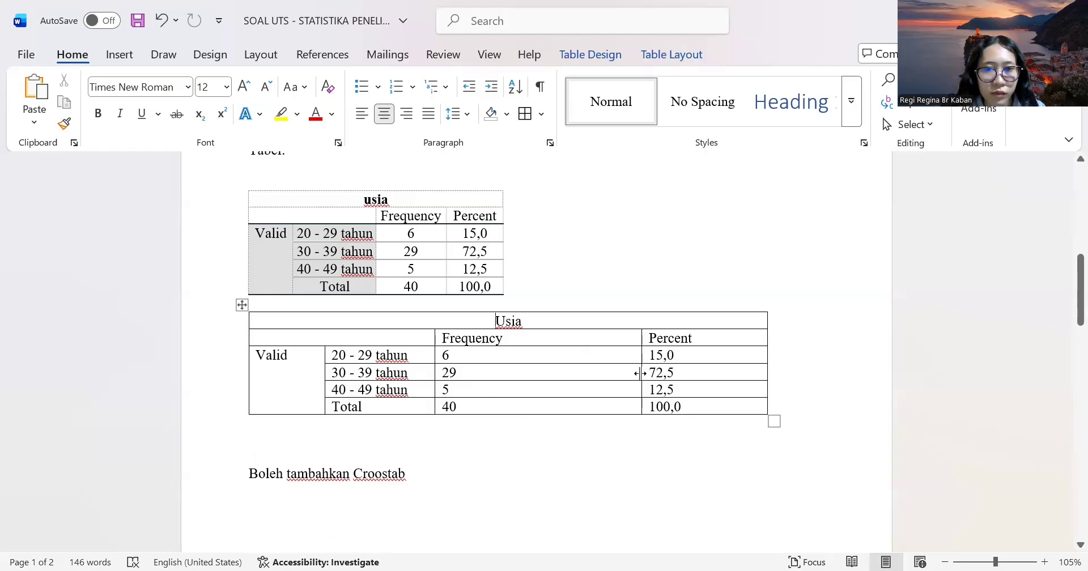
drag(746, 382, 545, 369)
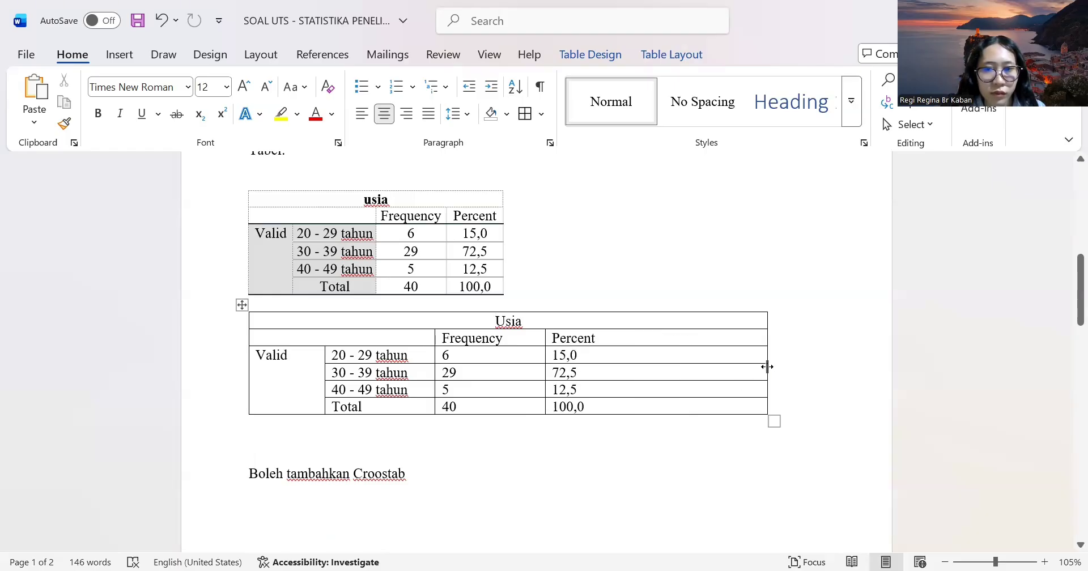
drag(768, 367, 604, 338)
scroll(616, 339, down, 1)
scroll(616, 338, up, 1)
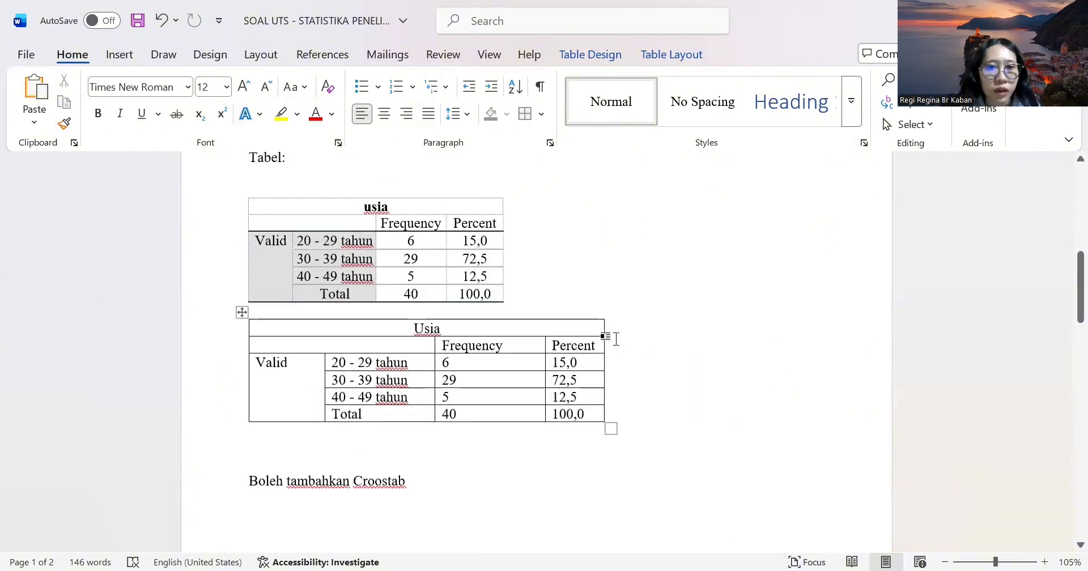
Try the new Usia table without borders and restore them.
drag(374, 317, 483, 387)
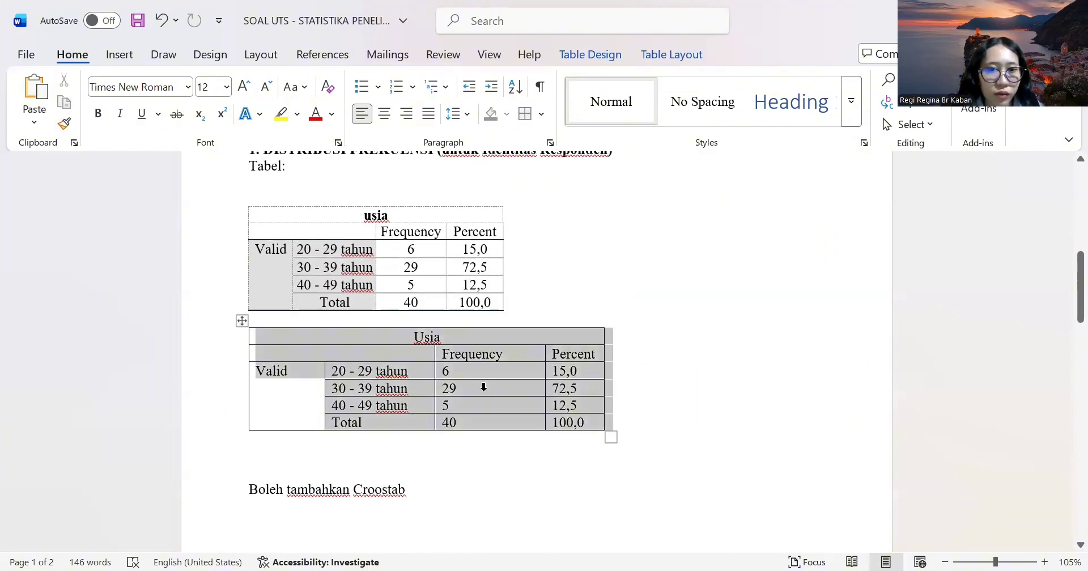
click(525, 116)
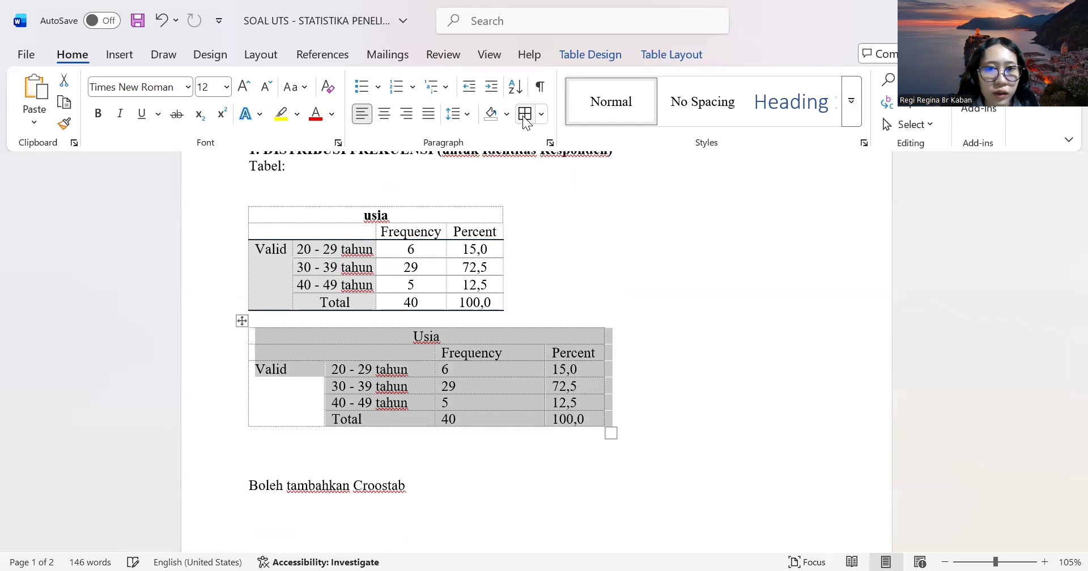
click(525, 115)
Make the Usia title of the new table bold and place the text cursor on the empty line below the table.
click(435, 336)
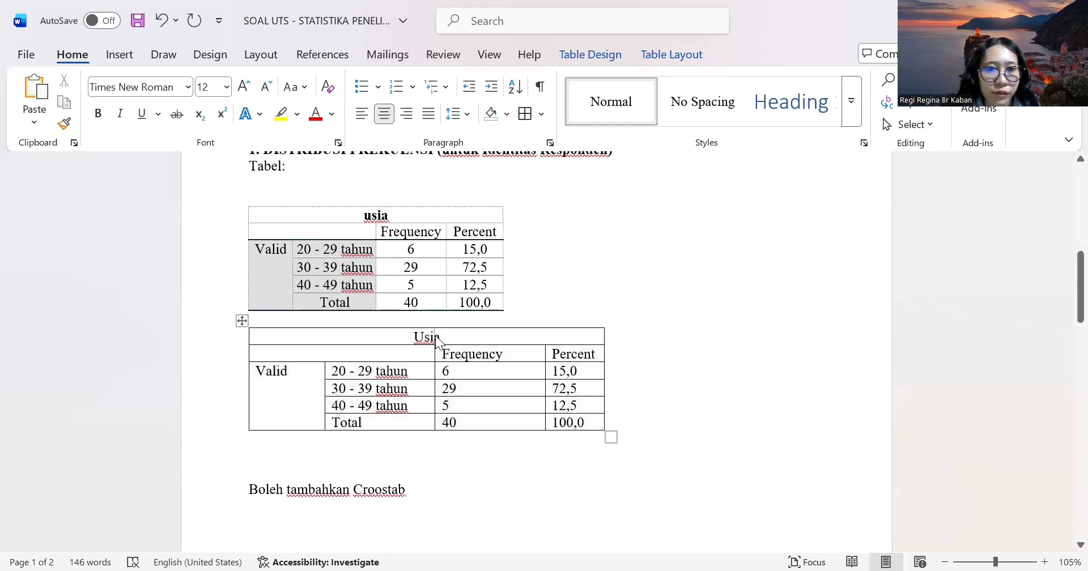
mouse_move(406, 335)
mouse_down()
mouse_move(462, 351)
mouse_move(461, 332)
mouse_up()
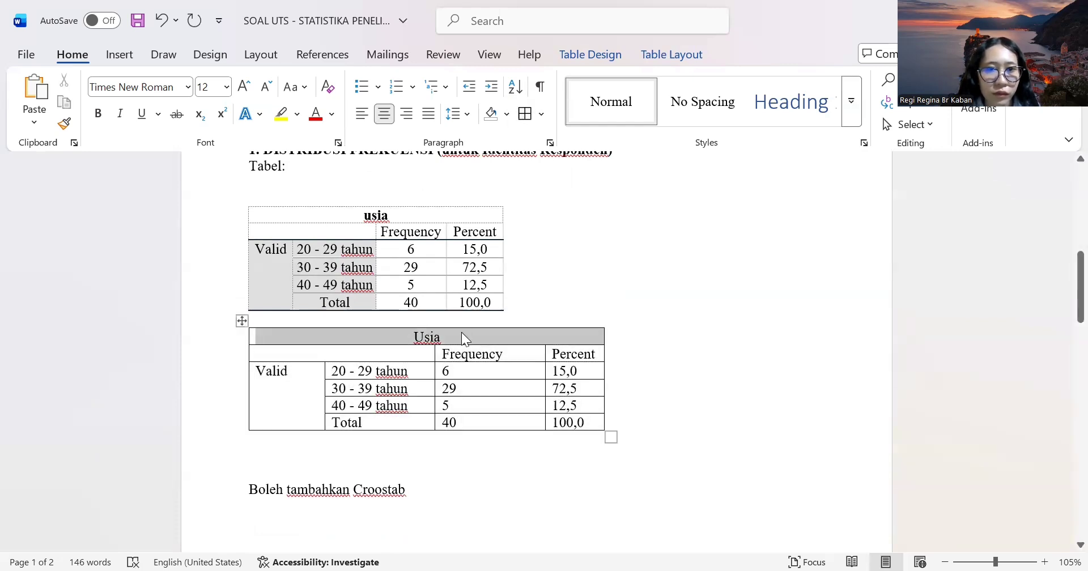
click(102, 114)
click(622, 297)
scroll(626, 296, down, 3)
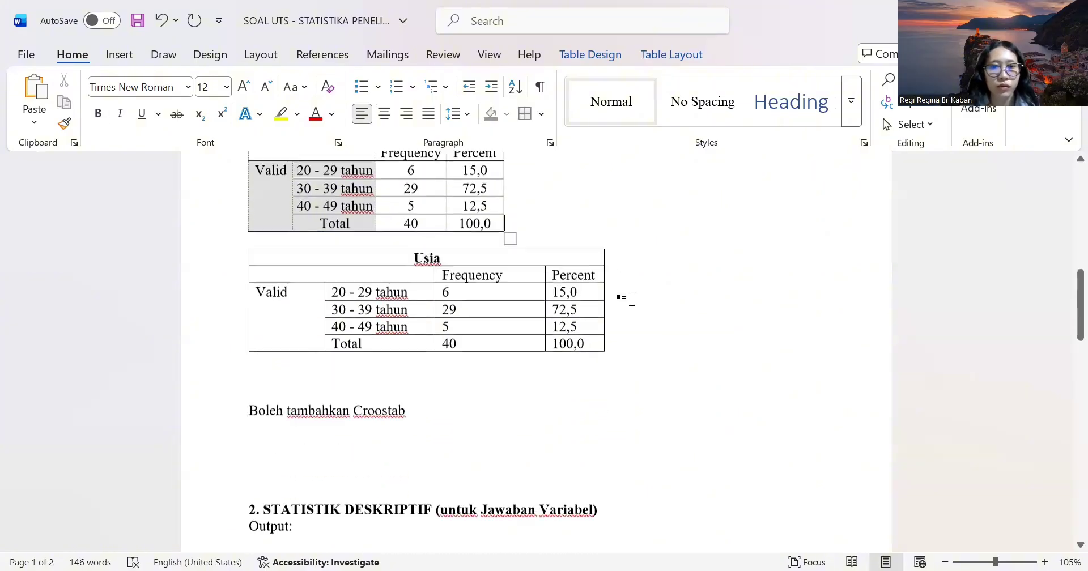
scroll(632, 301, up, 8)
scroll(632, 301, down, 7)
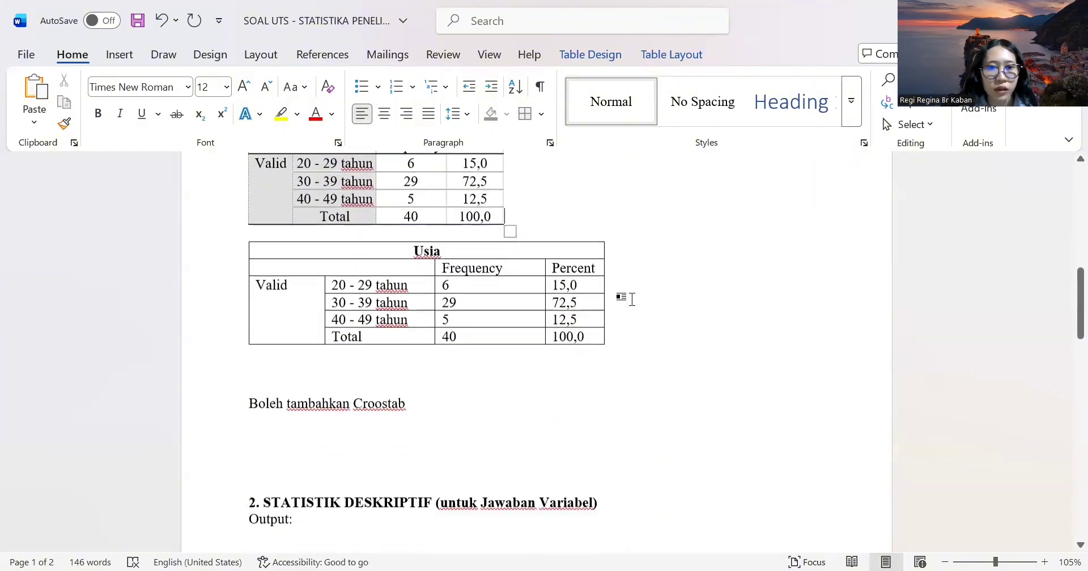
click(285, 364)
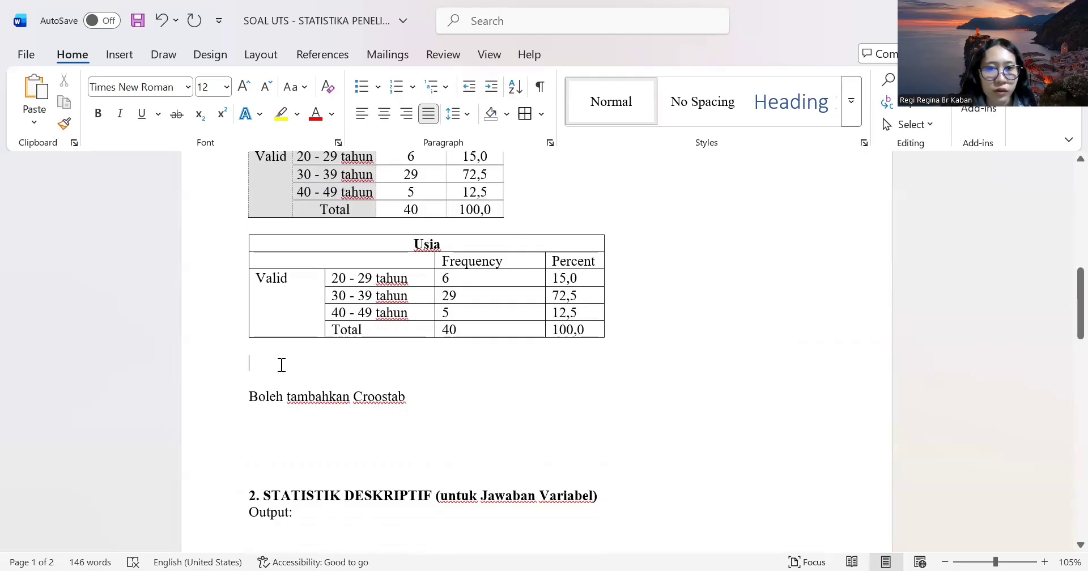
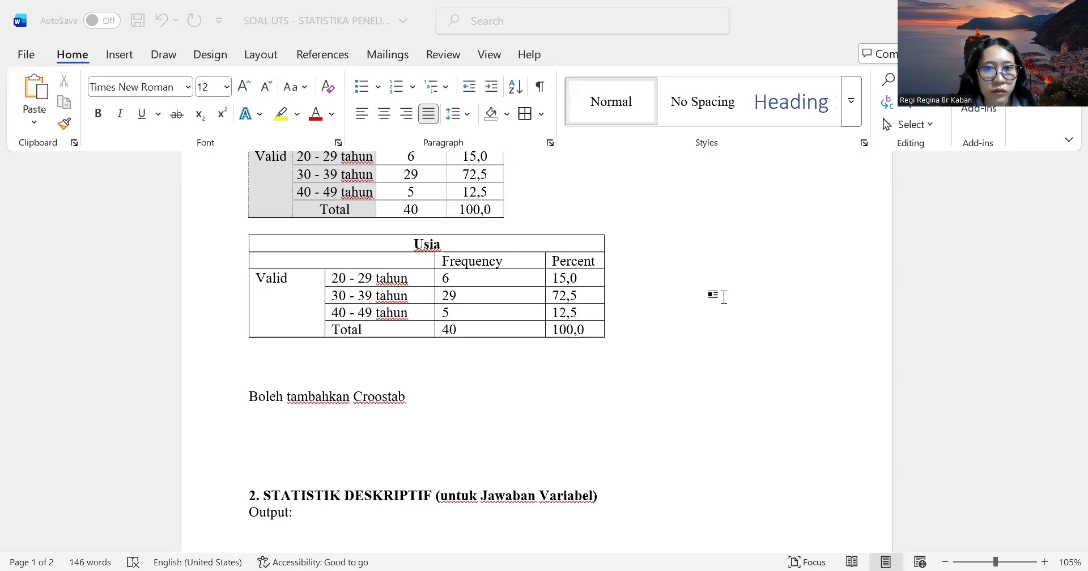
key(alt+Tab)
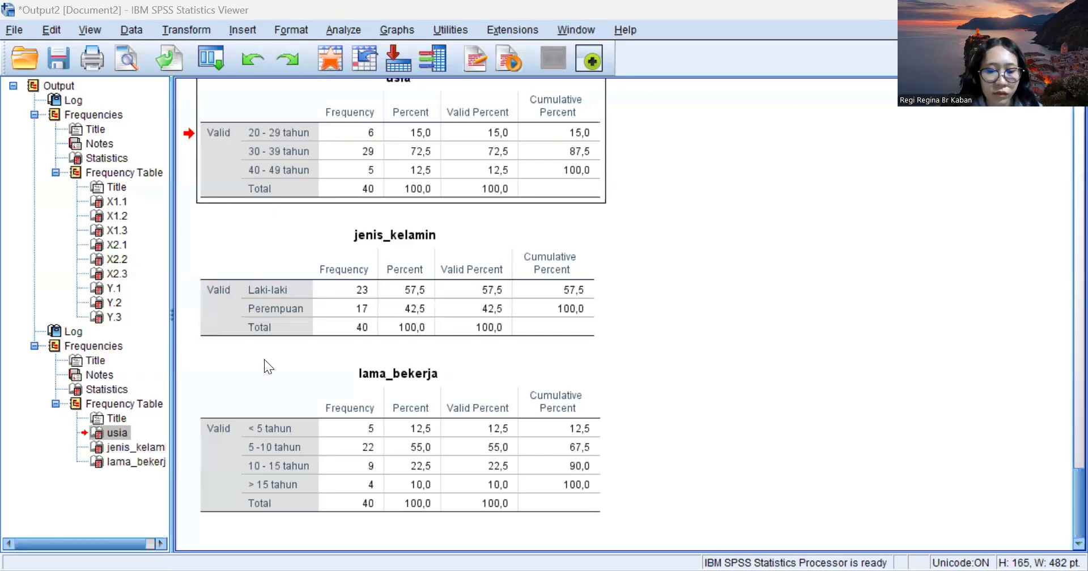
key(alt+Tab)
text(usia 	Frequency	Percent	Valid Percent	Cumulative Percent Valid	20 - 29 tahun	6	15,0	15,0	15,0 	30 - 39 tahun	29	72,5	72,5	87,5 	40 - 49 tahun	5	12,5	12,5	100,0 	Total	40	100,0	100,0)
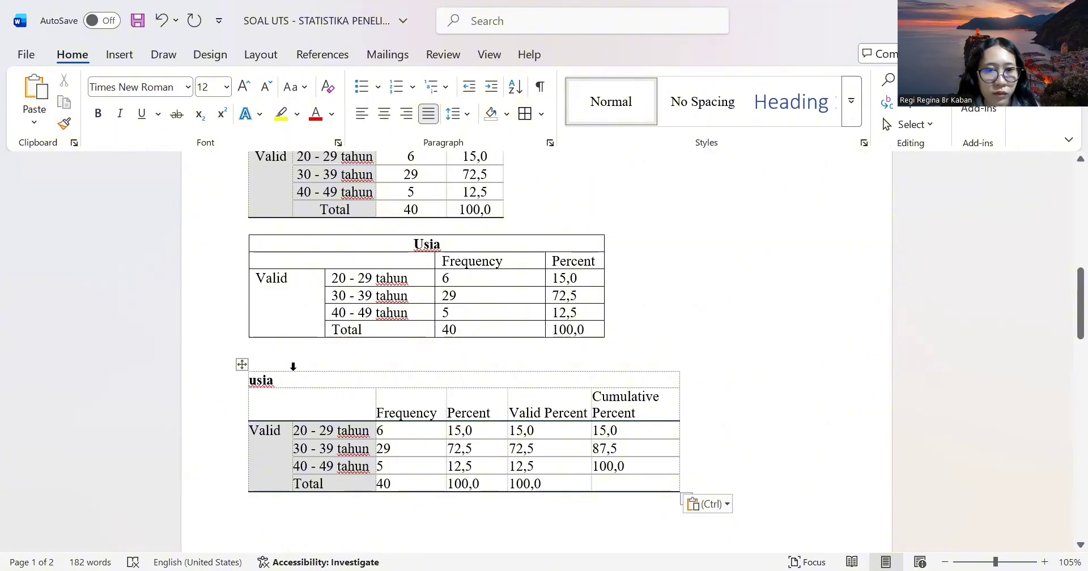
scroll(291, 368, up, 3)
scroll(295, 372, down, 5)
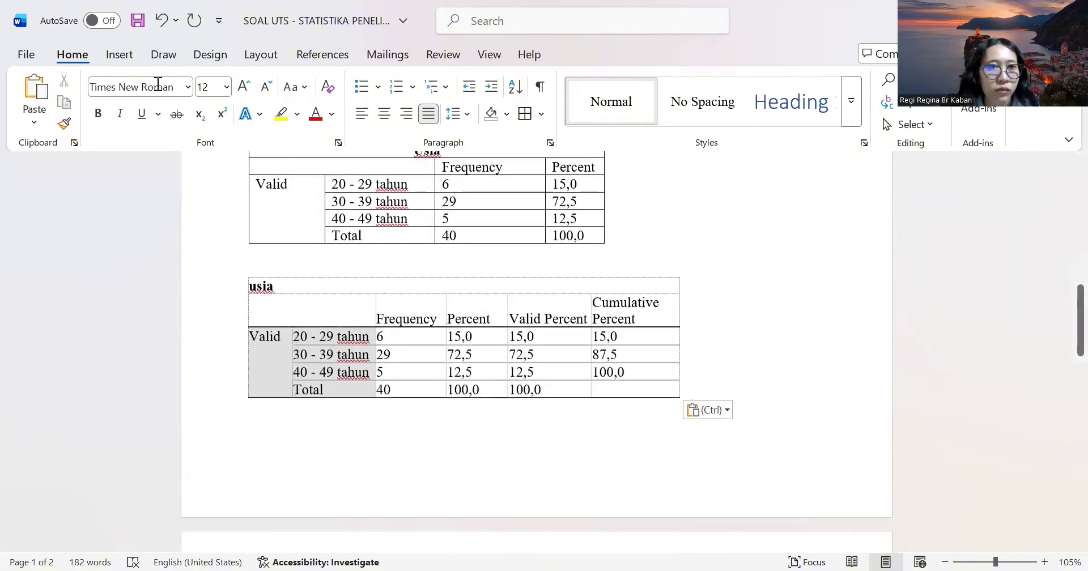
click(161, 21)
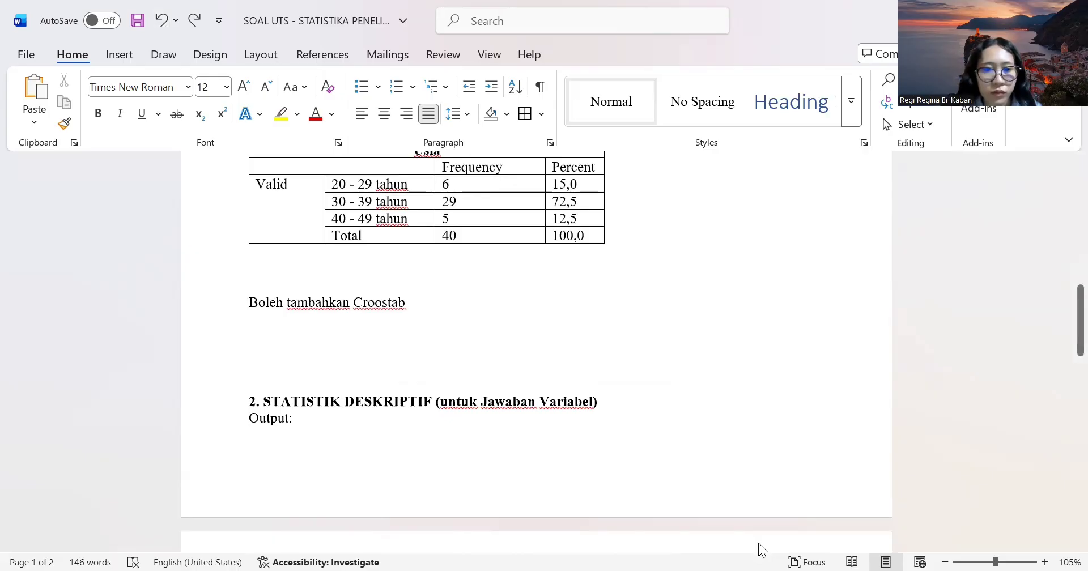
Copy the jenis_kelamin frequency table from the SPSS output and paste it below the Usia table in the Word document.
key(alt+Tab)
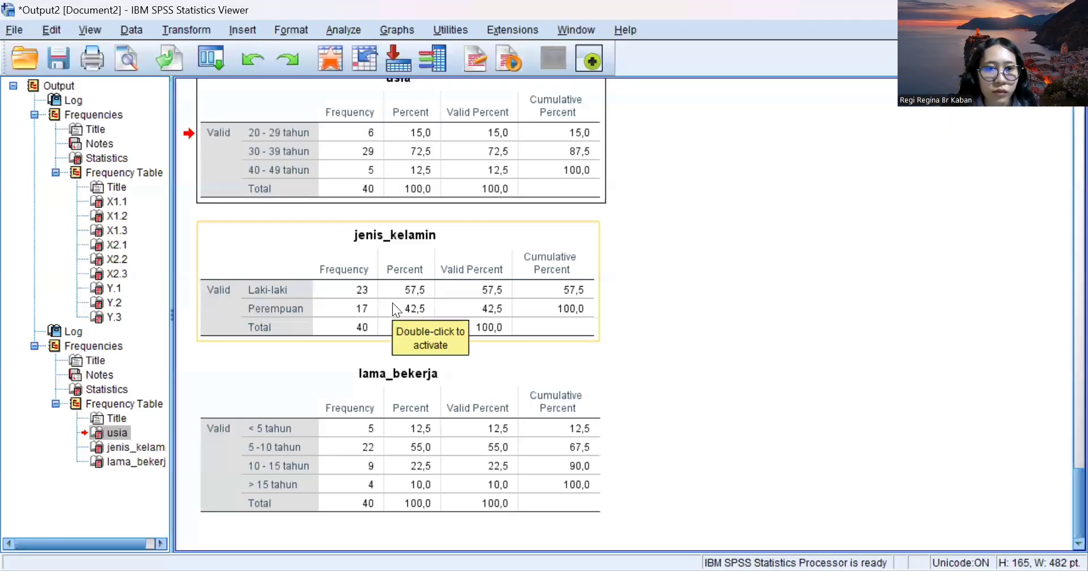
right_click(392, 303)
click(411, 332)
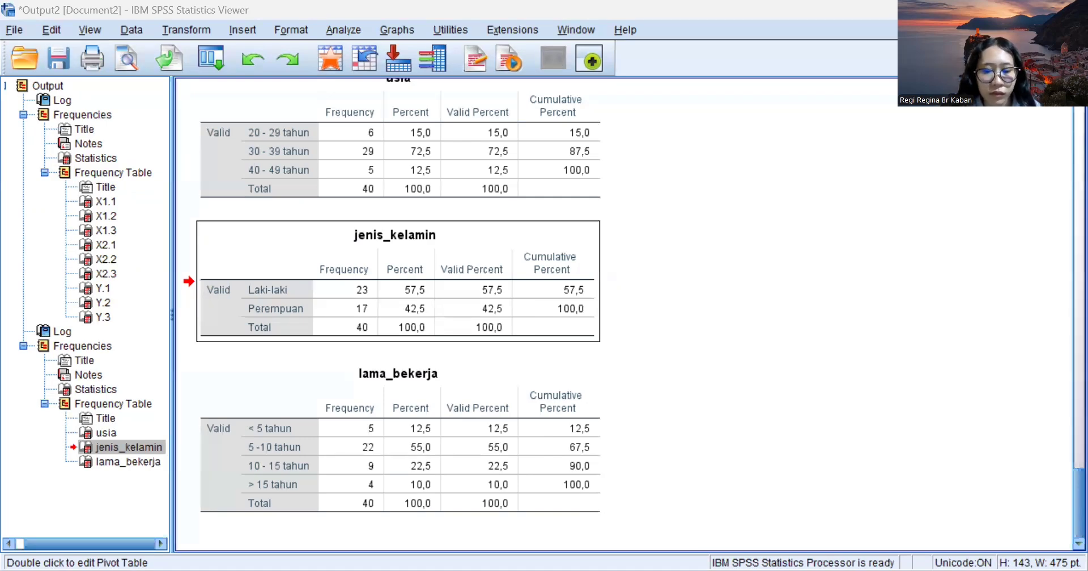
key(alt+Tab)
key(ctrl+v)
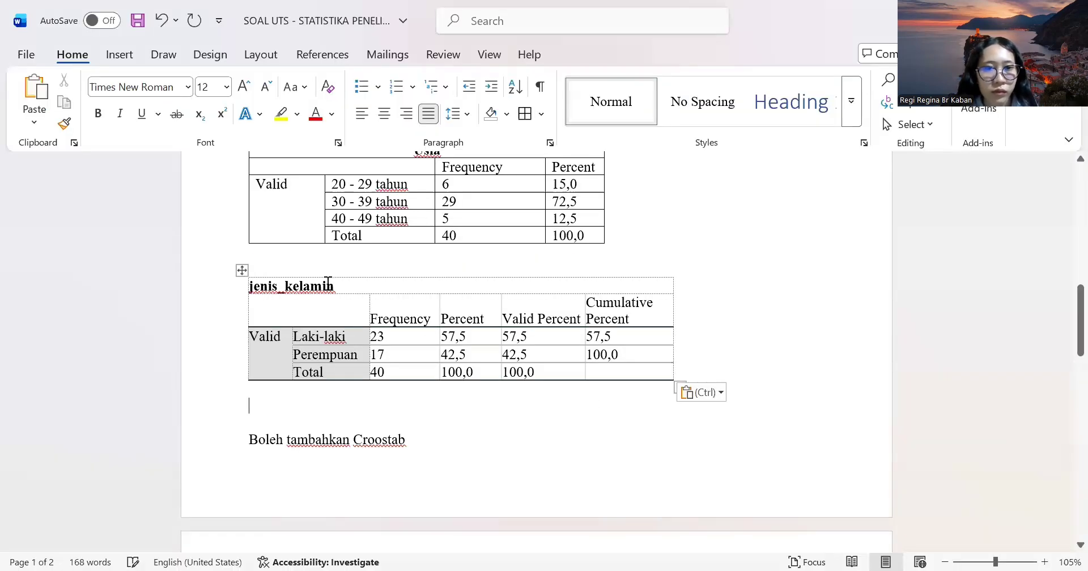
Delete the Valid Percent and Cumulative Percent cells from the jenis_kelamin table, shifting cells left, and narrow its title row to match the remaining columns.
mouse_move(345, 293)
mouse_down()
mouse_move(485, 332)
mouse_move(346, 281)
mouse_up()
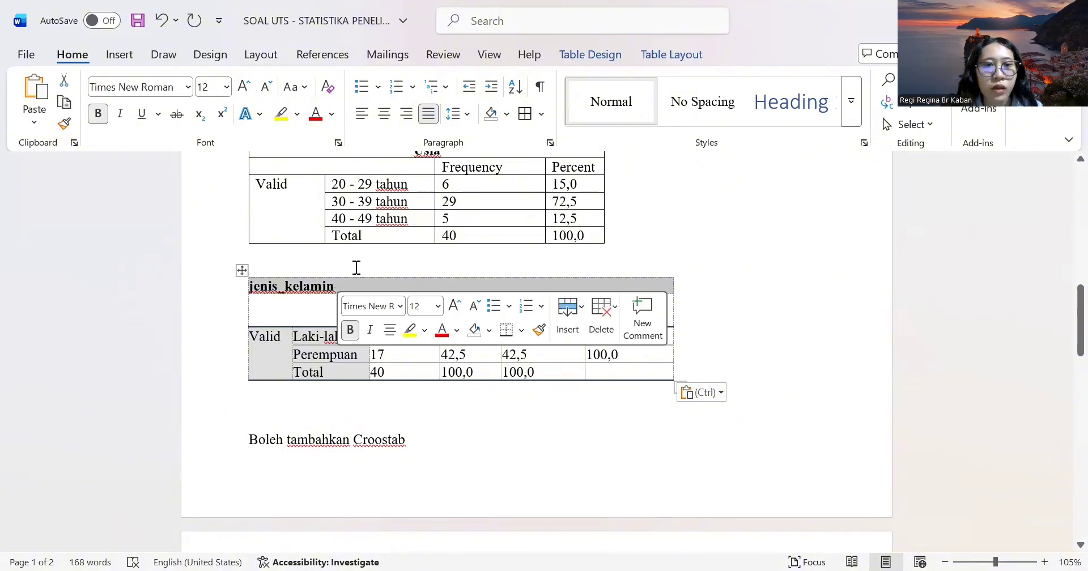
click(753, 389)
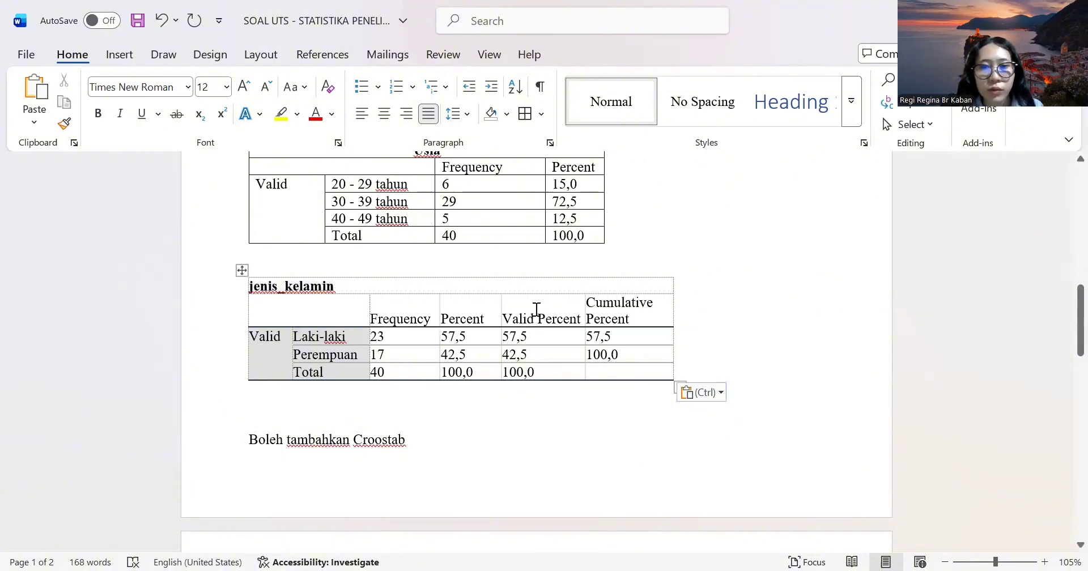
drag(536, 308, 656, 383)
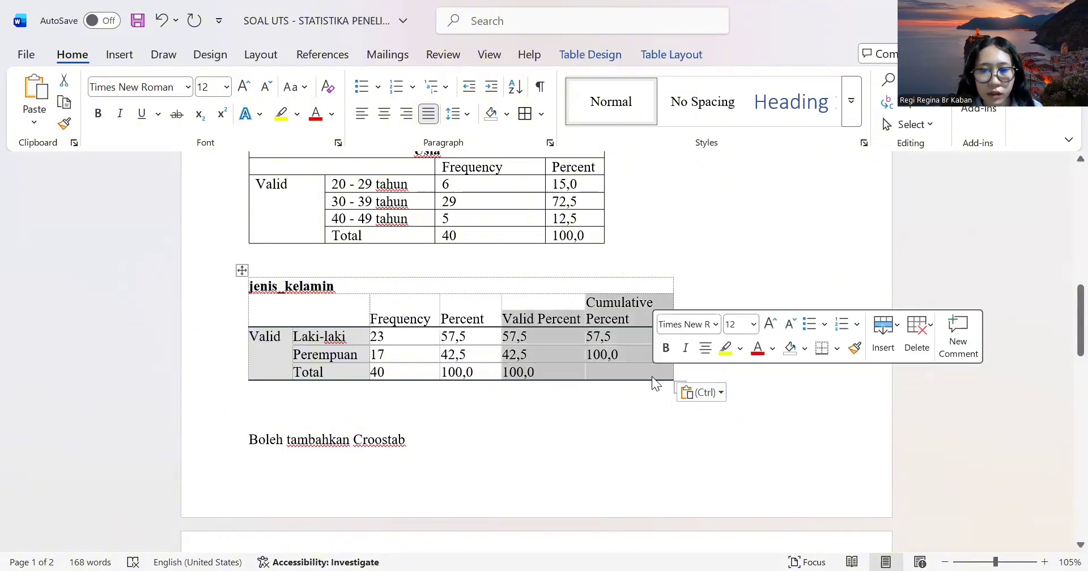
click(919, 329)
click(936, 381)
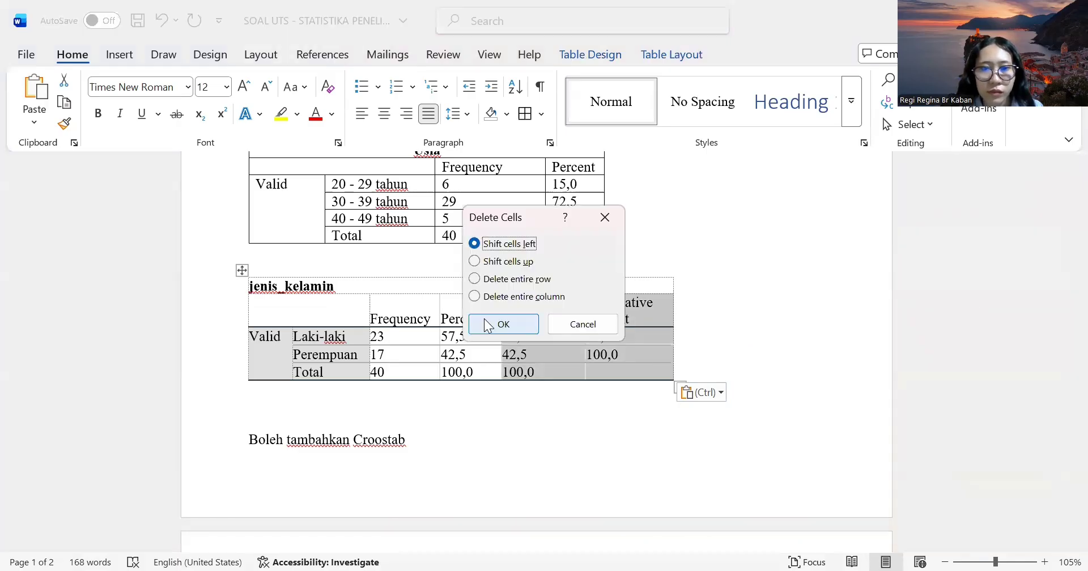
click(484, 318)
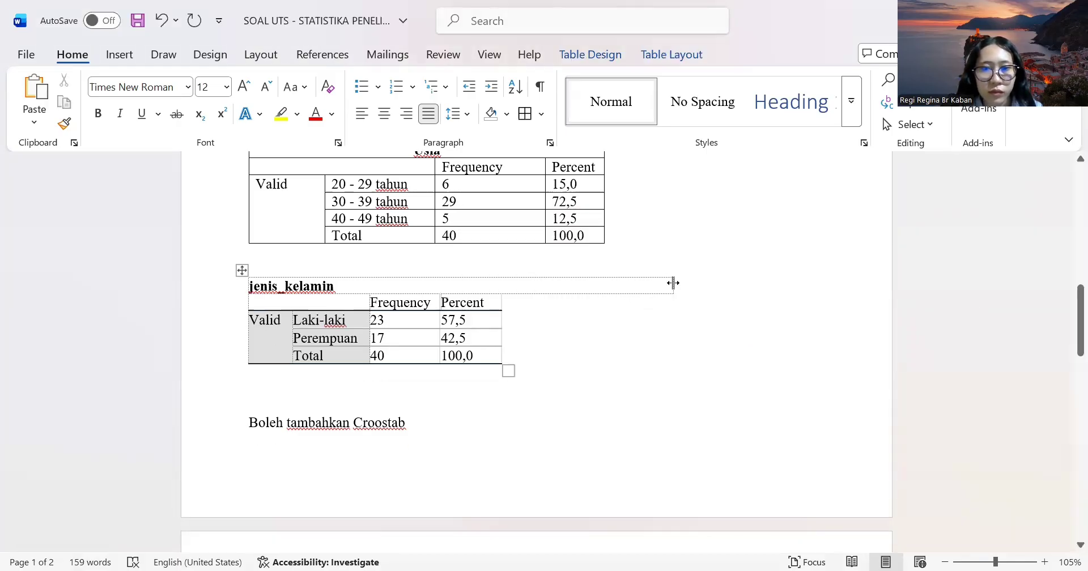
drag(673, 287, 513, 323)
Insert an empty table with four columns and five rows below the jenis_kelamin table.
click(381, 389)
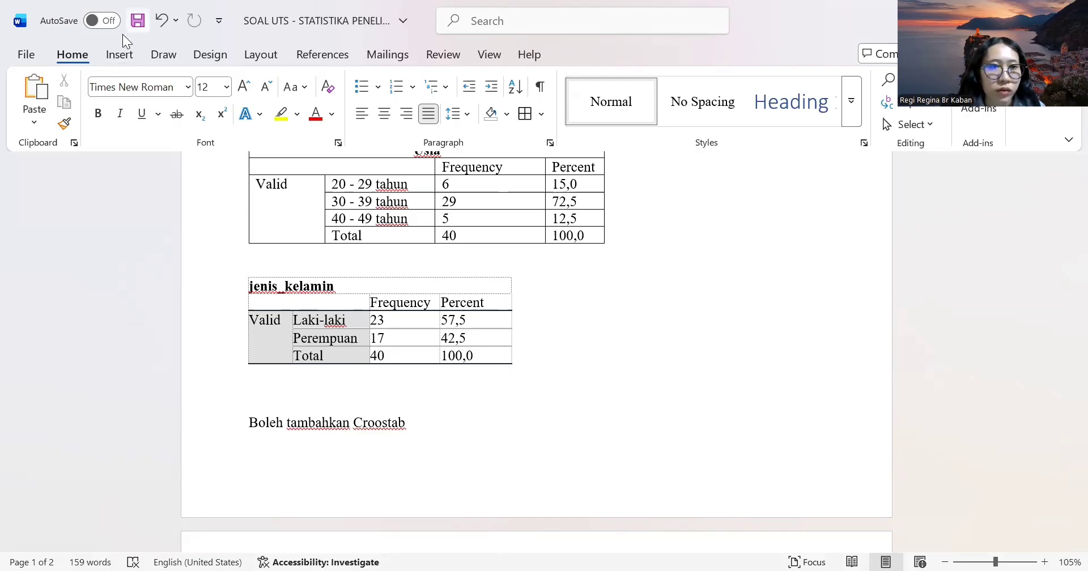
click(118, 56)
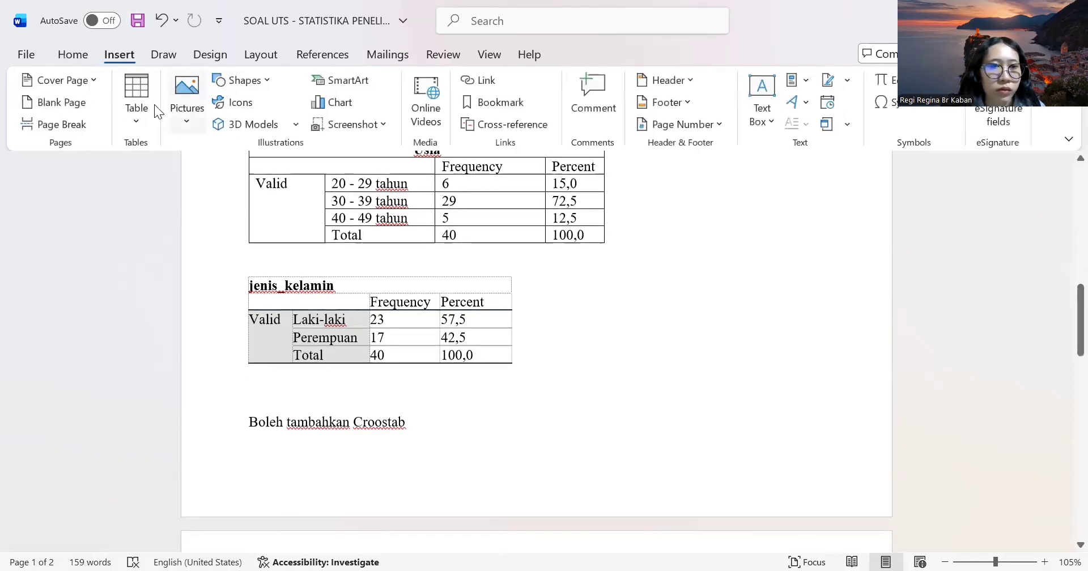
click(127, 105)
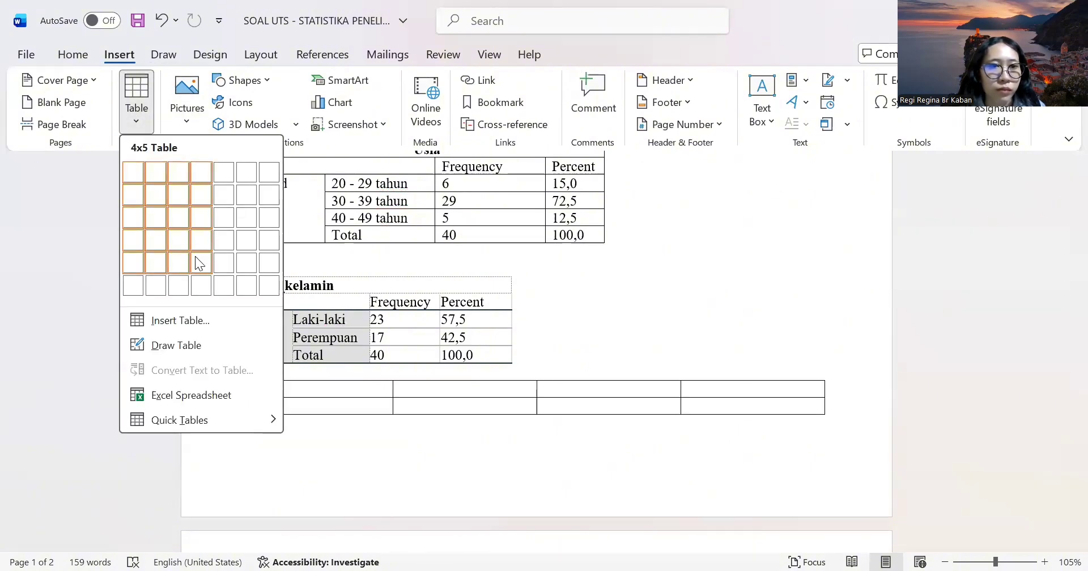
click(196, 270)
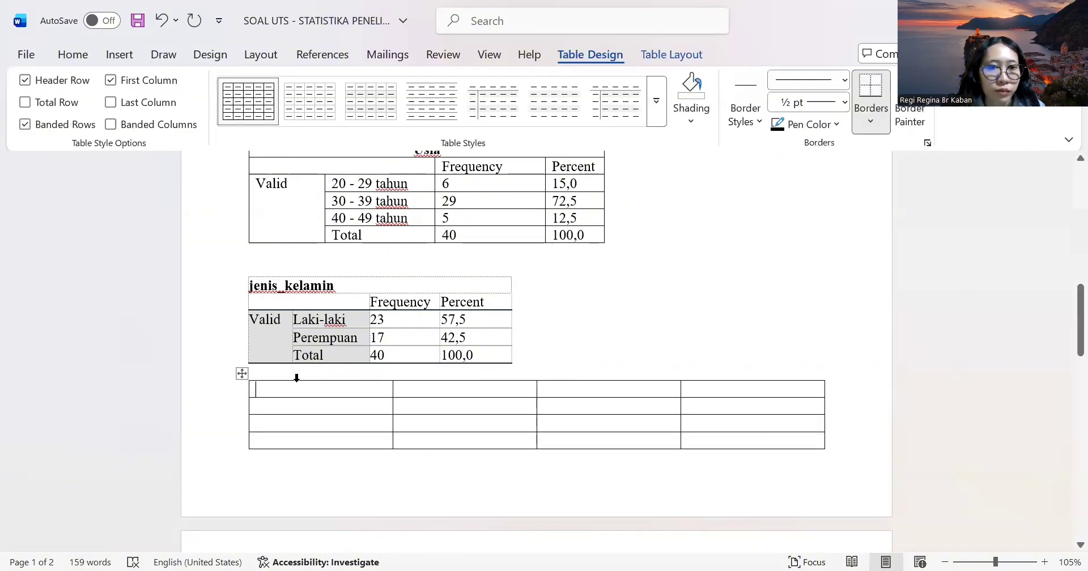
Merge all cells of the new table's first row, and merge the first two cells of its second row.
drag(301, 388, 692, 385)
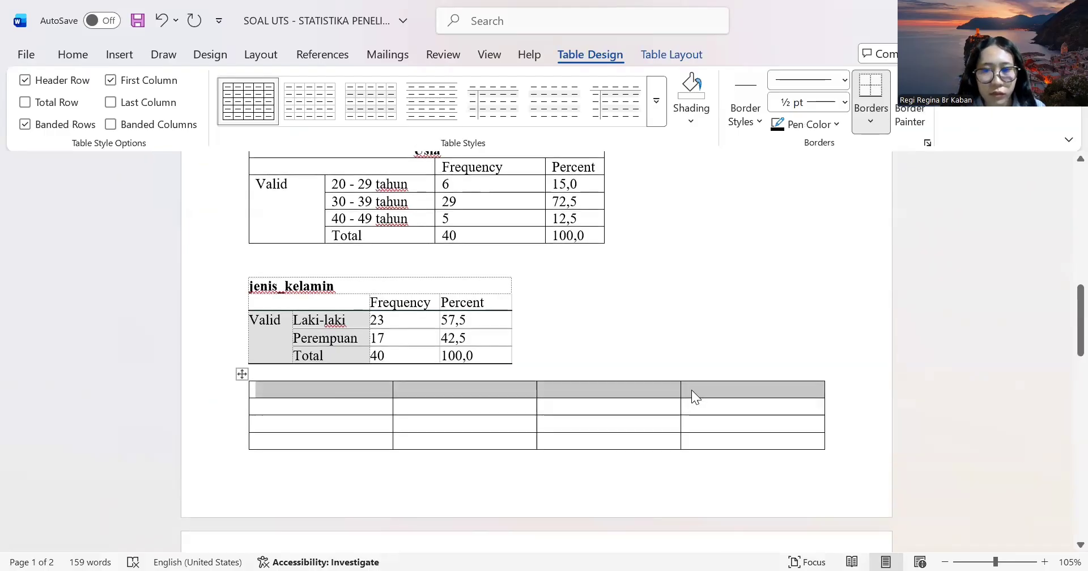
right_click(692, 390)
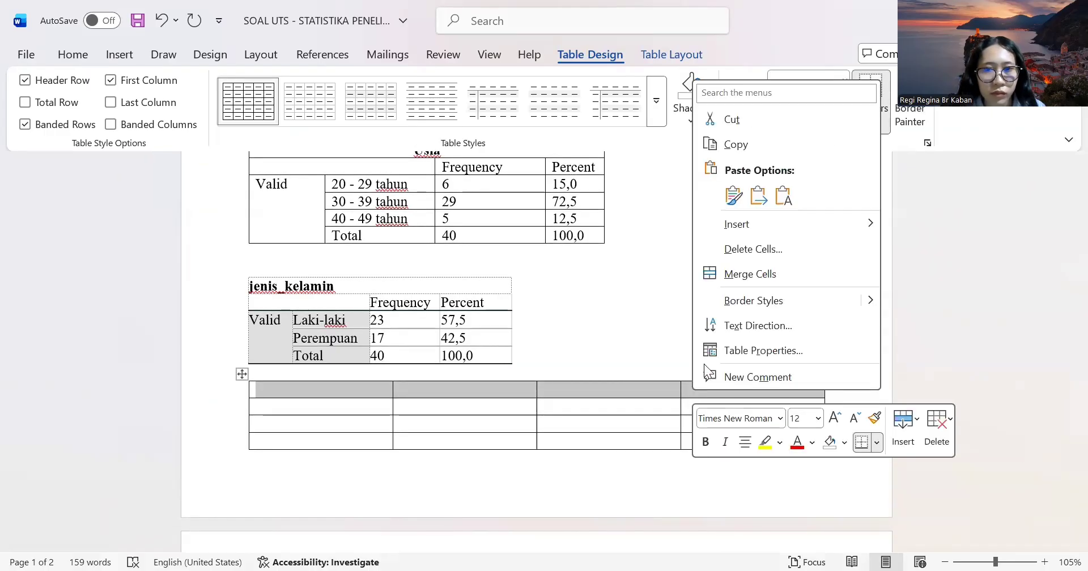
click(746, 276)
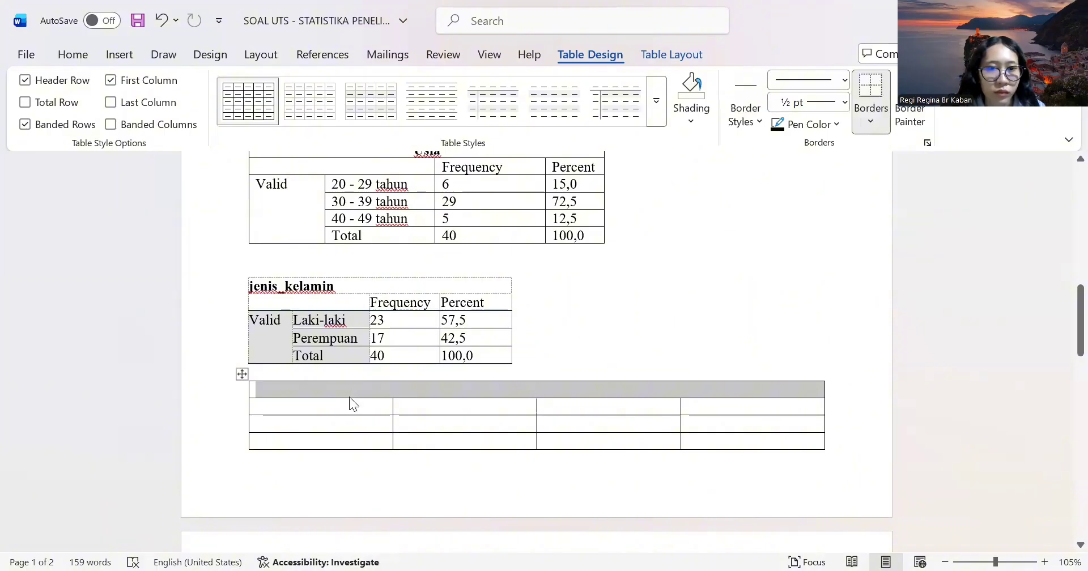
drag(287, 408, 432, 409)
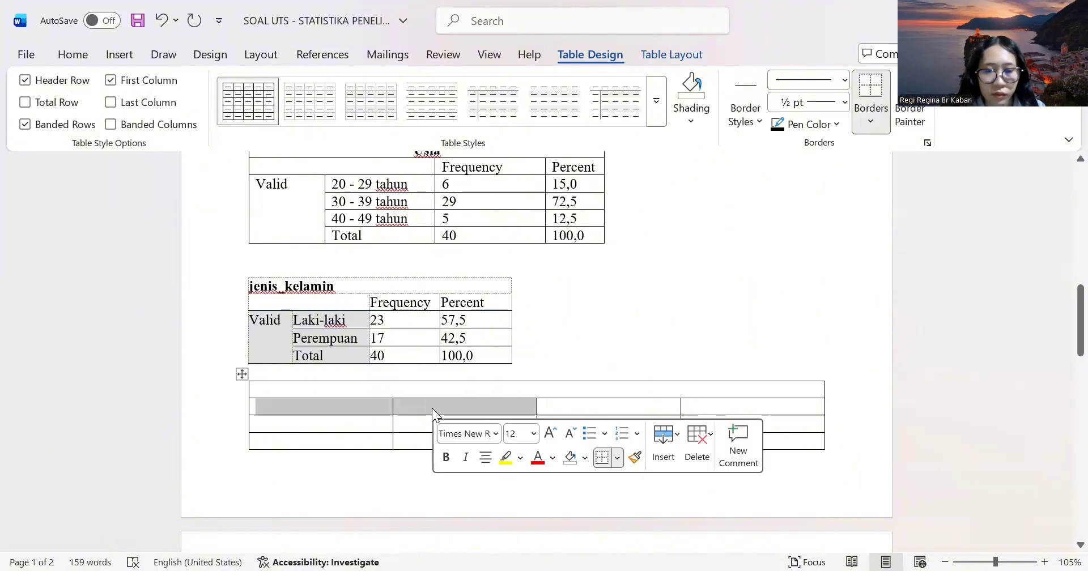
right_click(431, 408)
click(485, 293)
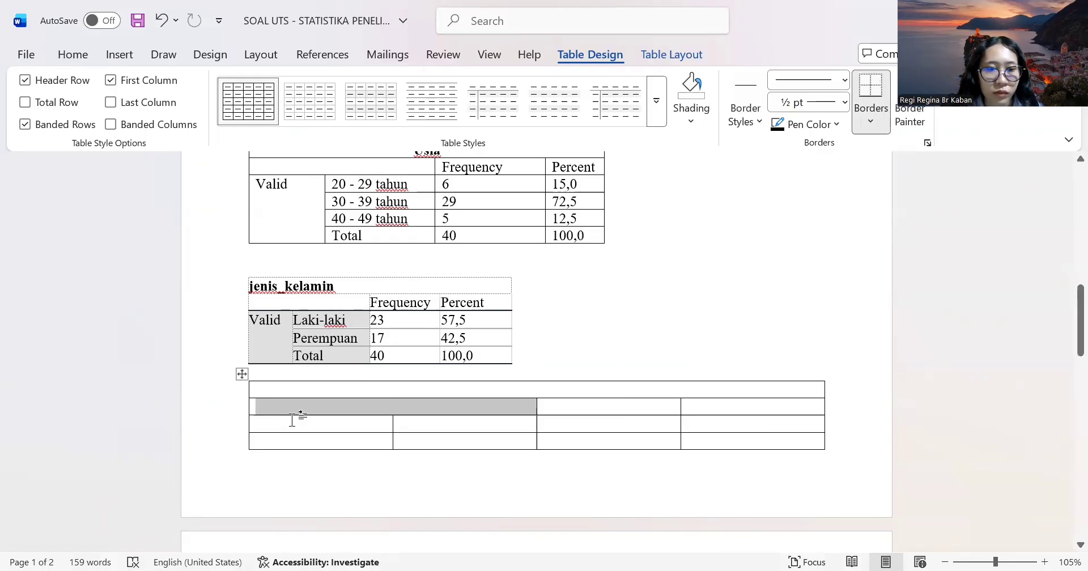
Merge the first-column cells of the new table's last three rows into one cell.
drag(291, 420, 333, 505)
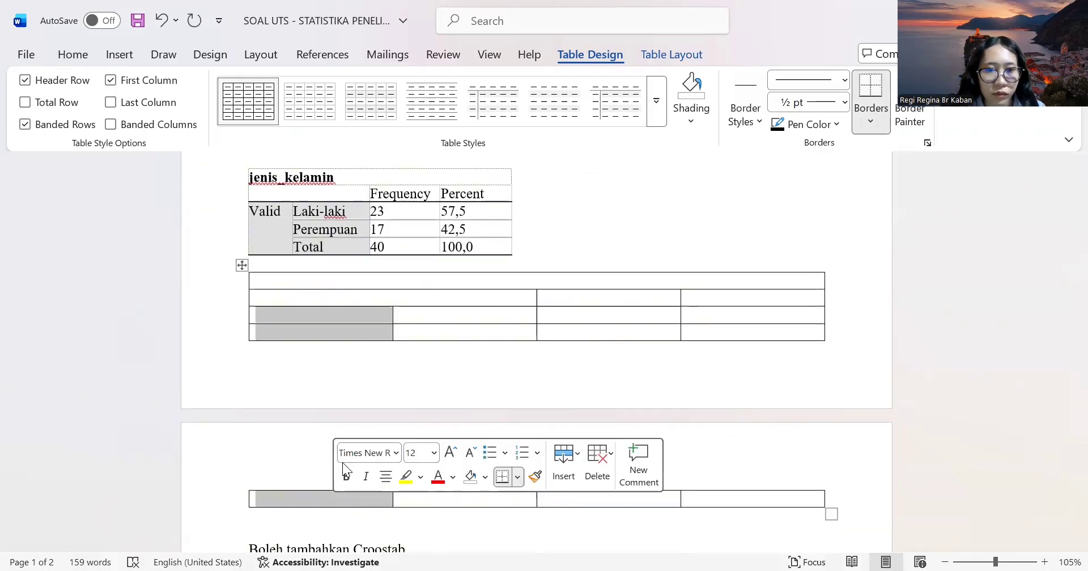
right_click(367, 327)
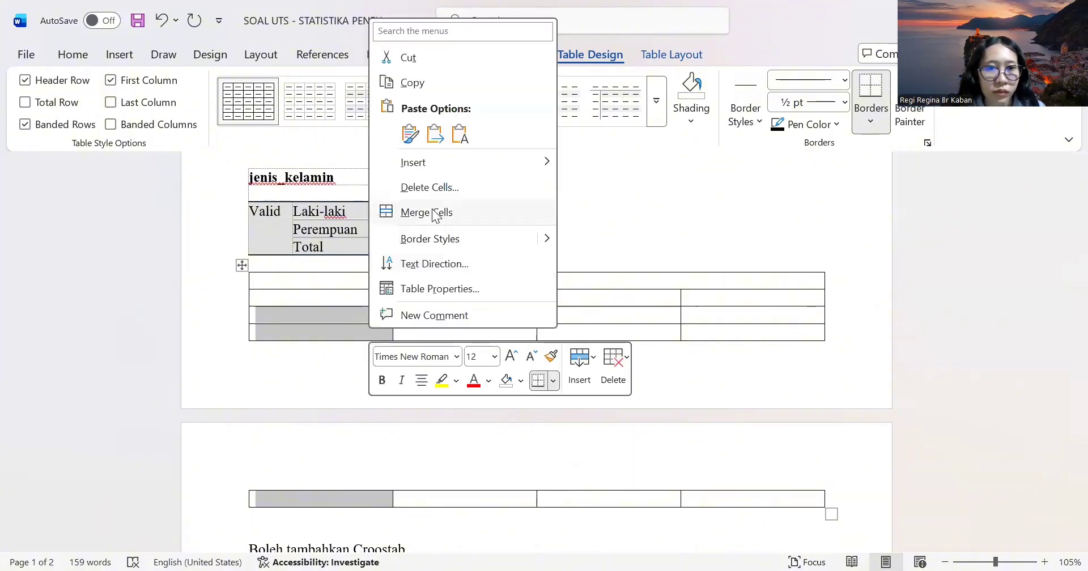
click(435, 213)
Enter the title Jenis_Kelamin in the merged first row of the new table.
click(390, 281)
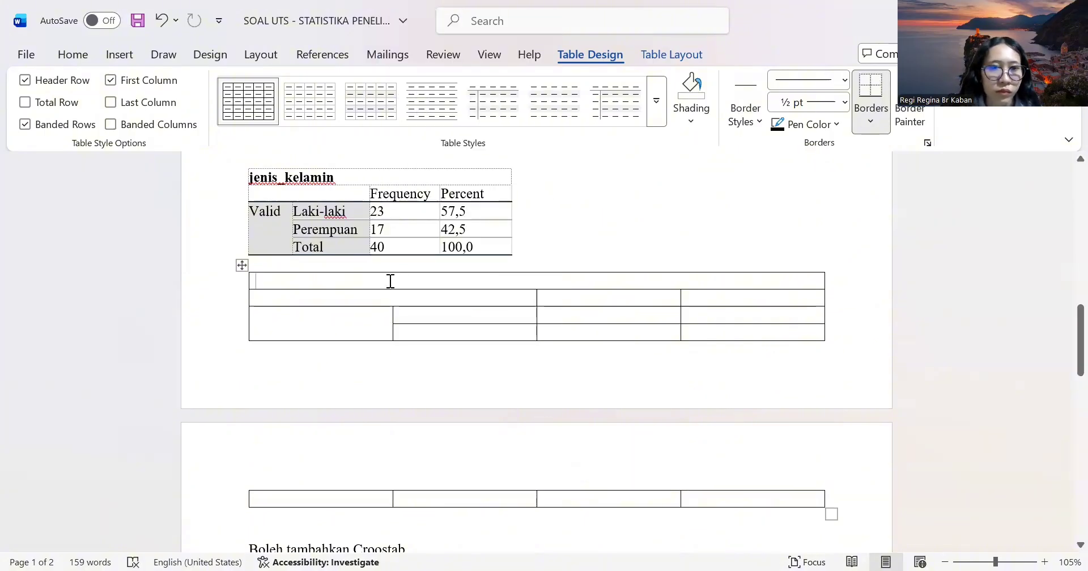
text(J)
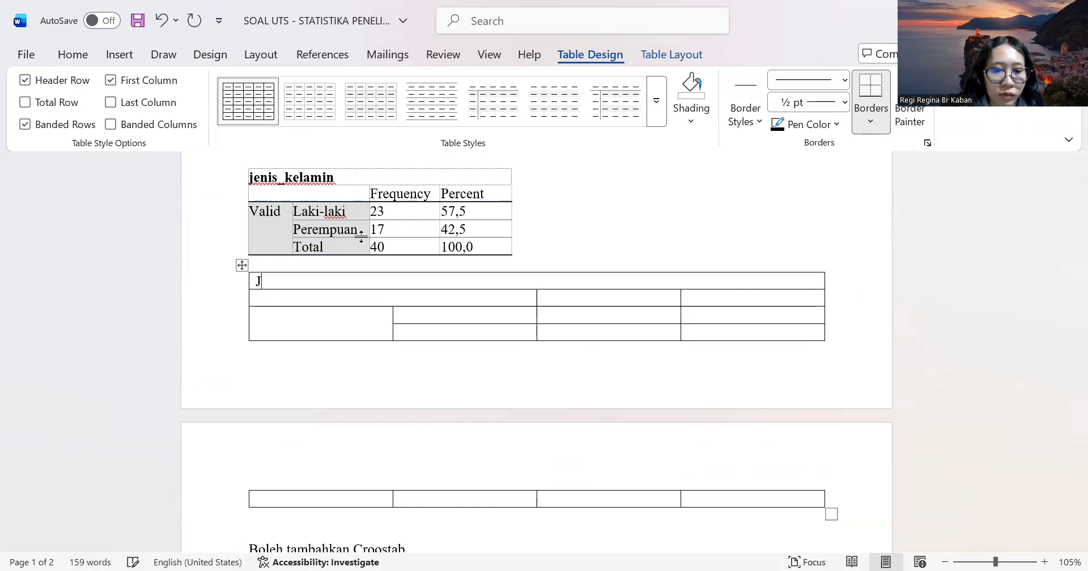
text(enis )
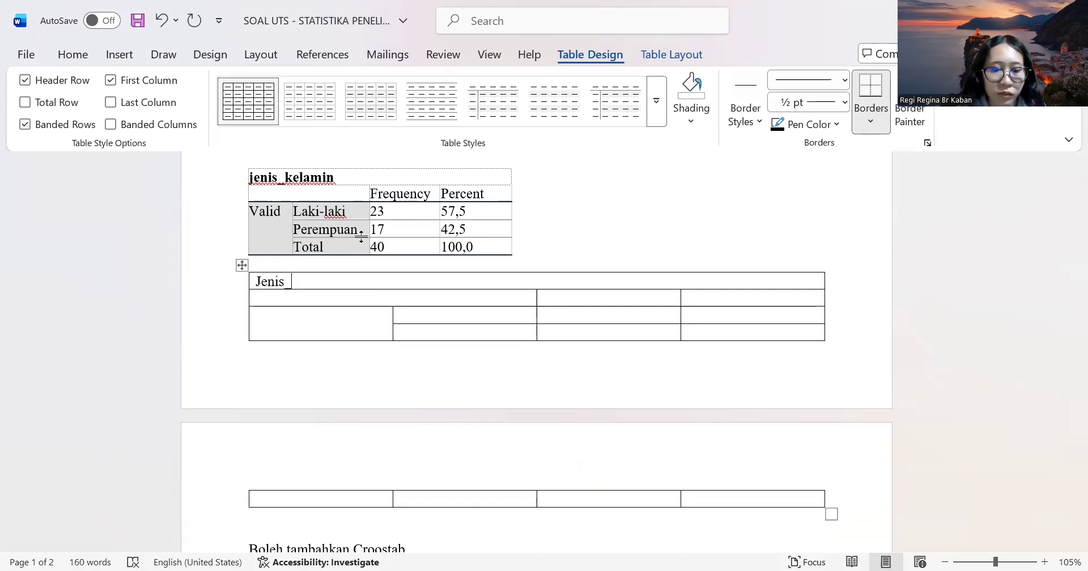
text(Kelamin)
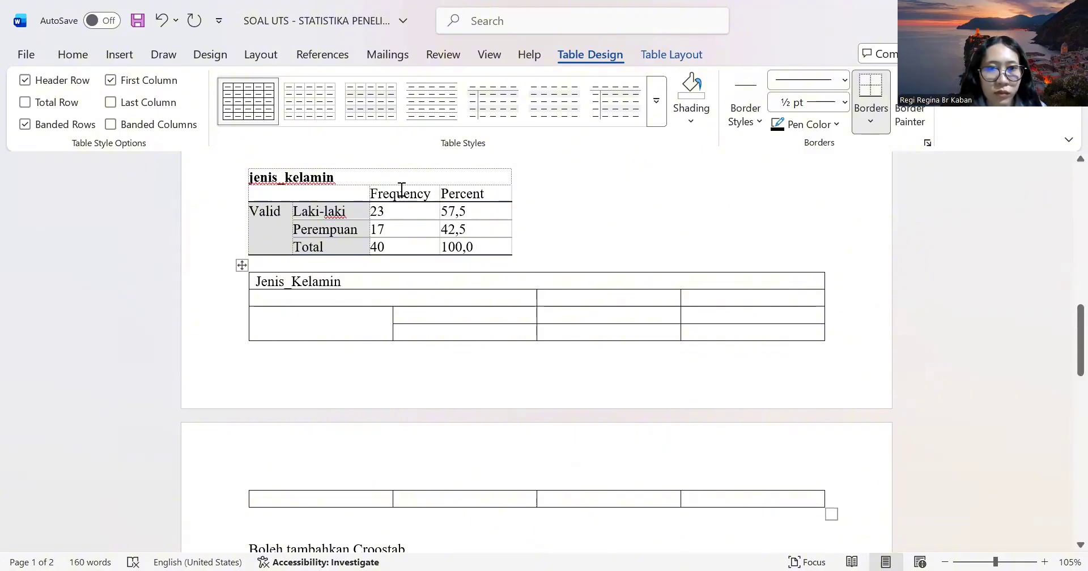
Copy the Frequency and Percent headers from the original jenis_kelamin table into the new table's second row.
drag(402, 189, 470, 195)
key(ctrl+c)
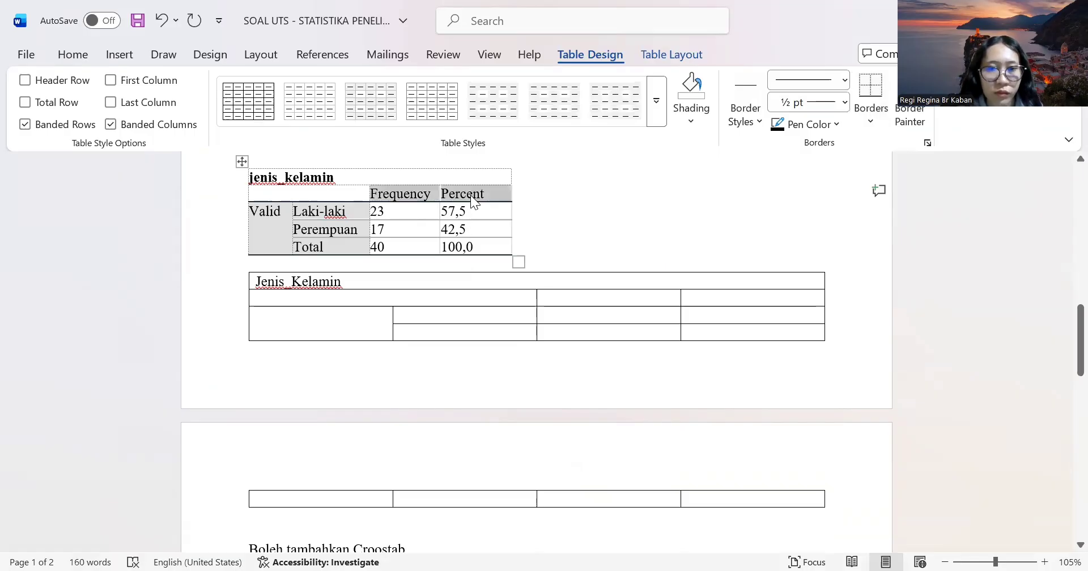
click(565, 293)
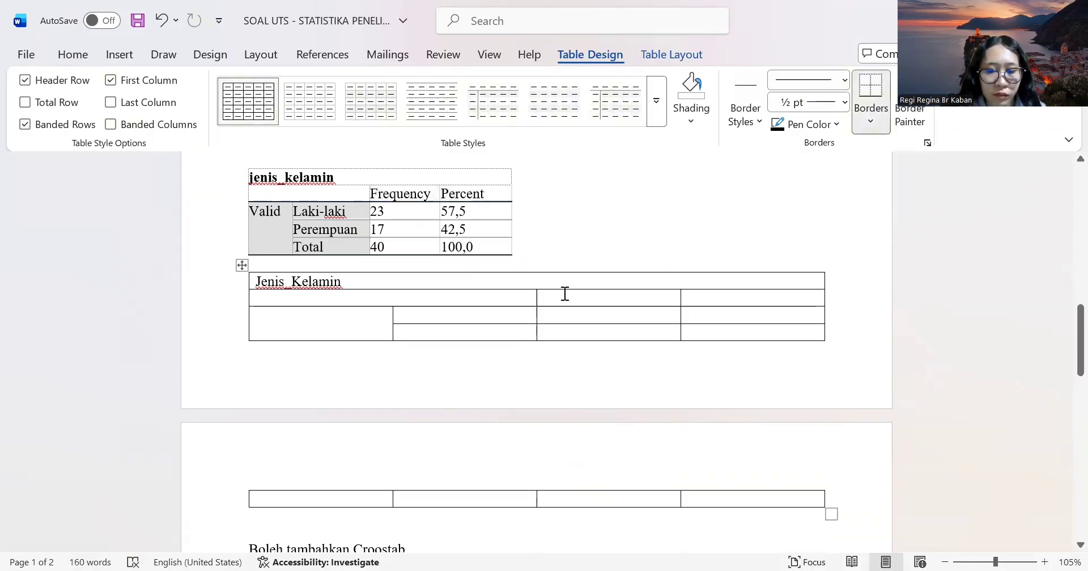
key(ctrl+v)
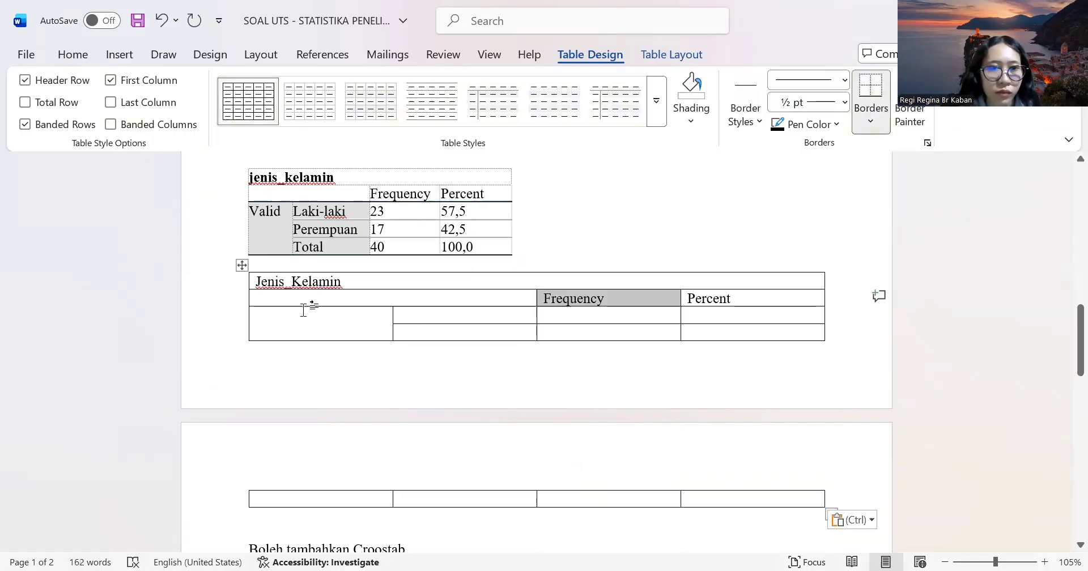
Try to paste the original table's whole Valid block into the new table's merged first-column cell, and undo the paste.
drag(260, 212, 484, 262)
key(ctrl+c)
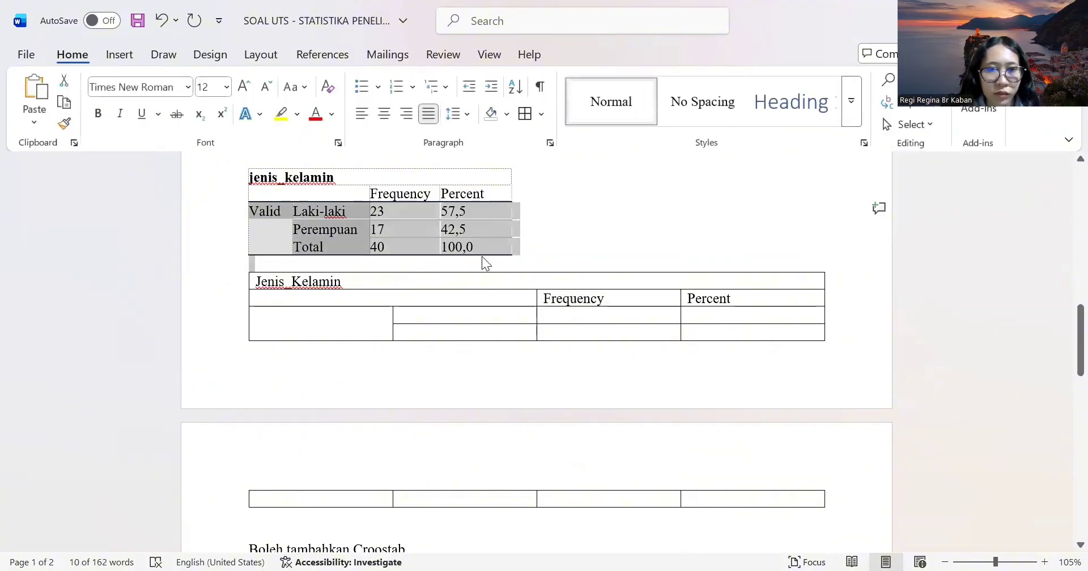
click(359, 335)
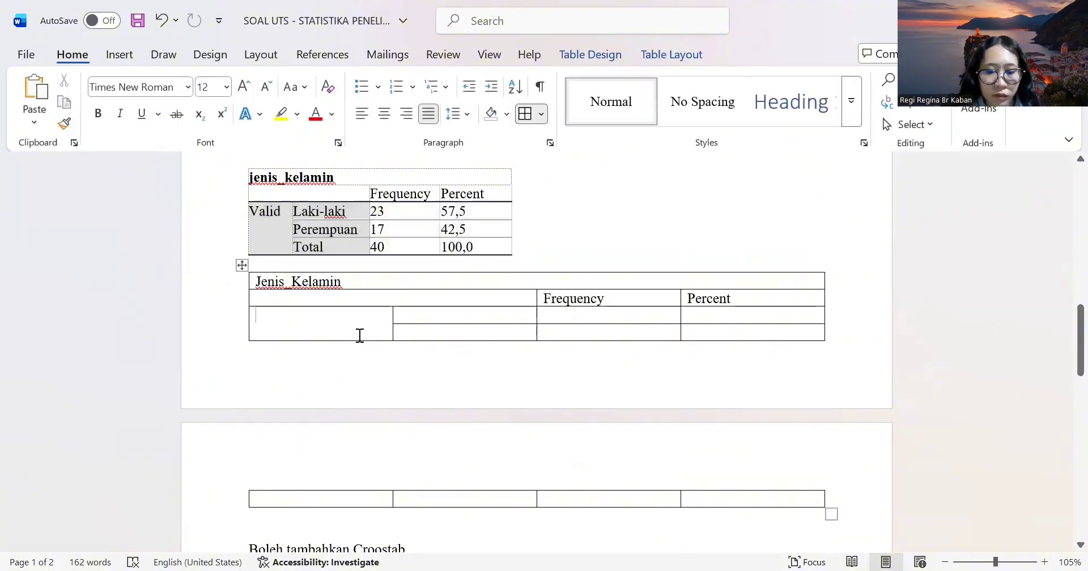
key(ctrl+v)
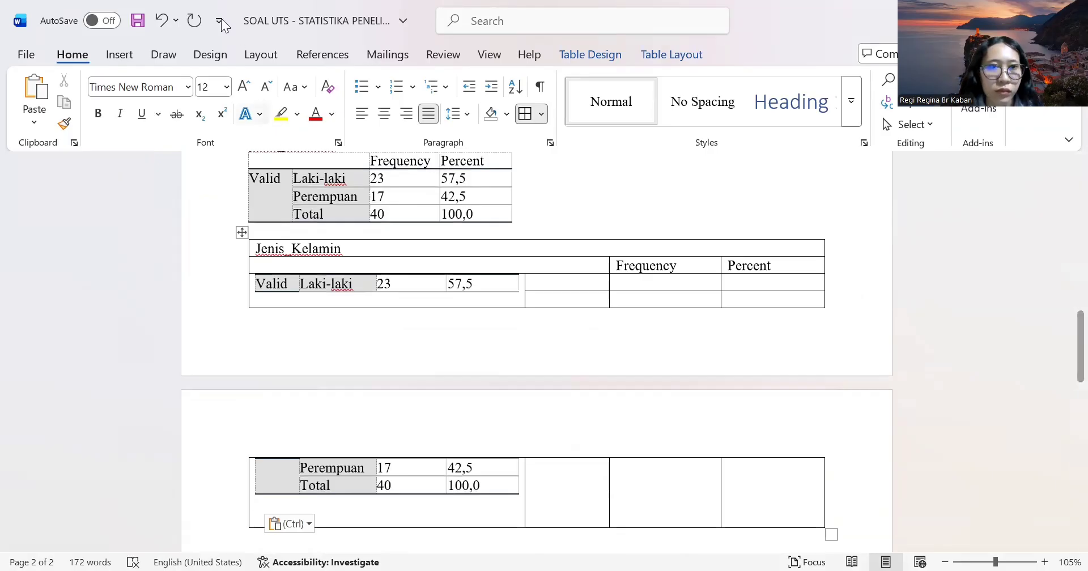
click(158, 18)
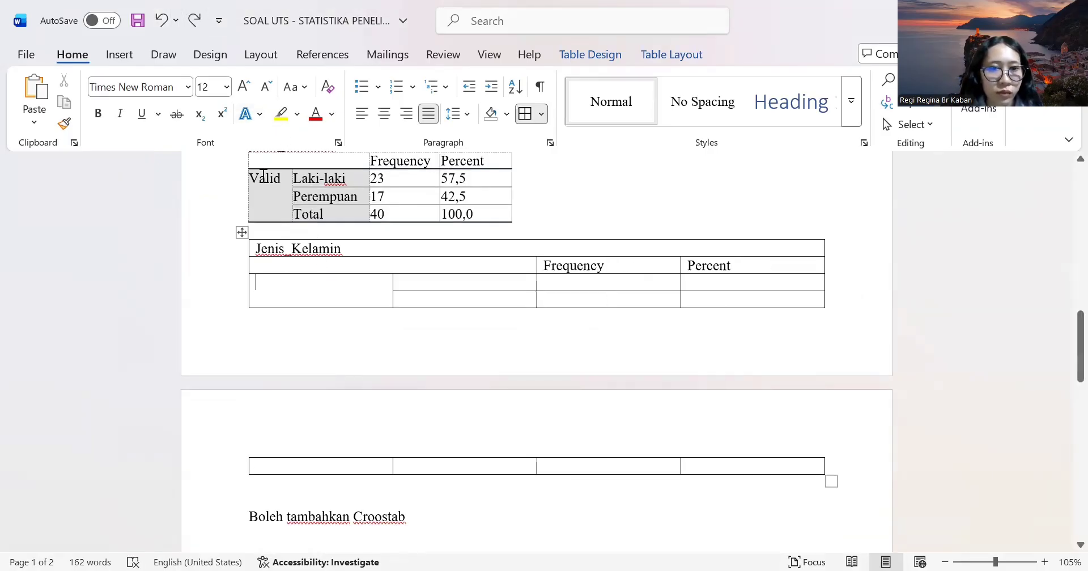
Enter Valid in the merged first-column cell and copy the labels Laki-laki, Perempuan and Total into the second column.
text(Valid)
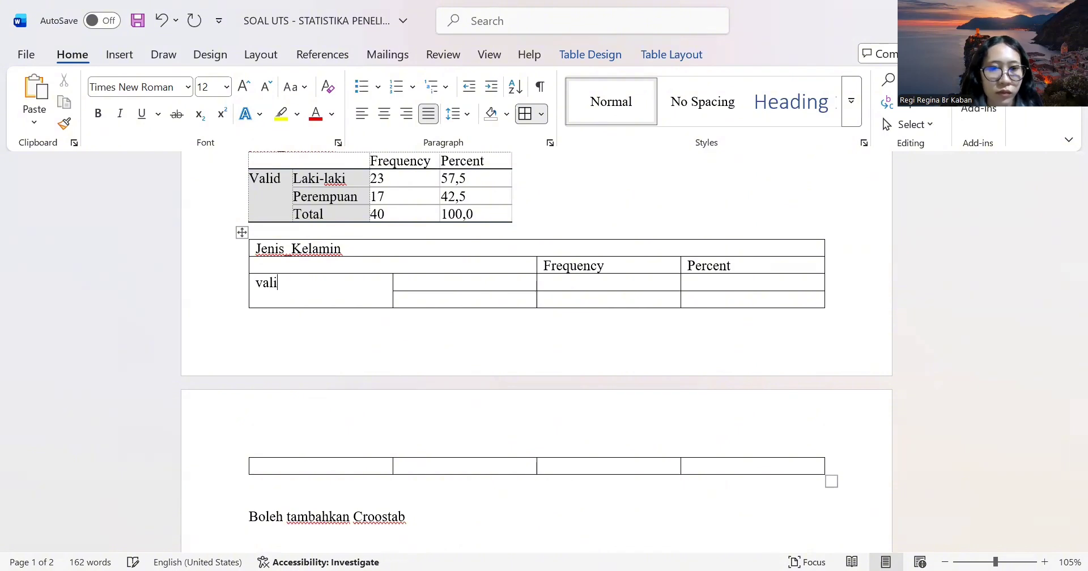
drag(301, 175, 336, 213)
key(ctrl+c)
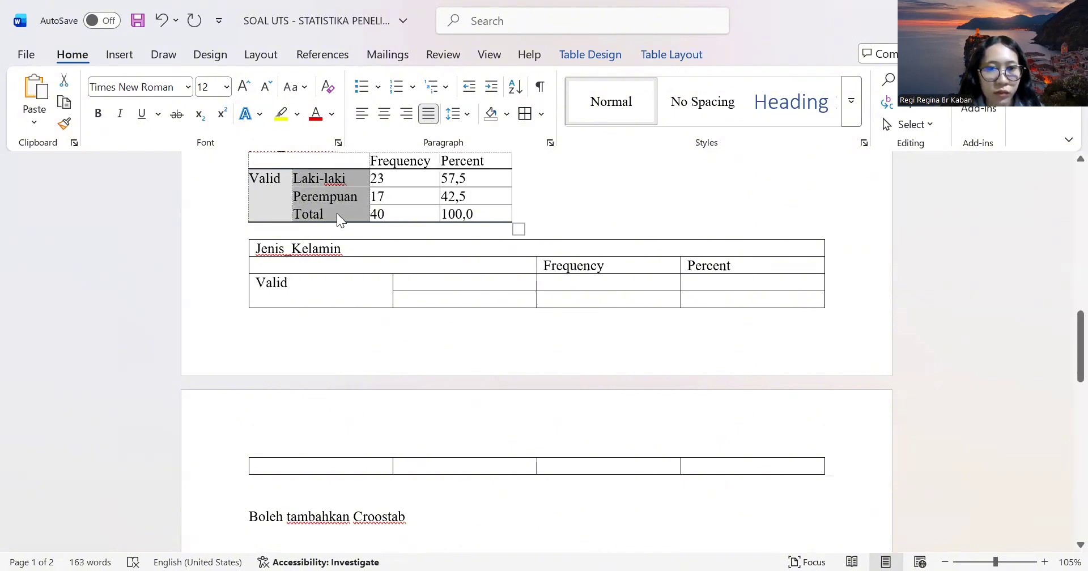
click(420, 279)
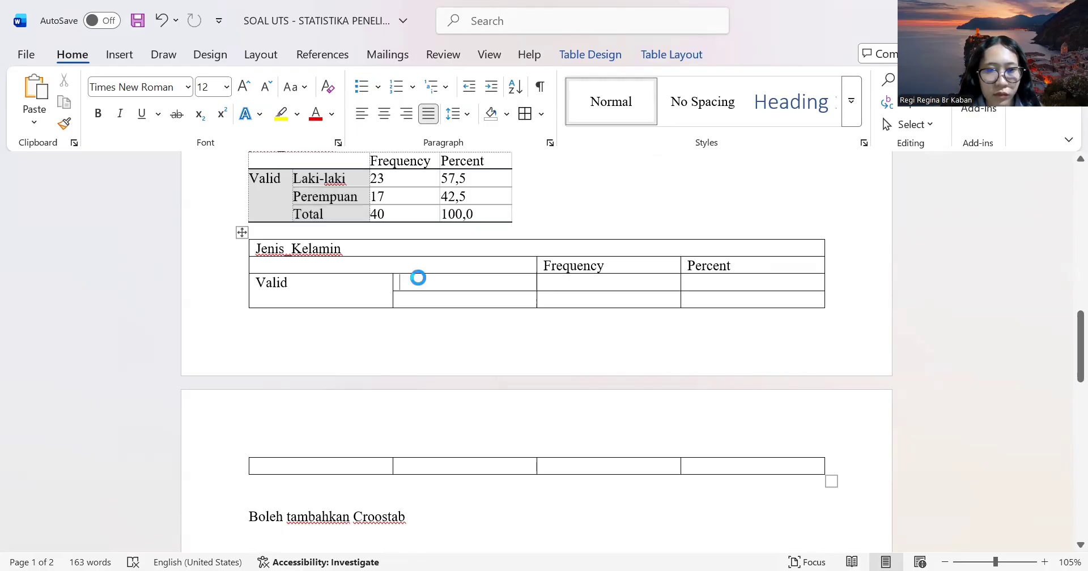
key(ctrl+v)
Copy the frequency and percent values of all three rows from the original table into the new table's last two columns.
drag(379, 178, 492, 218)
key(ctrl+c)
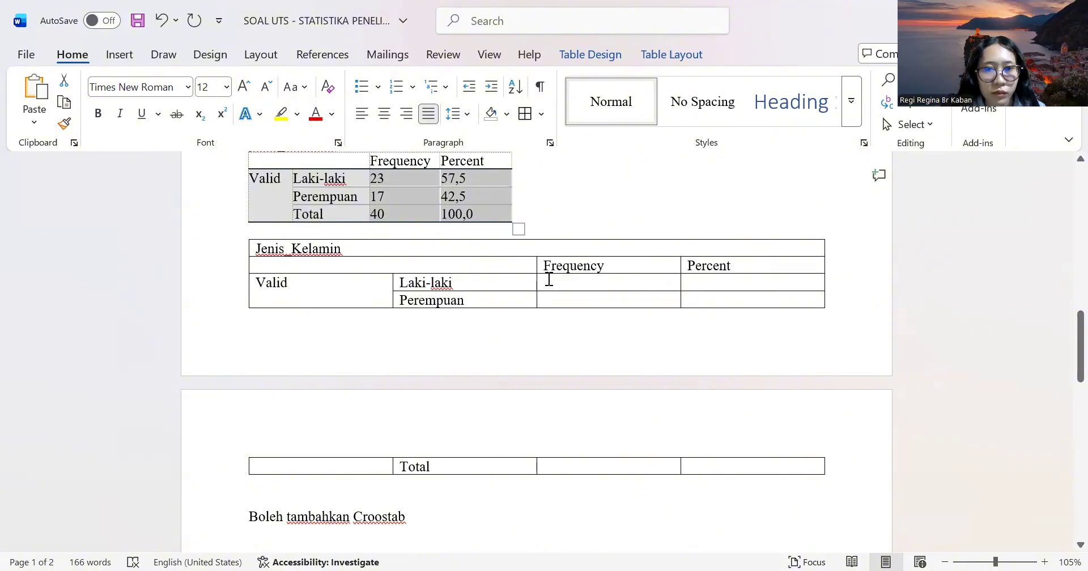
click(549, 279)
key(ctrl+v)
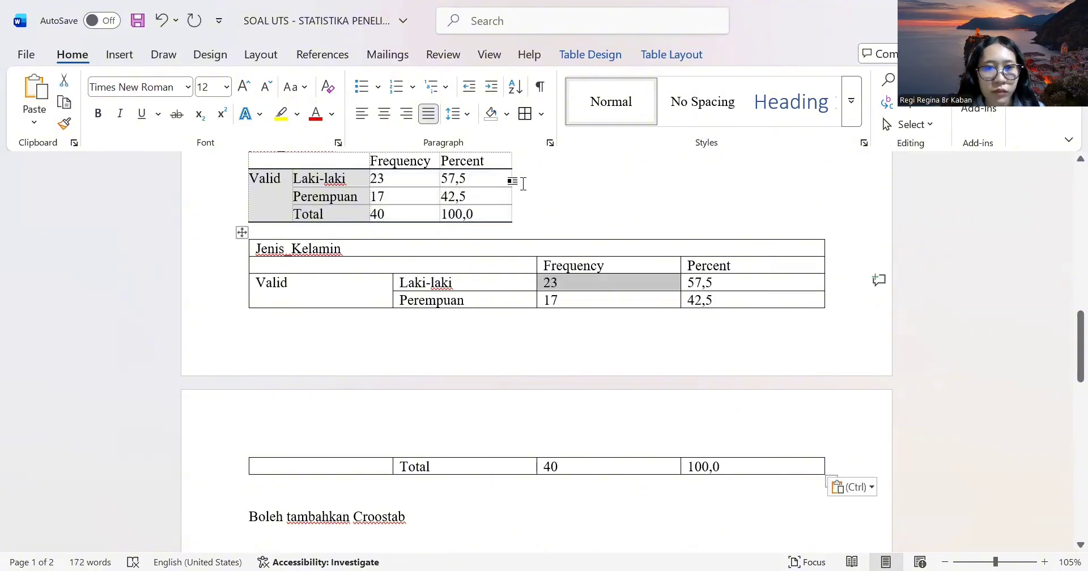
click(526, 213)
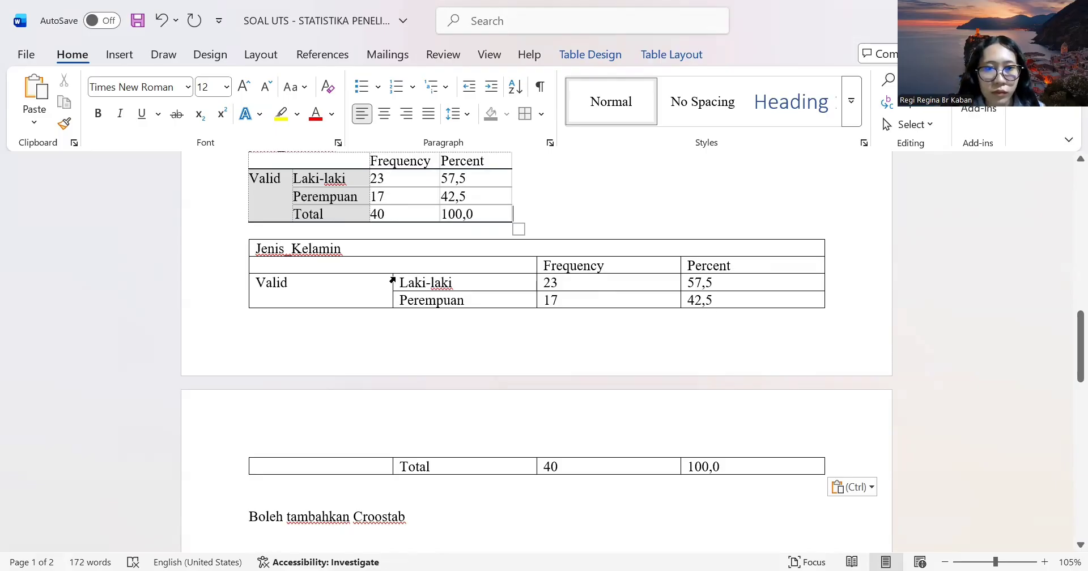
Add blank lines below the usia table until both jenis_kelamin tables start on the next page.
scroll(569, 208, up, 3)
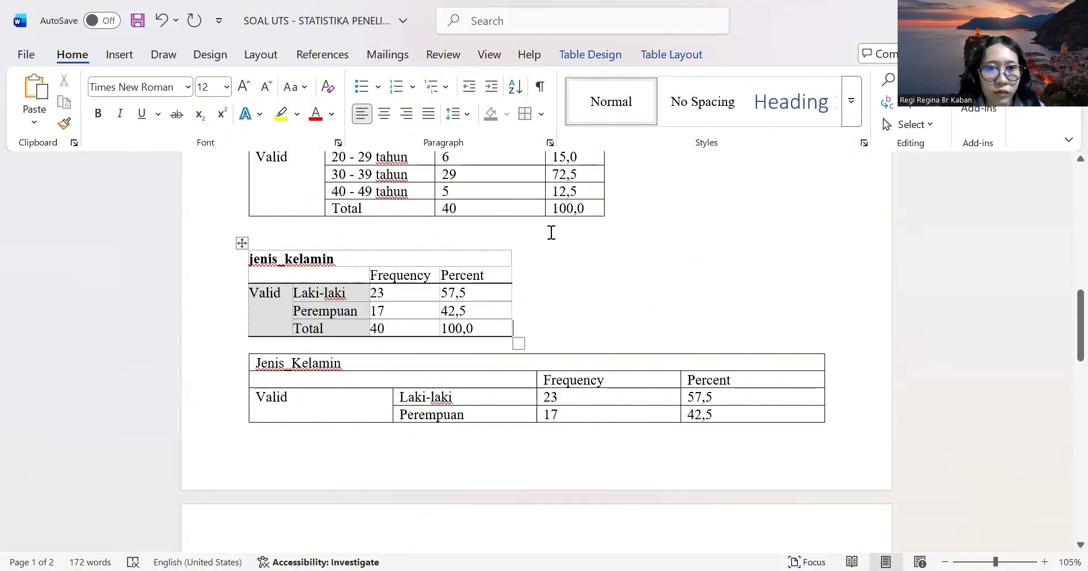
click(545, 232)
key(Return)
key(Return)
key(Return)
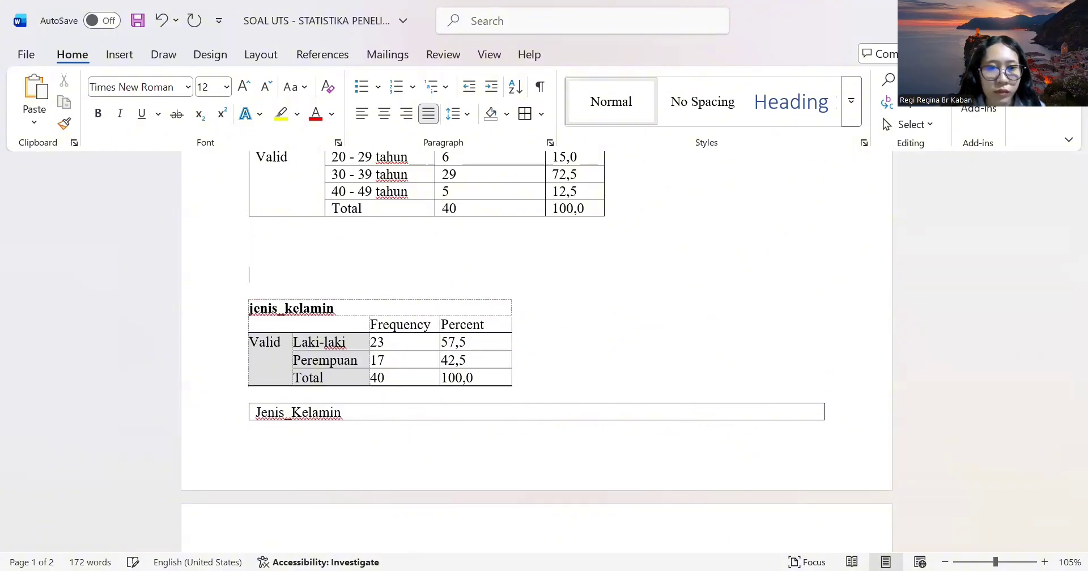
key(Return)
key(Return)
key(Return)
key(Return)
key(Return)
key(Return)
key(Return)
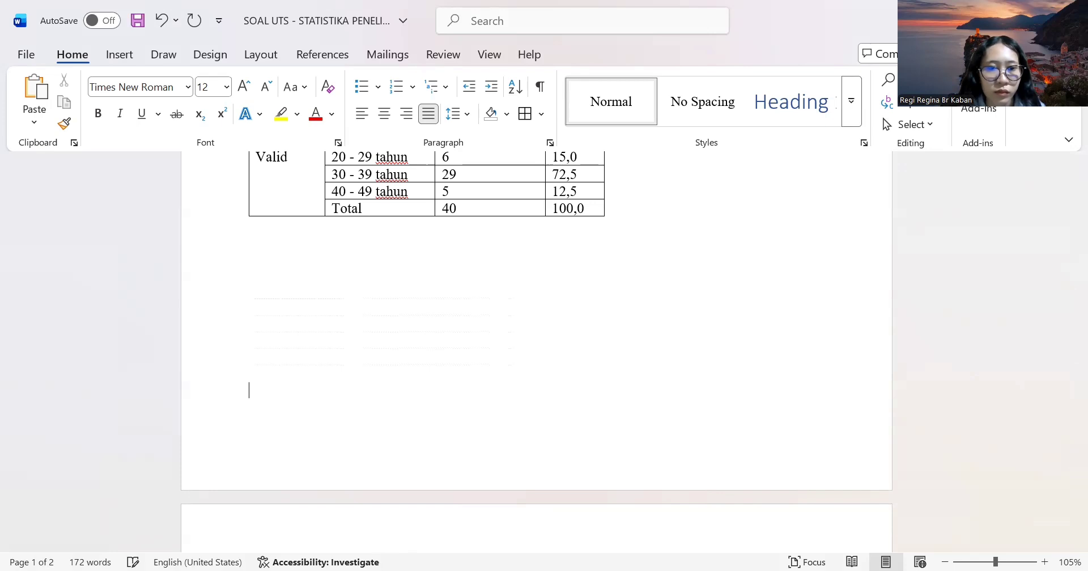
scroll(580, 227, down, 7)
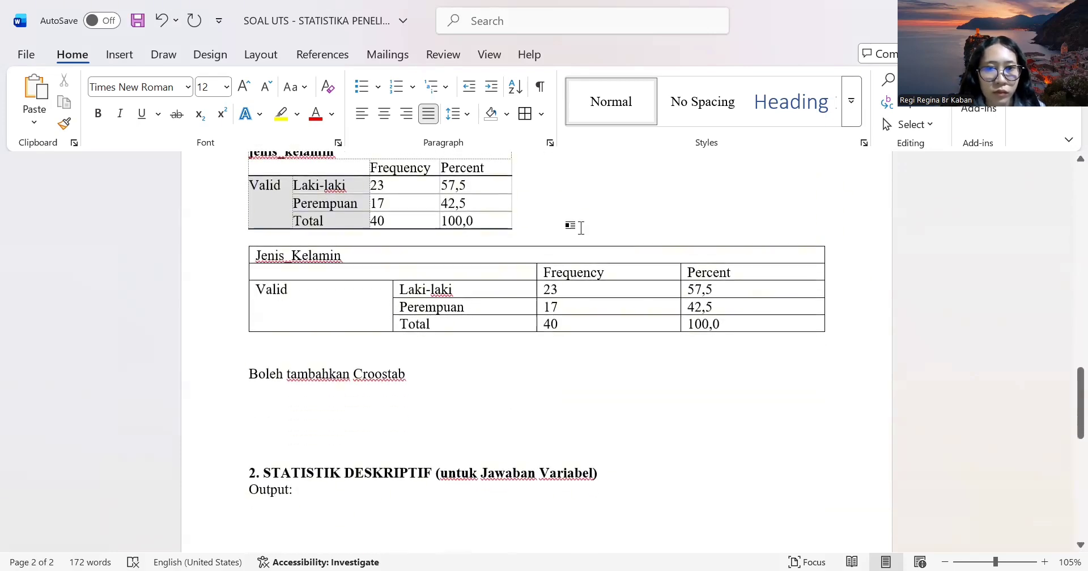
Try to add a line after the original jenis_kelamin table's Total row, and undo it.
click(580, 227)
key(Return)
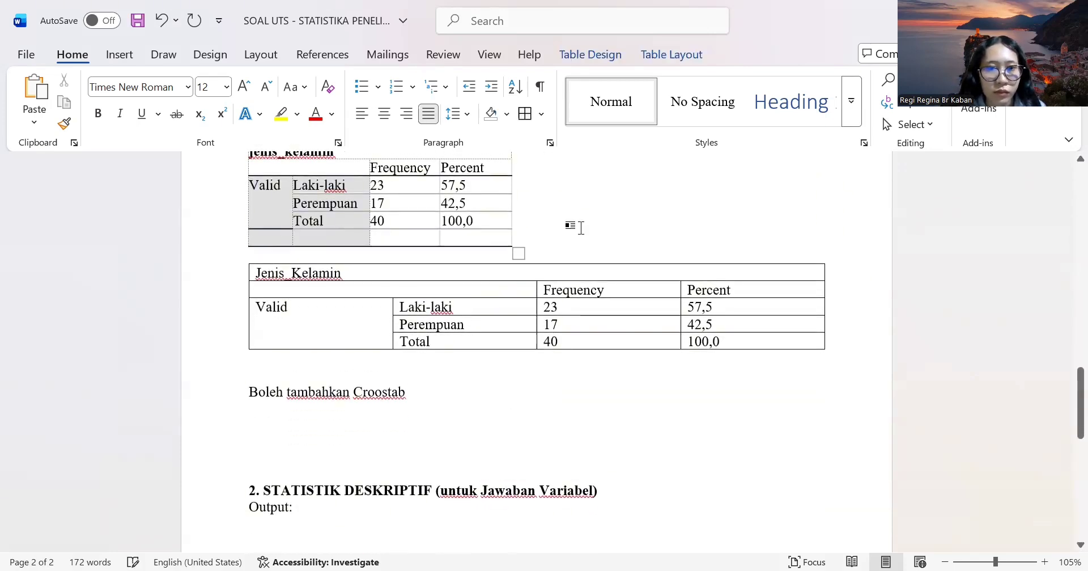
click(162, 23)
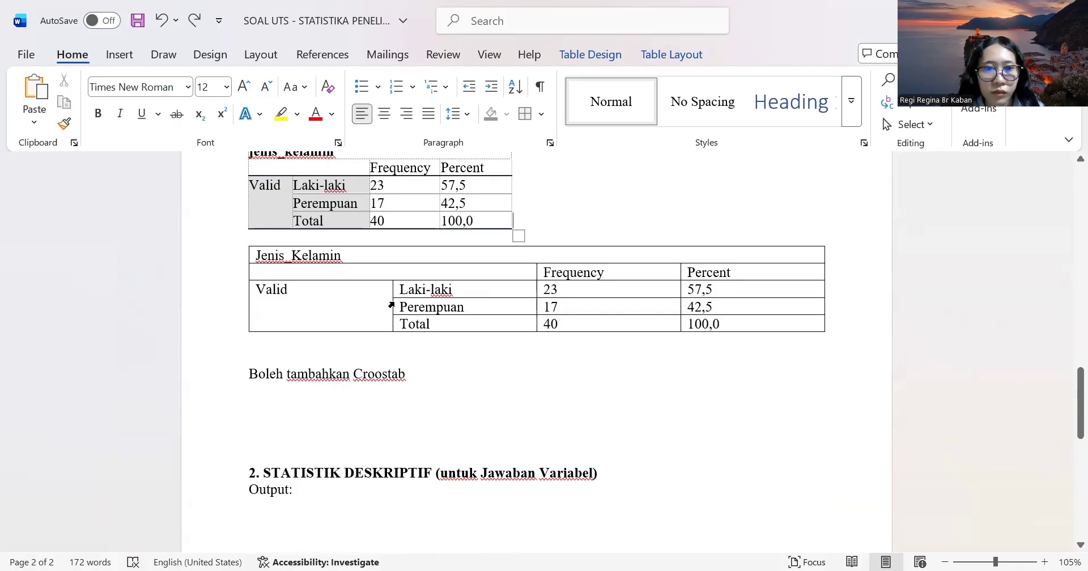
Narrow all four columns of the new Jenis_Kelamin table to fit their contents more closely.
scroll(608, 203, up, 1)
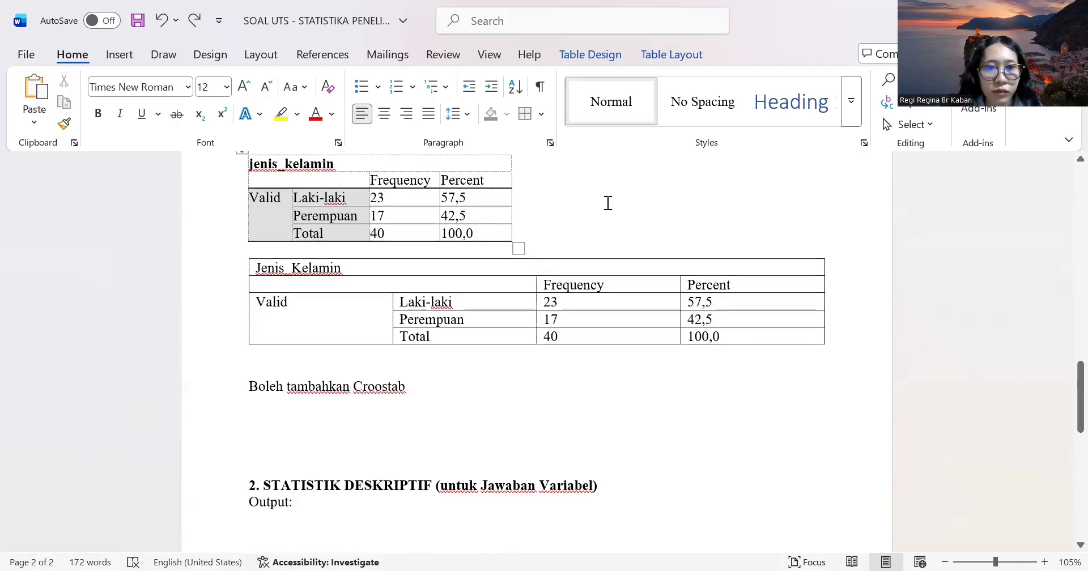
scroll(608, 203, up, 4)
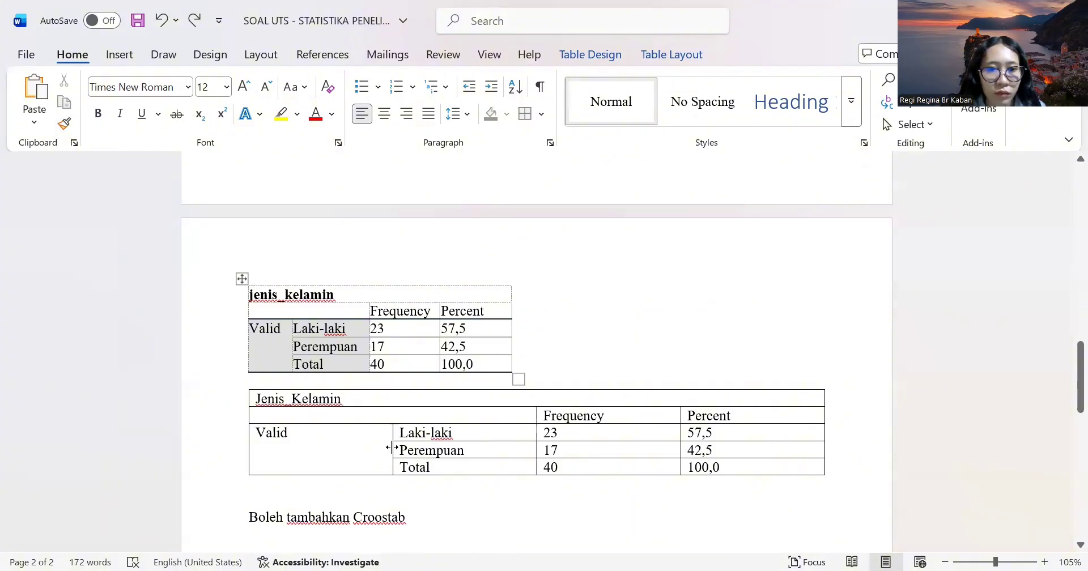
drag(392, 448, 342, 451)
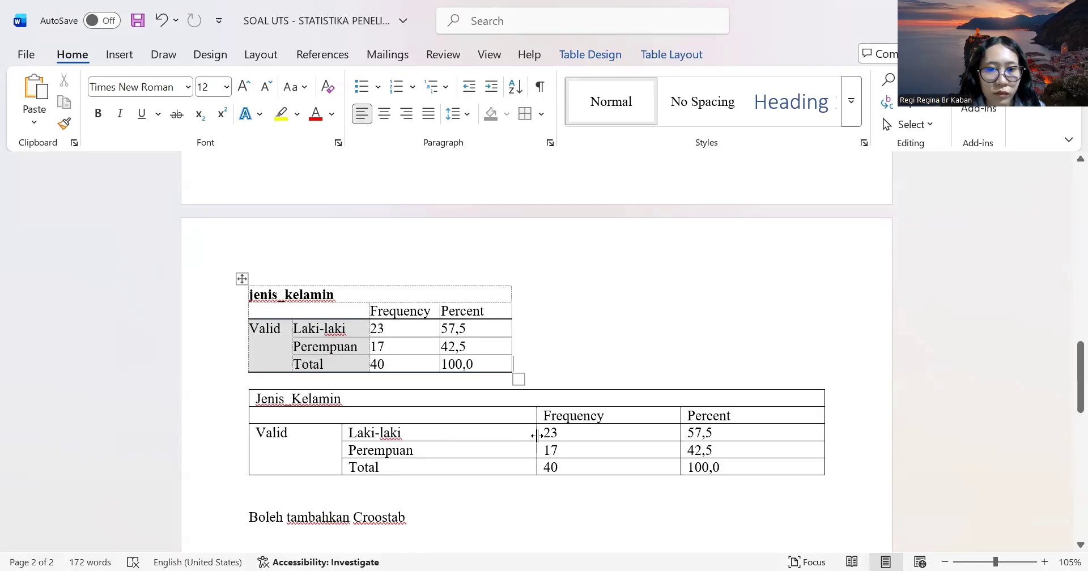
drag(417, 452, 418, 452)
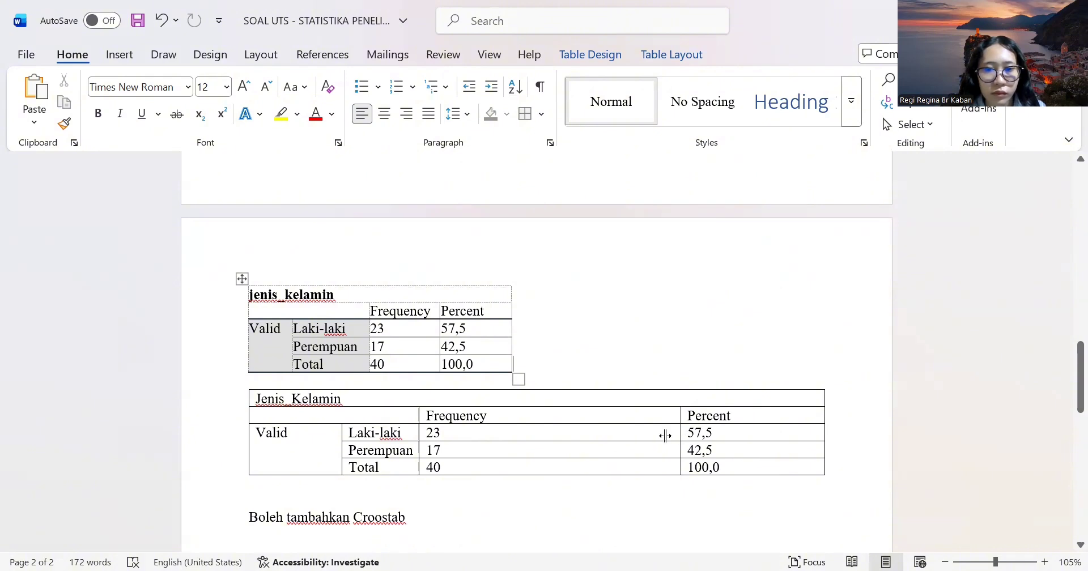
drag(510, 454, 511, 455)
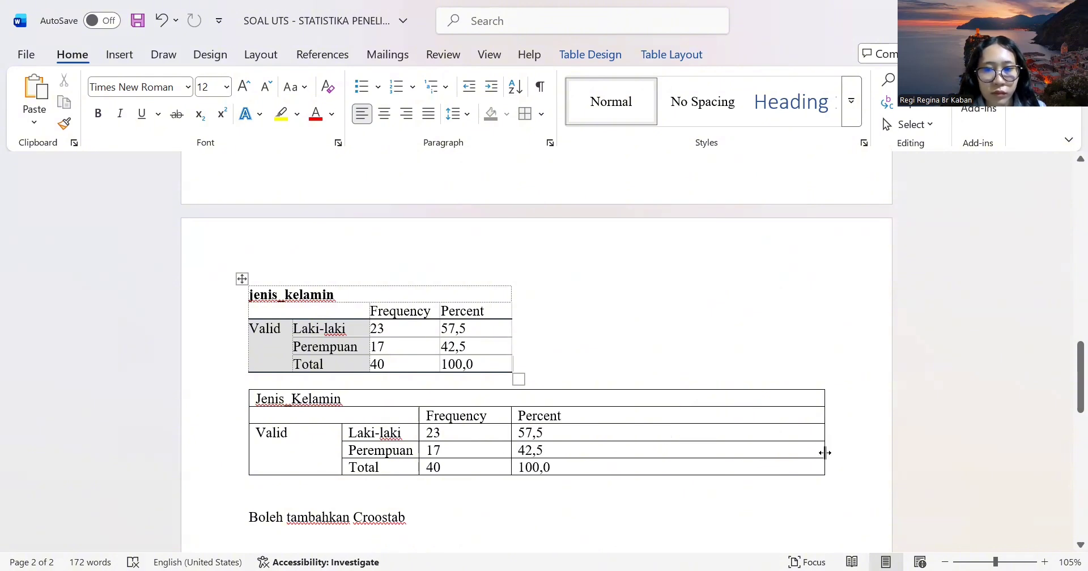
drag(823, 438, 555, 459)
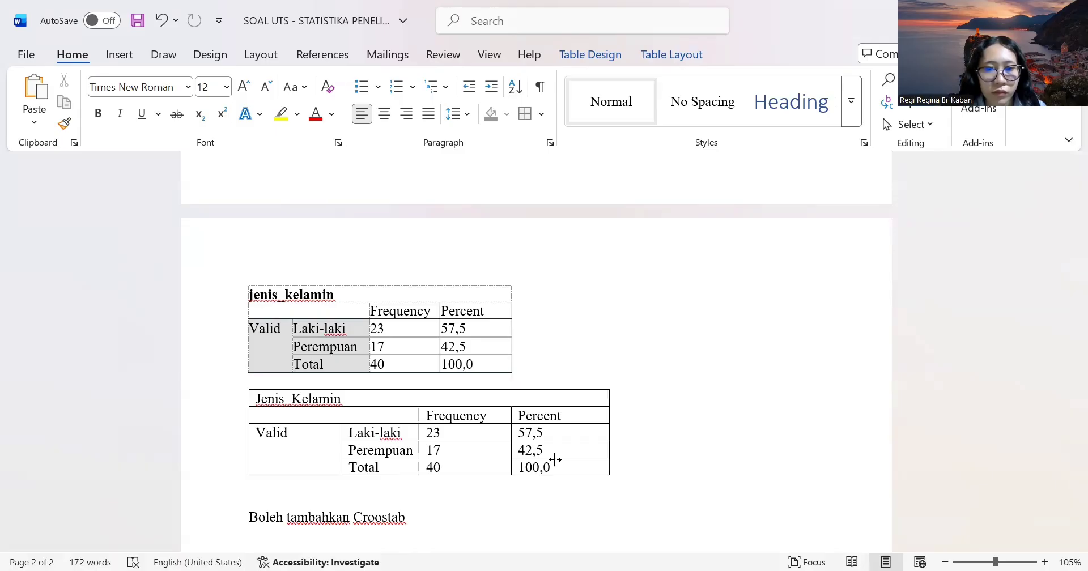
Center the title of the new Jenis_Kelamin table and reduce the table's overall width.
click(304, 397)
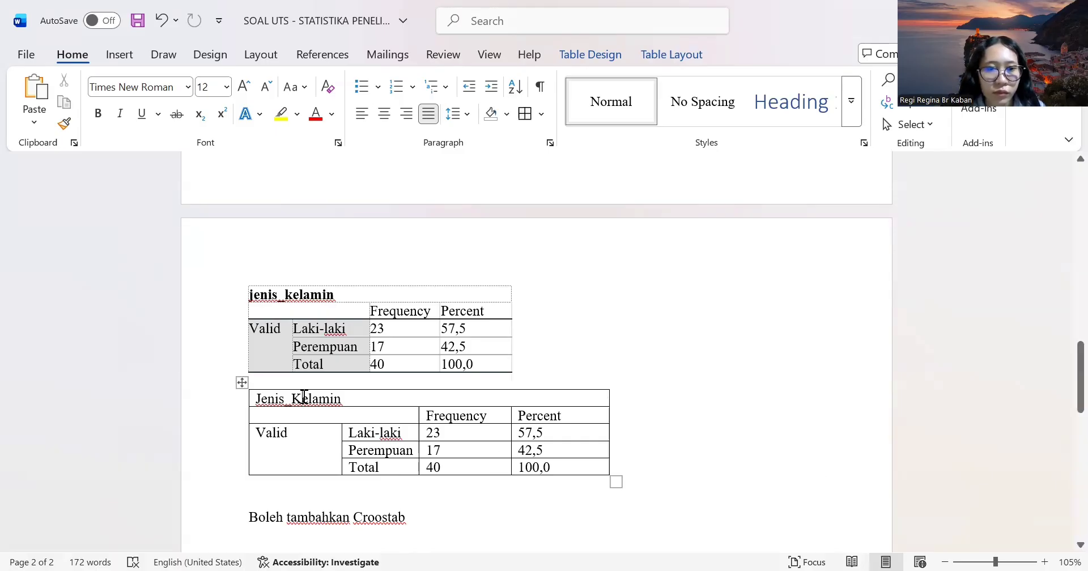
click(384, 114)
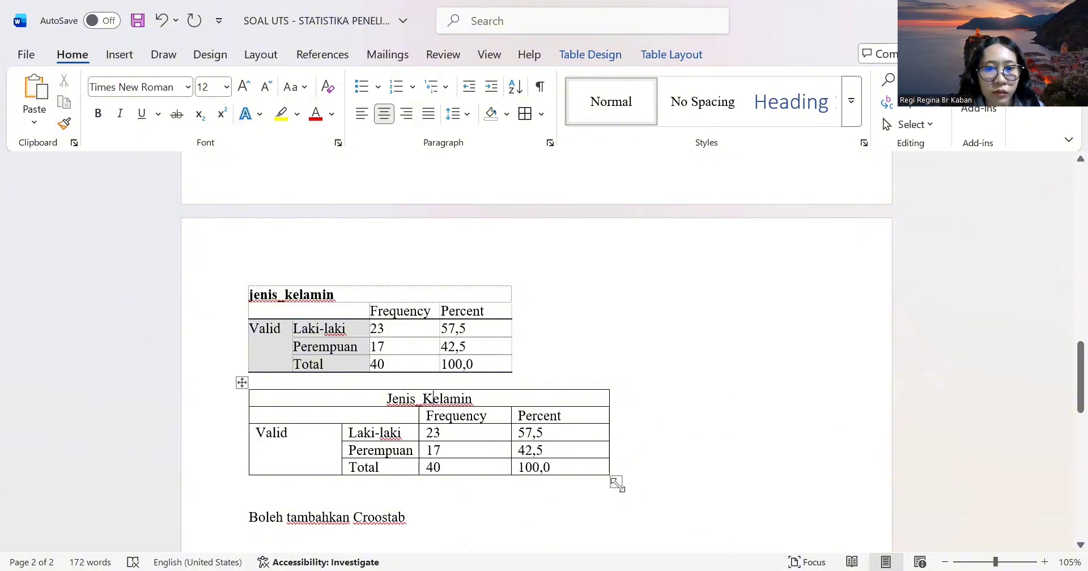
drag(617, 482, 543, 495)
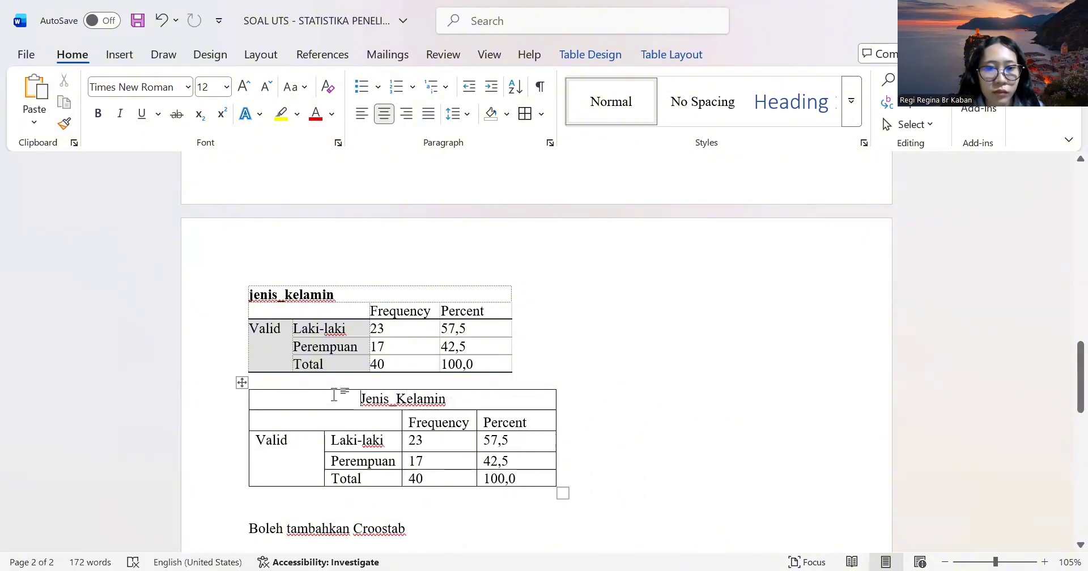
Make the Jenis_Kelamin title in the new table bold.
drag(361, 399, 445, 407)
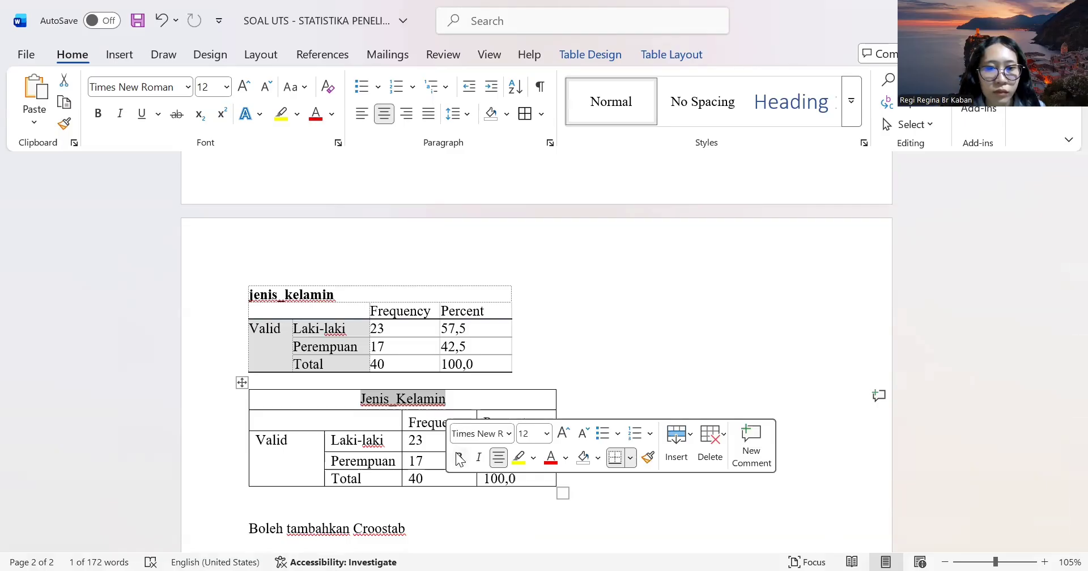
click(459, 457)
click(612, 345)
scroll(612, 347, down, 3)
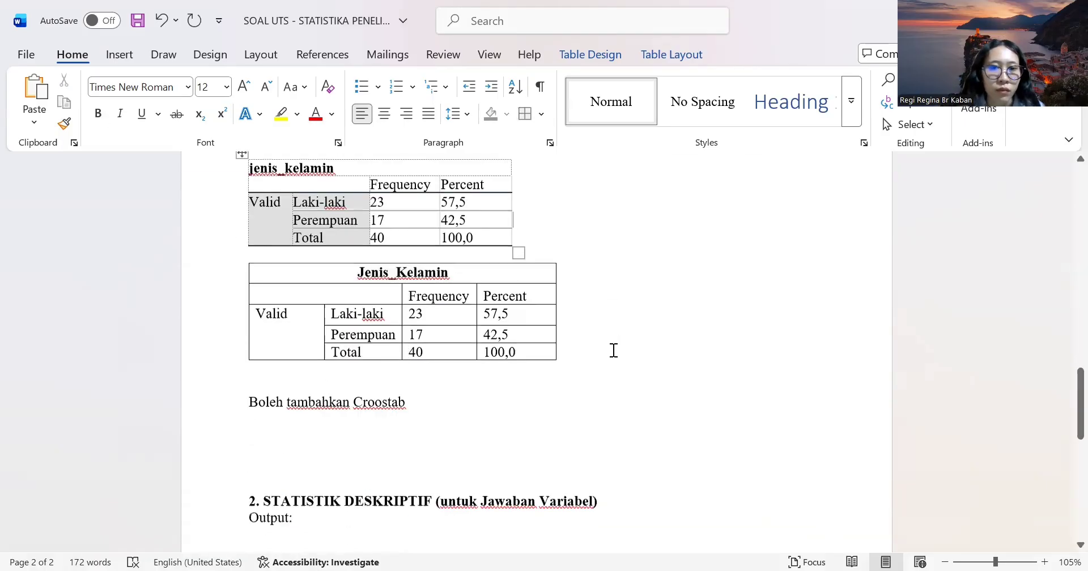
Center the text in all cells of both the original and the new jenis_kelamin tables.
scroll(390, 277, up, 2)
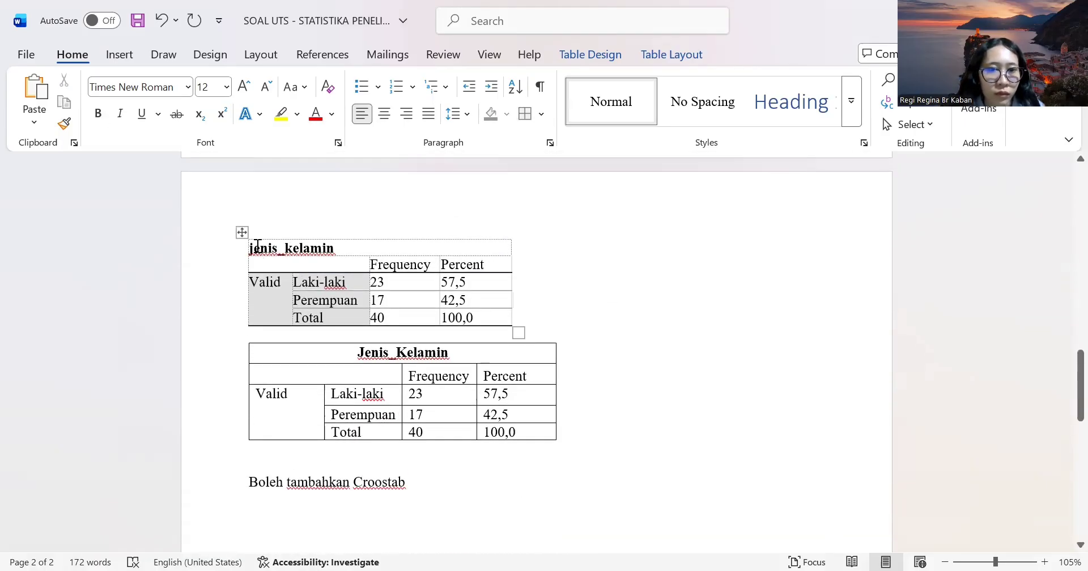
drag(253, 248, 547, 451)
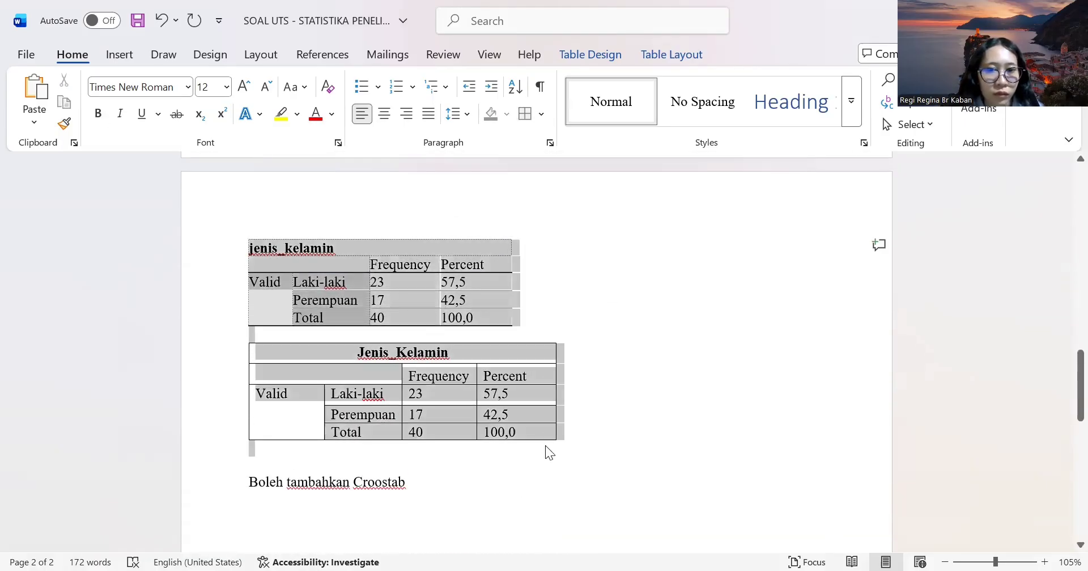
click(384, 114)
click(615, 422)
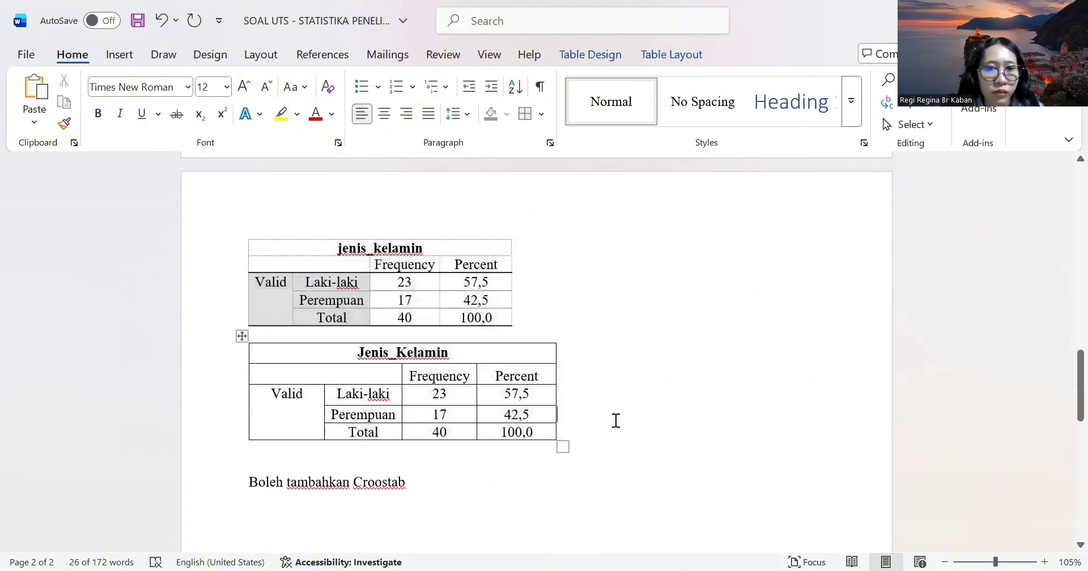
Copy the lama_bekerja frequency table from the SPSS output and paste it into the Word document below the new Jenis_Kelamin table.
scroll(616, 420, up, 10)
scroll(616, 421, down, 15)
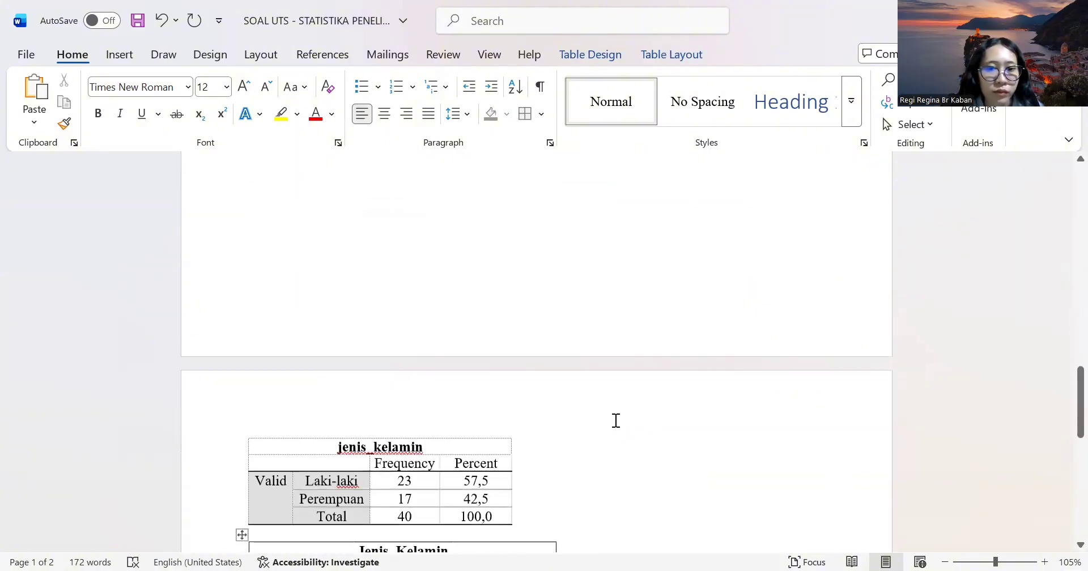
click(284, 280)
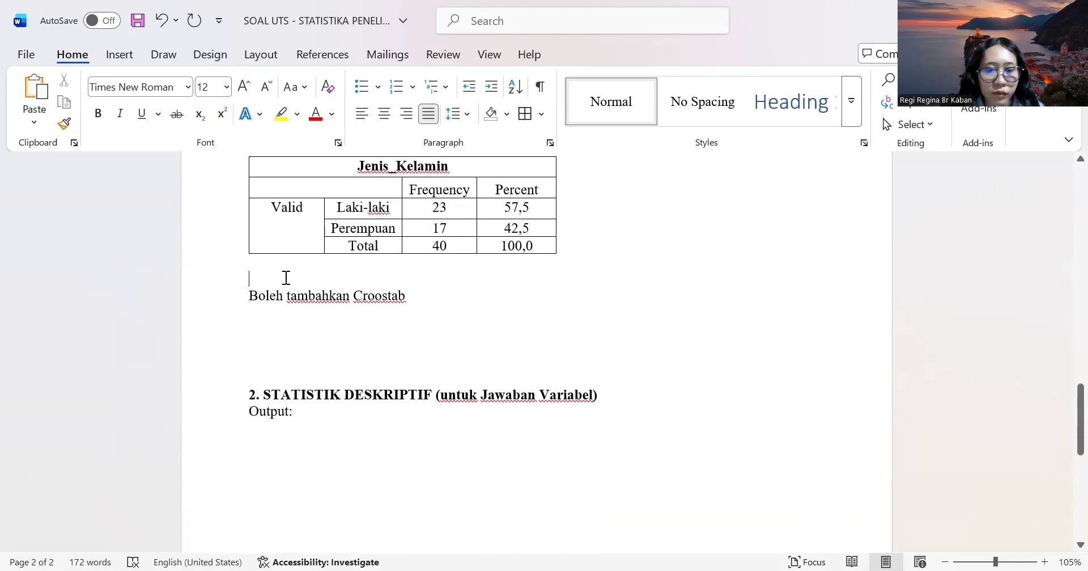
key(Return)
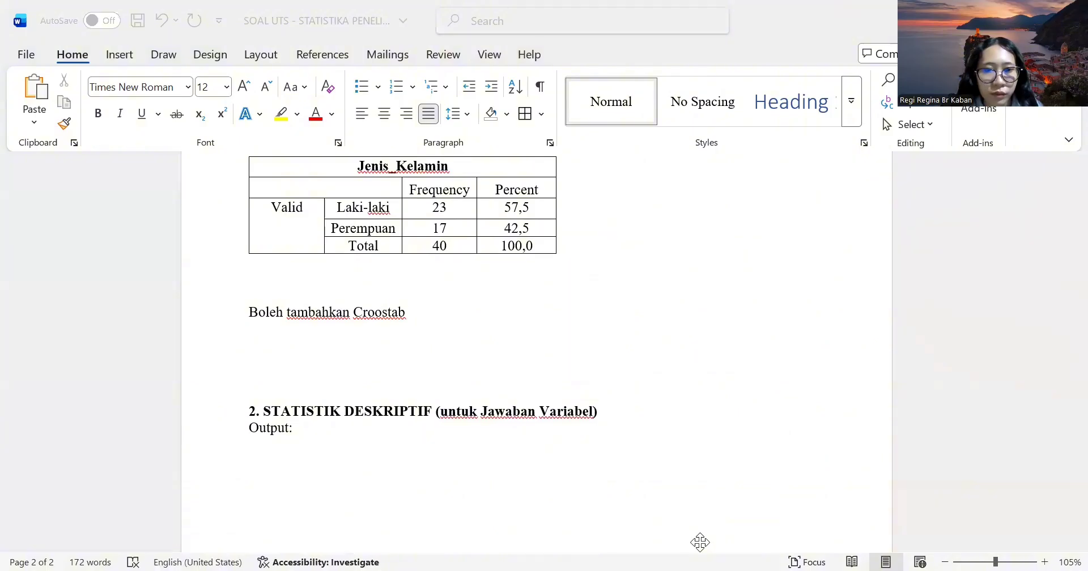
right_click(431, 434)
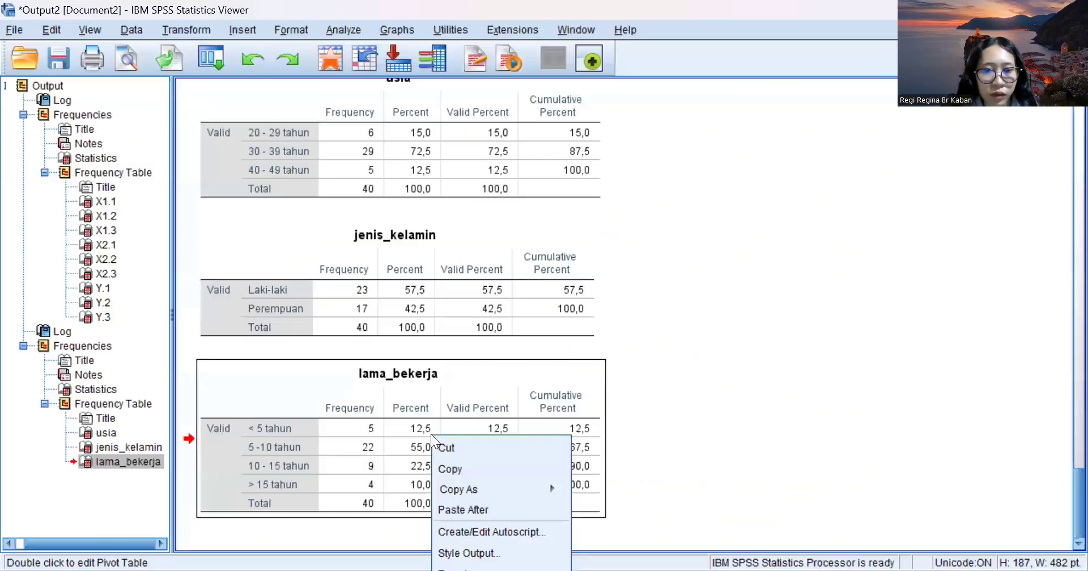
click(449, 468)
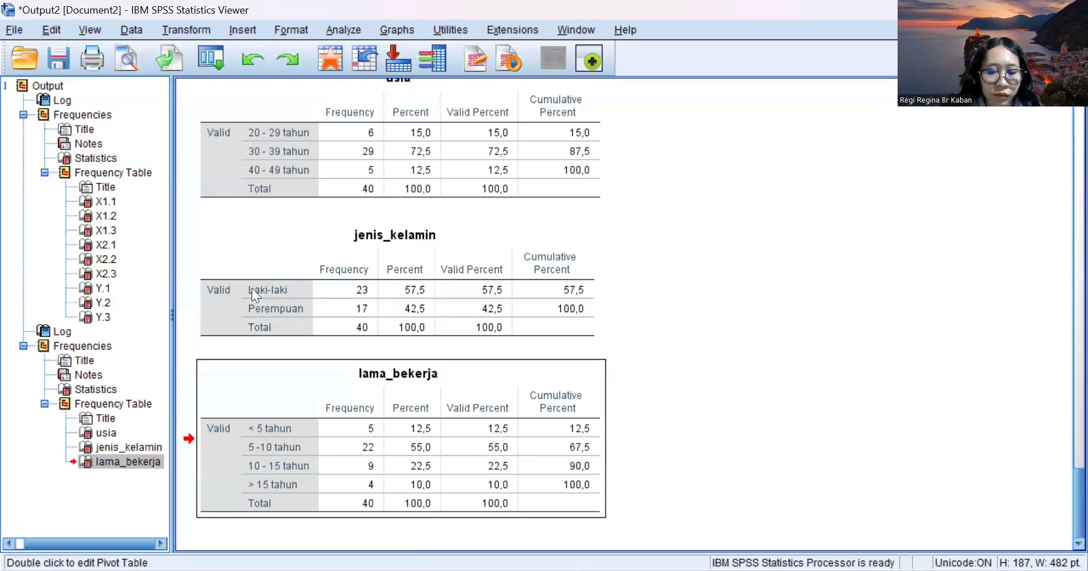
key(alt+Tab)
key(ctrl+v)
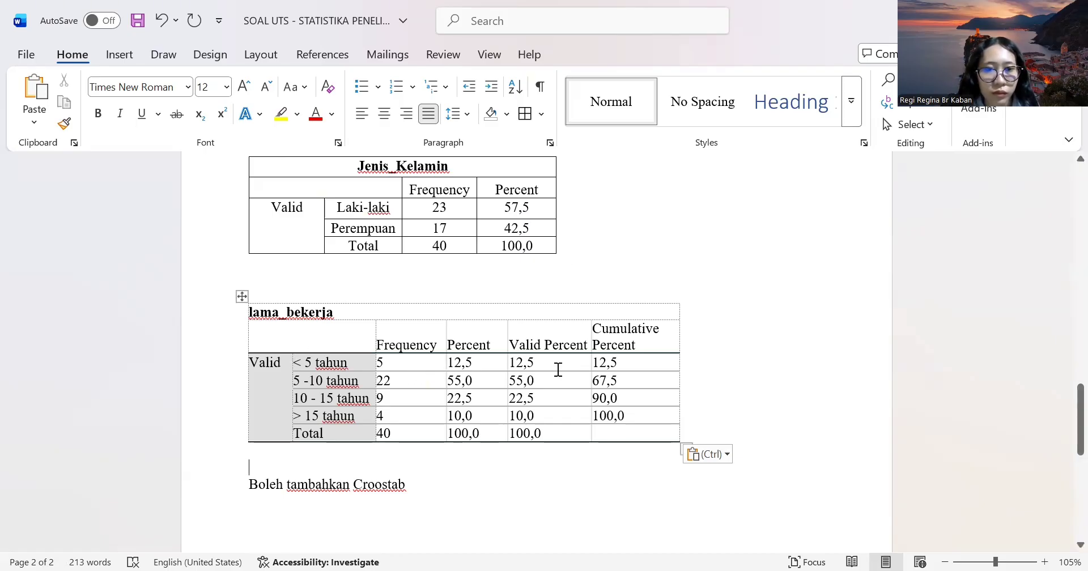
Insert a blank table with 6 columns and 7 rows below the pasted lama_bekerja table.
click(119, 54)
click(134, 122)
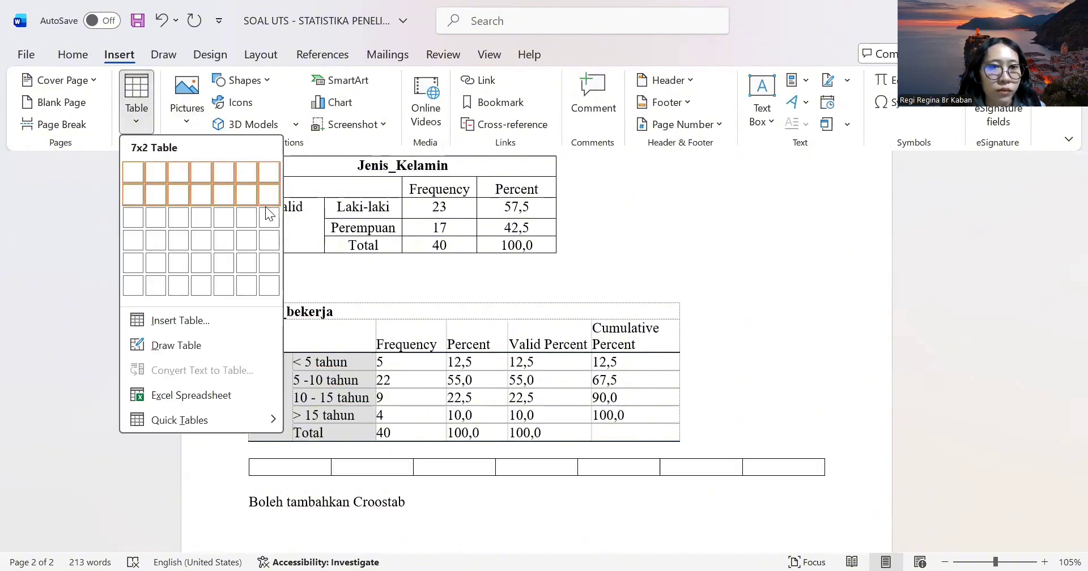
click(159, 321)
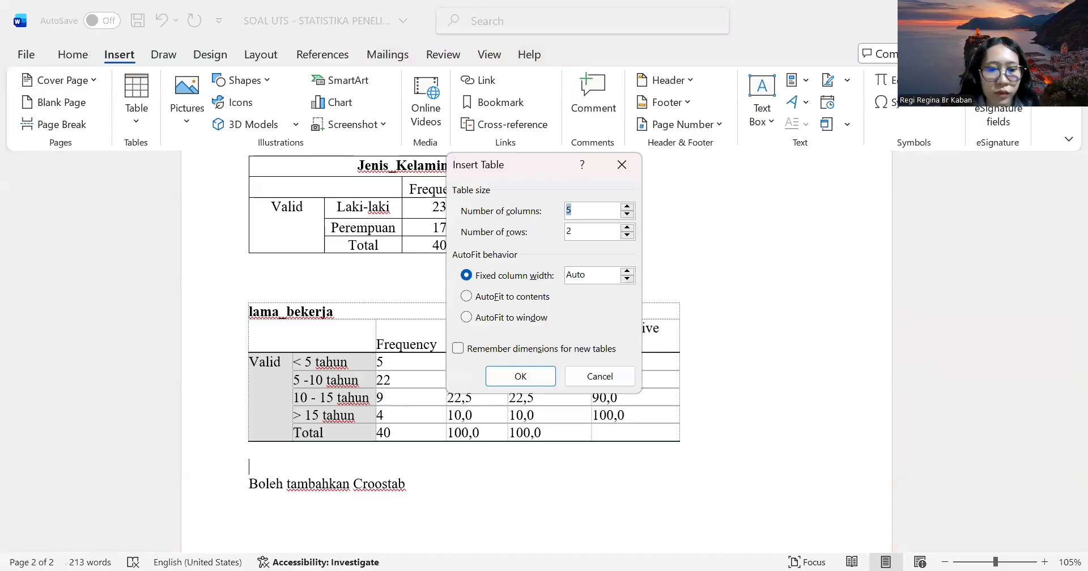
key(BackSpace)
text(5)
key(BackSpace)
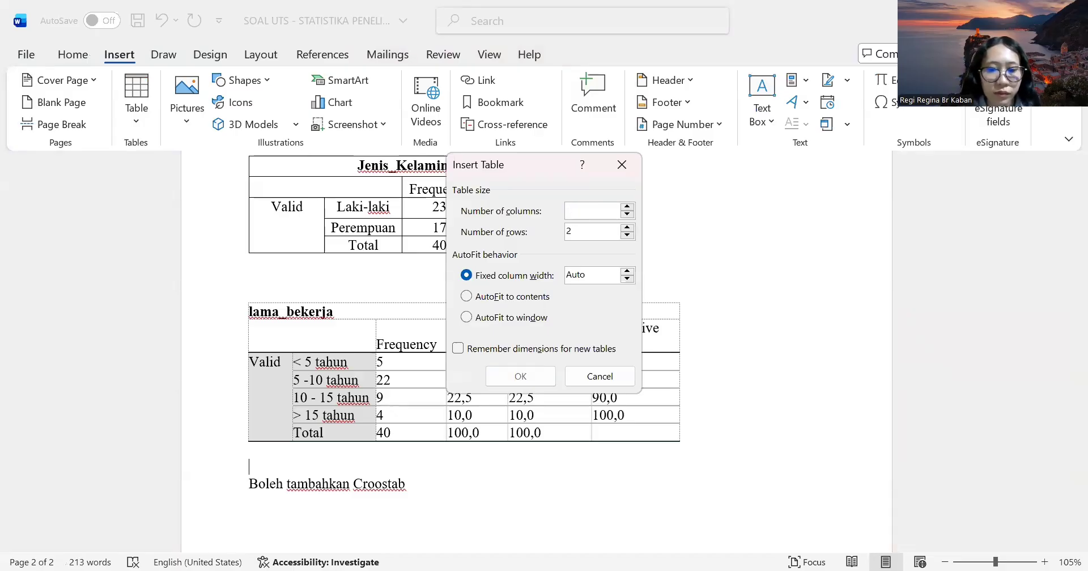
text(6)
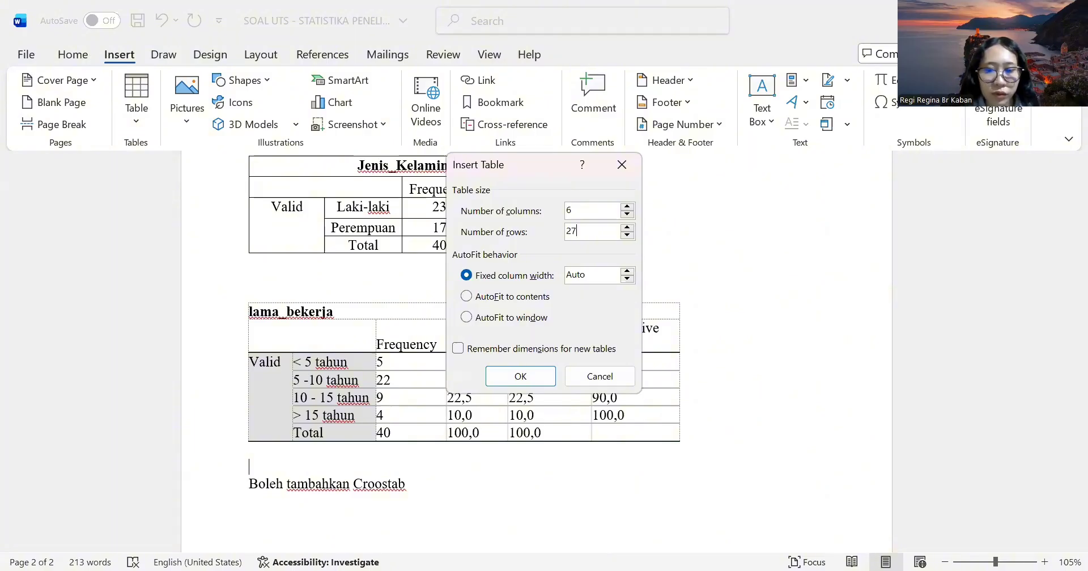
key(BackSpace)
text(7)
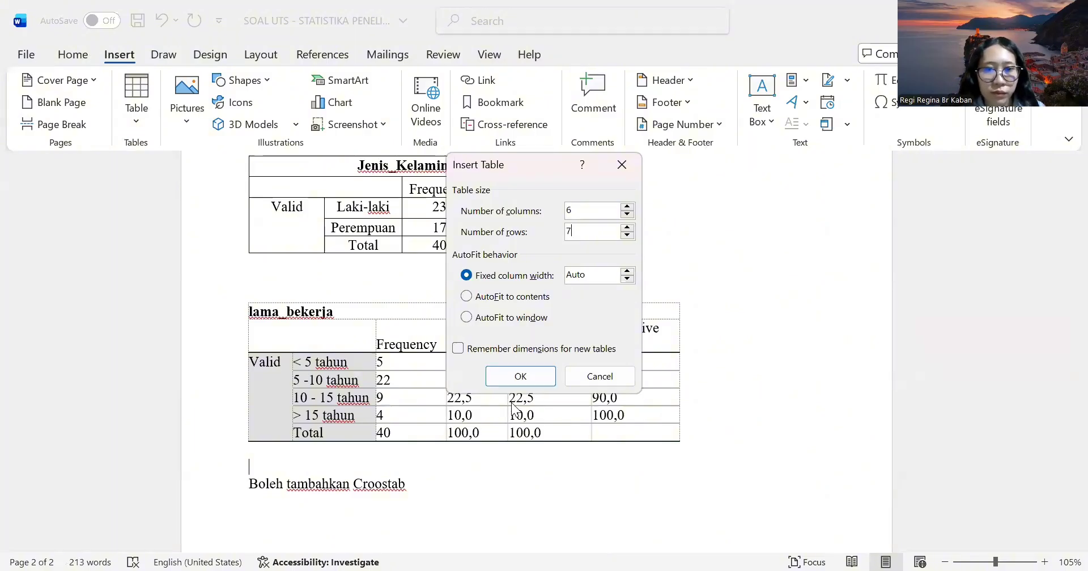
click(521, 378)
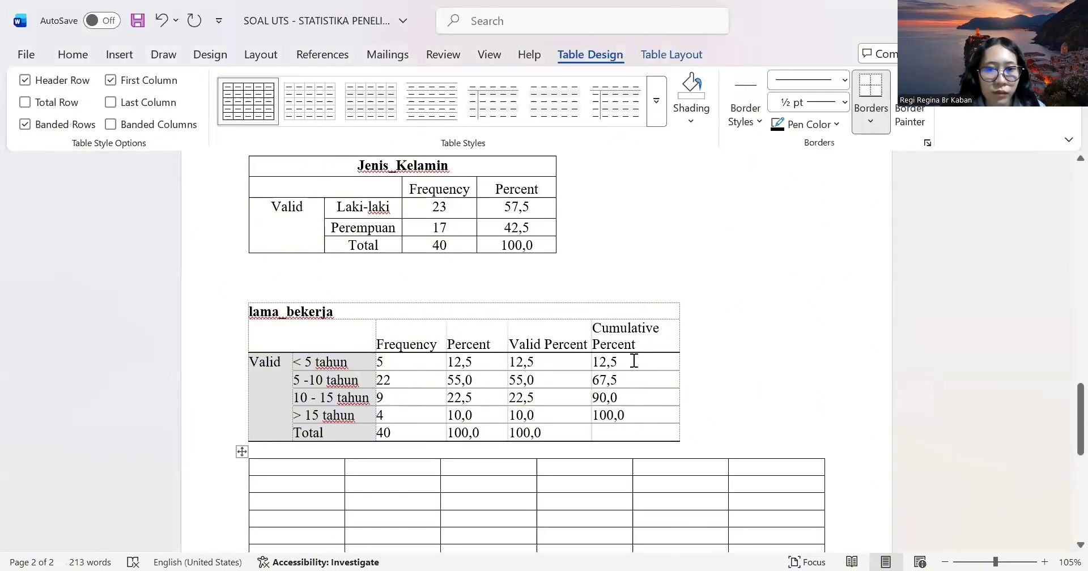
Merge the whole first row of the new table and enter the title "Lama Bekerja" in it.
scroll(631, 360, down, 2)
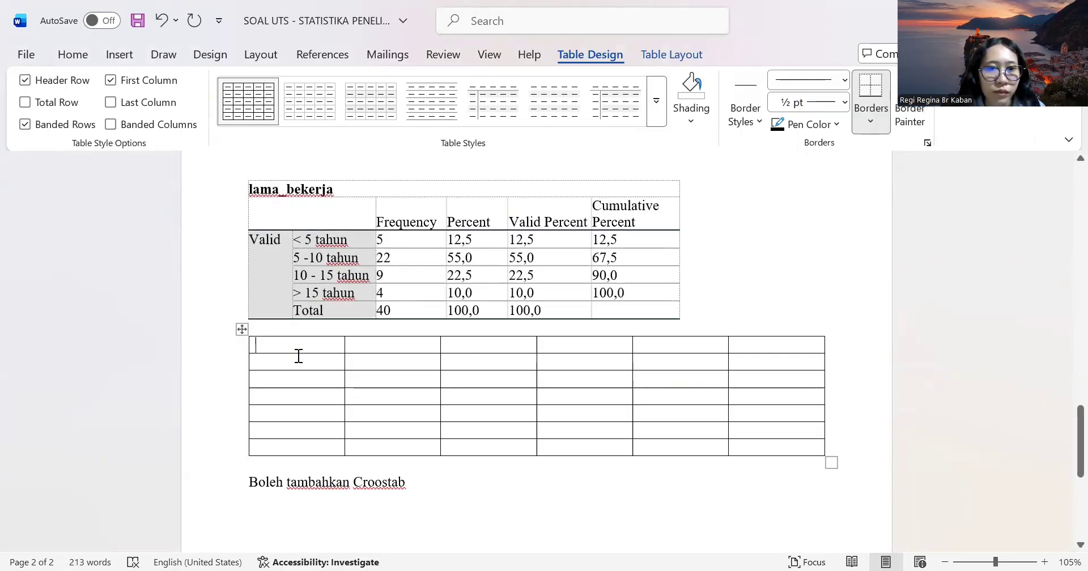
drag(695, 339, 741, 344)
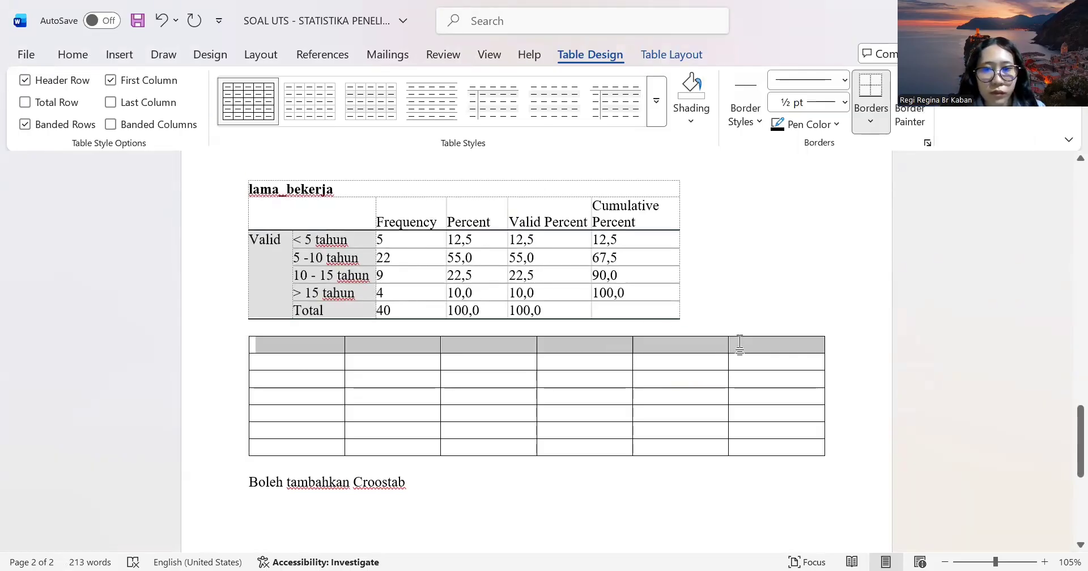
right_click(741, 343)
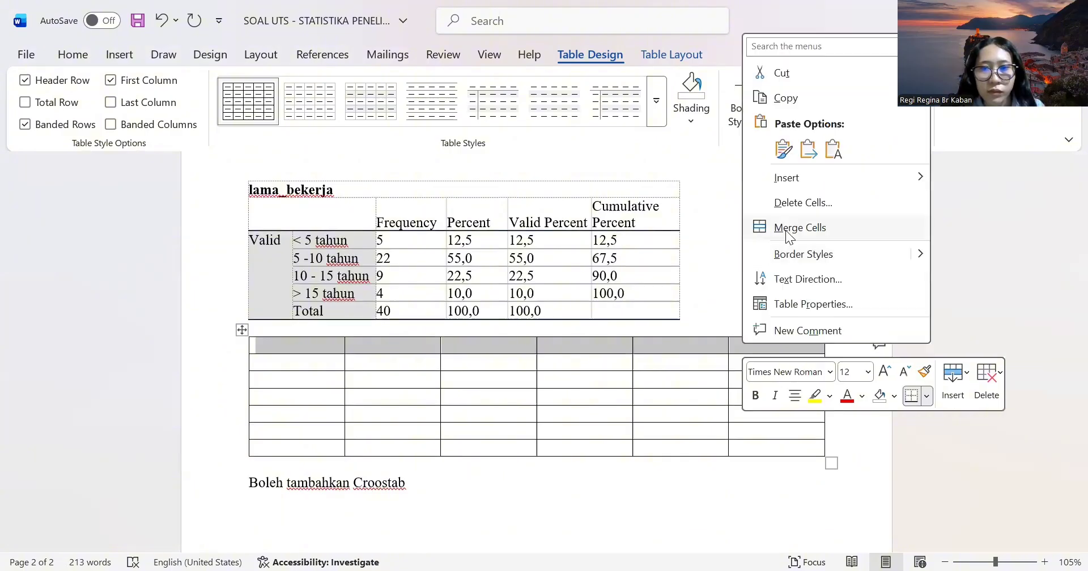
click(787, 228)
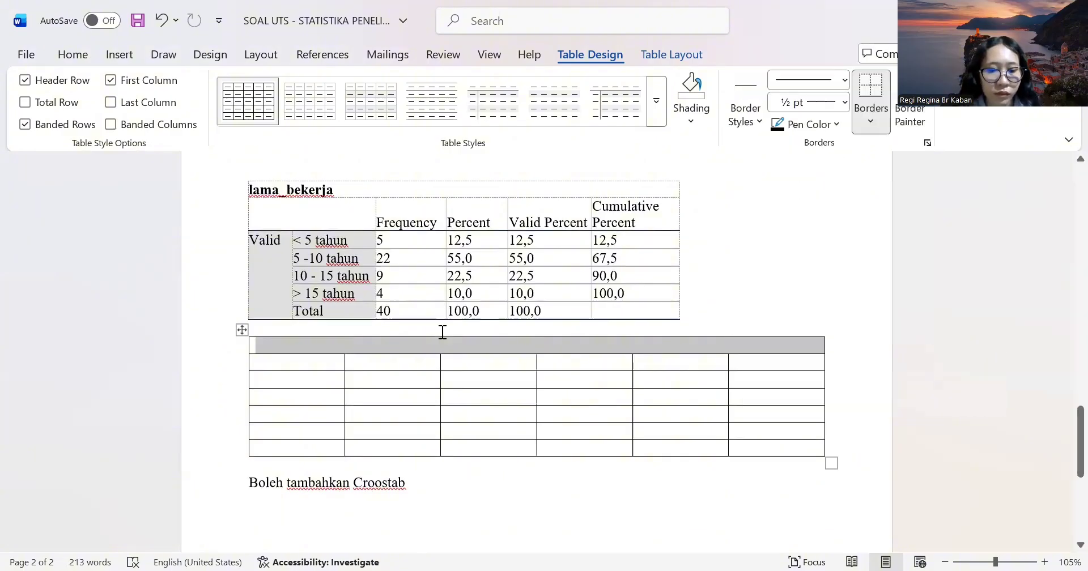
text(Lama)
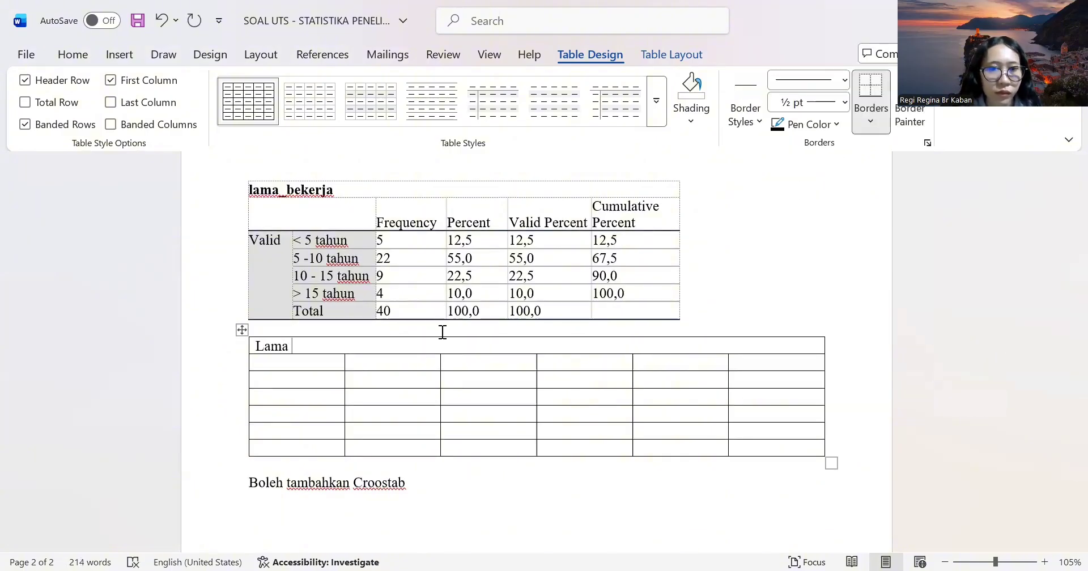
text( Bekerja)
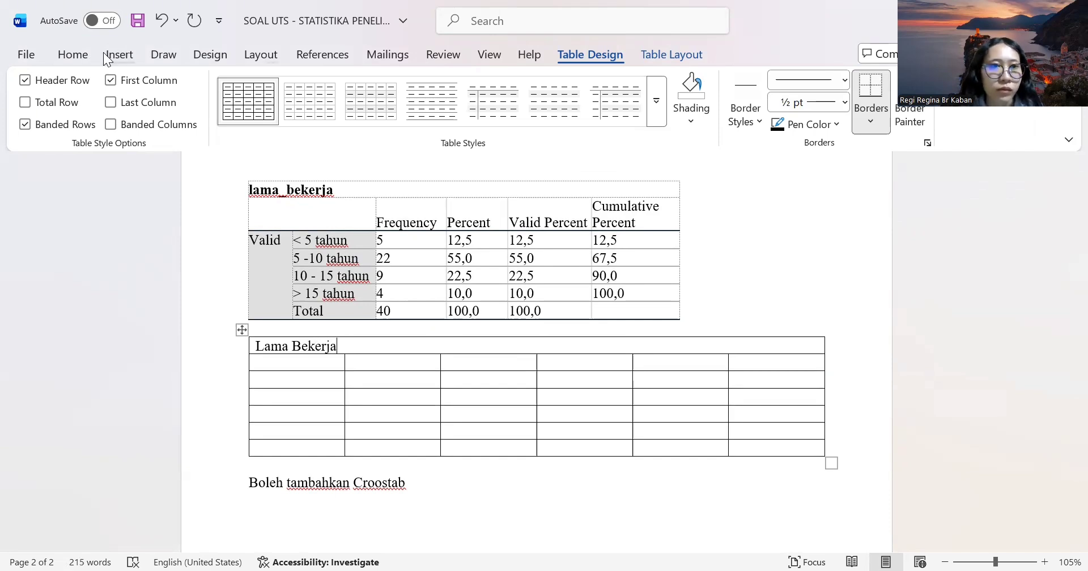
Center the Lama Bekerja title in the new table and make it bold.
click(73, 55)
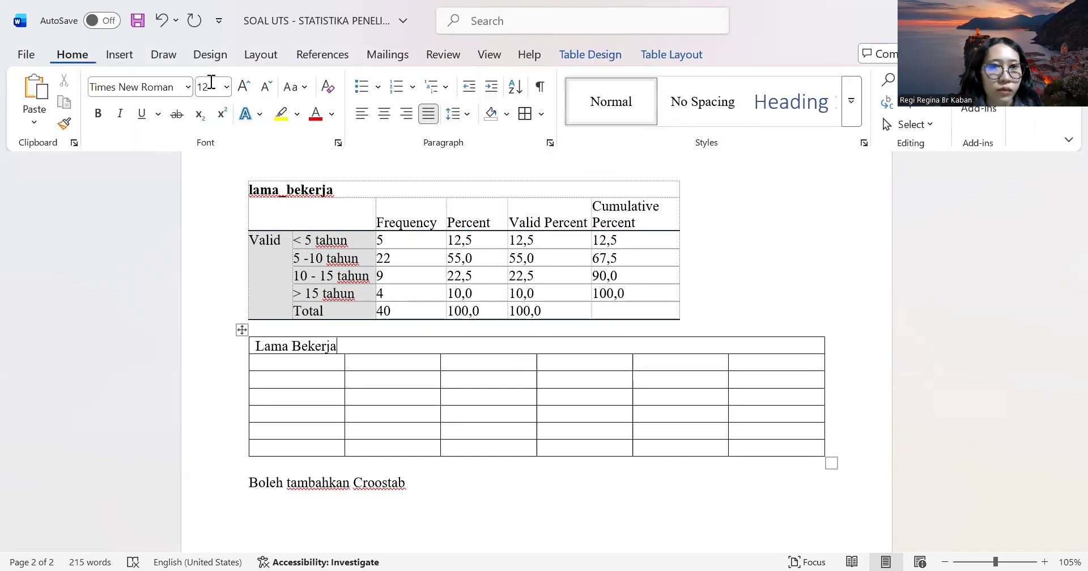
click(383, 114)
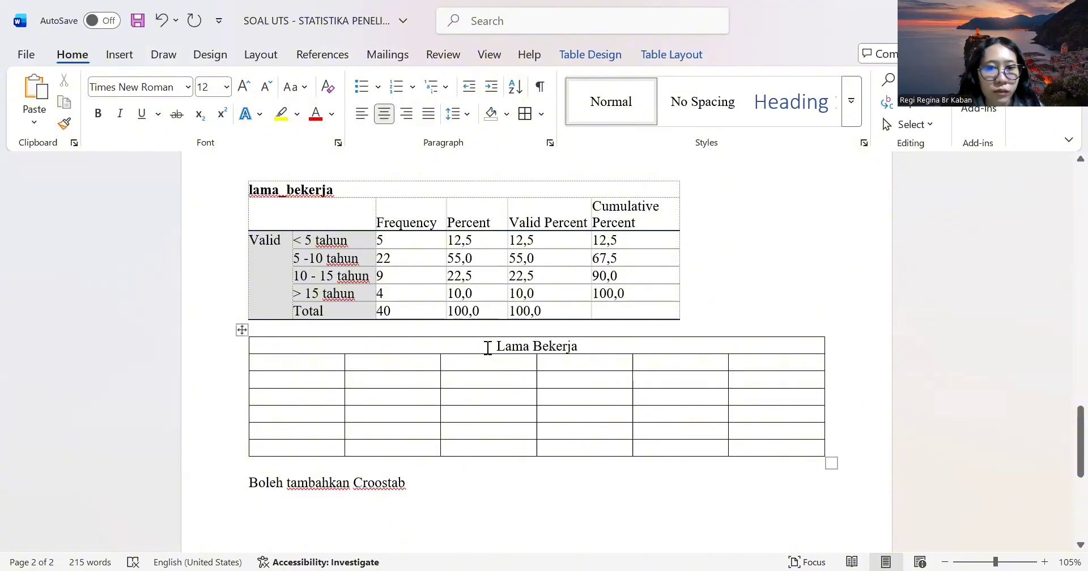
drag(486, 345, 575, 351)
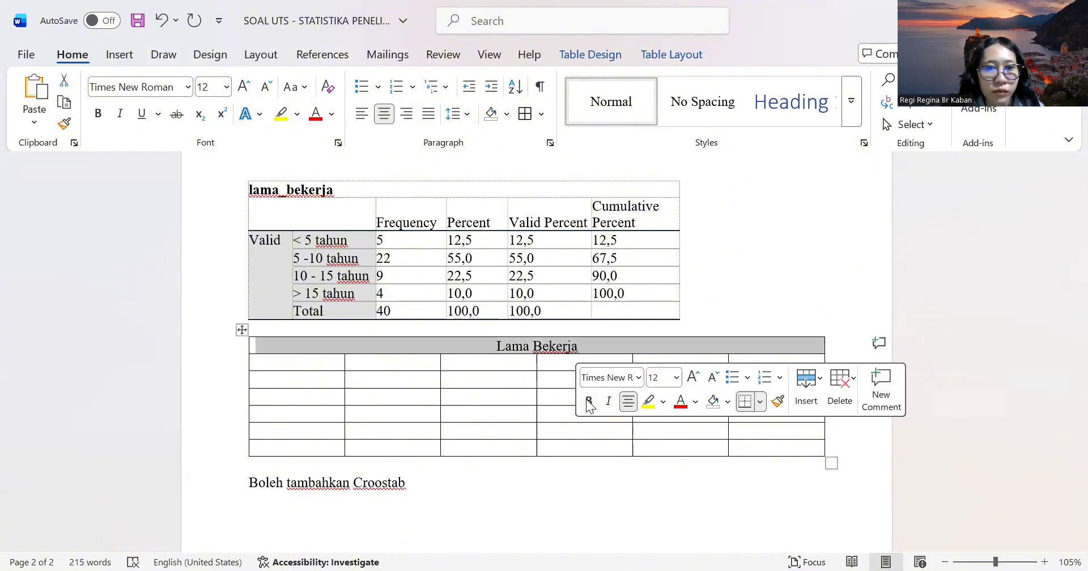
click(588, 401)
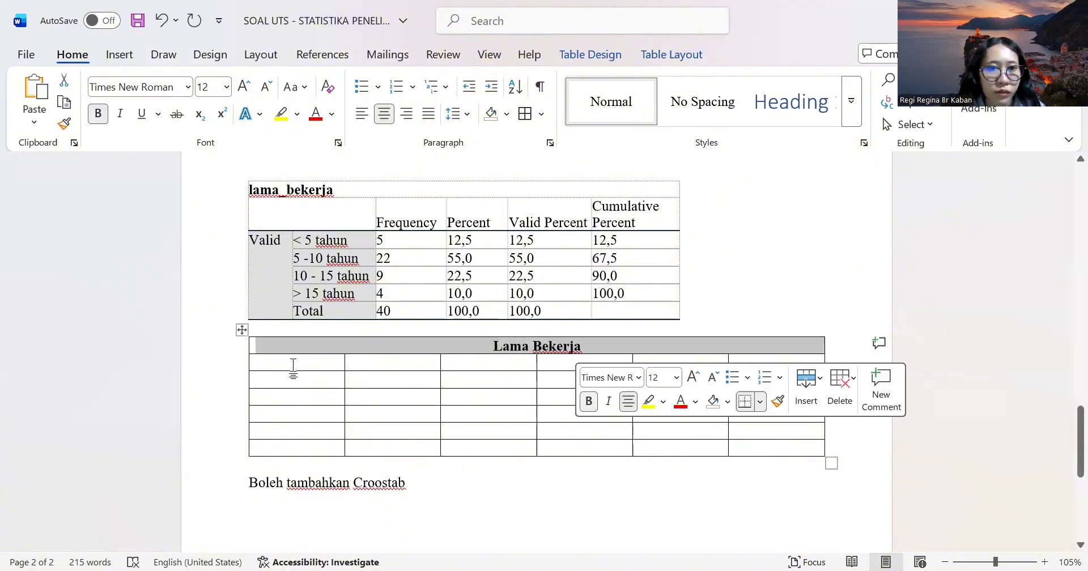
Merge the second row's first two cells, and merge the first-column cells beneath into one cell labelled "Valid".
drag(293, 367, 401, 361)
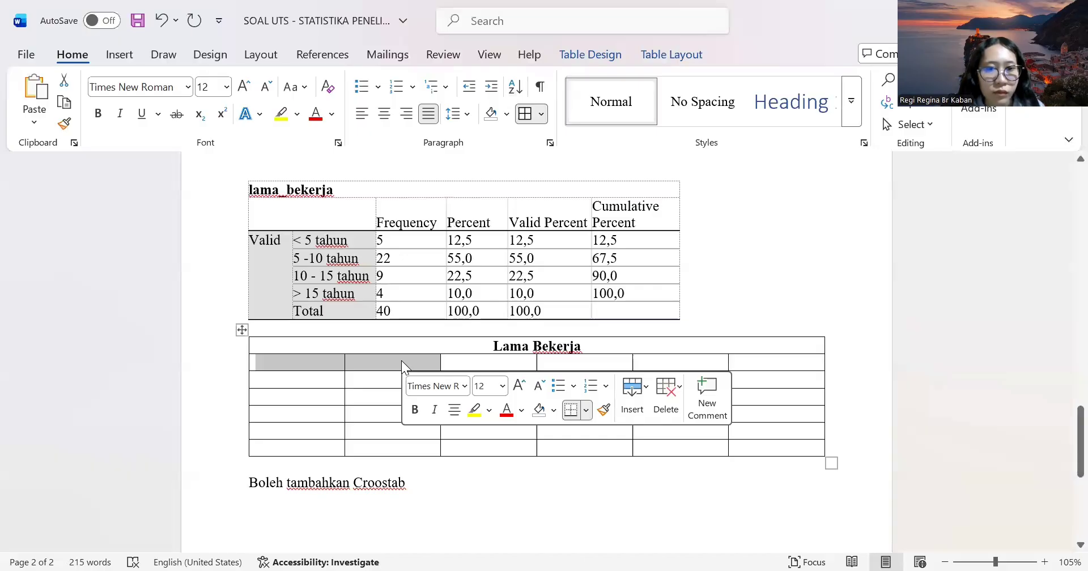
right_click(401, 360)
click(452, 244)
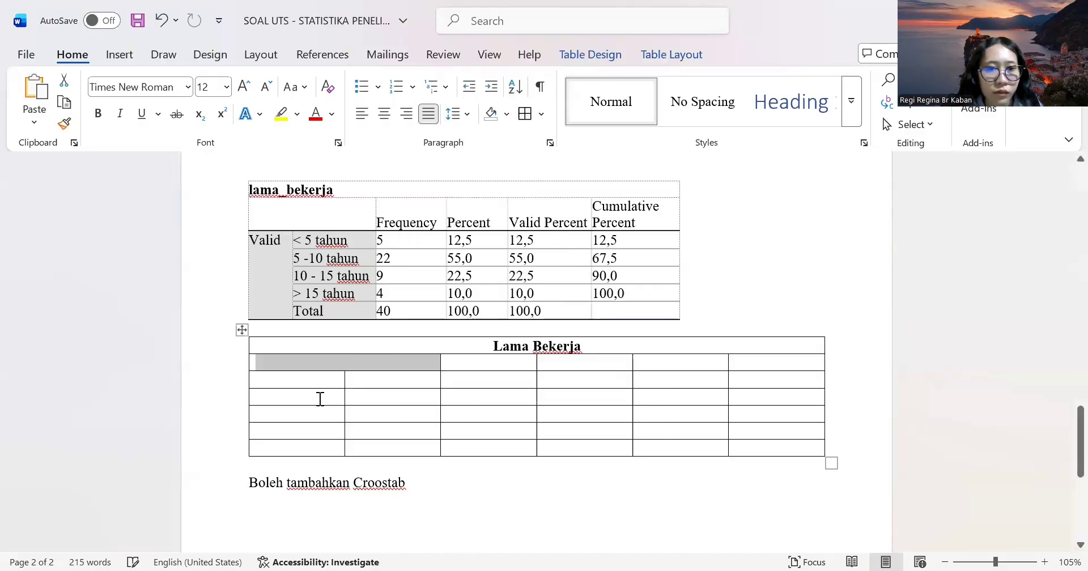
drag(311, 381, 321, 453)
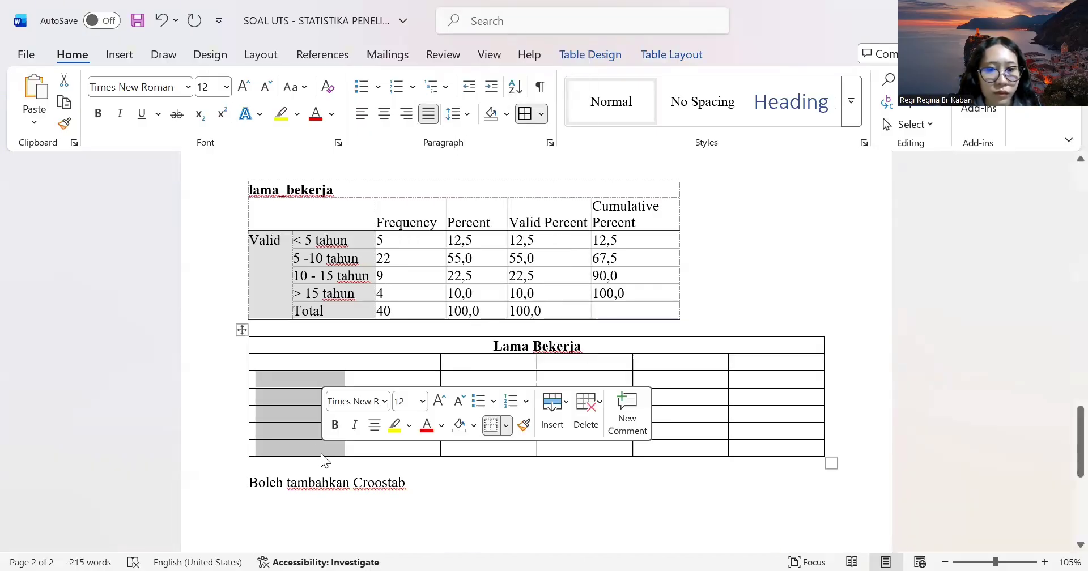
right_click(321, 453)
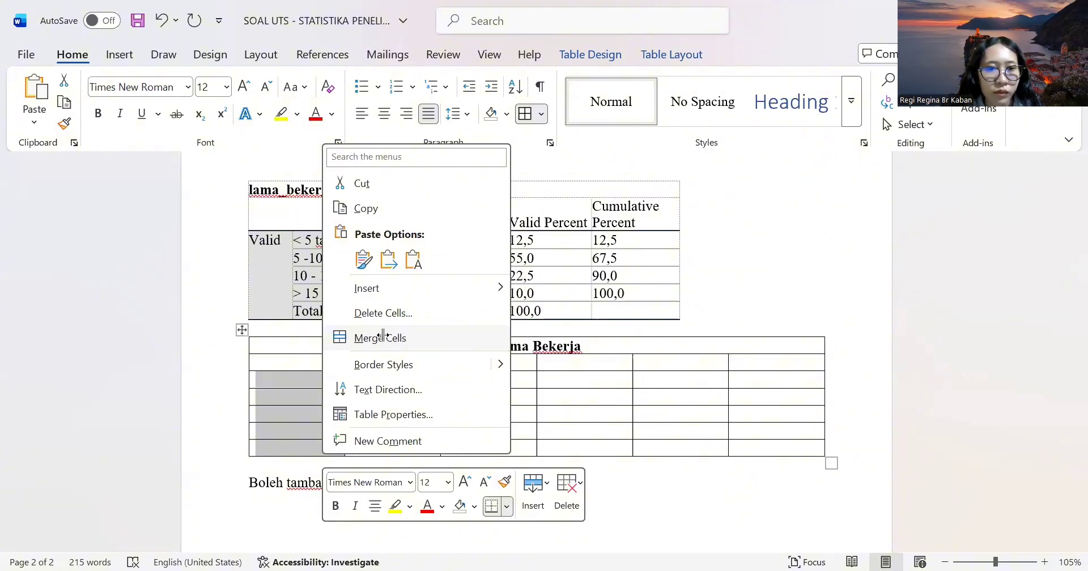
click(383, 339)
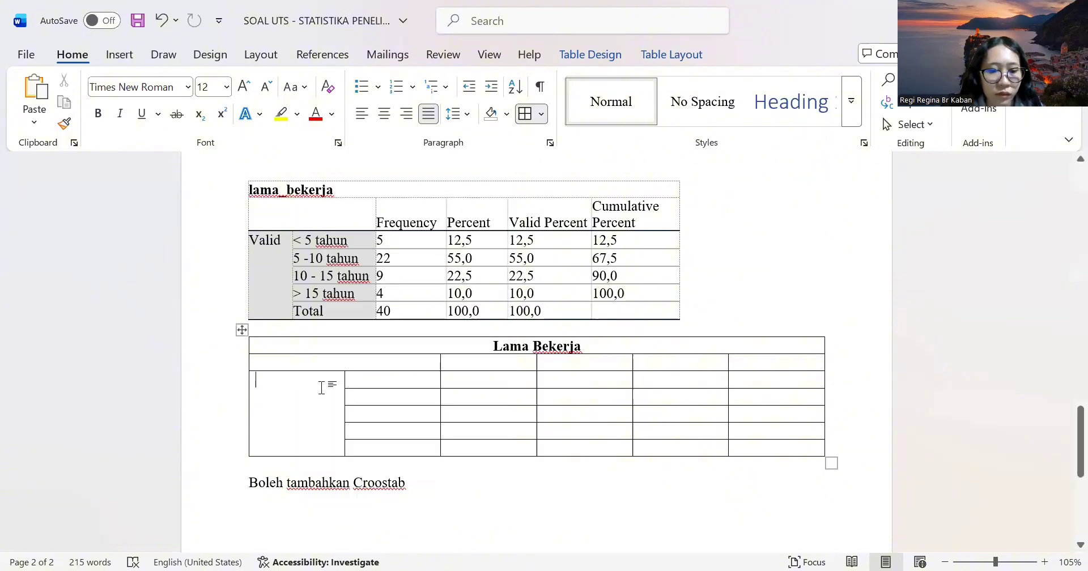
text(valid)
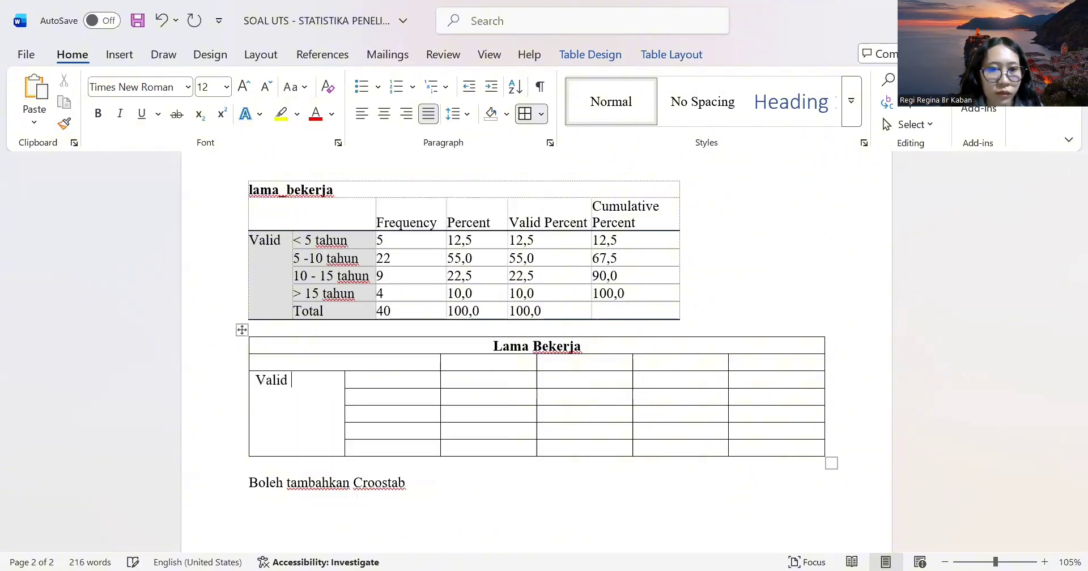
Copy the row labels from < 5 tahun to Total in the lama_bekerja table into the new table's second column.
mouse_move(310, 238)
mouse_down()
mouse_move(347, 275)
mouse_move(349, 312)
mouse_up()
key(ctrl+c)
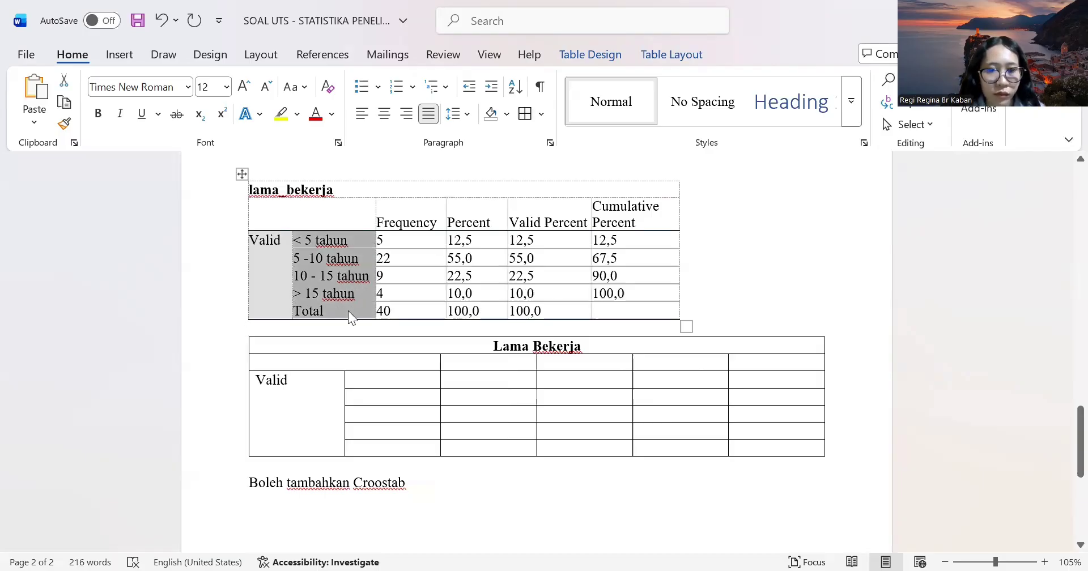
click(361, 376)
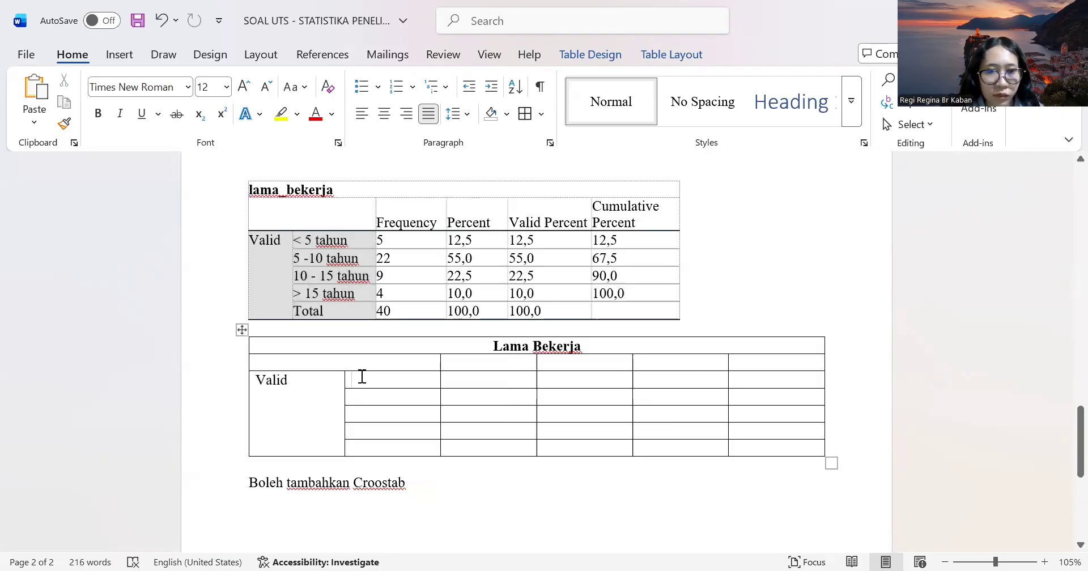
key(ctrl+v)
Copy the Frequency, Percent, Valid Percent and Cumulative Percent headings from the lama_bekerja table into the new table's second row.
click(461, 362)
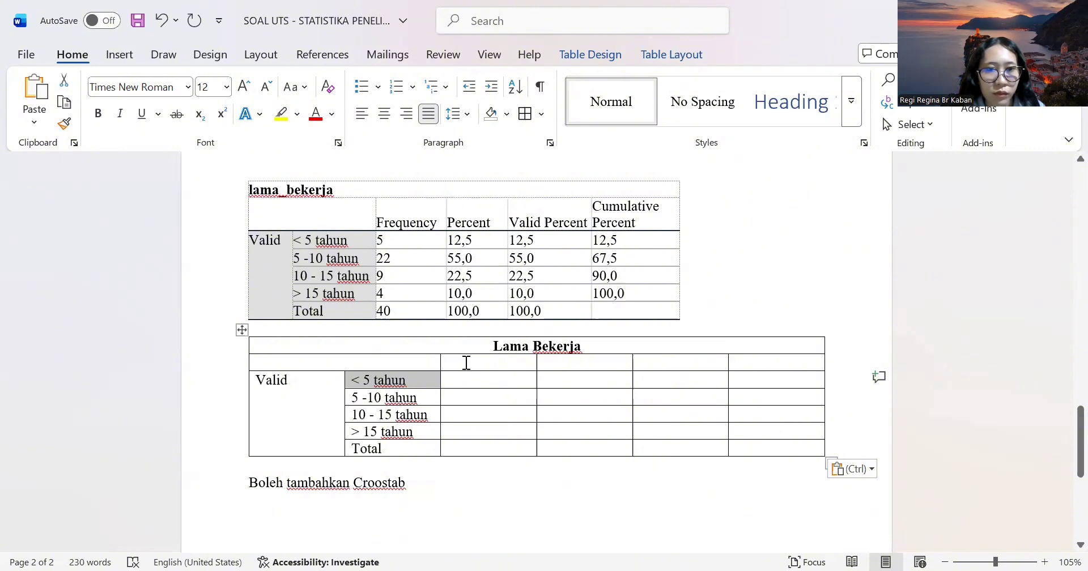
drag(395, 212, 630, 214)
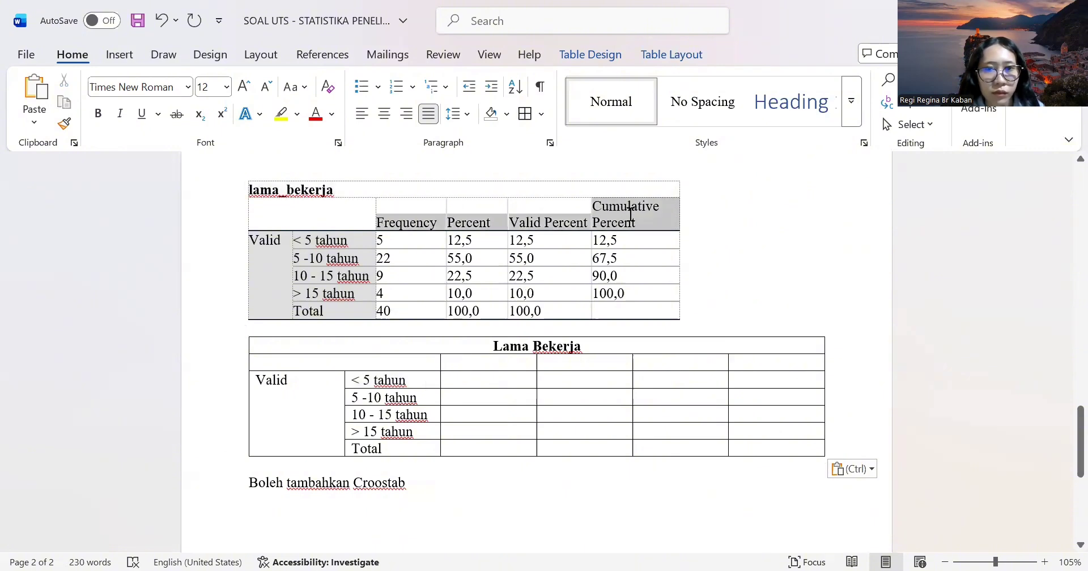
key(ctrl+c)
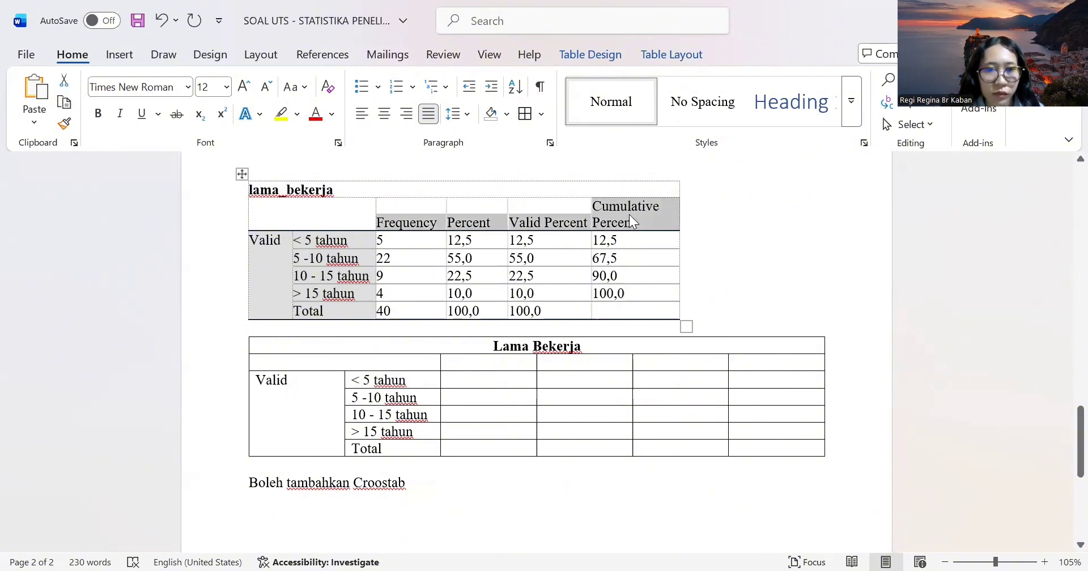
click(509, 361)
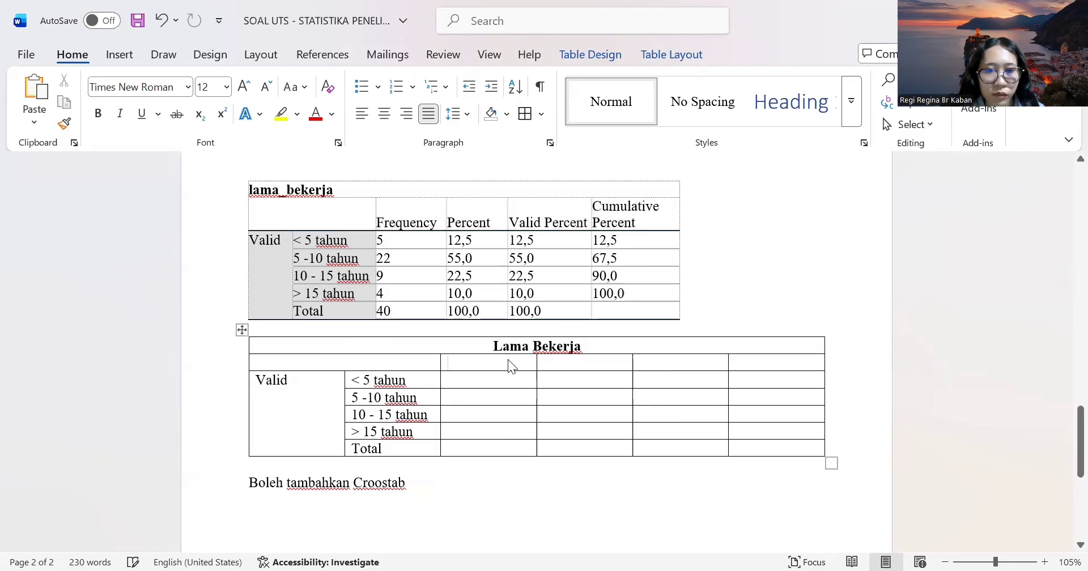
key(ctrl+v)
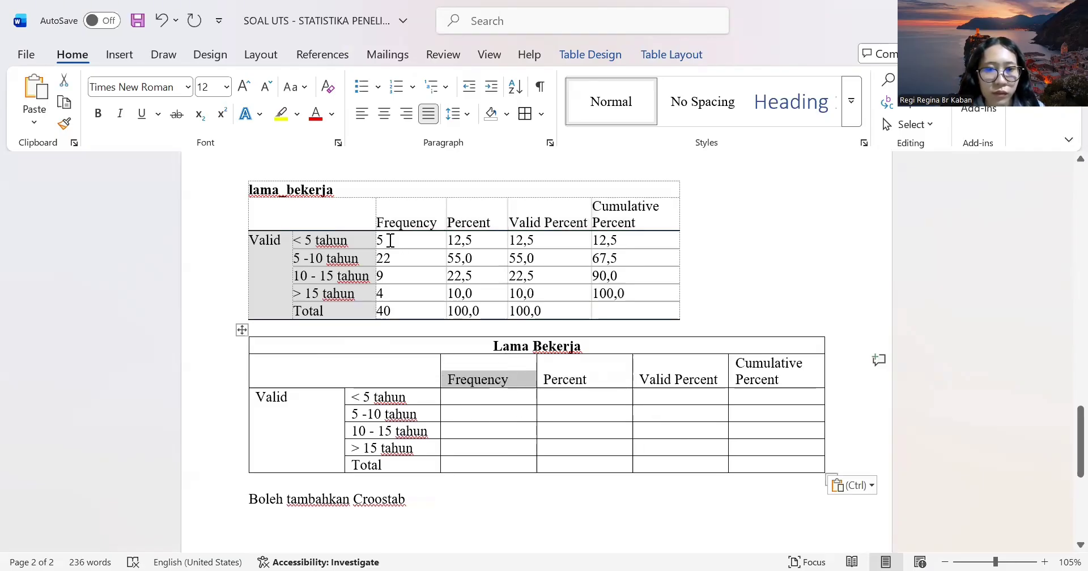
Copy all the figures under the four headings of the lama_bekerja table into the matching cells of the new Lama Bekerja table.
drag(391, 240, 630, 315)
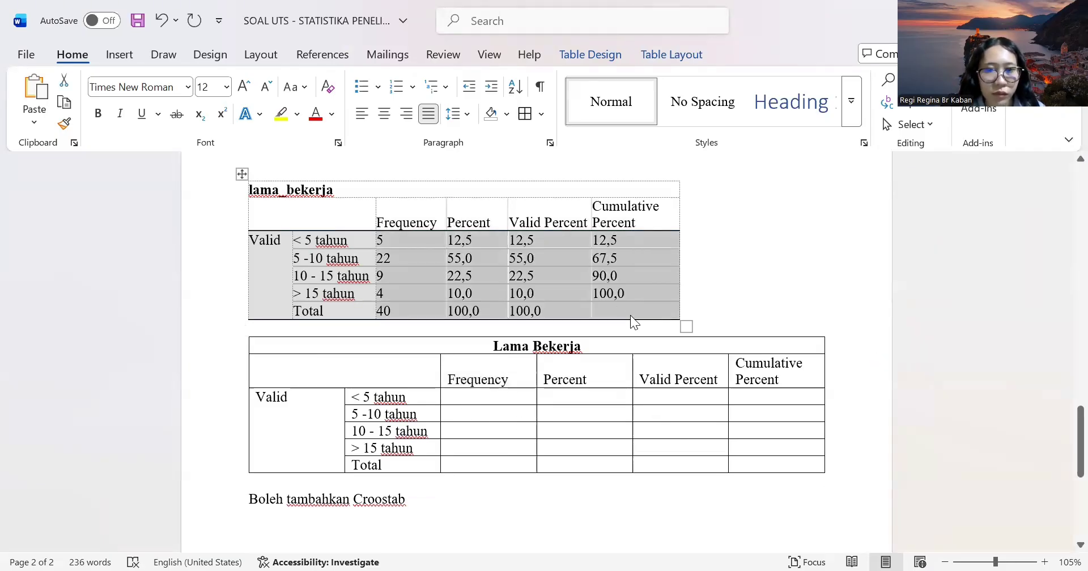
key(ctrl+c)
click(492, 396)
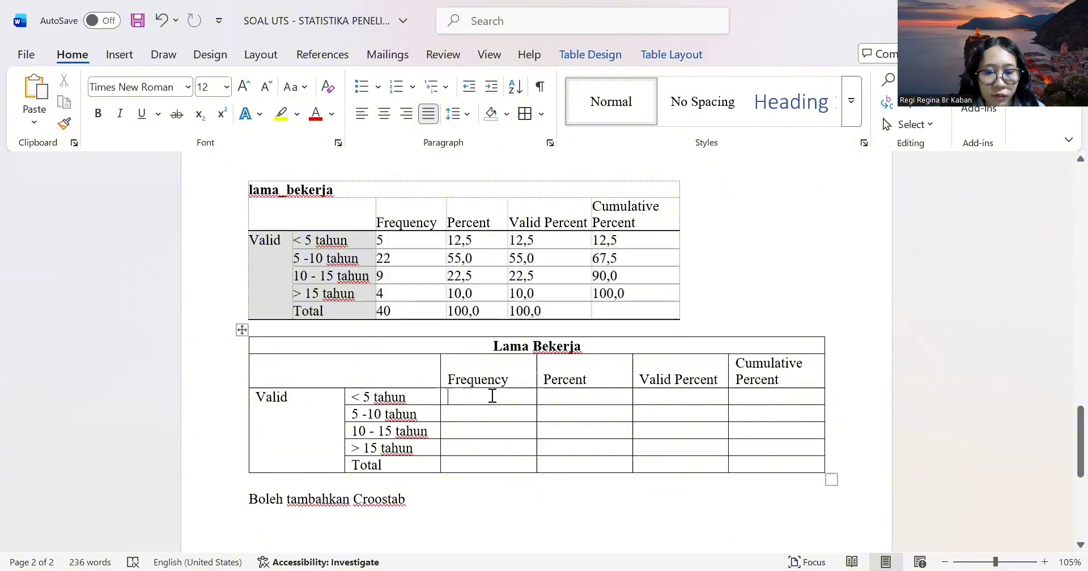
key(ctrl+v)
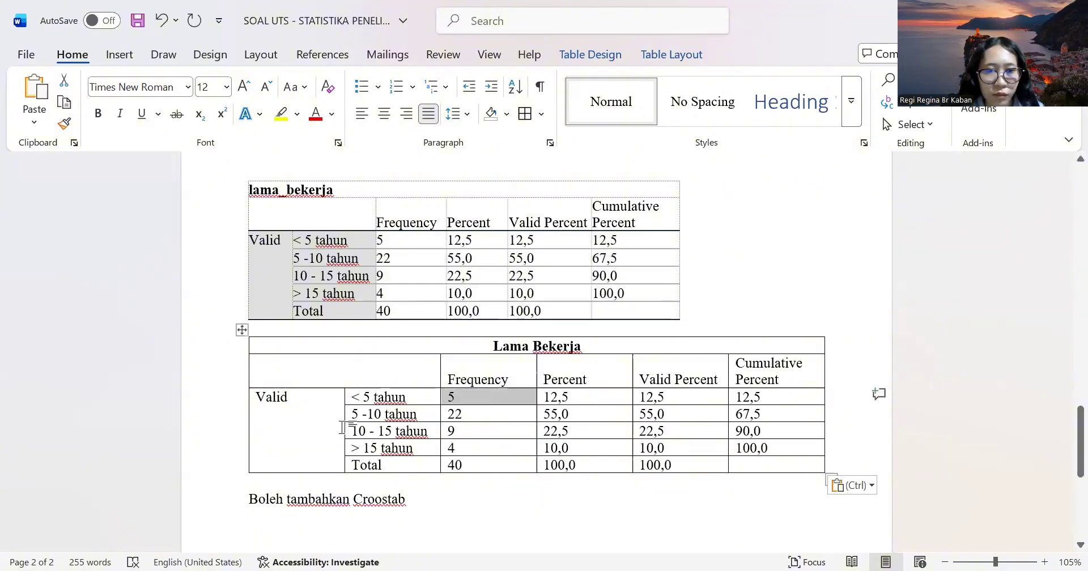
drag(342, 431, 348, 414)
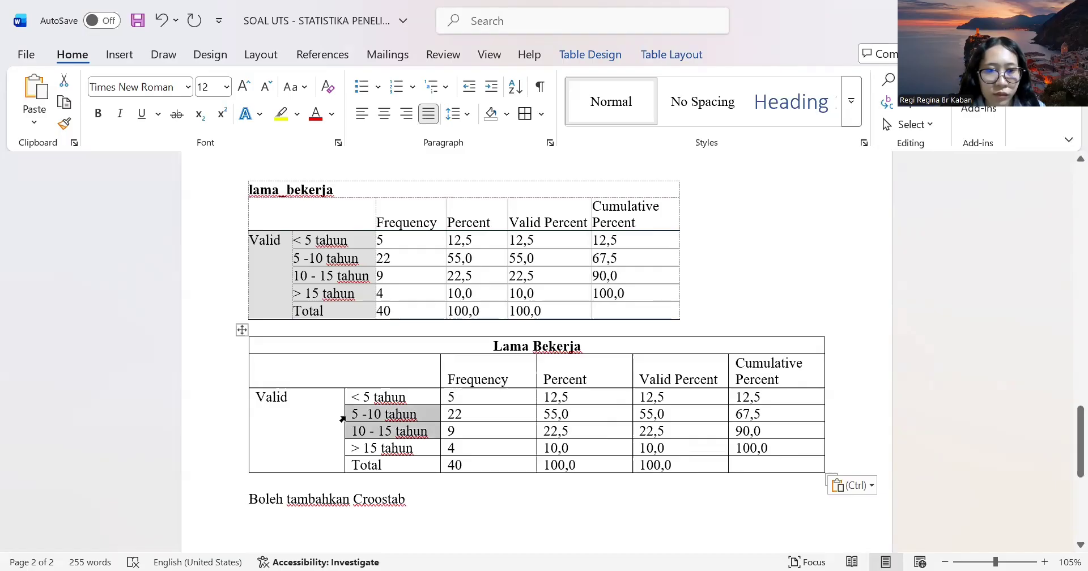
click(555, 501)
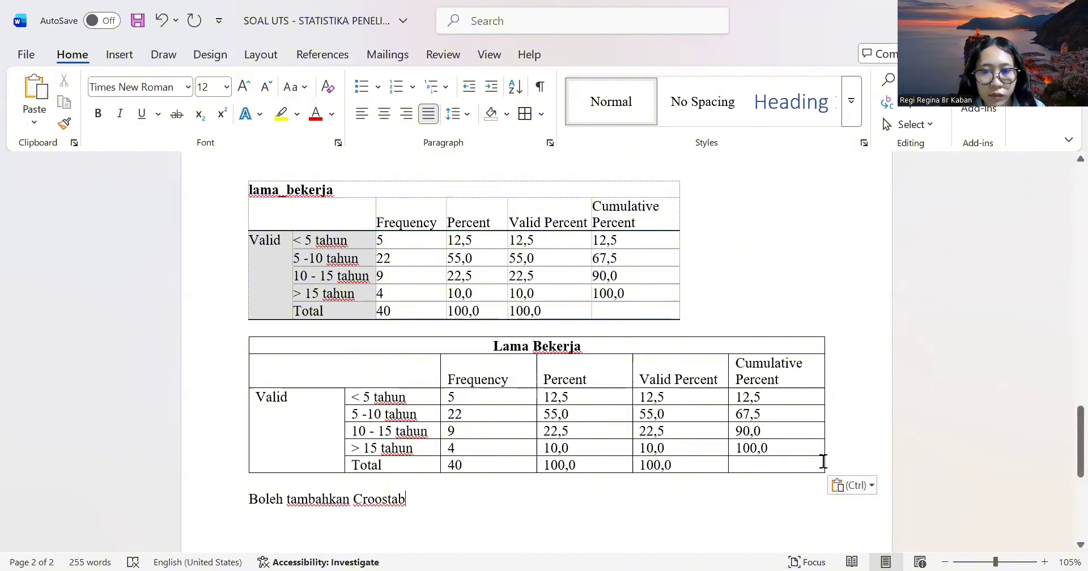
Narrow the new Lama Bekerja table slightly, keeping each row label on one line, and center the text in both lama_bekerja tables.
drag(821, 472, 763, 472)
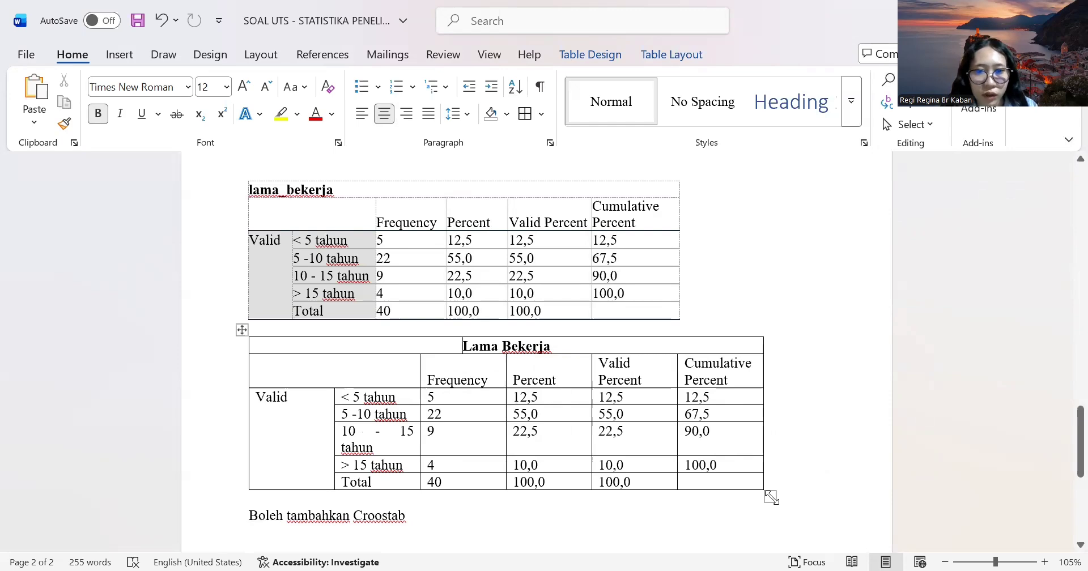
drag(771, 497, 802, 489)
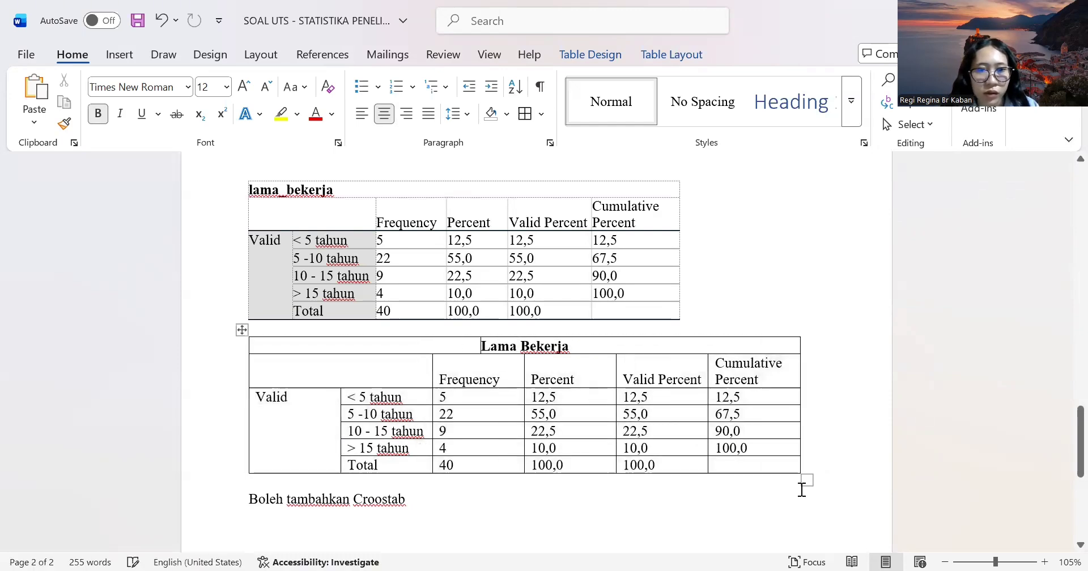
drag(252, 190, 760, 461)
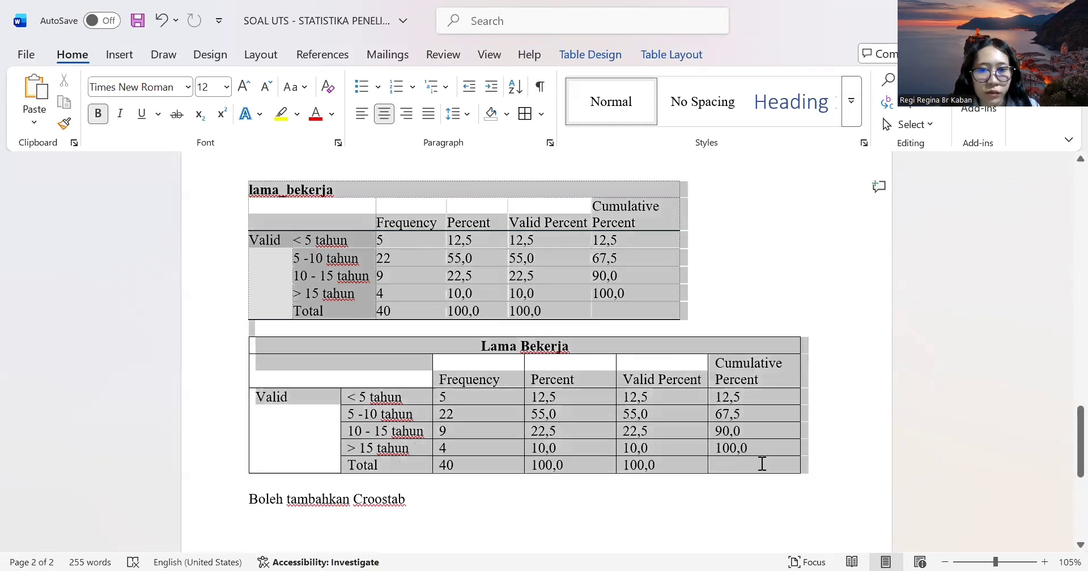
click(385, 115)
Center the text in both the original usia table and the rebuilt Usia table.
scroll(476, 370, up, 6)
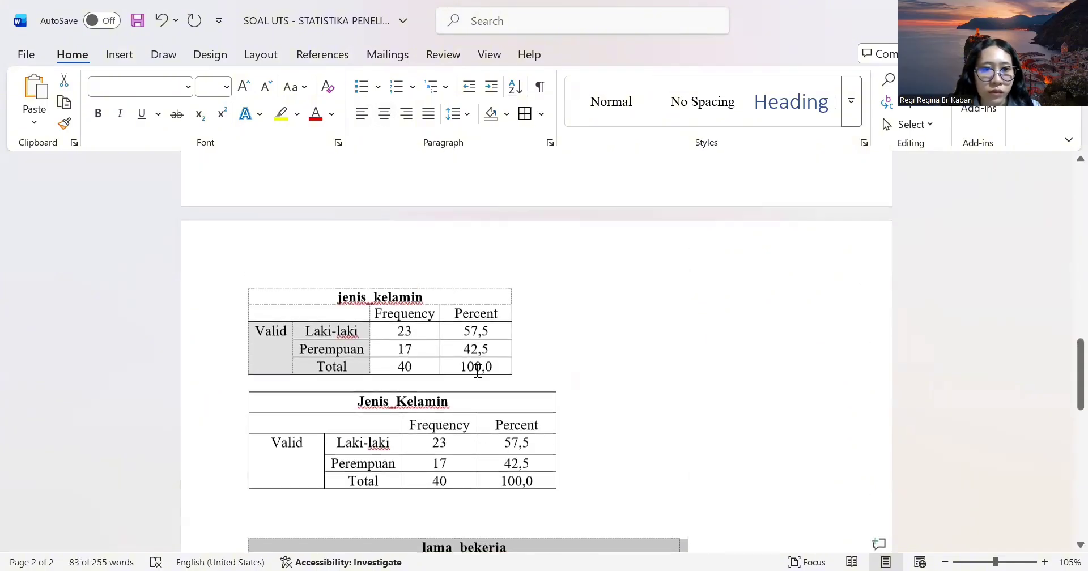
scroll(477, 371, up, 12)
scroll(478, 371, down, 7)
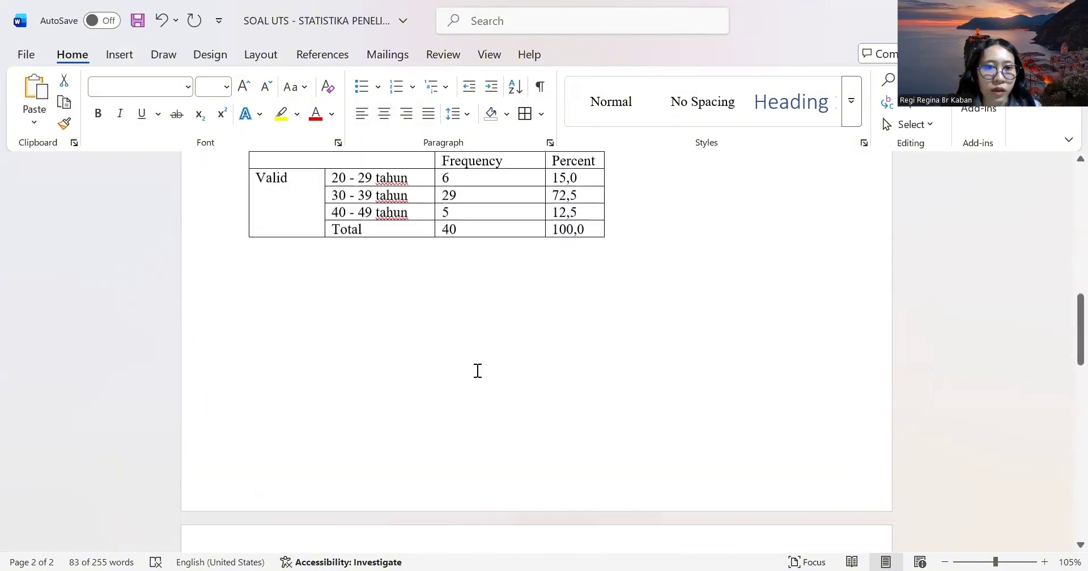
scroll(477, 371, down, 1)
scroll(478, 371, up, 5)
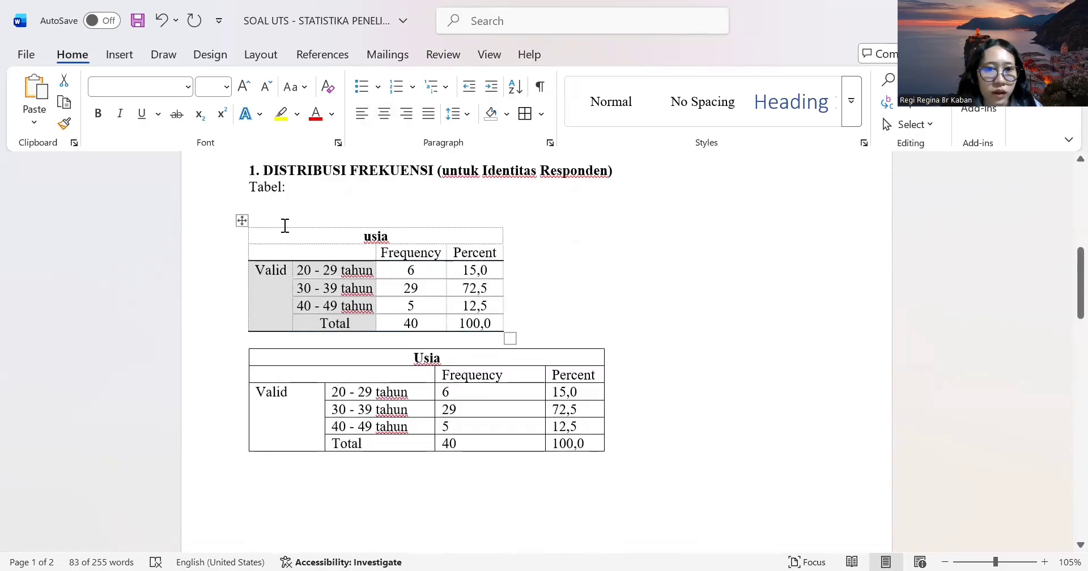
drag(285, 225, 612, 447)
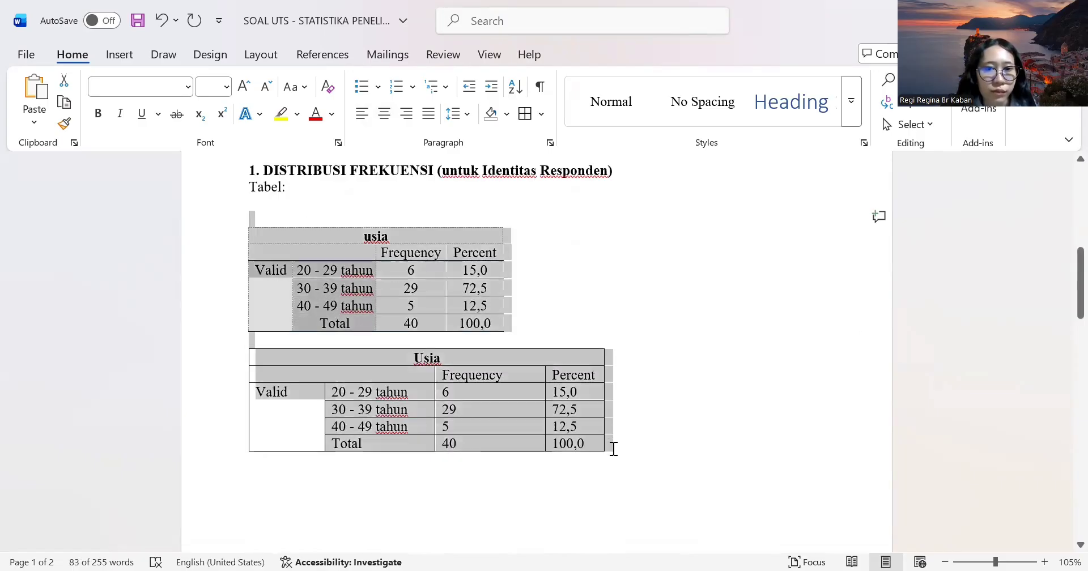
click(384, 117)
Place the text cursor on the blank line below "Boleh tambahkan Croostab".
scroll(640, 334, down, 10)
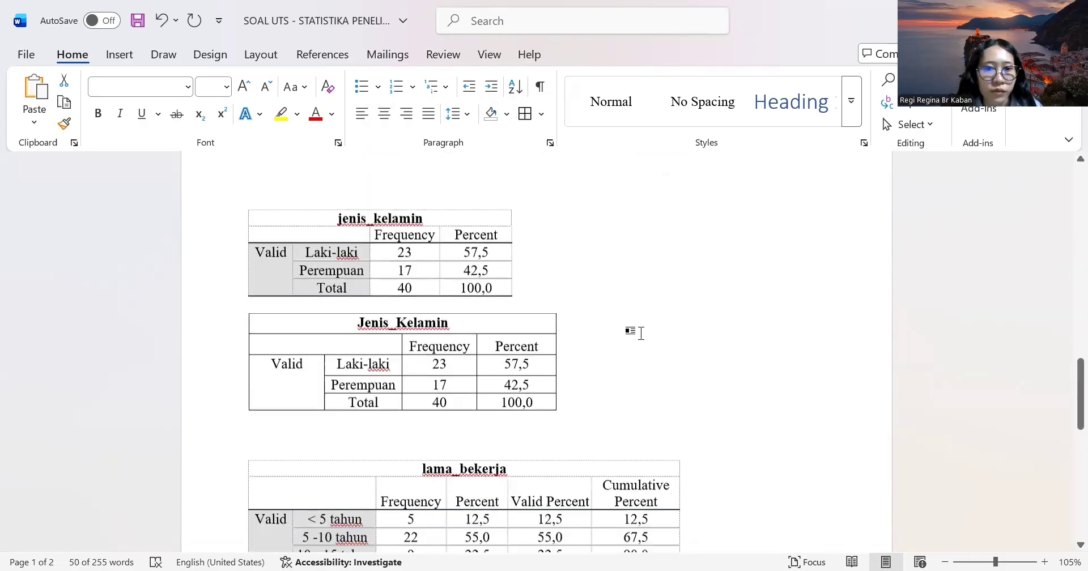
scroll(641, 334, down, 10)
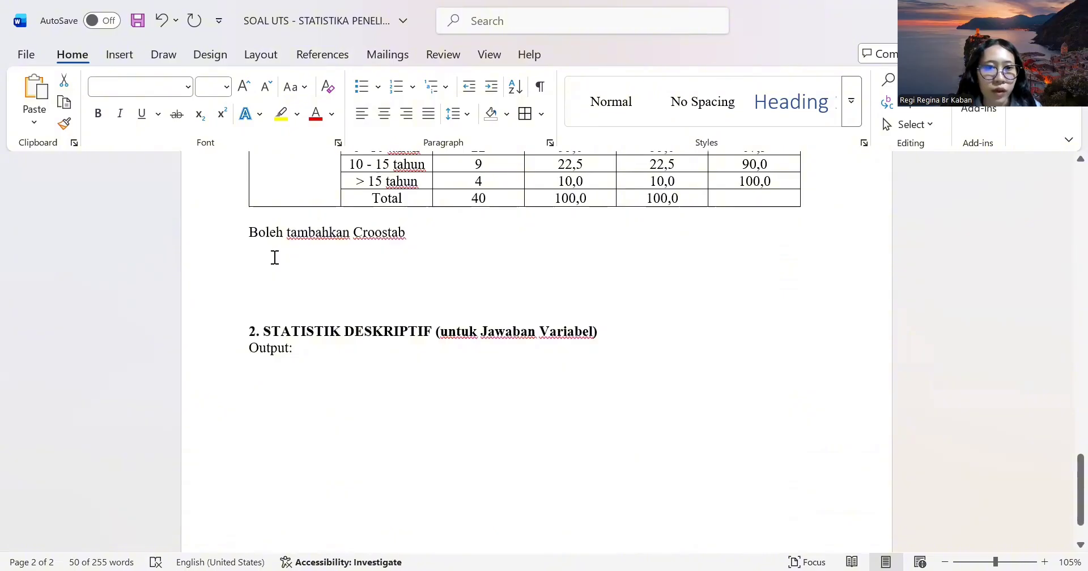
click(274, 257)
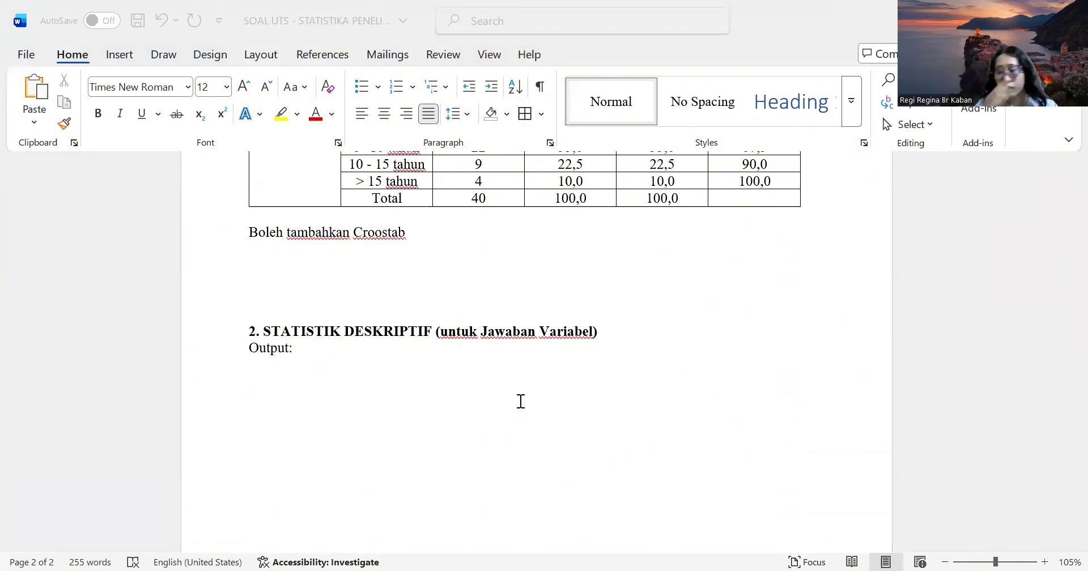
Switch to the SPSS Data Editor and bring up the Descriptive Statistics analyses.
key(alt+Tab)
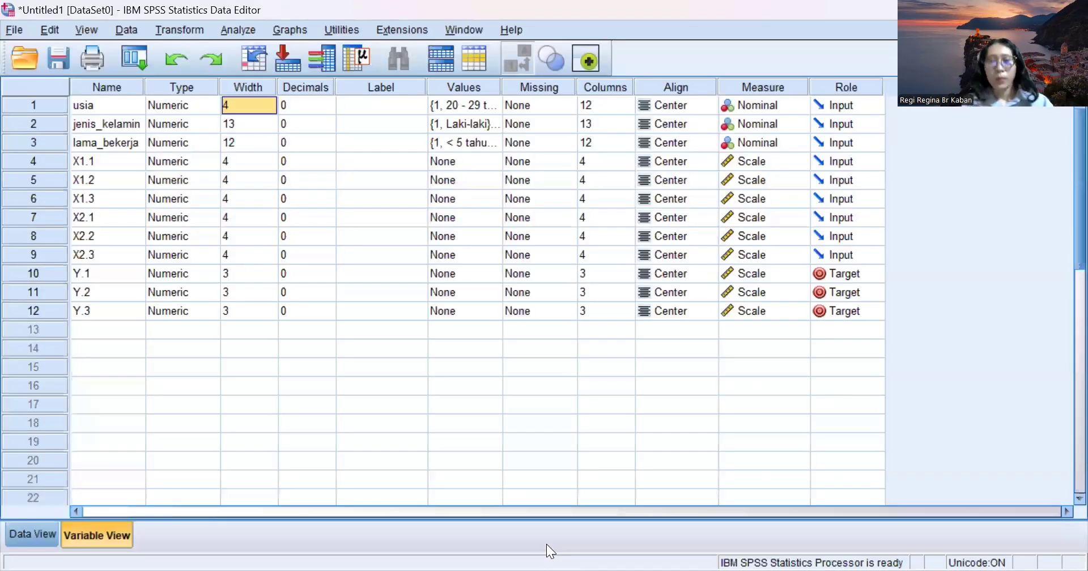
click(245, 27)
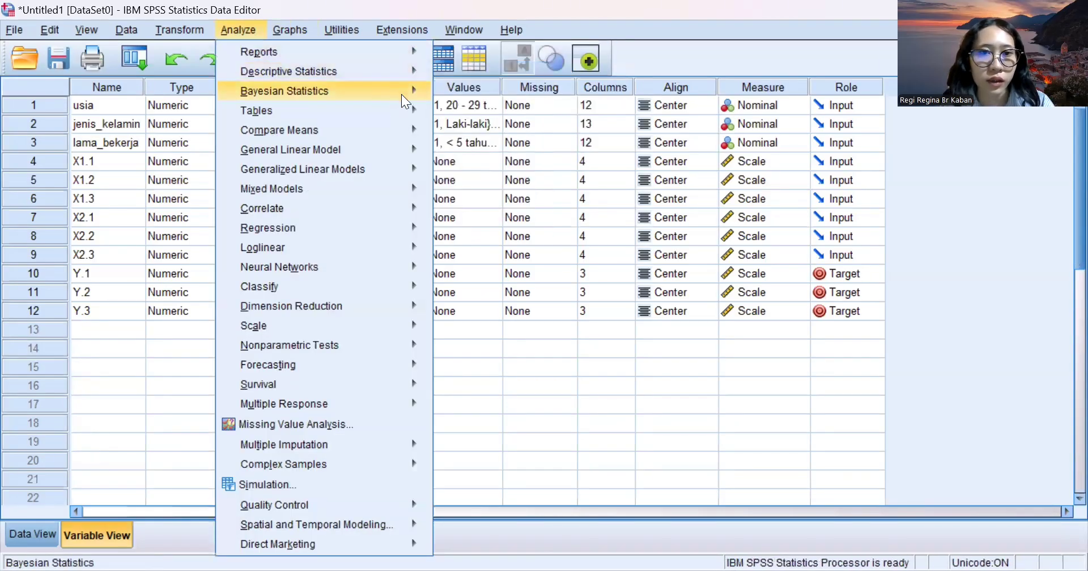
mouse_move(411, 71)
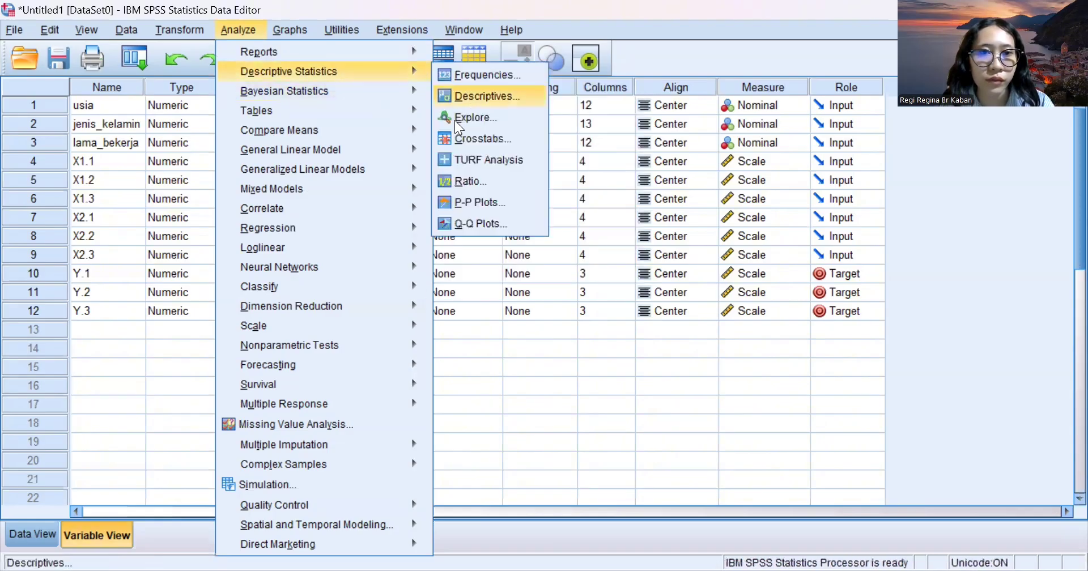
Run a Crosstabs analysis with usia as the row variable and jenis_kelamin and lama_bekerja as the column variables.
click(458, 138)
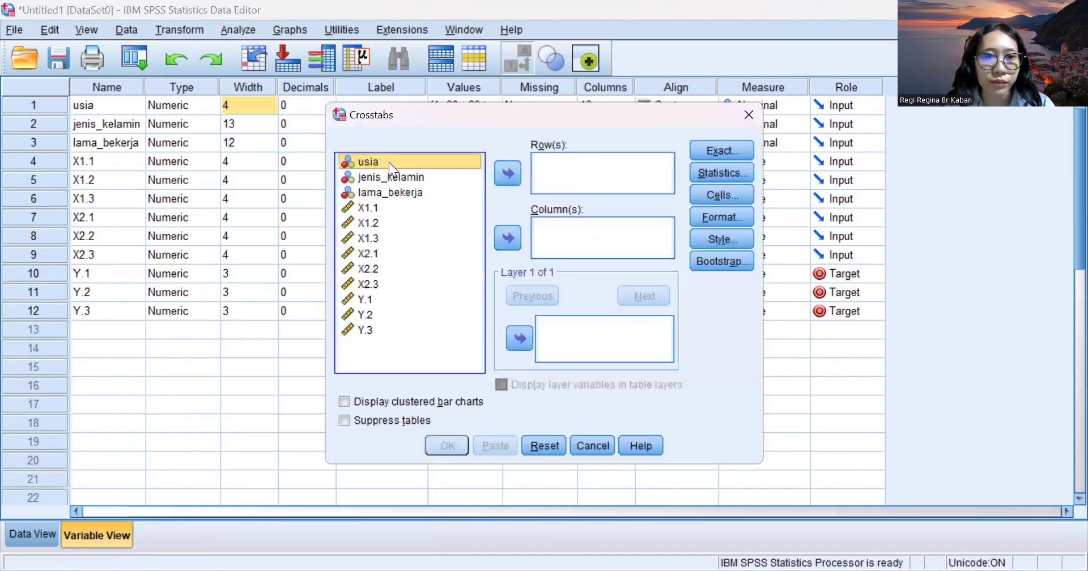
click(501, 174)
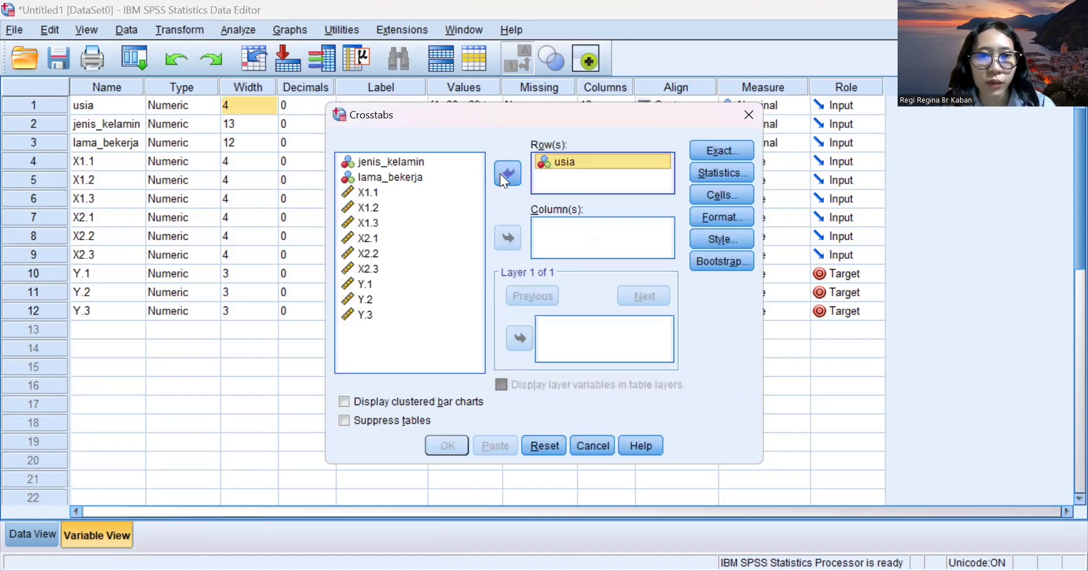
click(426, 163)
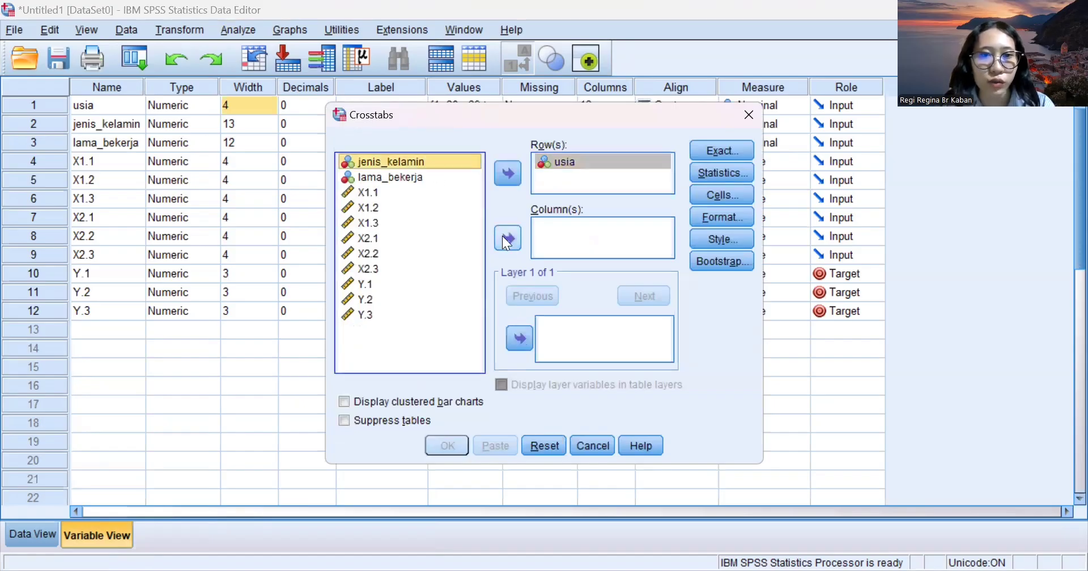
click(502, 235)
click(429, 161)
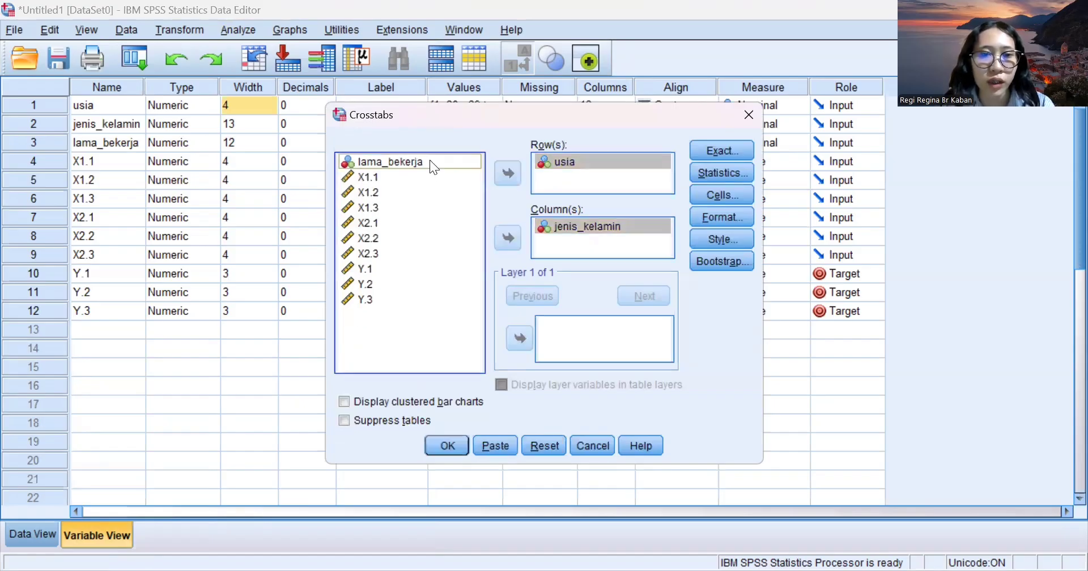
click(505, 231)
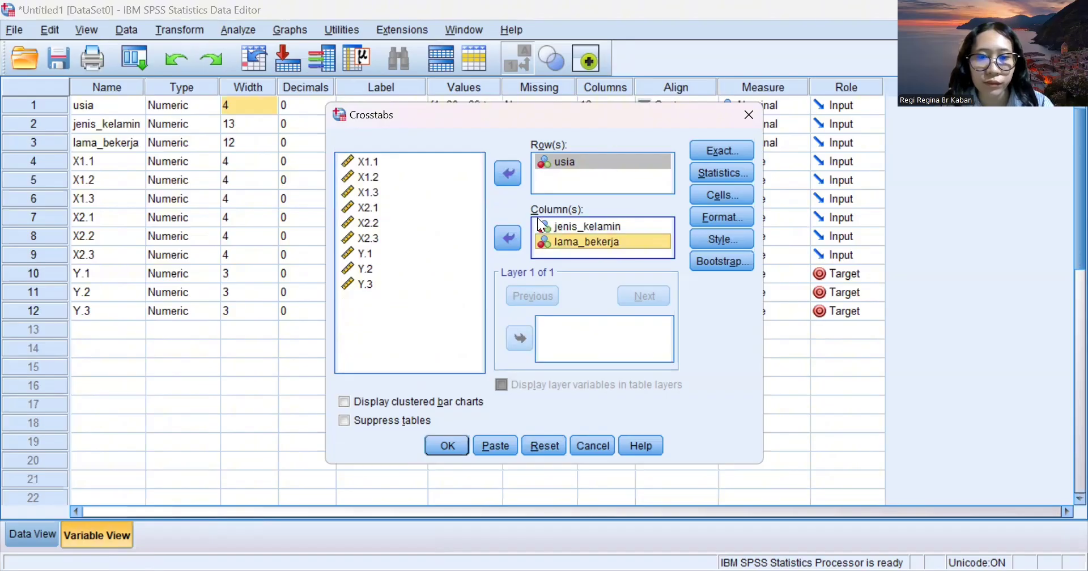
click(445, 444)
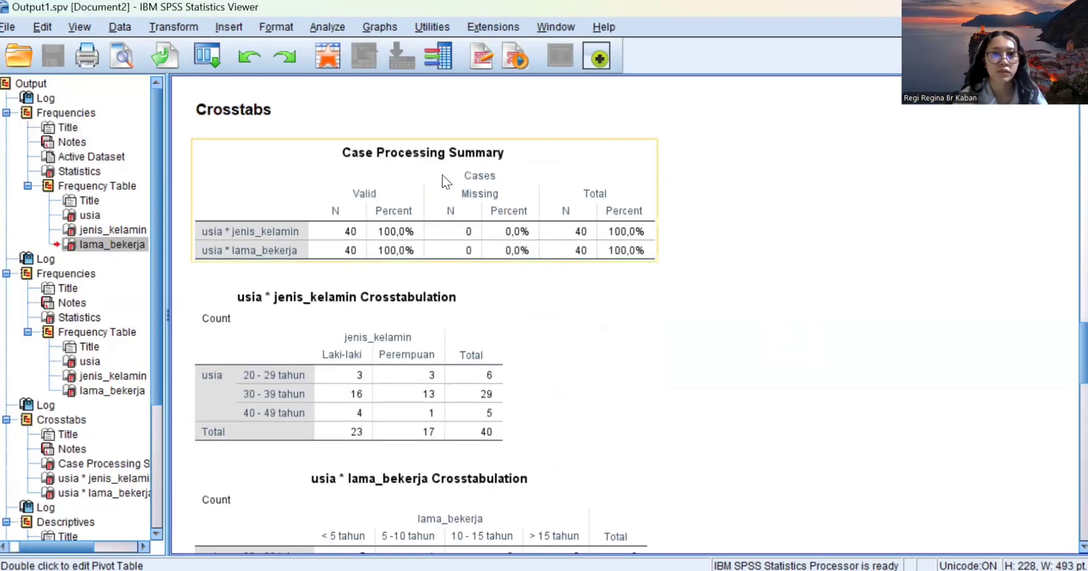
Copy the usia * jenis_kelamin crosstabulation table from the output into the Word document, below the line "Boleh tambahkan Croostab".
right_click(377, 360)
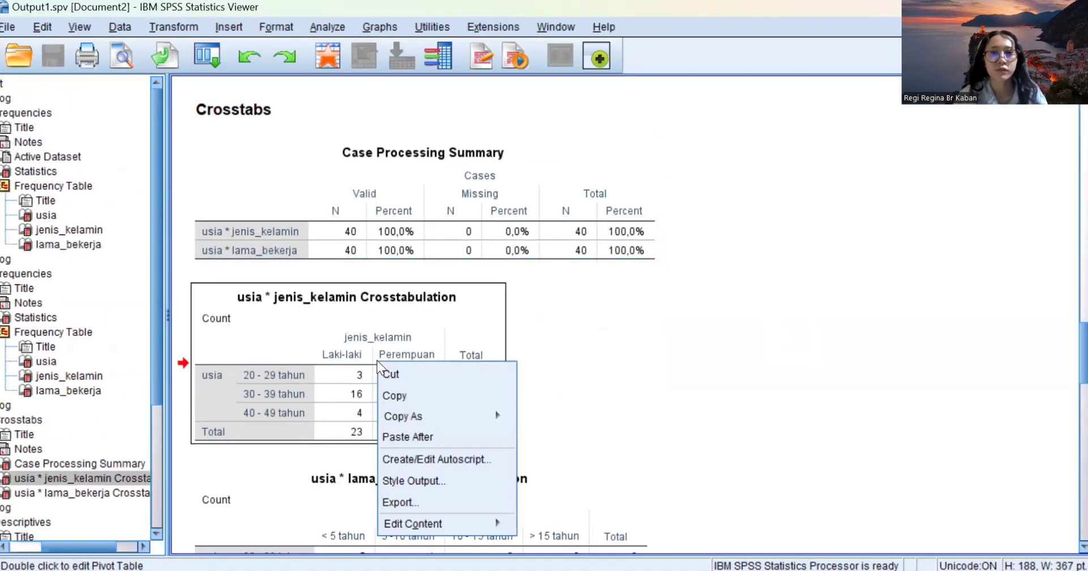
click(390, 395)
key(alt+Tab)
key(ctrl+v)
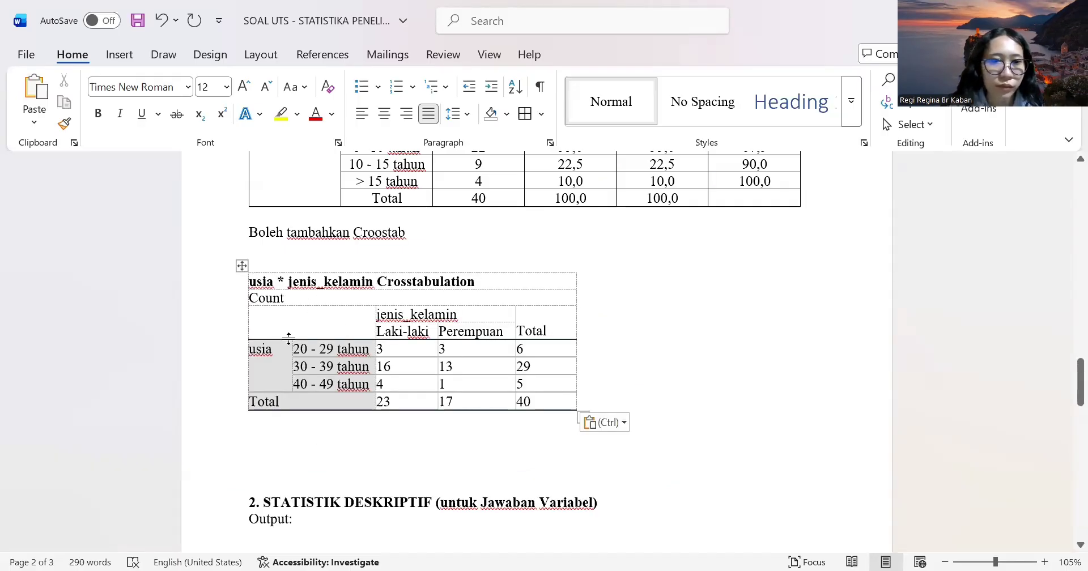
drag(252, 282, 487, 368)
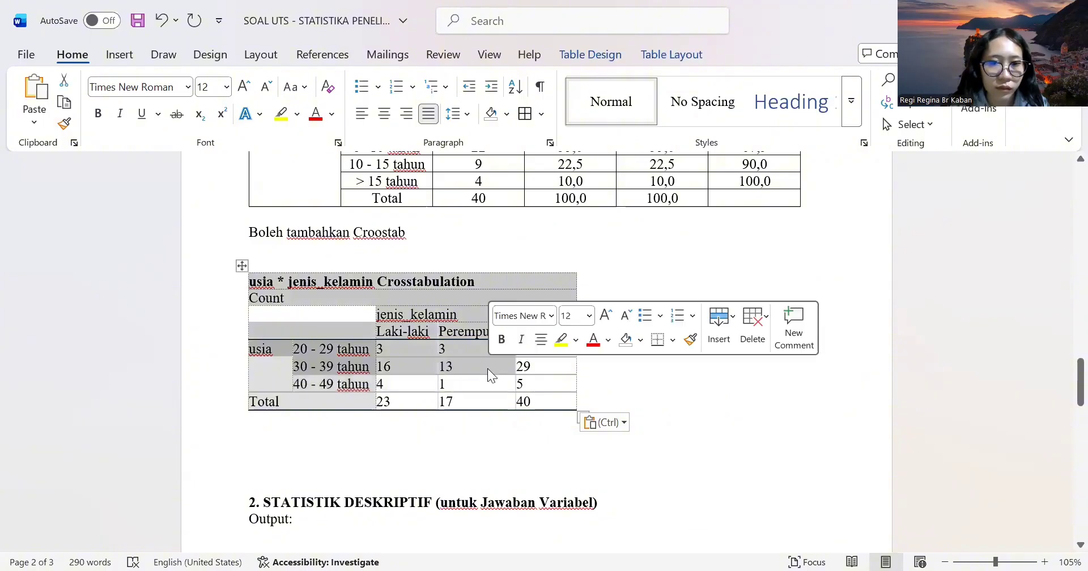
click(431, 359)
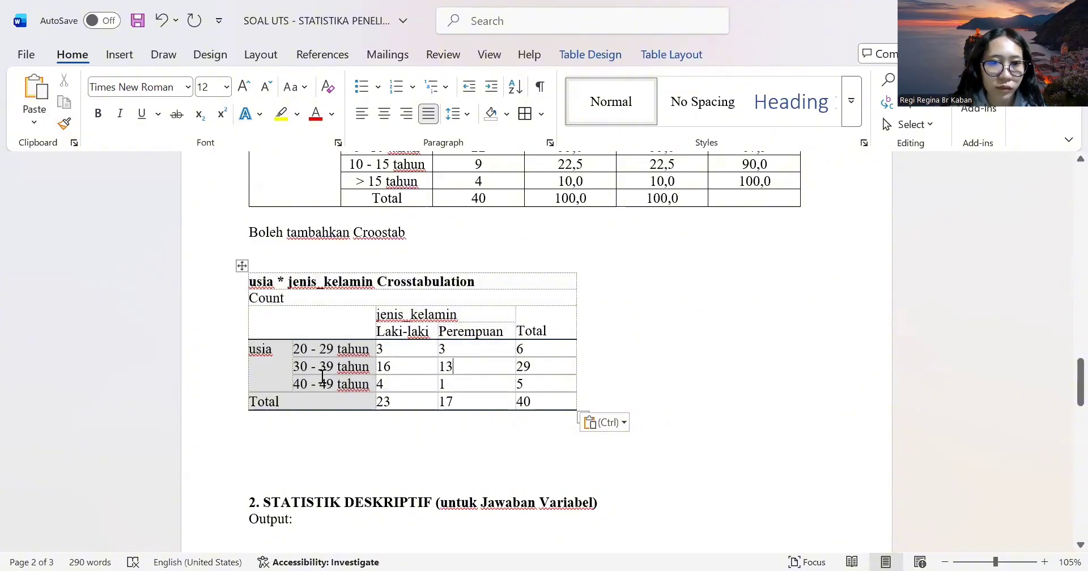
Insert a table with 5 columns and 7 rows below the pasted crosstabulation.
click(259, 443)
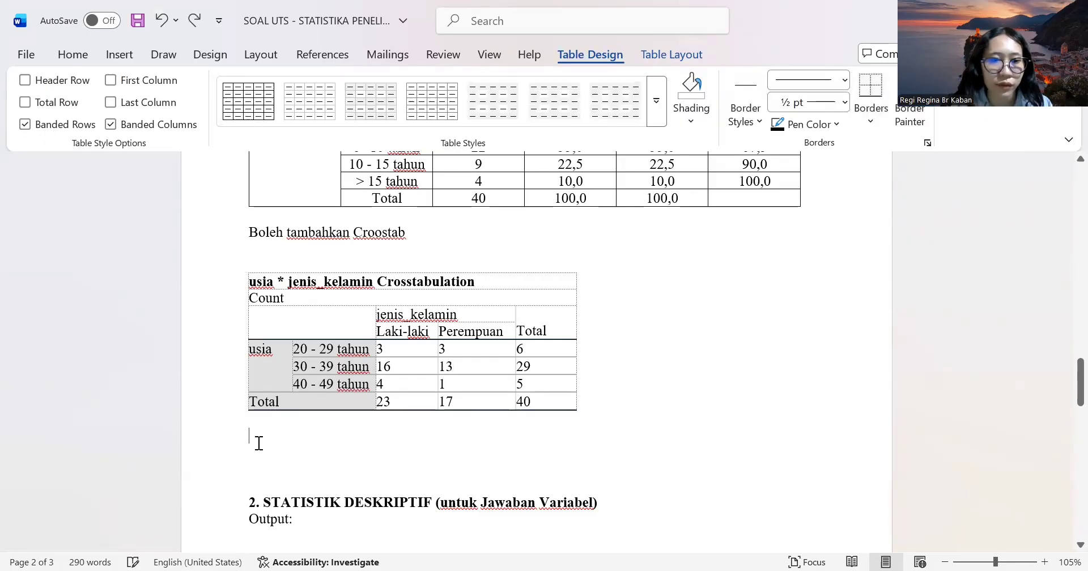
click(119, 54)
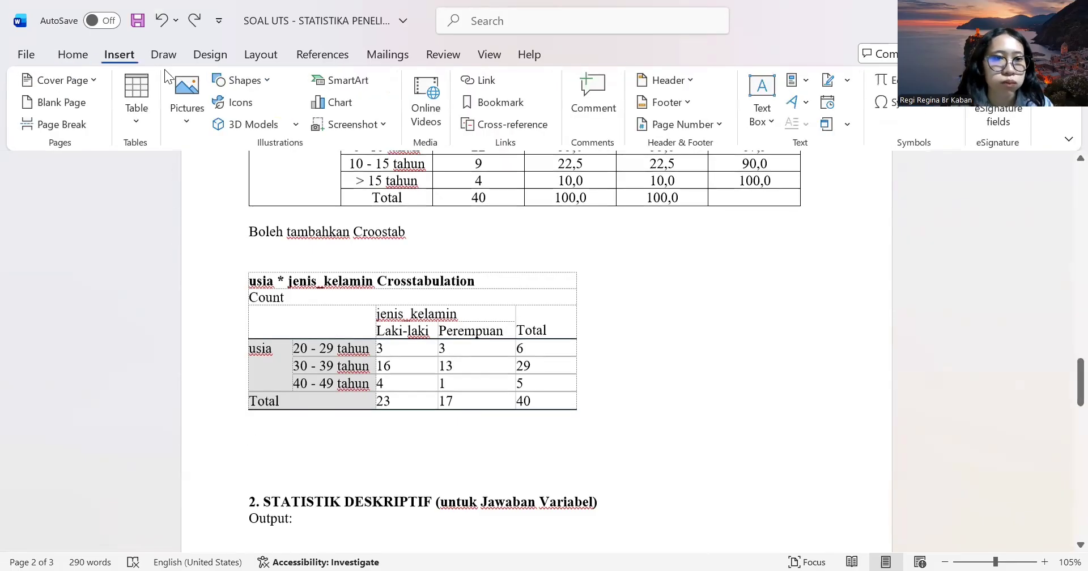
click(142, 106)
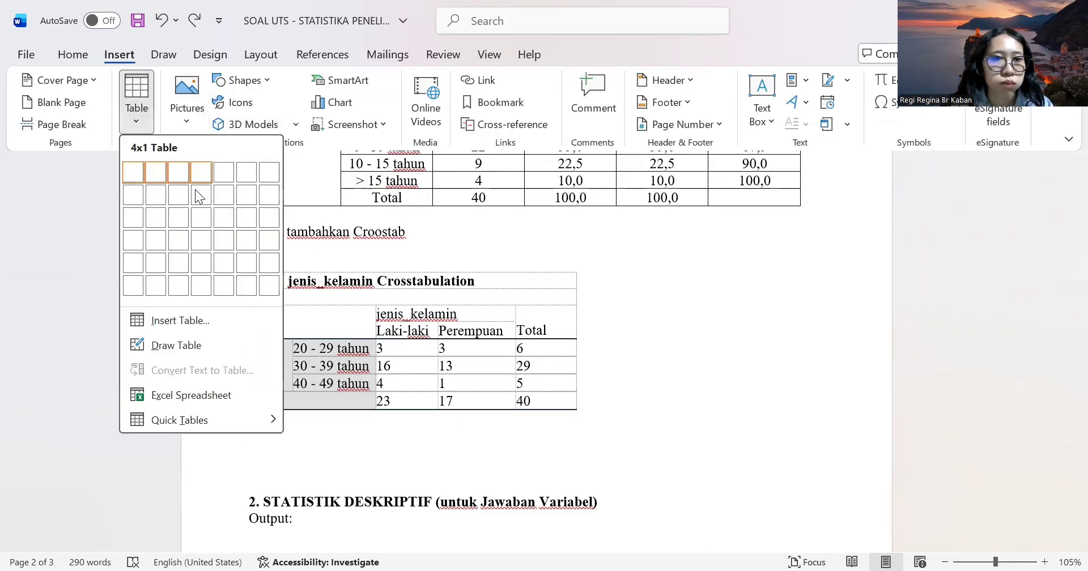
click(191, 321)
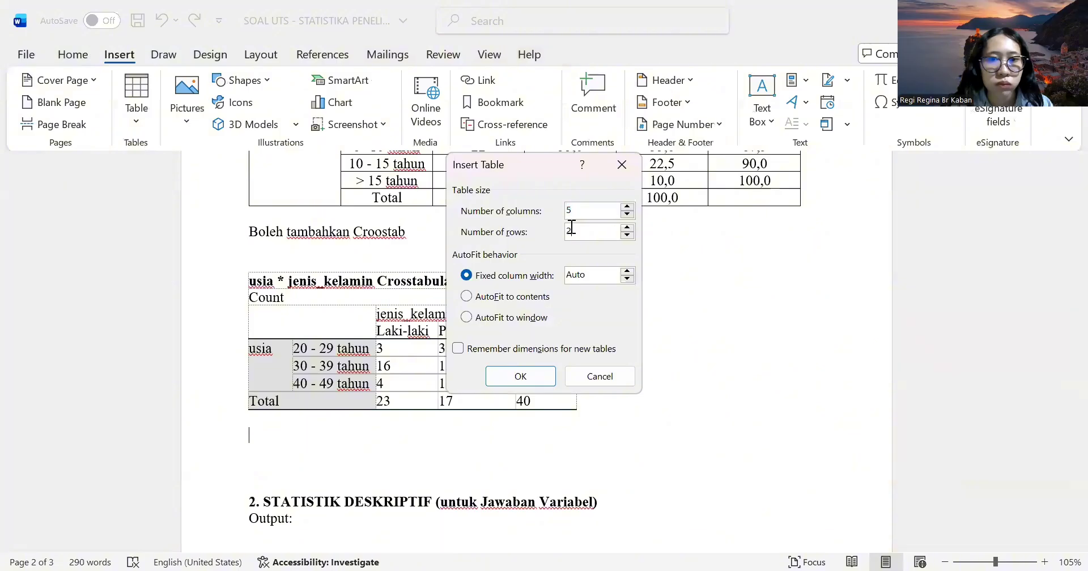
key(BackSpace)
text(7)
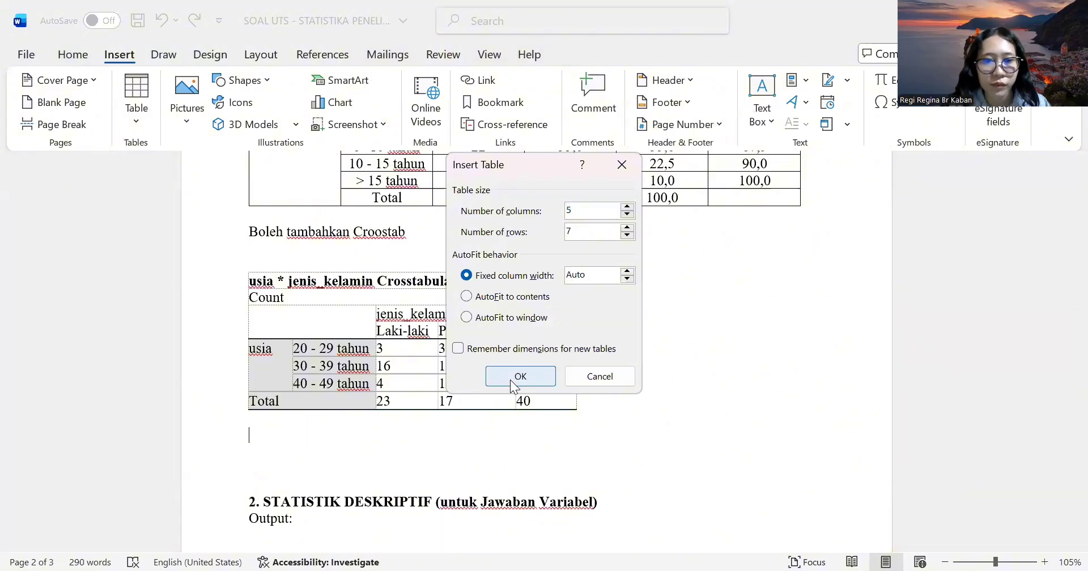
click(520, 376)
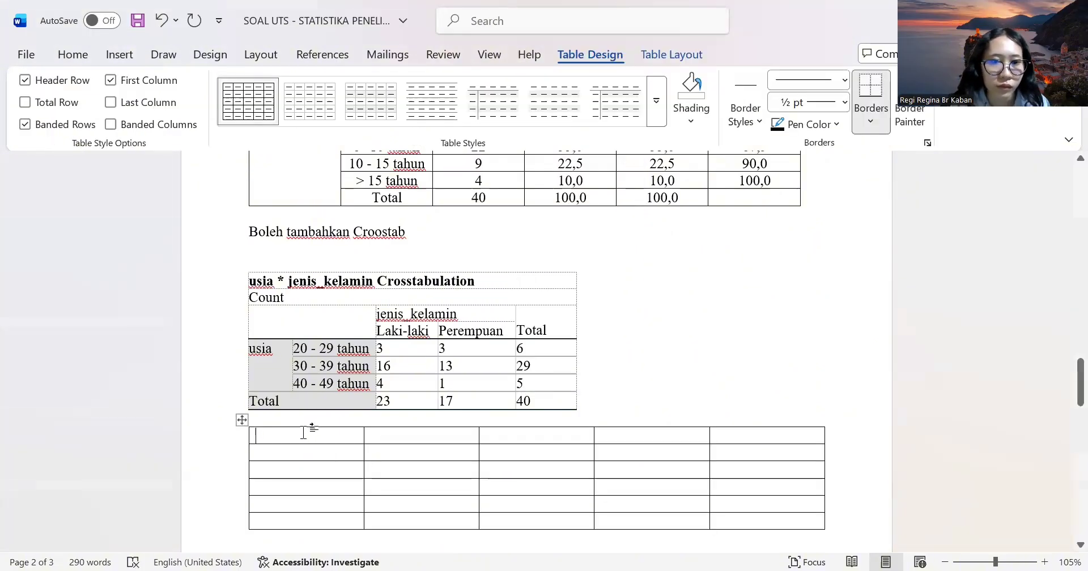
Merge the cells of the new table's first row and enter the title "Usia * jenis kelamin crosstabulation".
drag(253, 436, 744, 435)
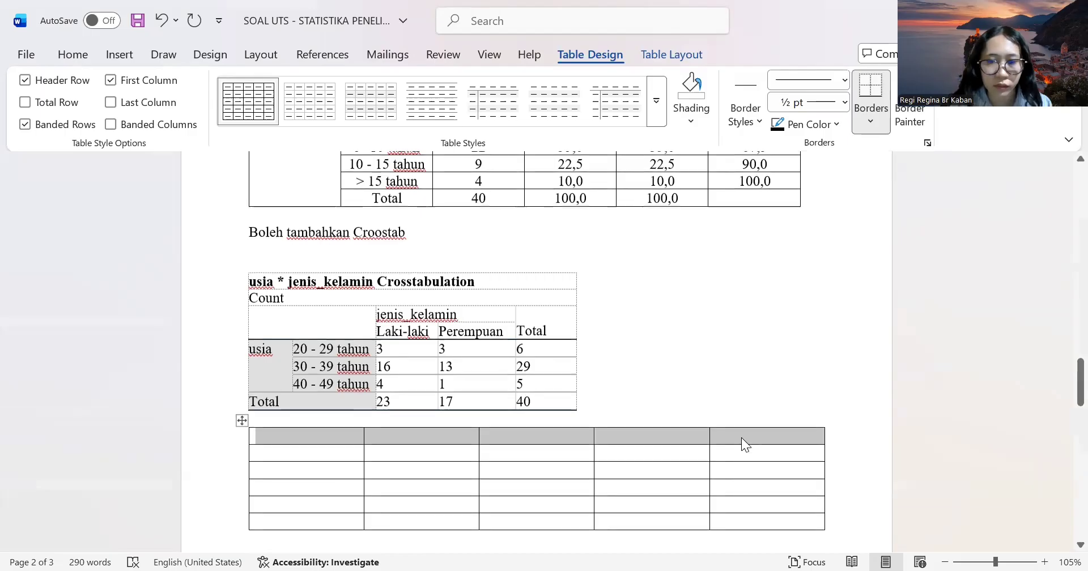
right_click(742, 436)
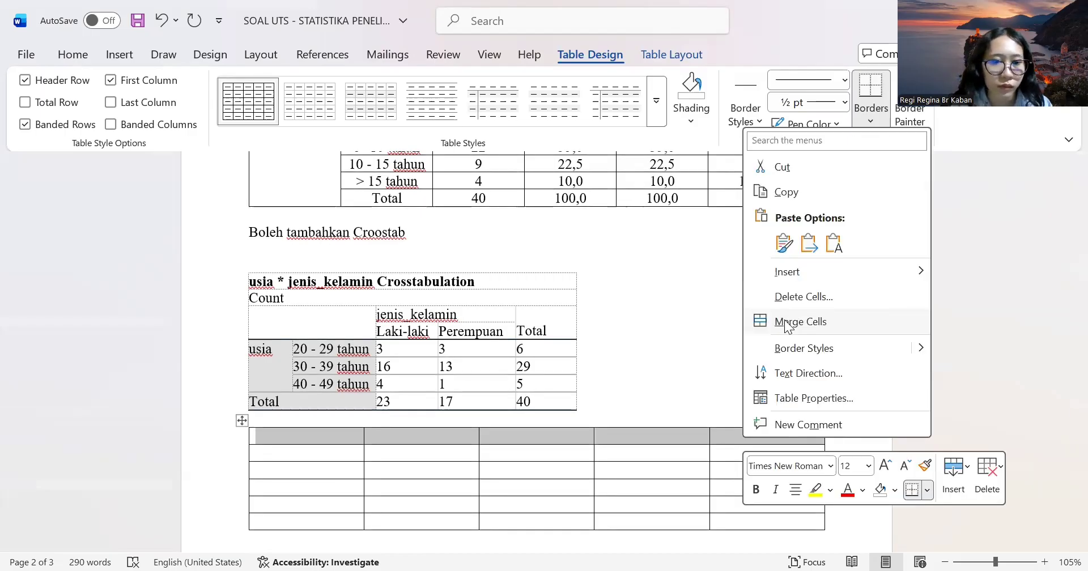
click(785, 322)
text(Usia)
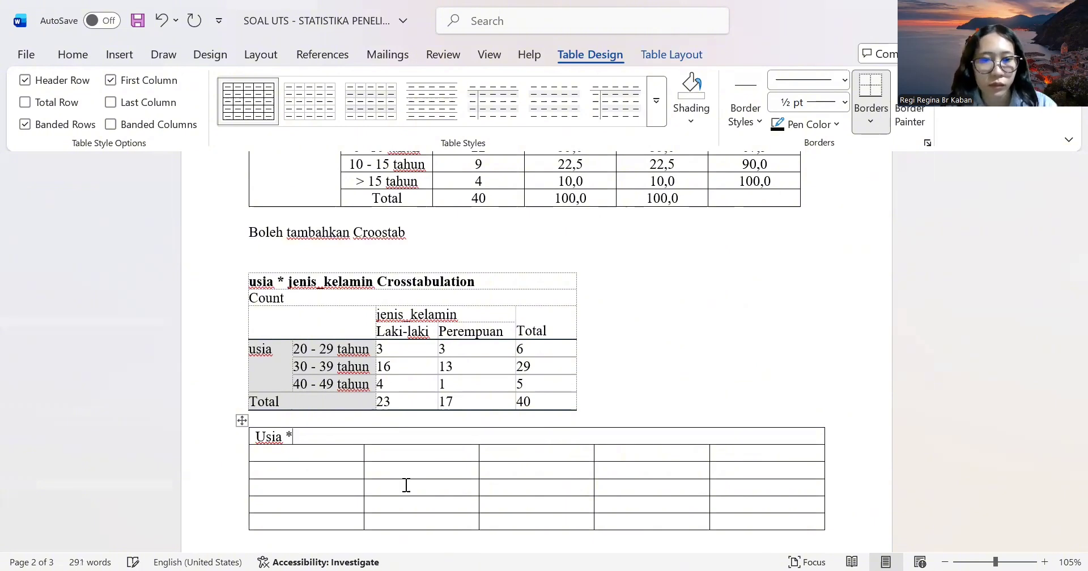
text(* jenis)
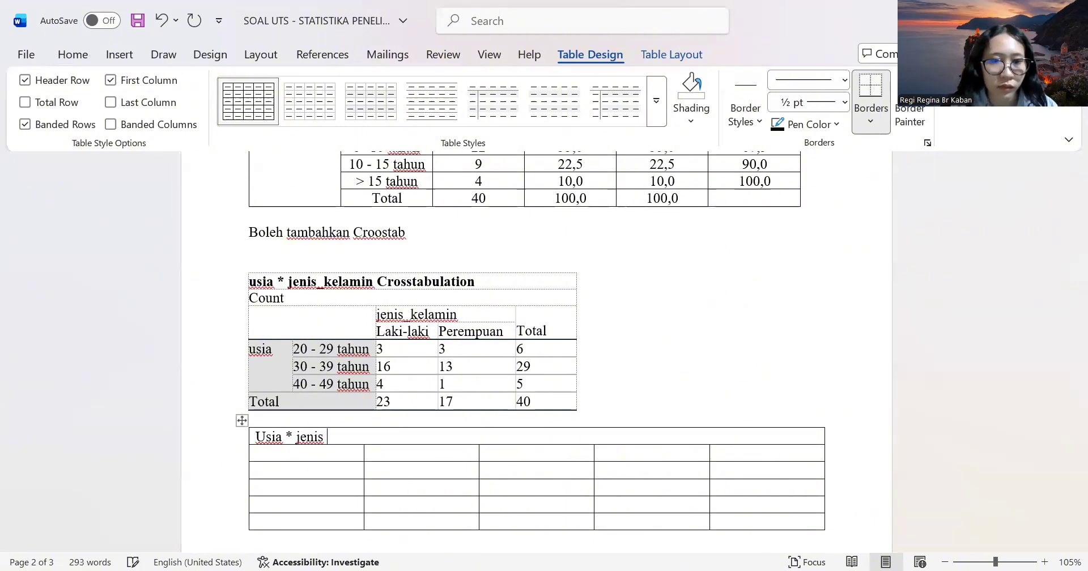
text( kelamin )
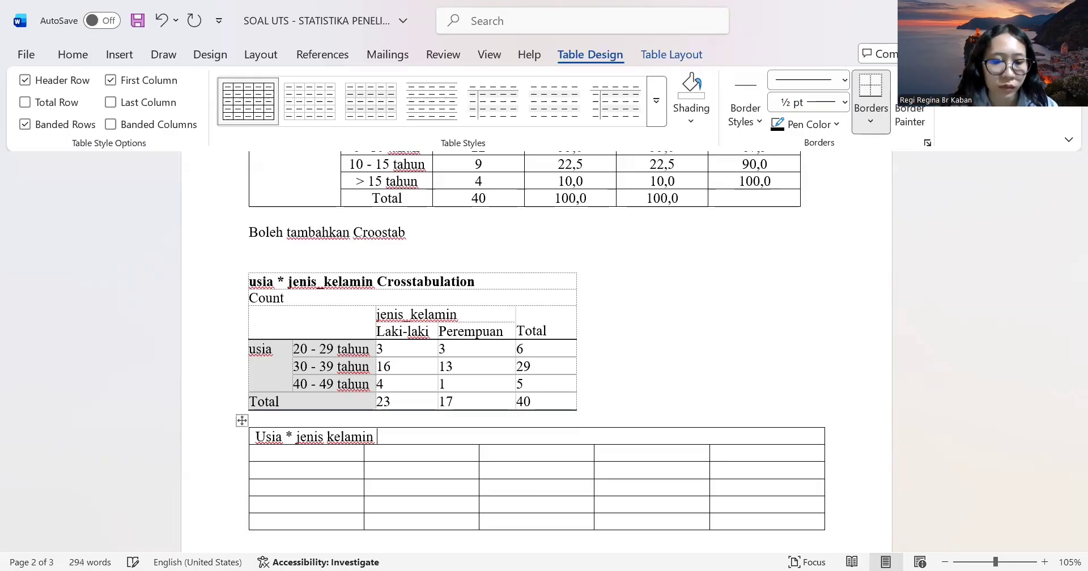
text(cros)
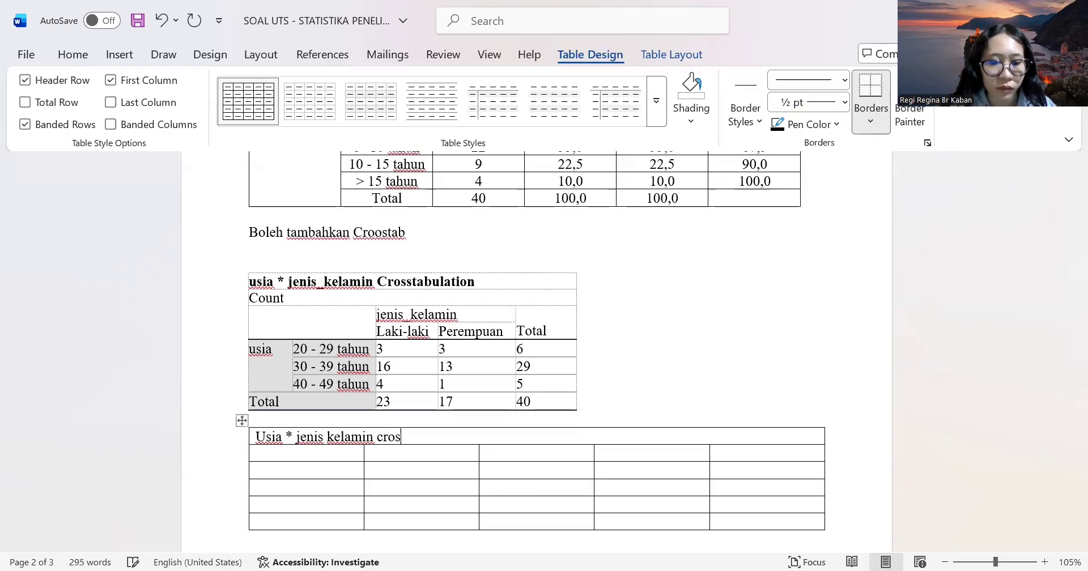
text(stabulat)
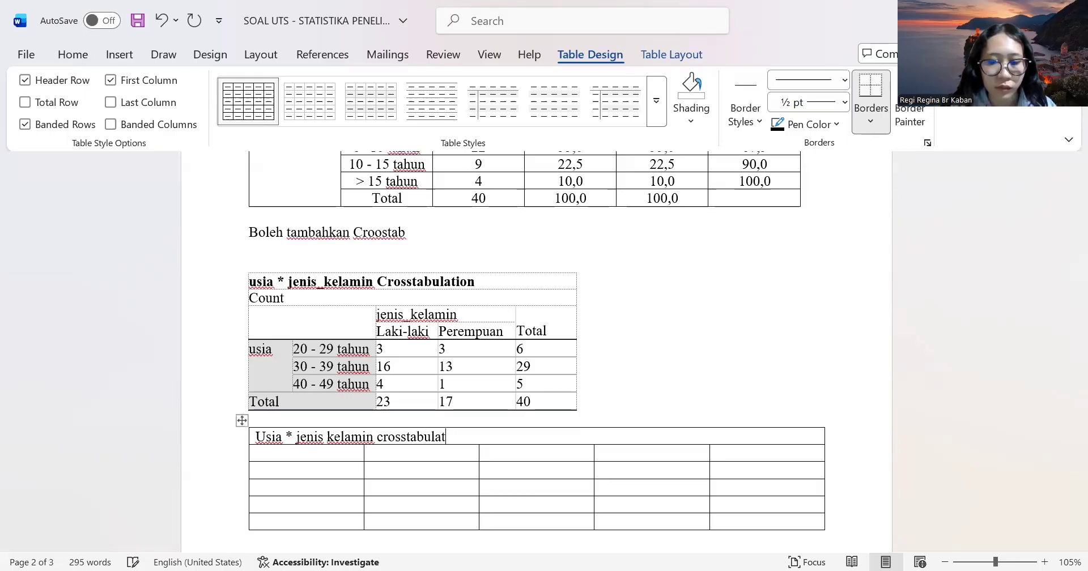
text(ion)
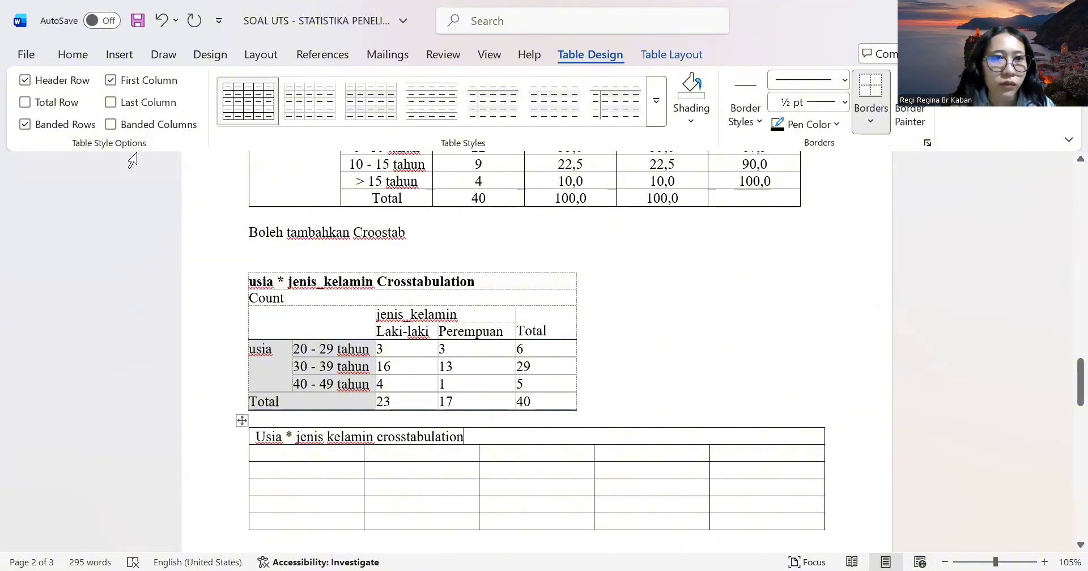
Center the title in the new table's first row and make it bold.
click(77, 50)
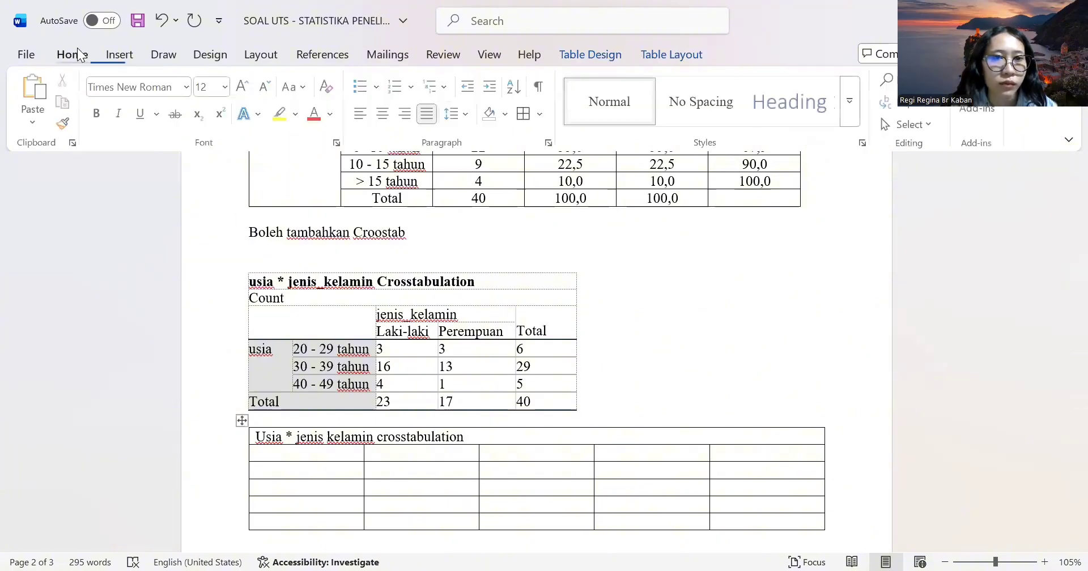
click(383, 115)
click(432, 437)
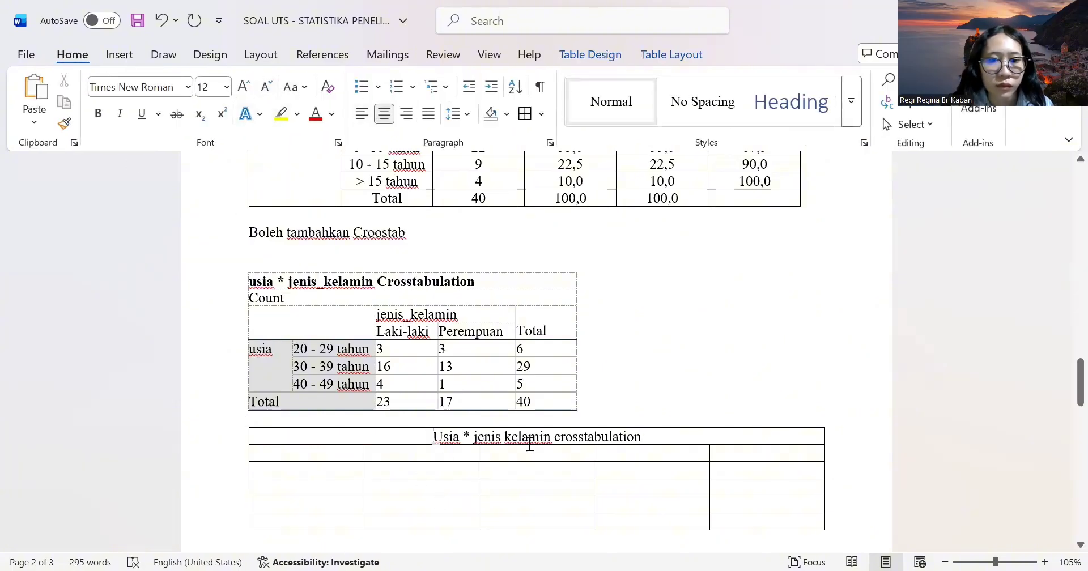
drag(529, 444, 644, 440)
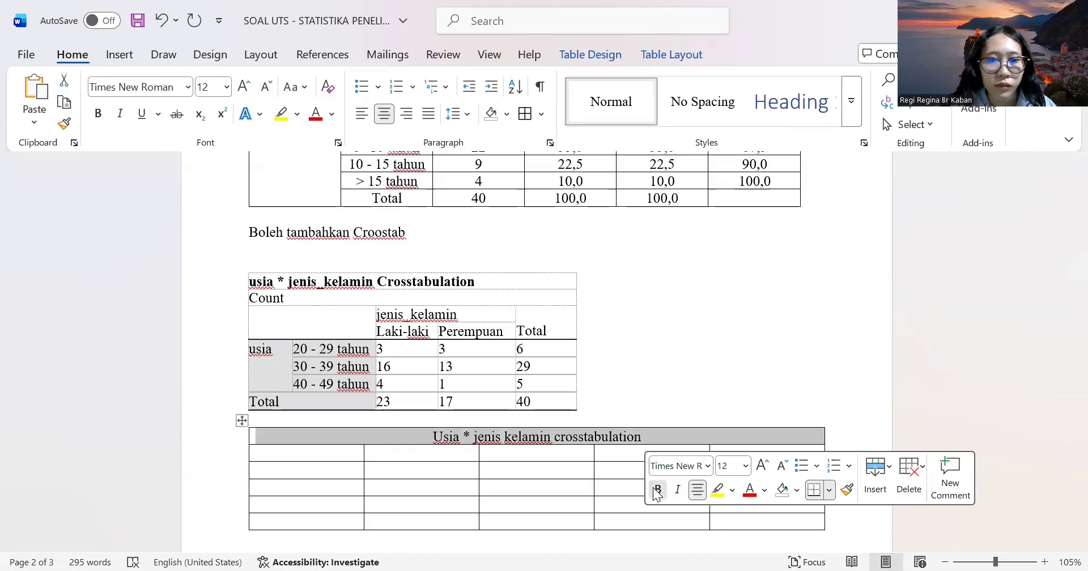
click(656, 491)
Merge the cells of the new table's second row and enter "count" in it.
click(284, 455)
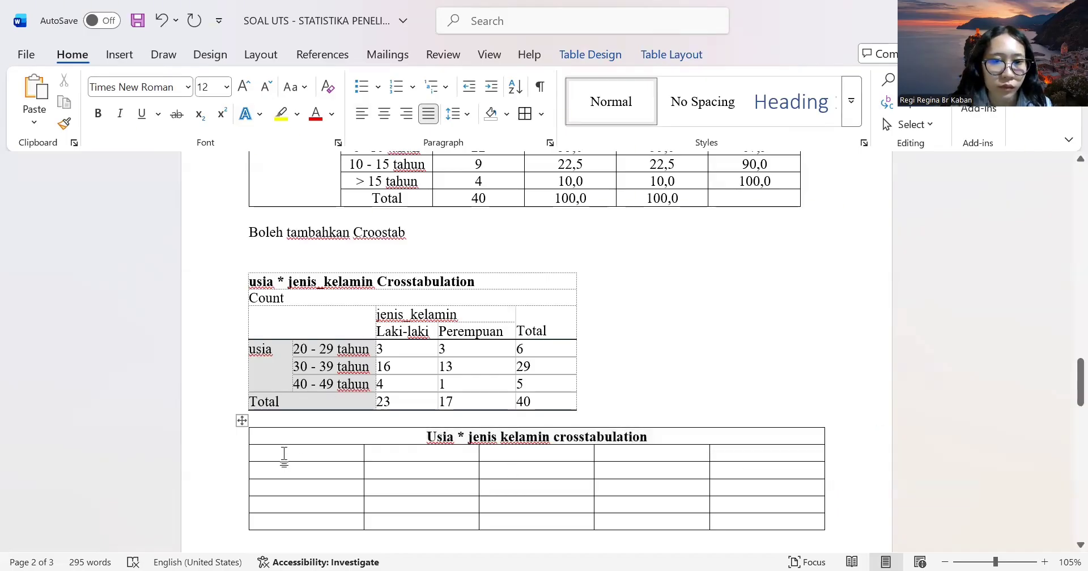
drag(284, 453, 720, 458)
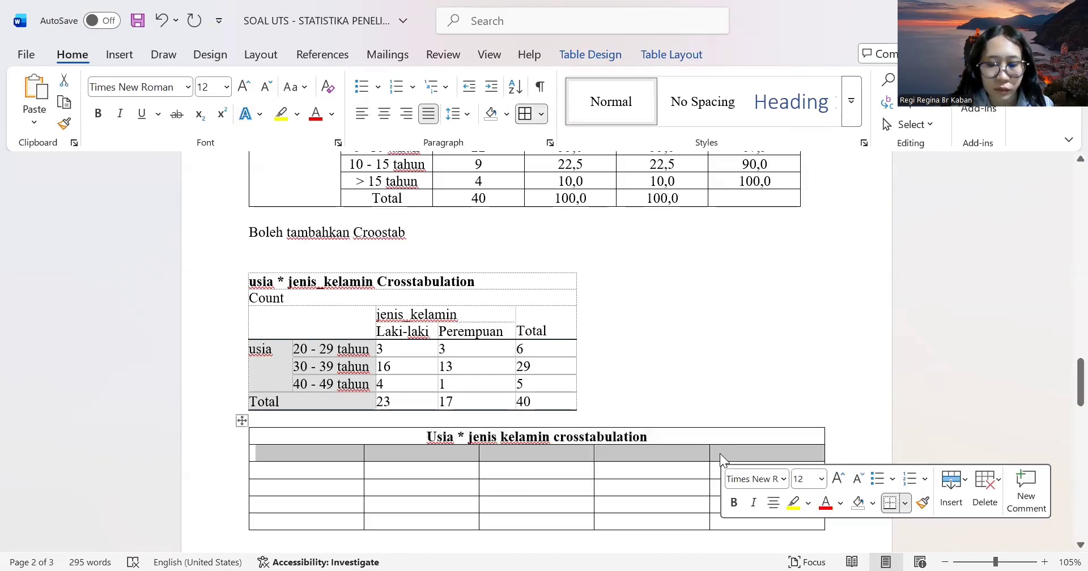
right_click(719, 457)
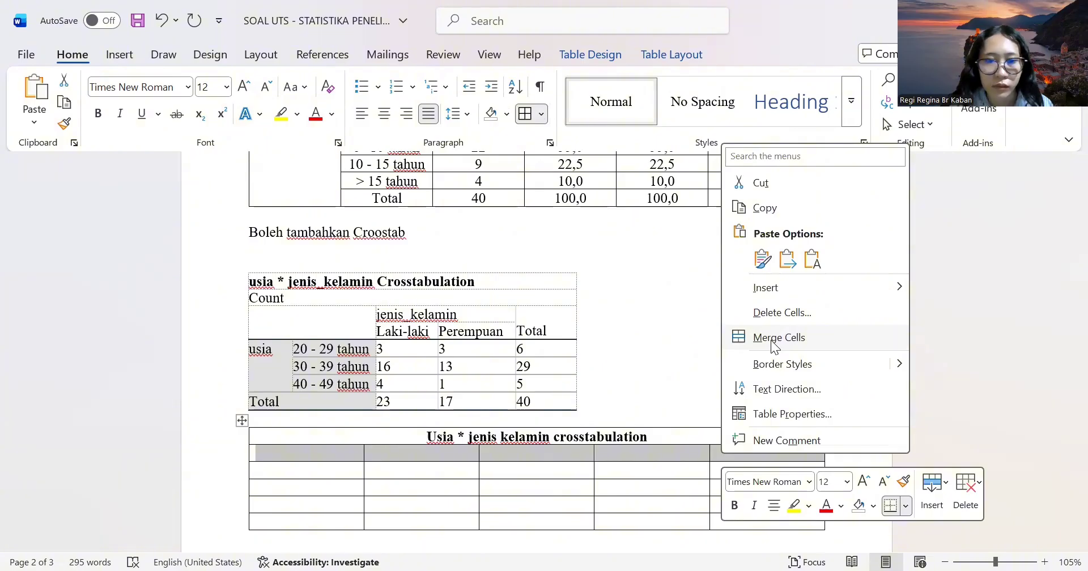
click(773, 341)
text(cp)
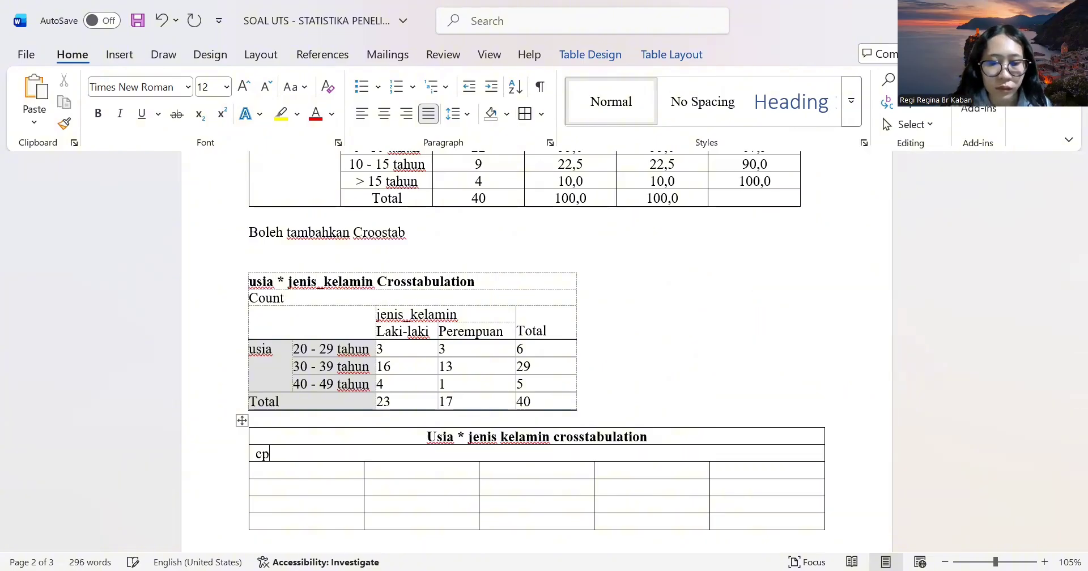
text(unt)
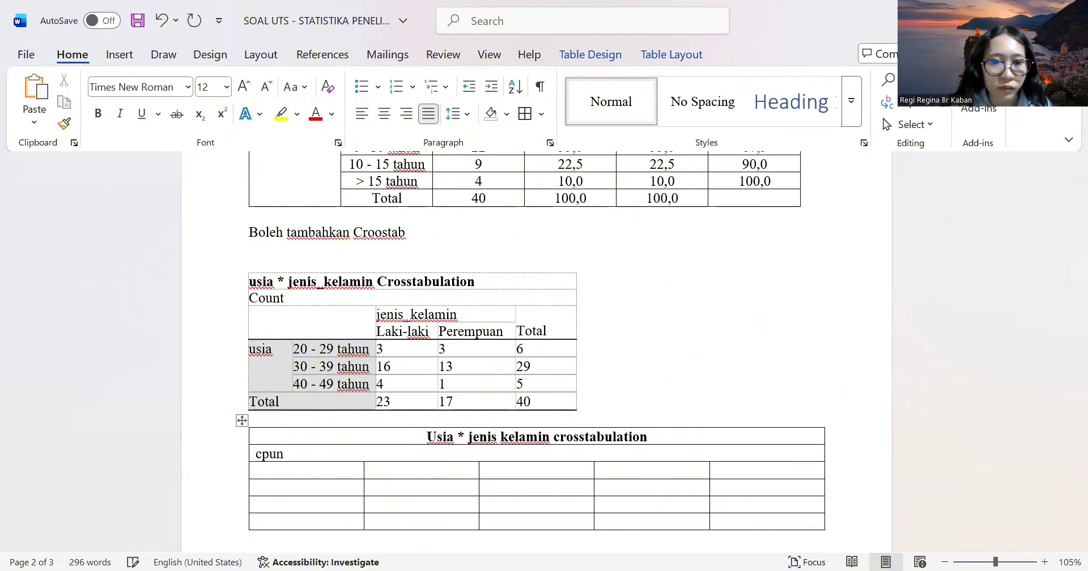
key(BackSpace)
key(BackSpace)
key(BackSpace)
text(ount)
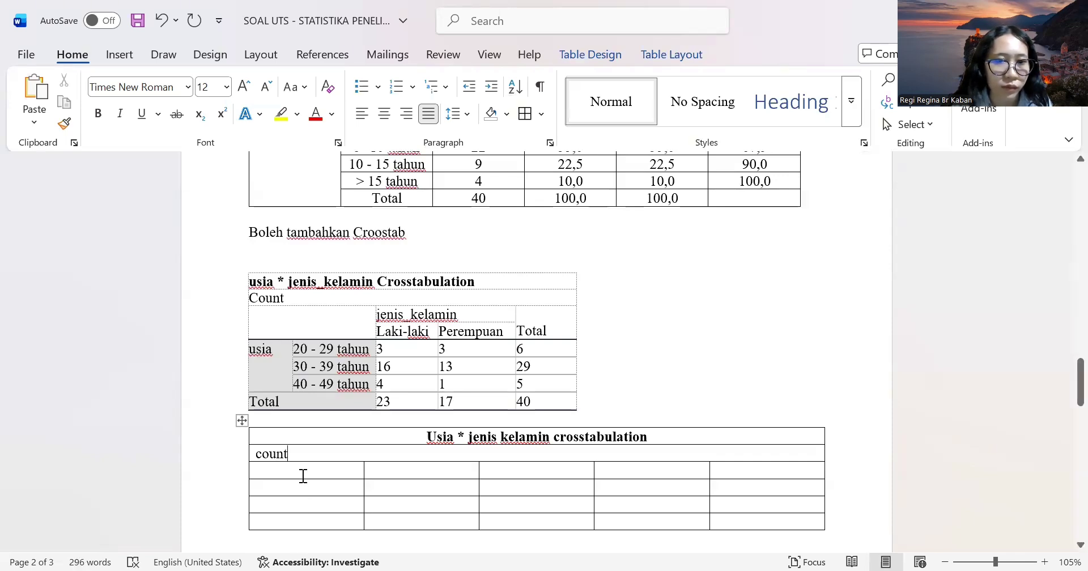
Clear all text from the new table below the pasted crosstabulation.
scroll(303, 476, down, 3)
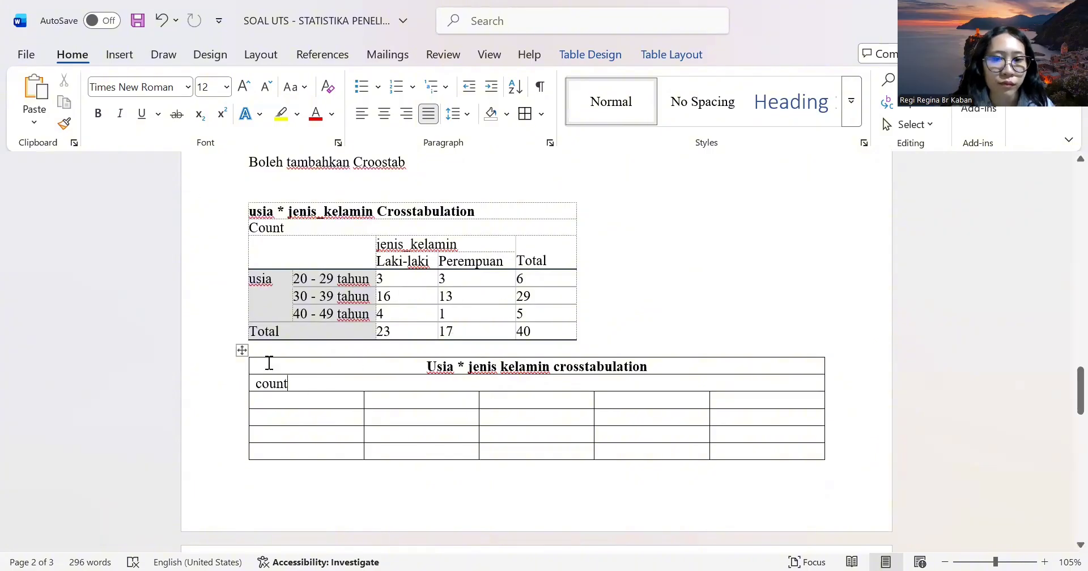
drag(269, 363, 807, 530)
key(Delete)
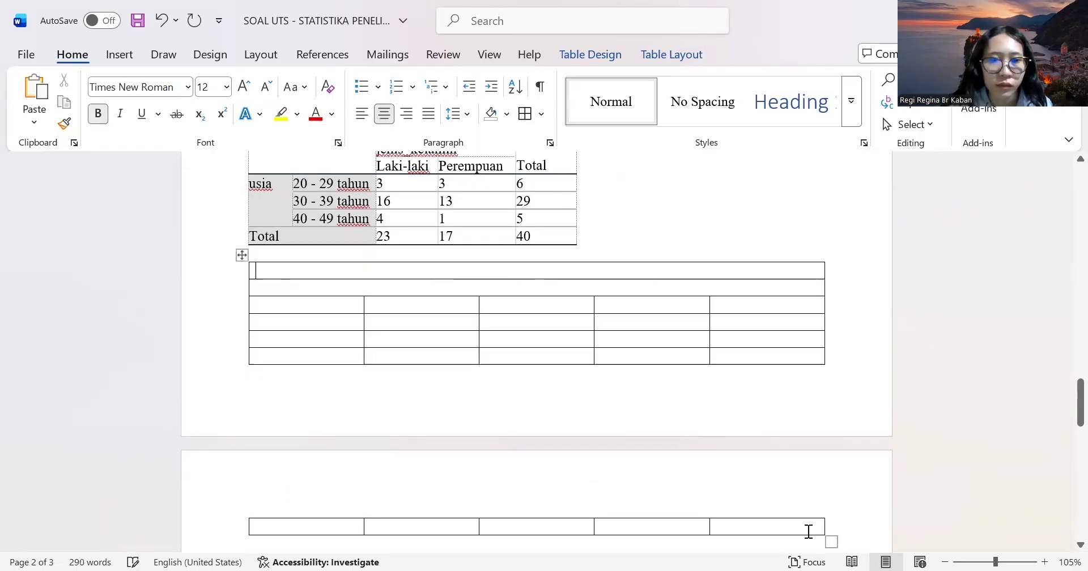
Undo the cell merges in the blank table below the pasted crosstabulation and remove that table.
click(163, 23)
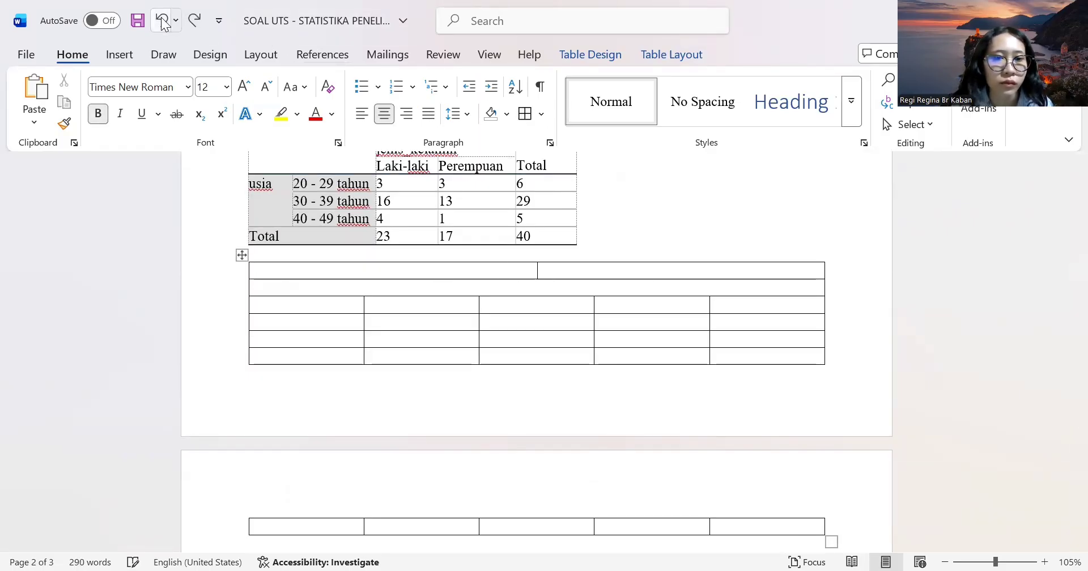
click(163, 22)
key(BackSpace)
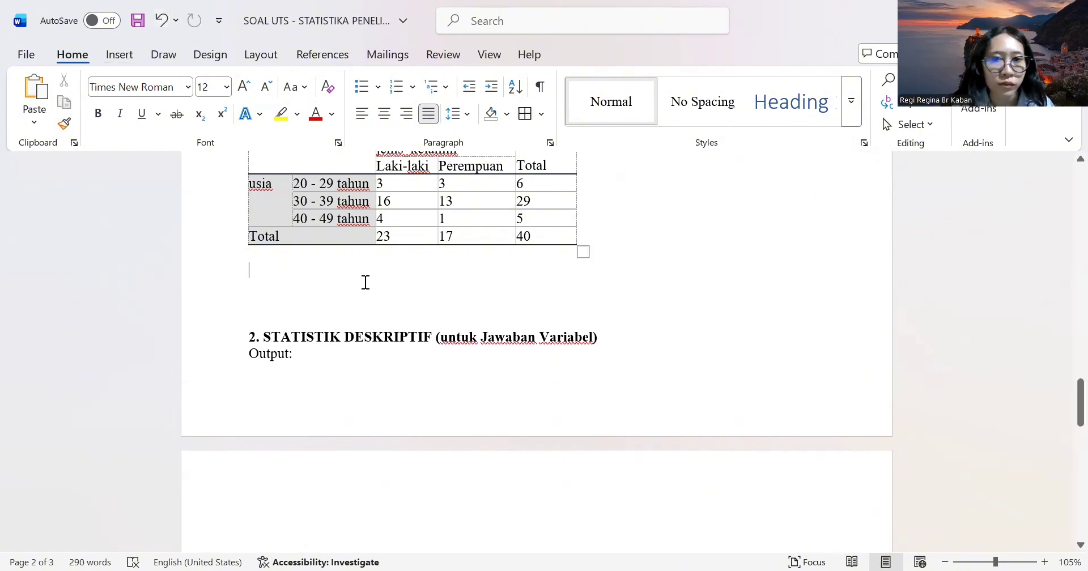
Insert a table with 5 columns and 8 rows below the pasted crosstabulation.
scroll(363, 279, up, 3)
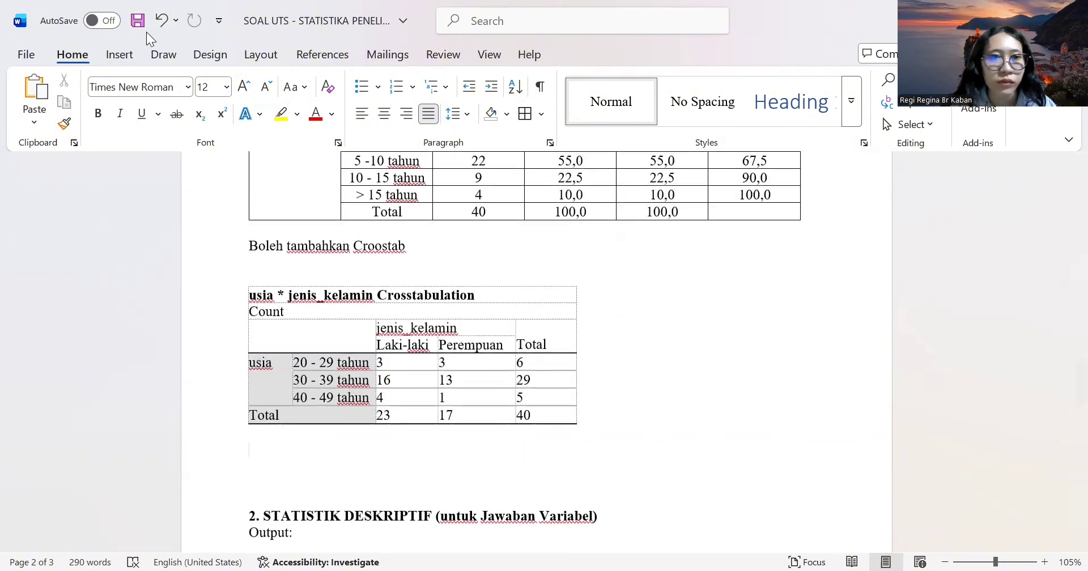
click(115, 58)
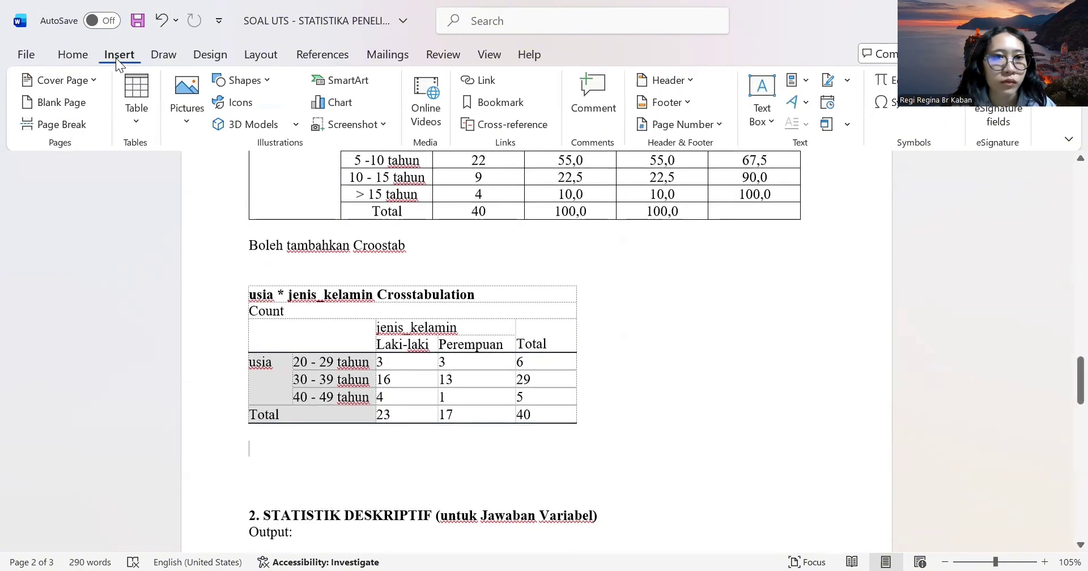
click(130, 113)
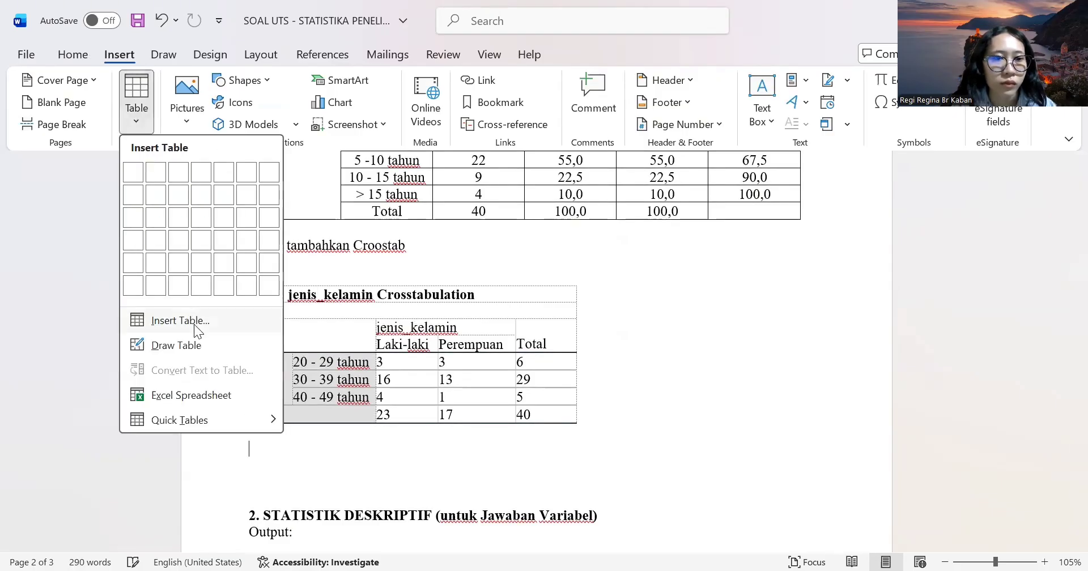
click(196, 328)
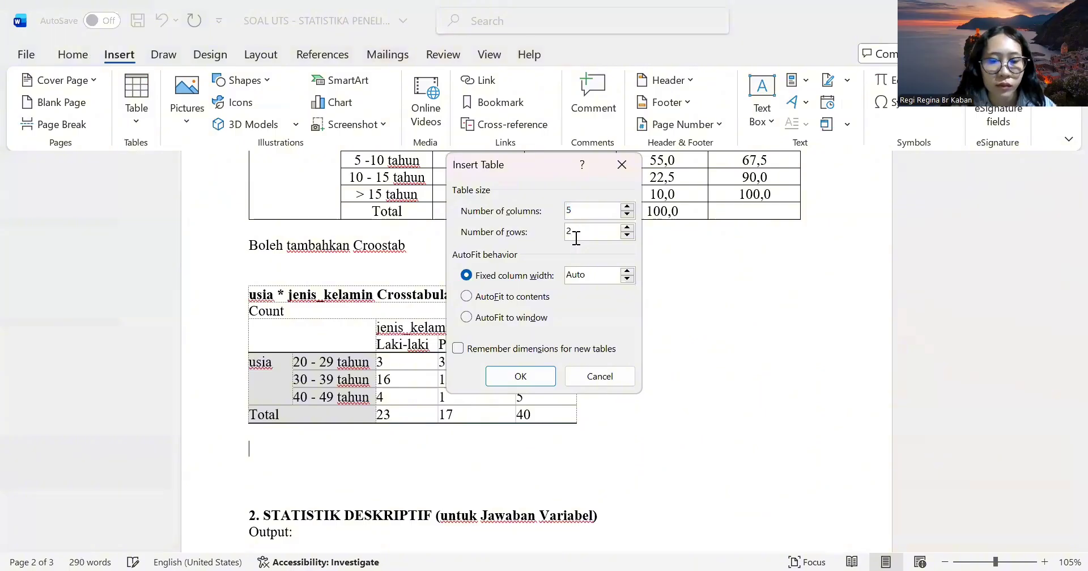
text(8)
key(BackSpace)
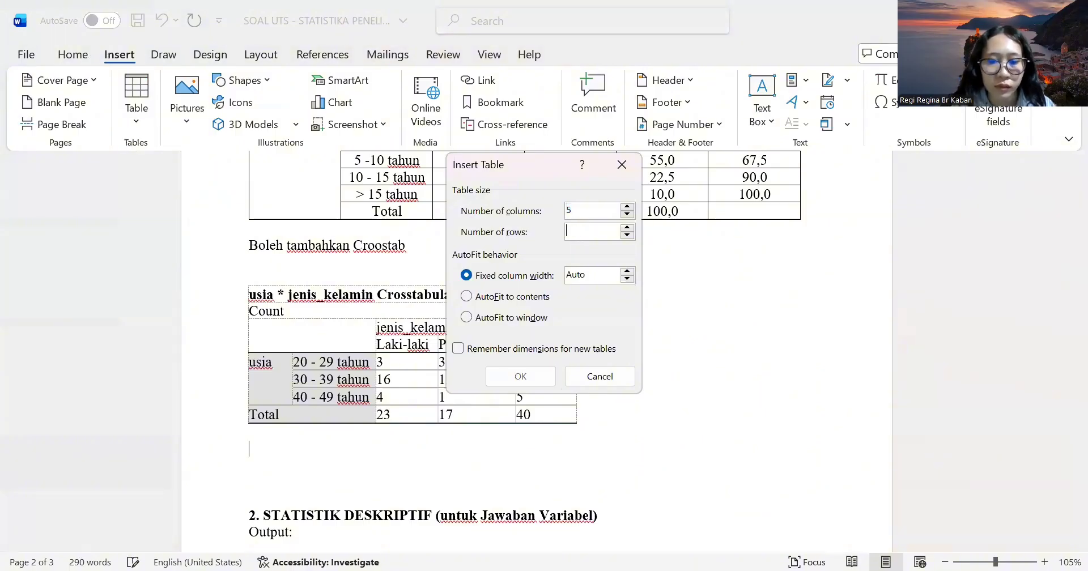
text(8)
click(520, 377)
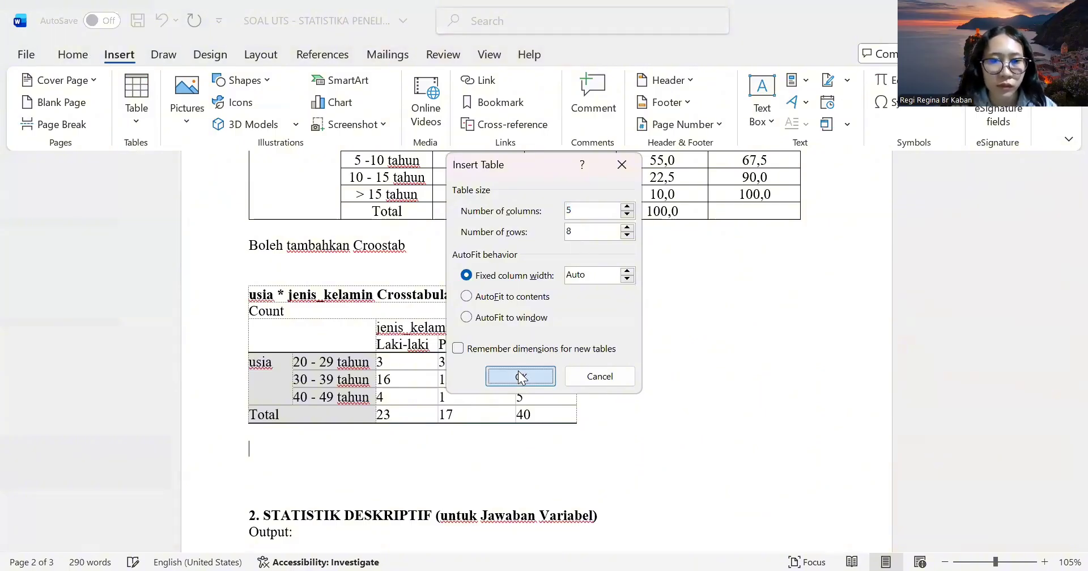
Merge the cells of the new table's first row and enter the title "Usia * jenis kelamin Crosstabulation".
scroll(422, 453, down, 3)
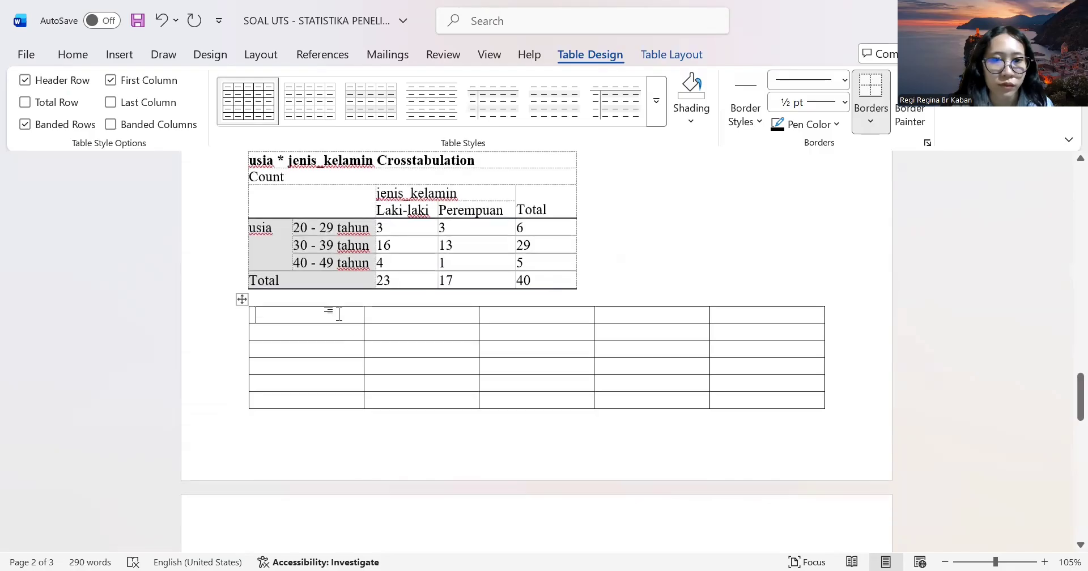
drag(337, 311, 763, 319)
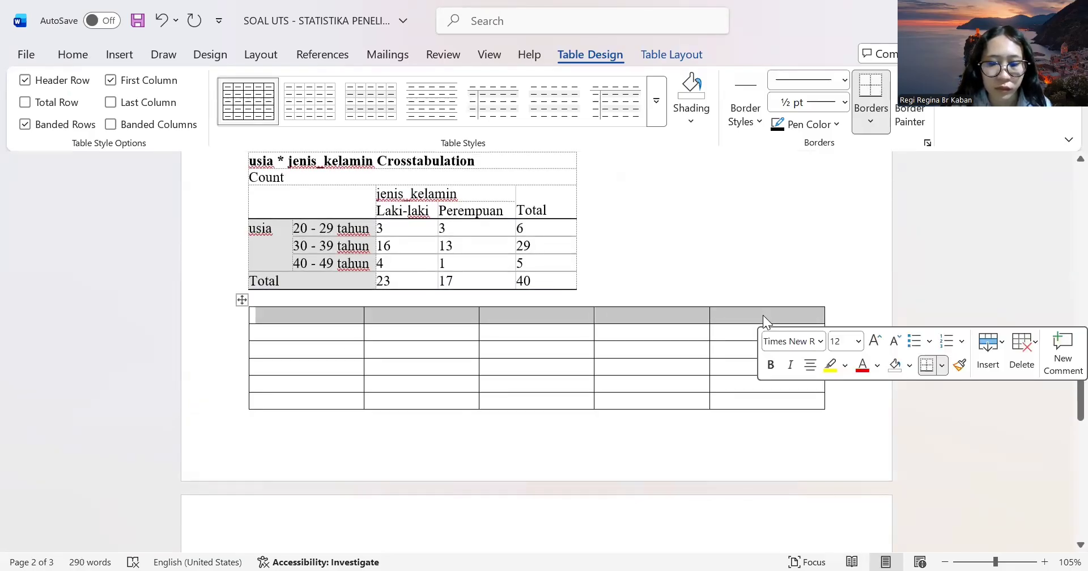
right_click(762, 316)
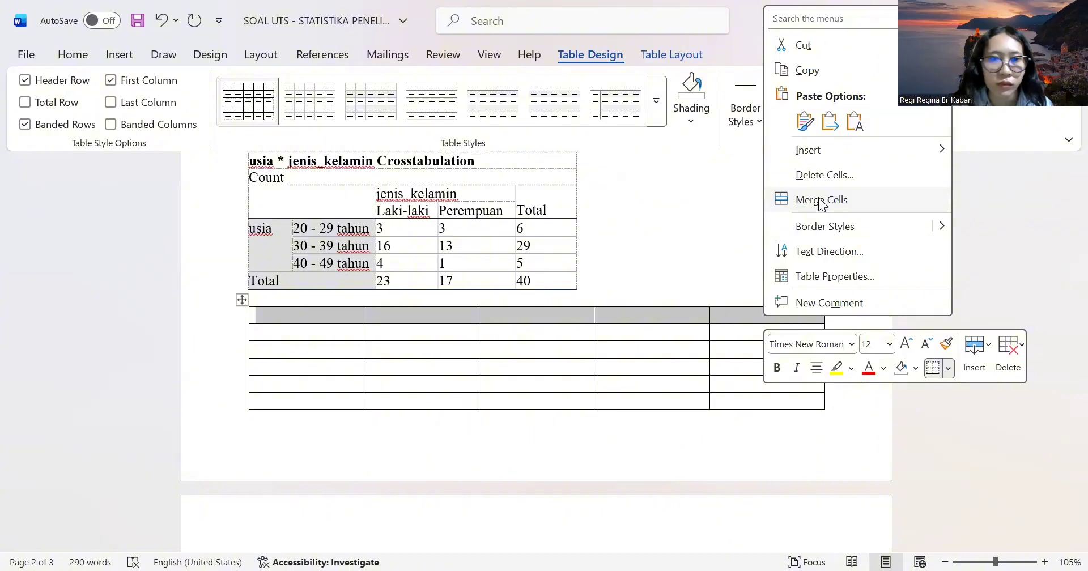
click(822, 201)
text(Usia *)
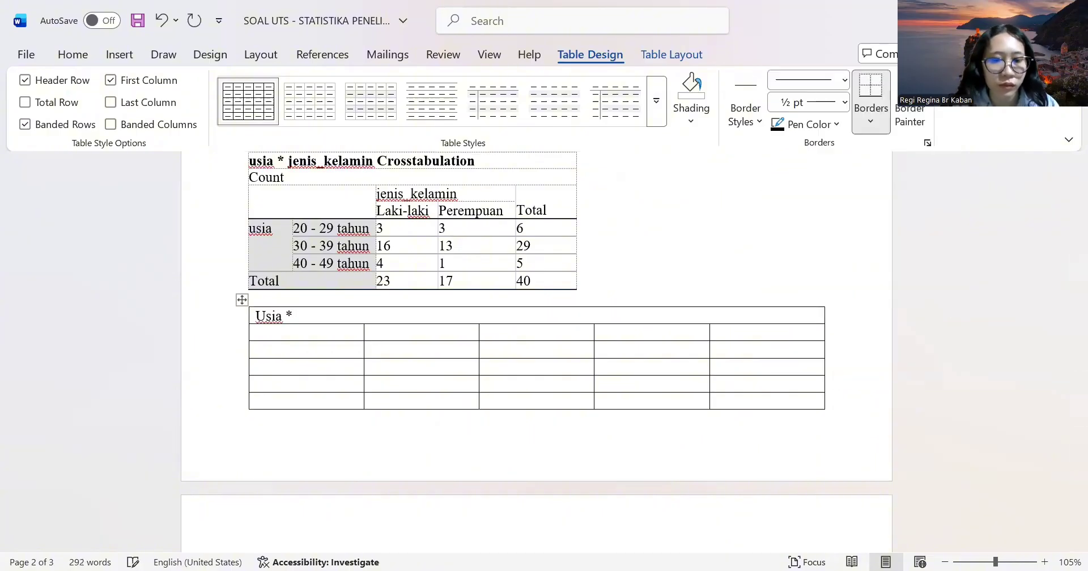
text( jenis kae)
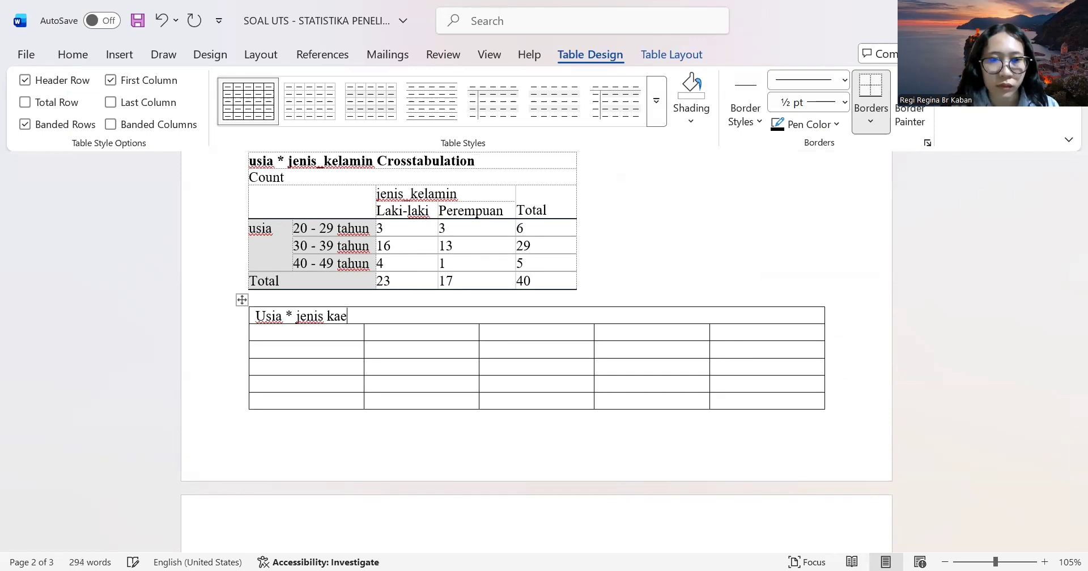
key(BackSpace)
key(BackSpace)
text(elamin )
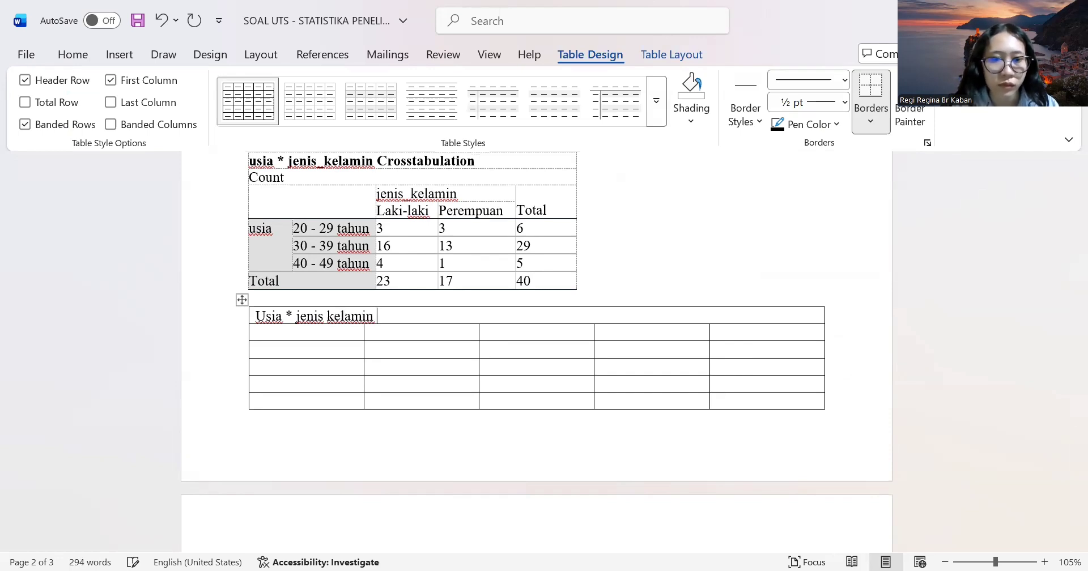
text(Crosstab)
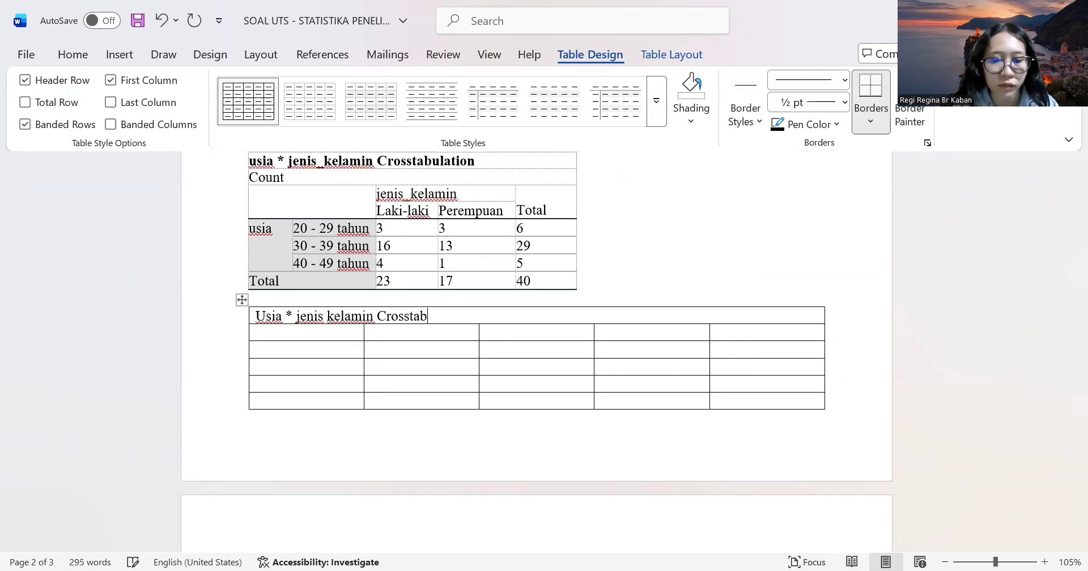
text(ulation)
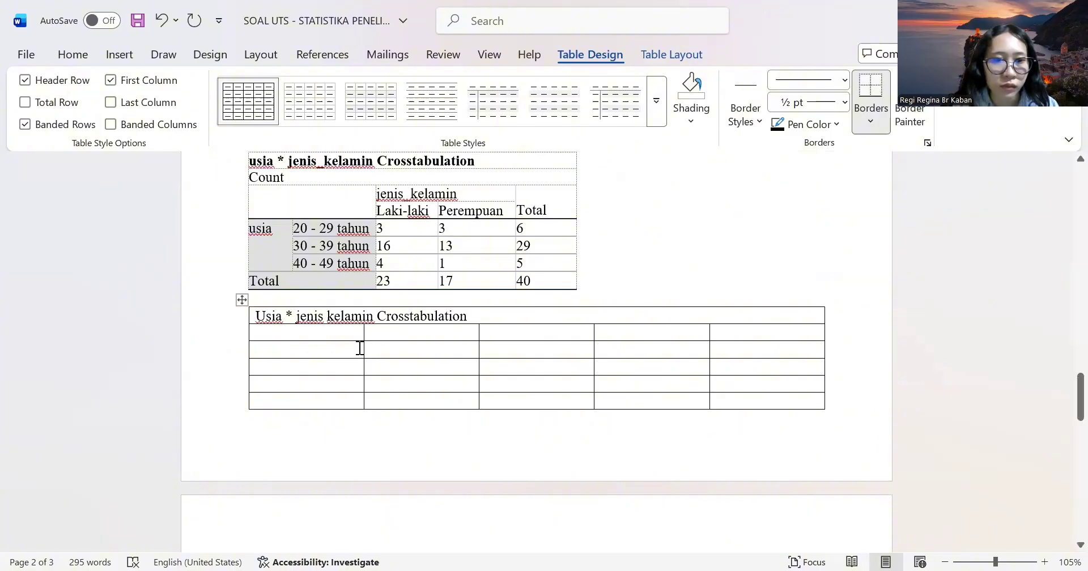
Make the title in the new table's first row bold and center it.
click(247, 315)
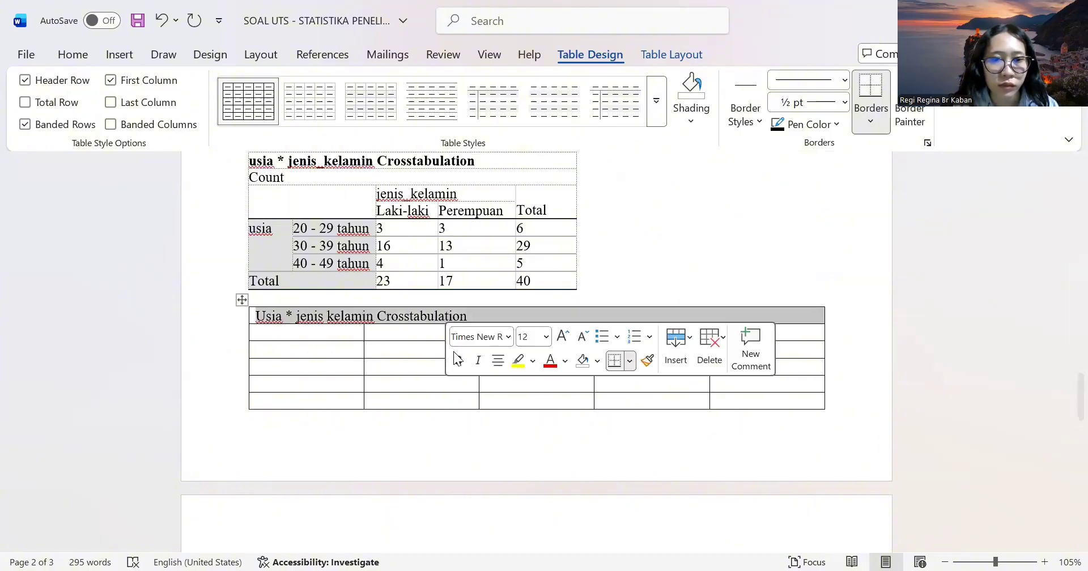
click(458, 361)
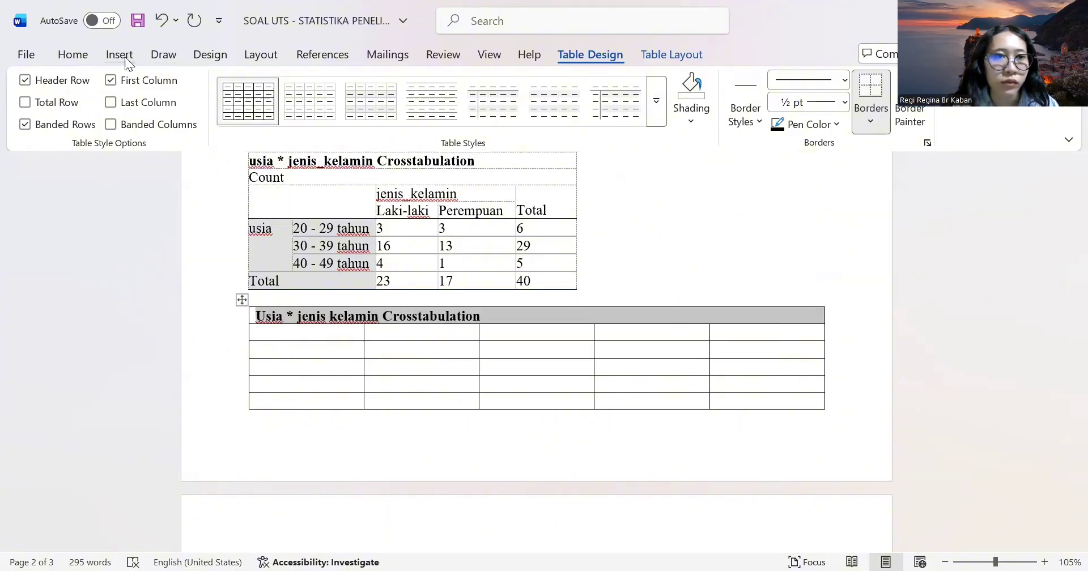
click(78, 54)
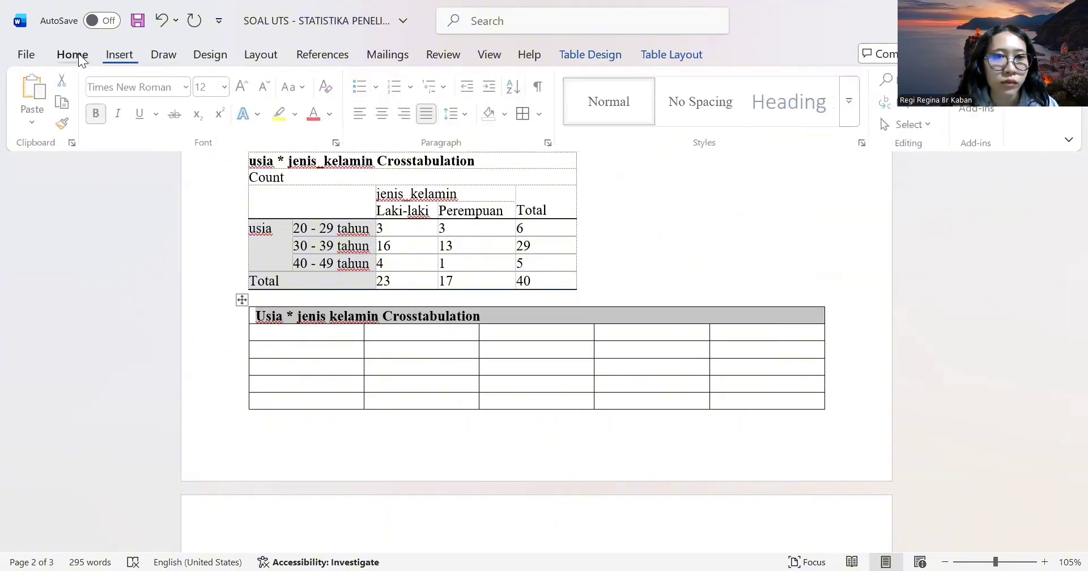
click(383, 117)
Merge all cells of the new table's second row into one.
click(323, 335)
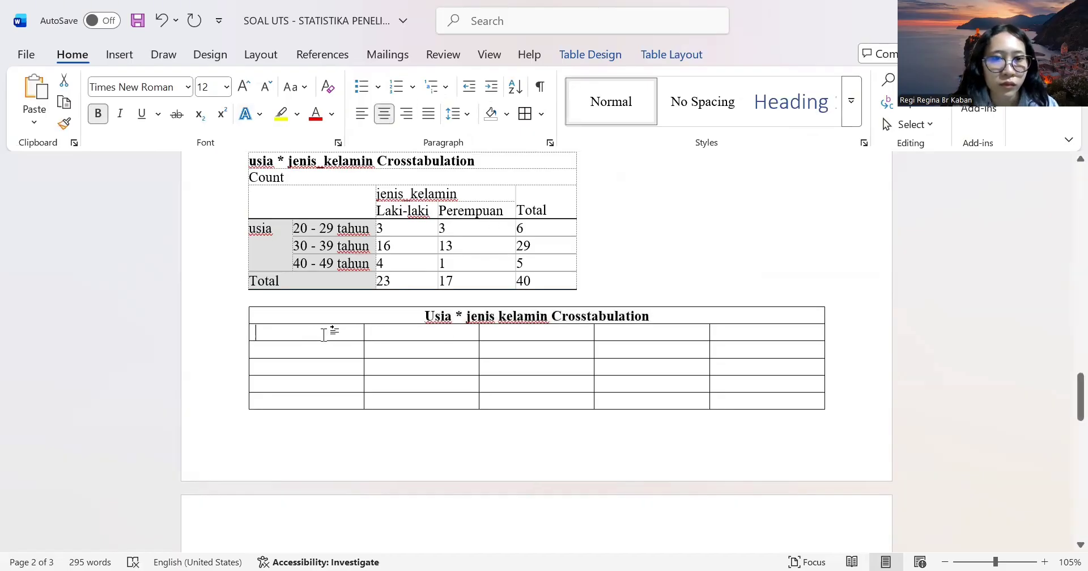
drag(324, 334, 719, 337)
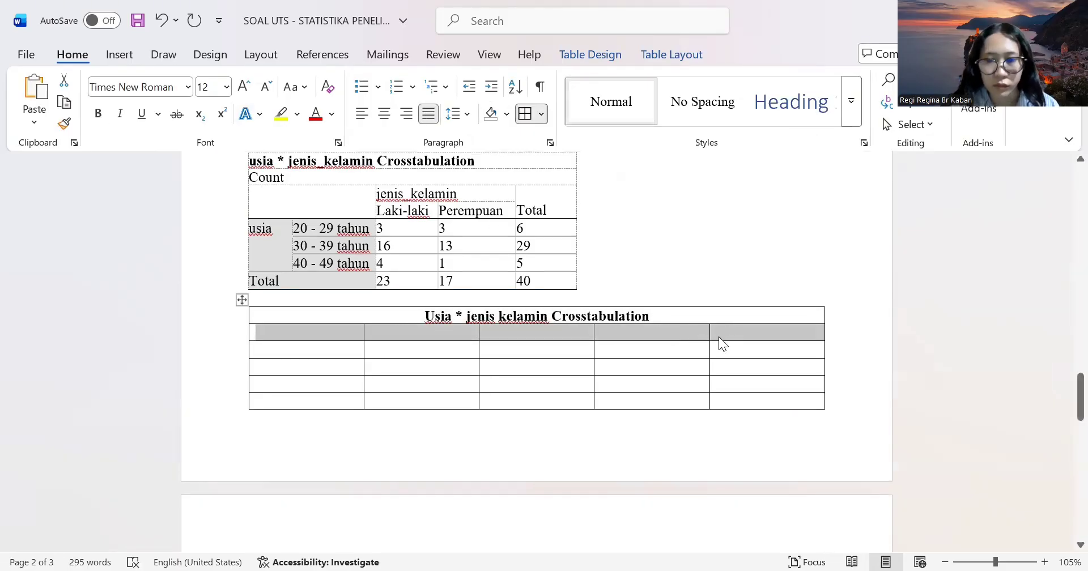
right_click(718, 337)
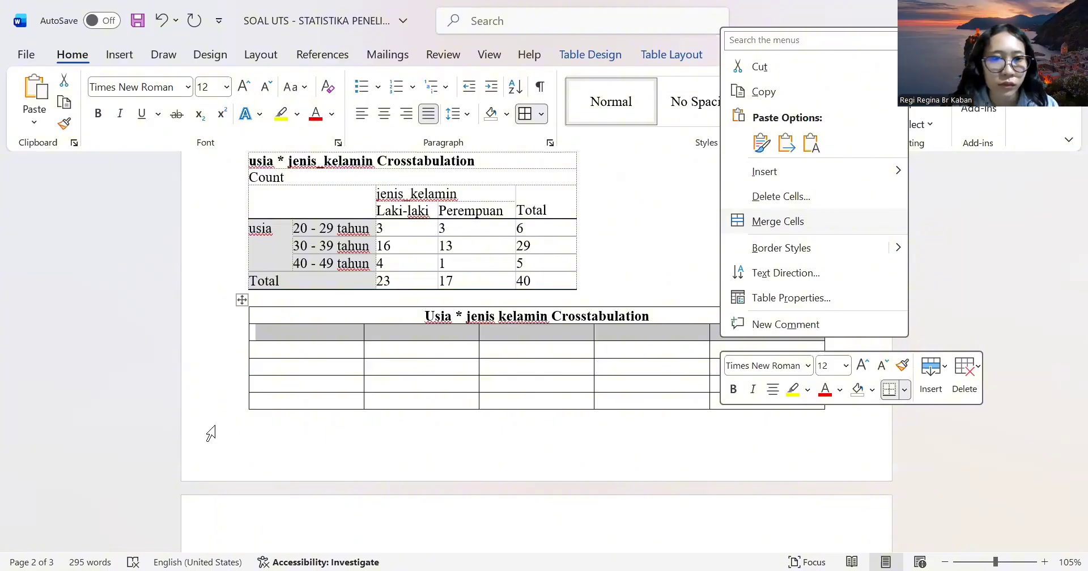
click(772, 223)
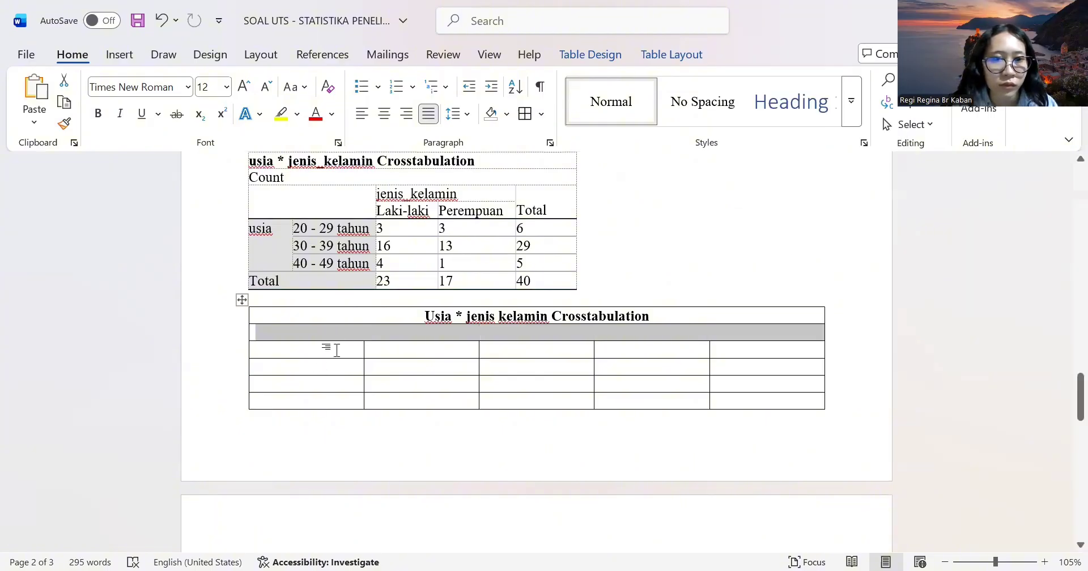
In rows three and four of the new table, merge the first two columns into one cell and the last column's two cells into another.
drag(331, 352, 435, 364)
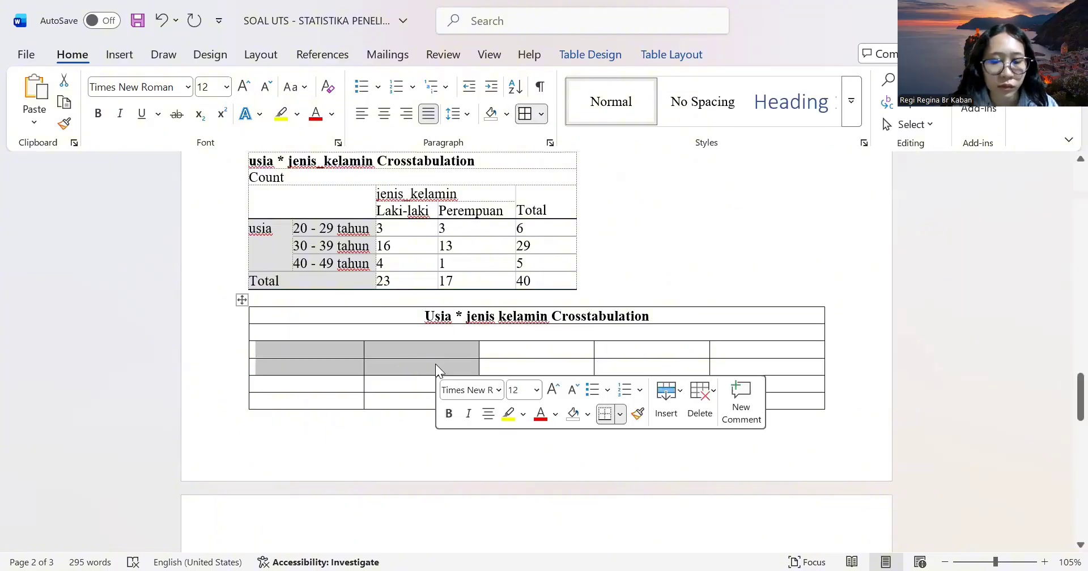
right_click(436, 364)
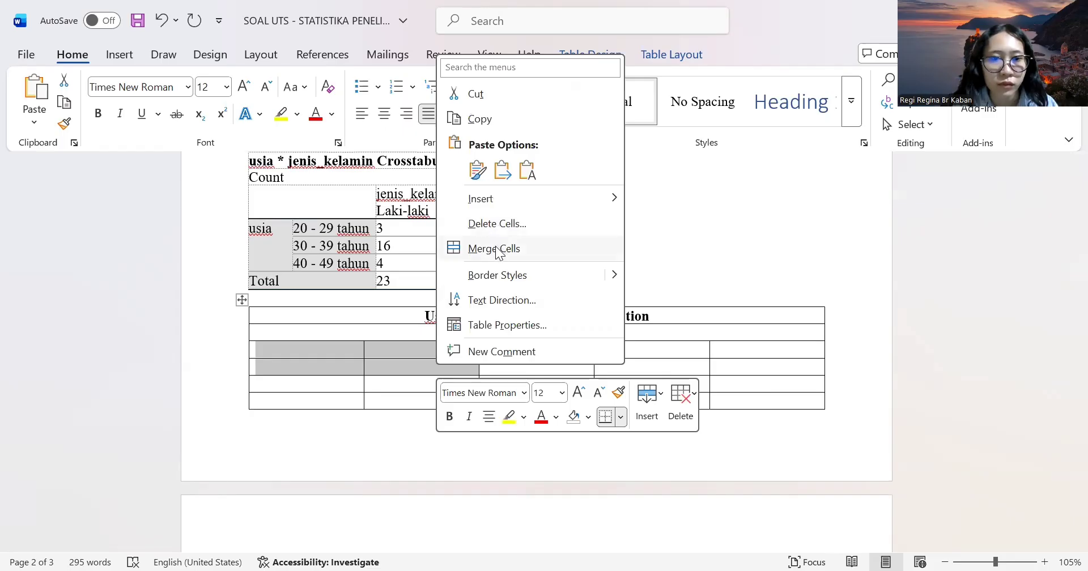
click(496, 249)
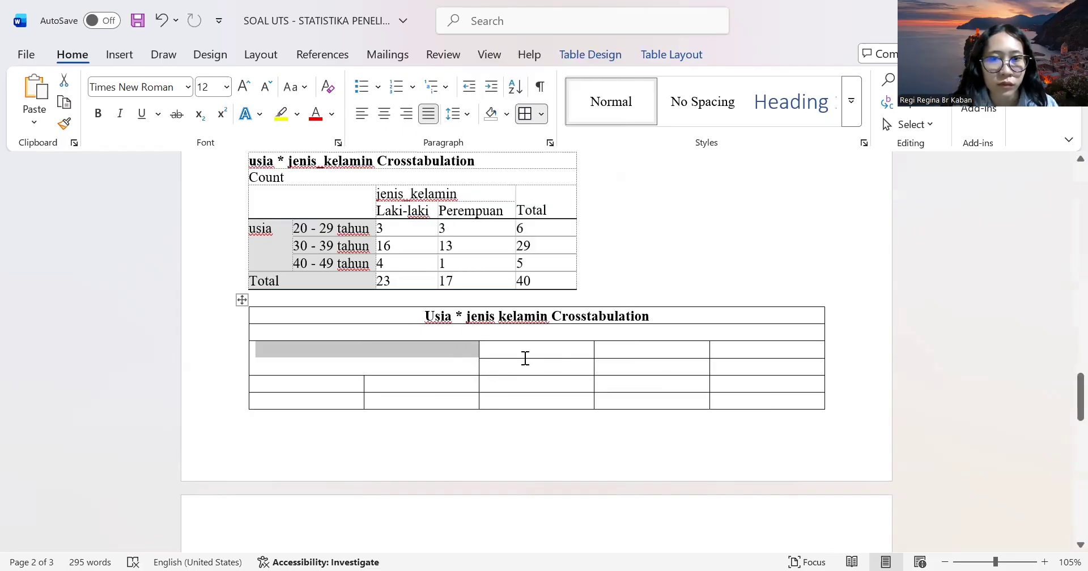
drag(719, 355, 759, 373)
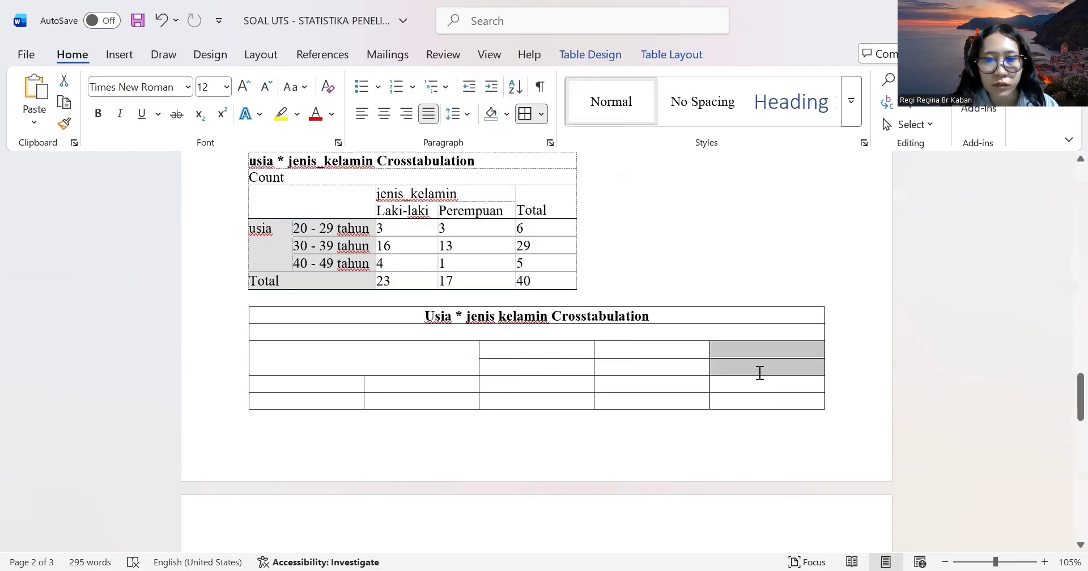
right_click(726, 353)
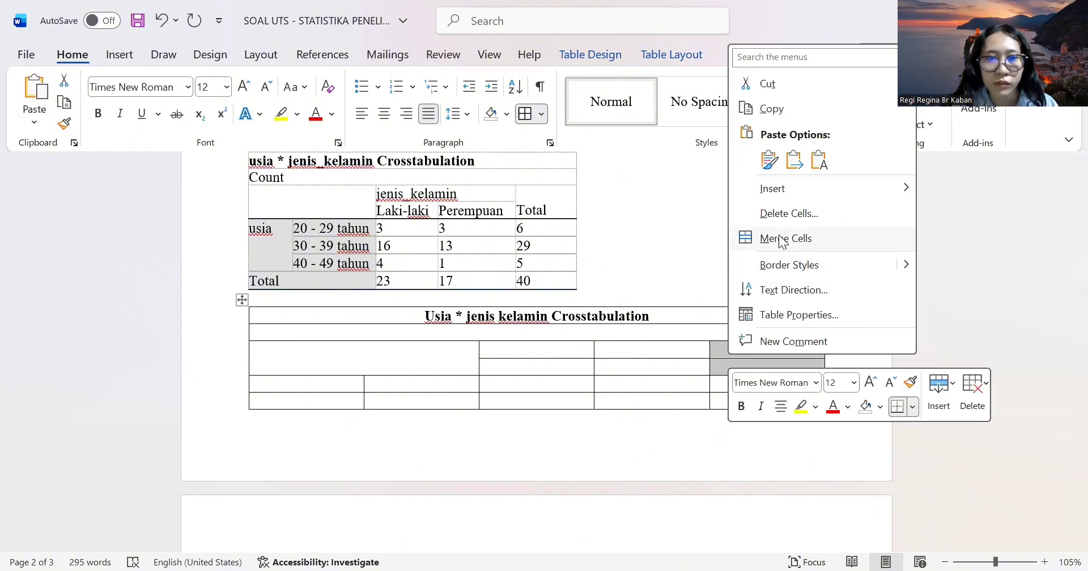
click(782, 238)
Merge the third- and fourth-column cells of the new table's third row.
drag(548, 347, 628, 351)
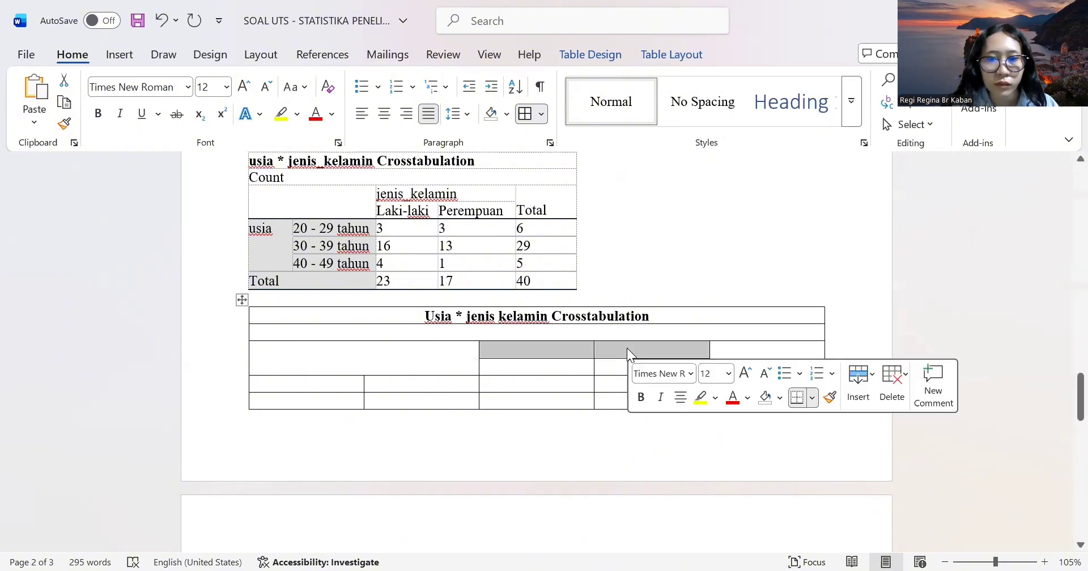
right_click(627, 348)
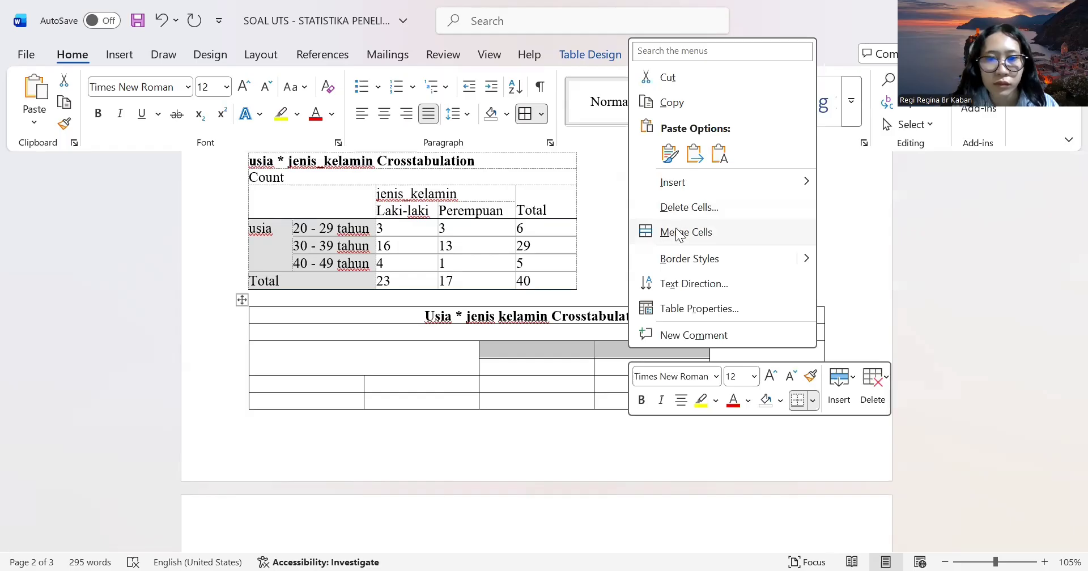
click(679, 233)
Enter "Count" in the new table's second row and copy the "jenis_kelamin" heading from the pasted crosstabulation into row three's merged middle cell.
click(311, 337)
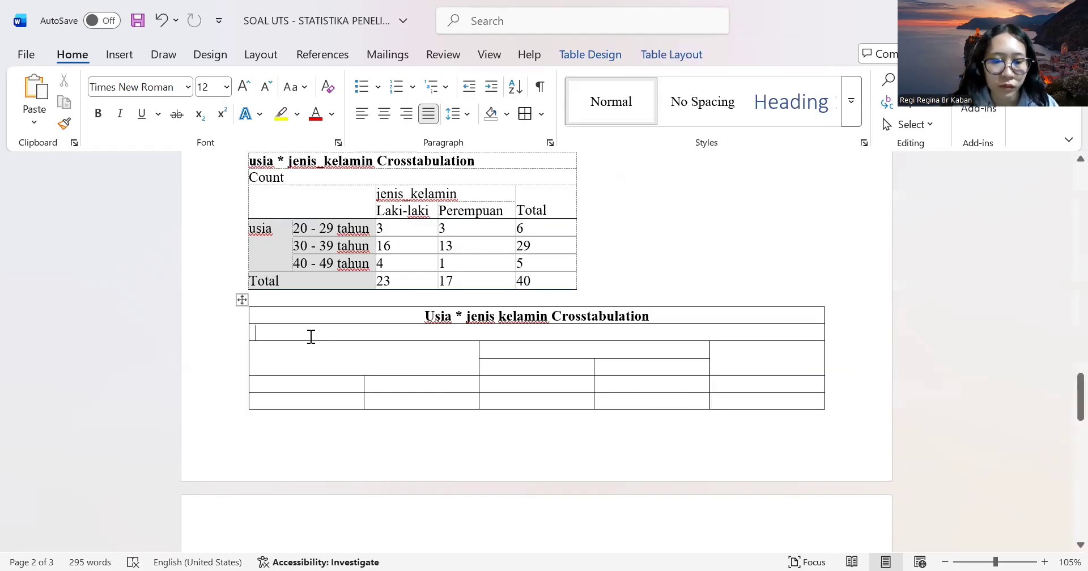
text(count)
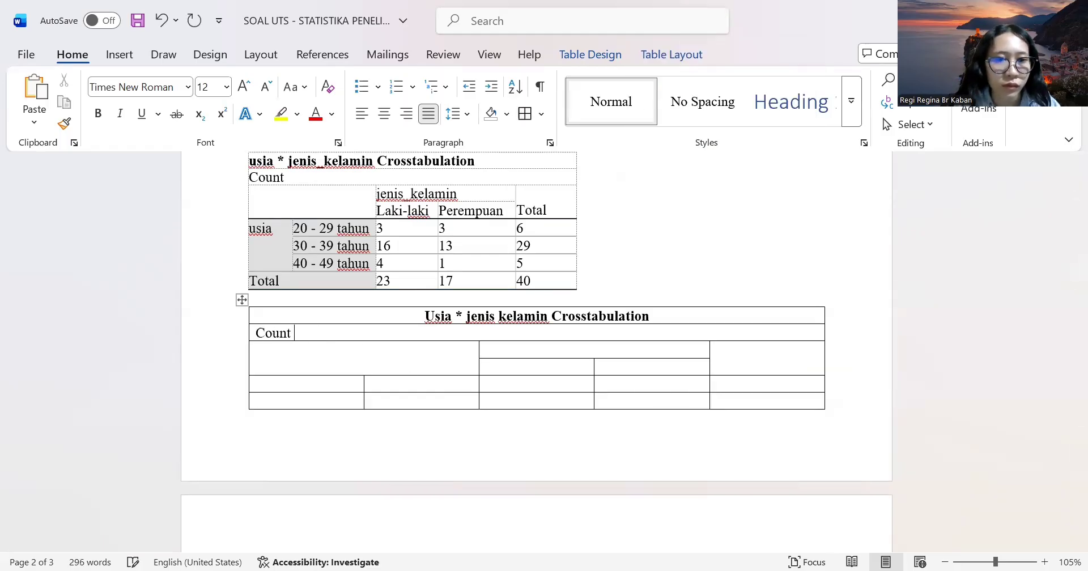
click(283, 363)
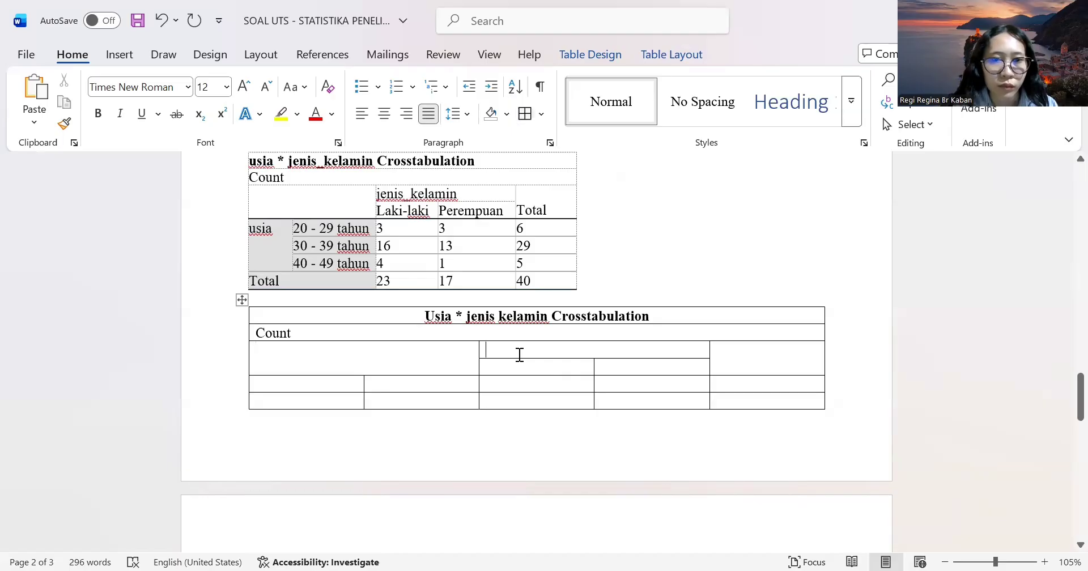
drag(396, 187, 490, 195)
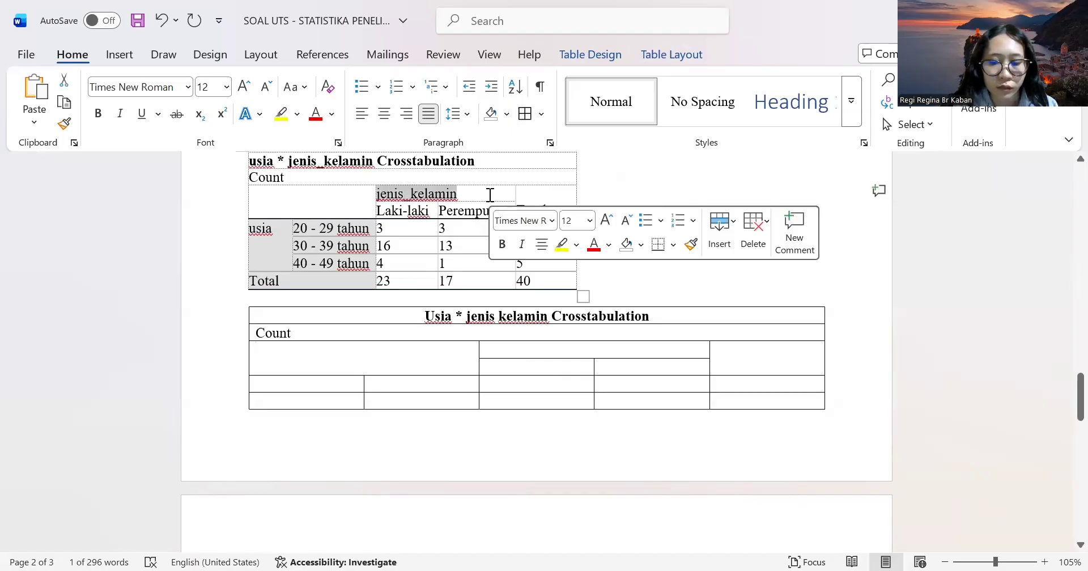
click(526, 350)
key(ctrl+v)
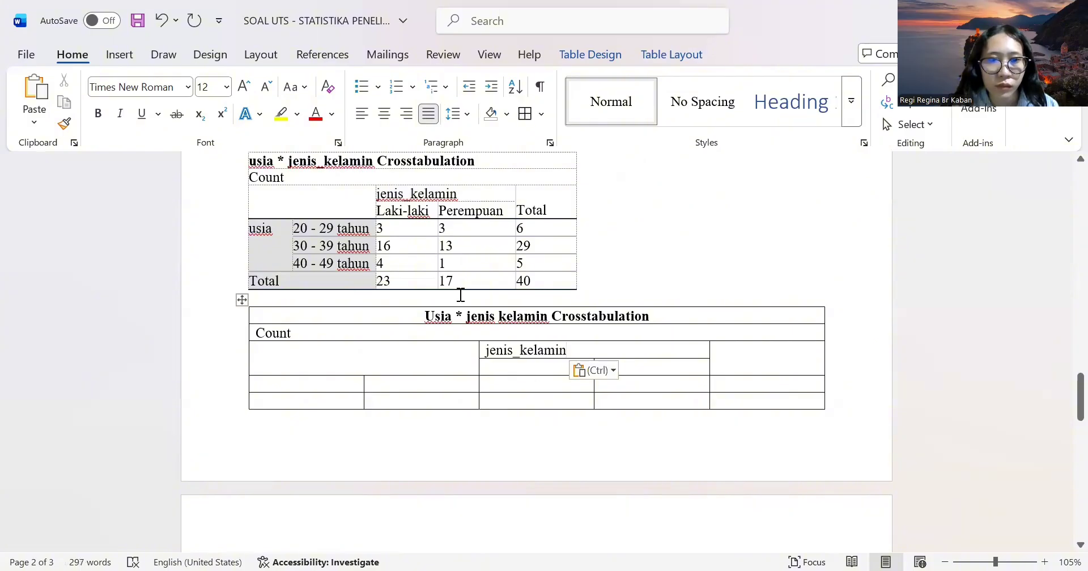
Copy the "Laki-laki" and "Perempuan" headings from the pasted crosstabulation into the new table's fourth row and enter "Total" in the last header cell.
drag(398, 210, 511, 212)
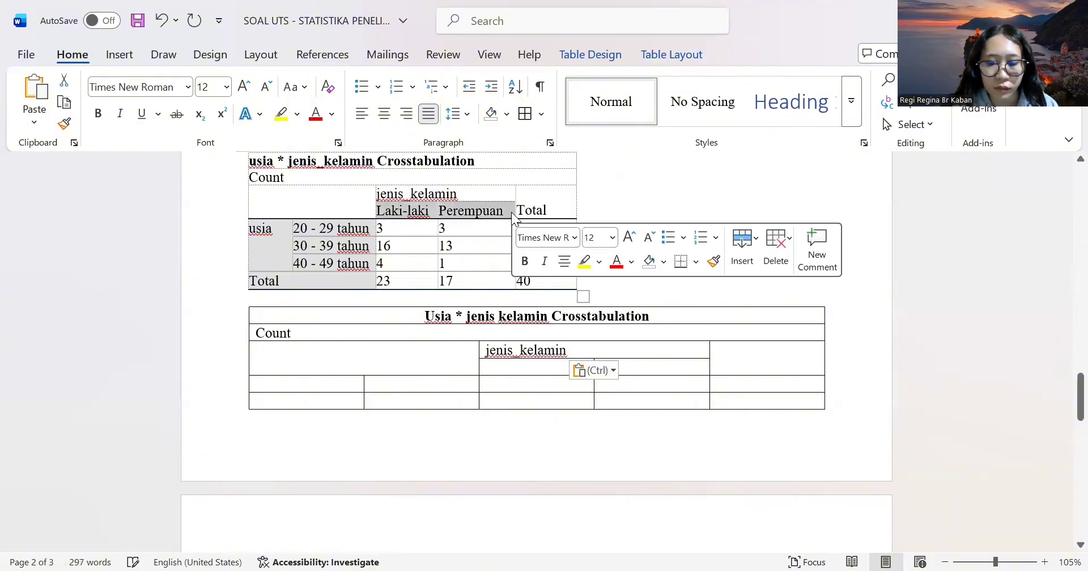
key(ctrl+c)
click(522, 365)
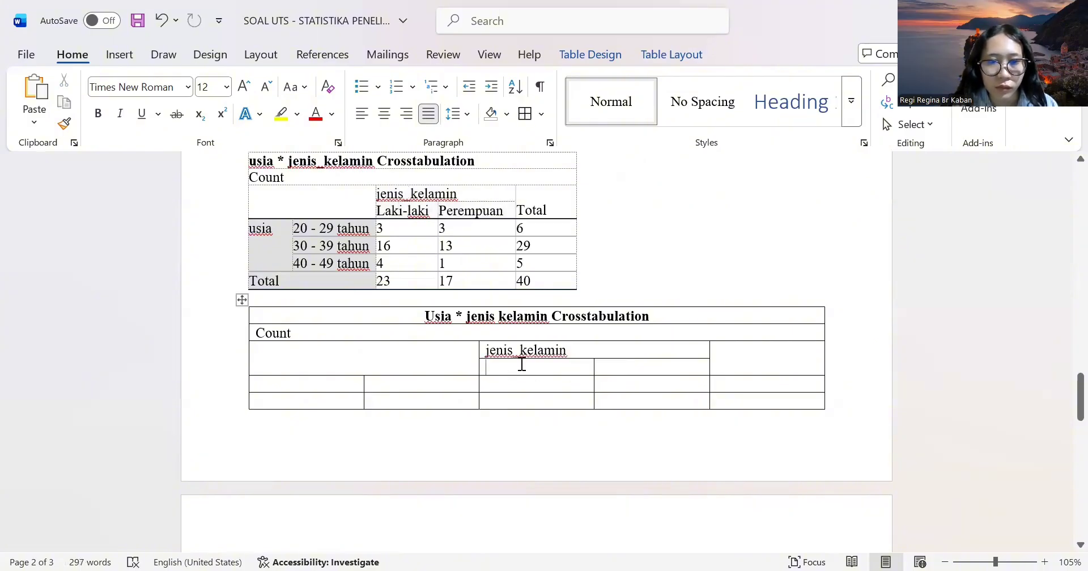
key(ctrl+v)
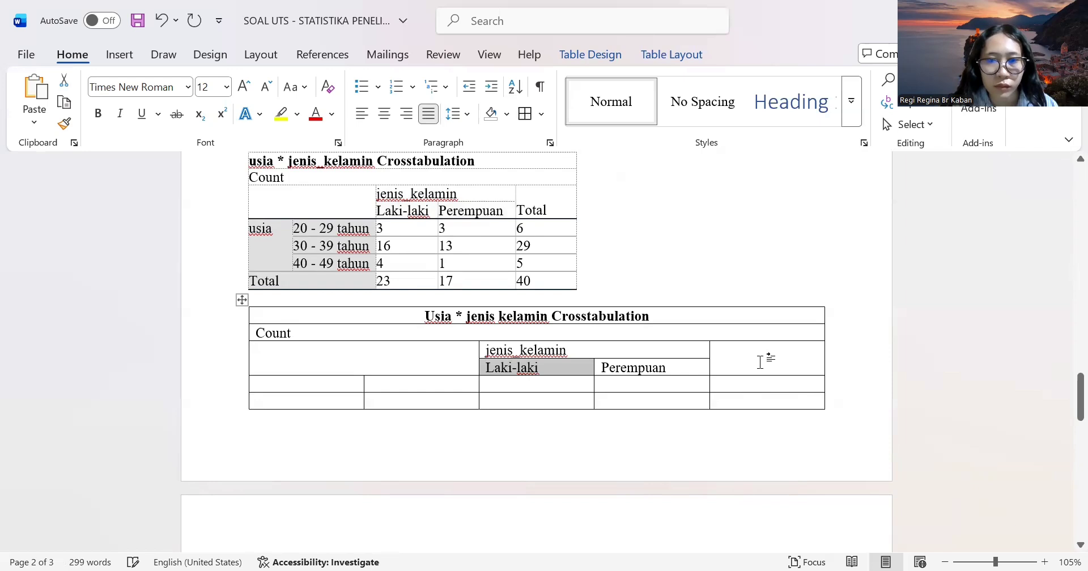
click(762, 357)
text(total)
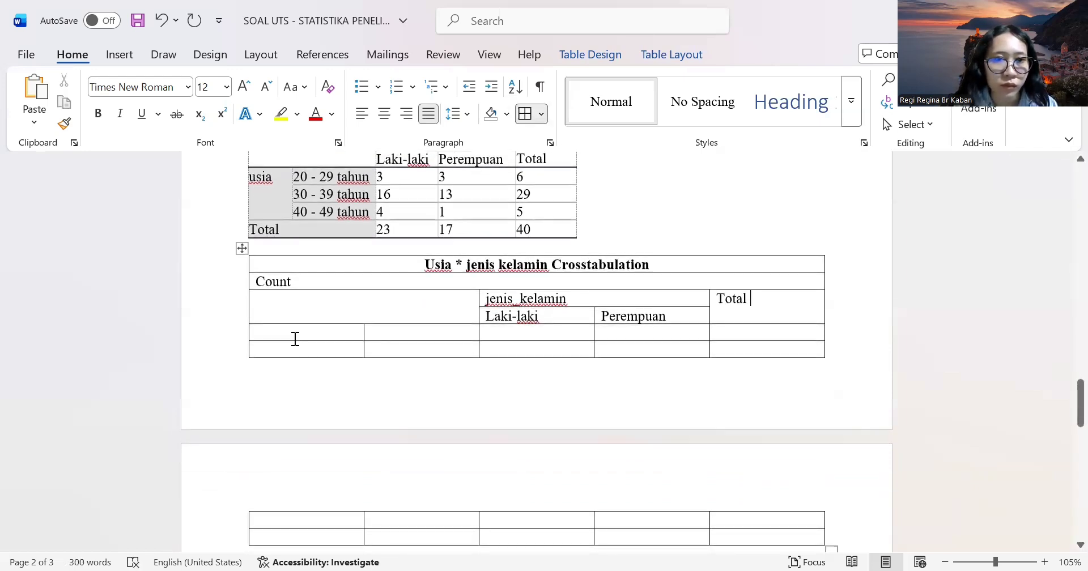
Insert blank lines above the pasted crosstabulation until both tables sit together on the following page.
scroll(294, 337, up, 3)
click(249, 224)
key(Return)
key(Return)
key(Return)
key(Return)
key(Return)
key(Return)
key(Return)
key(Return)
key(Return)
key(Return)
key(Return)
key(Return)
key(Return)
key(Return)
key(Return)
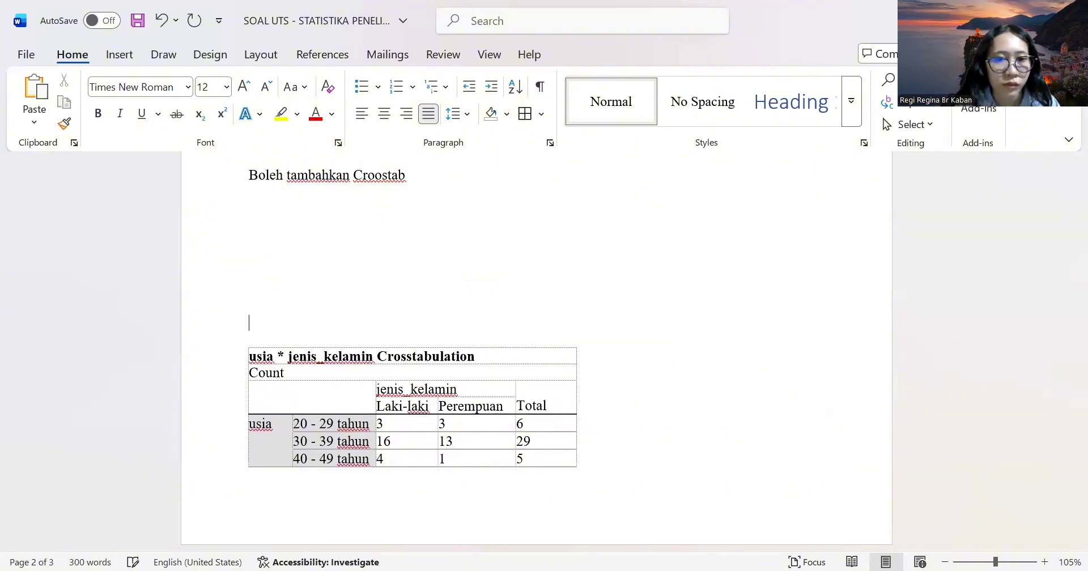
key(Return)
key(Return)
key(Return)
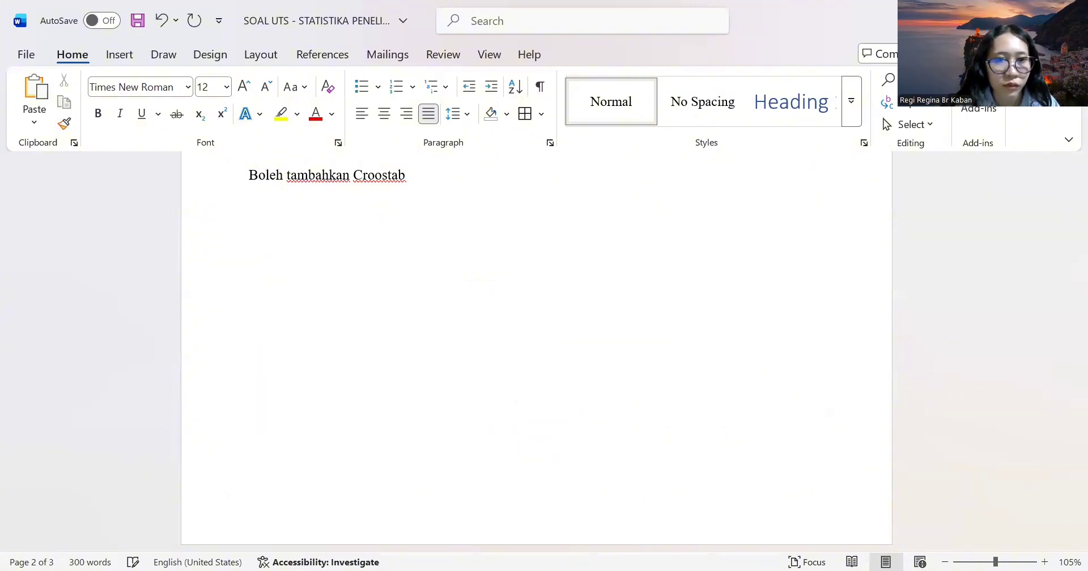
scroll(354, 309, down, 8)
scroll(354, 310, up, 2)
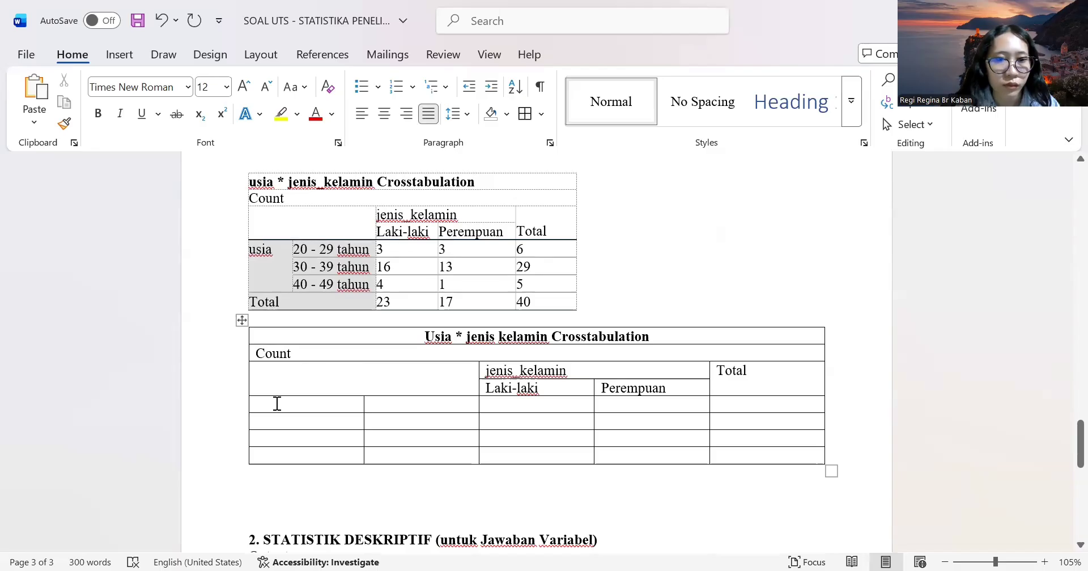
Merge the first column's three cells below the header and label them "Usia", and merge the last row's first two cells.
drag(277, 403, 320, 432)
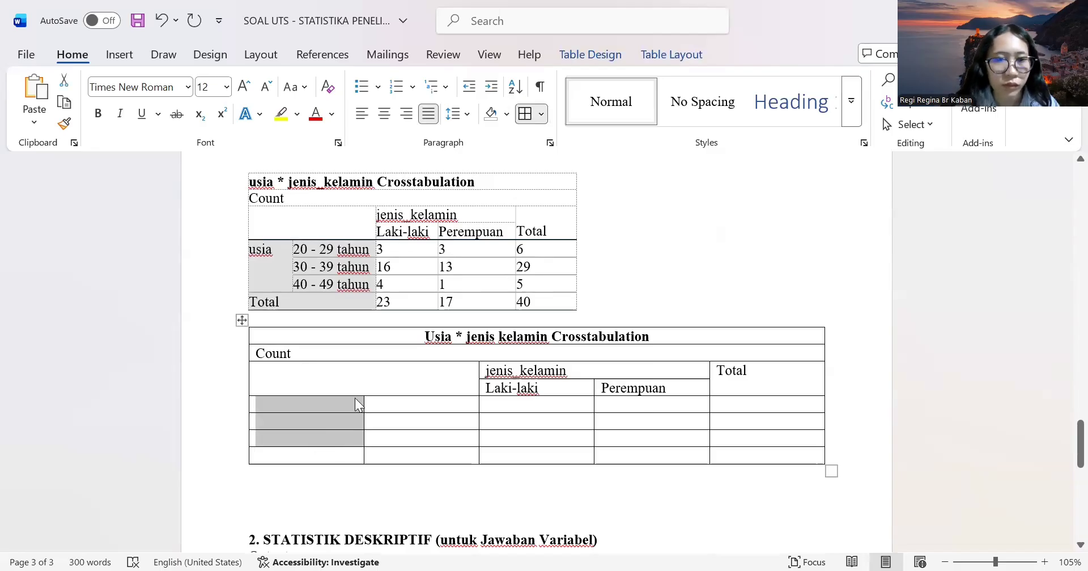
right_click(321, 434)
click(379, 319)
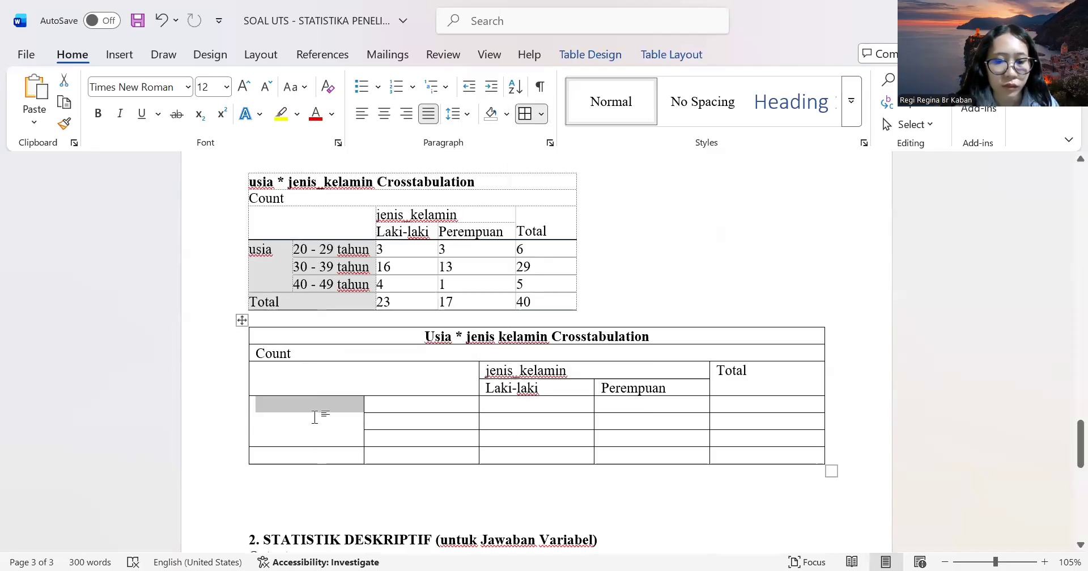
text(usia)
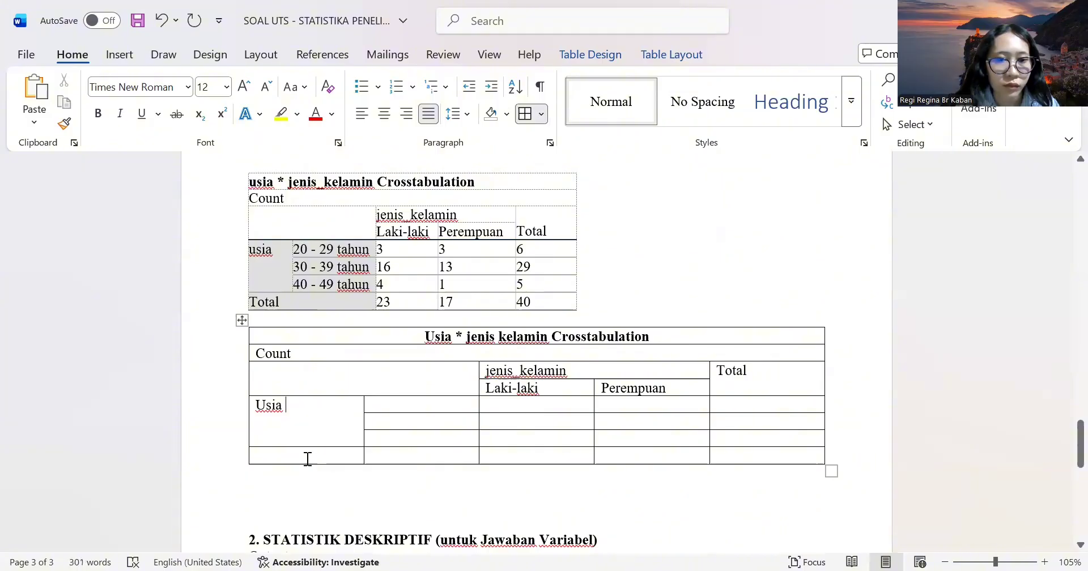
drag(307, 459, 408, 453)
right_click(408, 453)
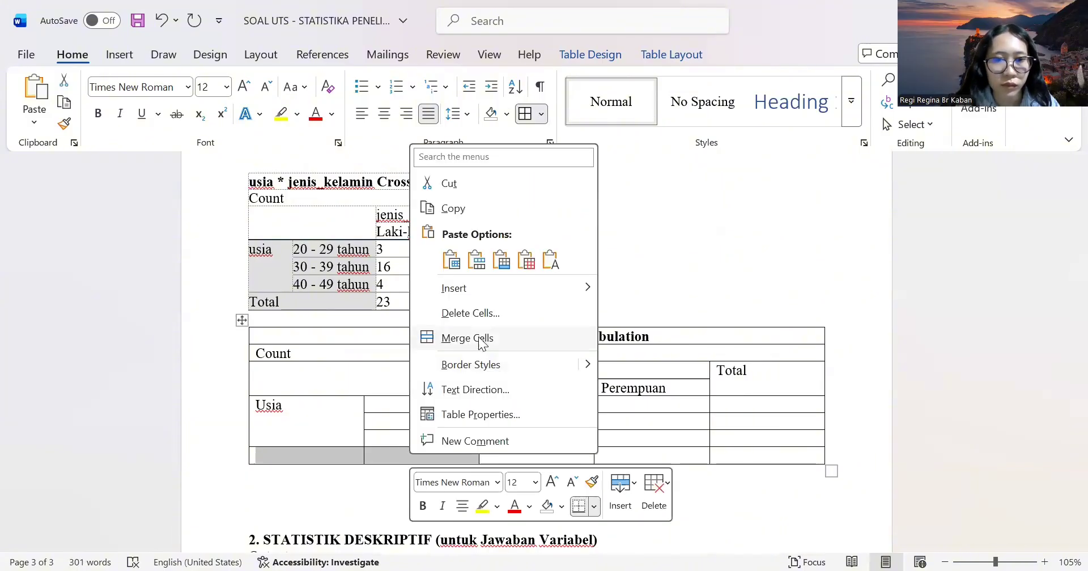
click(480, 343)
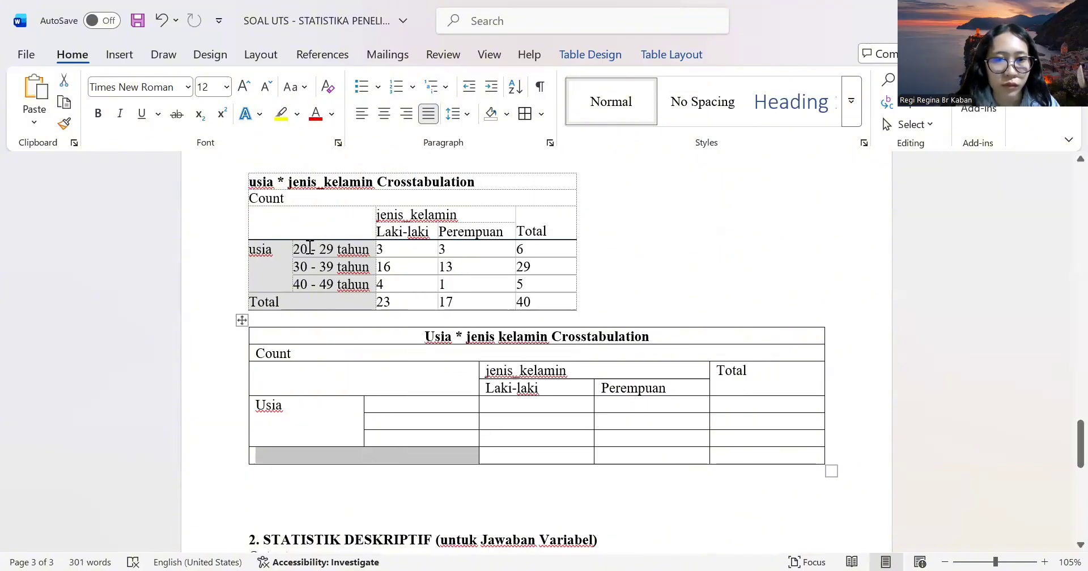
Copy the three age-group labels from the pasted crosstabulation beside "Usia" and enter "Total" in the last row's merged cell.
drag(310, 248, 367, 288)
right_click(367, 288)
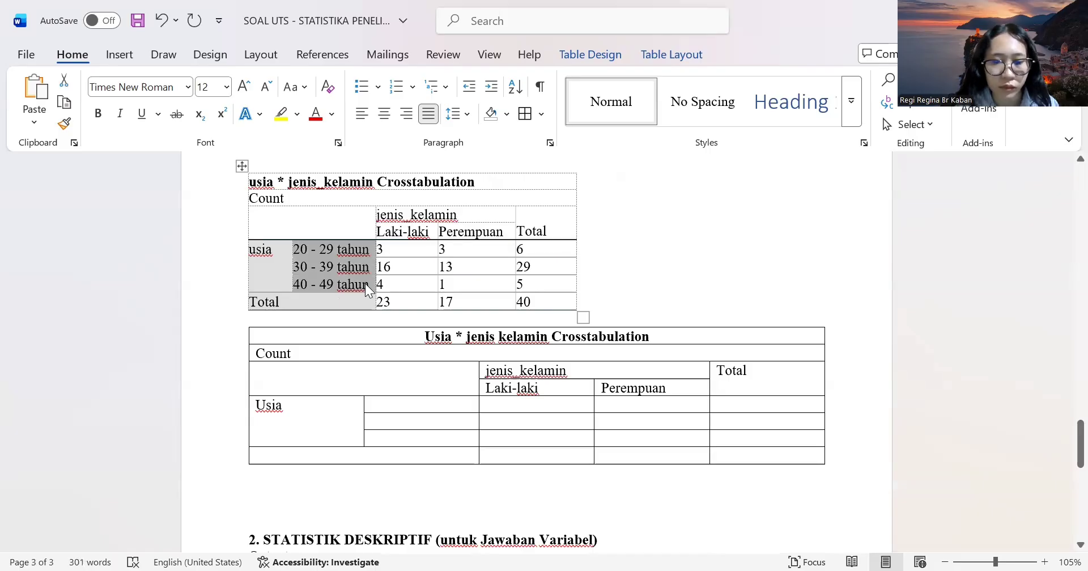
click(391, 405)
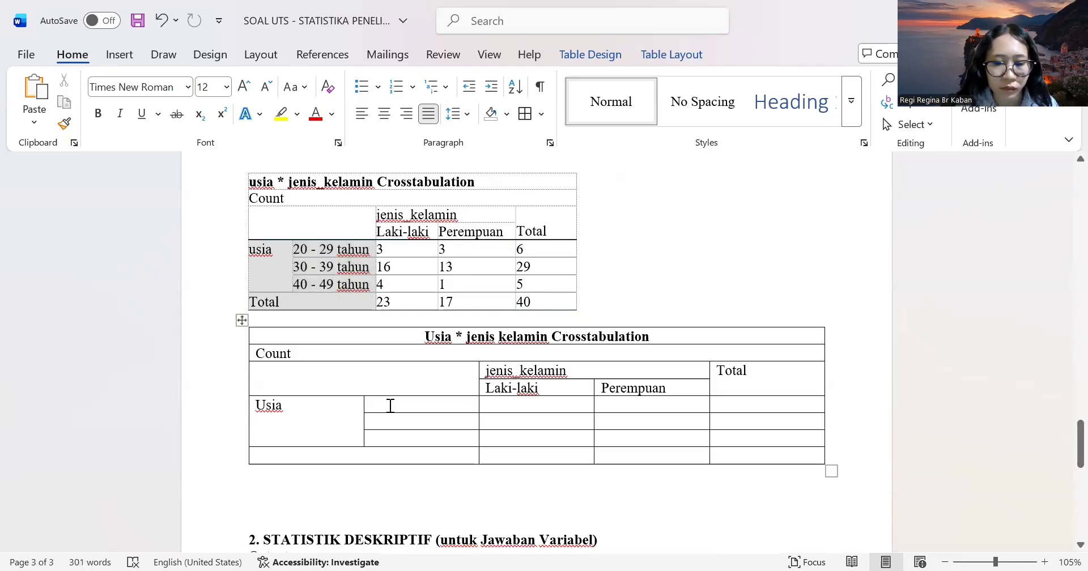
key(ctrl+v)
click(335, 456)
text(total)
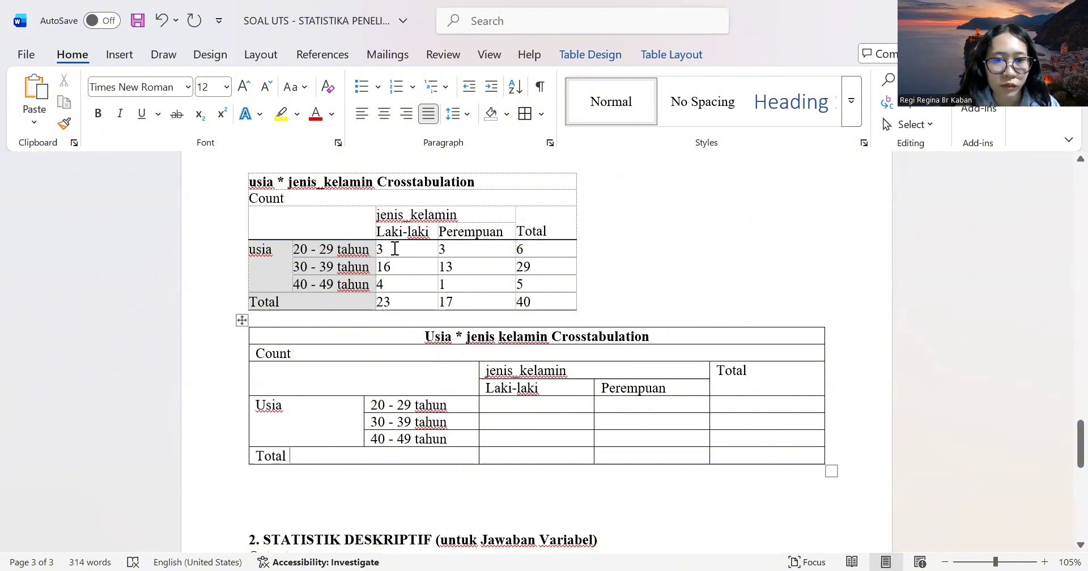
Try to copy all counts, including the Total row, from the pasted crosstabulation into the new table at once.
drag(401, 250, 534, 303)
key(ctrl+c)
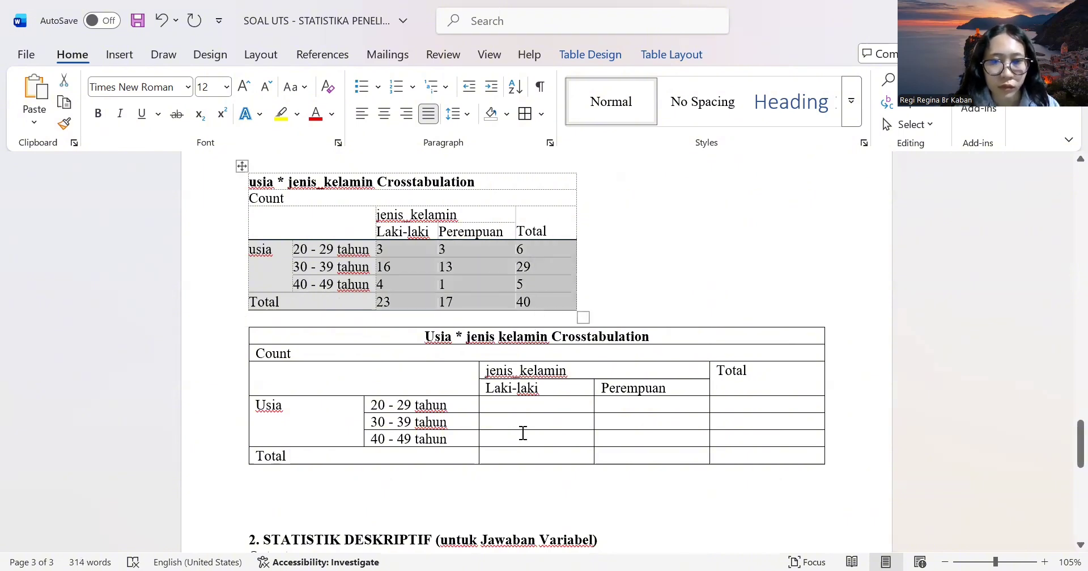
click(509, 413)
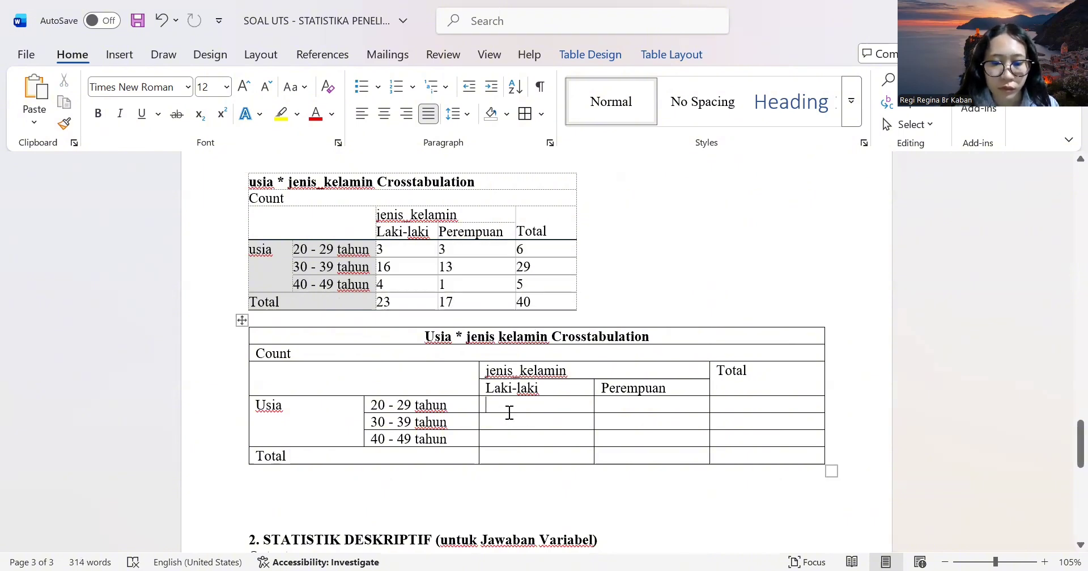
key(ctrl+v)
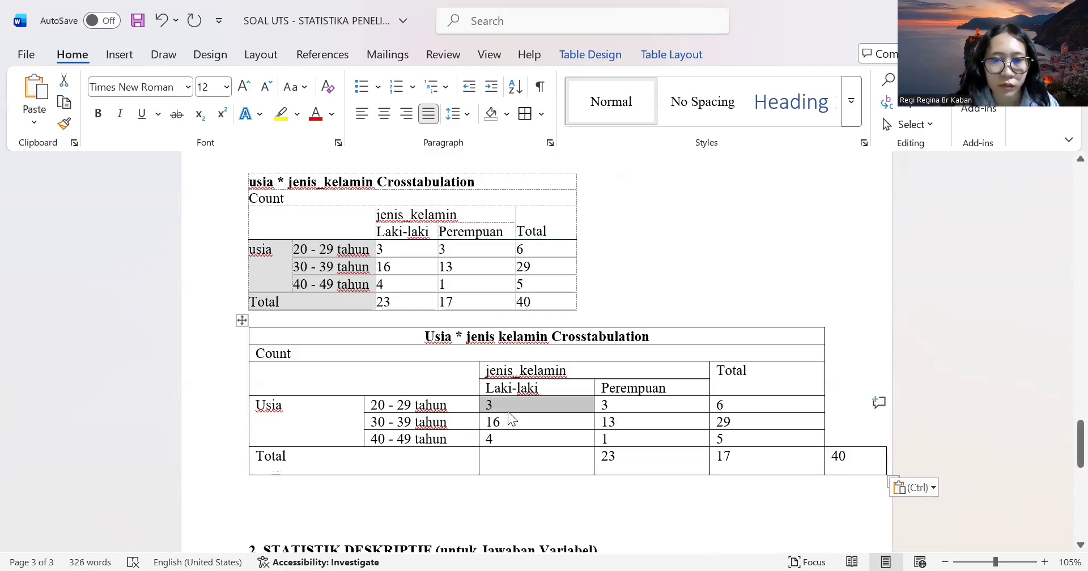
click(163, 24)
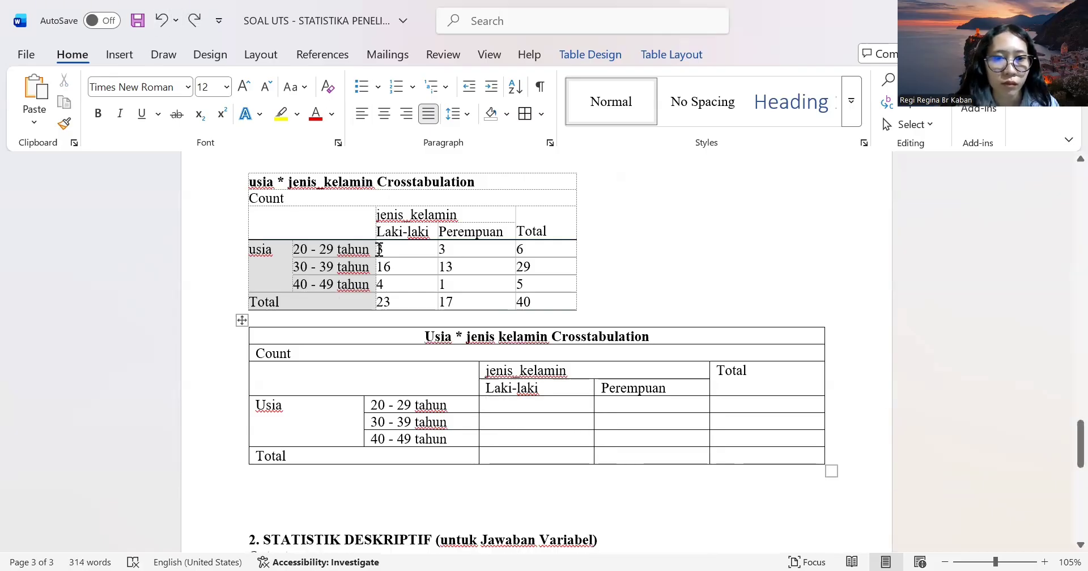
Copy the counts of the three age-group rows from the pasted crosstabulation into the new table's matching rows.
drag(378, 249, 546, 285)
key(ctrl+c)
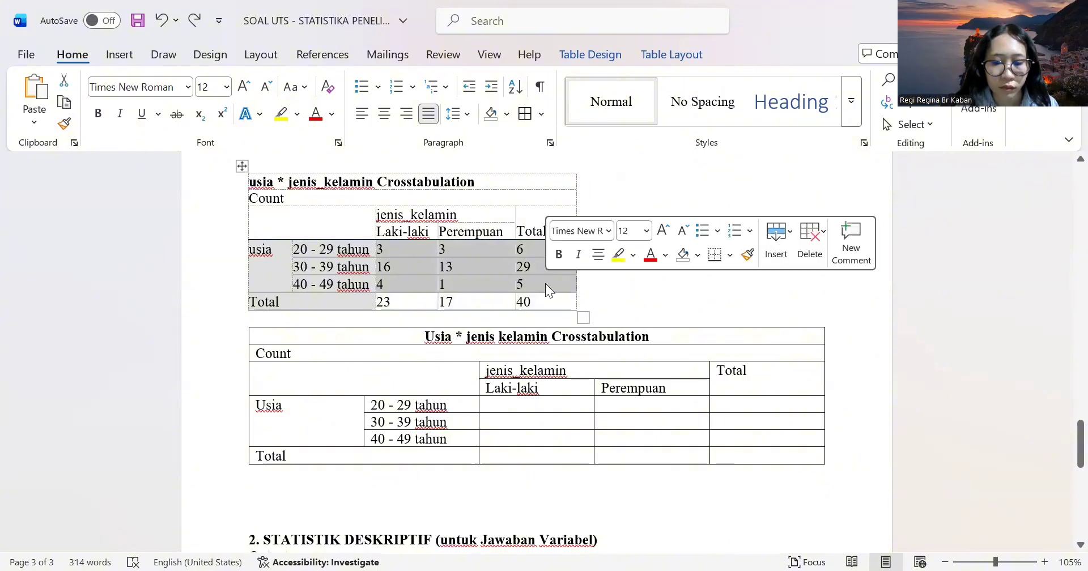
click(496, 403)
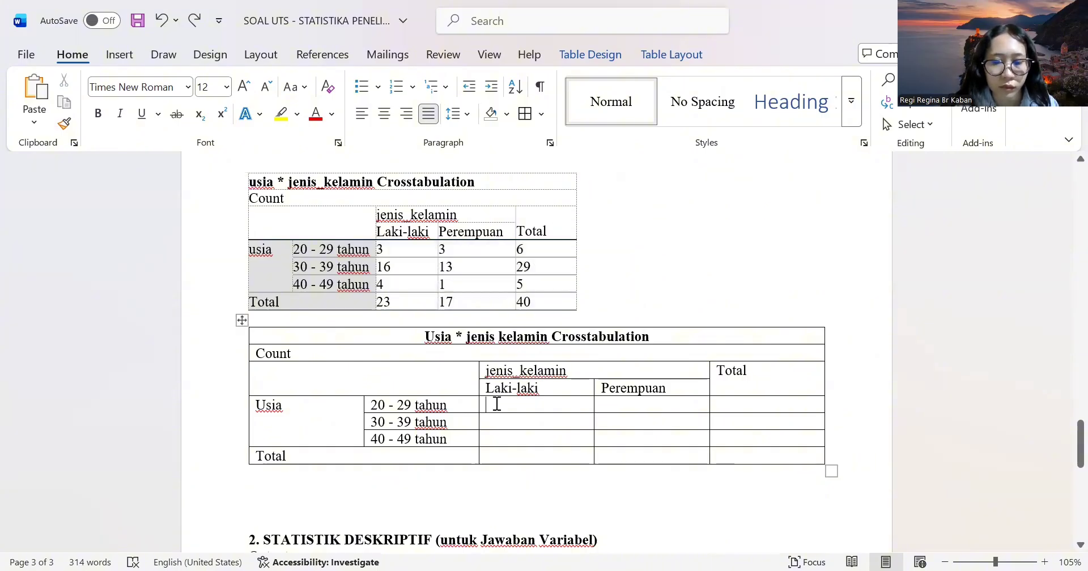
key(ctrl+v)
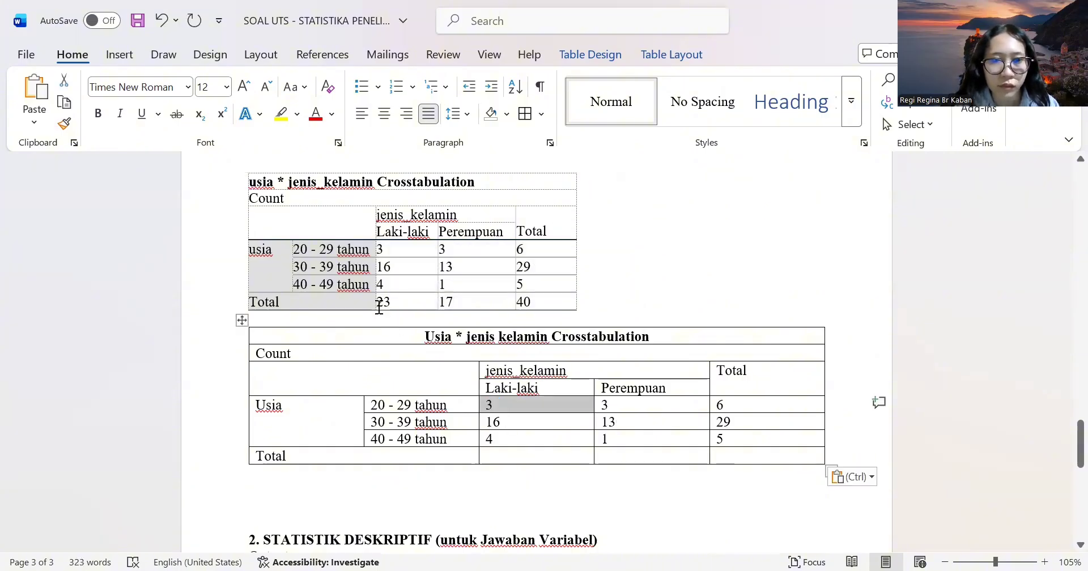
Copy the Total row's values 23, 17 and 40 from the pasted crosstabulation into the new table's last row.
drag(380, 308, 536, 312)
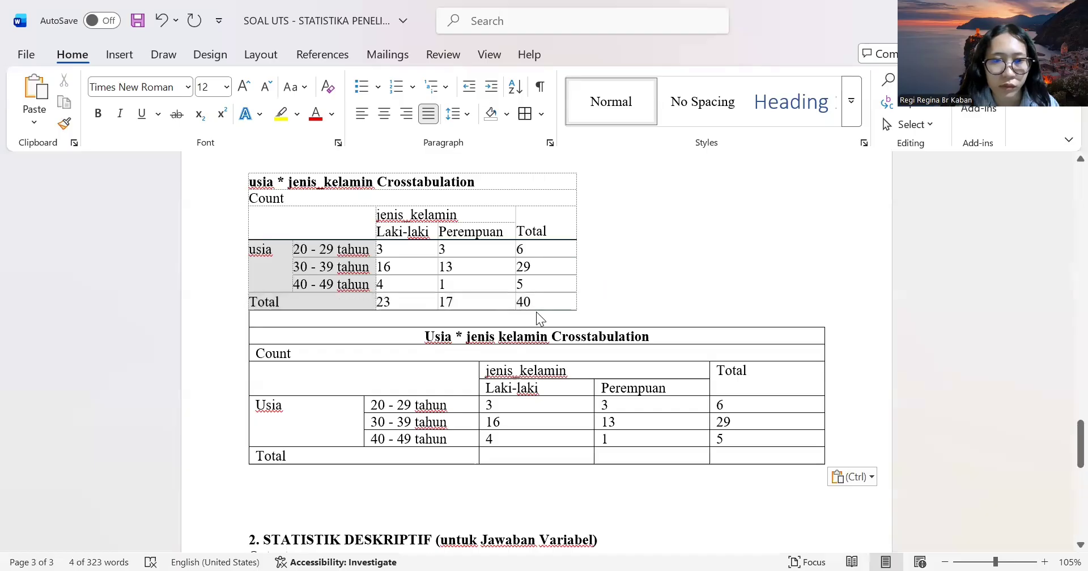
drag(384, 300, 535, 305)
key(ctrl+c)
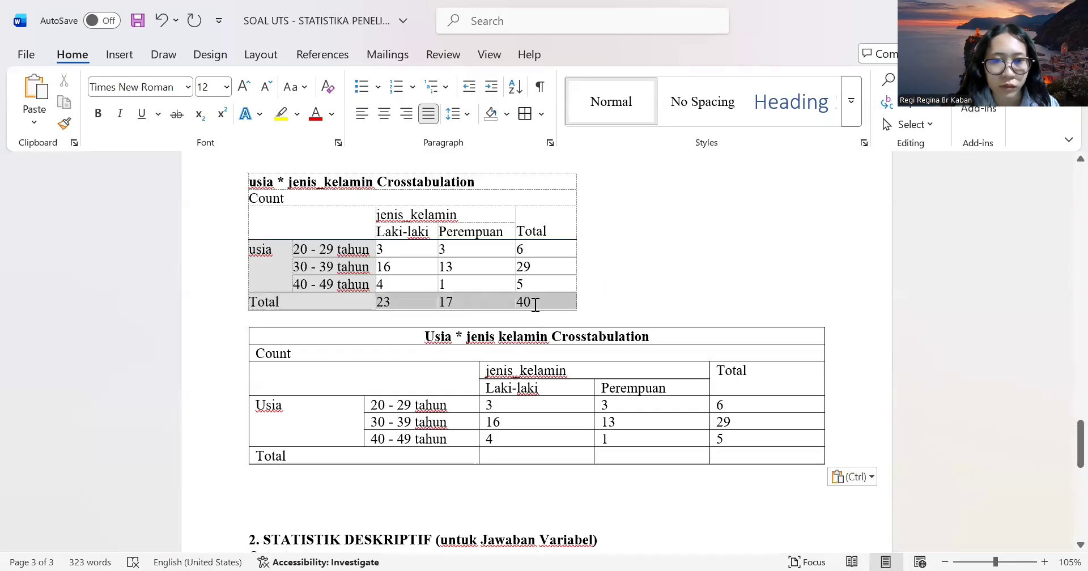
click(501, 456)
key(ctrl+v)
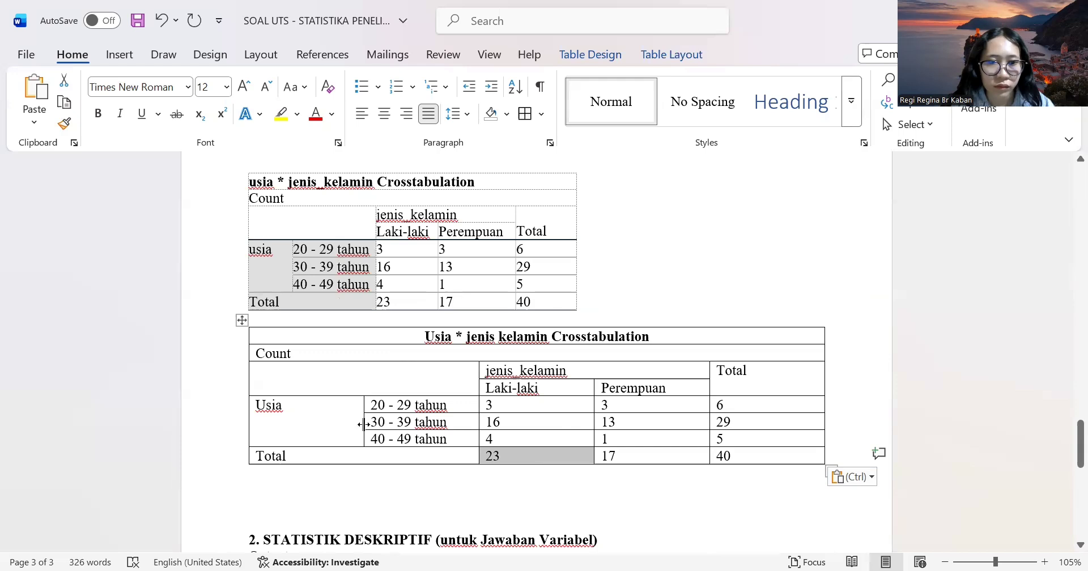
Narrow the new table's "Usia" column and reduce the overall table width.
drag(364, 425, 333, 427)
click(478, 420)
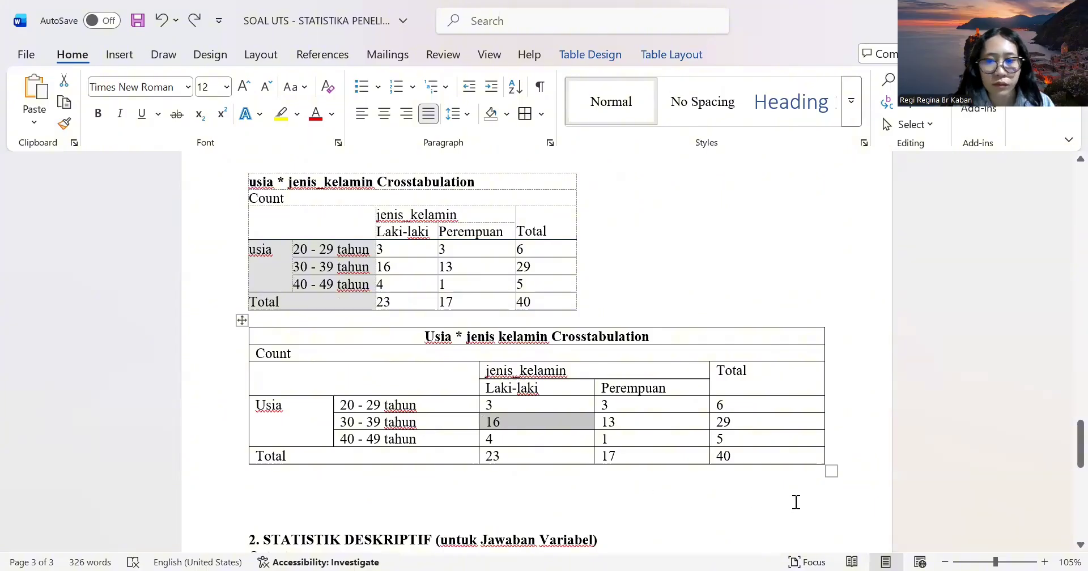
drag(831, 471, 756, 473)
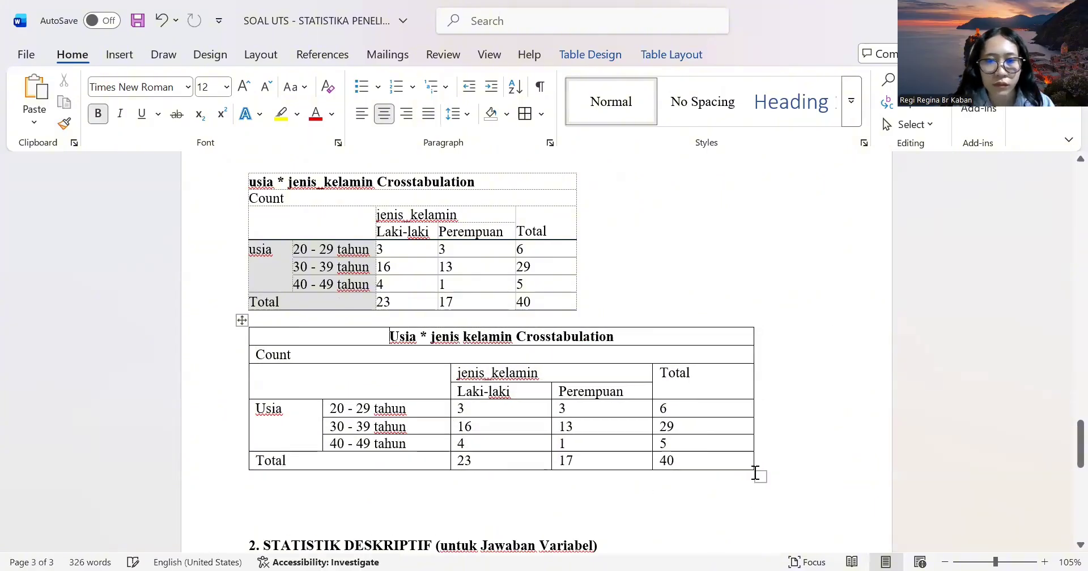
Centre the text in all cells of both the pasted crosstabulation and the new table.
scroll(448, 296, down, 1)
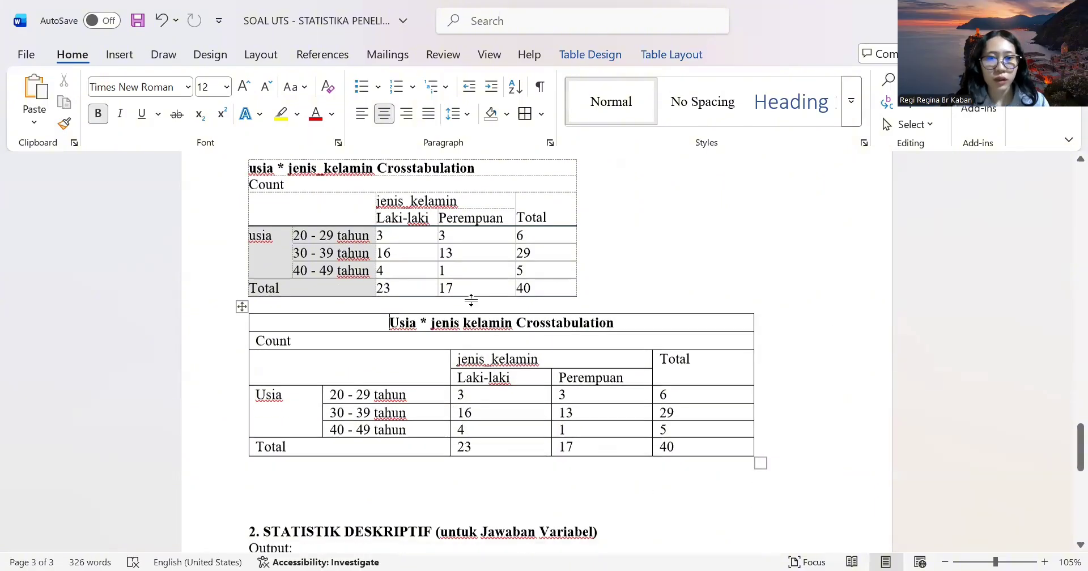
scroll(471, 301, down, 1)
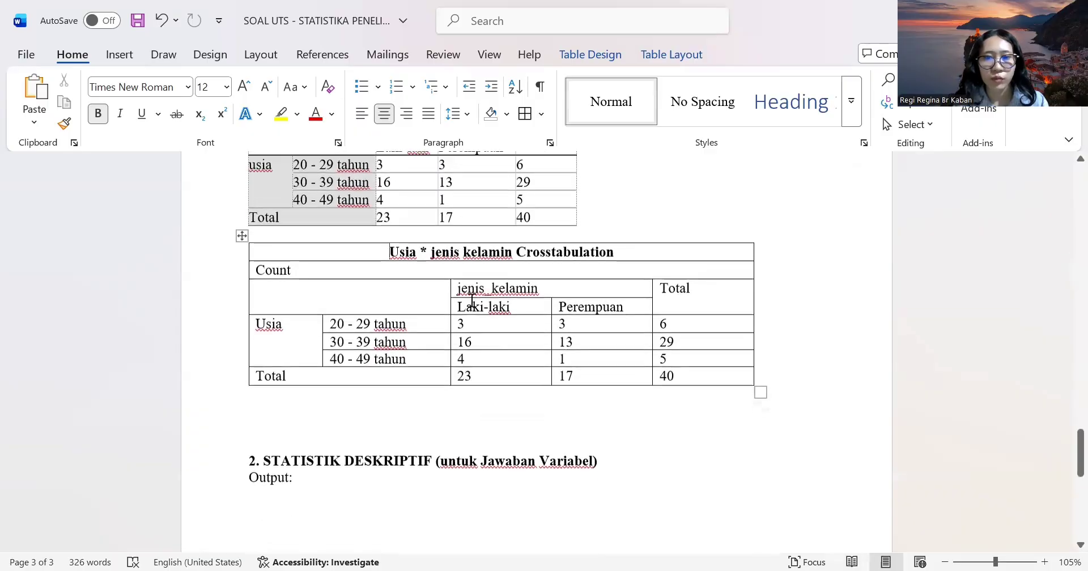
scroll(255, 227, up, 1)
drag(255, 156, 713, 434)
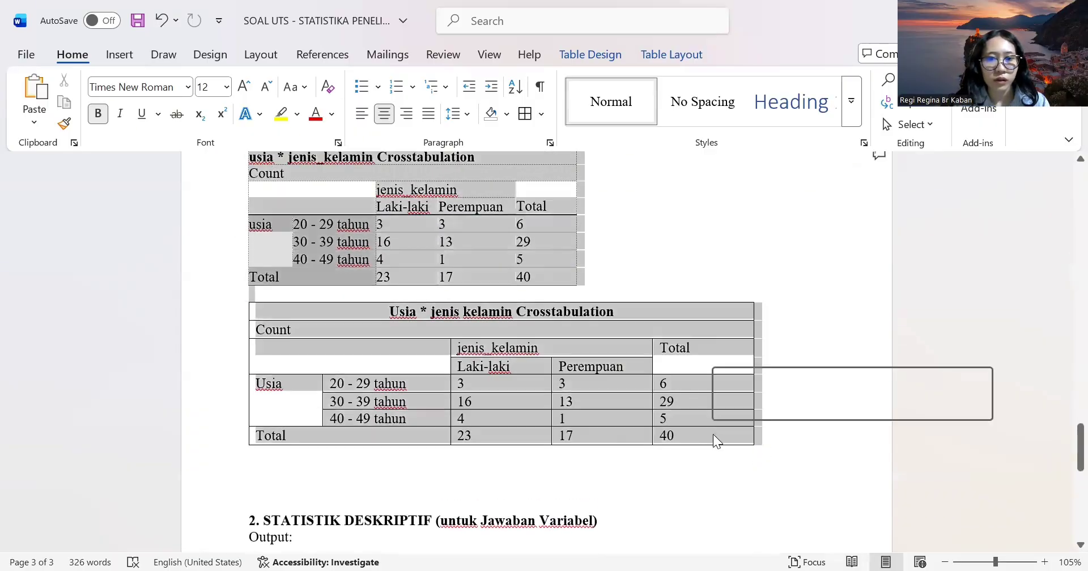
click(385, 116)
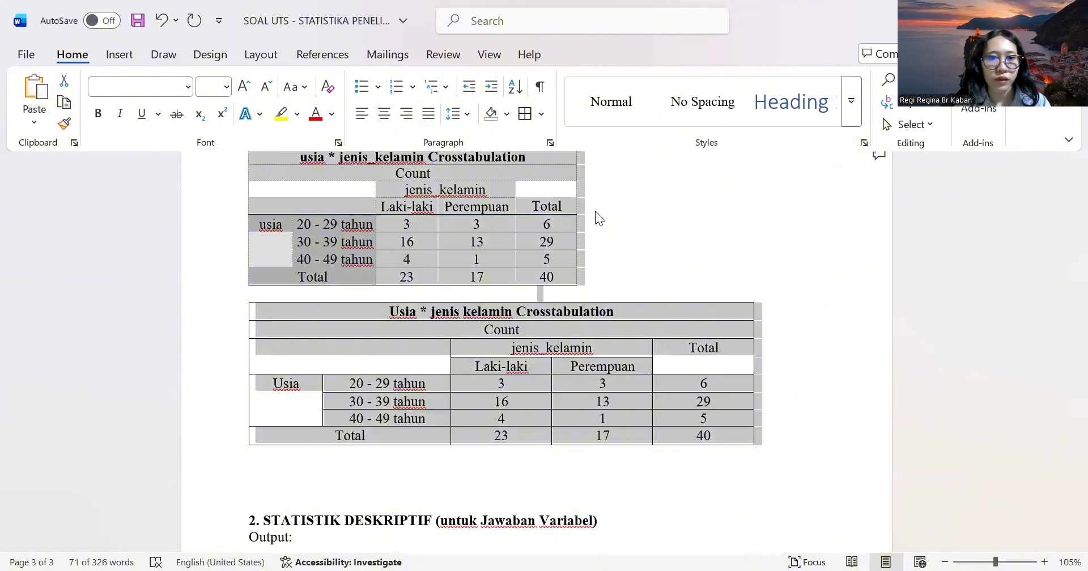
click(797, 436)
Place the cursor below the finished Word table and copy the usia * lama_bekerja crosstabulation from the SPSS output viewer.
scroll(797, 437, down, 4)
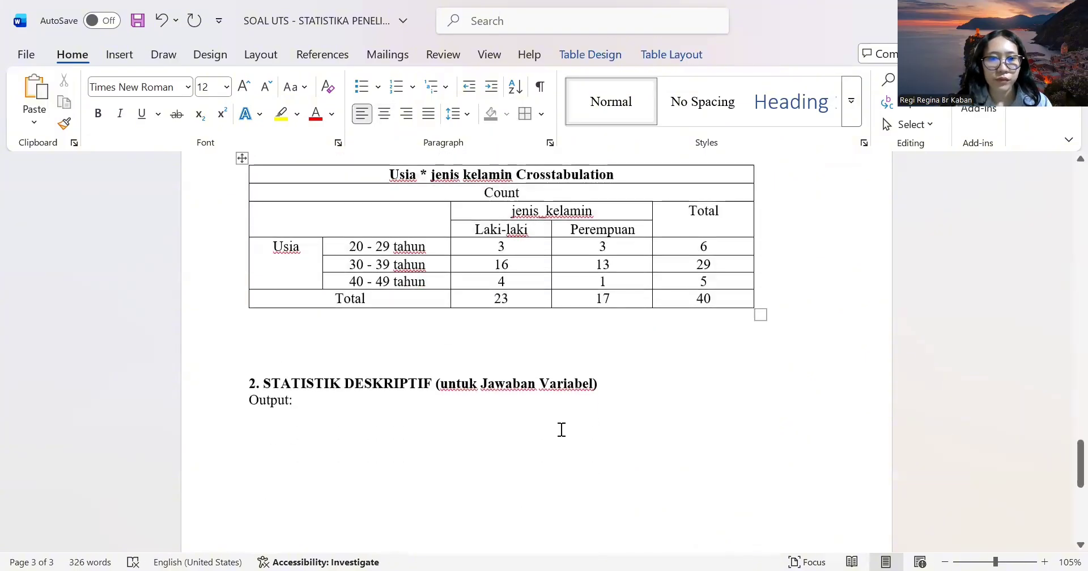
click(265, 336)
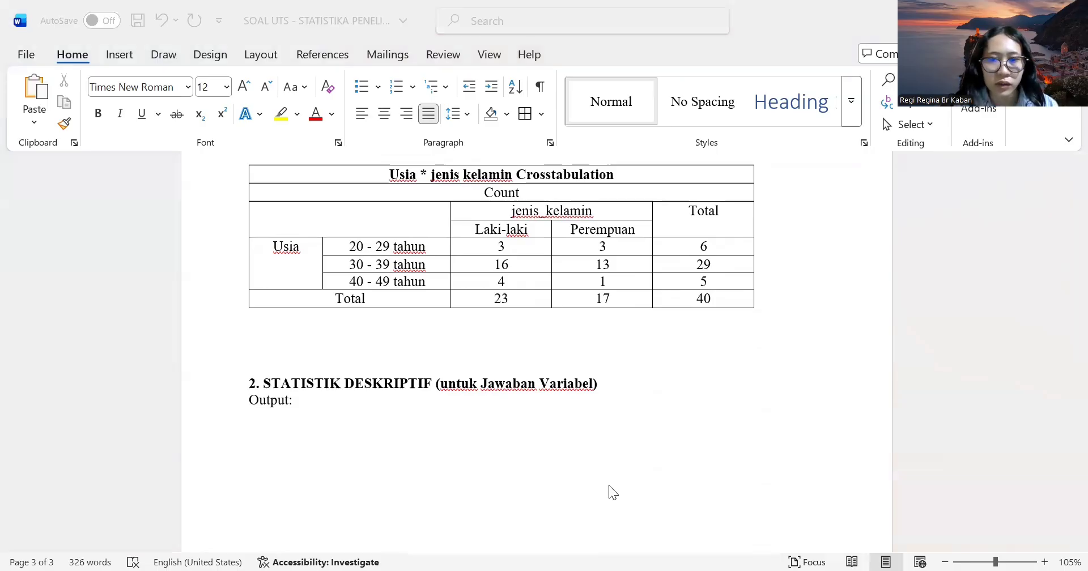
key(alt+Tab)
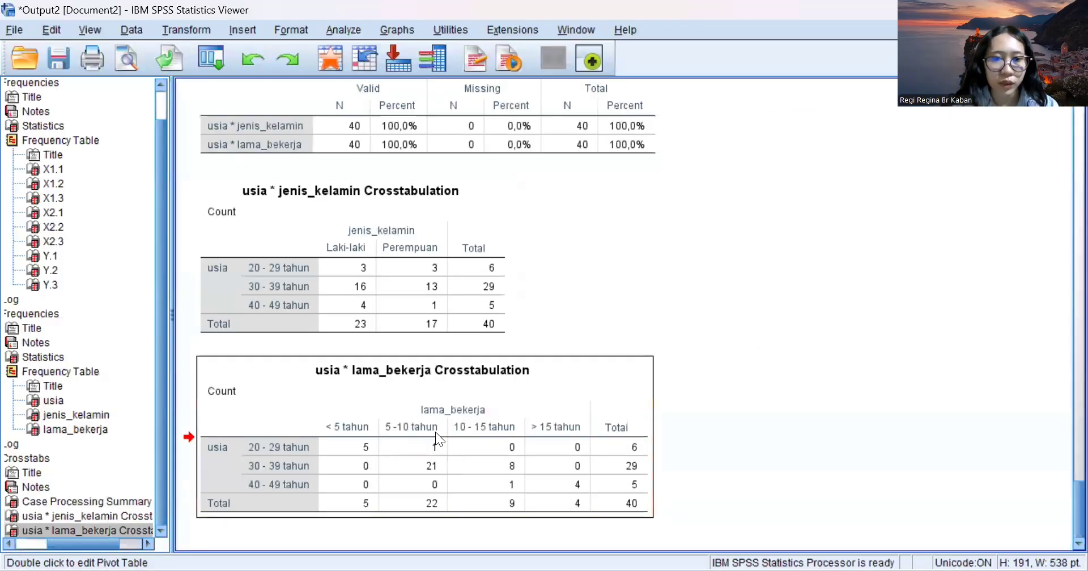
right_click(435, 431)
click(461, 466)
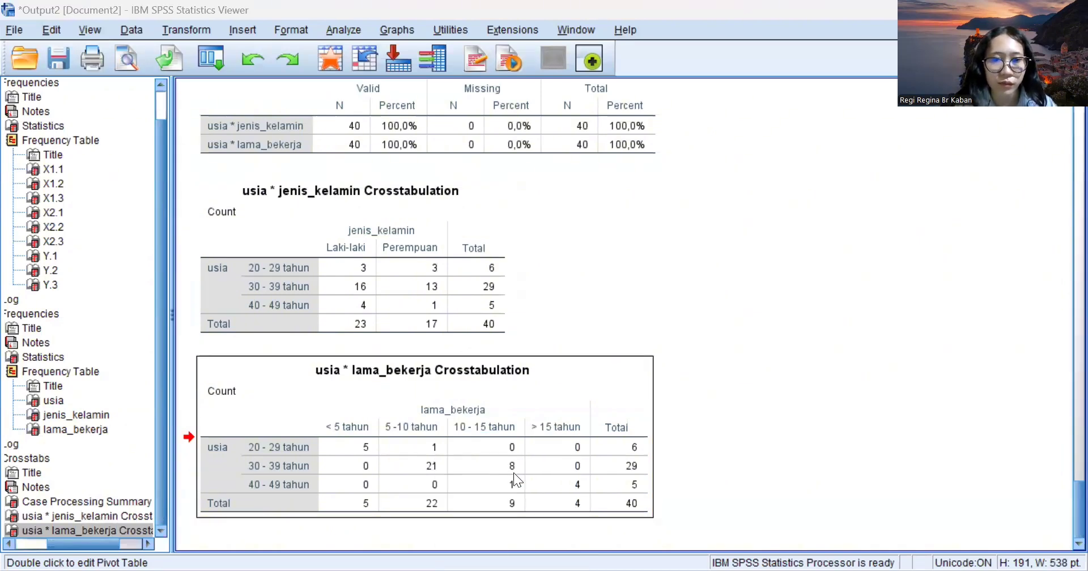
Switch to the Word report and paste the usia * lama_bekerja crosstabulation below the finished jenis kelamin table.
key(alt+Tab)
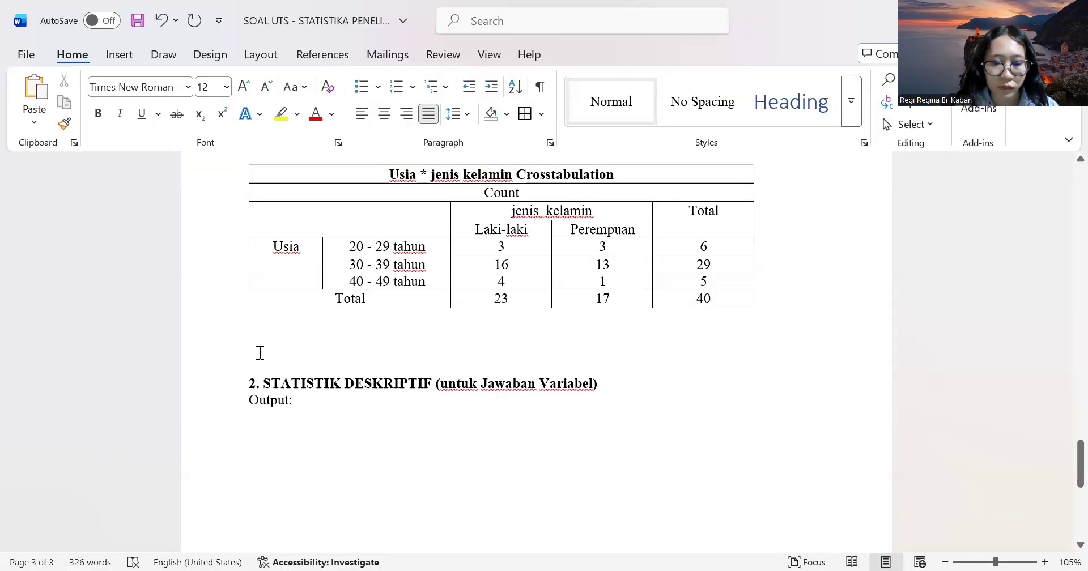
key(ctrl+v)
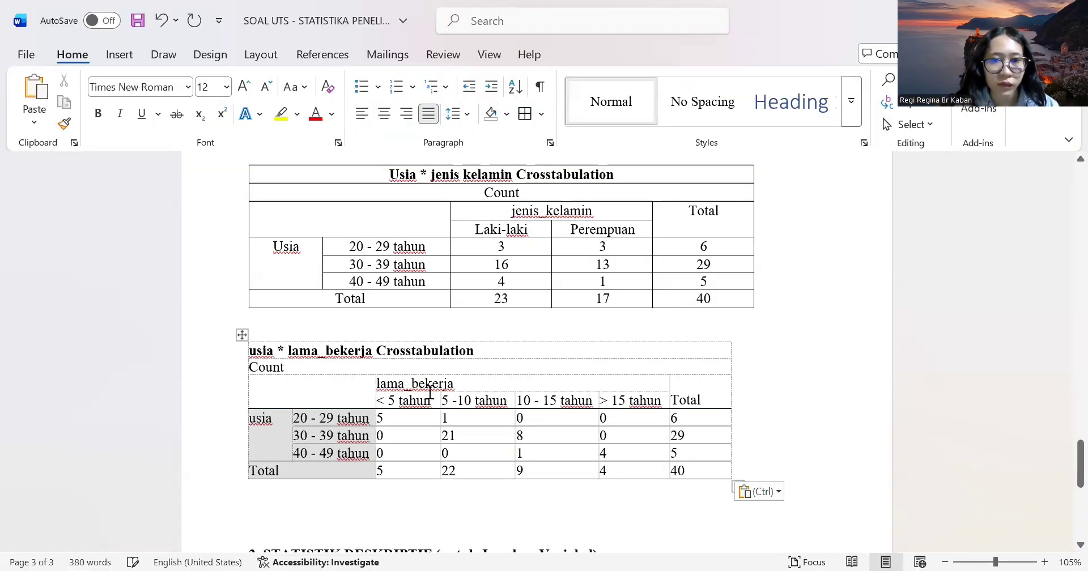
scroll(371, 372, down, 3)
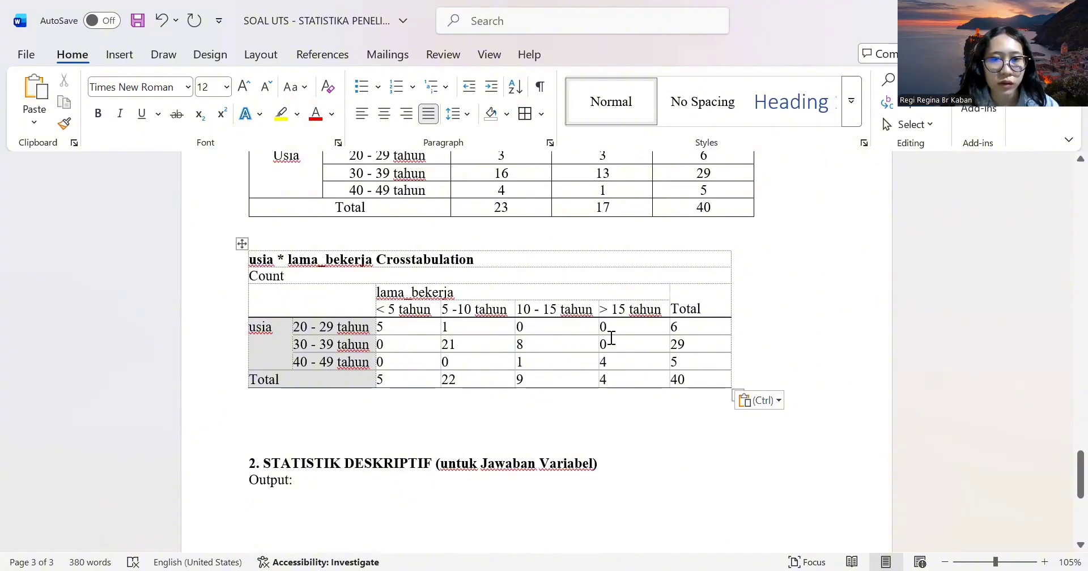
Insert a new table with 7 columns and 8 rows below the pasted usia * lama_bekerja crosstabulation.
click(119, 55)
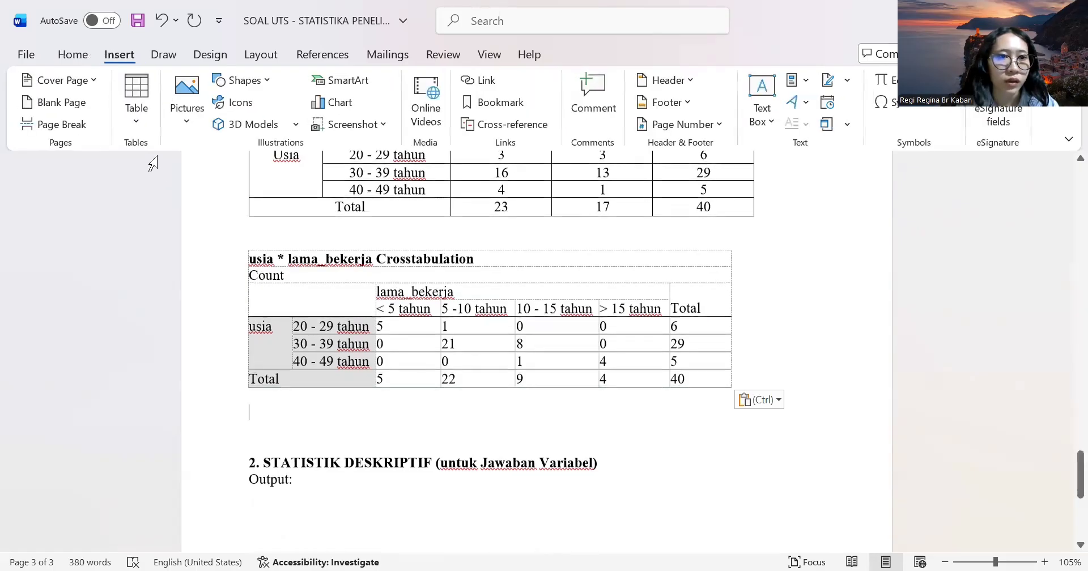
click(135, 103)
click(180, 320)
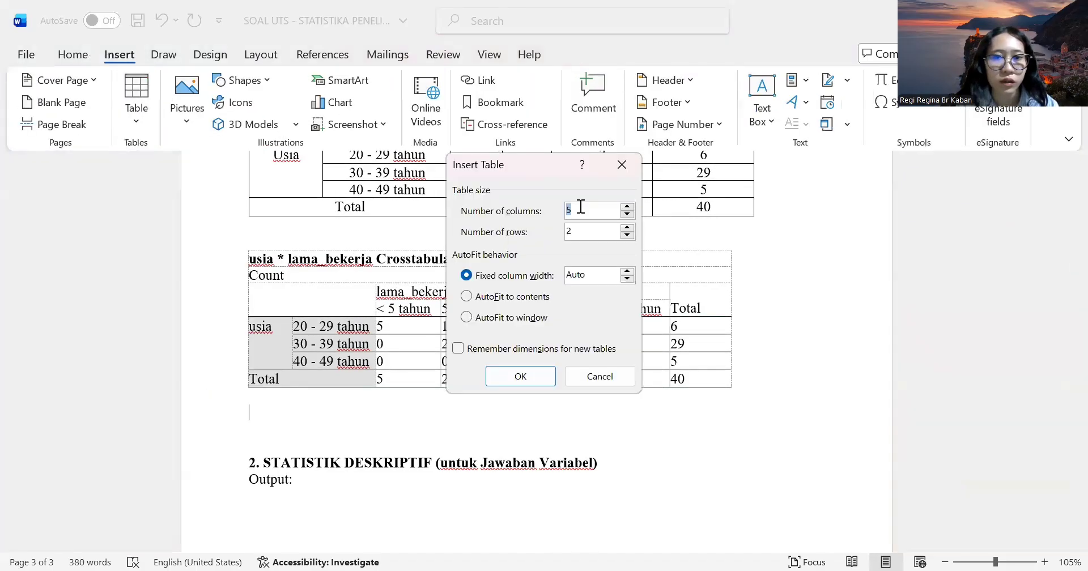
key(BackSpace)
text(7)
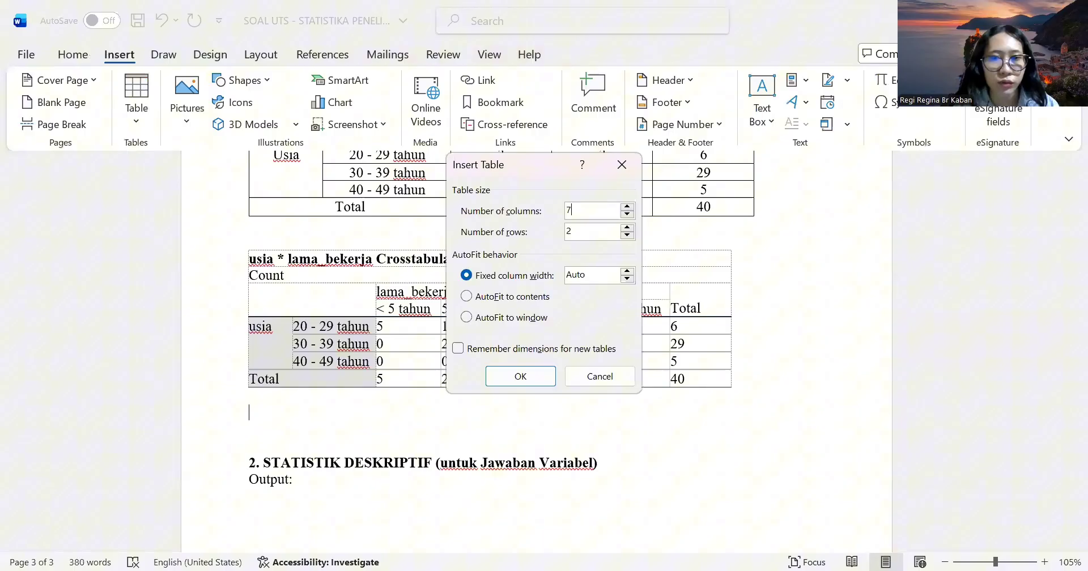
click(574, 229)
key(BackSpace)
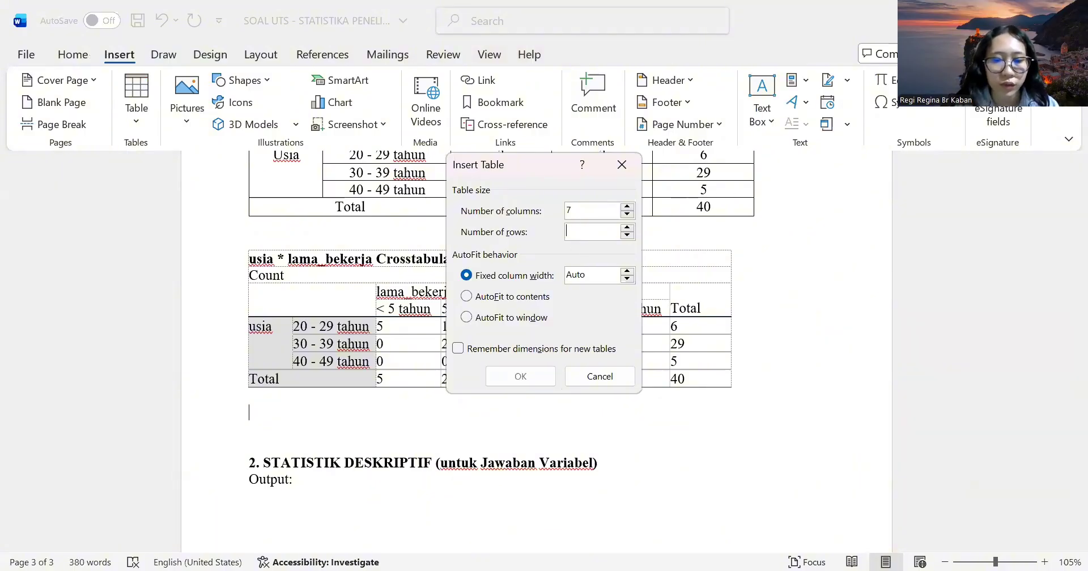
text(8)
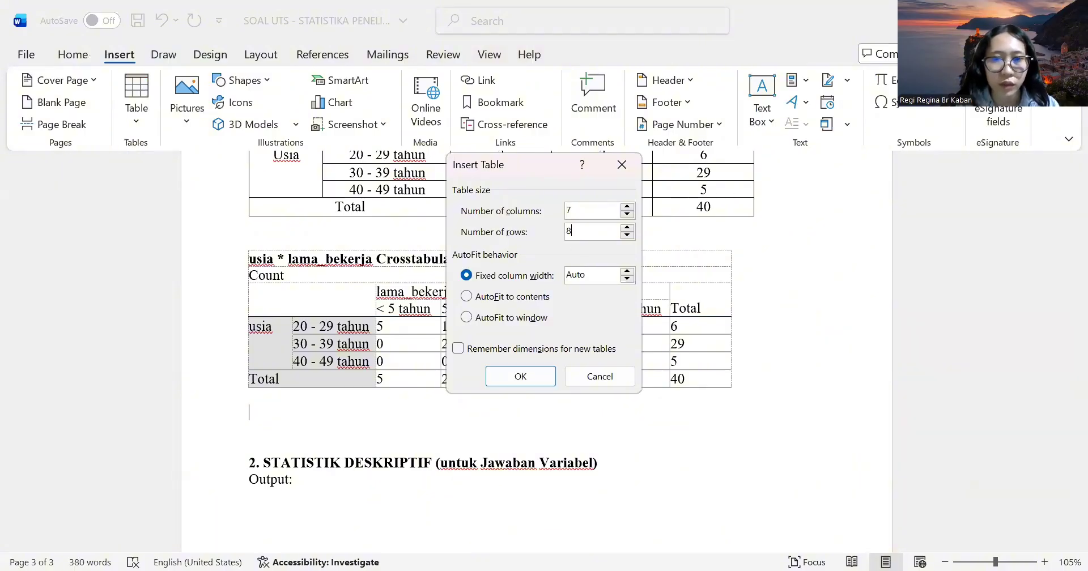
click(500, 377)
Merge all cells of the new table's first row and enter the title "Usia * lama bekerja crosstabulation".
drag(317, 413, 742, 414)
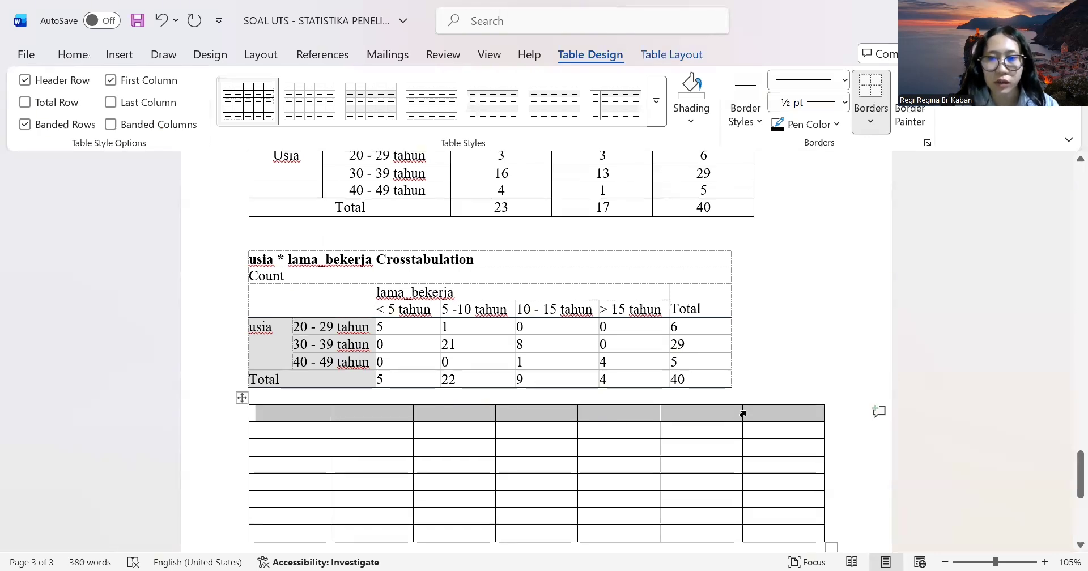
right_click(743, 414)
click(788, 295)
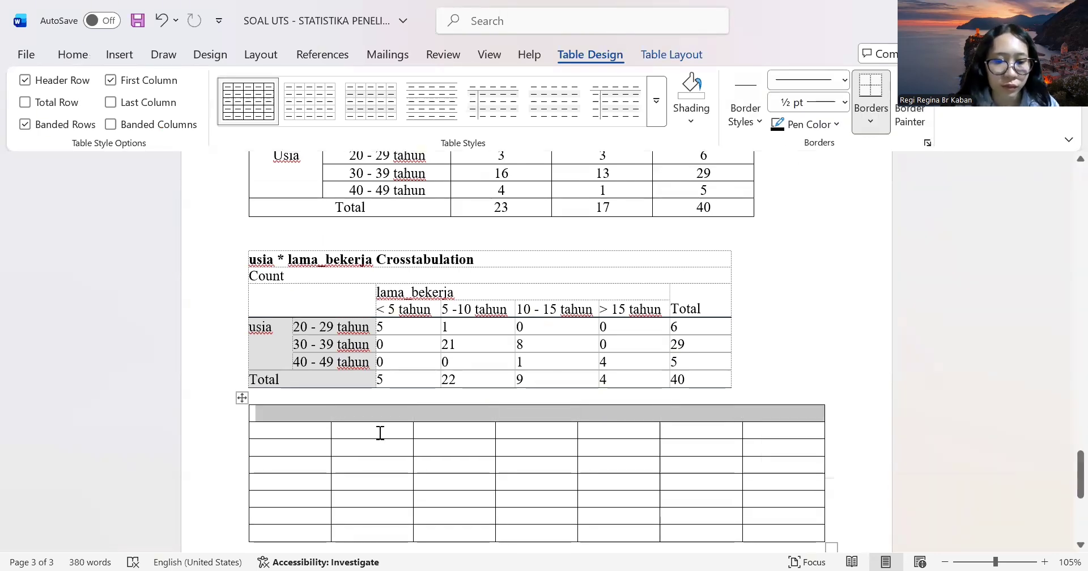
text(usia )
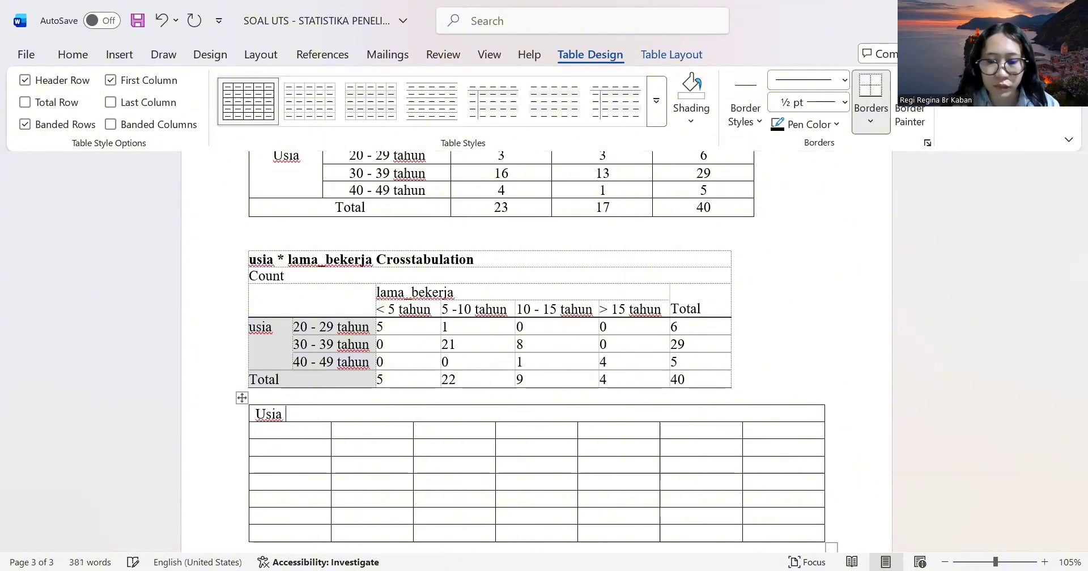
text(* lama b)
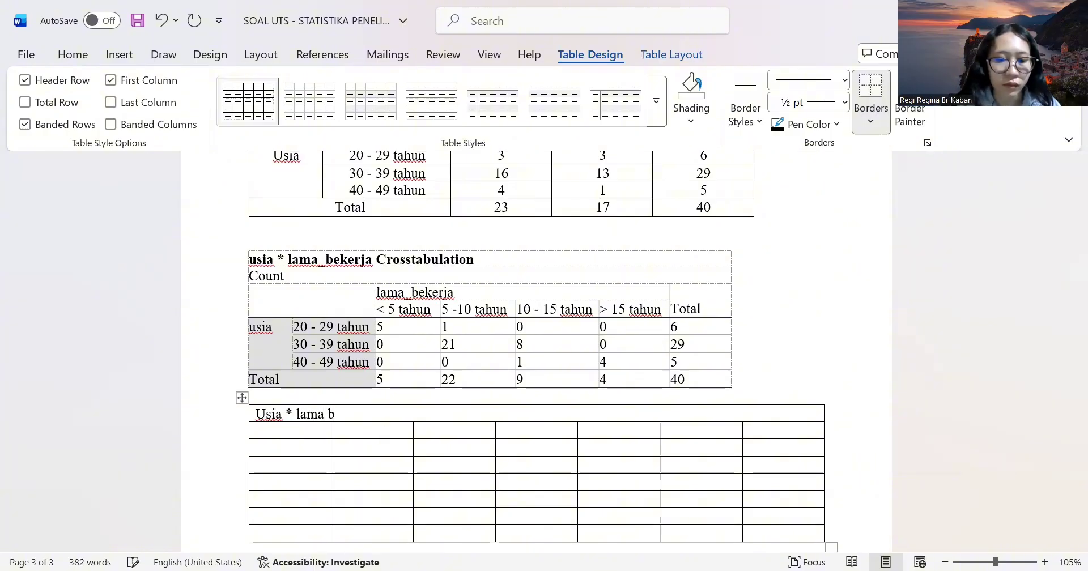
text(ekerja cr)
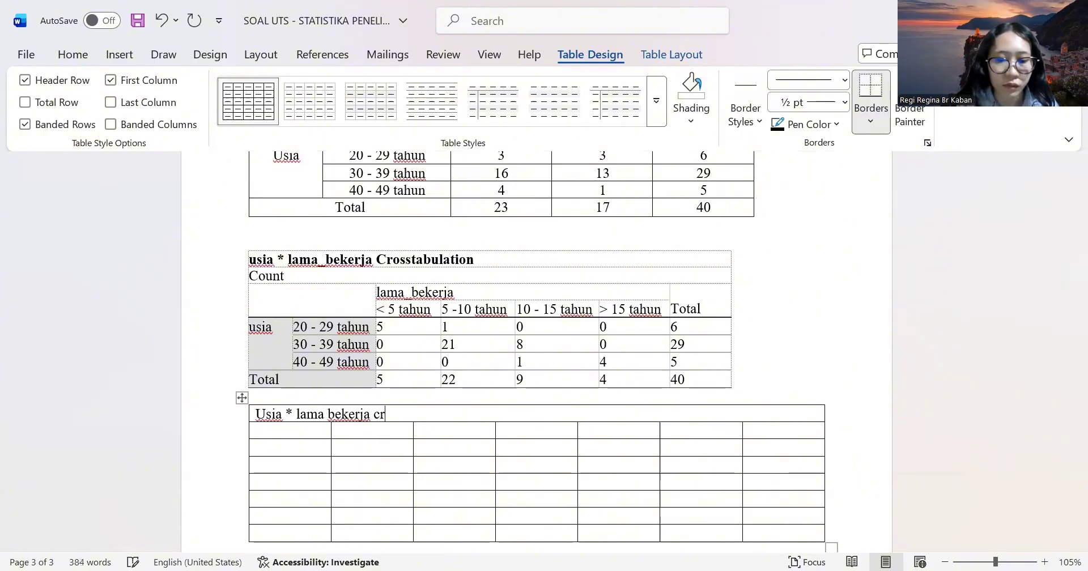
text(osstabulatio)
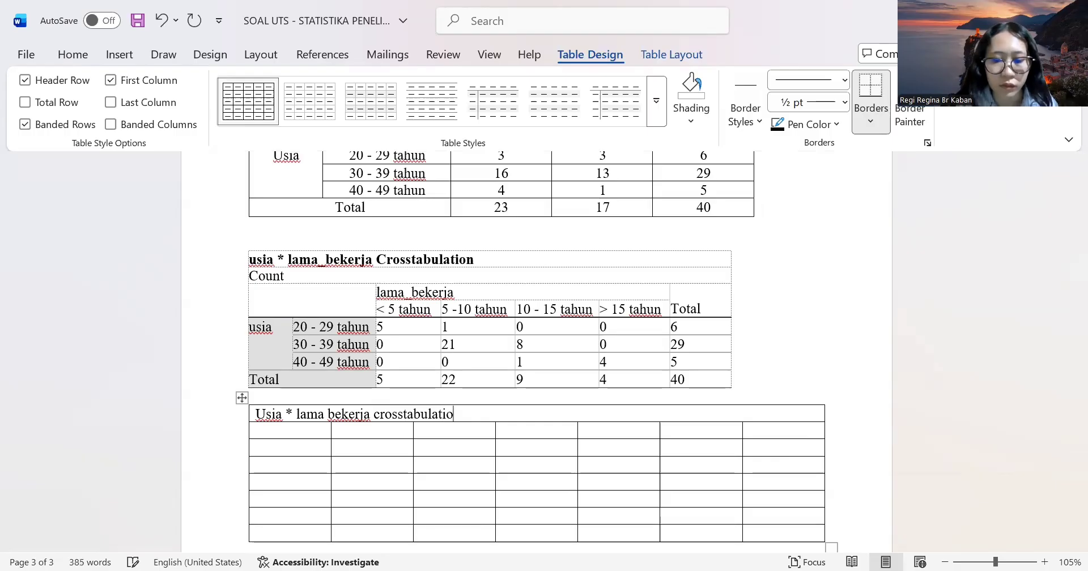
text(n)
Centre the new table's title and make it bold.
drag(254, 414, 479, 412)
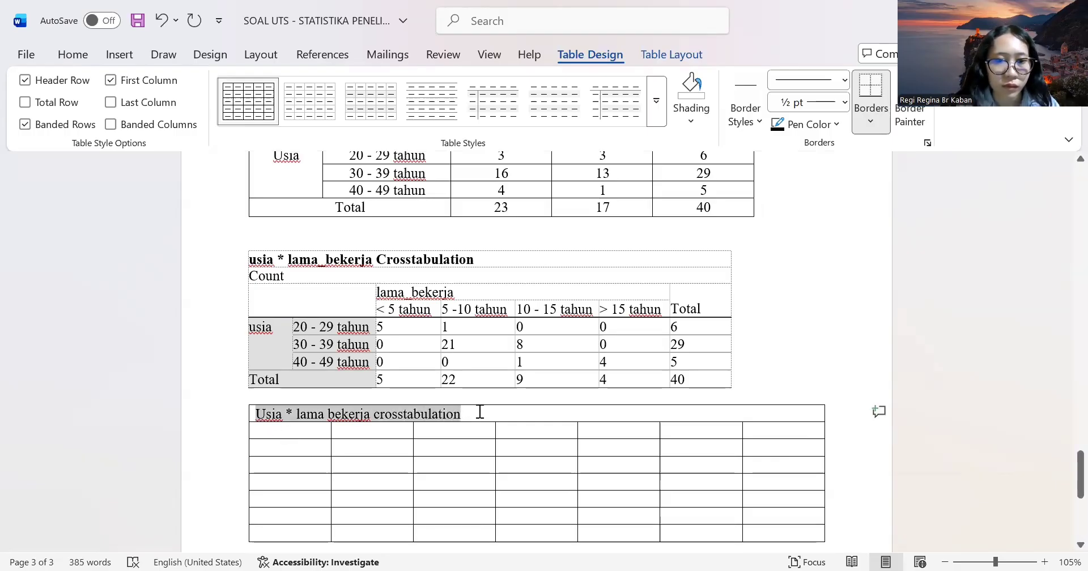
click(112, 56)
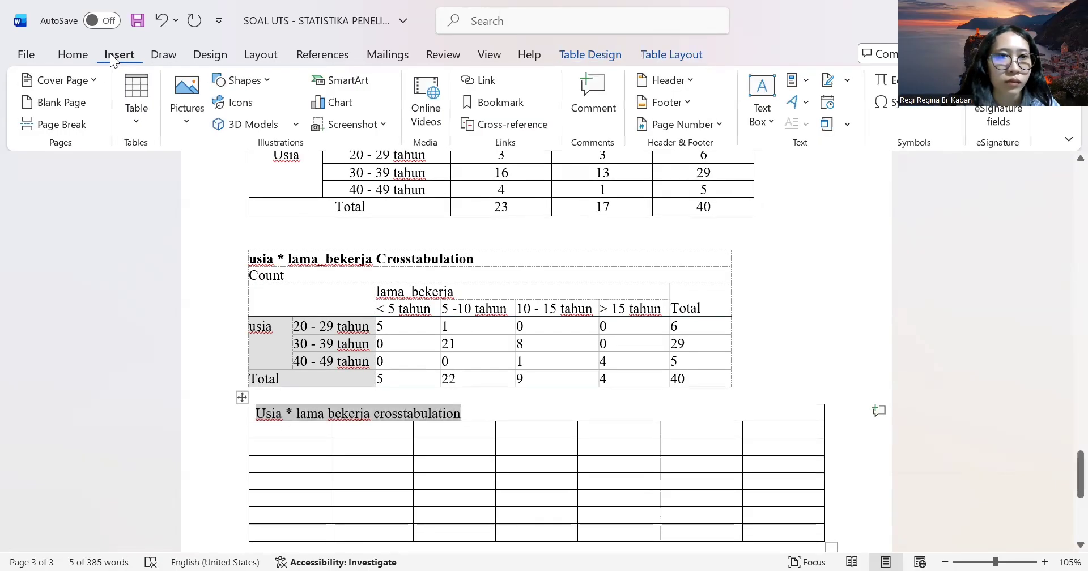
click(72, 54)
click(384, 114)
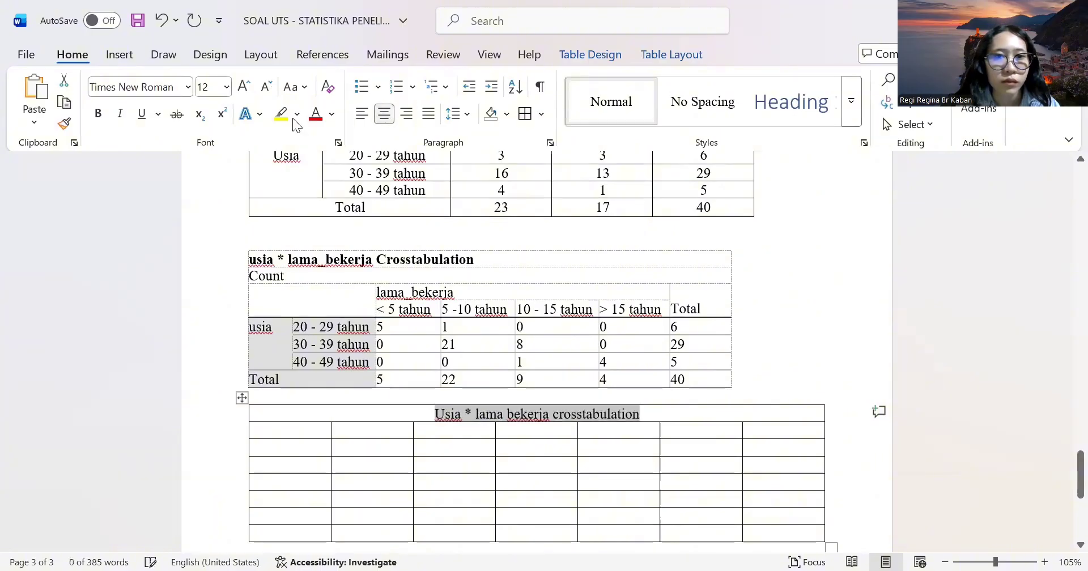
click(98, 113)
Merge all cells of the new table's second row and enter "count" in it.
scroll(348, 338, down, 1)
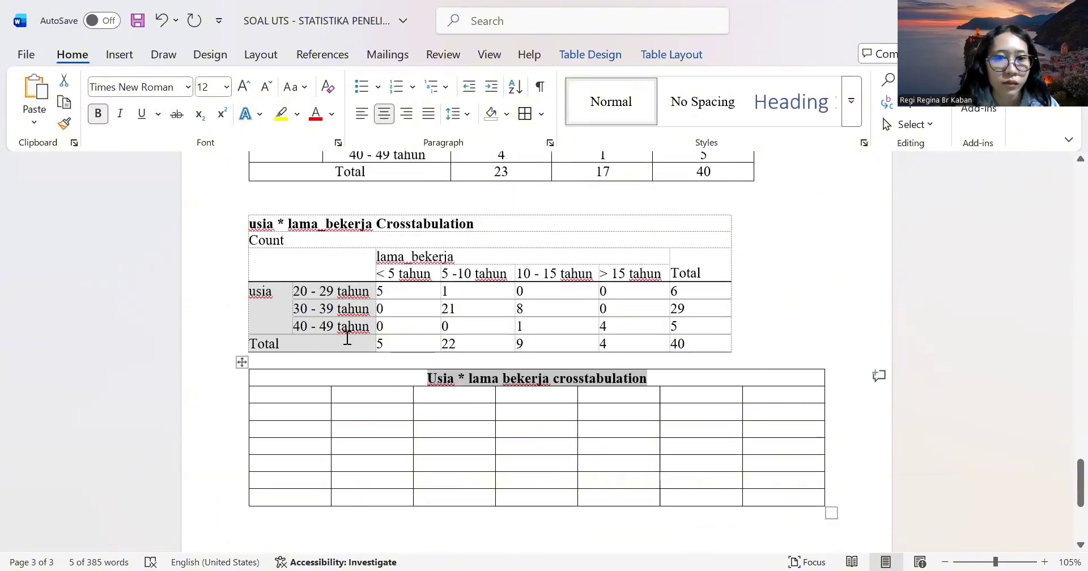
scroll(348, 338, down, 2)
drag(318, 340, 753, 344)
right_click(753, 343)
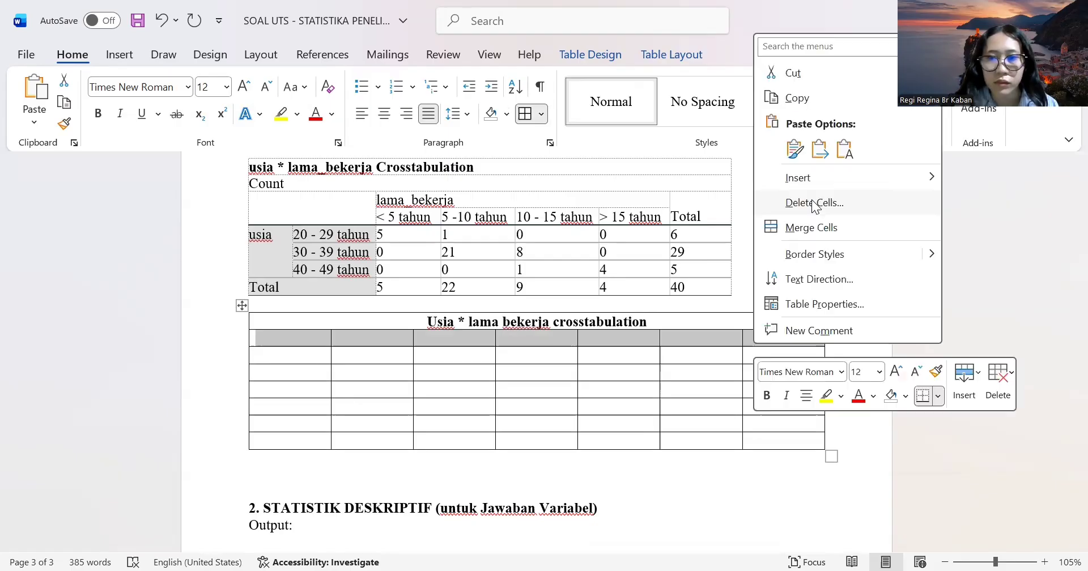
click(807, 233)
text(count)
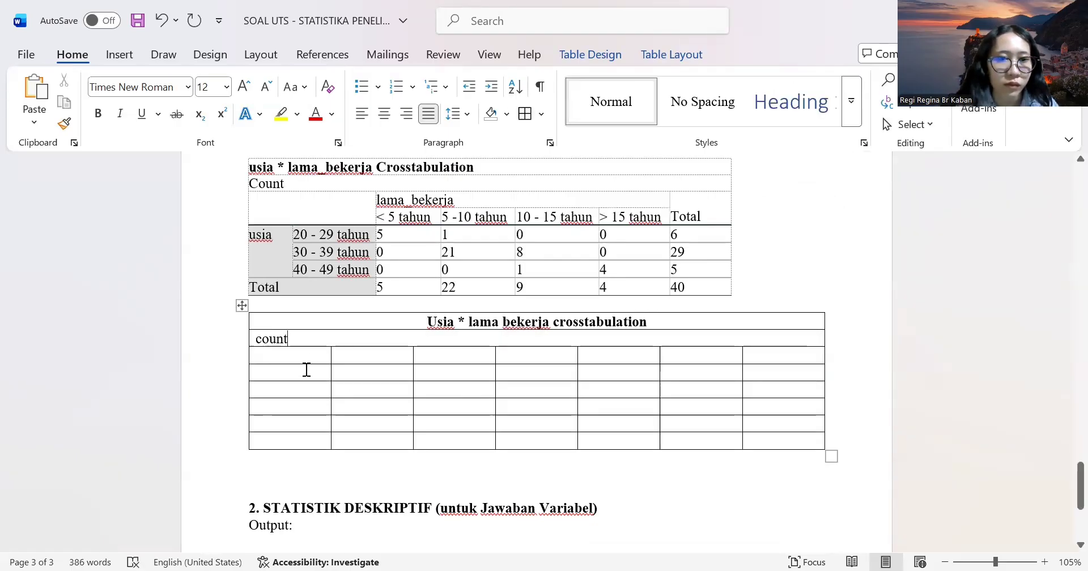
Merge the first two columns' cells across the third and fourth rows of the new table into one blank cell.
drag(302, 359, 351, 374)
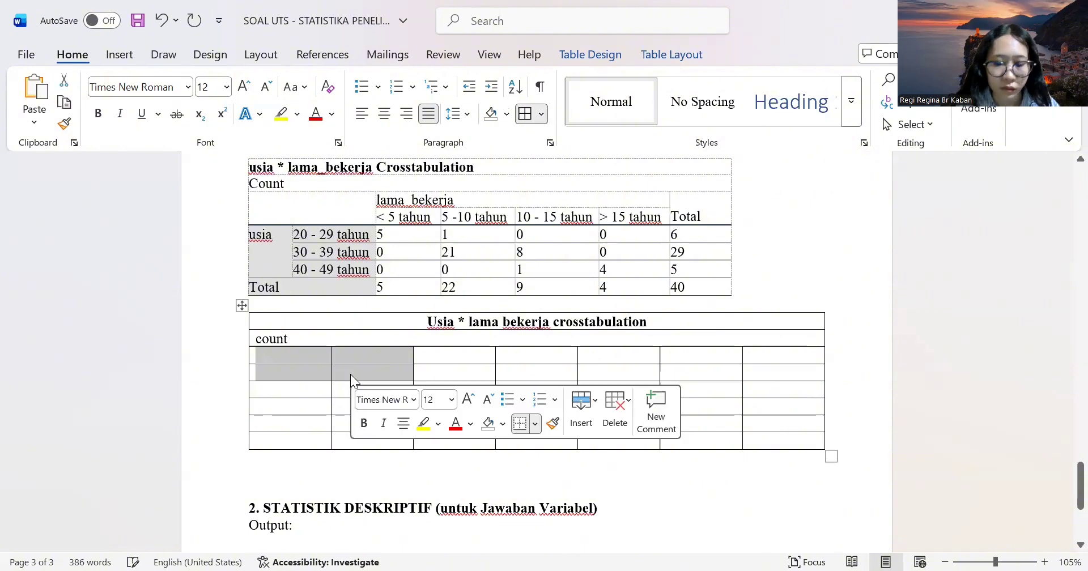
right_click(350, 374)
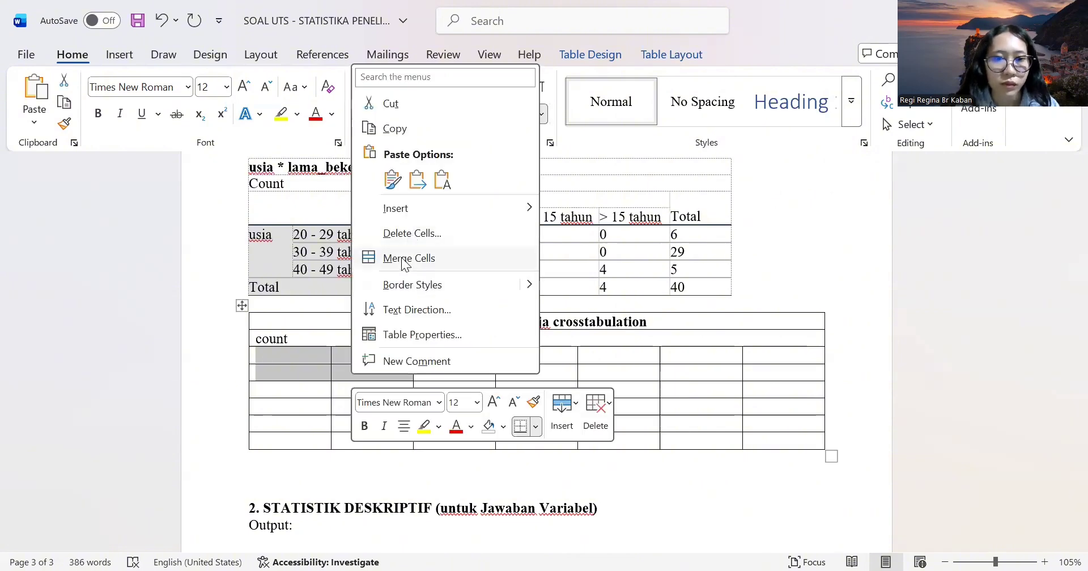
click(406, 260)
Merge the third to sixth cells of the new table's third row and enter the heading "Lama_bekerja".
drag(468, 354, 711, 356)
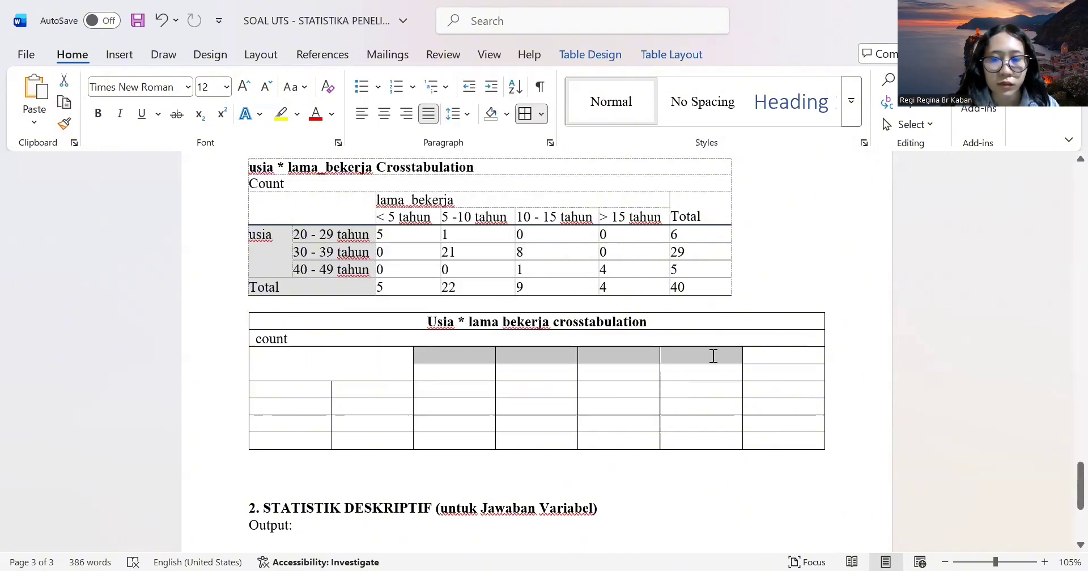
right_click(711, 356)
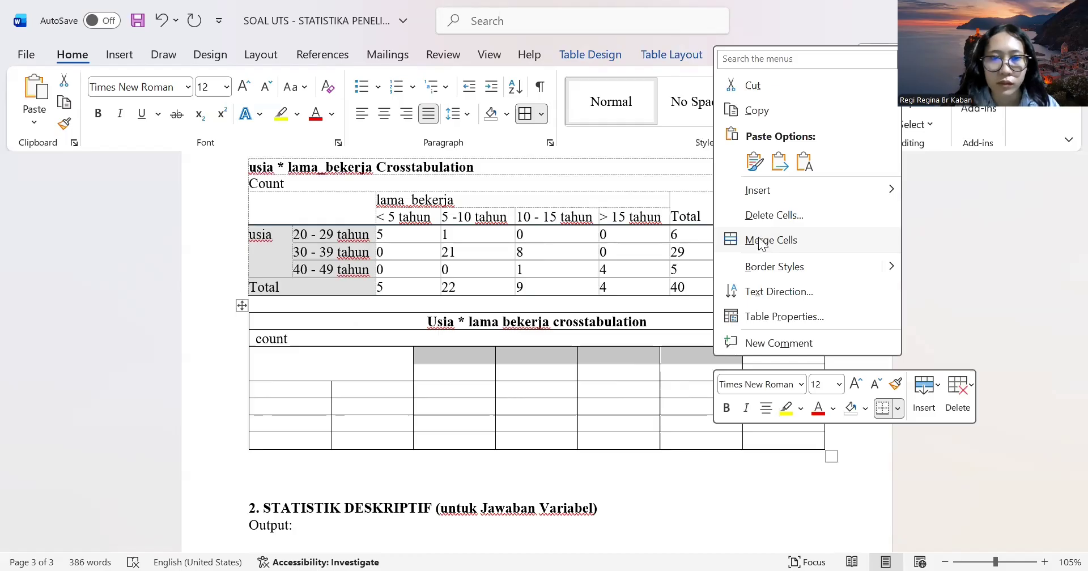
click(762, 242)
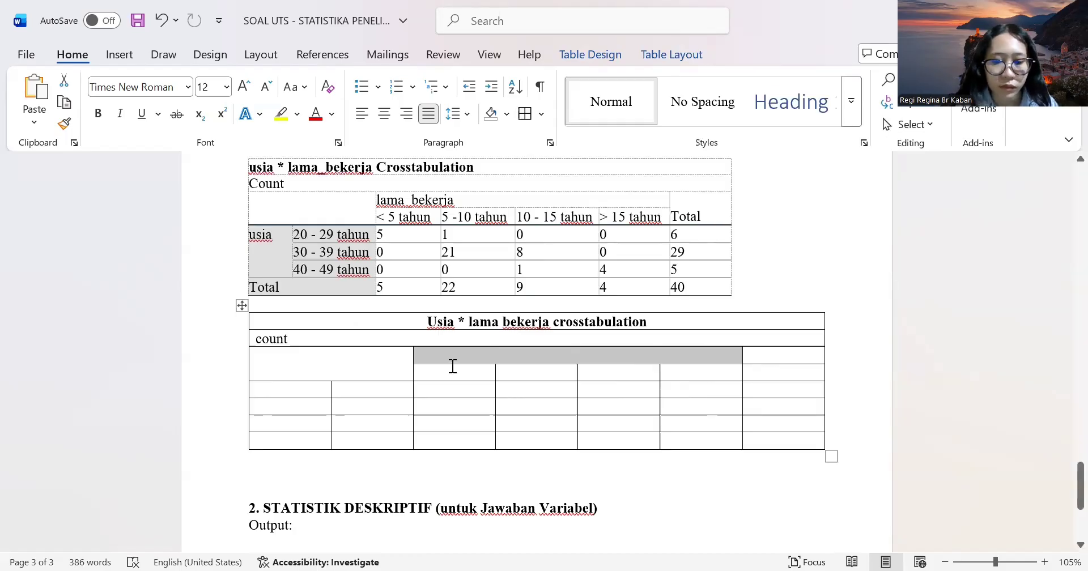
text(lama_b)
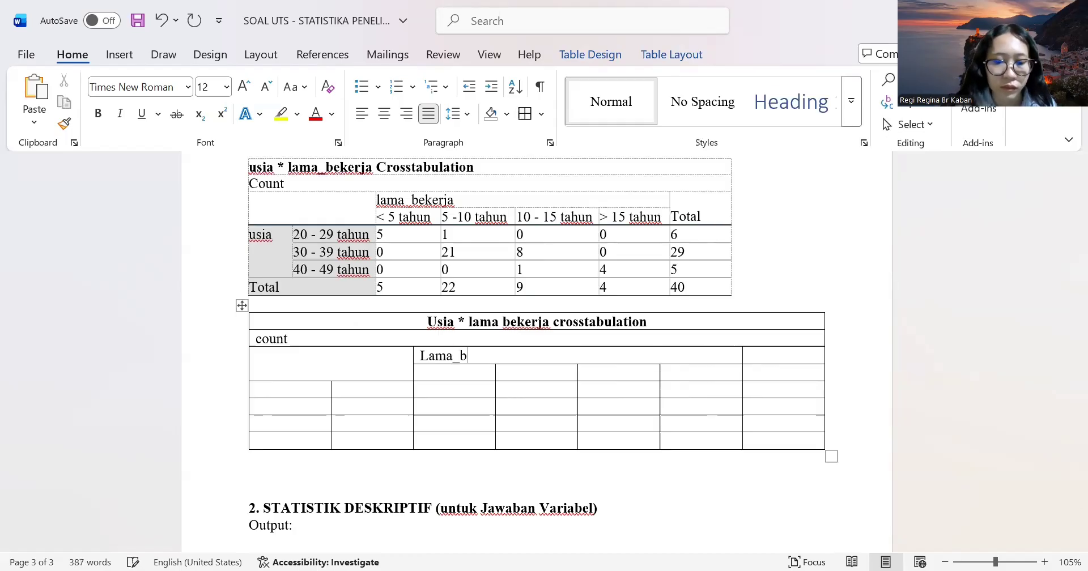
text(ekerja)
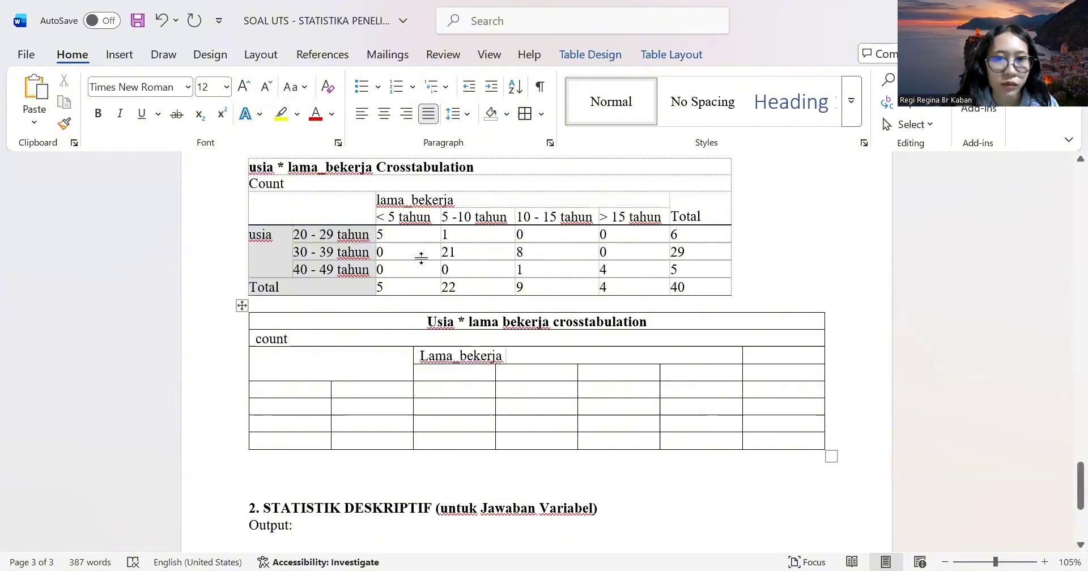
Copy the four headings from "< 5 tahun" to "> 15 tahun" into the row under Lama_bekerja and label the last column "Total".
drag(391, 218, 664, 223)
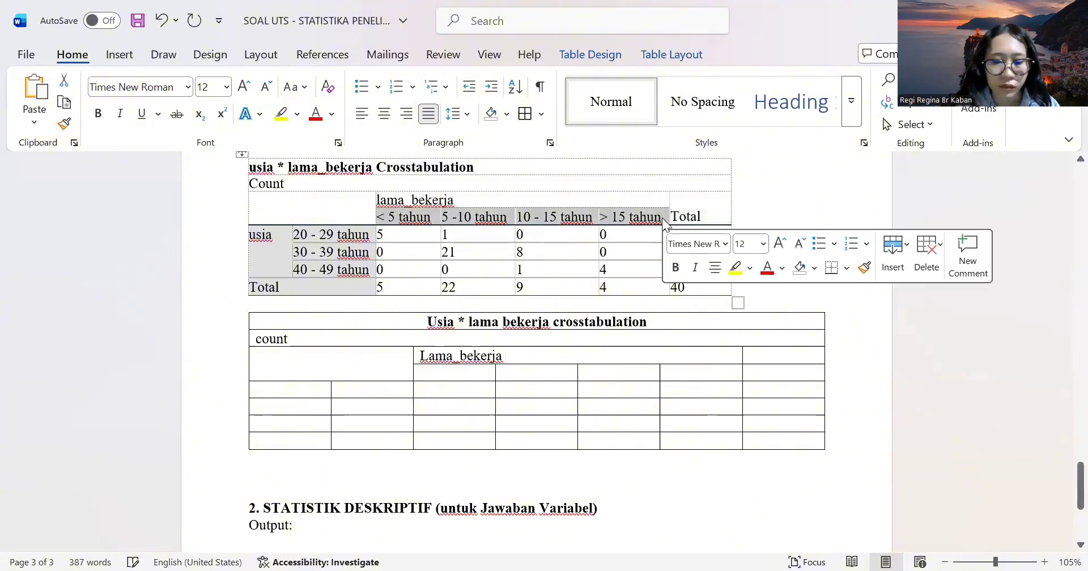
click(459, 374)
key(ctrl+v)
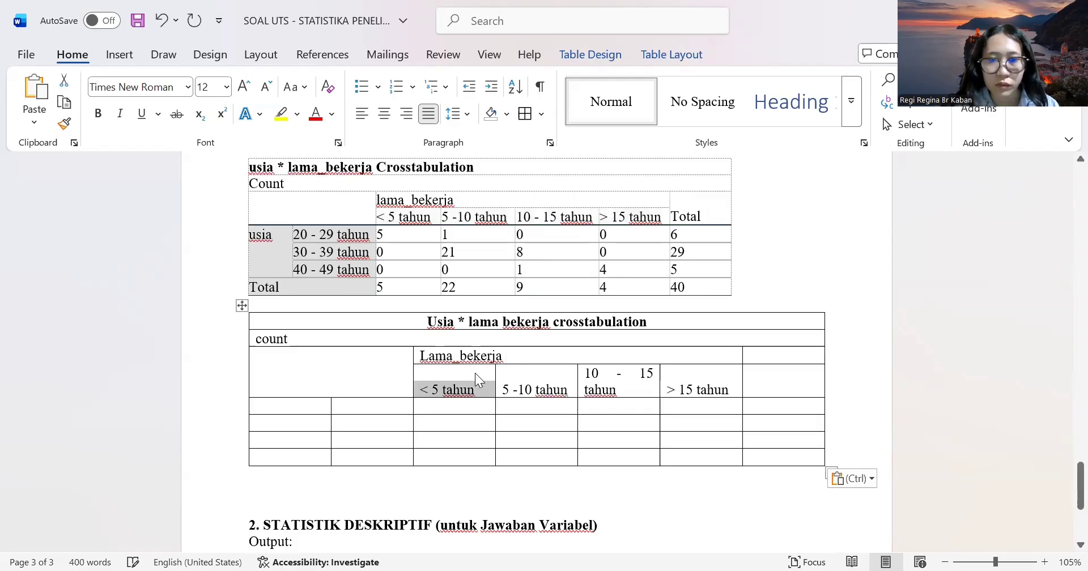
click(783, 384)
text(tota)
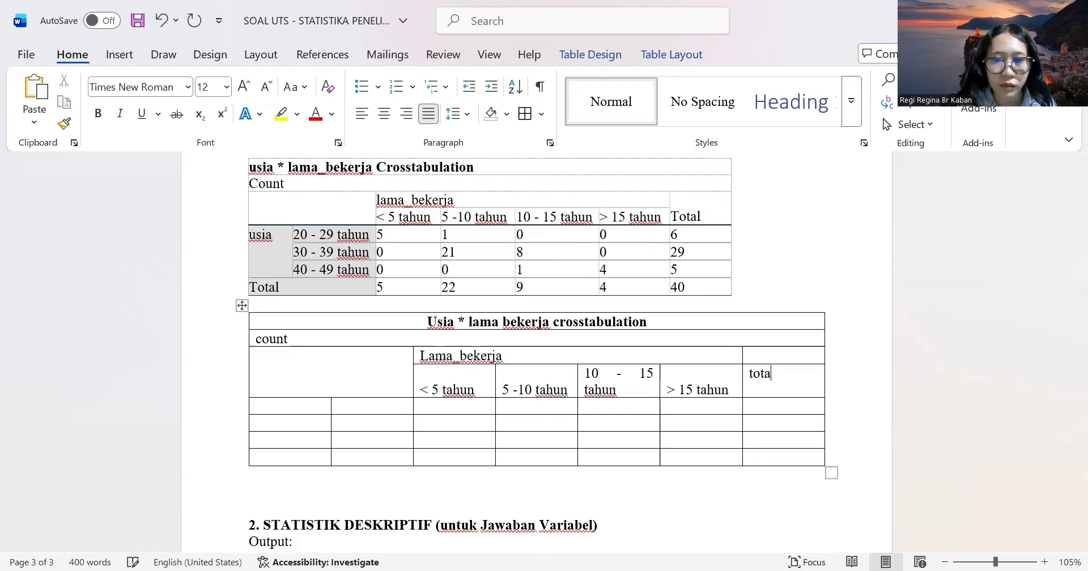
text(l)
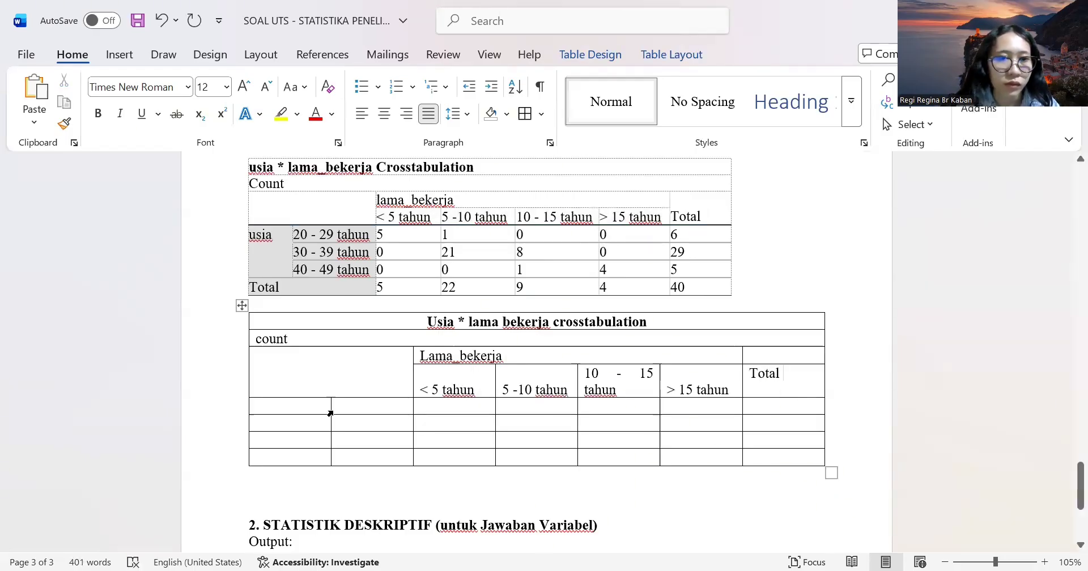
Merge the first column's three cells above the new table's last row and label the merged cell "Usia".
drag(280, 404, 306, 443)
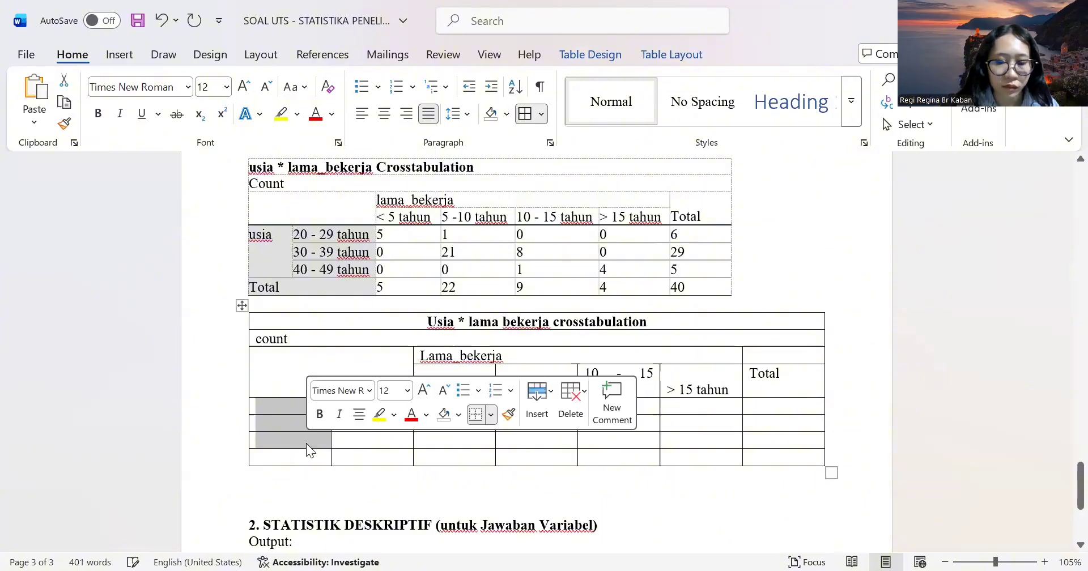
right_click(306, 443)
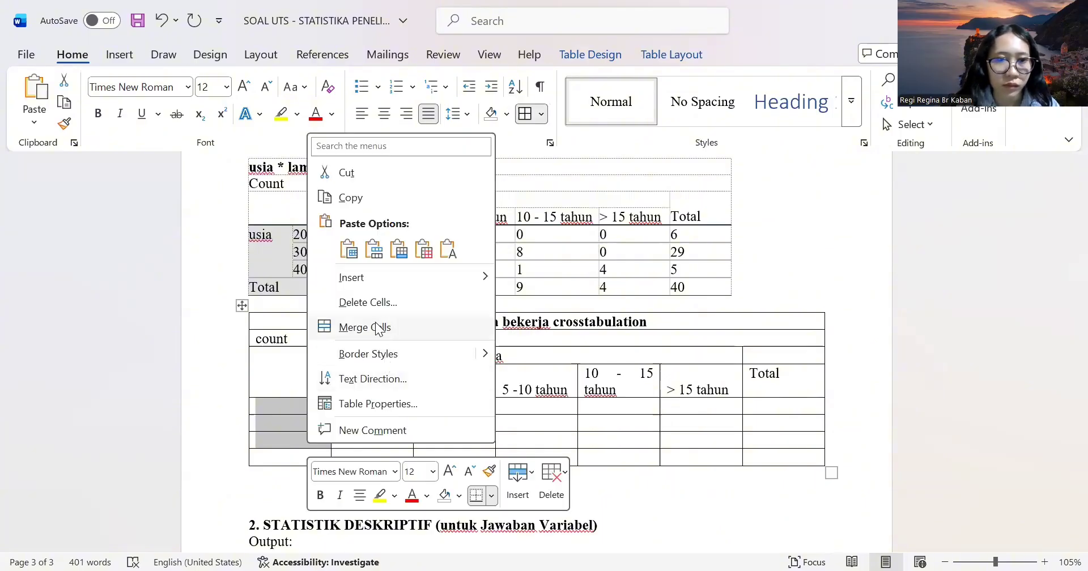
click(377, 328)
text(usi)
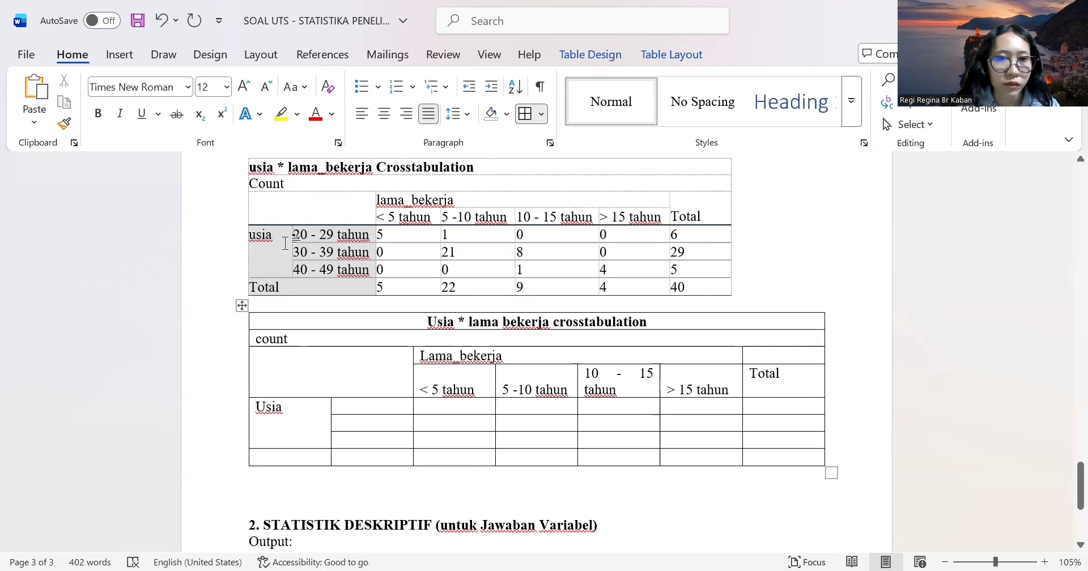
Copy the age groups from "20 - 29 tahun" to "40 - 49 tahun" into the new table's second column beside Usia.
drag(295, 234, 356, 270)
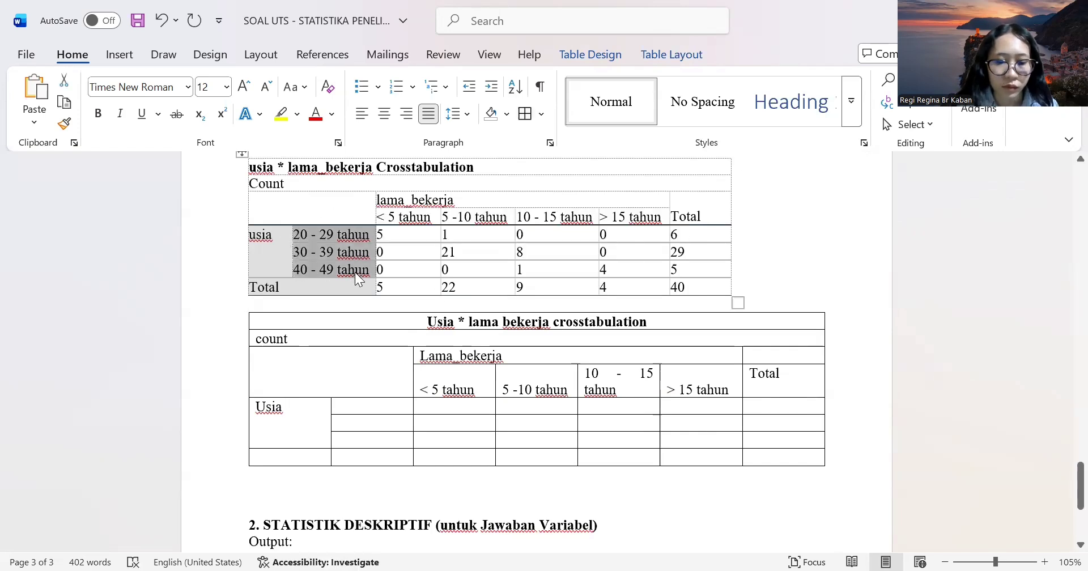
click(378, 405)
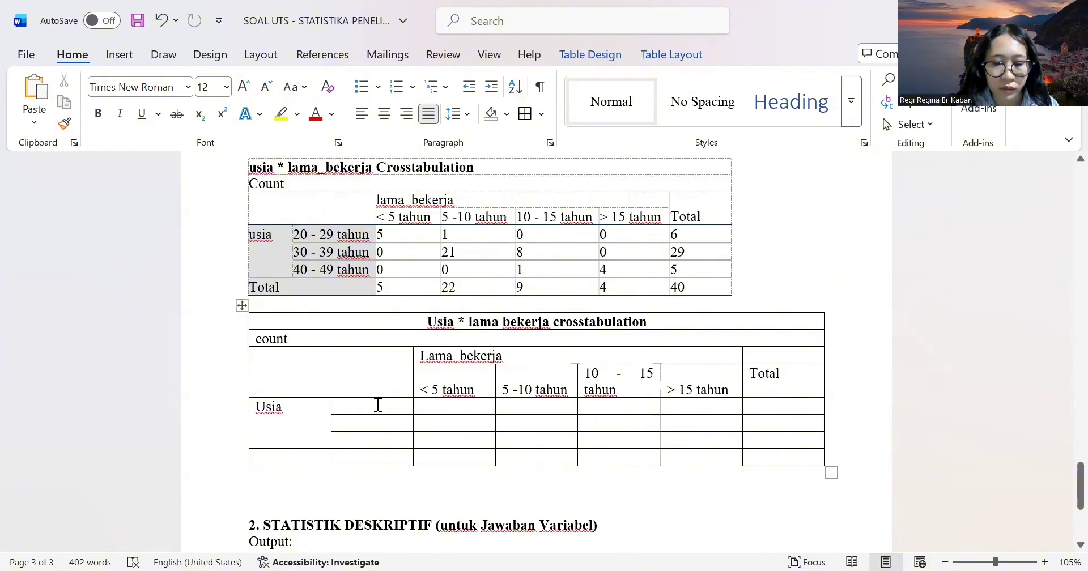
key(ctrl+v)
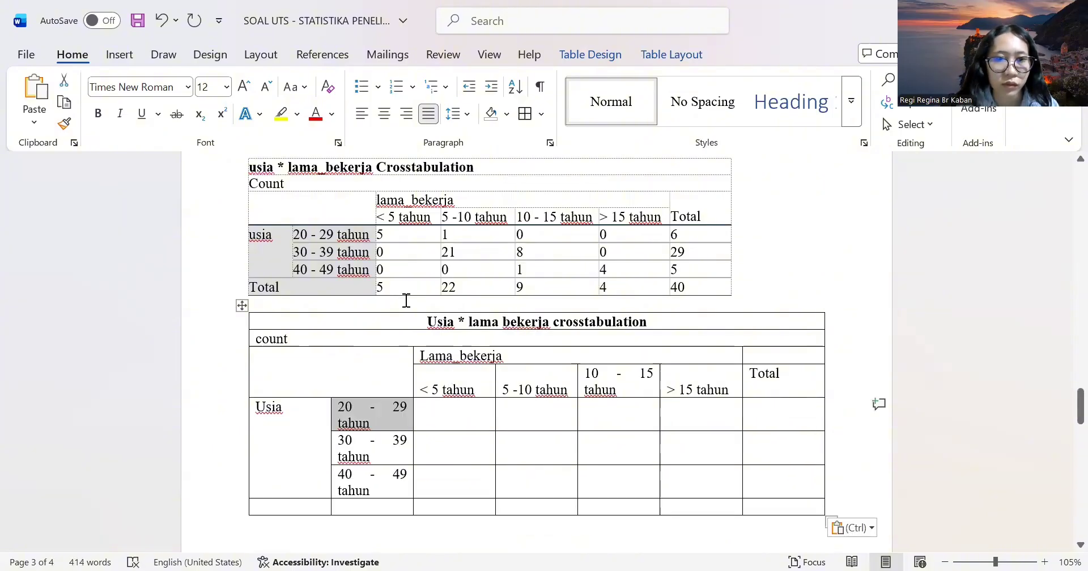
Copy the counts and row totals of the three age groups from the SPSS lama_bekerja crosstabulation into the new table.
drag(390, 236, 690, 268)
key(ctrl+c)
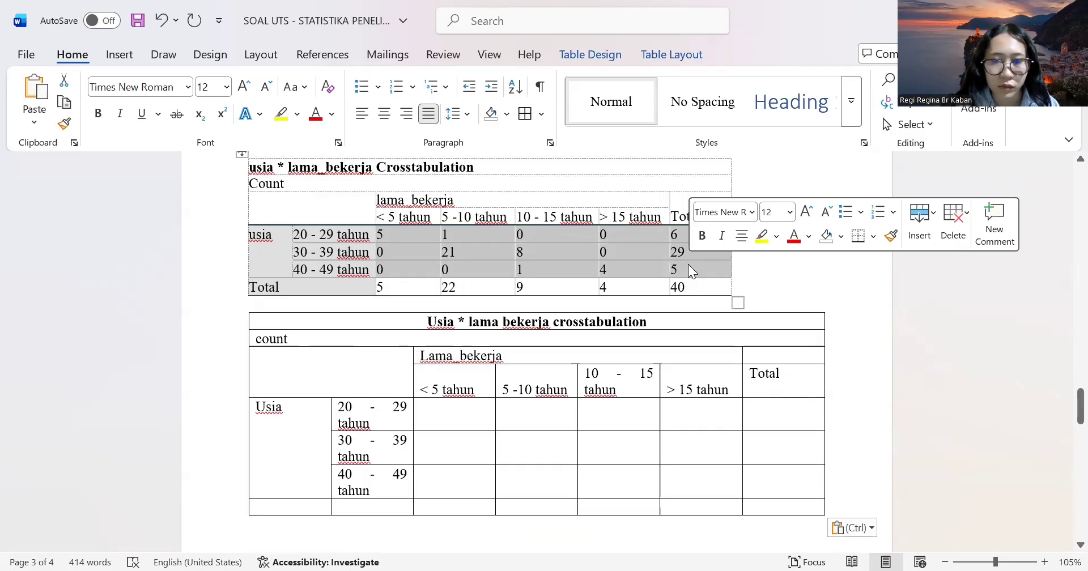
click(443, 417)
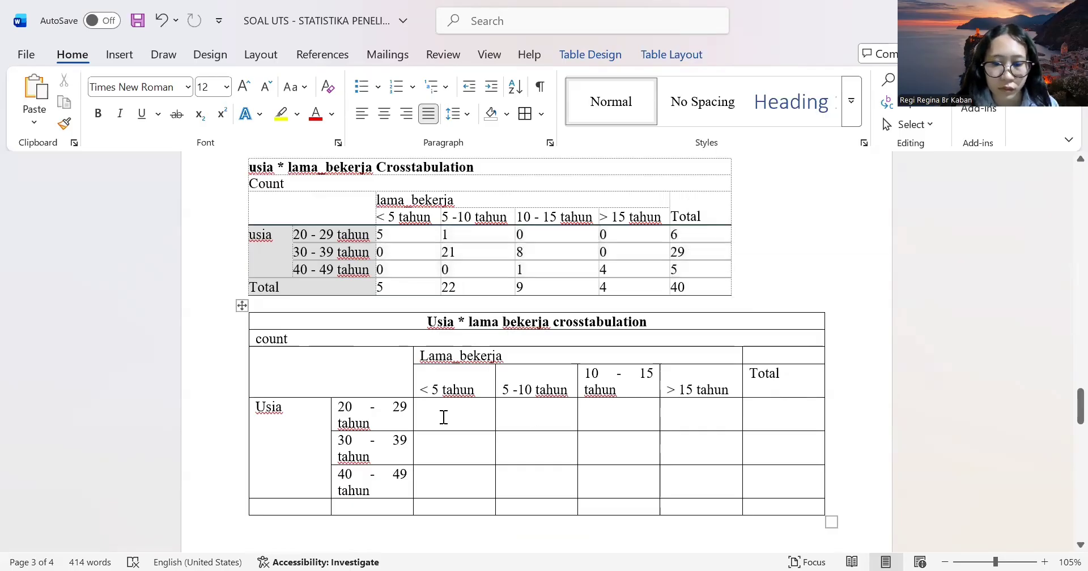
key(ctrl+v)
Copy the Total row of the SPSS lama_bekerja crosstabulation into the new table's last row.
scroll(444, 417, down, 3)
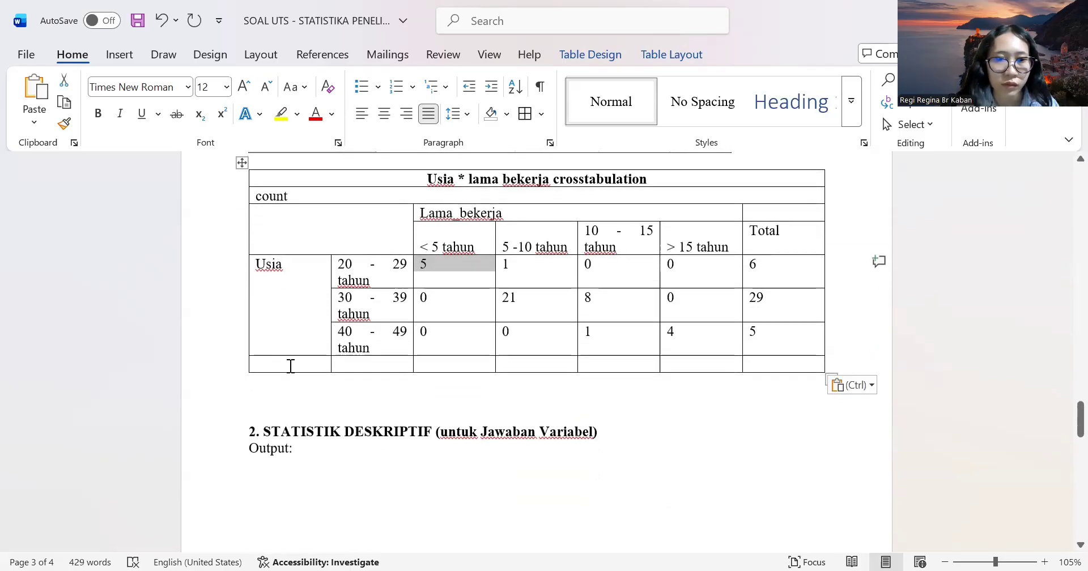
scroll(326, 317, up, 3)
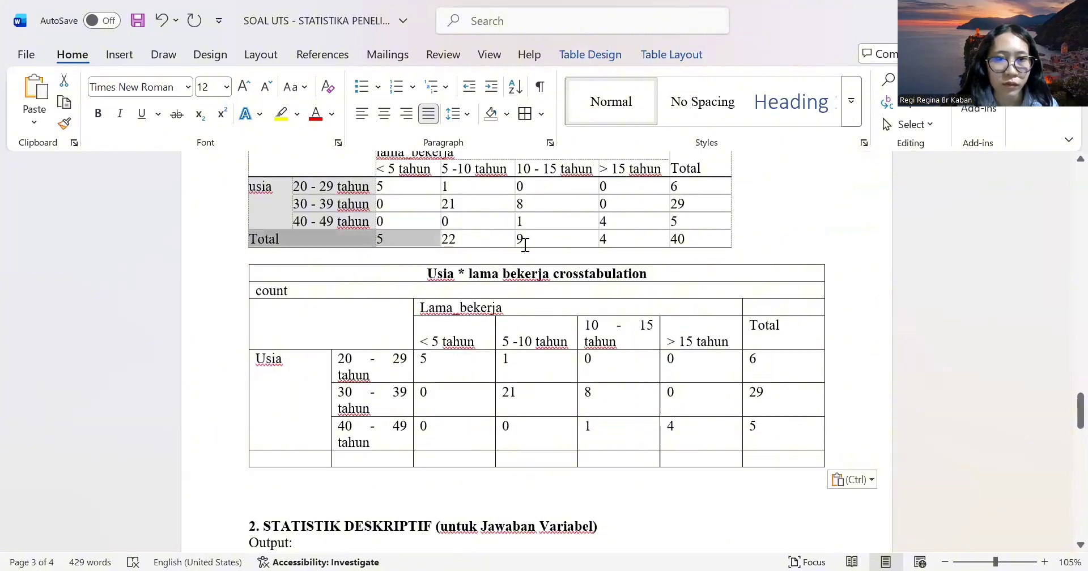
drag(525, 245, 692, 247)
key(ctrl+c)
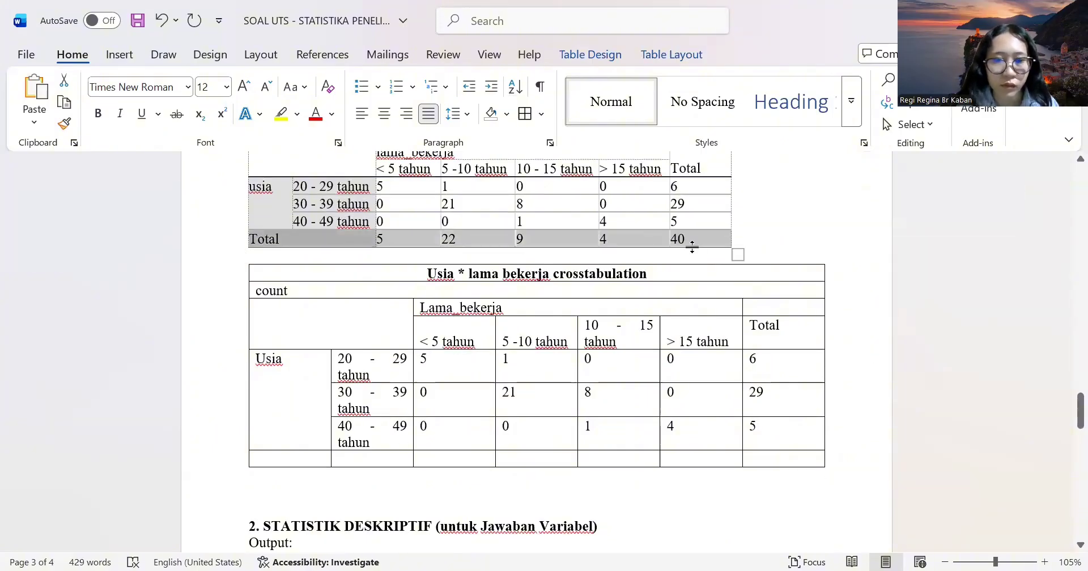
click(299, 464)
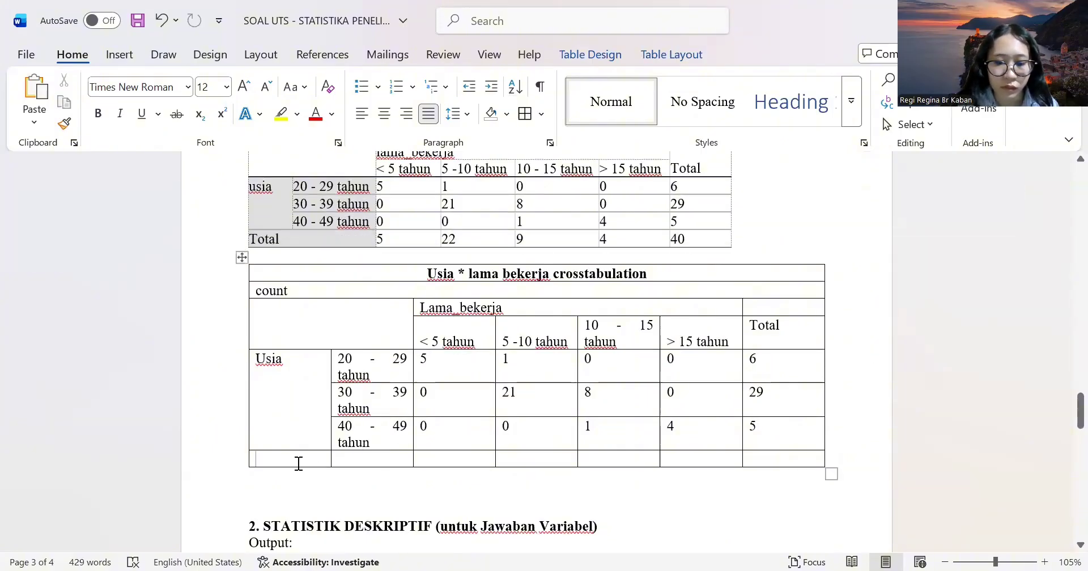
key(ctrl+v)
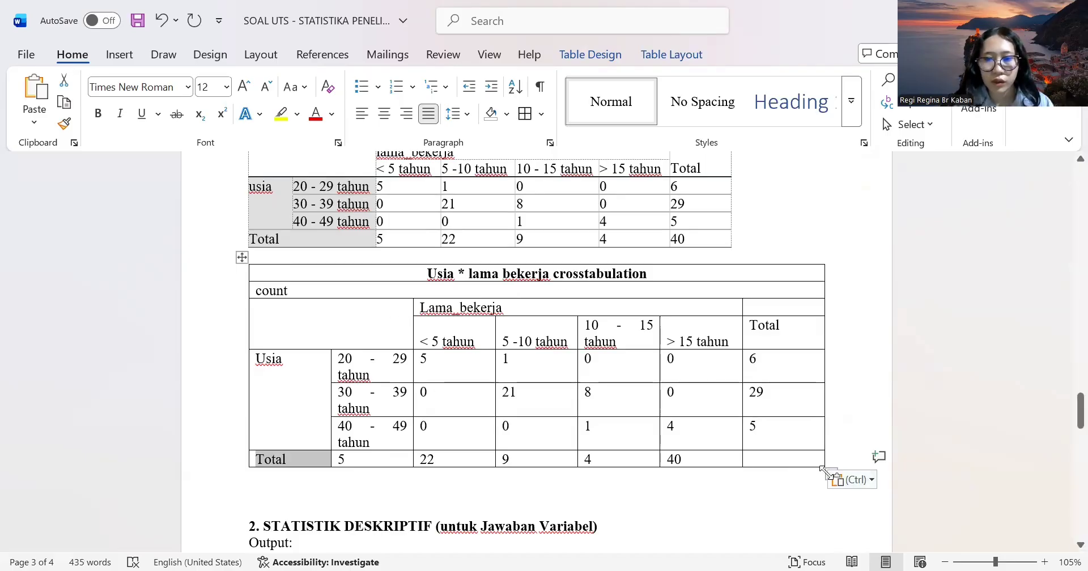
Narrow the new lama bekerja table, widen its age group column so each label fits on one line, and shrink the Usia column.
drag(823, 468, 769, 455)
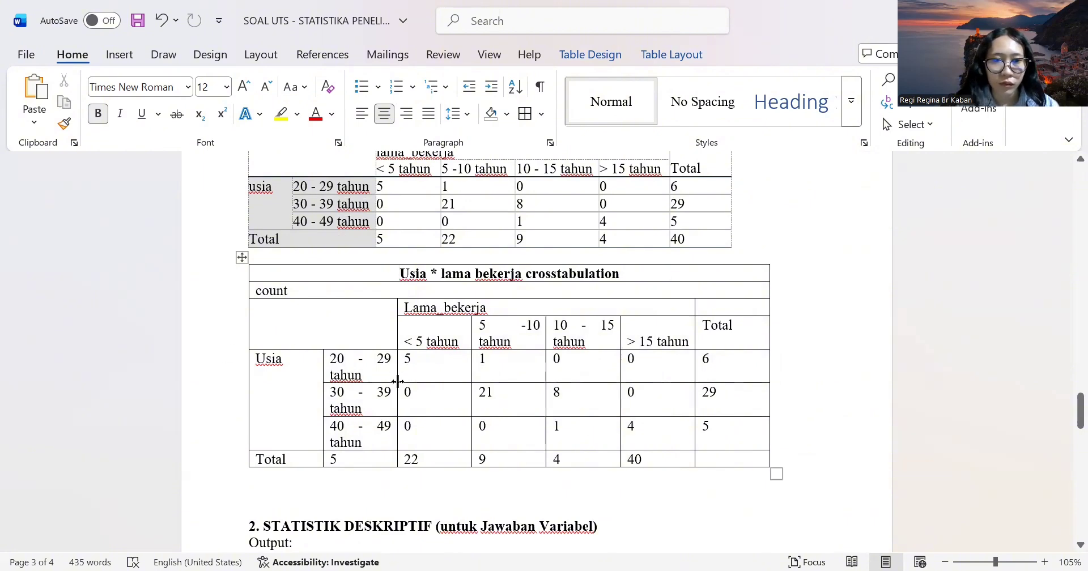
drag(397, 381, 418, 383)
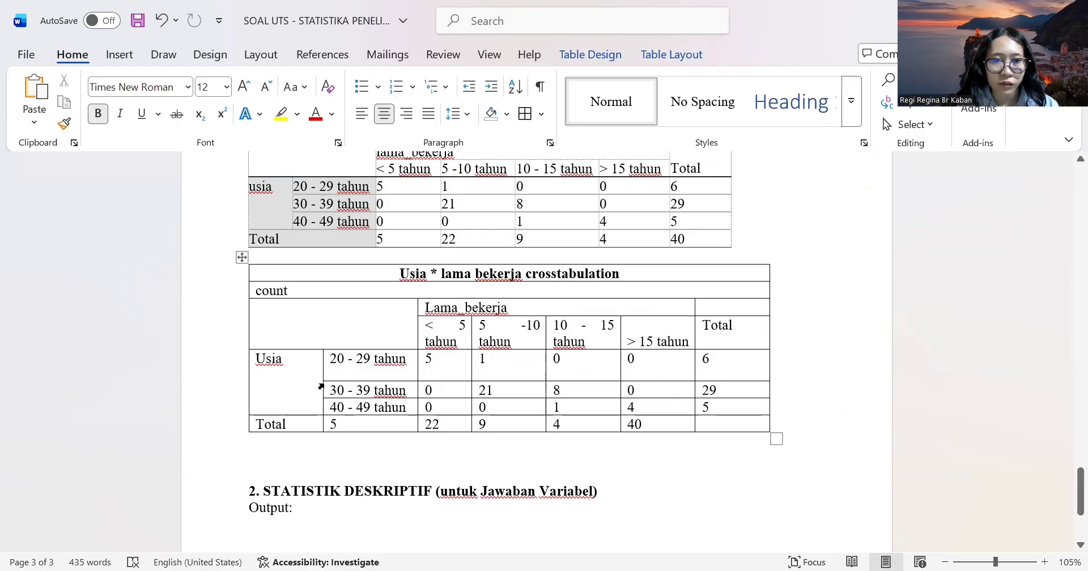
drag(323, 384, 299, 384)
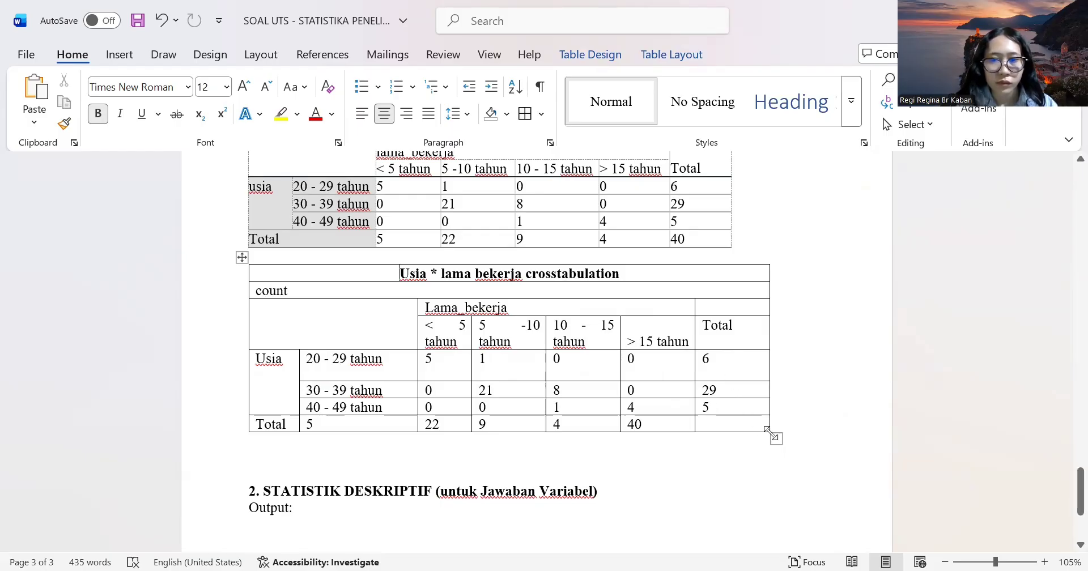
drag(776, 439, 739, 441)
Centre the text in both usia by lama_bekerja crosstabulation tables.
scroll(500, 357, up, 3)
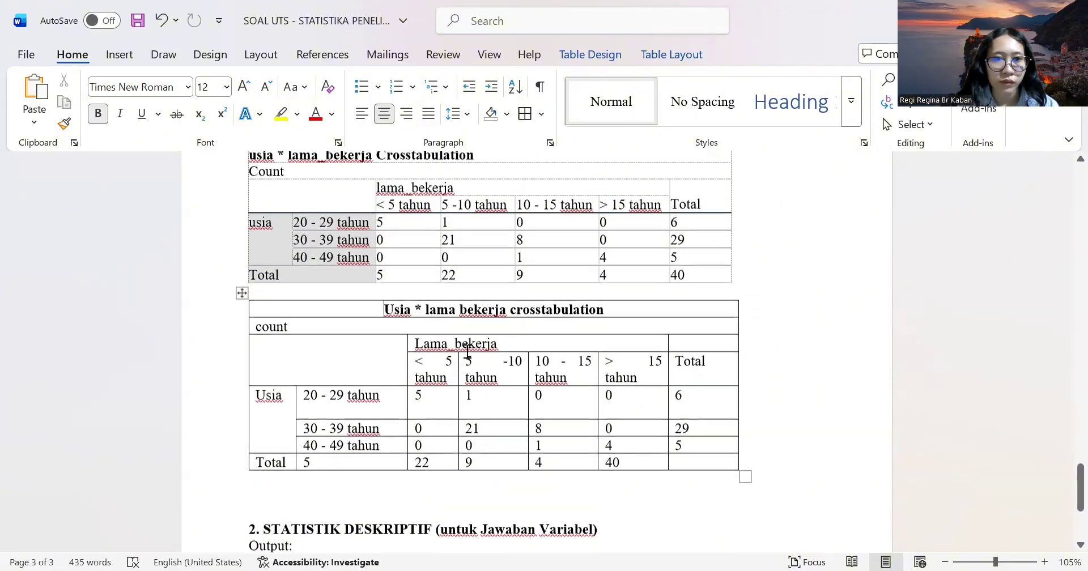
drag(253, 194, 611, 506)
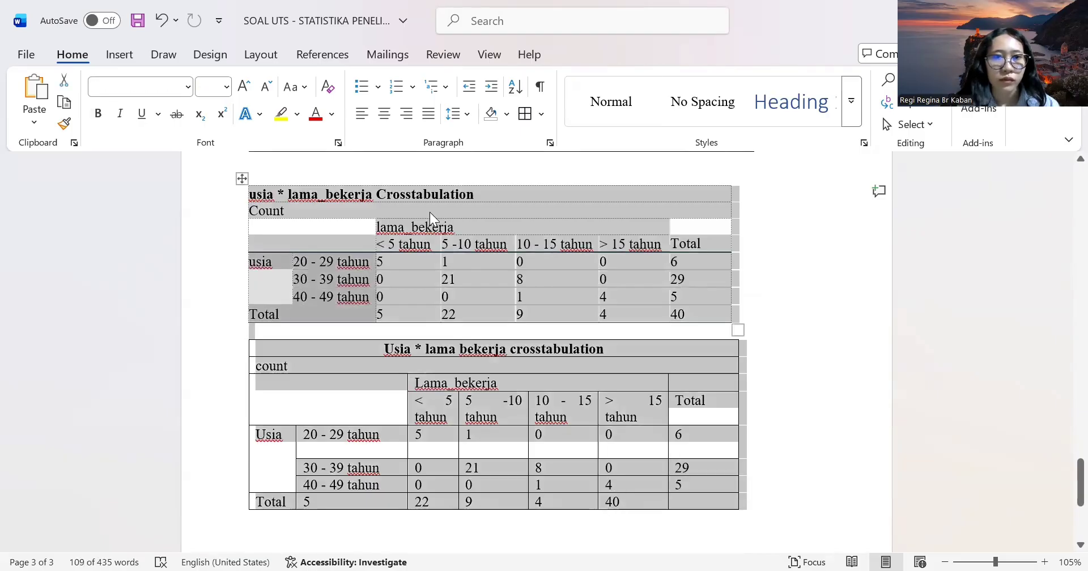
click(385, 114)
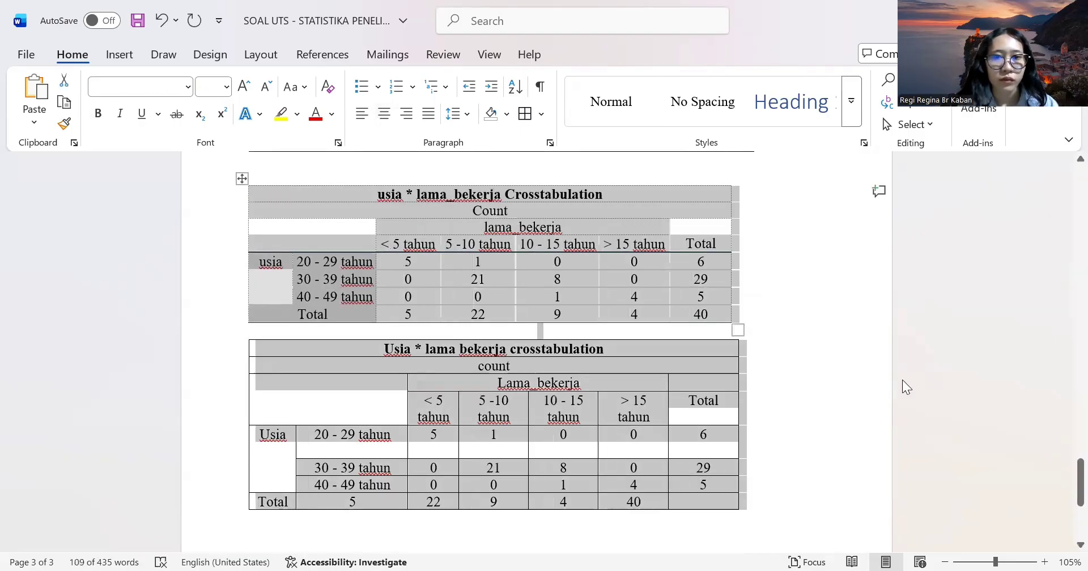
click(819, 429)
scroll(818, 429, down, 5)
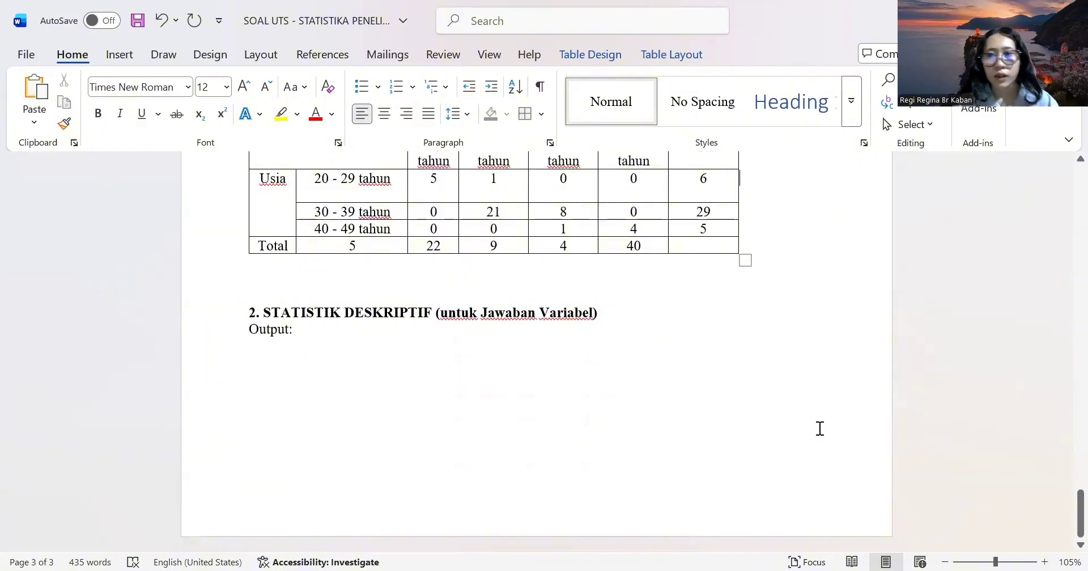
scroll(819, 428, up, 15)
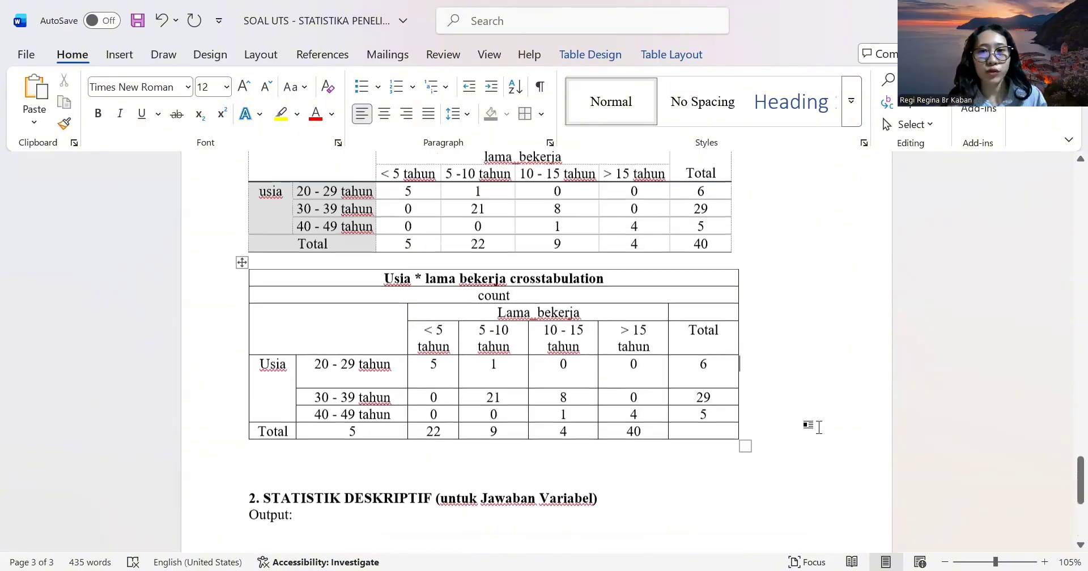
scroll(820, 429, up, 20)
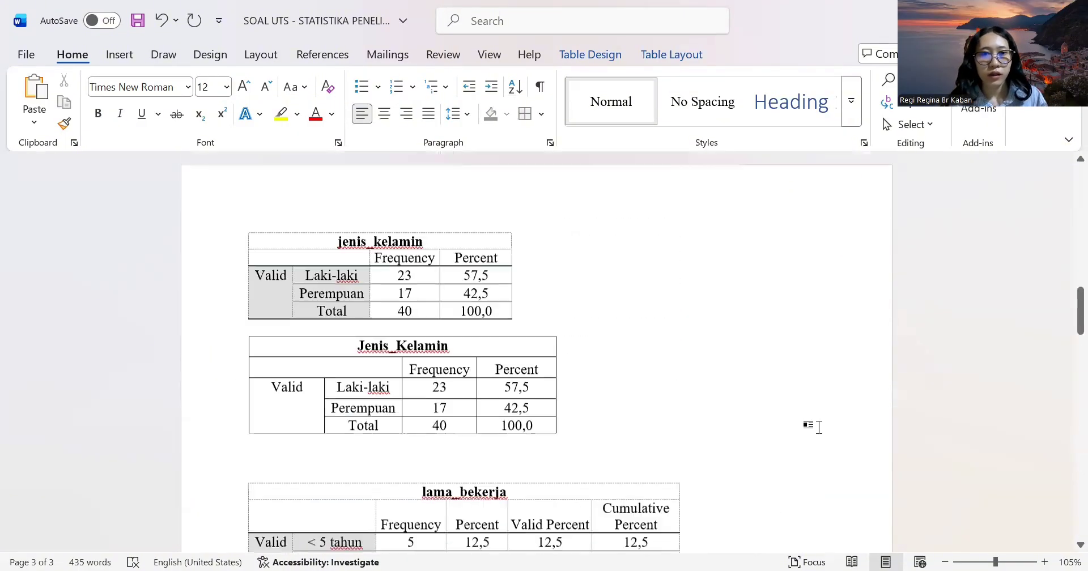
scroll(819, 427, down, 20)
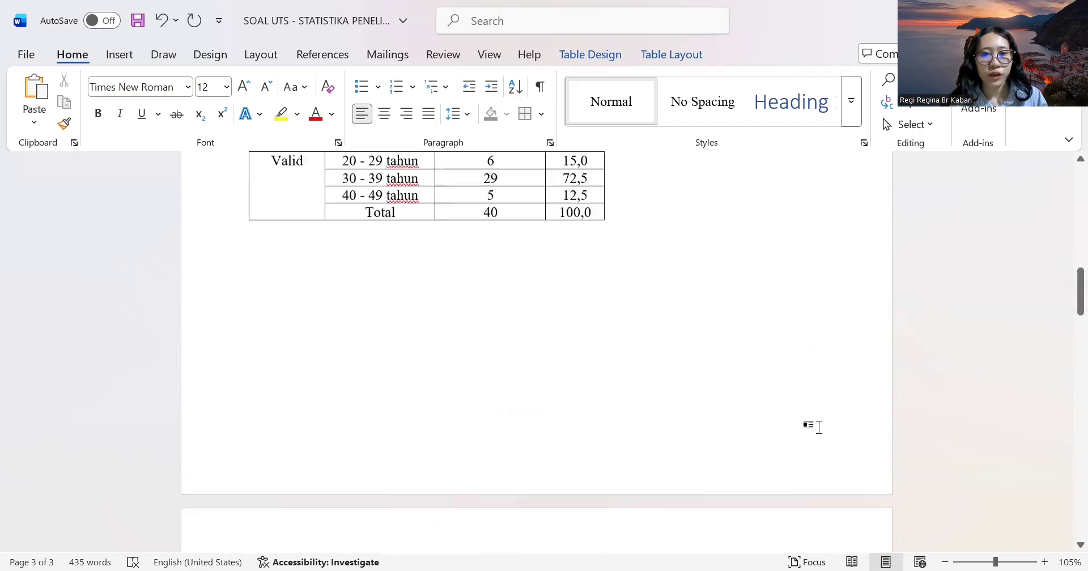
scroll(819, 429, down, 10)
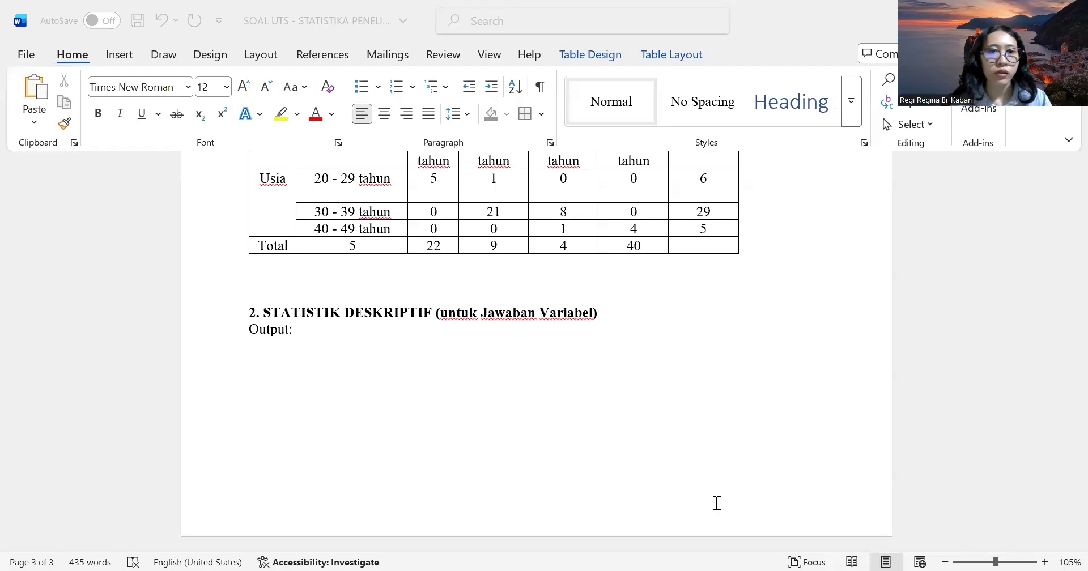
Switch to SPSS and run Descriptives on X1.1 to Y.3 with mean, sum, std. deviation, variance, range, minimum and maximum.
key(alt+Tab)
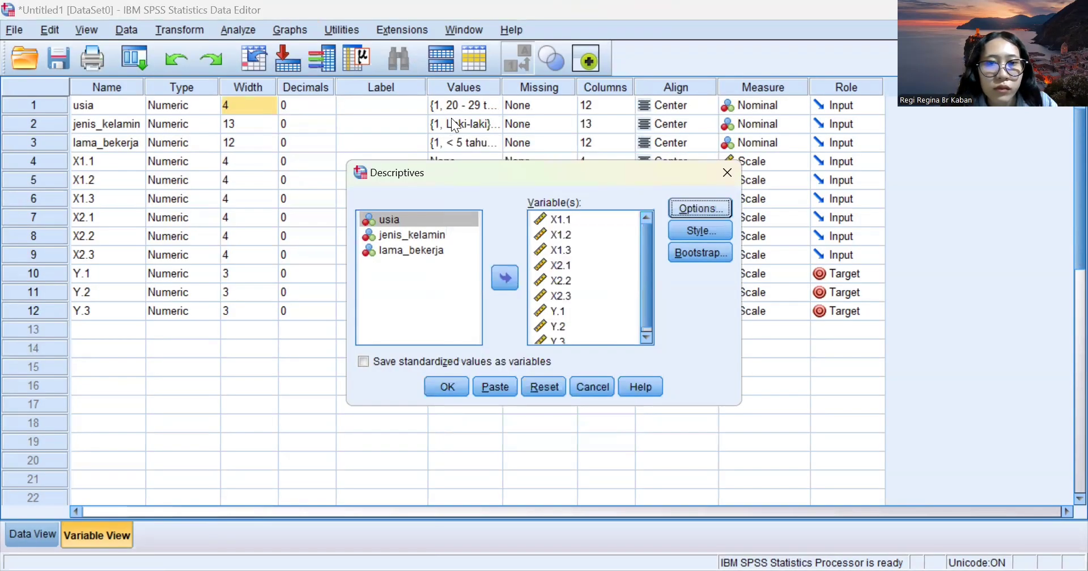
click(728, 173)
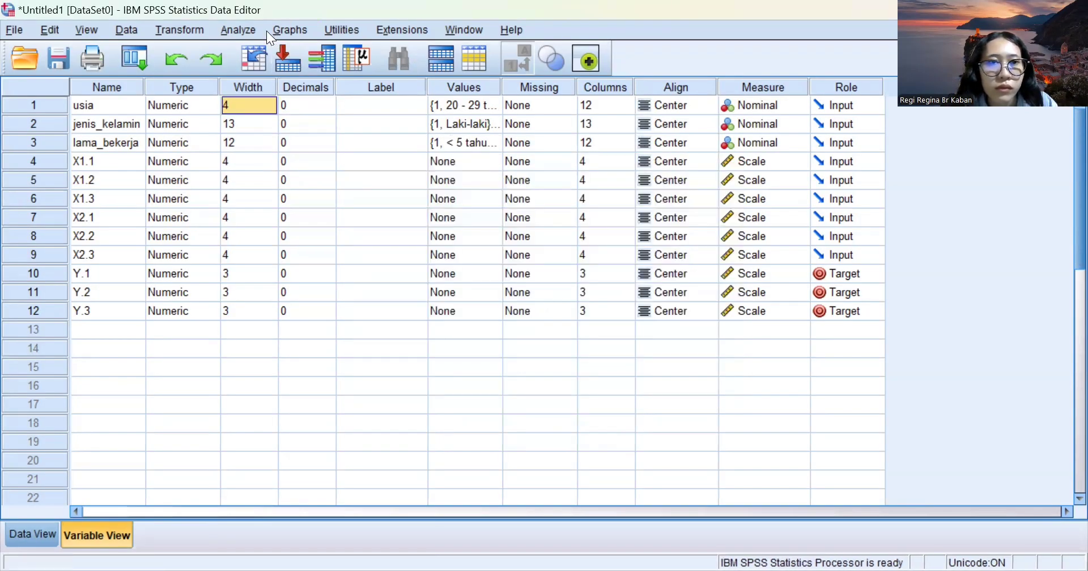
click(246, 25)
mouse_move(290, 30)
mouse_move(248, 26)
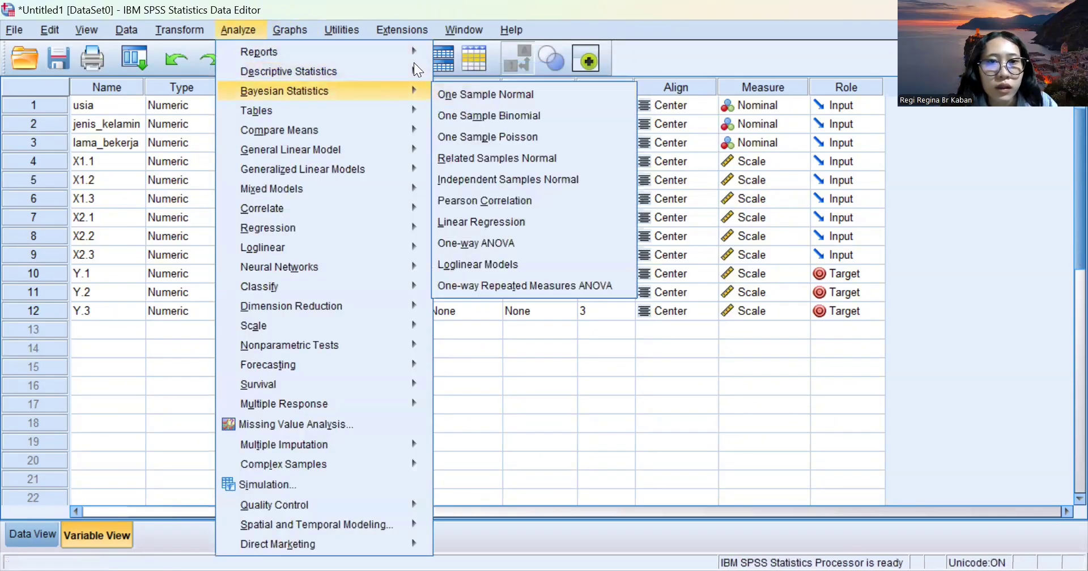
mouse_move(414, 67)
click(455, 98)
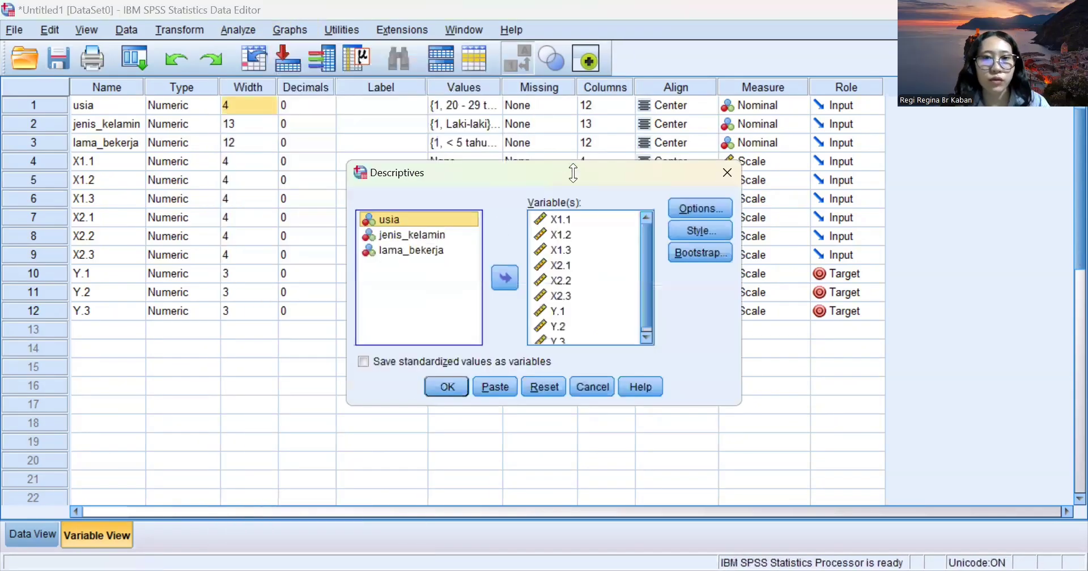
click(699, 204)
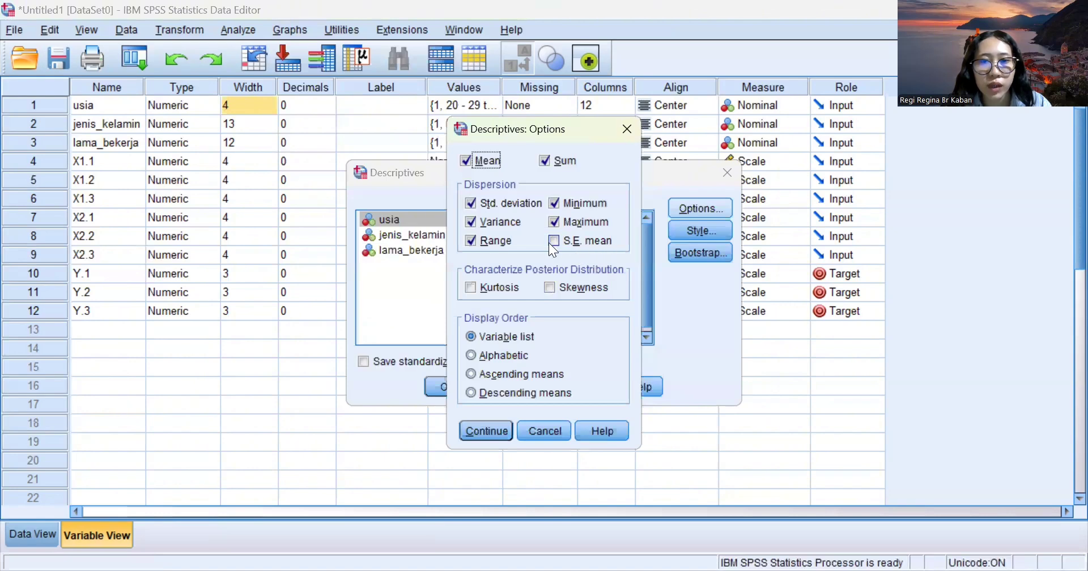
click(486, 432)
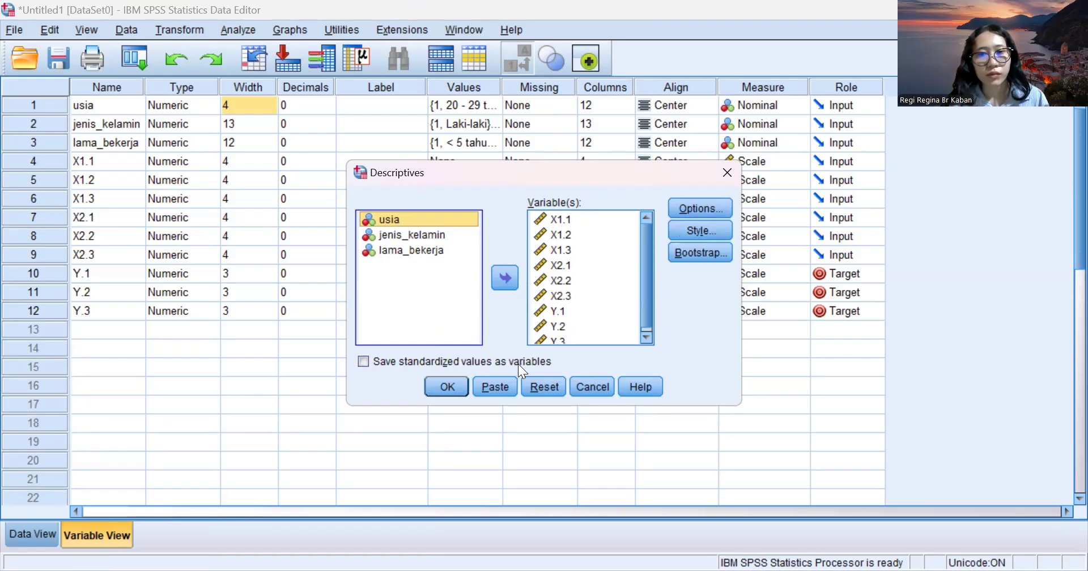
click(447, 387)
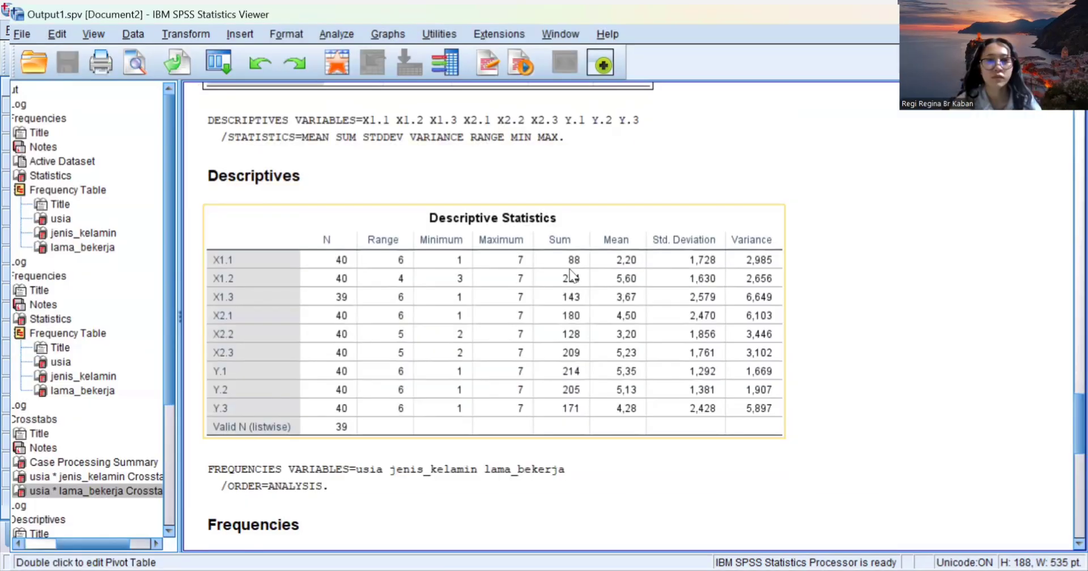
Copy the Descriptive Statistics table from the SPSS output and paste it in the Word report under "Output:" in section 2.
right_click(499, 288)
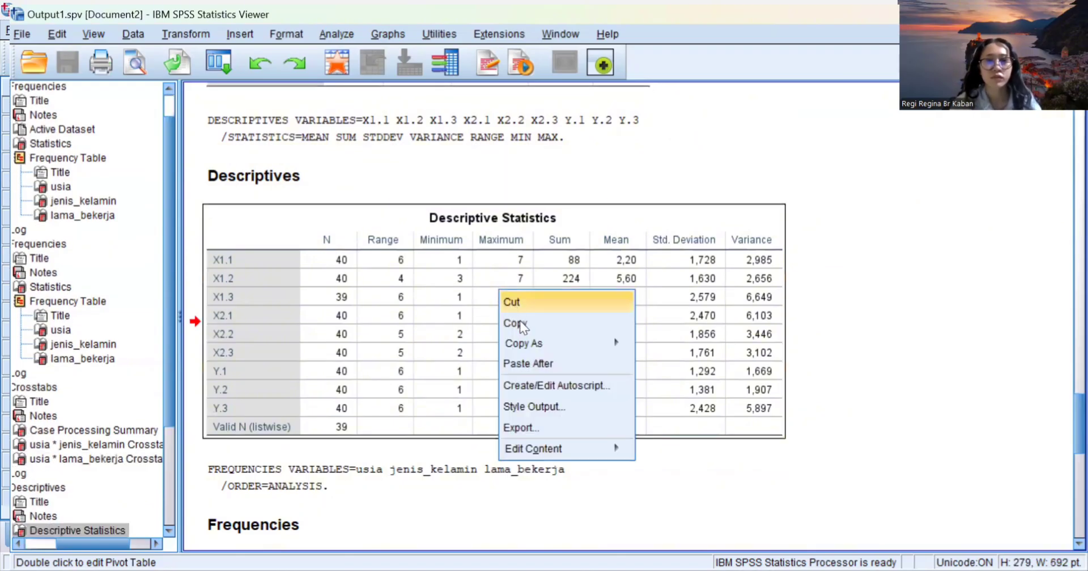
click(520, 323)
scroll(522, 323, down, 5)
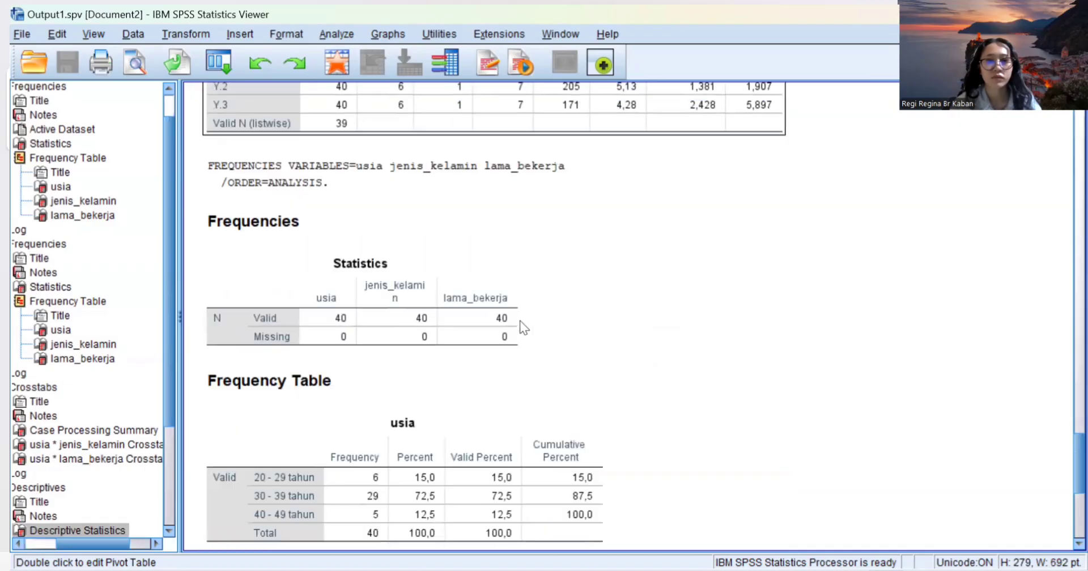
key(alt+Tab)
click(268, 350)
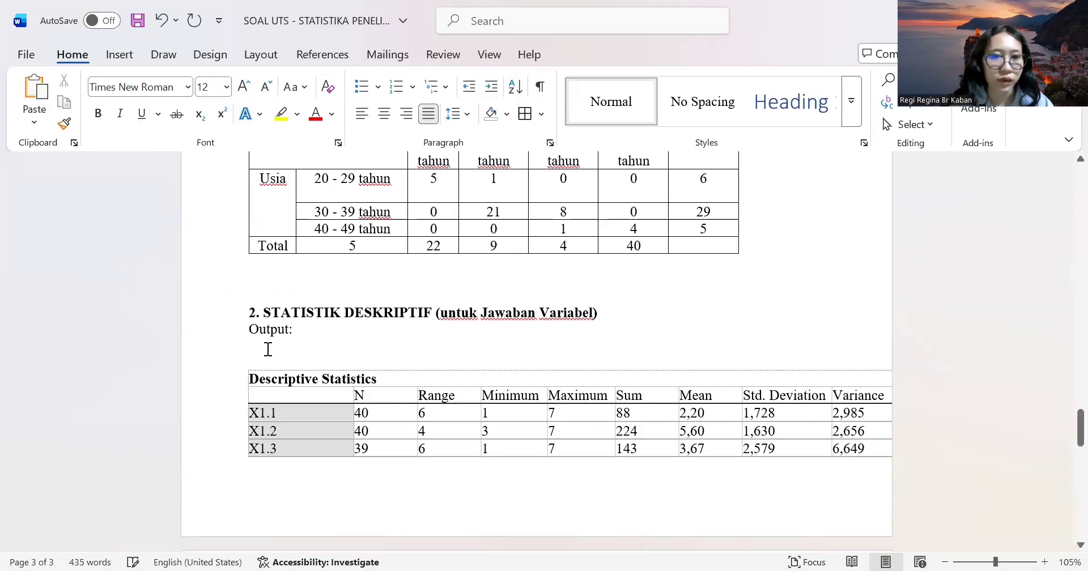
Add blank lines above the pasted Descriptive Statistics table and shift the table left so all its columns fit on the page.
scroll(359, 331, up, 5)
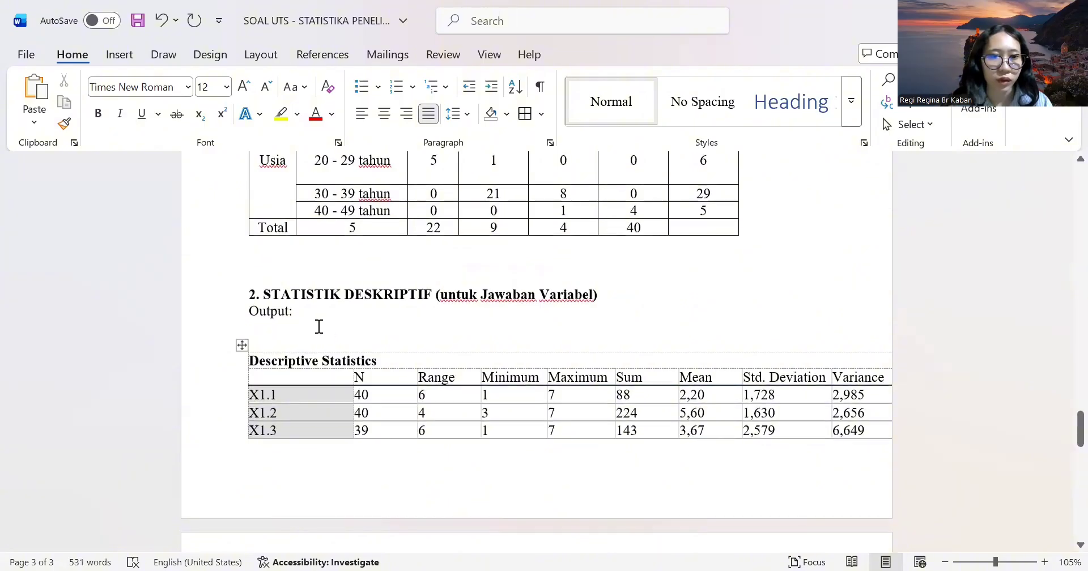
click(323, 323)
key(Return)
key(Return)
key(Return)
key(Return)
key(Return)
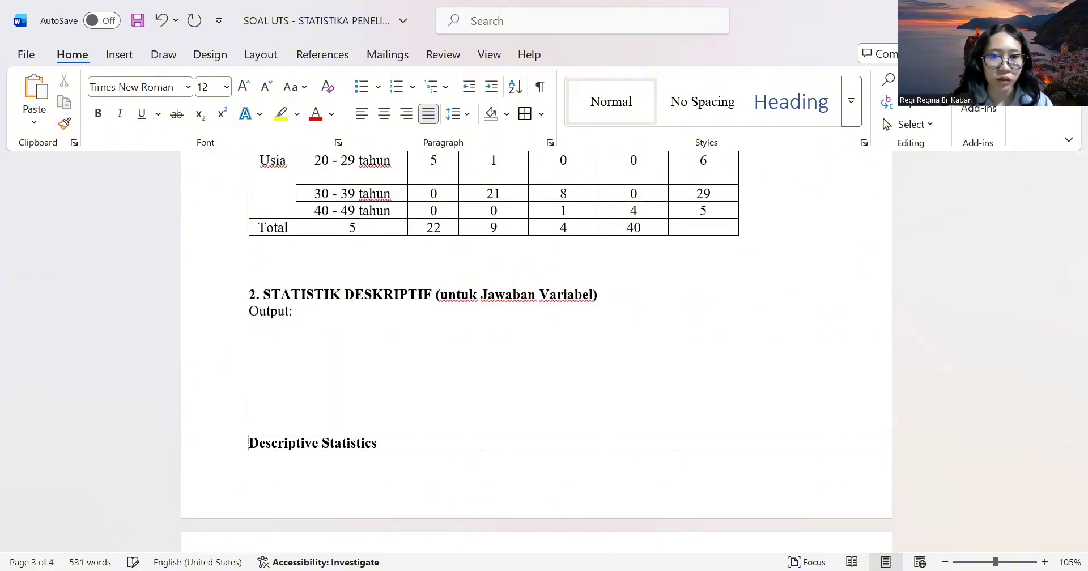
key(Return)
scroll(299, 312, down, 8)
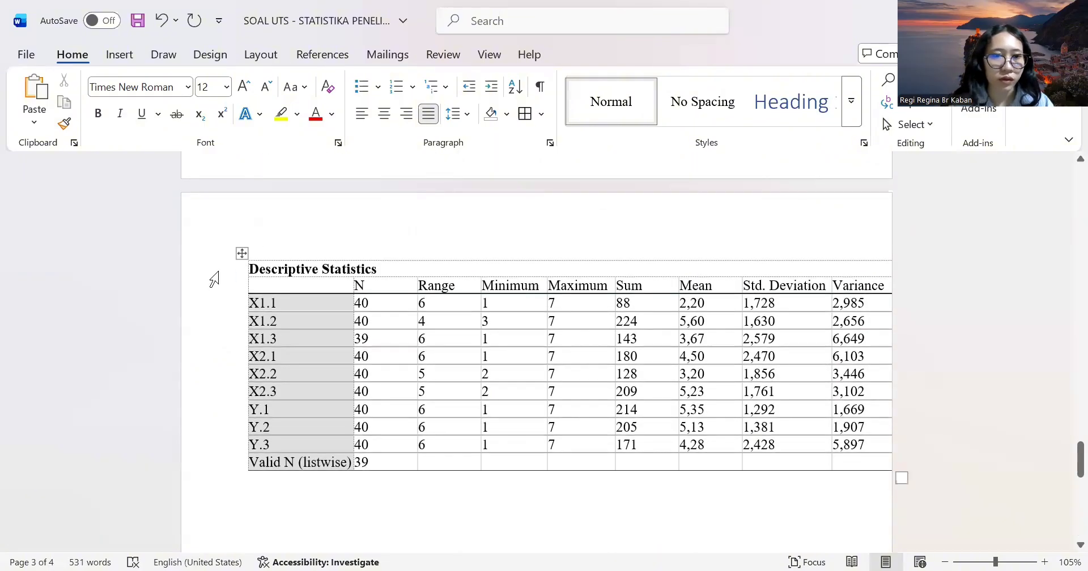
drag(242, 254, 209, 250)
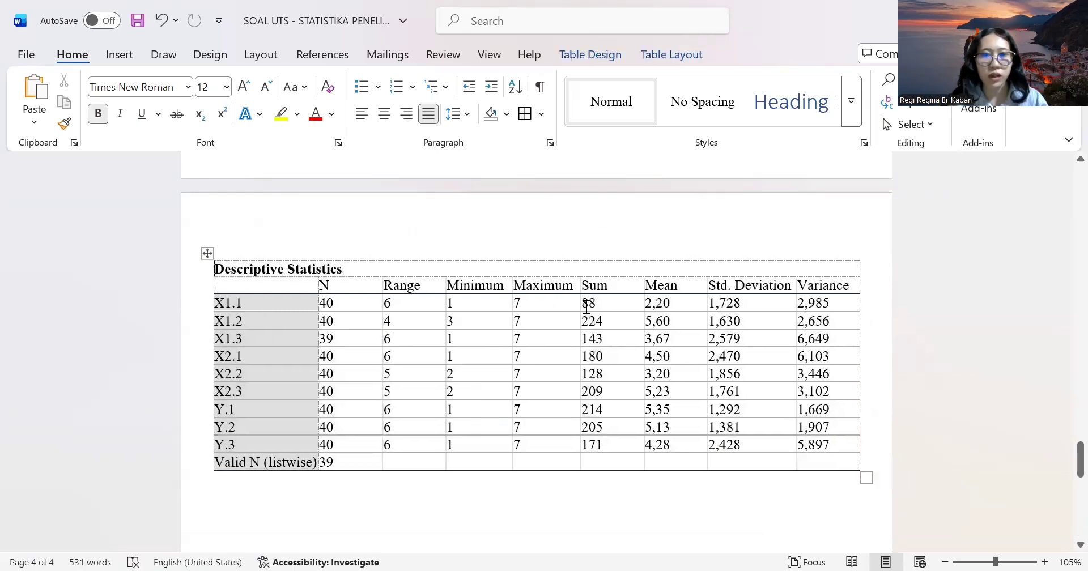
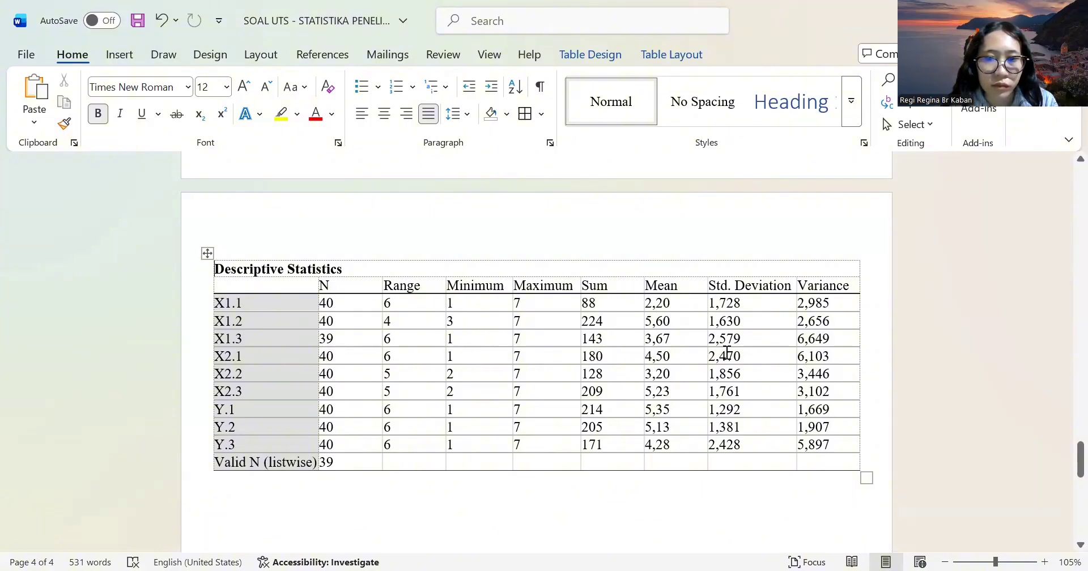
click(120, 54)
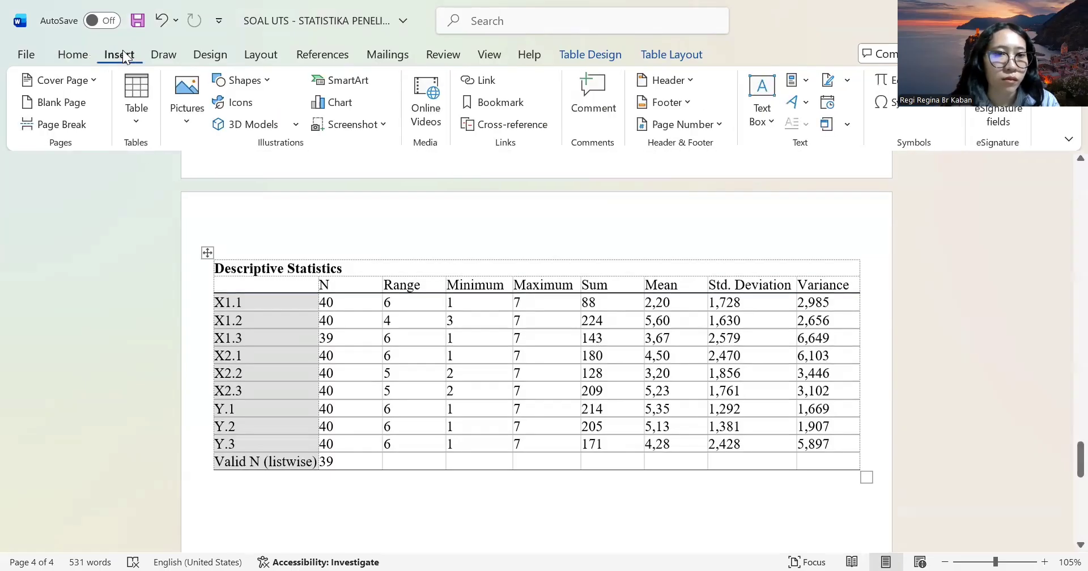
scroll(275, 413, down, 3)
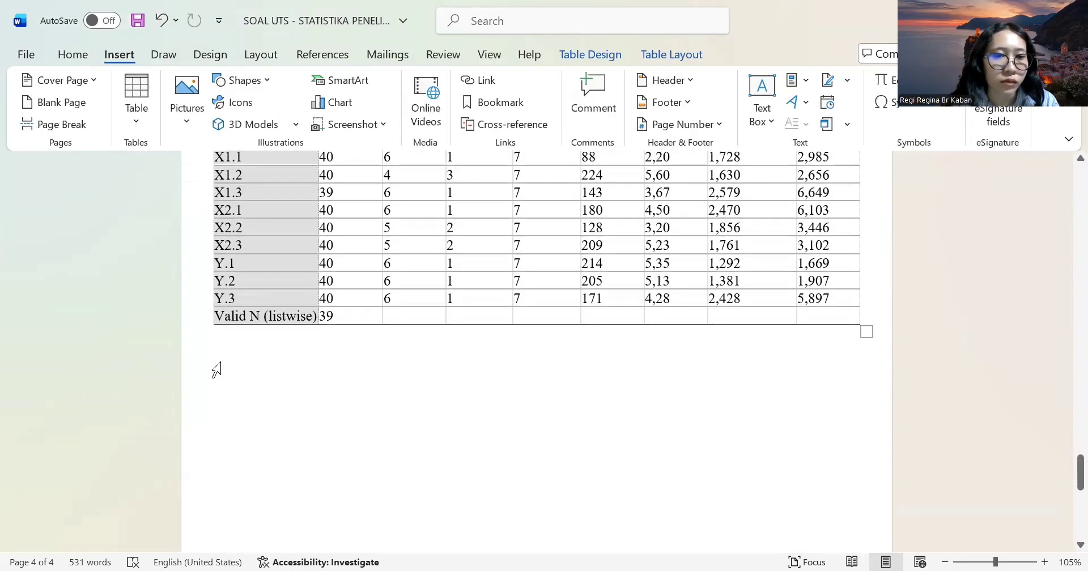
click(217, 370)
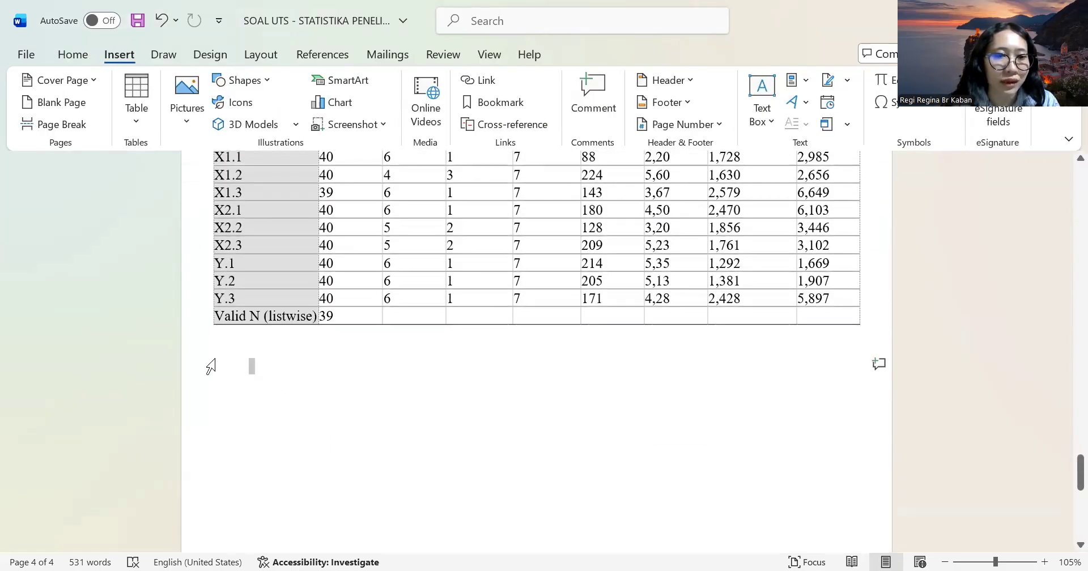
click(202, 356)
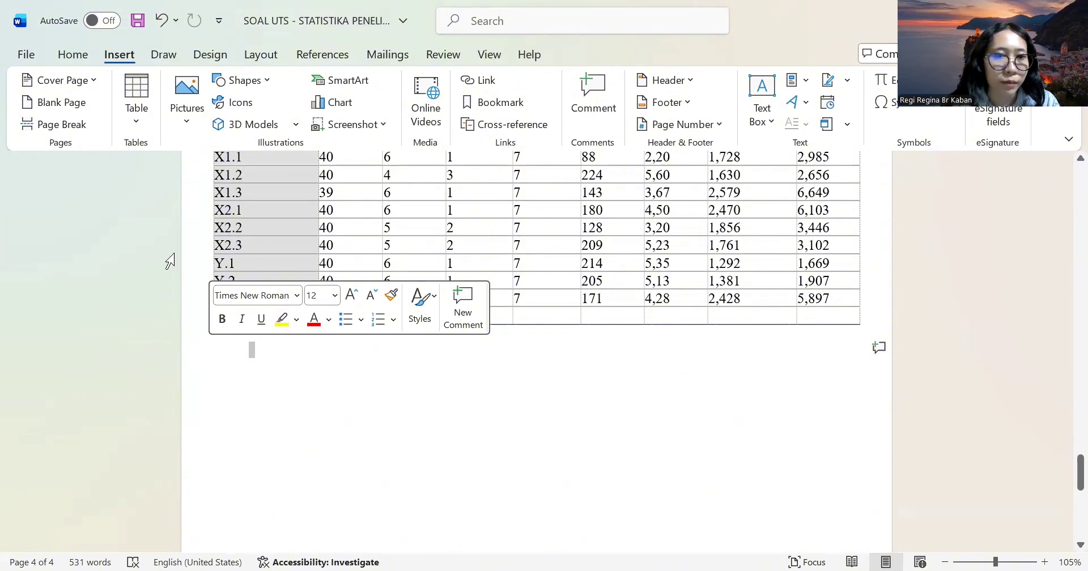
click(136, 110)
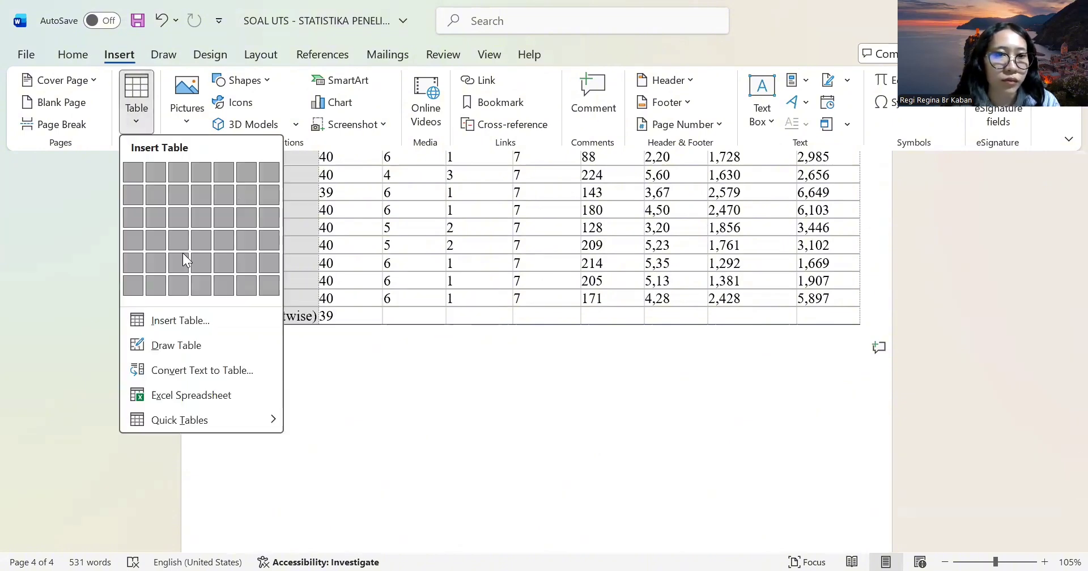
click(165, 321)
key(Return)
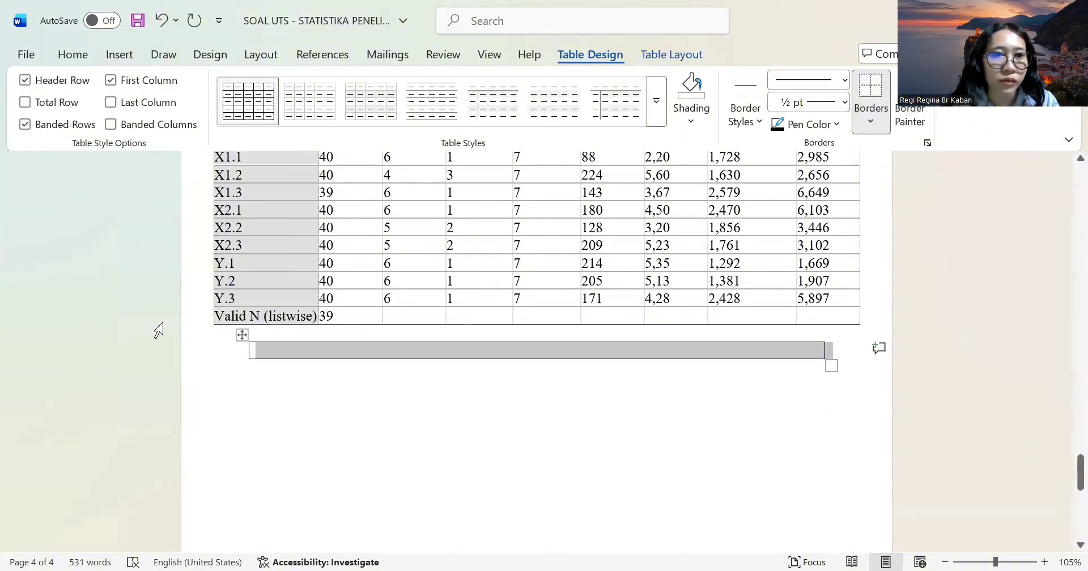
click(158, 23)
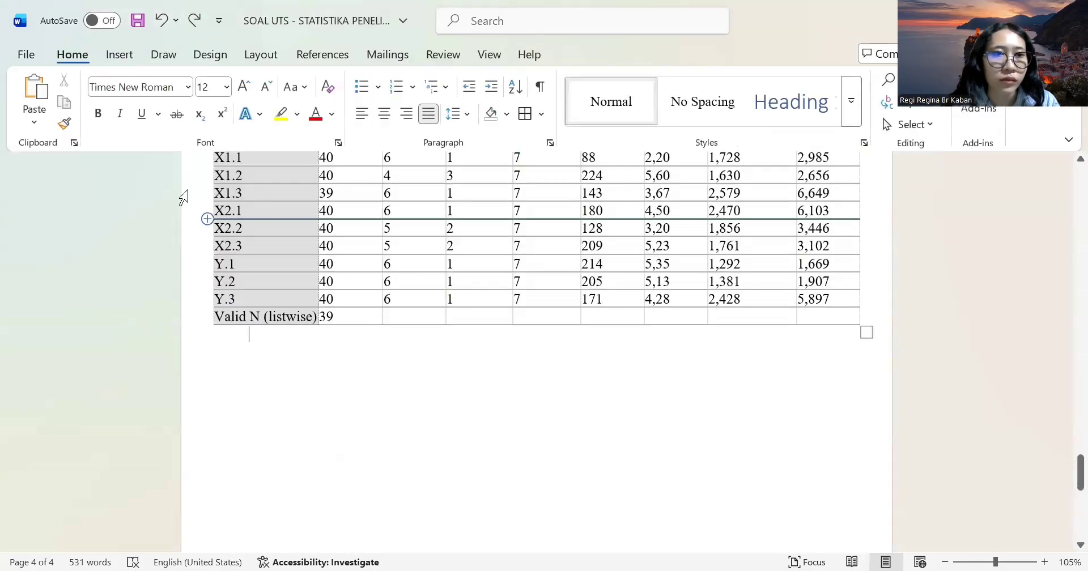
click(115, 52)
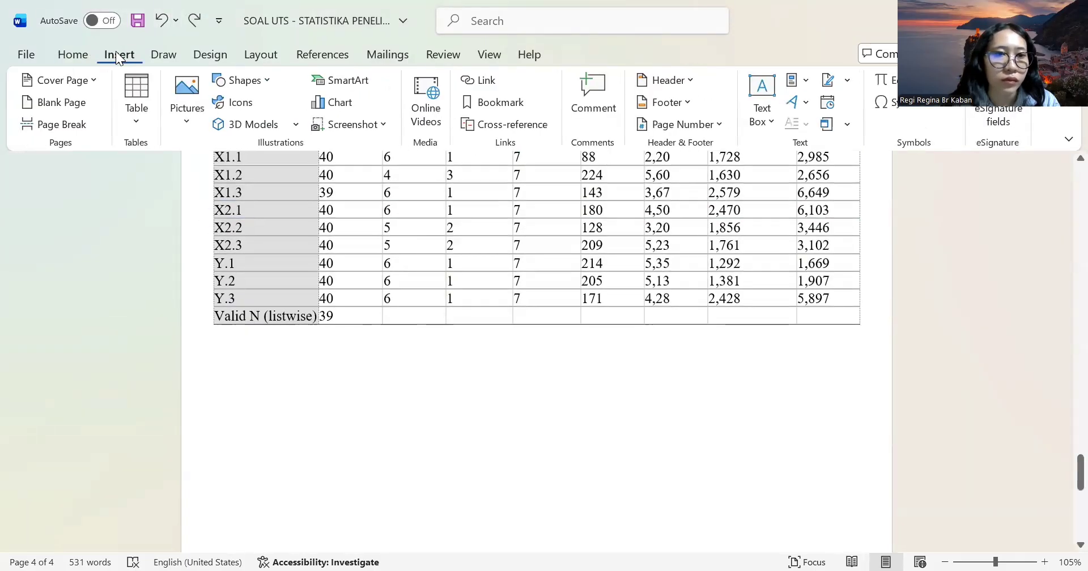
click(131, 114)
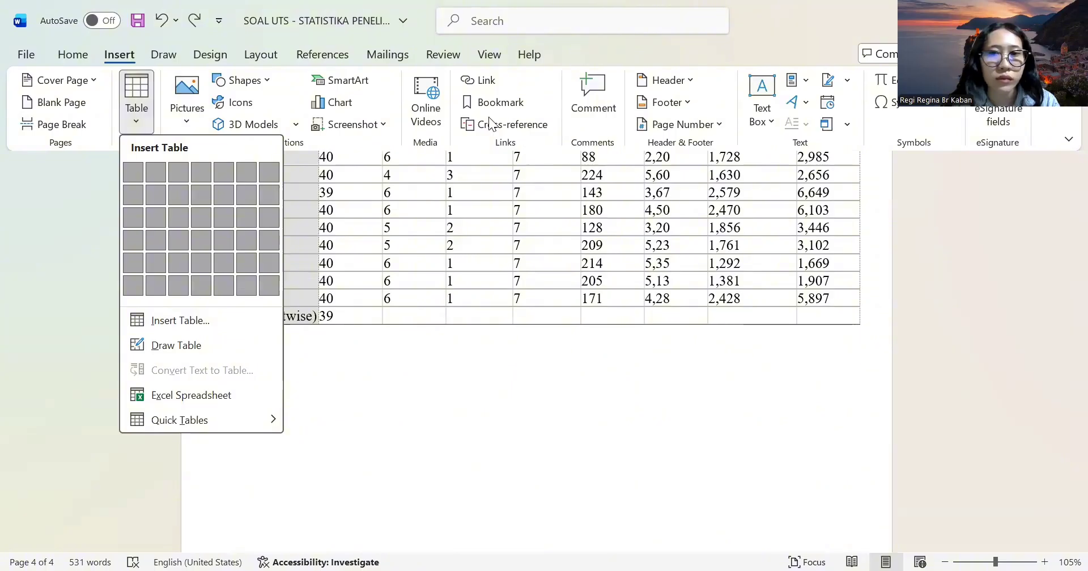
click(577, 350)
scroll(577, 350, up, 6)
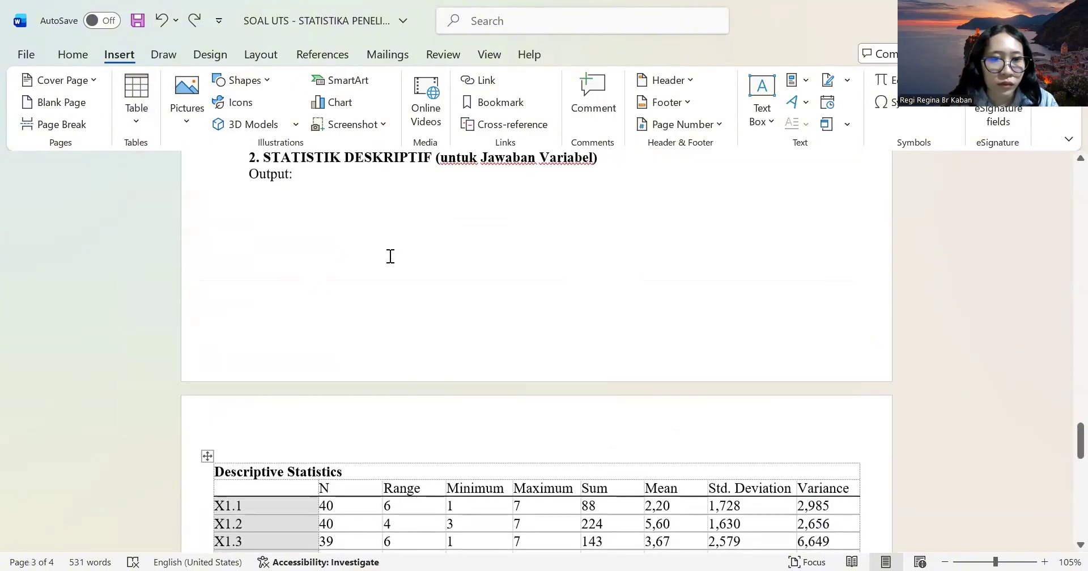
Narrow the pasted Descriptive Statistics table slightly and place the insertion point on an empty line below it.
scroll(390, 256, down, 5)
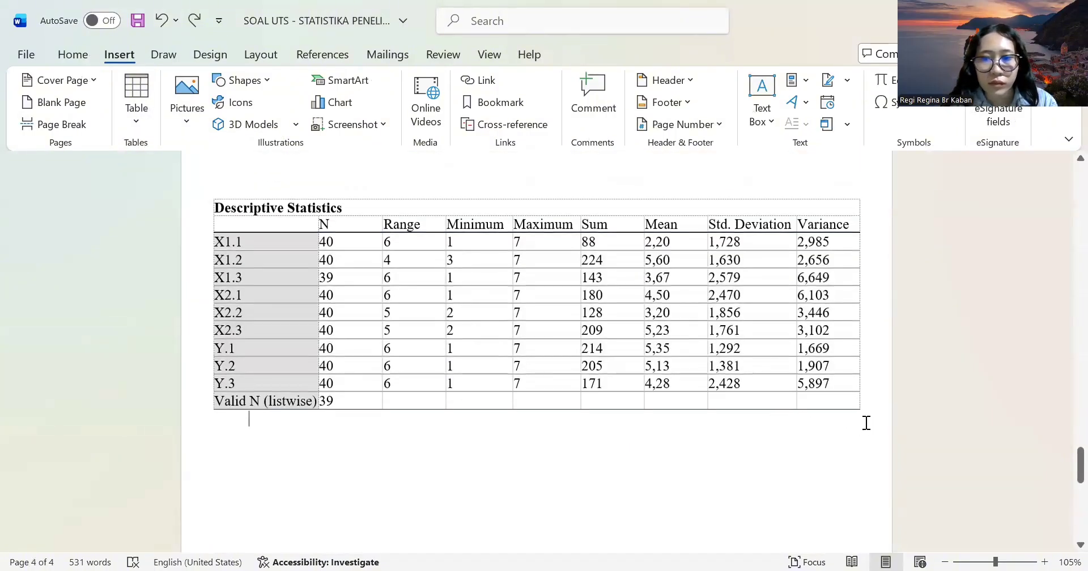
drag(867, 417, 846, 408)
click(201, 446)
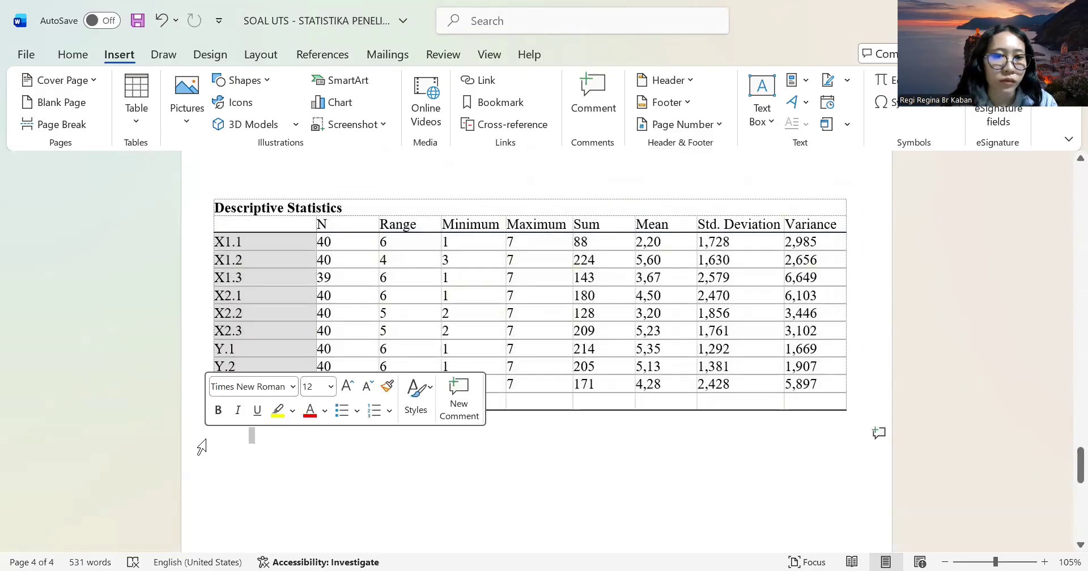
click(277, 466)
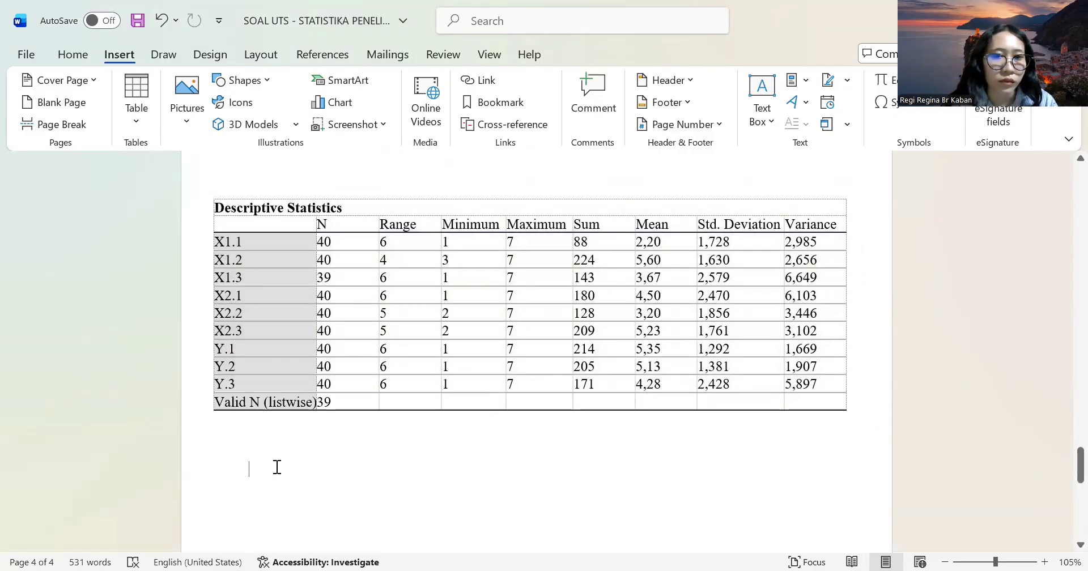
click(136, 112)
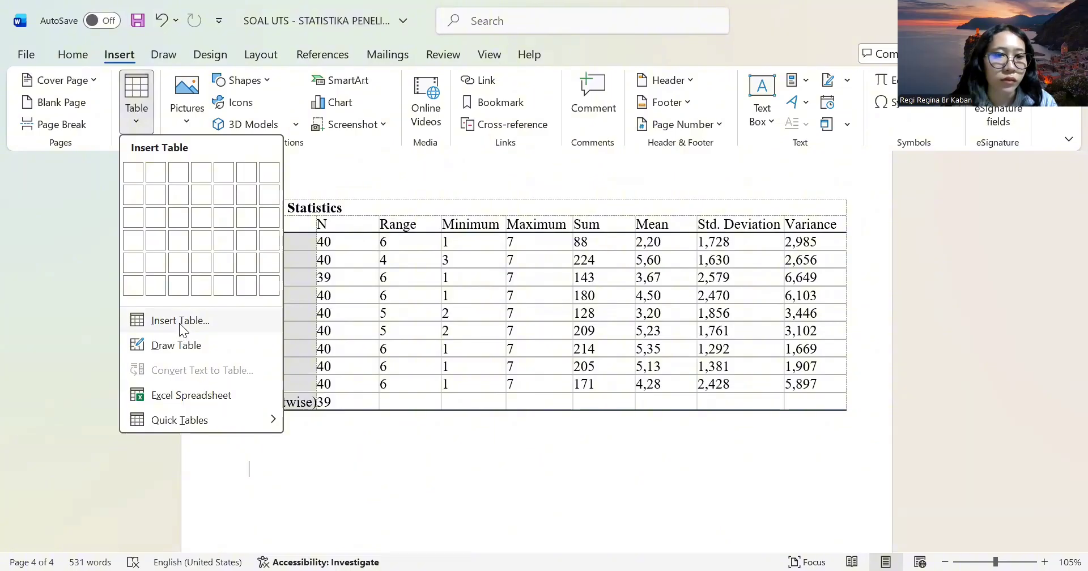
click(179, 322)
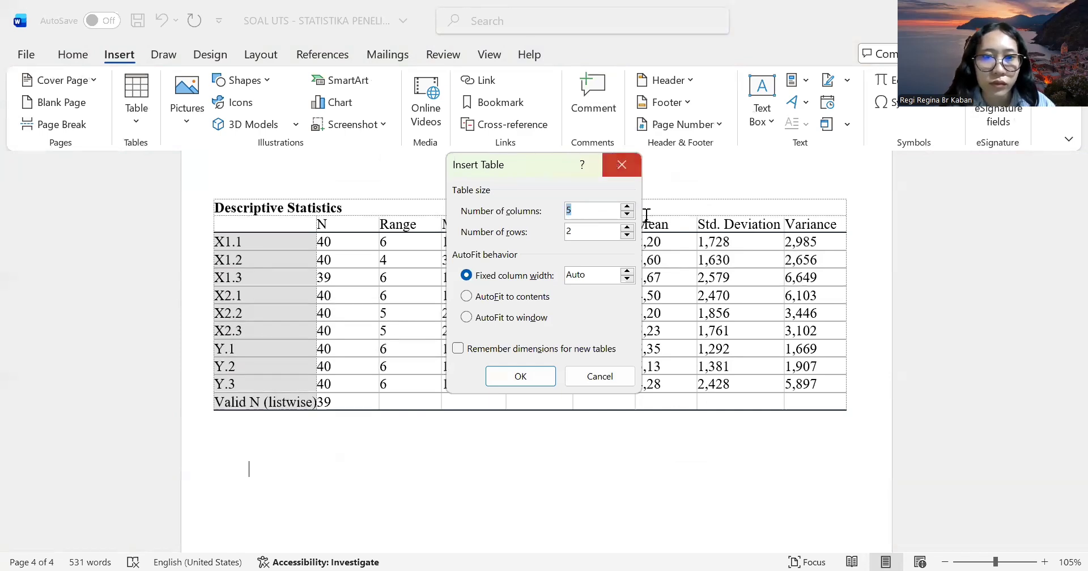
click(611, 156)
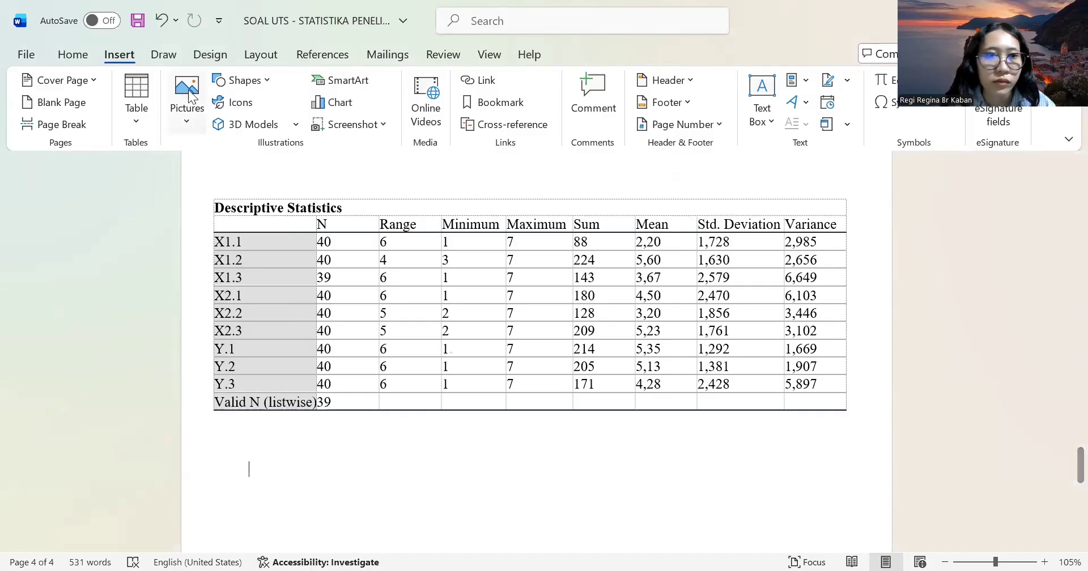
Insert a new table with 9 columns and 12 rows below the pasted Descriptive Statistics table.
click(130, 110)
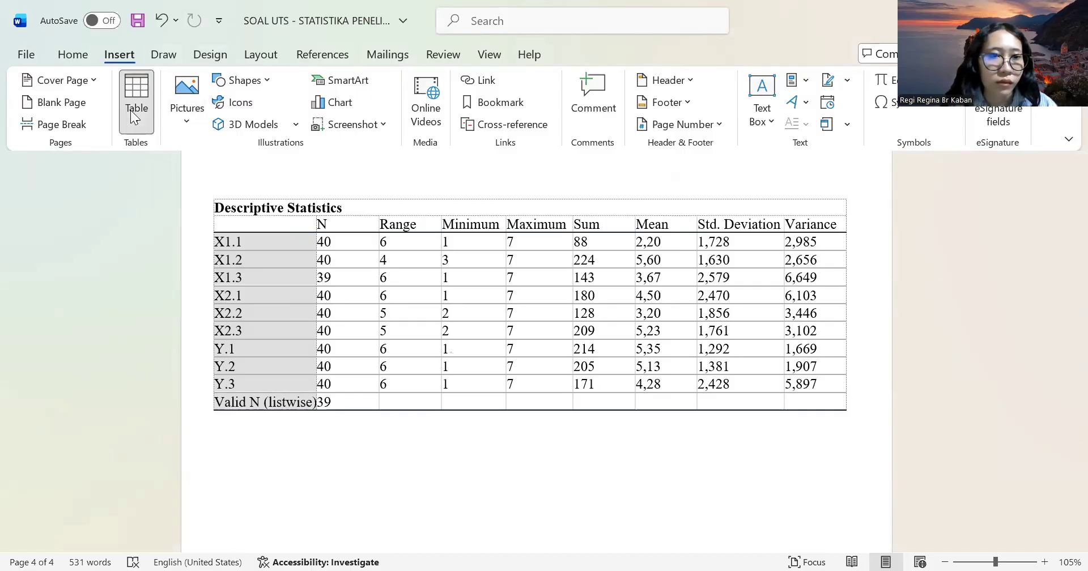
click(212, 327)
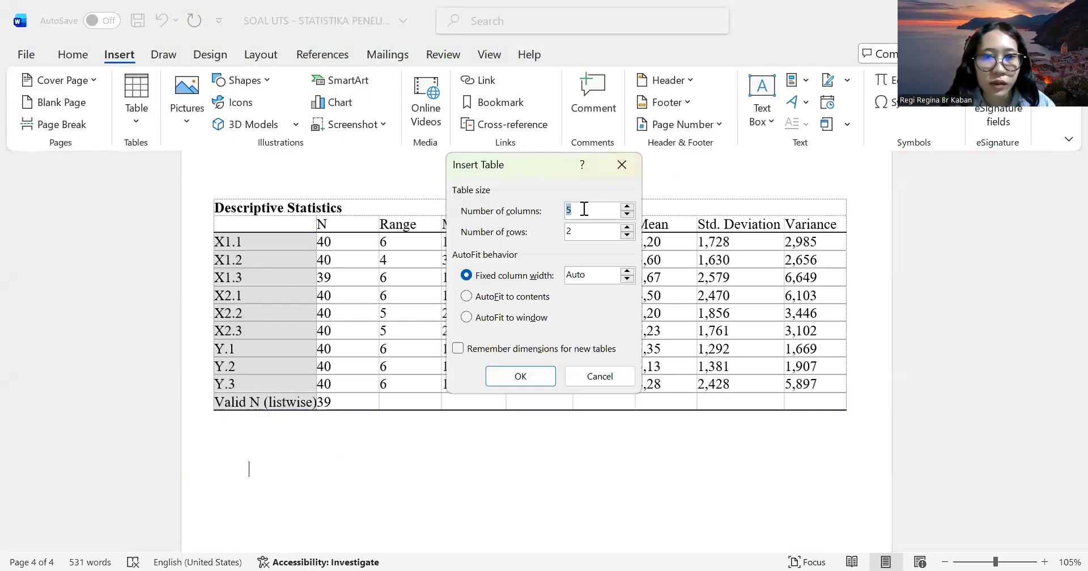
text(9)
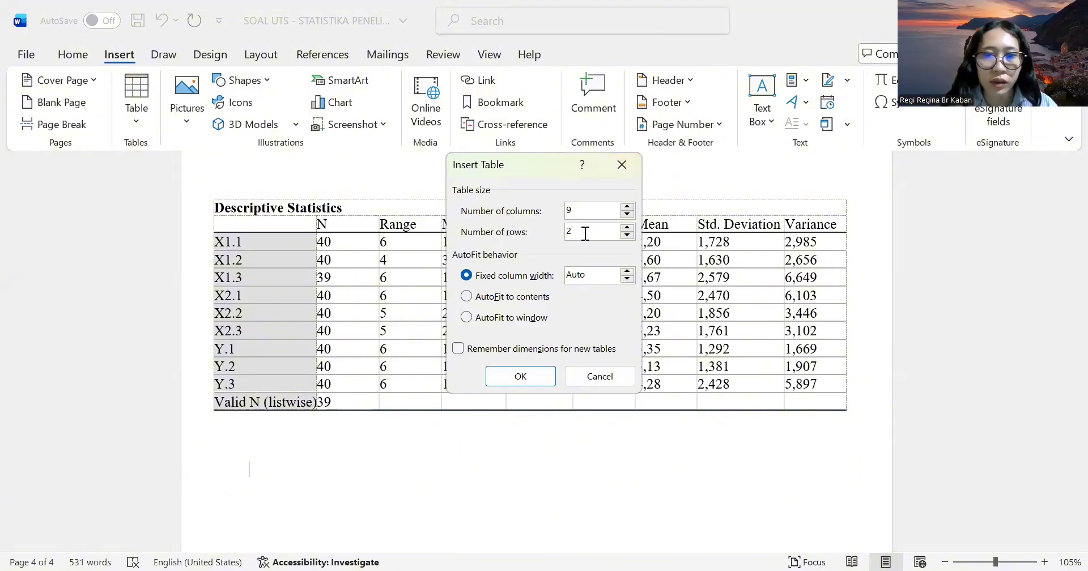
key(BackSpace)
text(12)
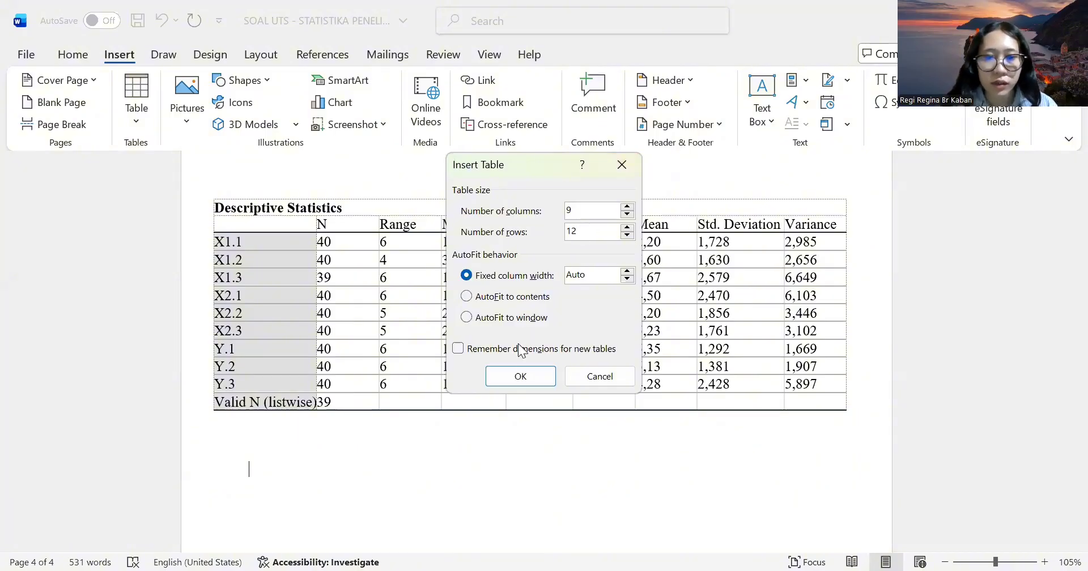
click(518, 373)
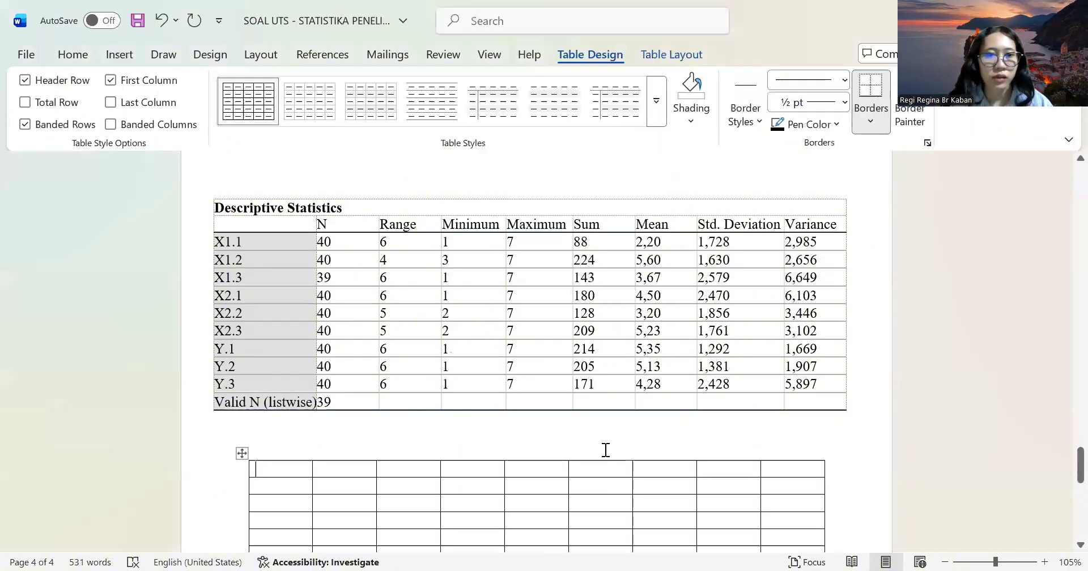
Merge all the cells in the first row of the new table into one.
scroll(606, 450, down, 3)
drag(298, 364, 764, 366)
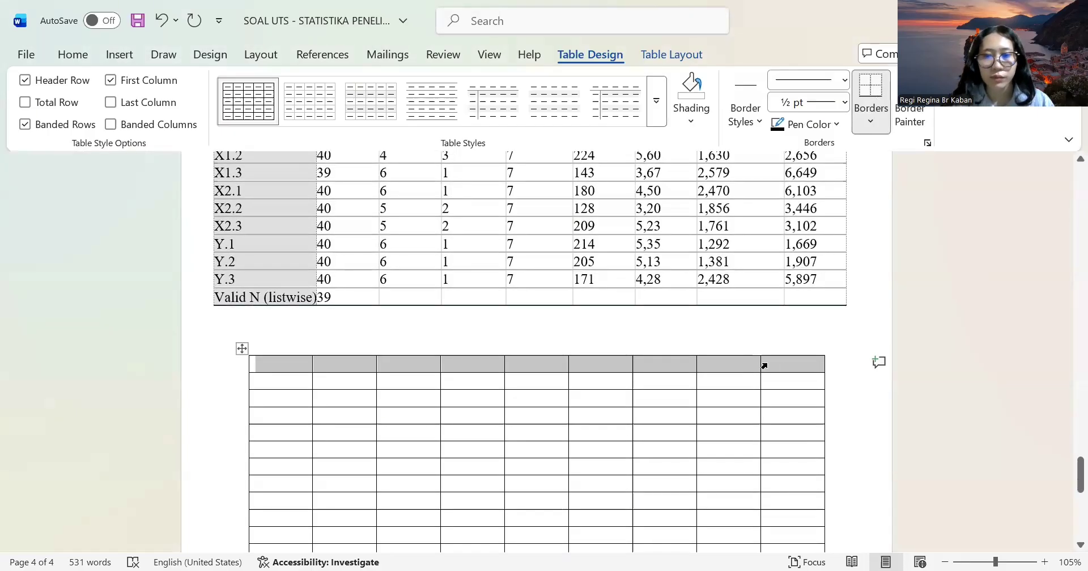
right_click(764, 366)
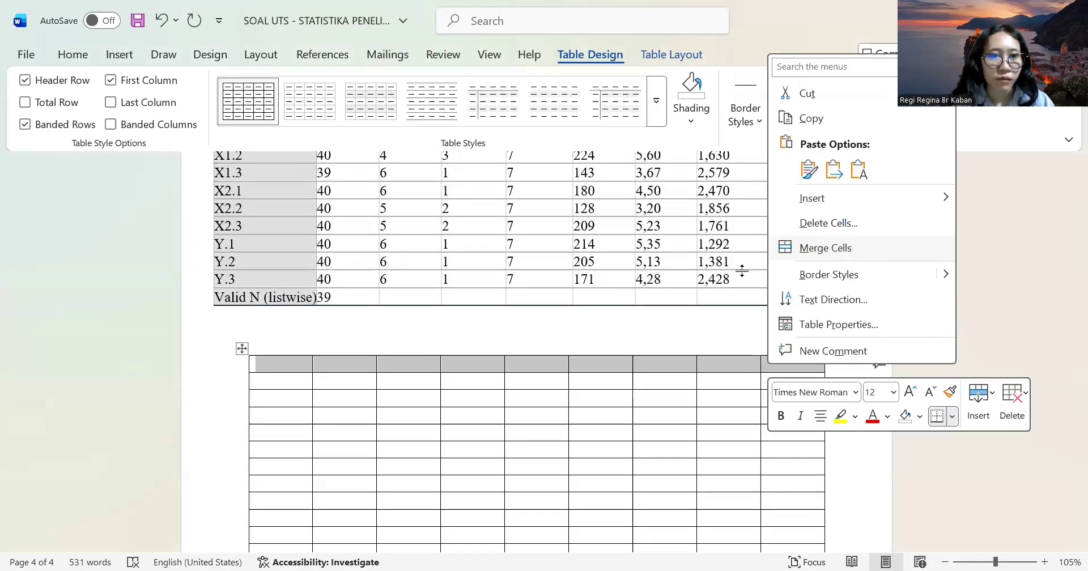
click(825, 248)
Enter the title "Descriptive Statistics" in the merged first row and make it centred and bold.
scroll(474, 323, up, 4)
scroll(473, 323, down, 1)
text(d)
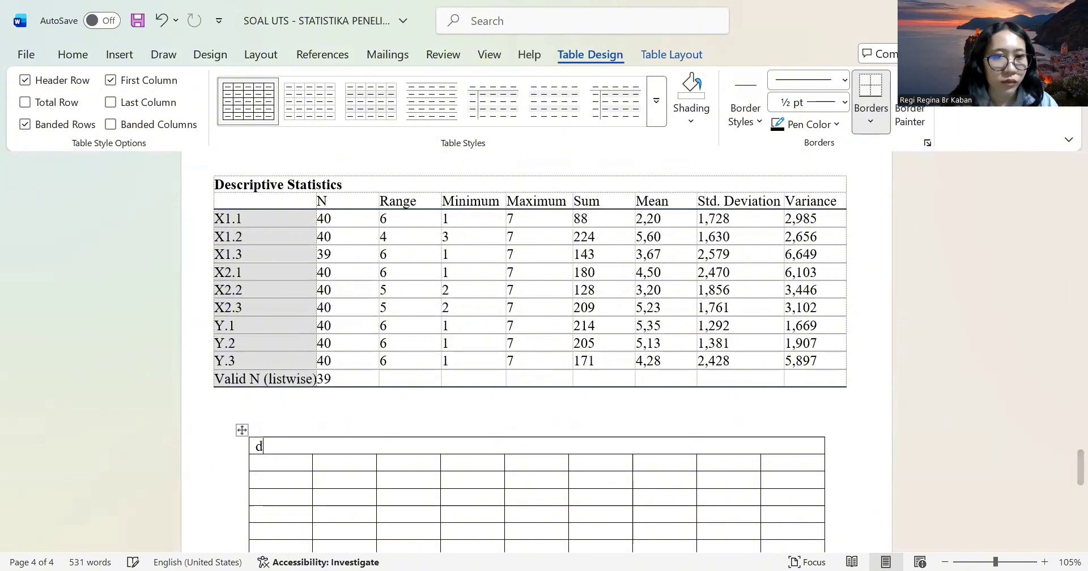
text(escrip)
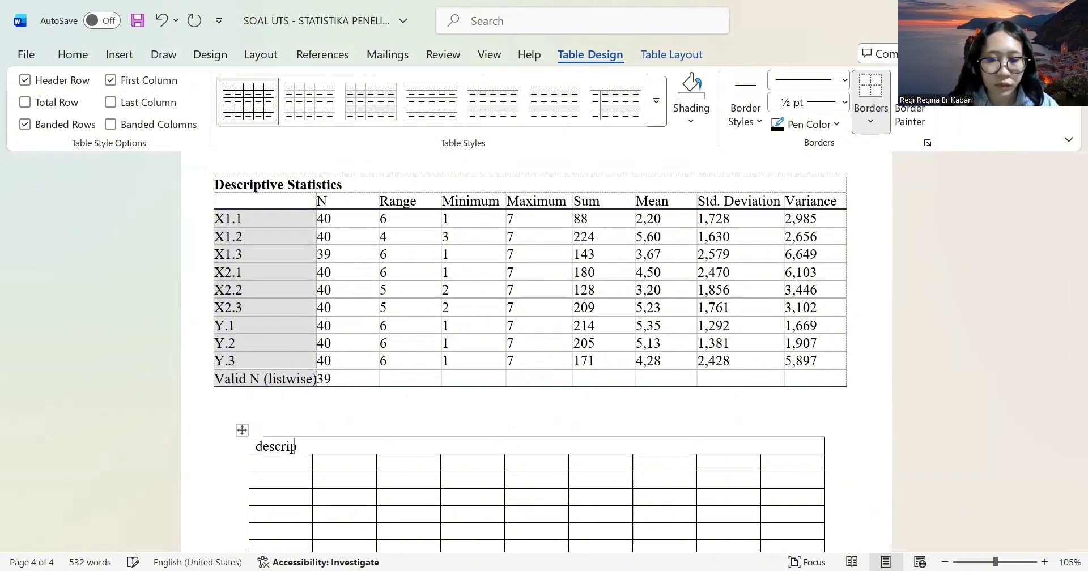
text(tiv)
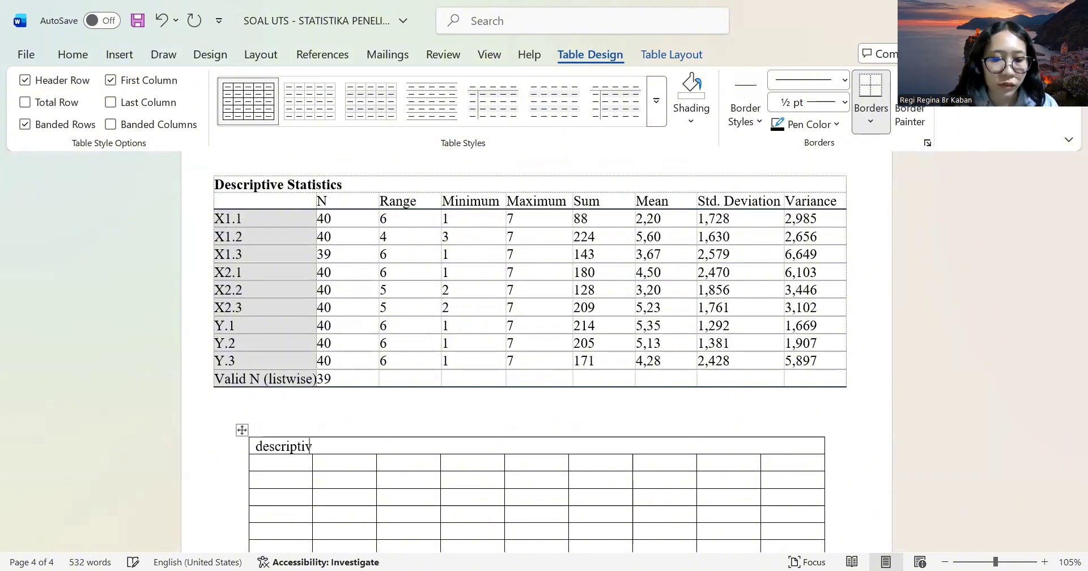
text(e Statist)
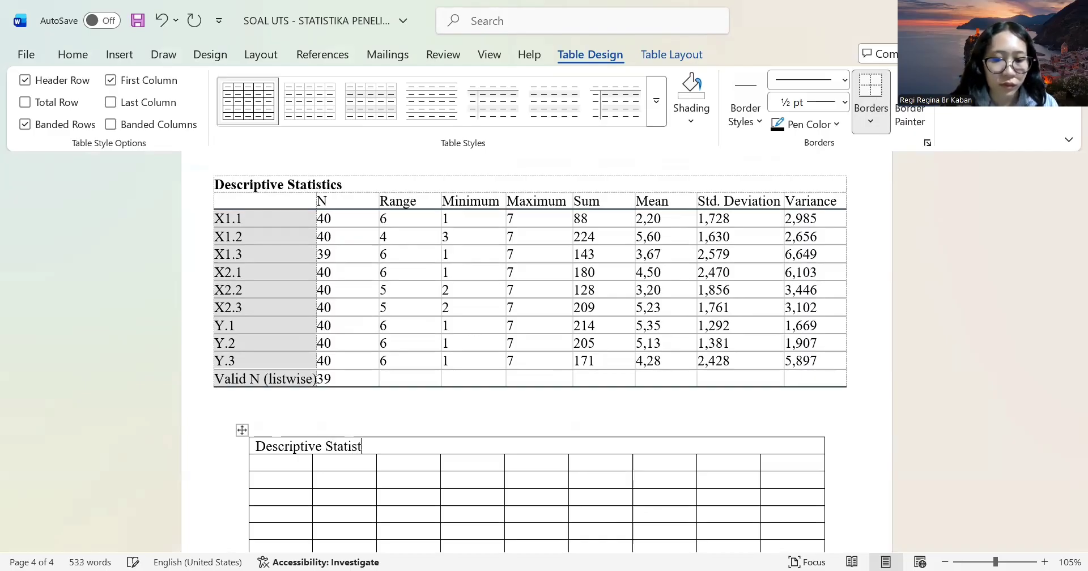
text(ics)
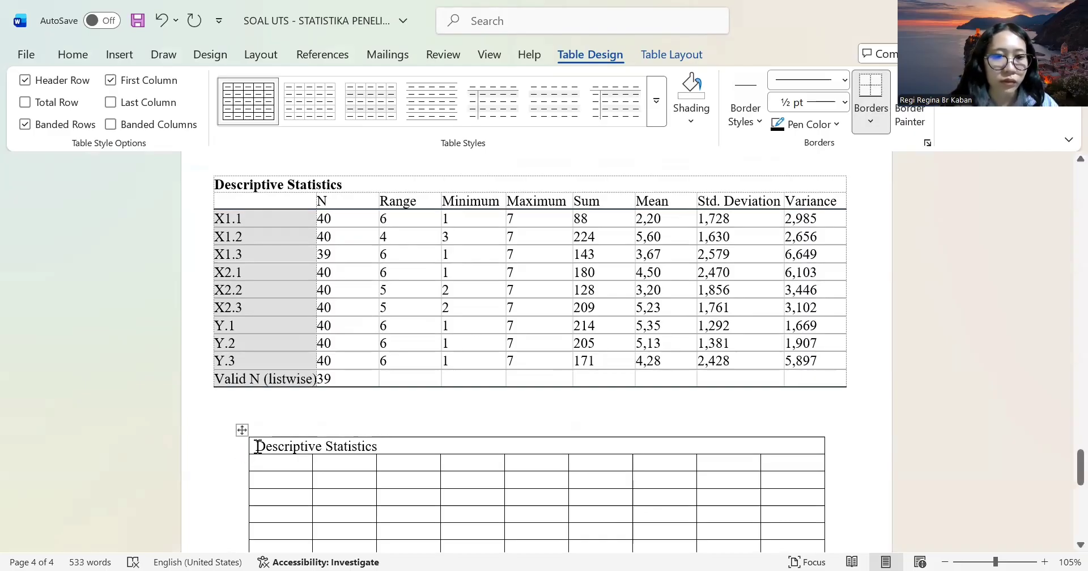
drag(257, 446, 391, 447)
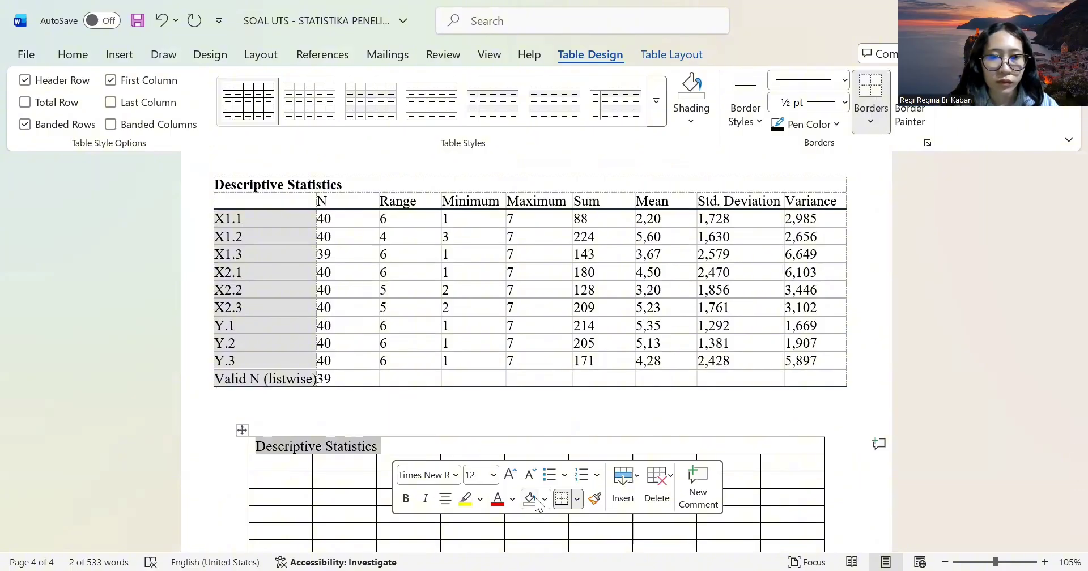
click(445, 498)
click(405, 499)
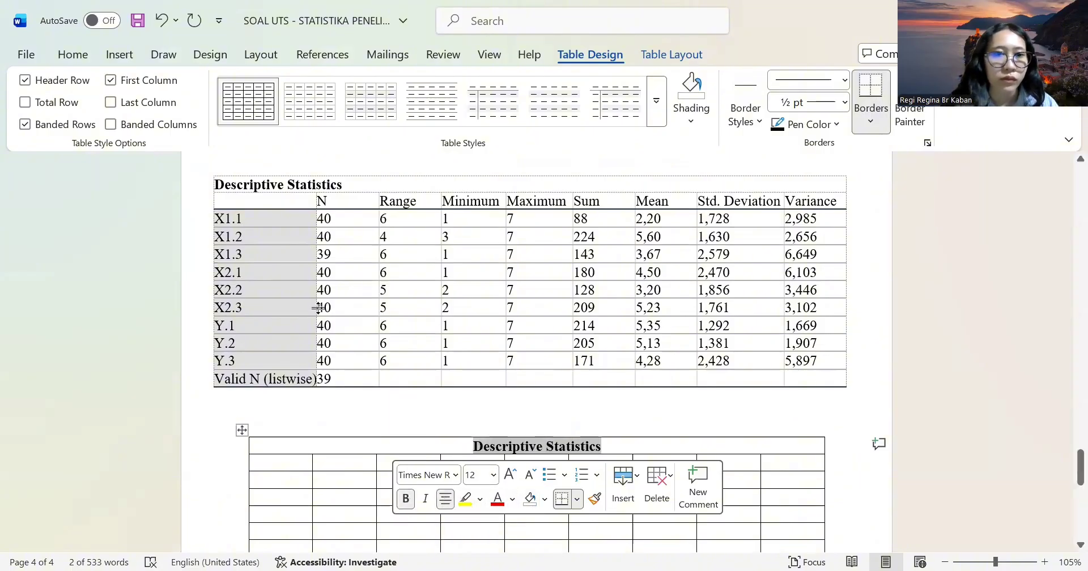
Copy the column headings N to Variance from the pasted table into the new table's second row, starting at the second column.
click(348, 465)
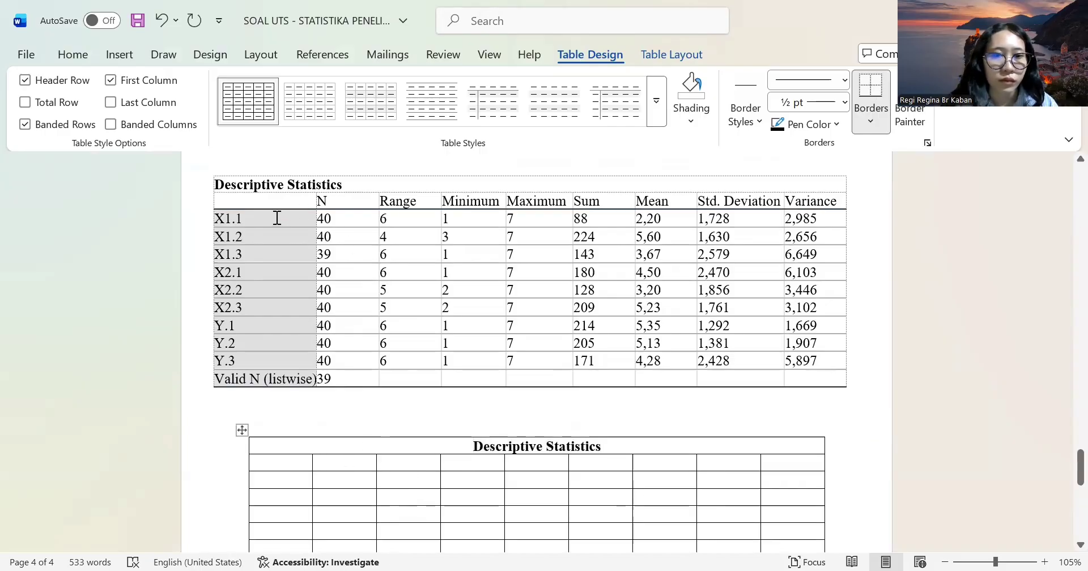
drag(320, 203, 829, 209)
key(ctrl+c)
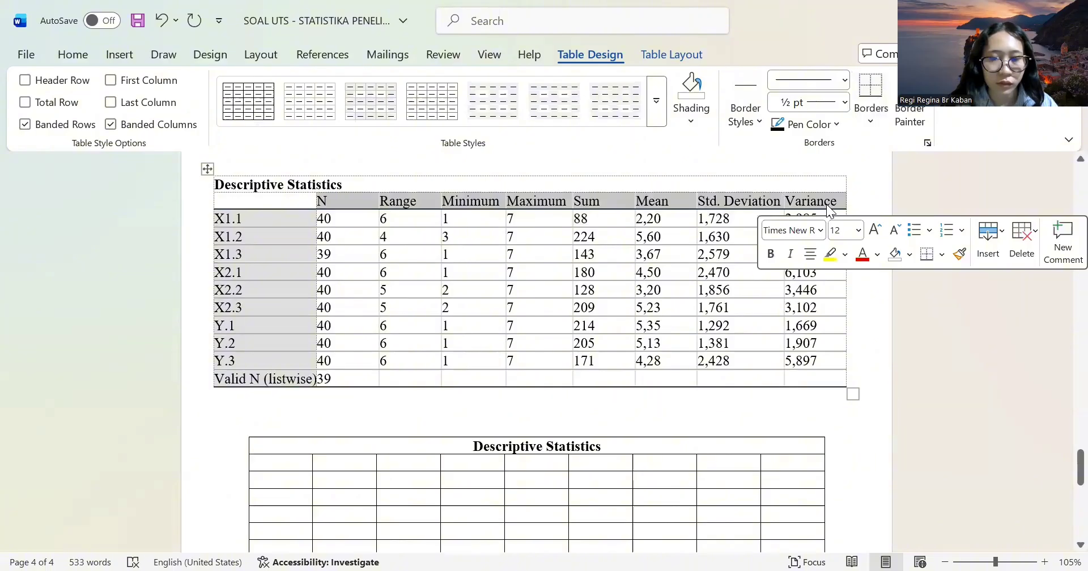
click(360, 459)
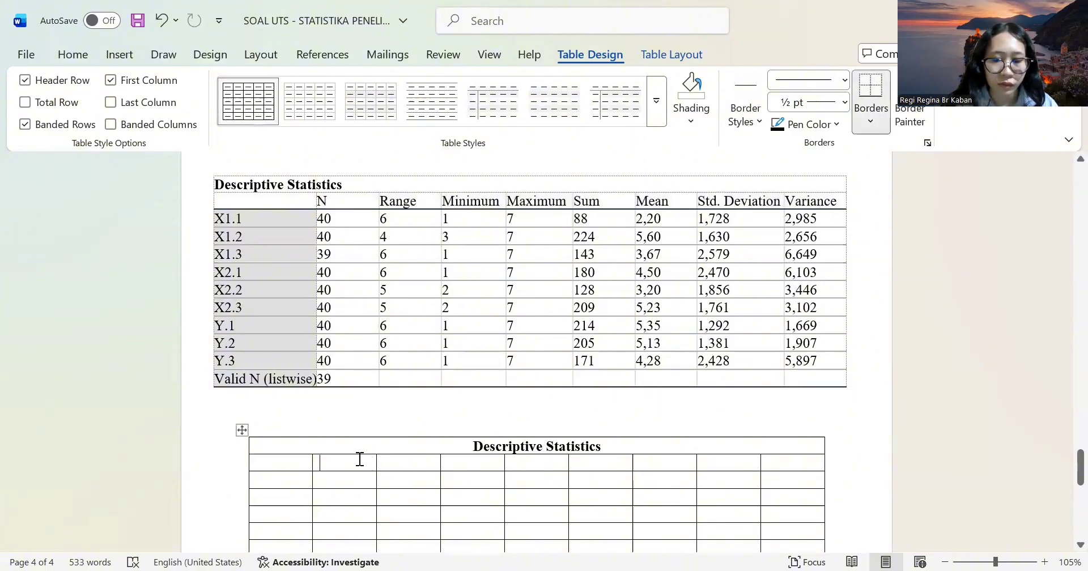
key(ctrl+v)
scroll(428, 475, down, 3)
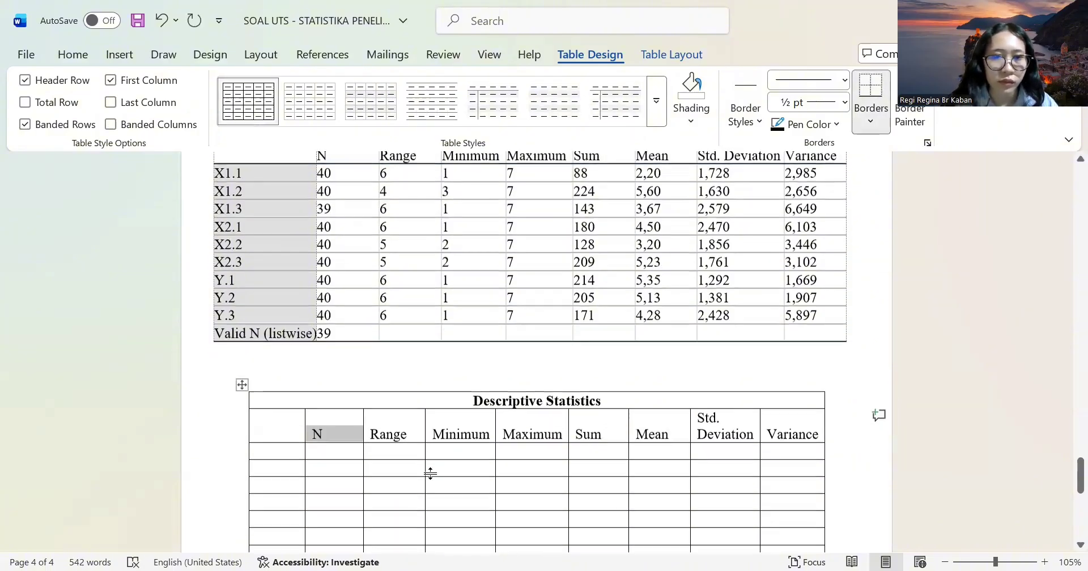
Try to paste all the data rows X1.1 to Valid N (listwise) into the new table's third row, undoing each attempt.
scroll(299, 267, up, 3)
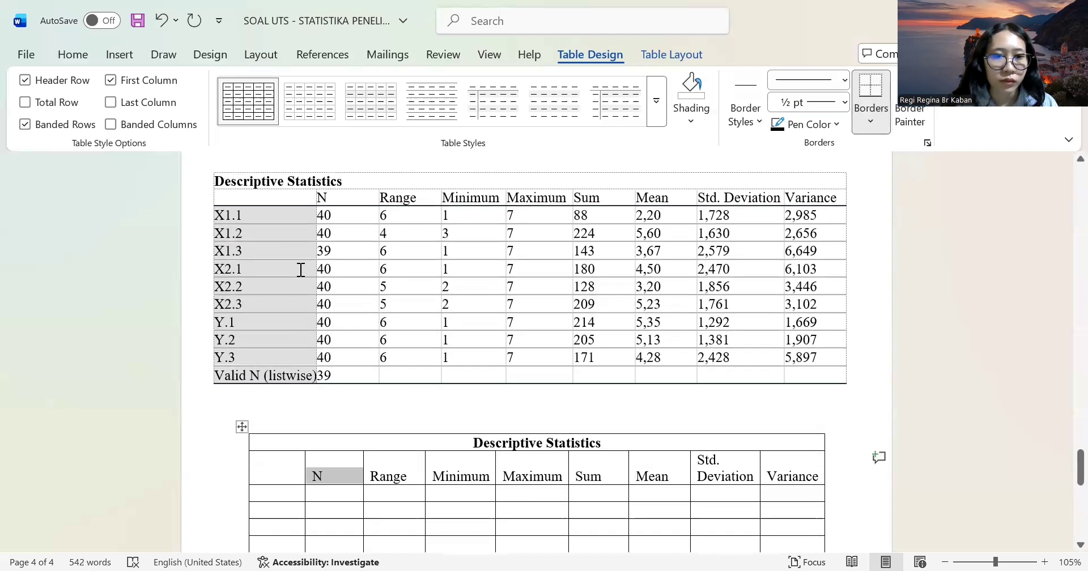
drag(239, 214, 797, 362)
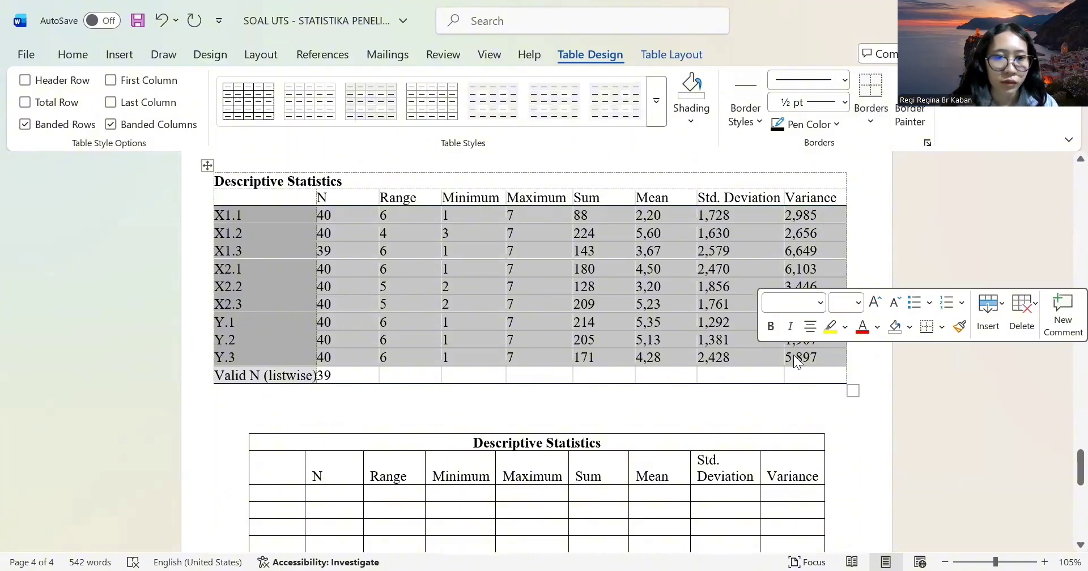
key(ctrl+v)
drag(231, 215, 819, 385)
key(ctrl+c)
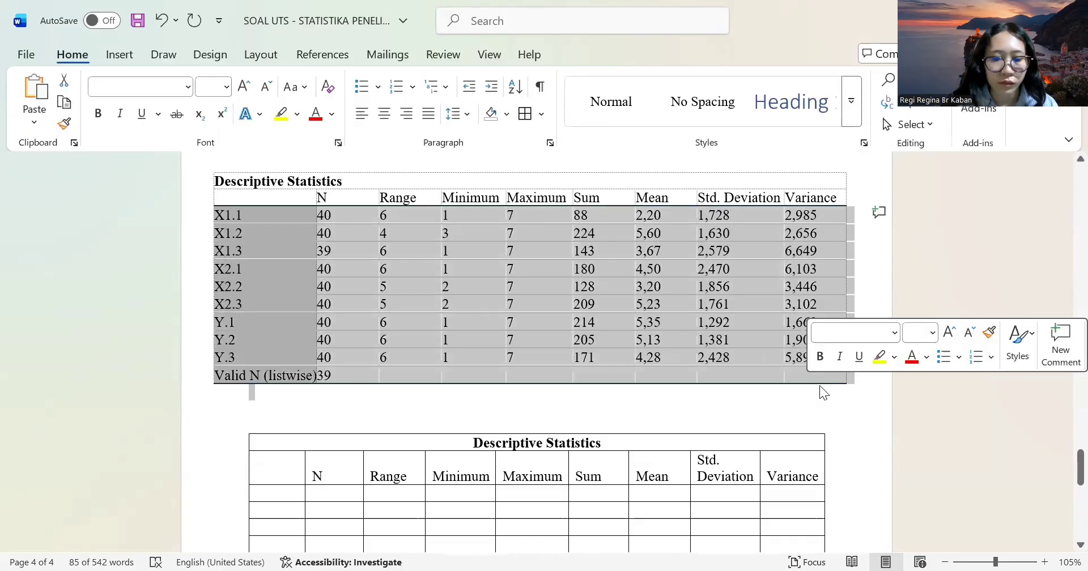
click(273, 498)
key(ctrl+v)
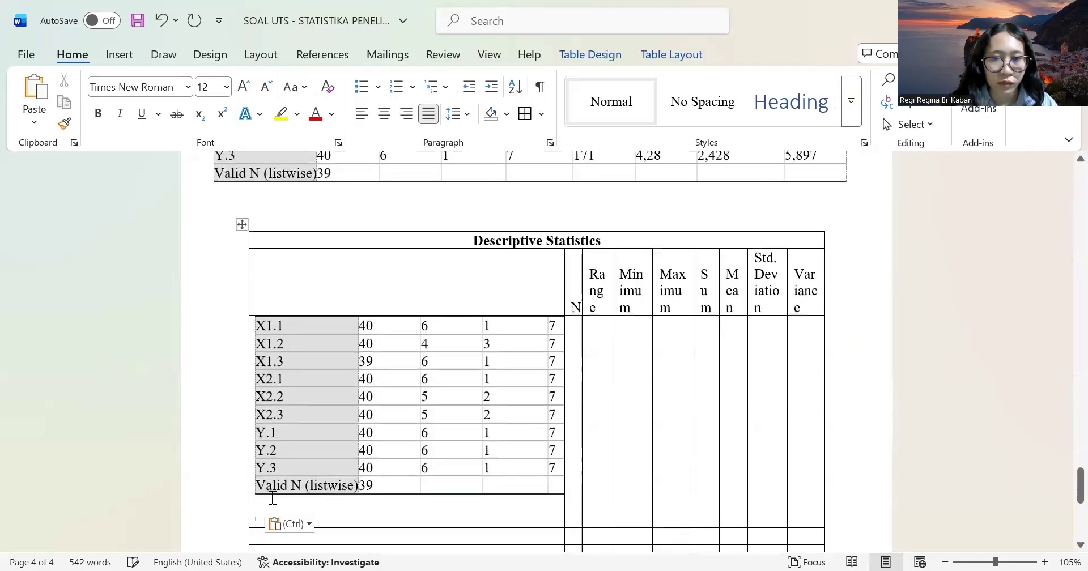
click(161, 20)
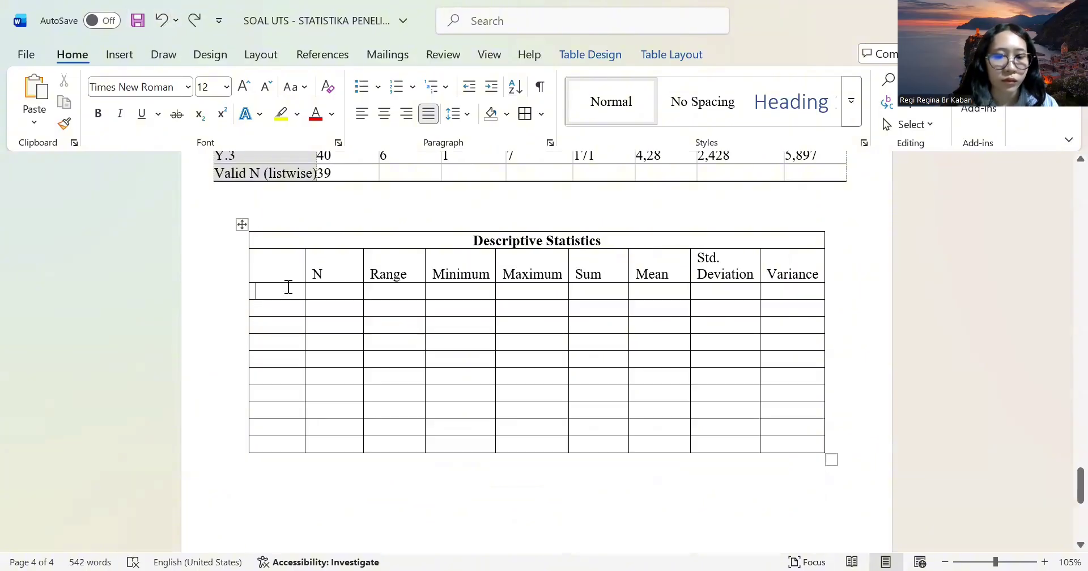
key(ctrl+v)
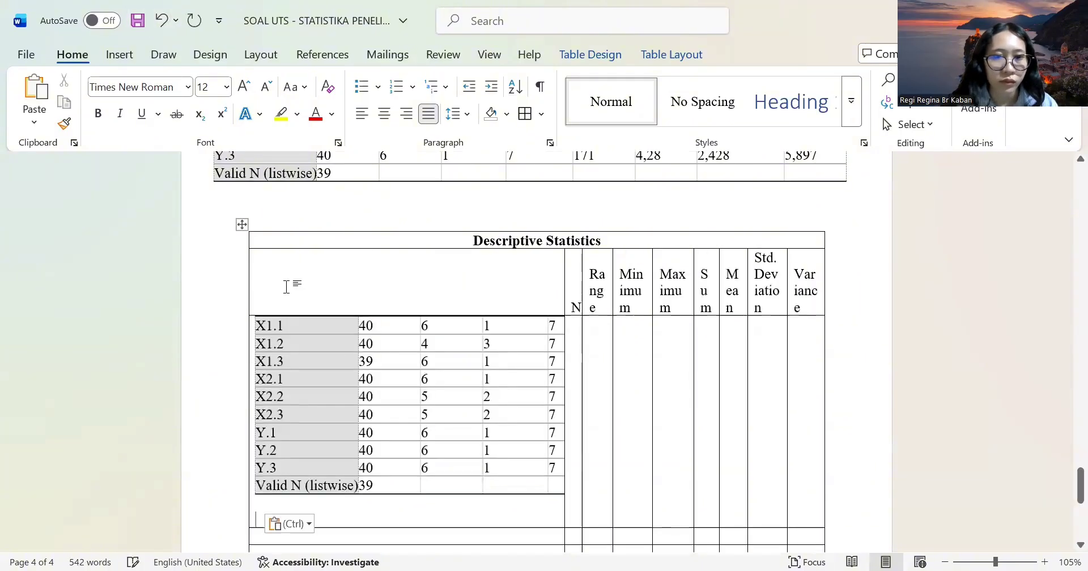
click(161, 22)
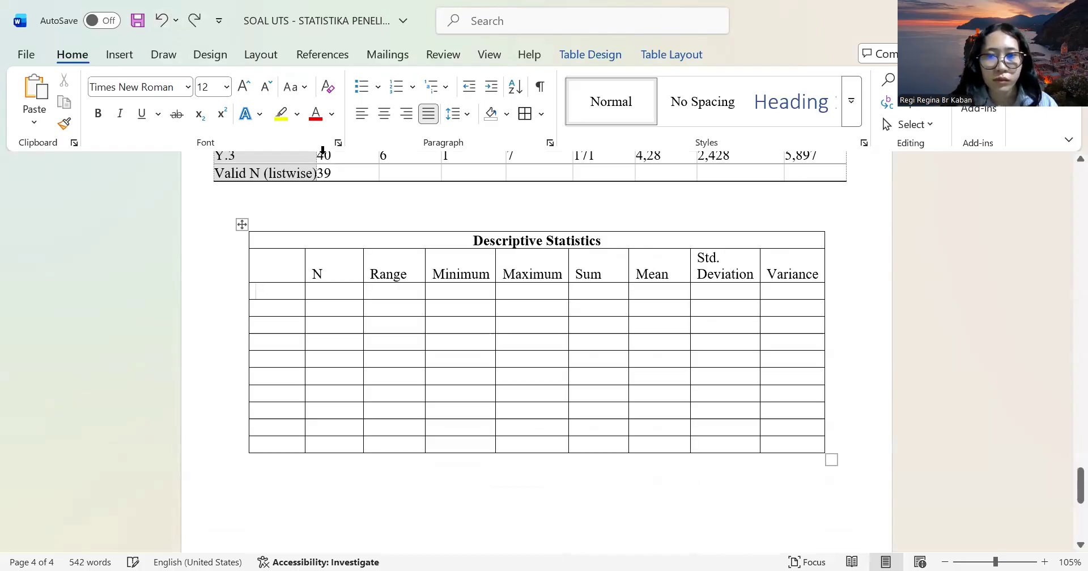
Copy the row labels X1.1 to Valid N (listwise) from the pasted table into the new table's first column, starting at the third row.
scroll(242, 262, up, 4)
drag(243, 262, 303, 430)
key(ctrl+c)
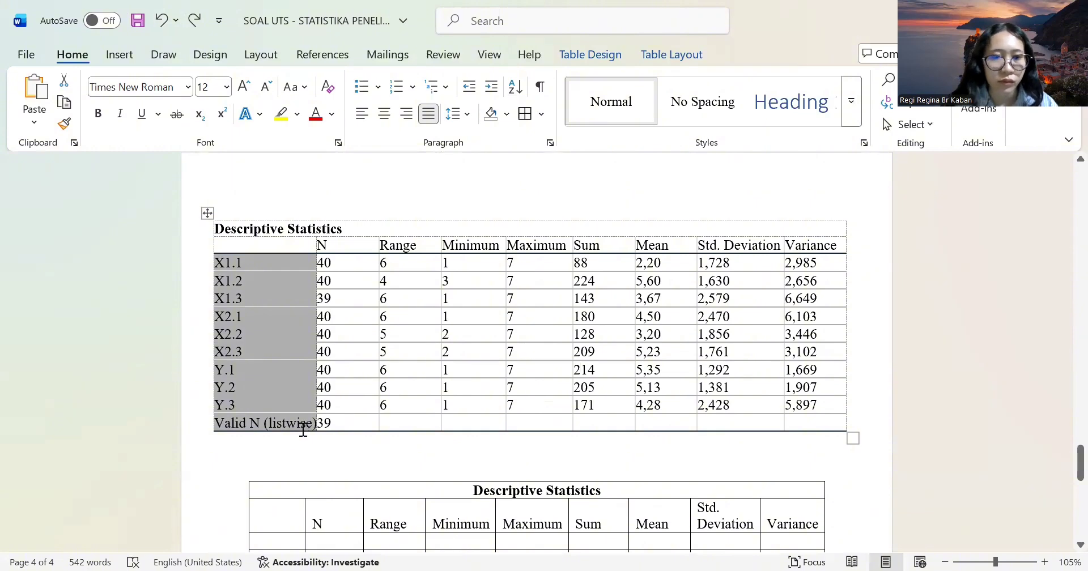
scroll(280, 370, down, 4)
click(275, 306)
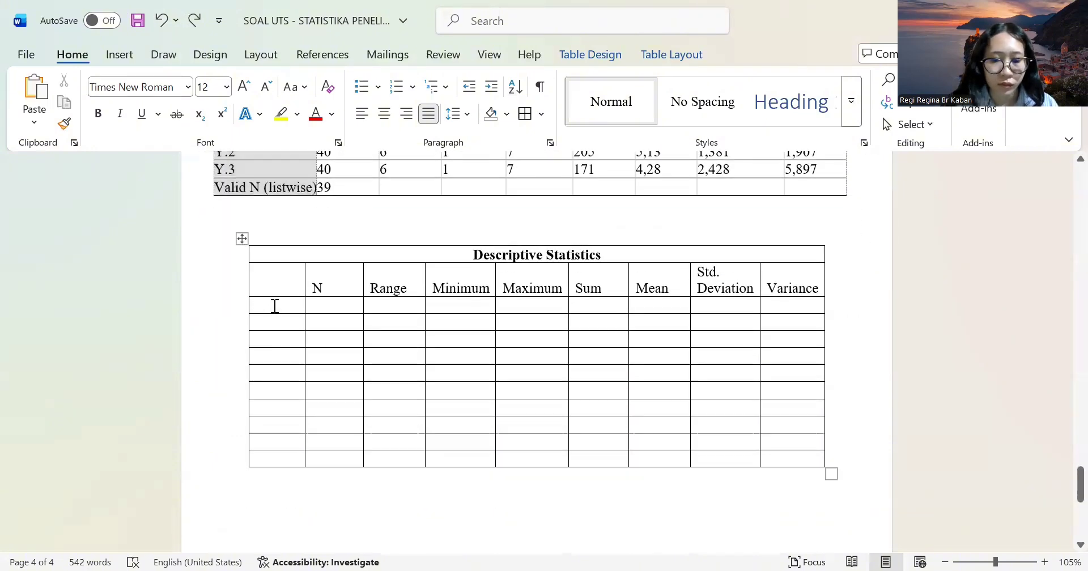
key(ctrl+v)
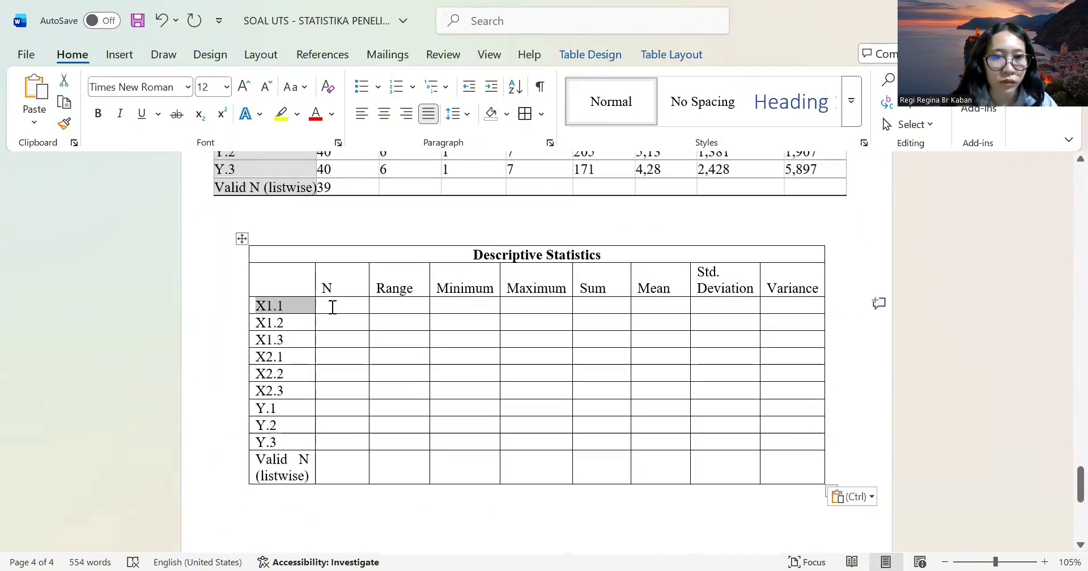
Copy all the values under N to Variance from the pasted table into the new table, starting at the X1.1 row's N cell.
scroll(375, 317, up, 2)
scroll(375, 318, up, 3)
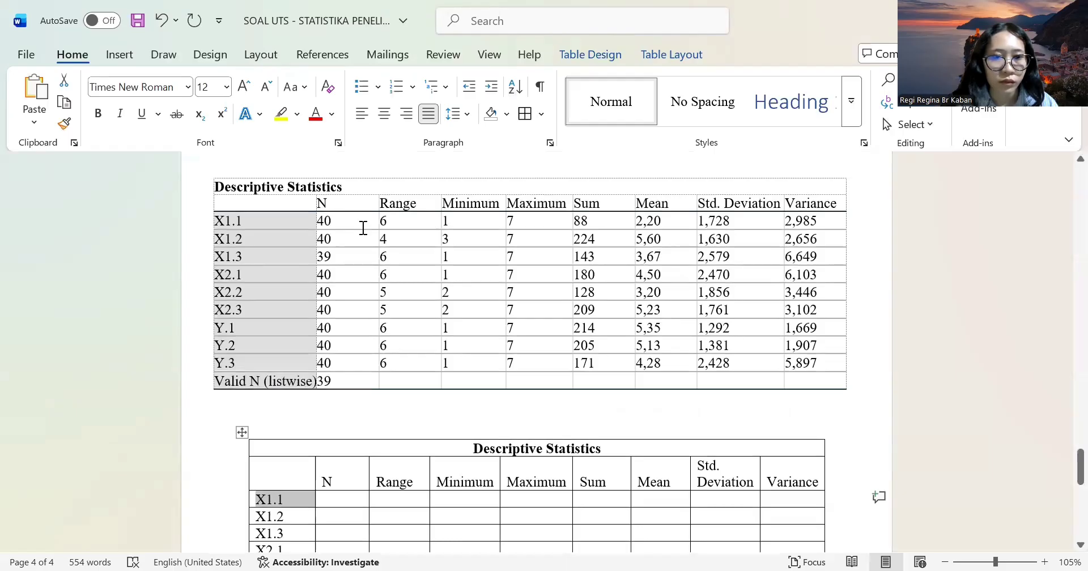
drag(362, 228, 799, 391)
key(ctrl+c)
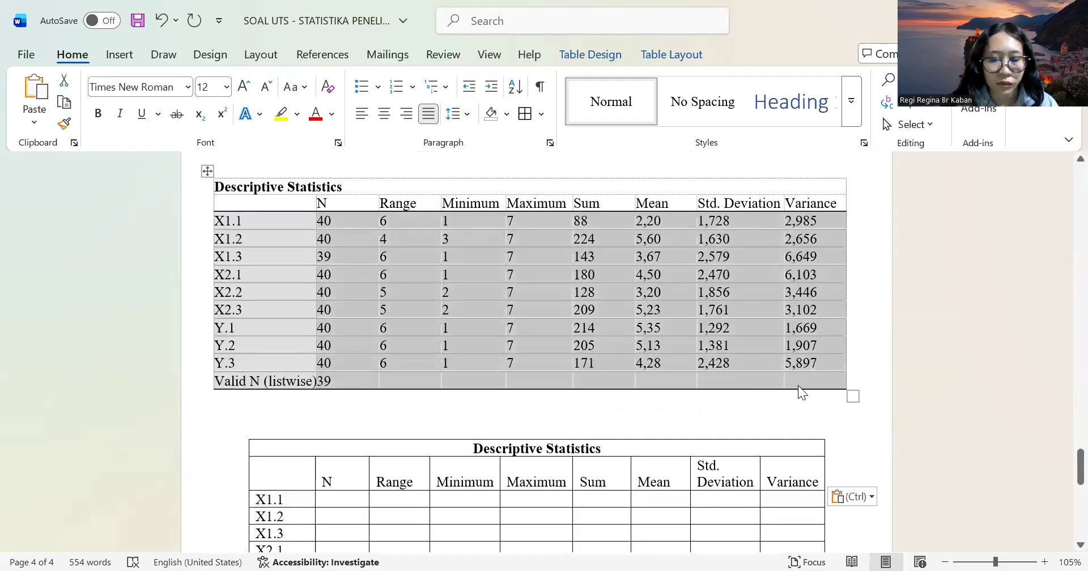
click(348, 498)
key(ctrl+v)
scroll(347, 499, down, 6)
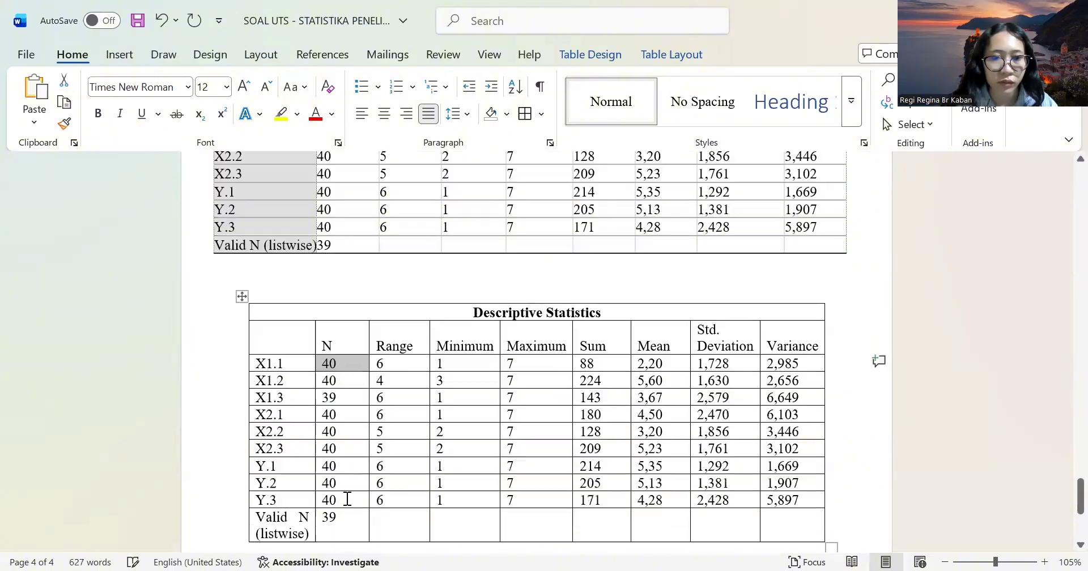
Centre the text in both the pasted and the new Descriptive Statistics tables.
click(504, 407)
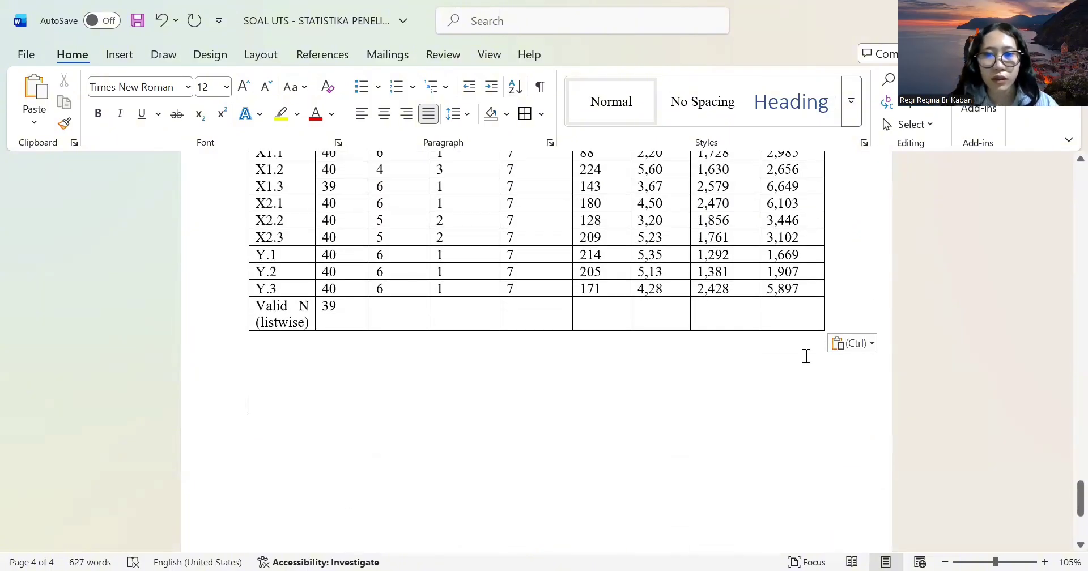
scroll(736, 306, up, 4)
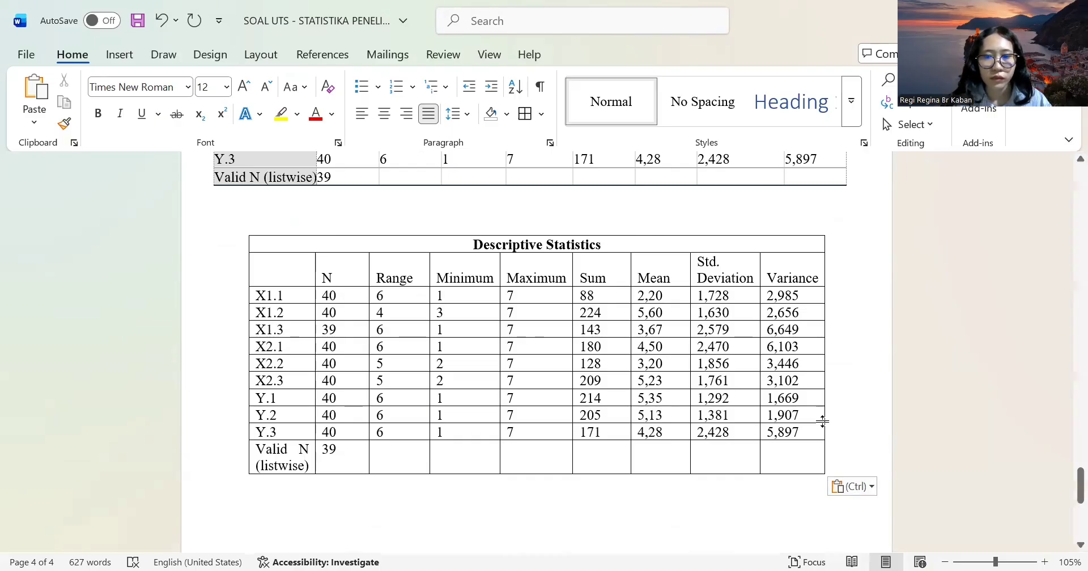
drag(358, 265, 787, 481)
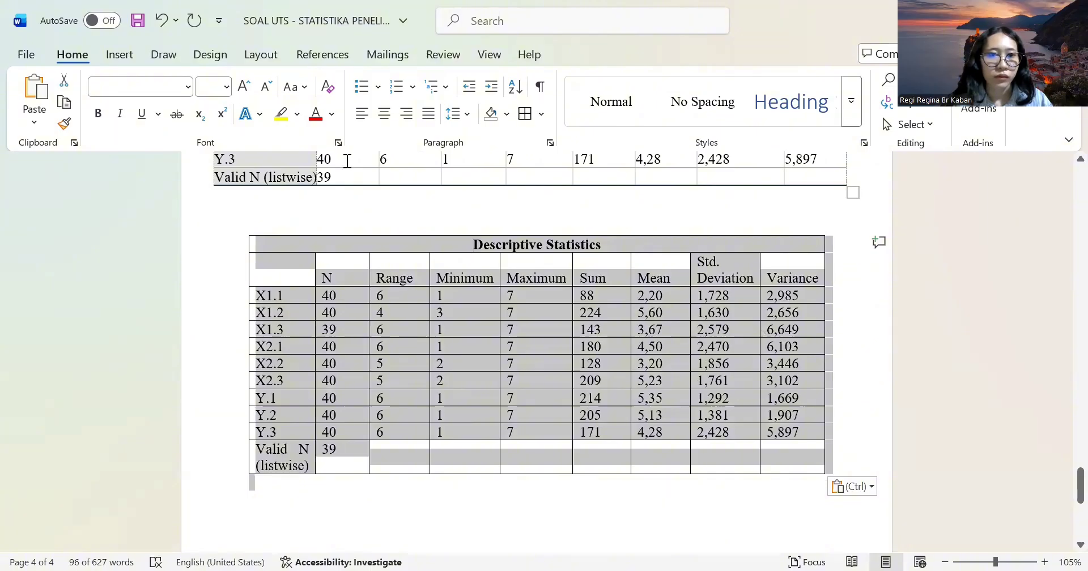
click(383, 212)
scroll(383, 219, up, 4)
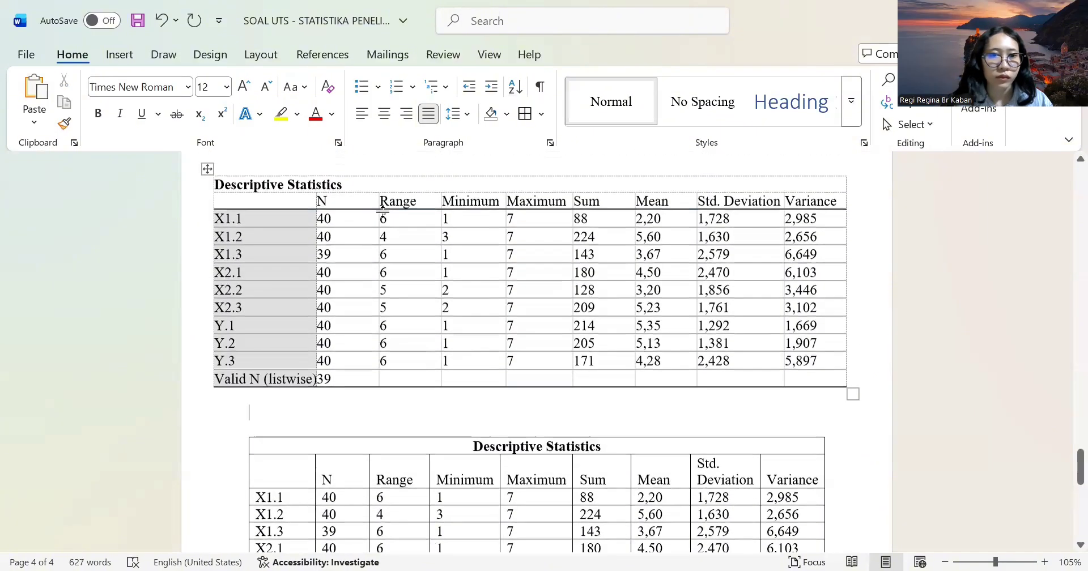
drag(223, 185, 760, 479)
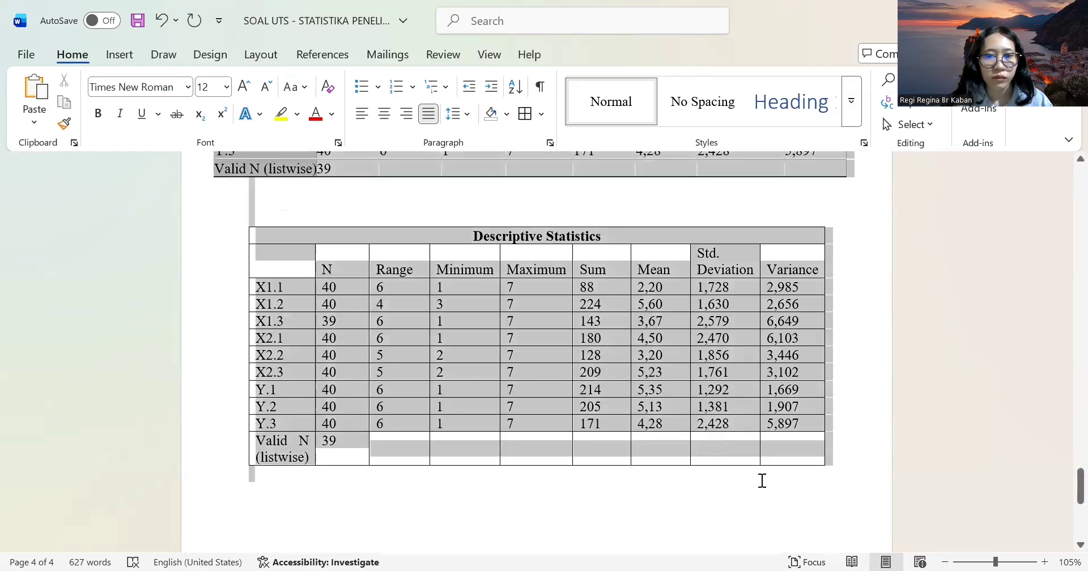
click(383, 114)
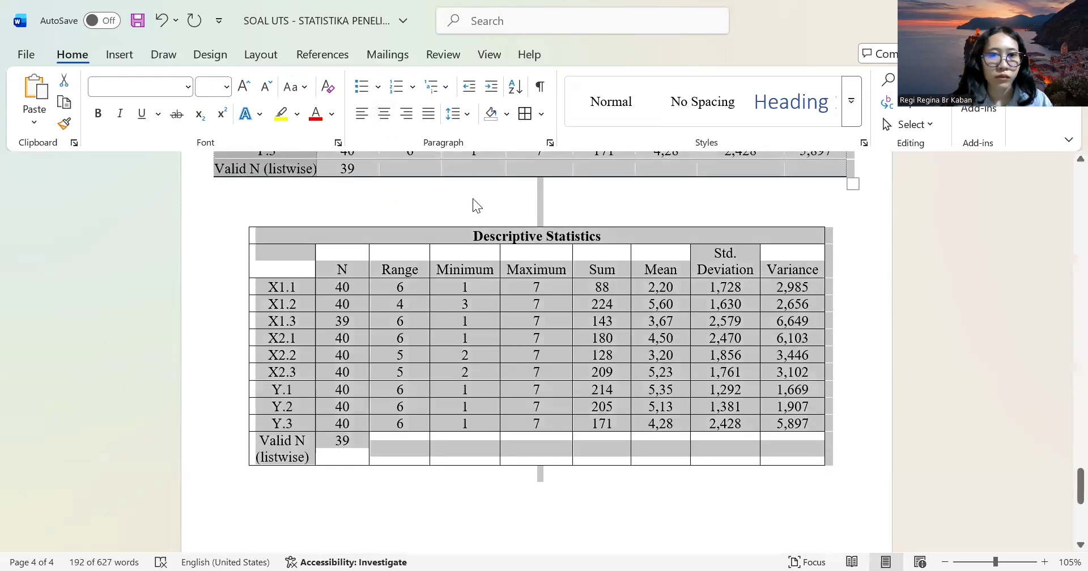
click(555, 473)
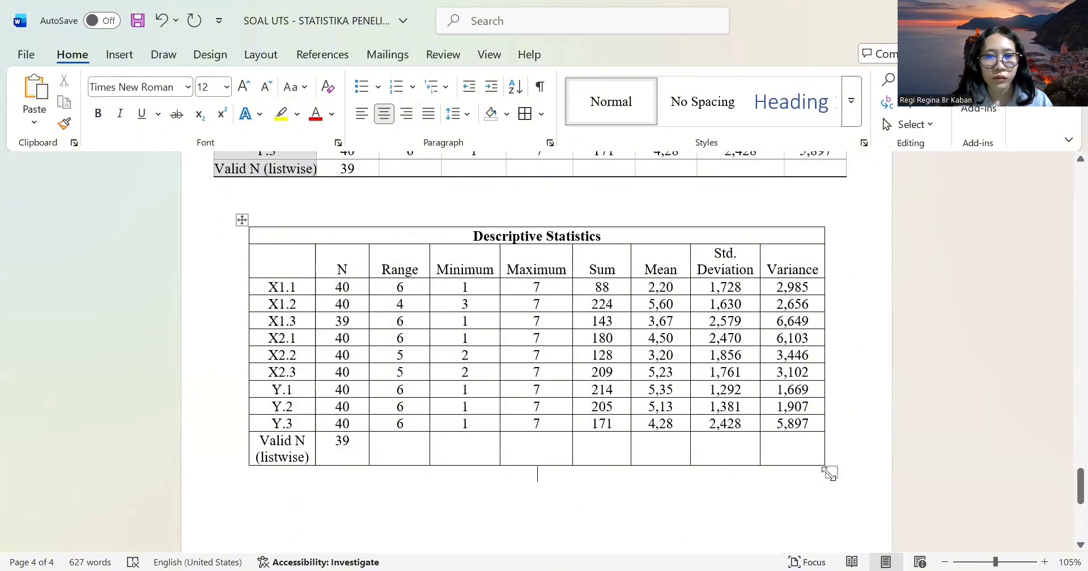
Widen the new Descriptive Statistics table slightly and move it to the left so it sits centred on the page.
mouse_move(829, 472)
mouse_down()
mouse_move(843, 444)
mouse_move(835, 456)
mouse_up()
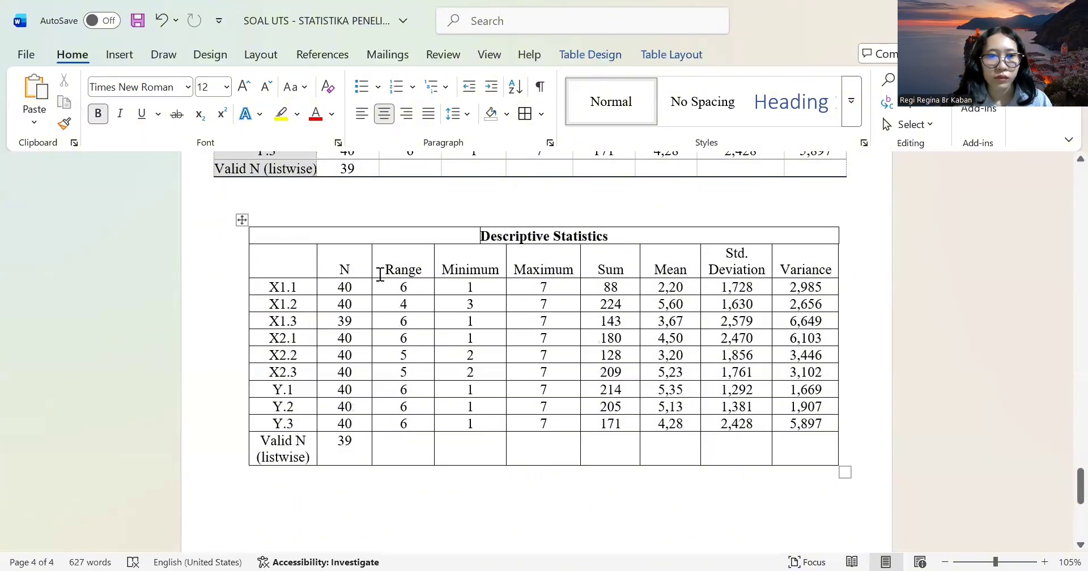
click(242, 220)
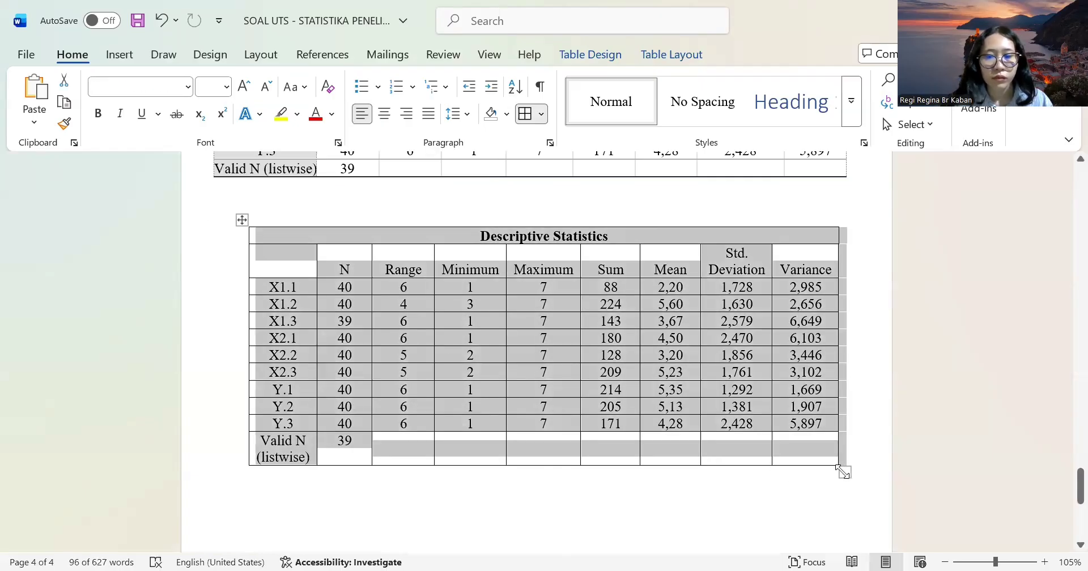
drag(845, 474, 861, 460)
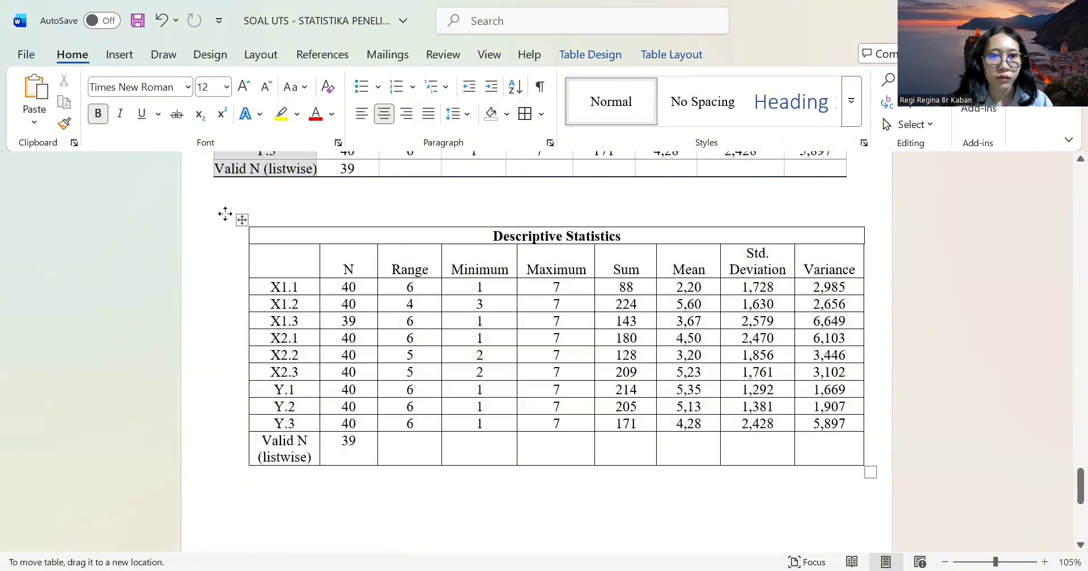
click(242, 220)
drag(218, 215, 220, 213)
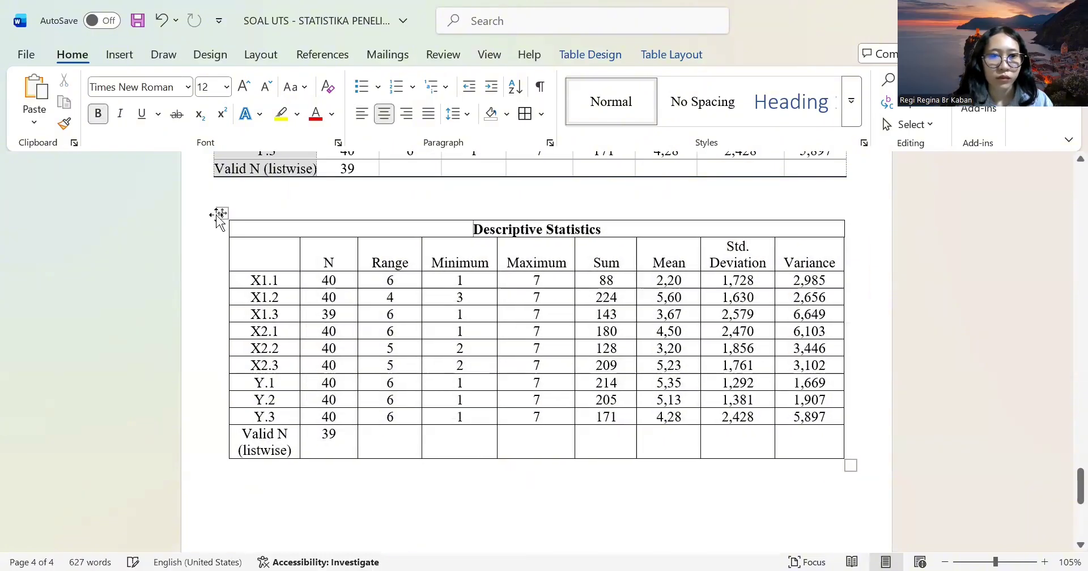
Set the empty paragraph below the new table to justified alignment.
click(606, 489)
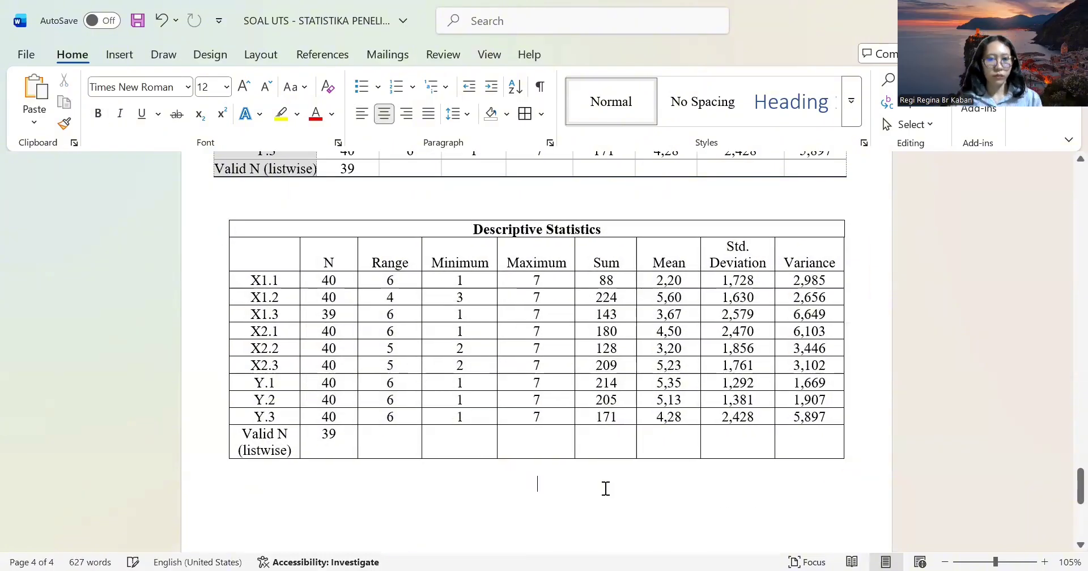
scroll(605, 488, down, 1)
scroll(606, 488, down, 1)
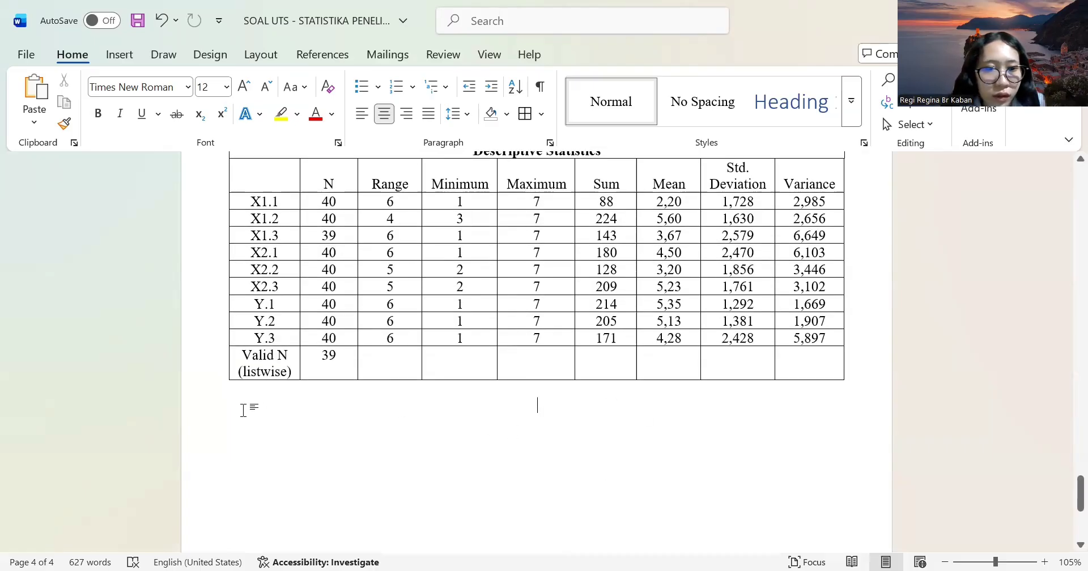
key(ctrl+j)
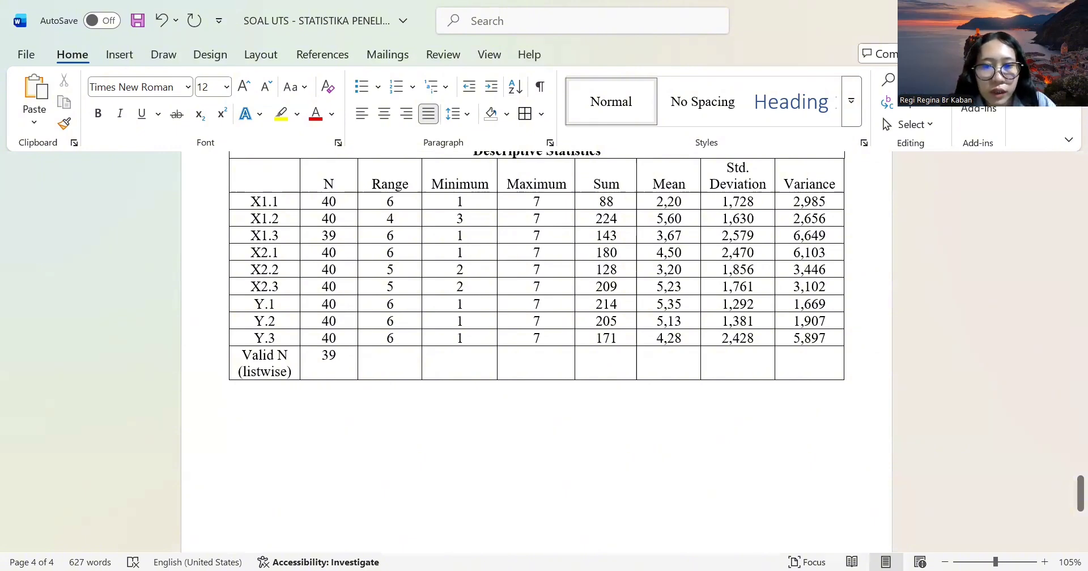
Switch to the SPSS Data Editor, start a Frequencies analysis and add X1.1 through Y.3 to its variables.
key(alt+Tab)
click(248, 23)
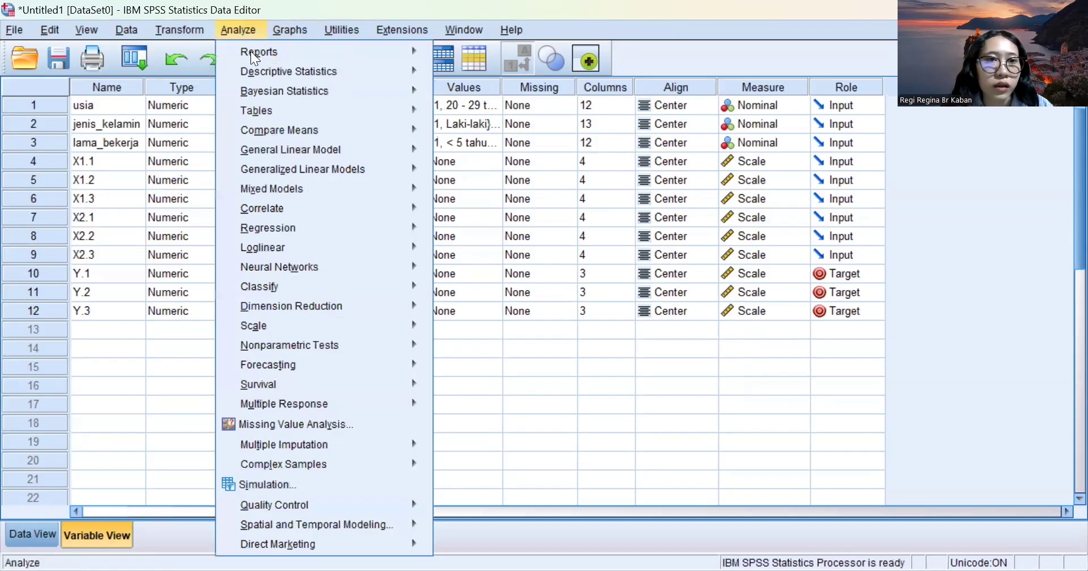
mouse_move(278, 72)
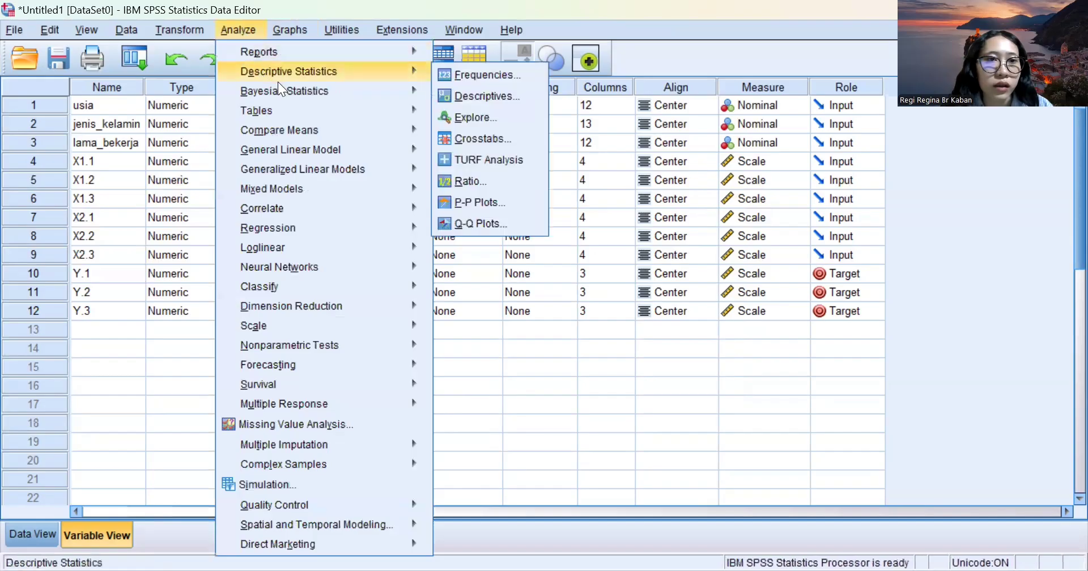
click(460, 81)
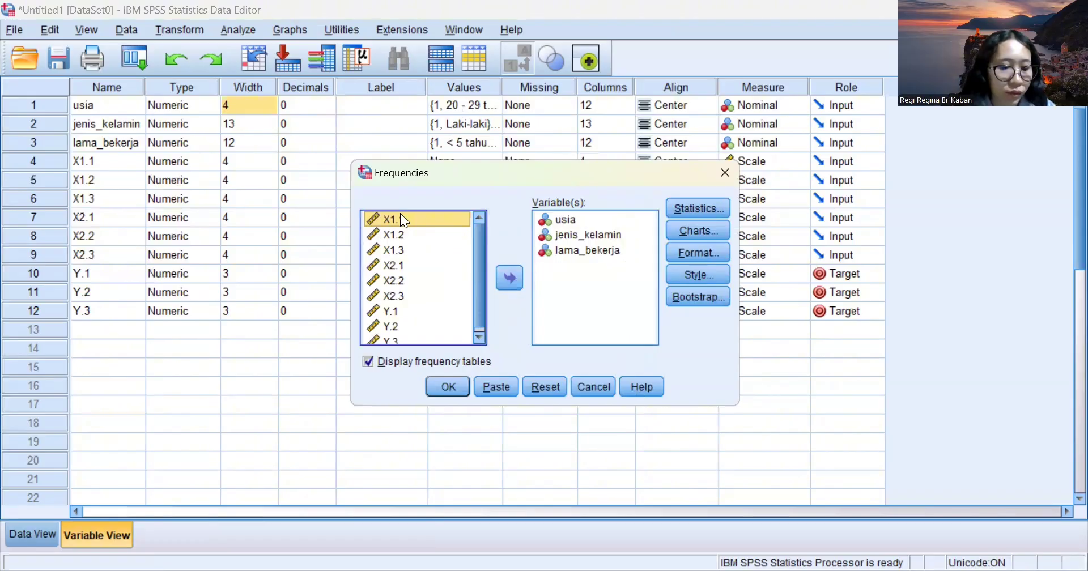
key(ctrl+a)
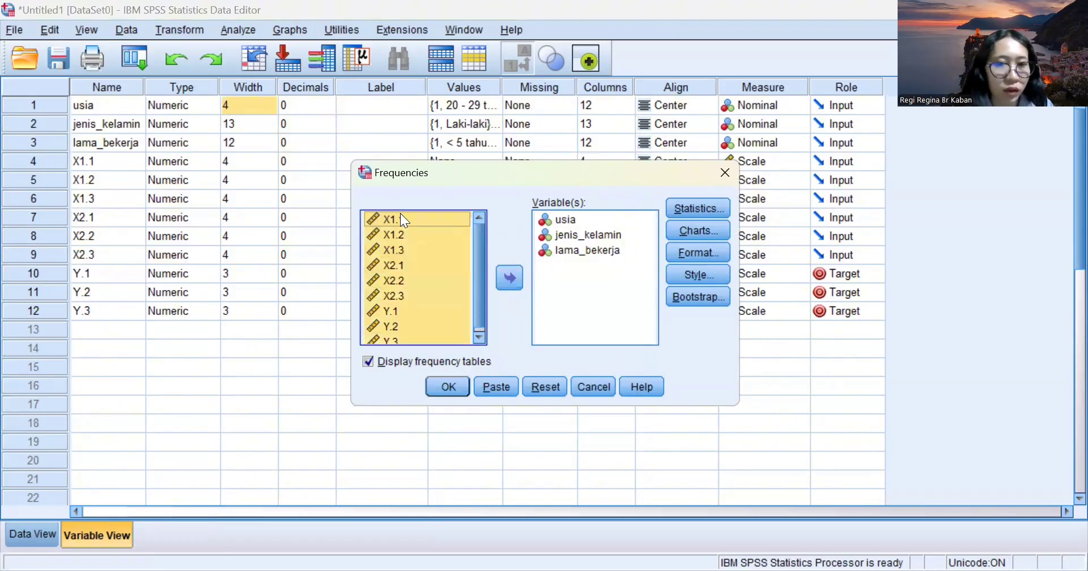
click(509, 278)
Remove usia, lama_bekerja and jenis_kelamin from the Frequencies analysis variables.
click(571, 217)
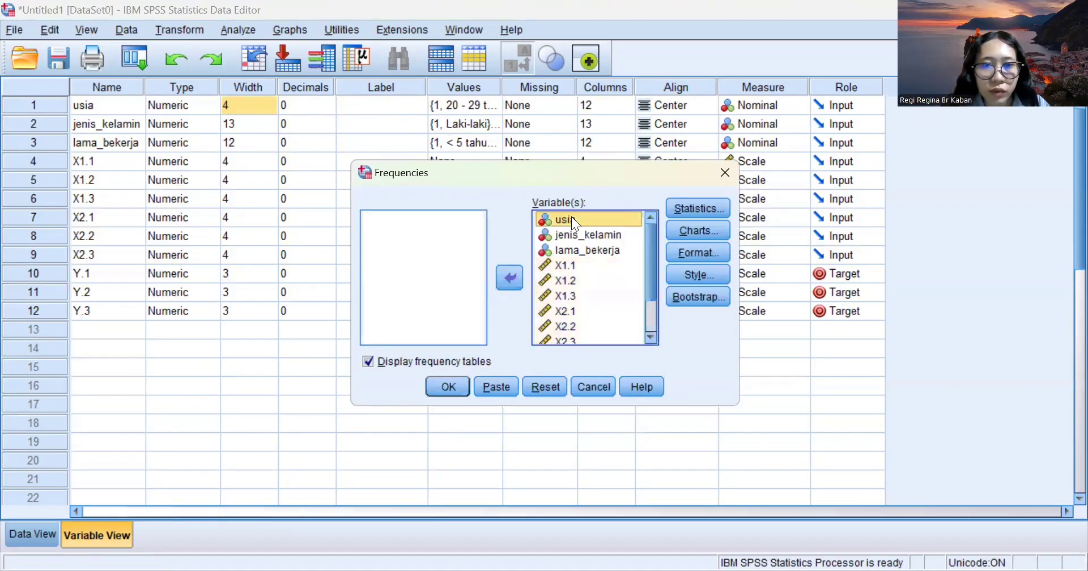
click(508, 277)
click(566, 233)
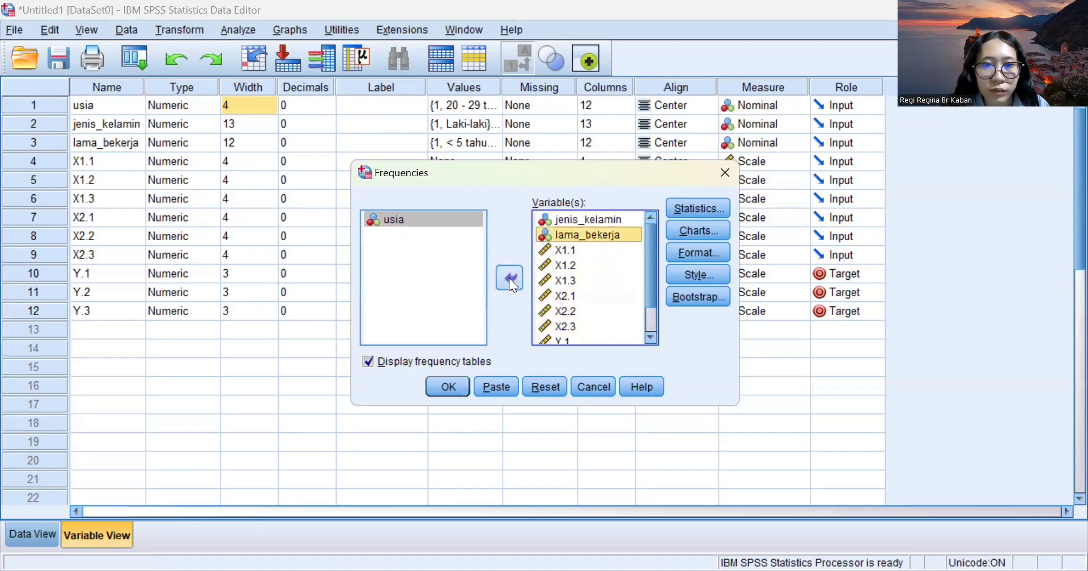
click(509, 278)
click(568, 220)
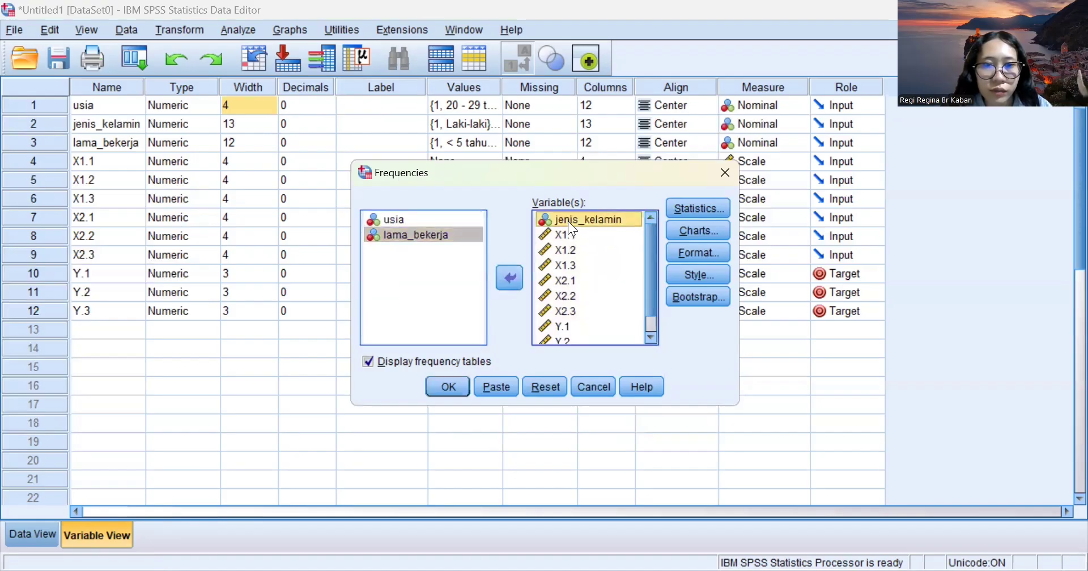
click(507, 282)
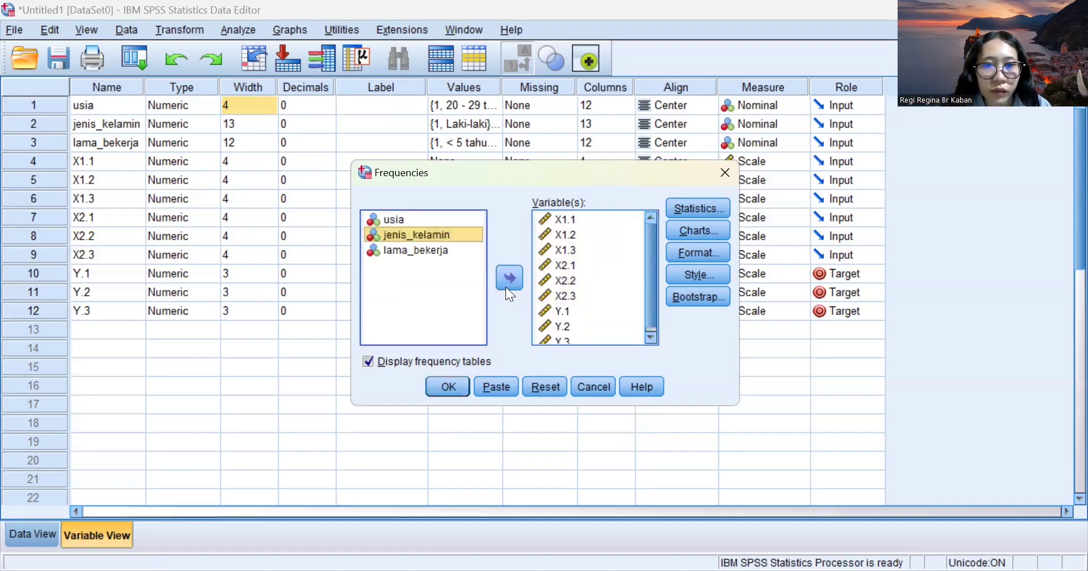
Include the mean, median, mode and sum in the Frequencies statistics for the X and Y items.
click(704, 206)
click(594, 175)
click(589, 197)
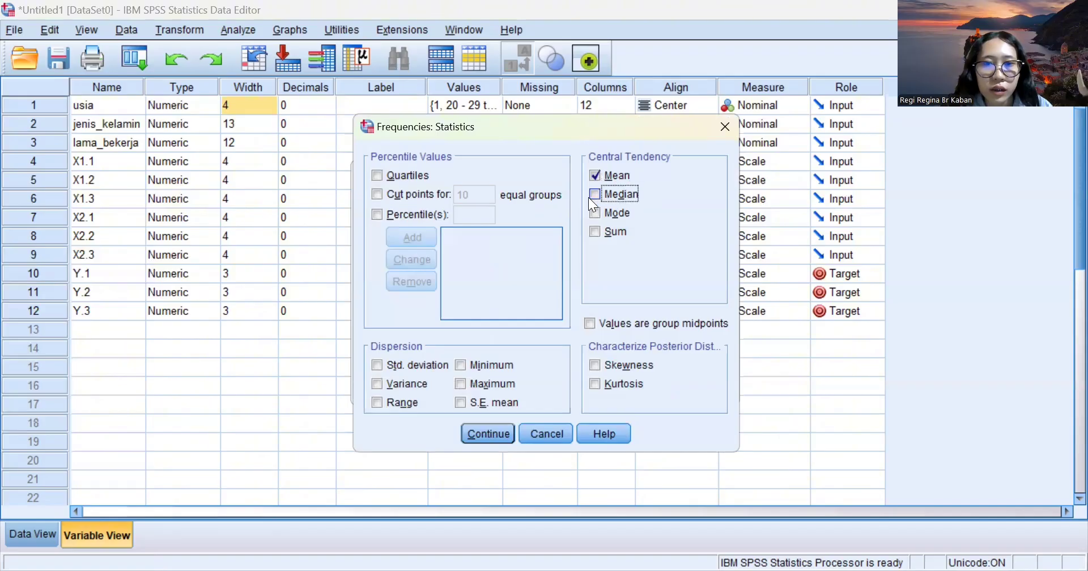
click(595, 214)
click(594, 233)
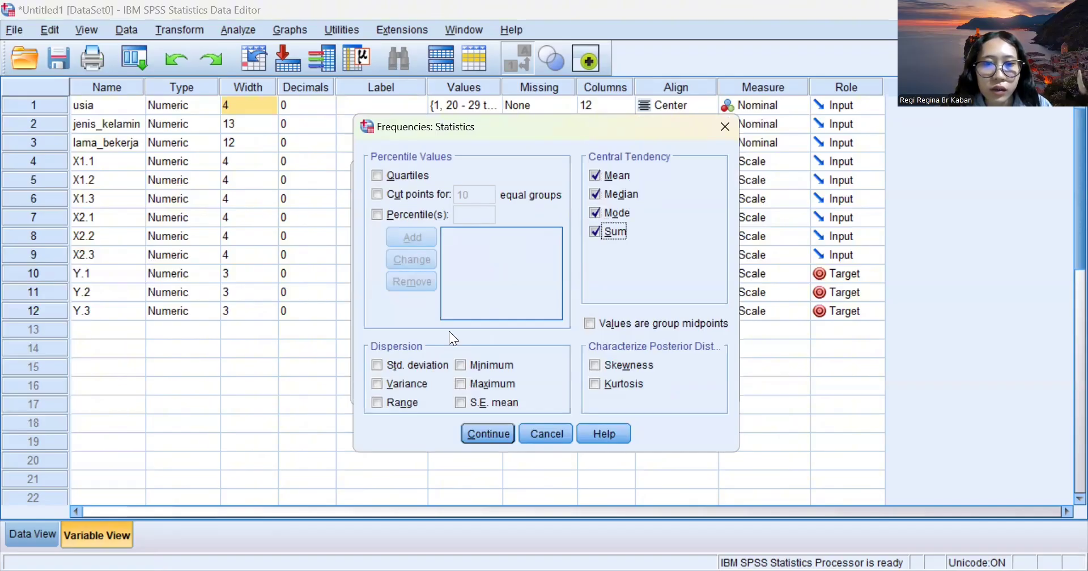
Add standard deviation, variance, range, minimum and maximum to the Frequencies statistics and run the analysis.
click(377, 364)
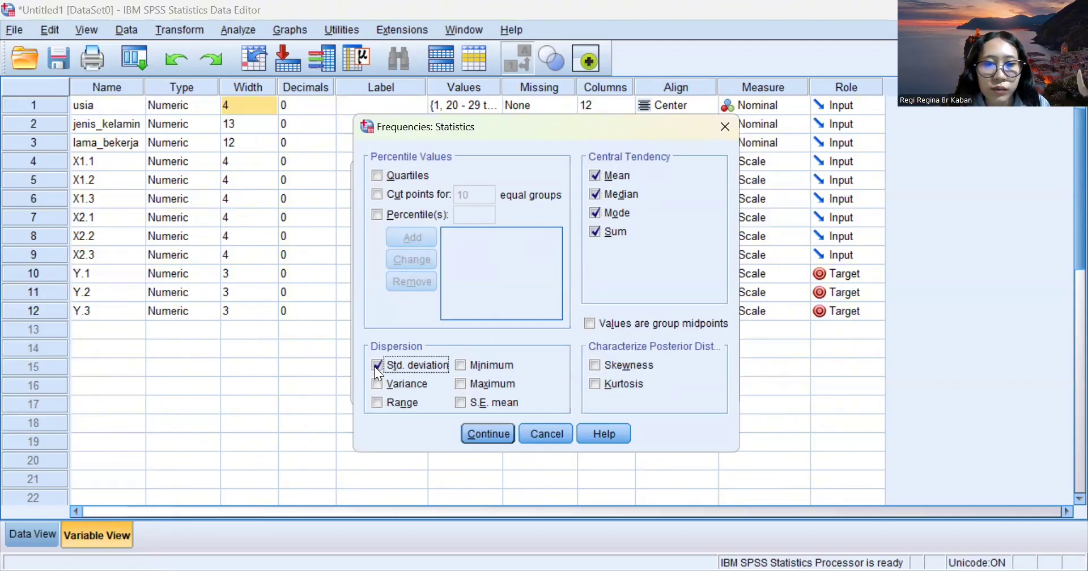
click(375, 385)
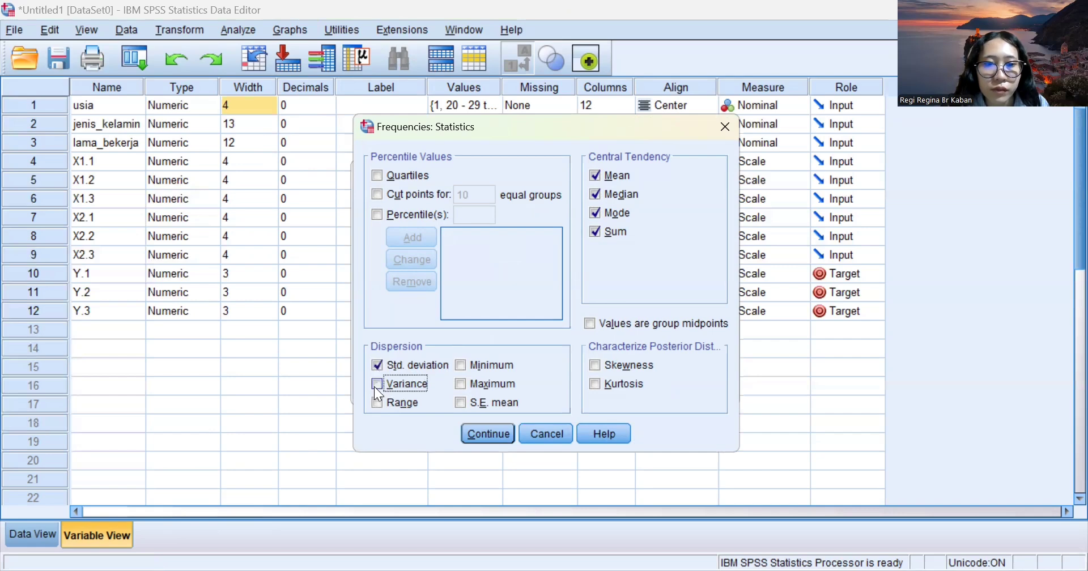
click(374, 403)
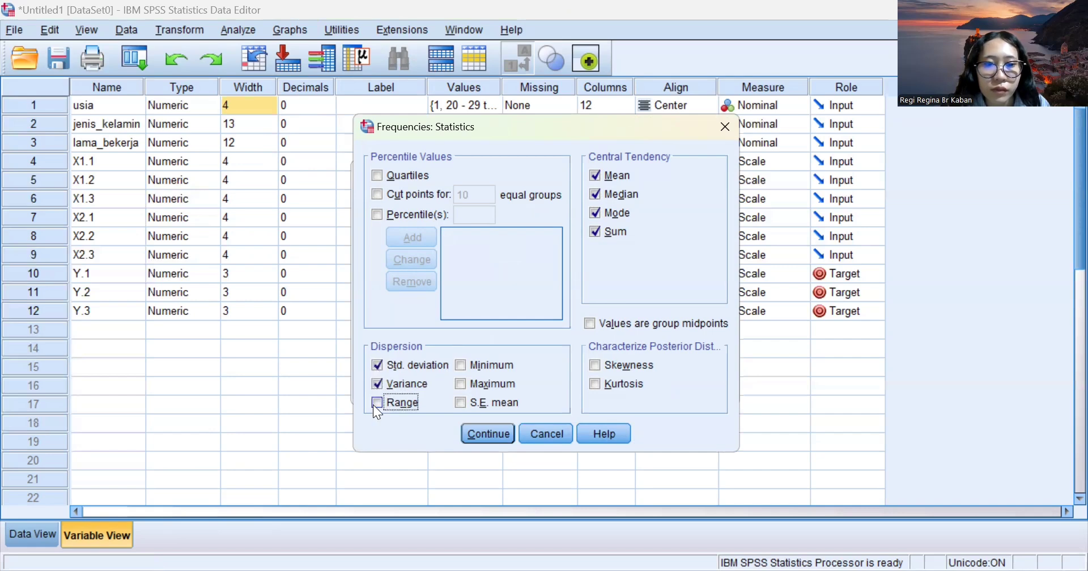
click(462, 362)
click(460, 385)
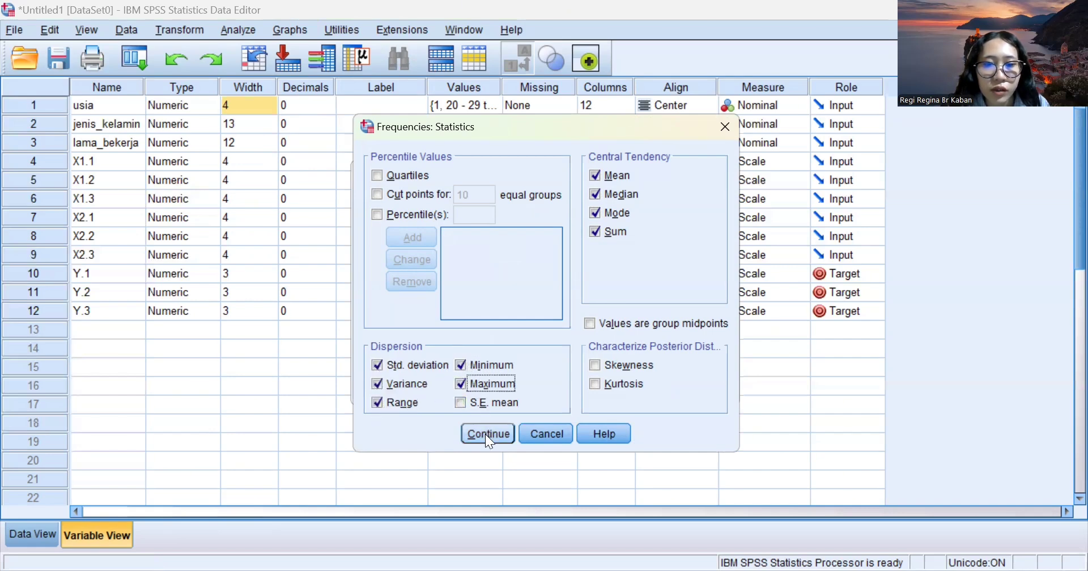
click(485, 434)
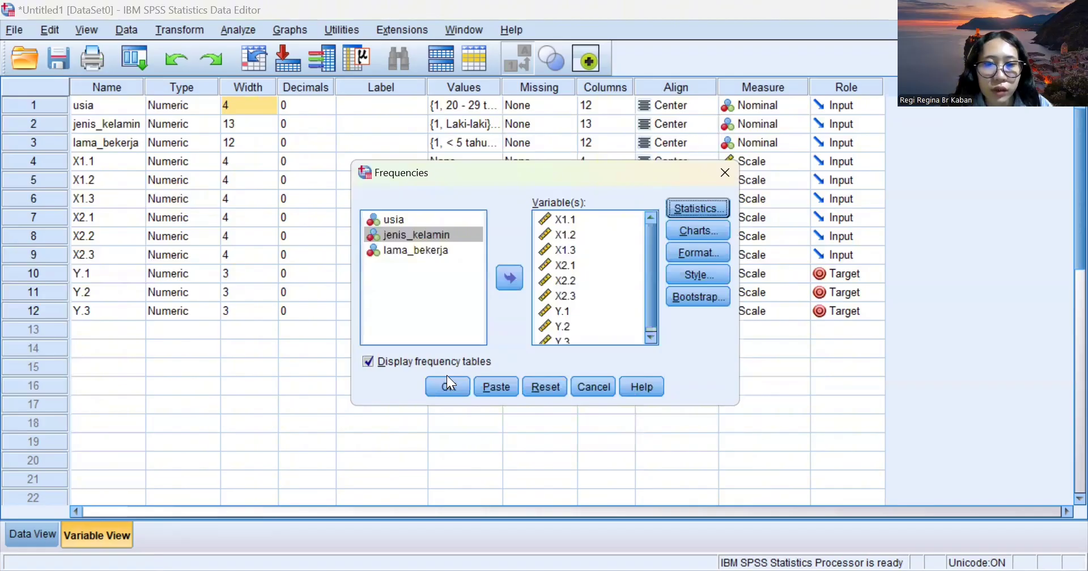
click(446, 388)
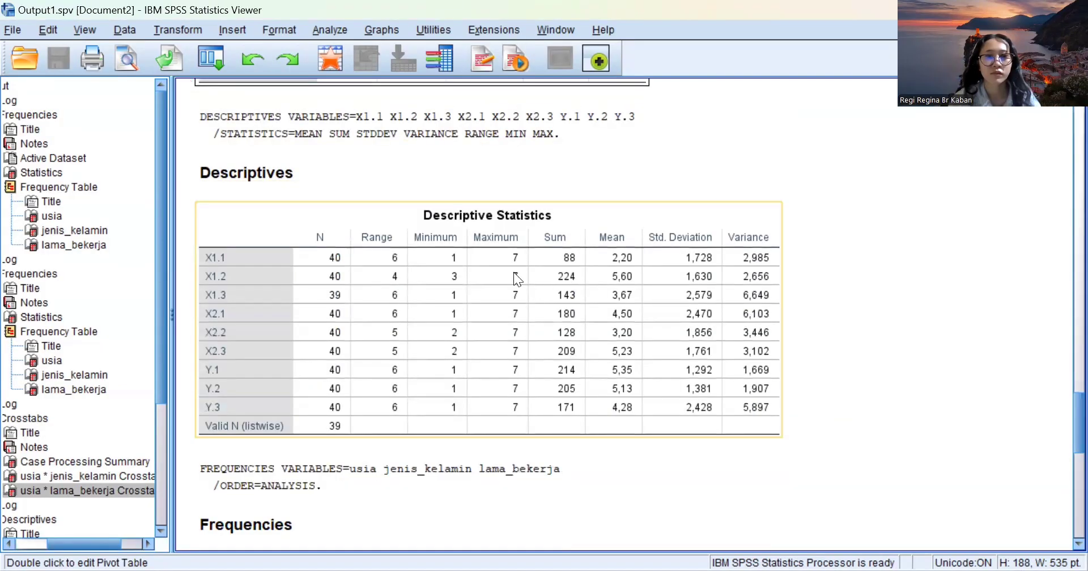
Copy the Frequencies Statistics table from SPSS into the Word report below the Descriptive Statistics table and shift it left to fit the page.
right_click(493, 286)
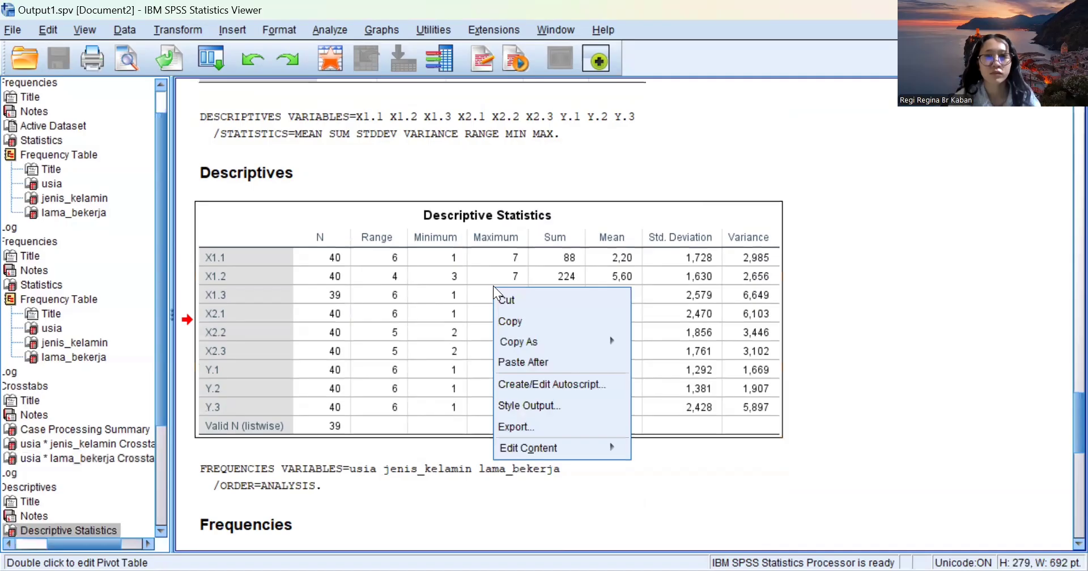
click(514, 319)
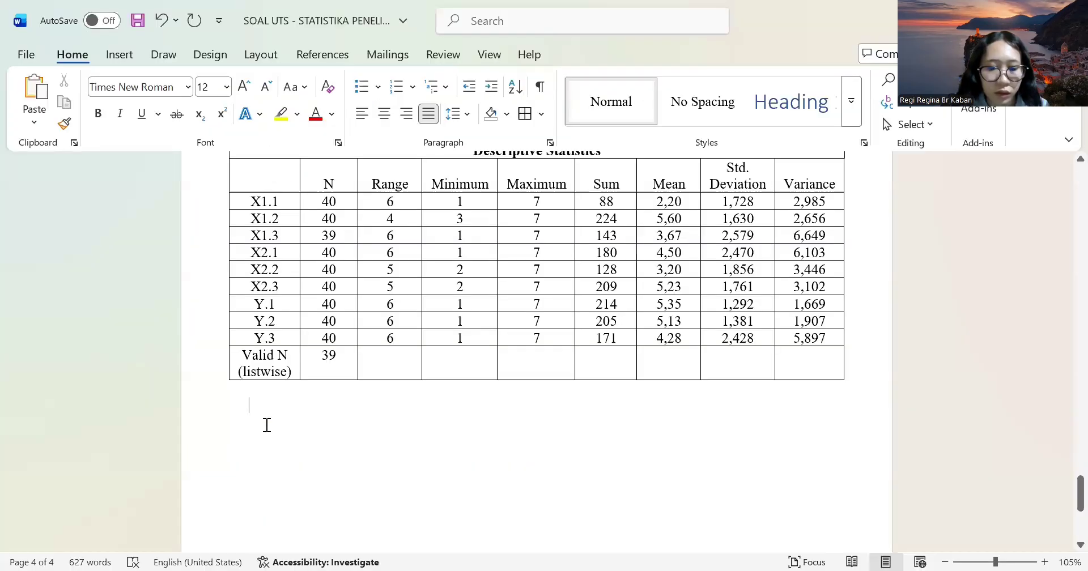
key(ctrl+v)
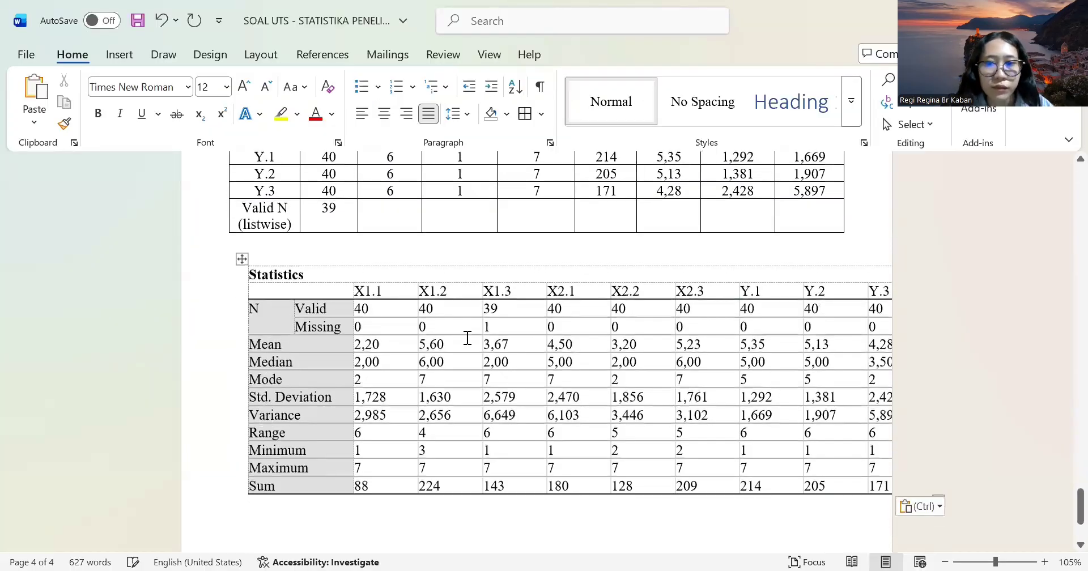
drag(241, 259, 210, 254)
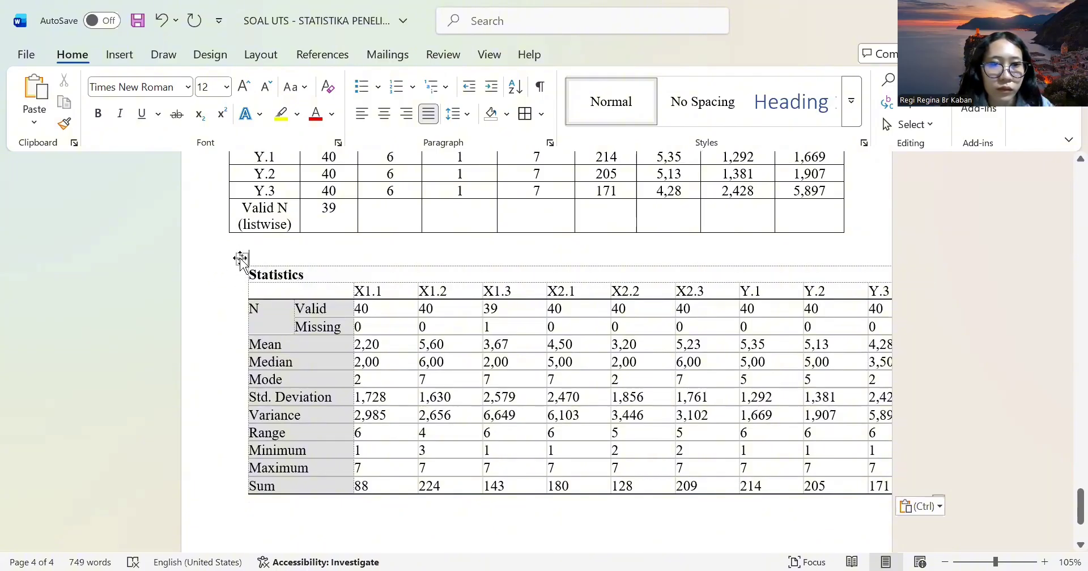
drag(242, 259, 221, 267)
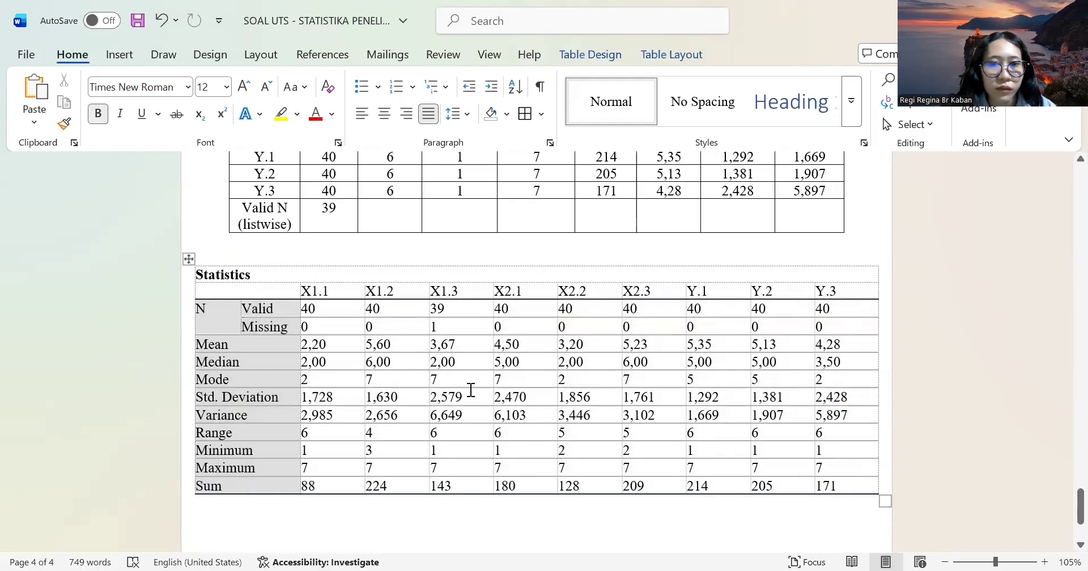
Insert a table with 11 columns and 13 rows below the pasted Statistics table.
scroll(436, 361, down, 3)
scroll(436, 362, up, 2)
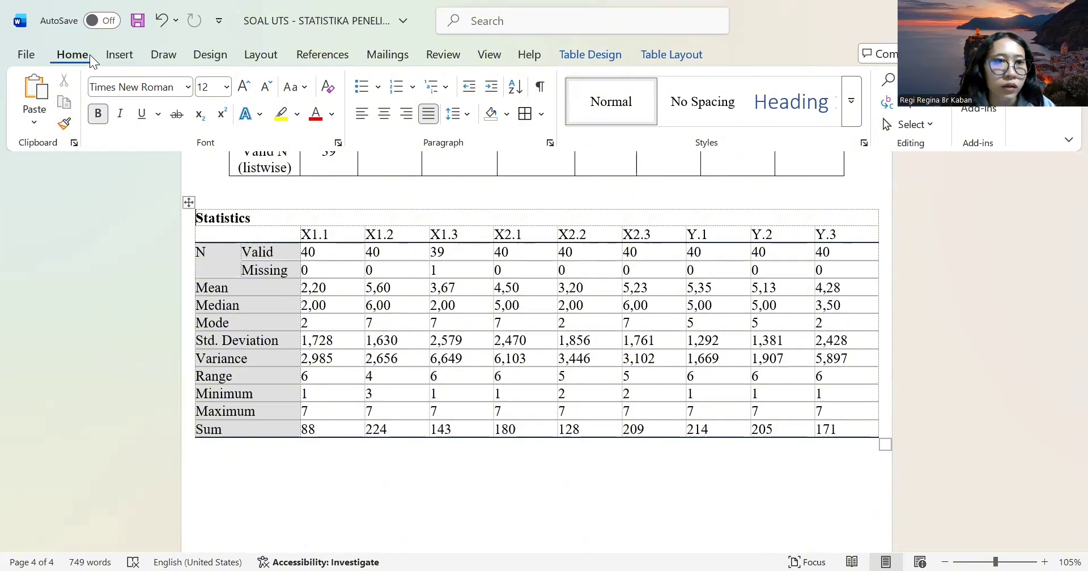
click(205, 471)
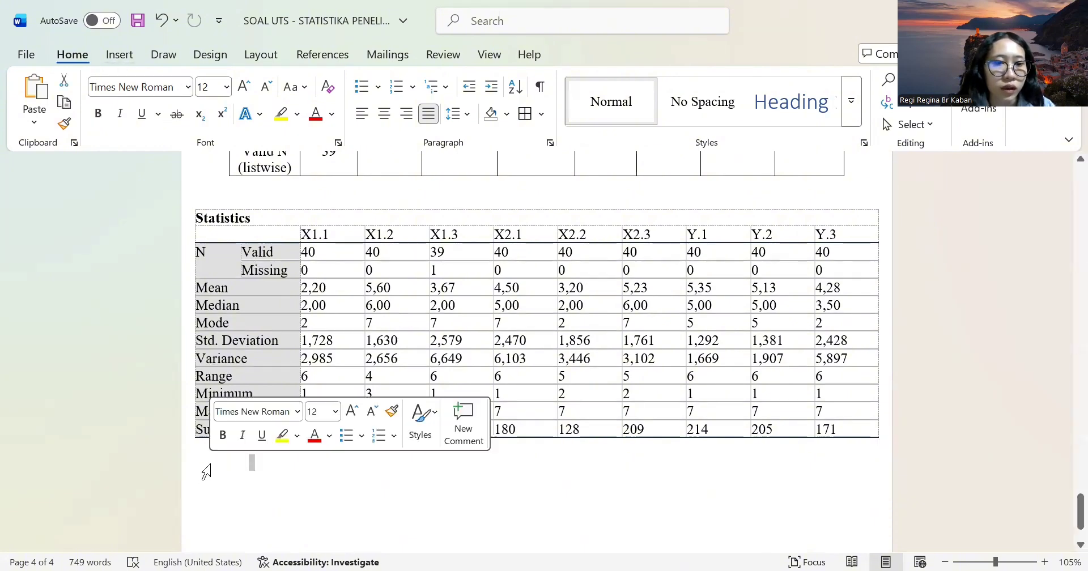
click(130, 57)
click(136, 101)
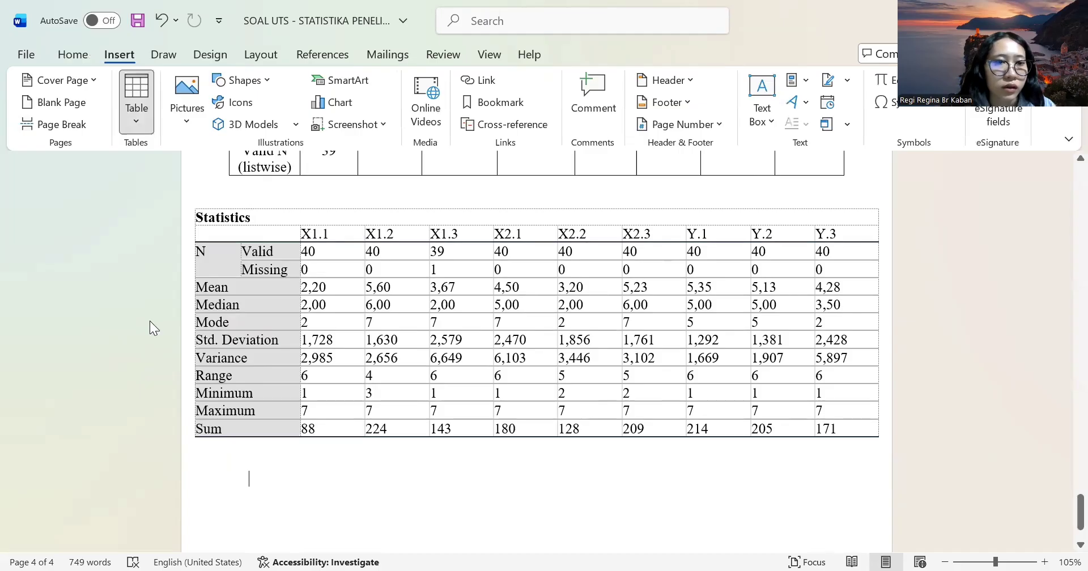
click(151, 321)
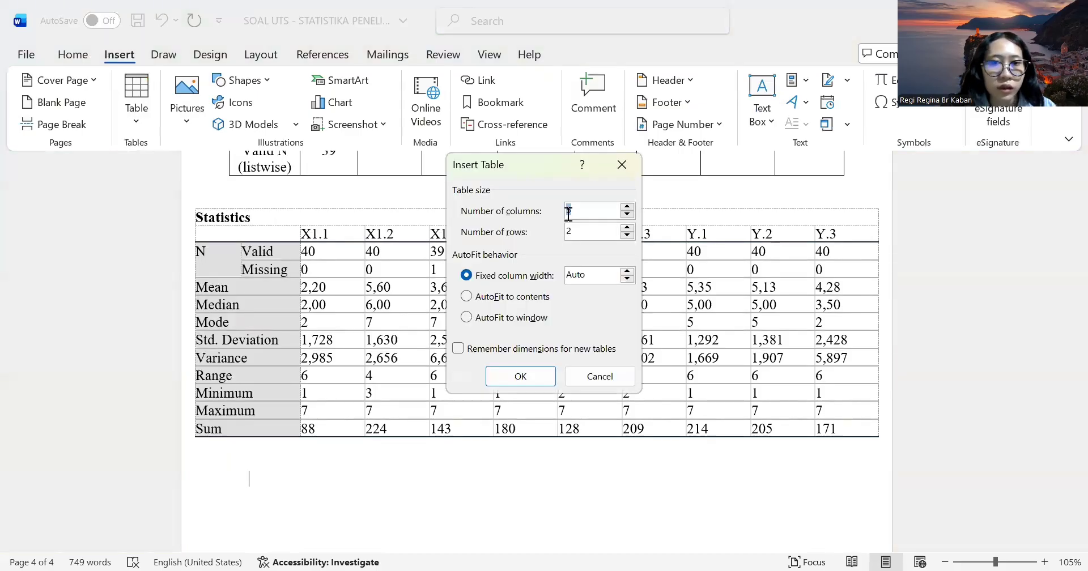
text(11)
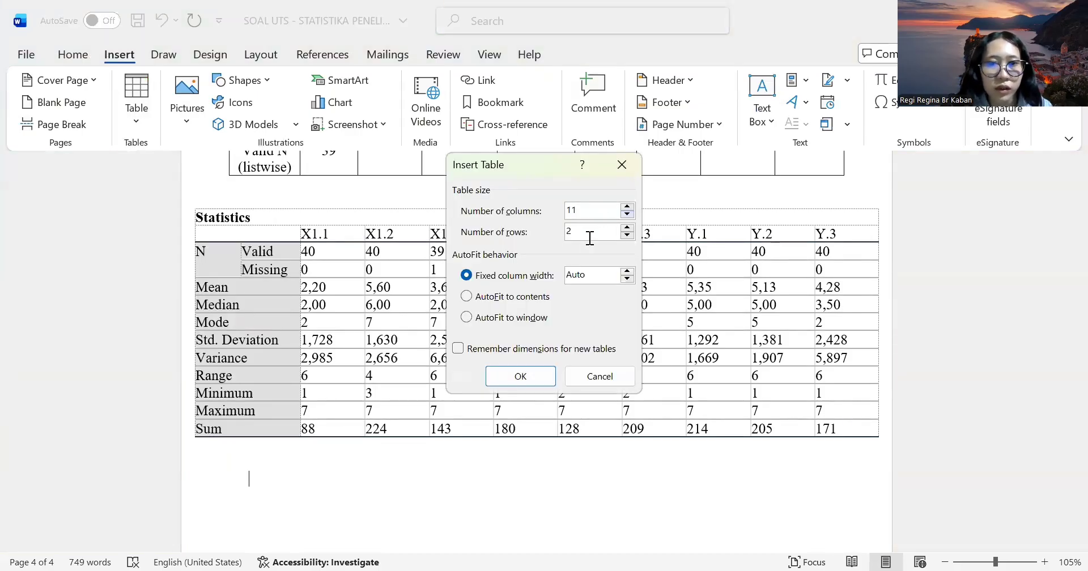
key(BackSpace)
text(13)
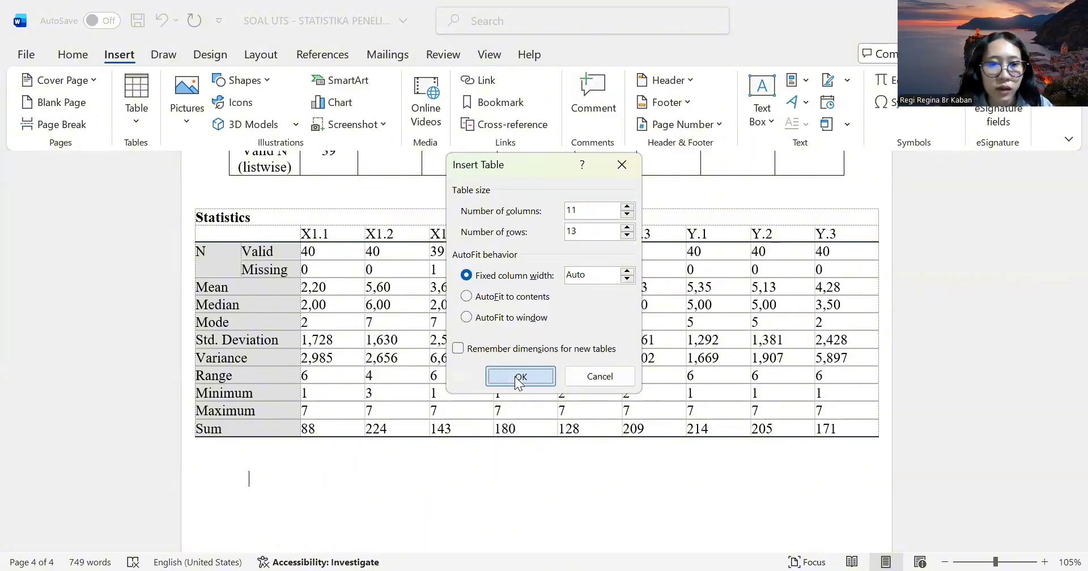
click(515, 376)
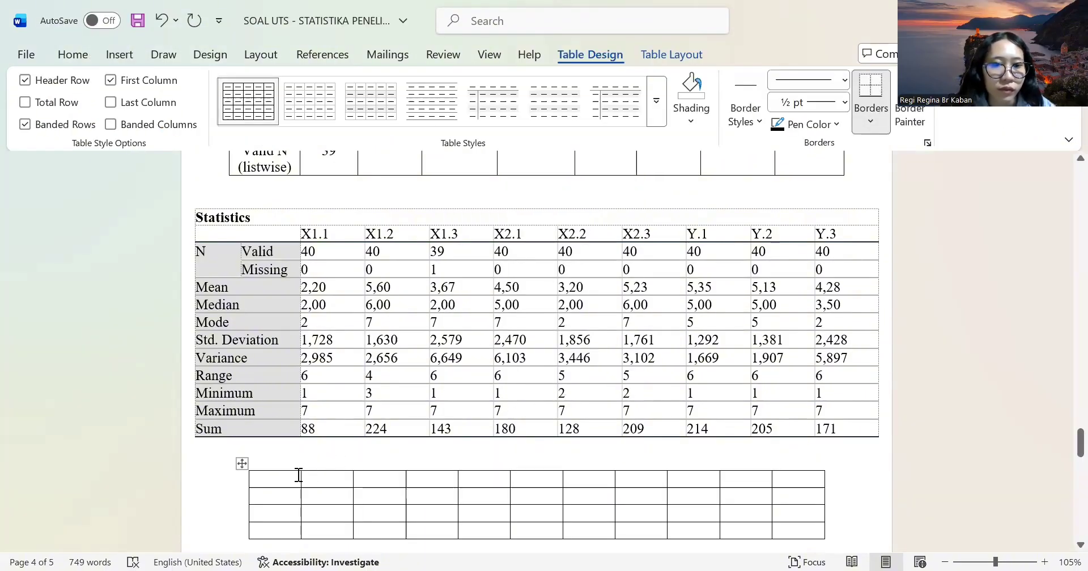
Merge the first row of the new table into one cell and enter the title Statistics.
drag(299, 476, 781, 480)
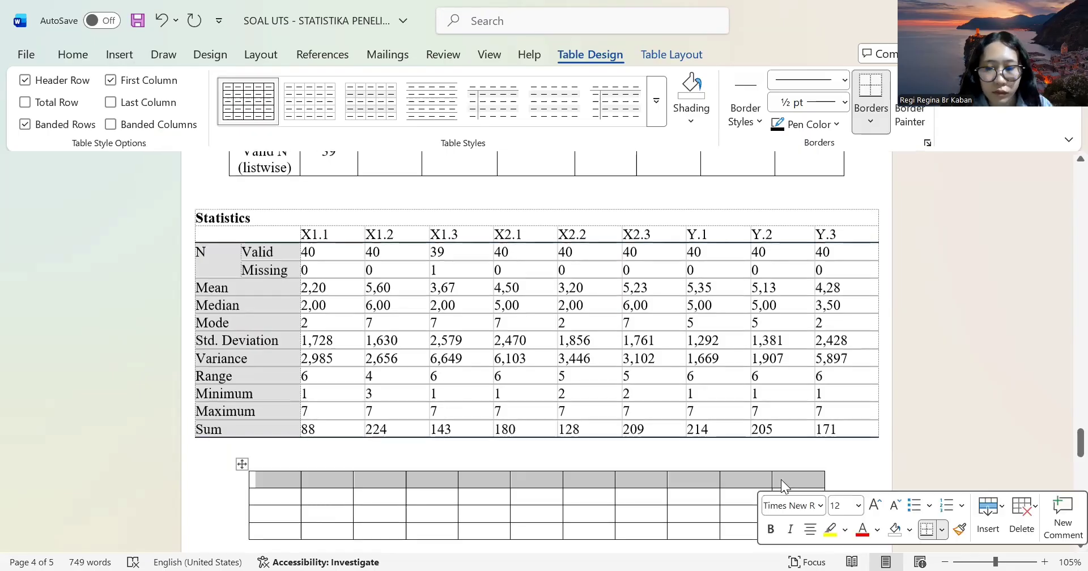
right_click(781, 479)
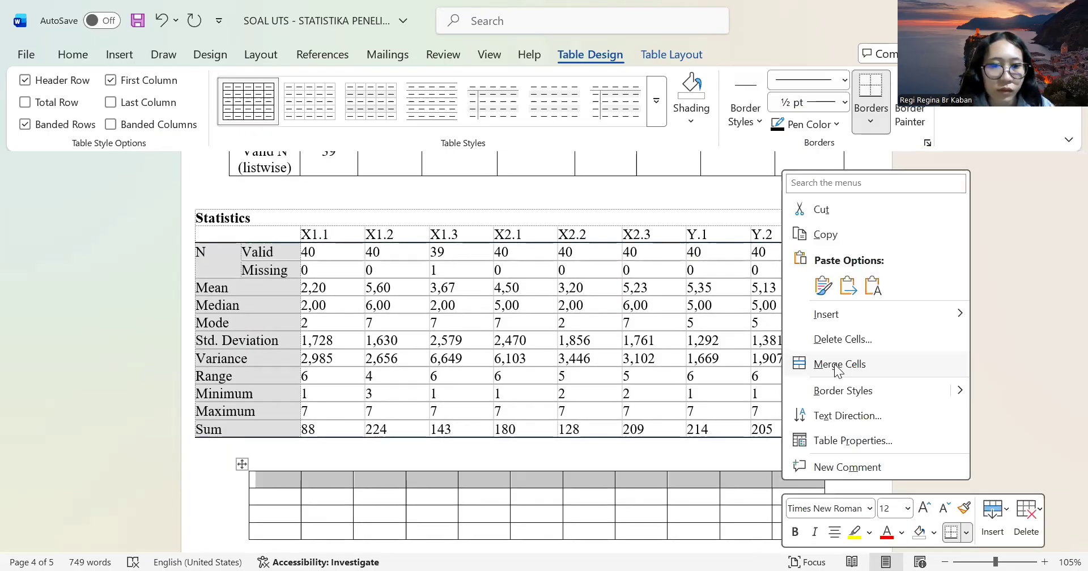
click(838, 368)
text(stat)
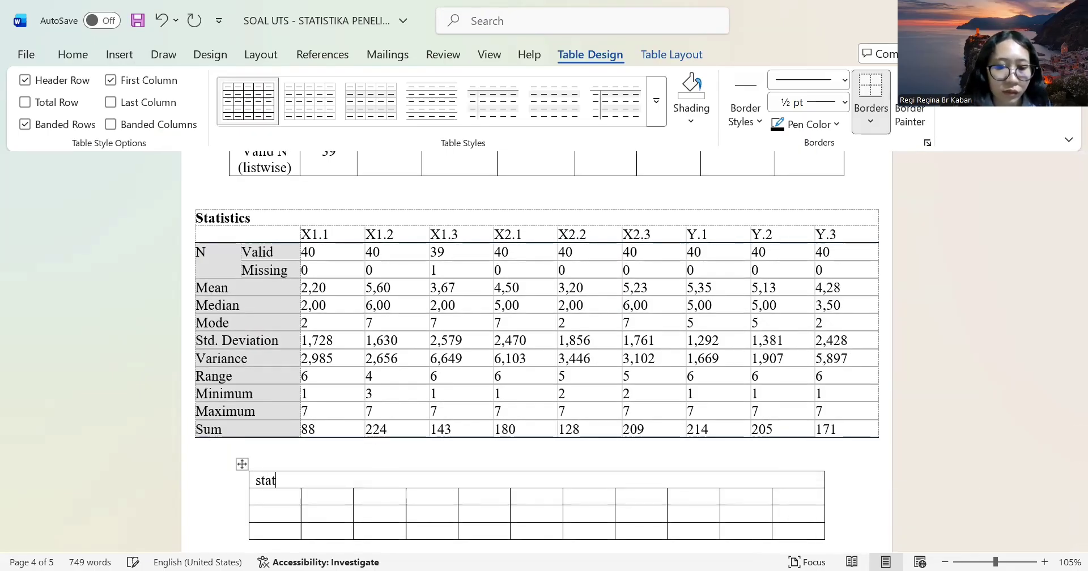
text(ist)
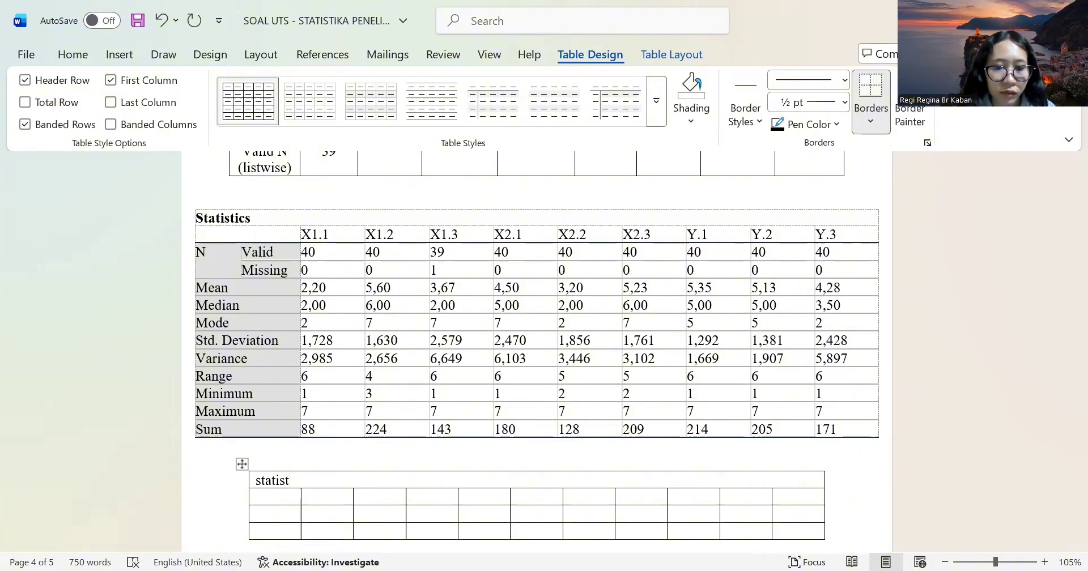
text(ics)
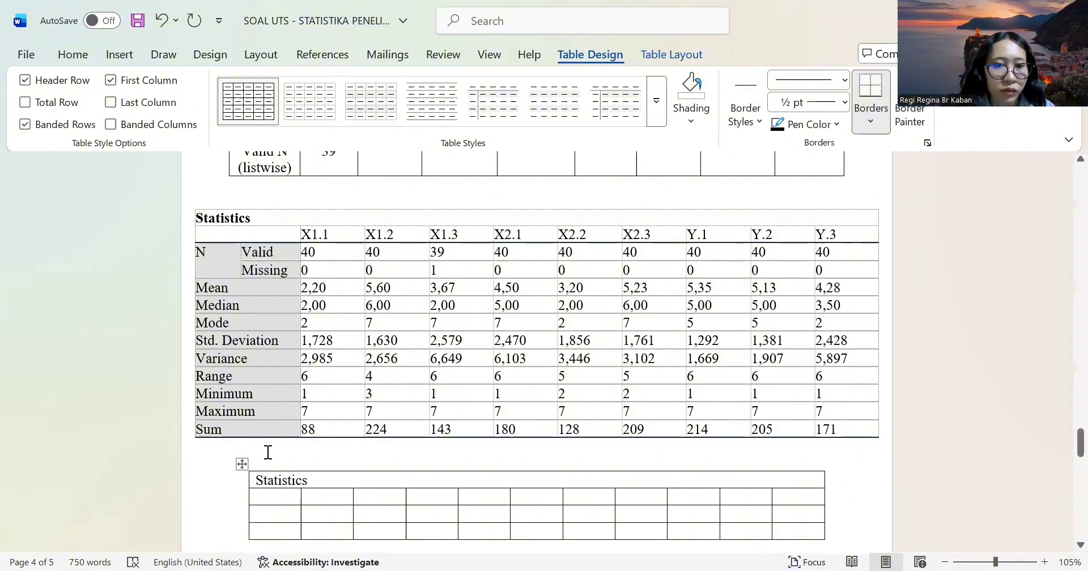
Centre the Statistics title in the new table and make it bold.
triple_click(275, 482)
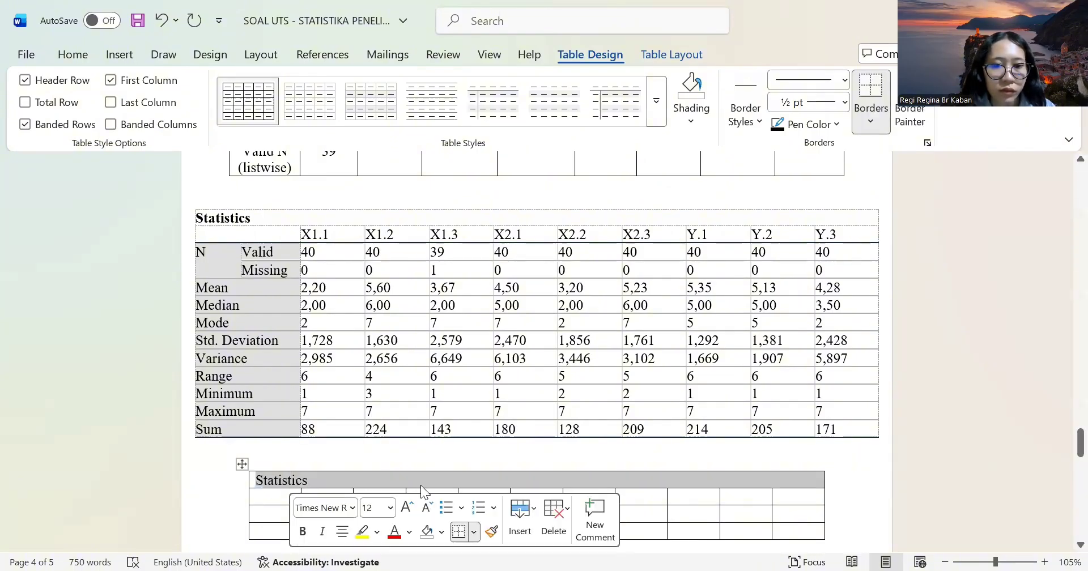
click(342, 533)
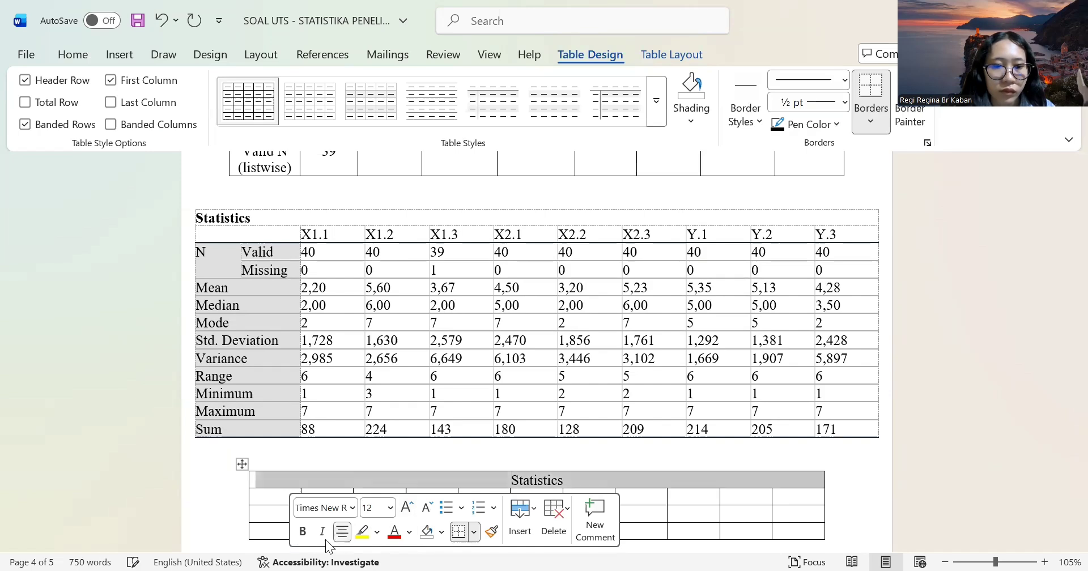
click(302, 531)
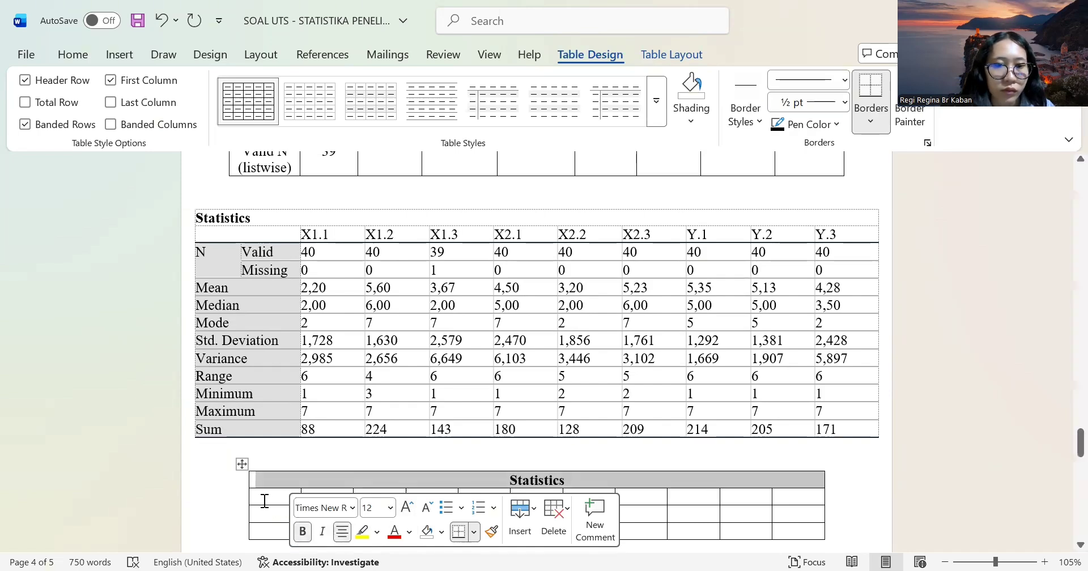
Merge the first-column cells of the new table's second and third rows and enter N.
drag(257, 495, 293, 517)
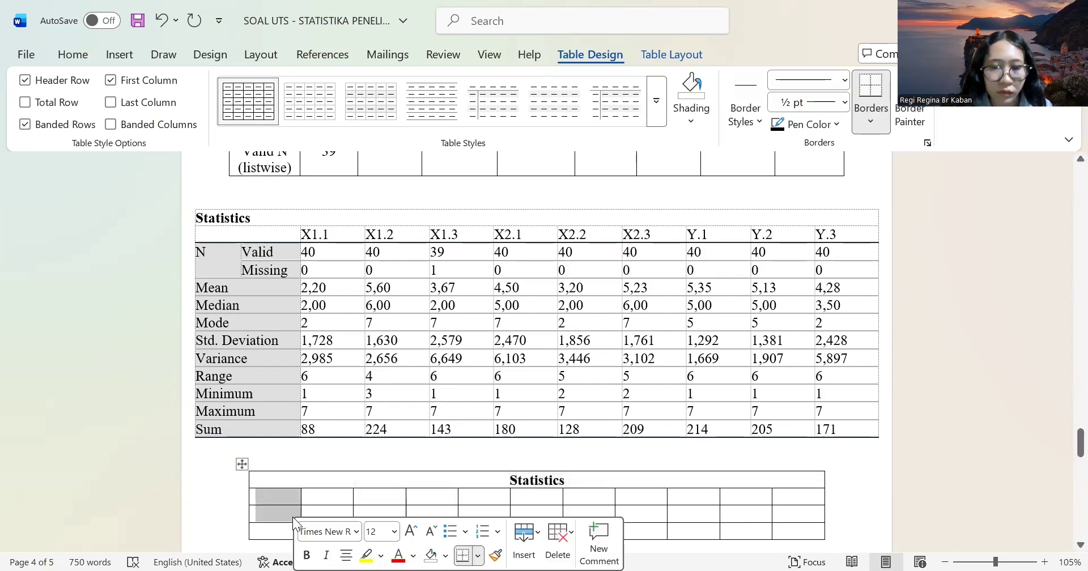
right_click(293, 517)
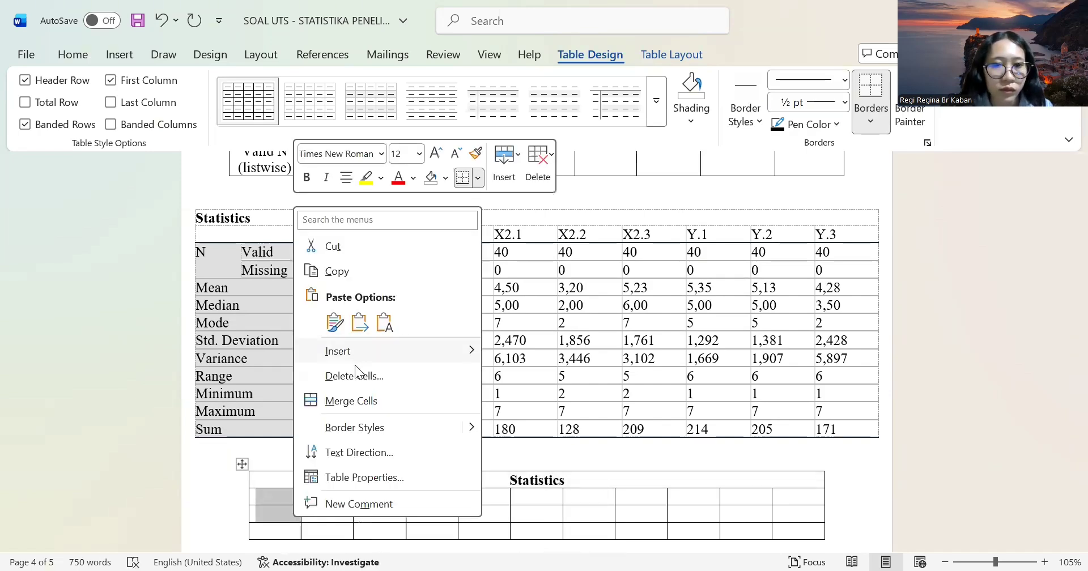
click(354, 400)
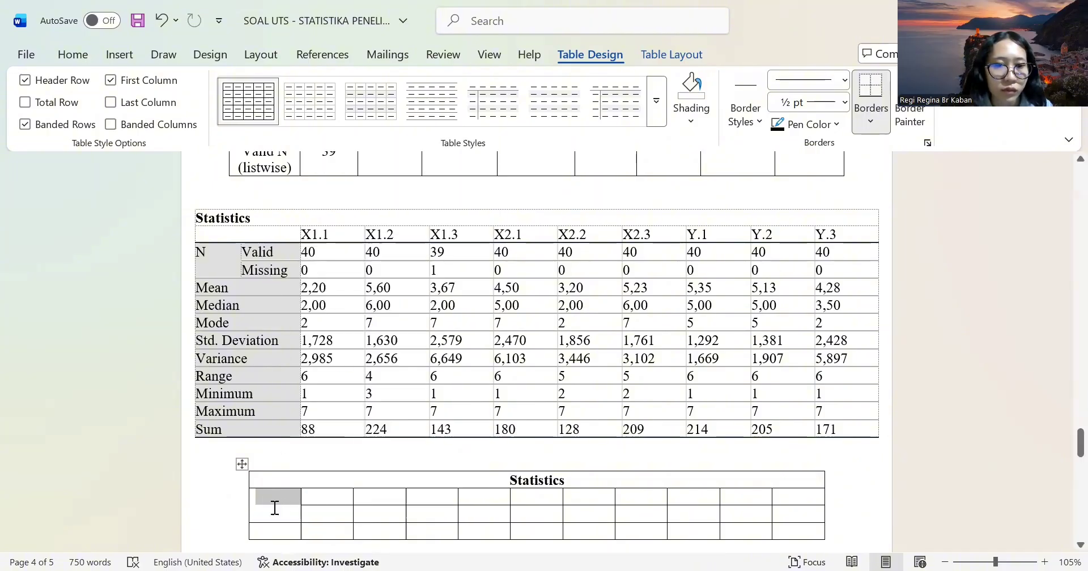
click(274, 509)
text(N)
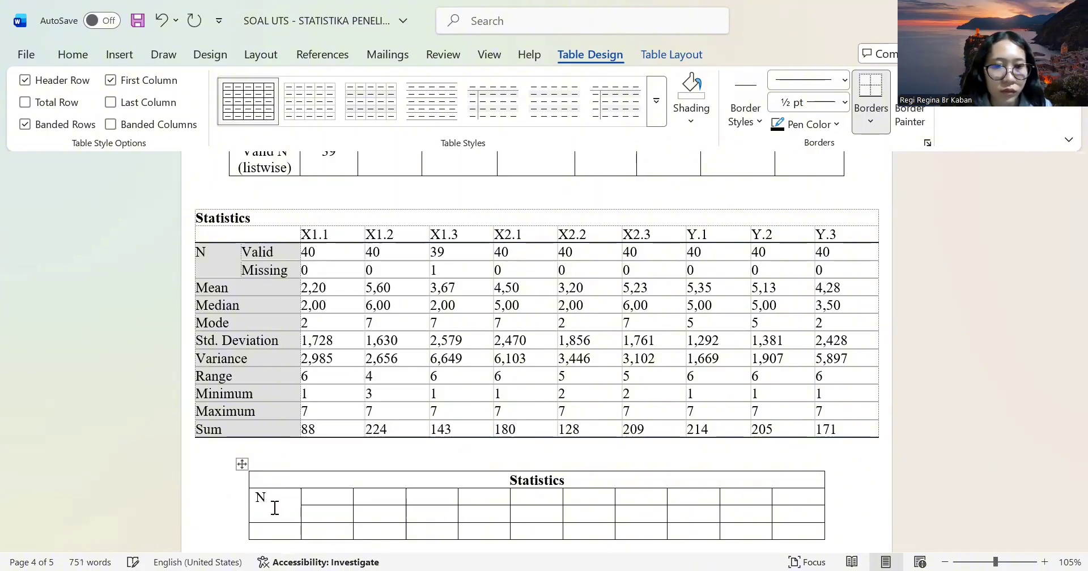
Try copying the Valid and Missing labels from the pasted table into the cells beside N, and undo the paste.
drag(249, 250, 279, 272)
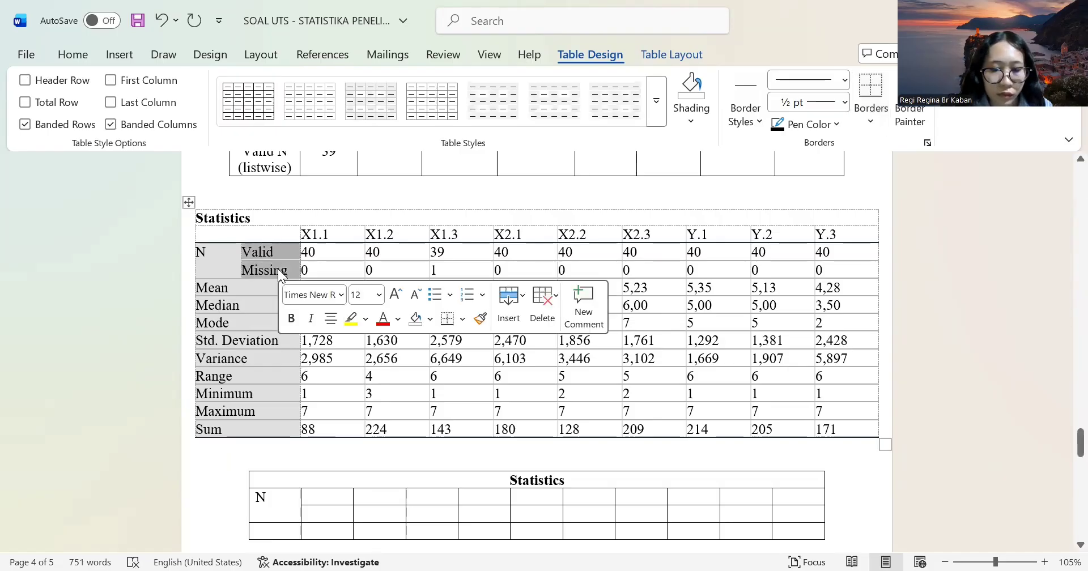
click(323, 498)
key(ctrl+v)
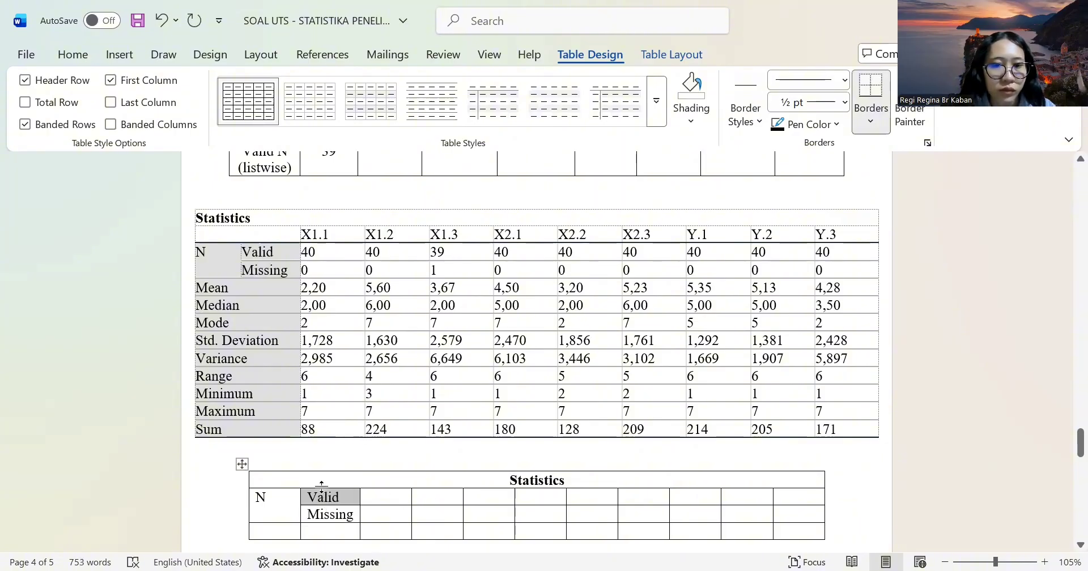
click(160, 21)
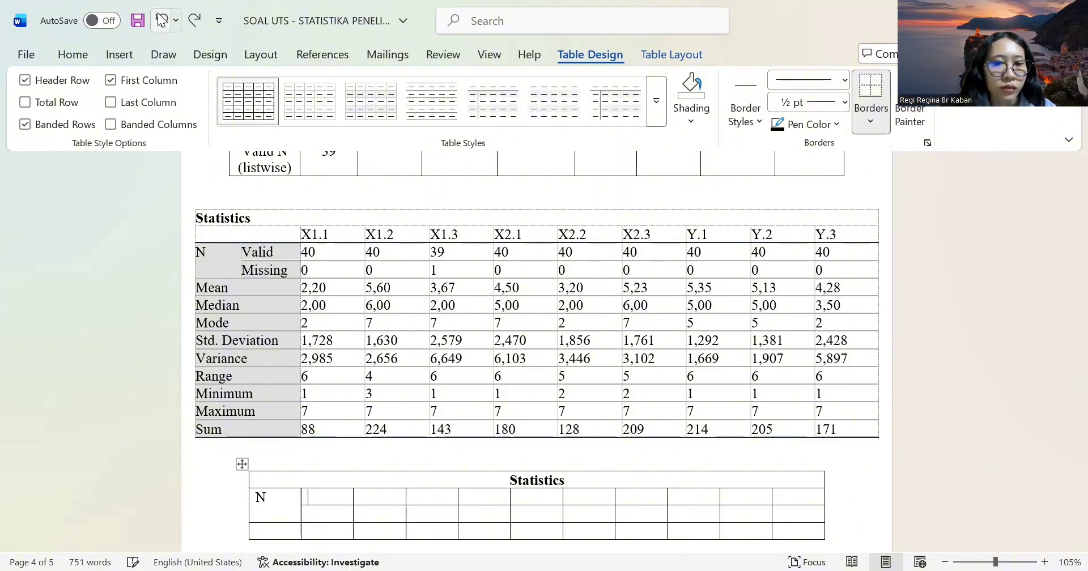
Undo the N entry and its cell merge, and copy the X1.1 to Y.3 headings into the new table's second row from its third column.
click(161, 21)
click(161, 21)
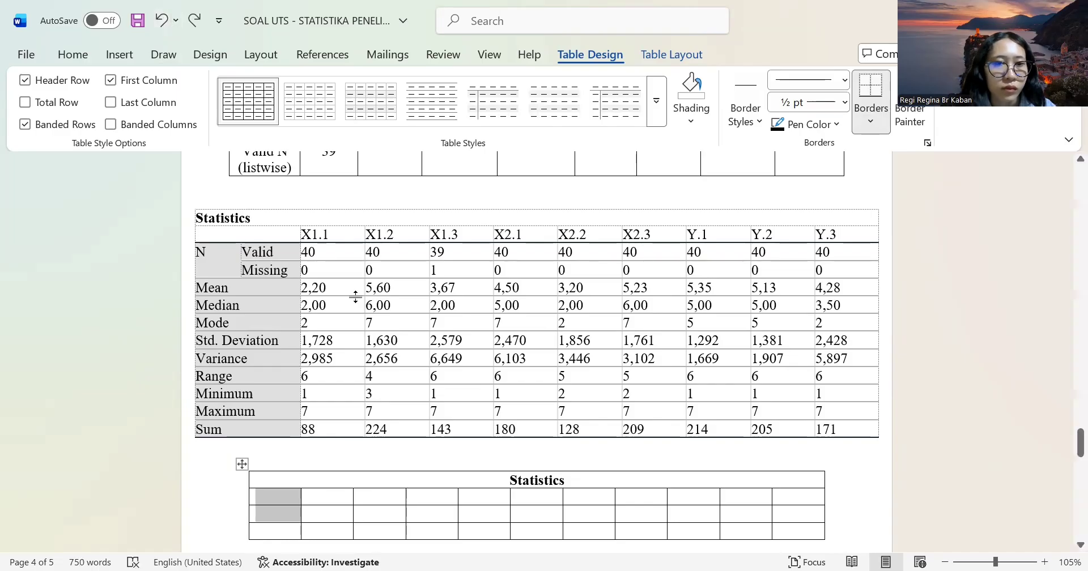
scroll(357, 291, down, 3)
scroll(314, 345, up, 3)
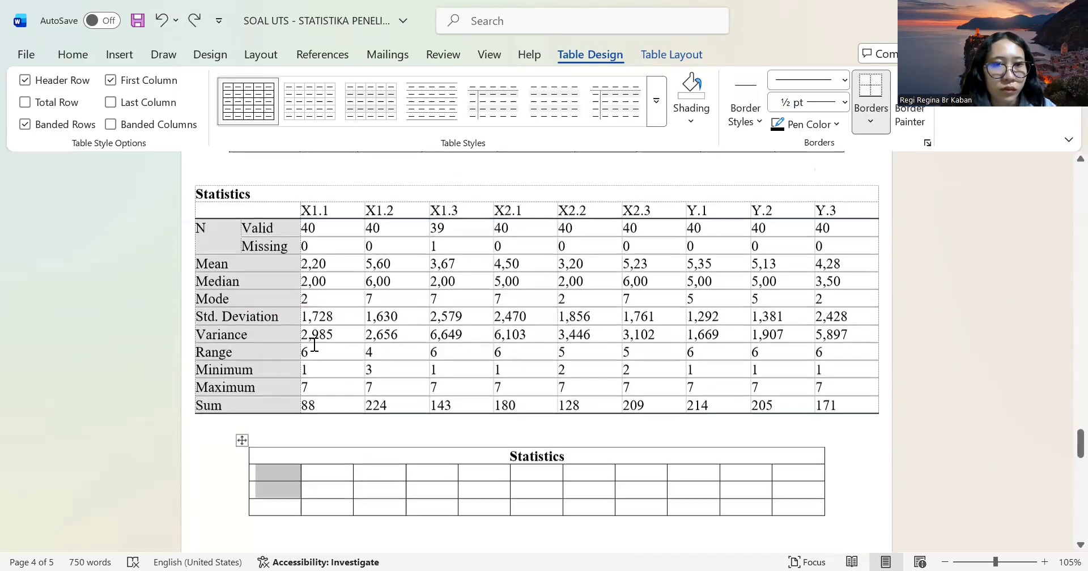
drag(303, 224, 856, 224)
key(ctrl+c)
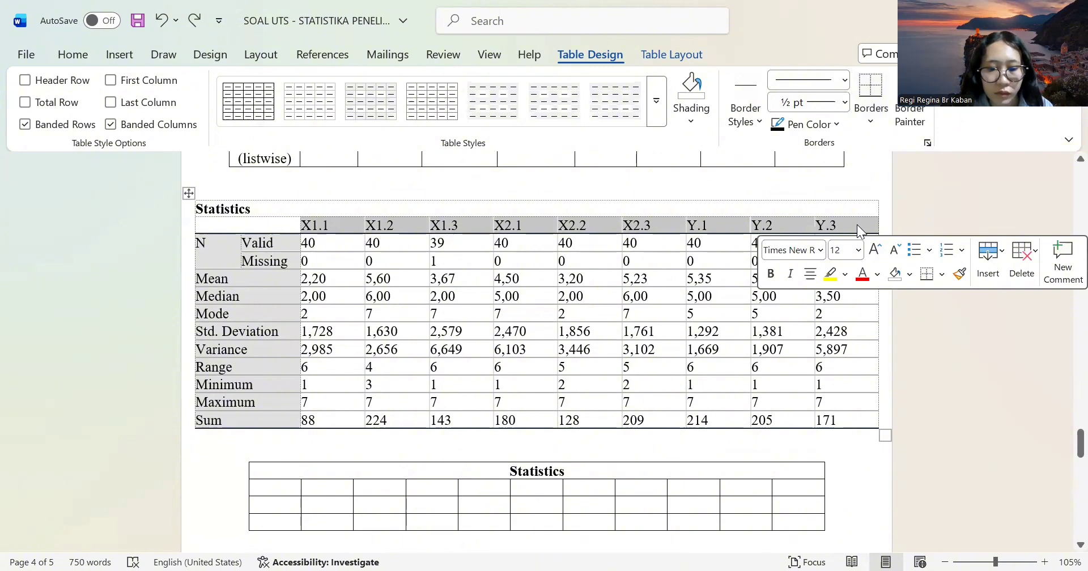
click(381, 486)
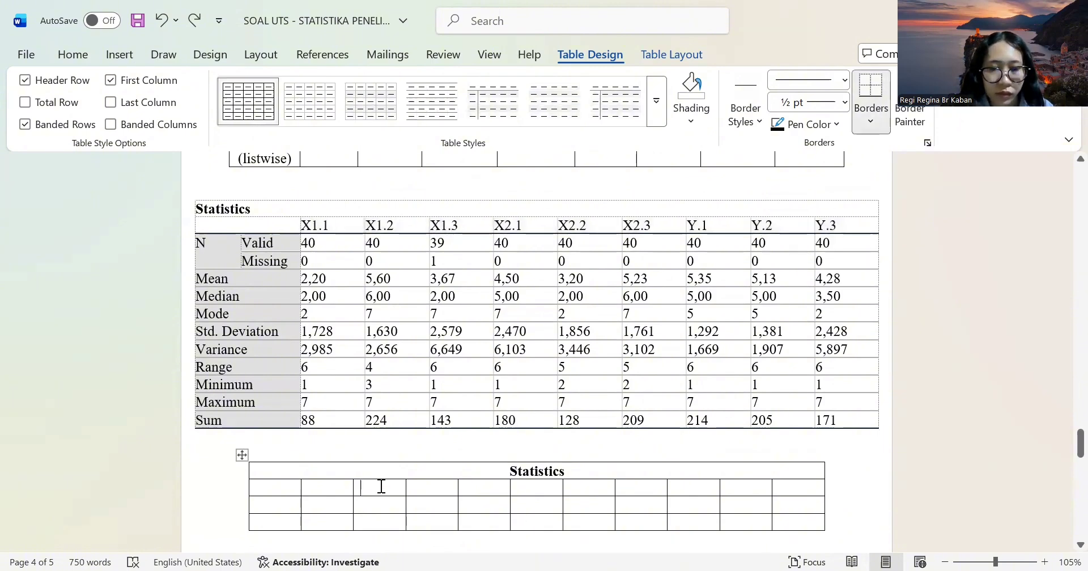
key(ctrl+v)
scroll(413, 428, down, 5)
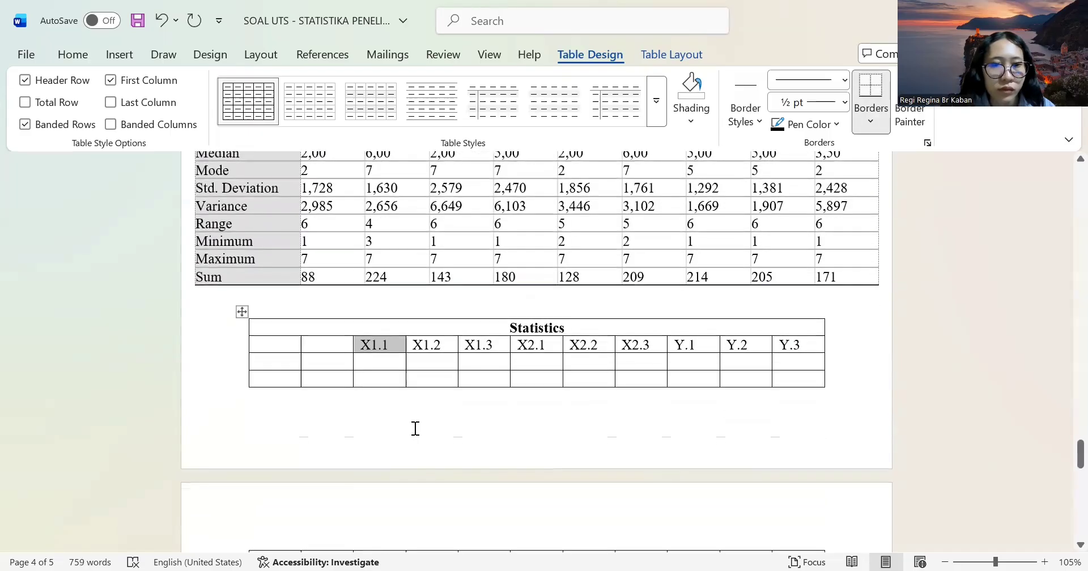
Merge the first-column cells of the new table's third and fourth rows.
drag(274, 357, 285, 374)
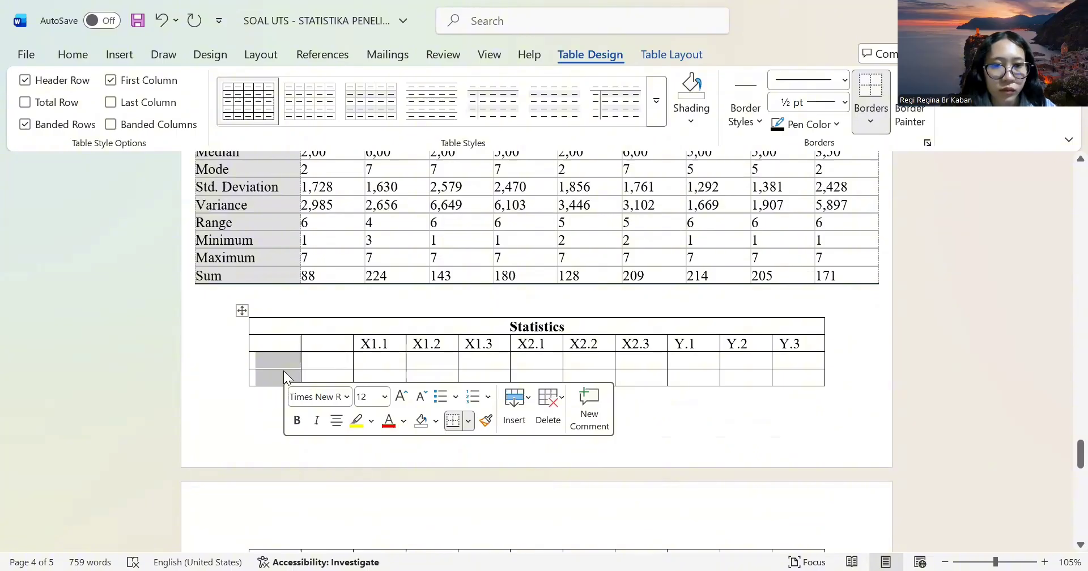
right_click(283, 371)
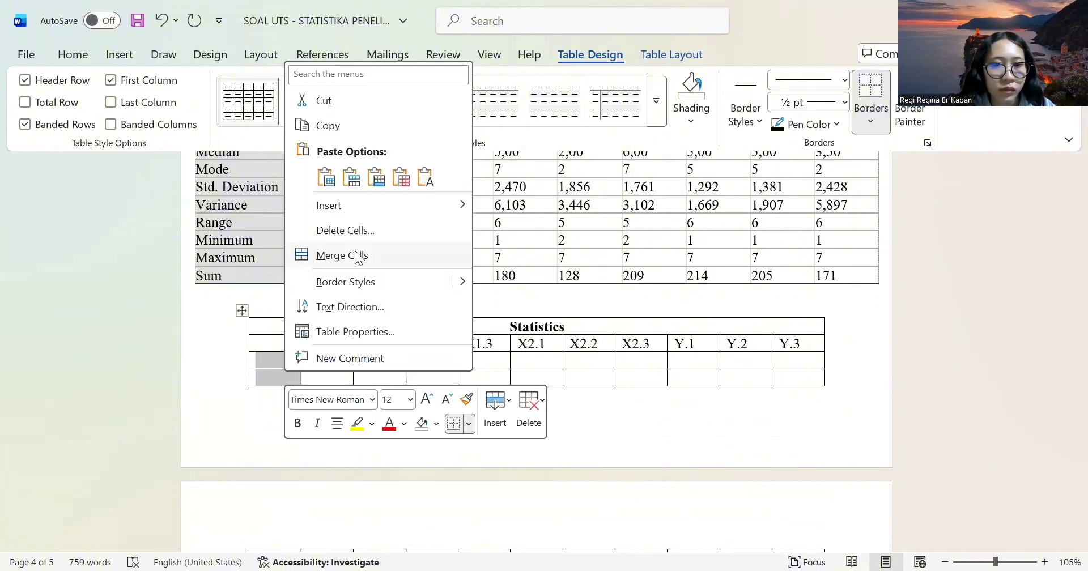
click(358, 257)
Insert blank lines above the pasted Statistics table until it and the new table move onto the next page.
scroll(369, 277, up, 5)
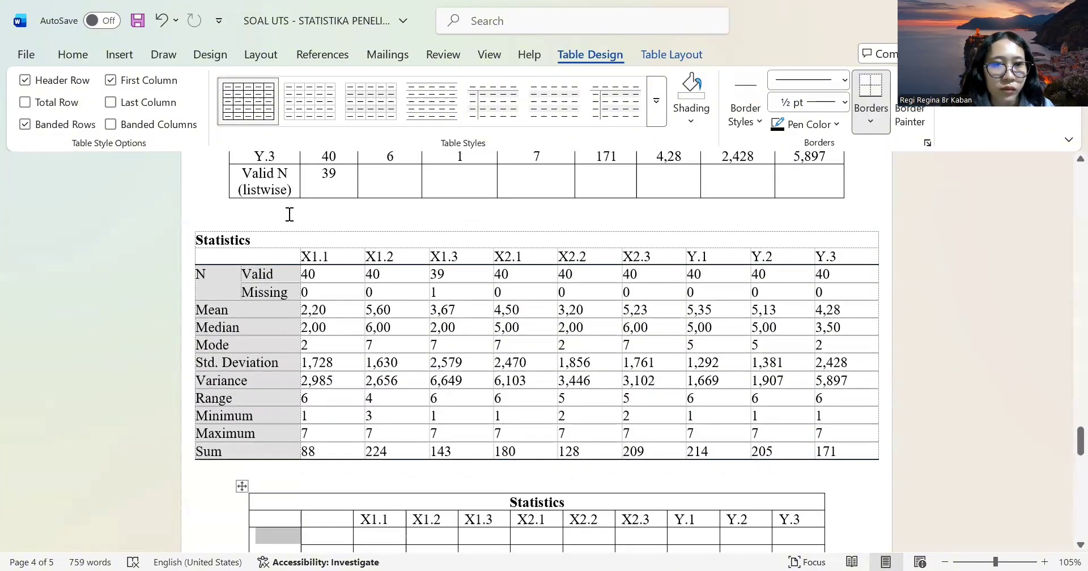
click(290, 214)
key(Return)
key(Return)
key(Return)
key(Return)
key(Return)
key(Return)
key(Return)
key(Return)
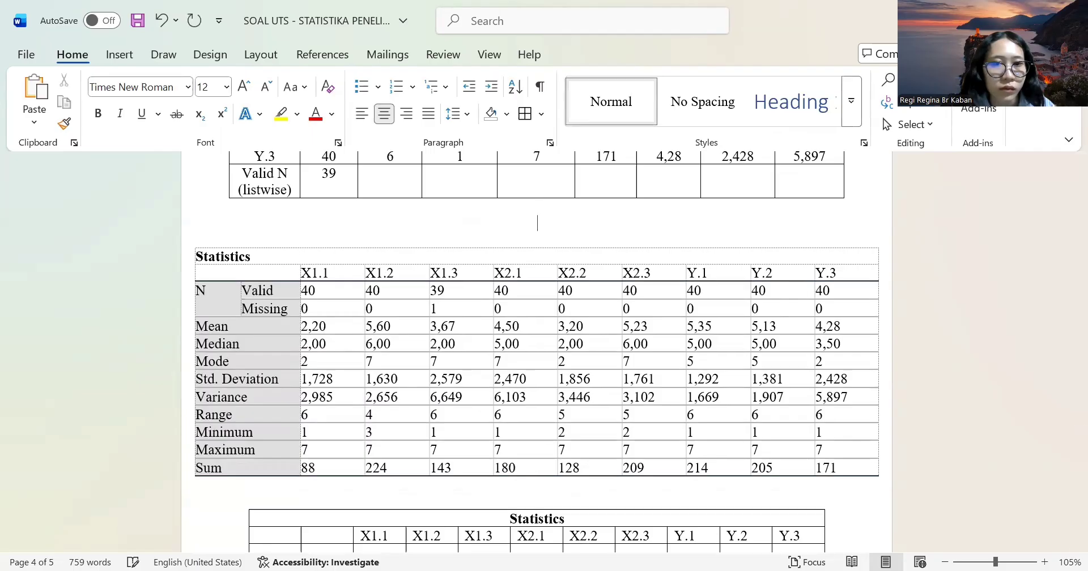
key(Return)
key(Return)
key(Return)
key(Return)
key(Return)
key(Return)
key(Return)
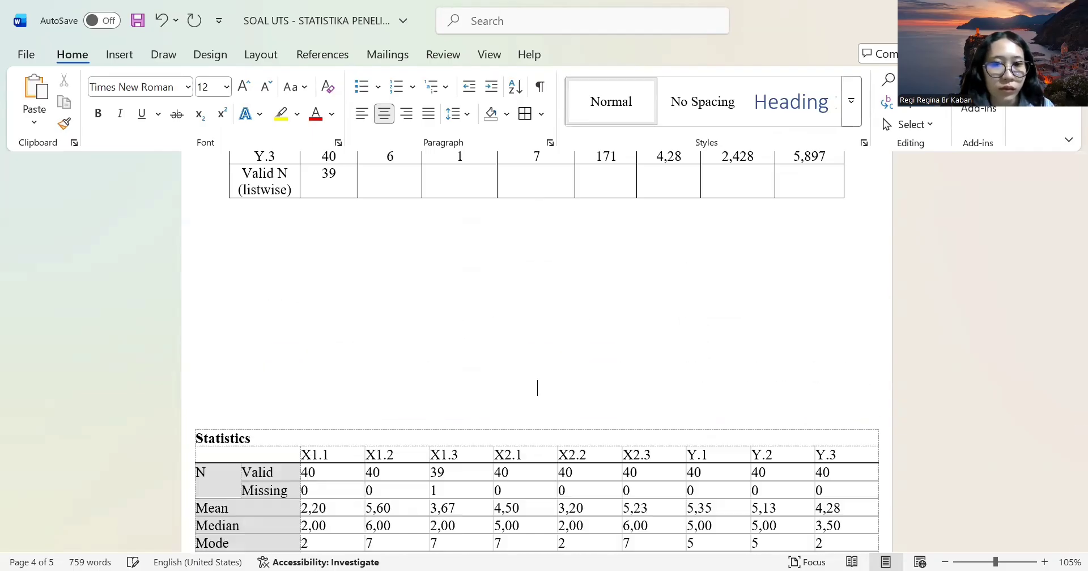
key(Return)
key(Return)
key(Return)
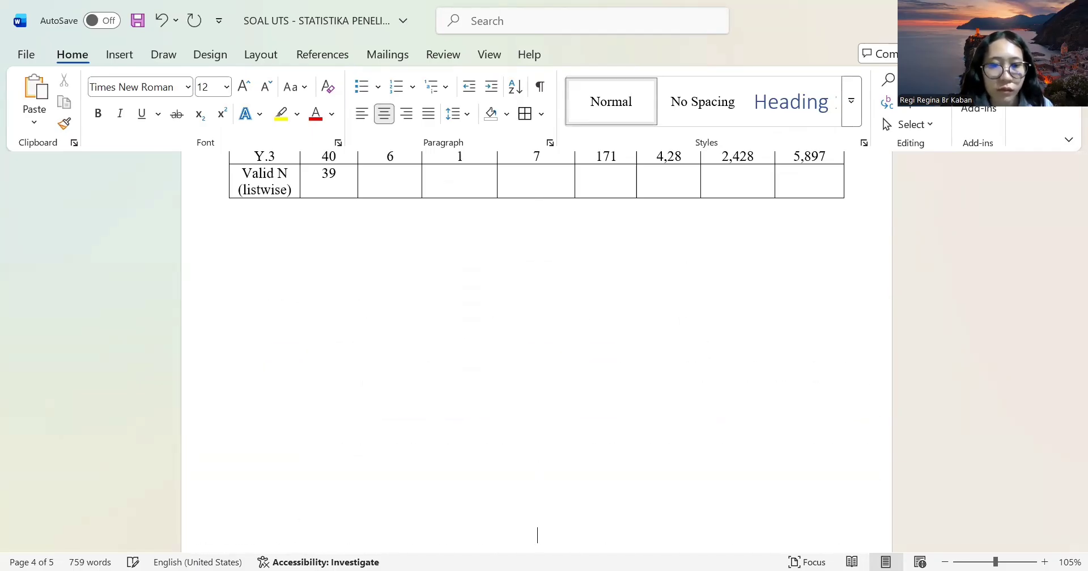
Enter N in the merged first-column cell and copy the Valid and Missing labels from the pasted table into the cells beside it.
scroll(70, 329, down, 6)
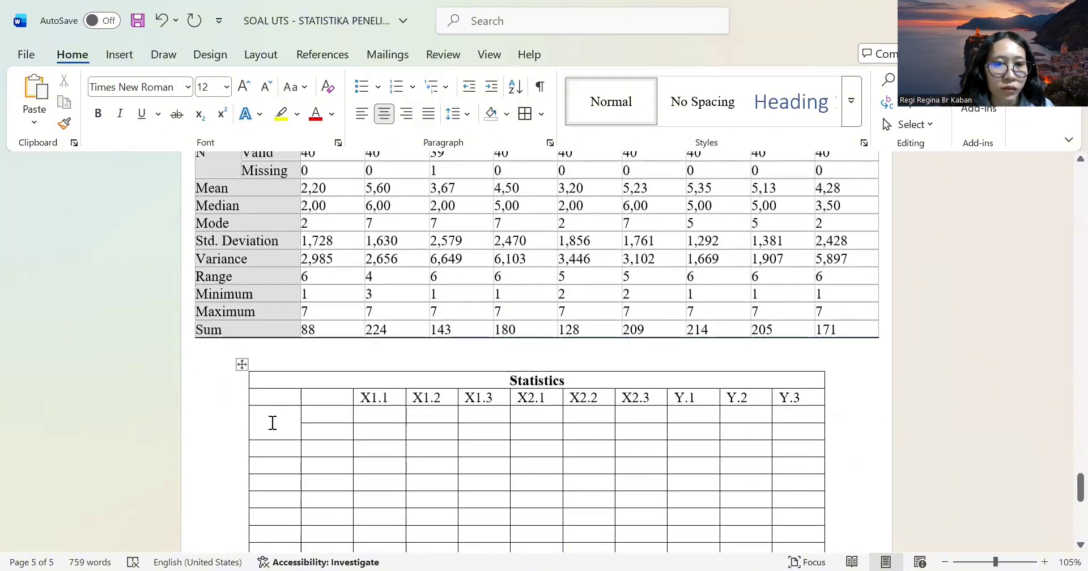
scroll(272, 421, up, 1)
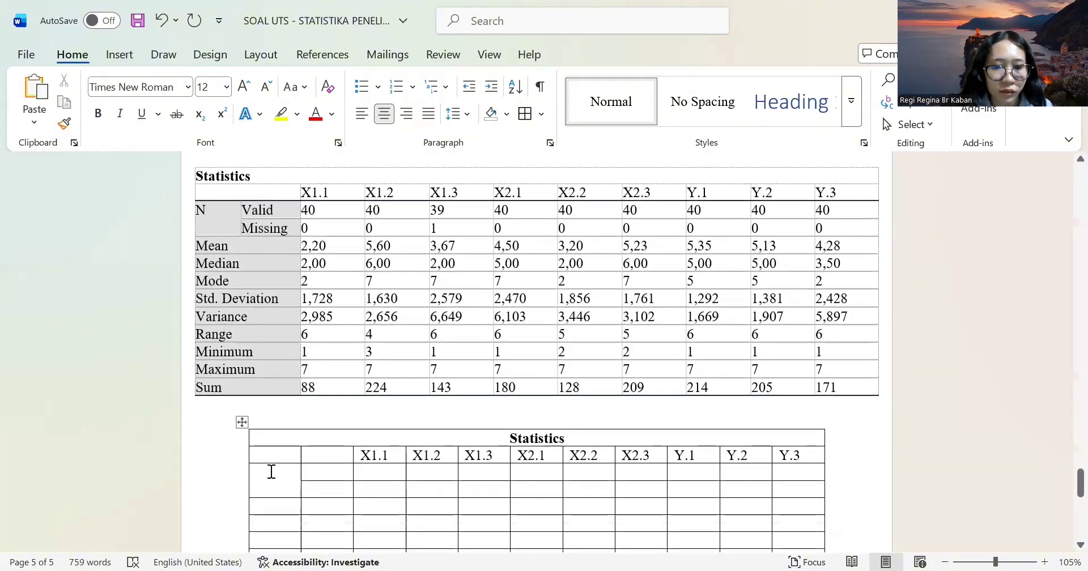
click(271, 471)
text(N)
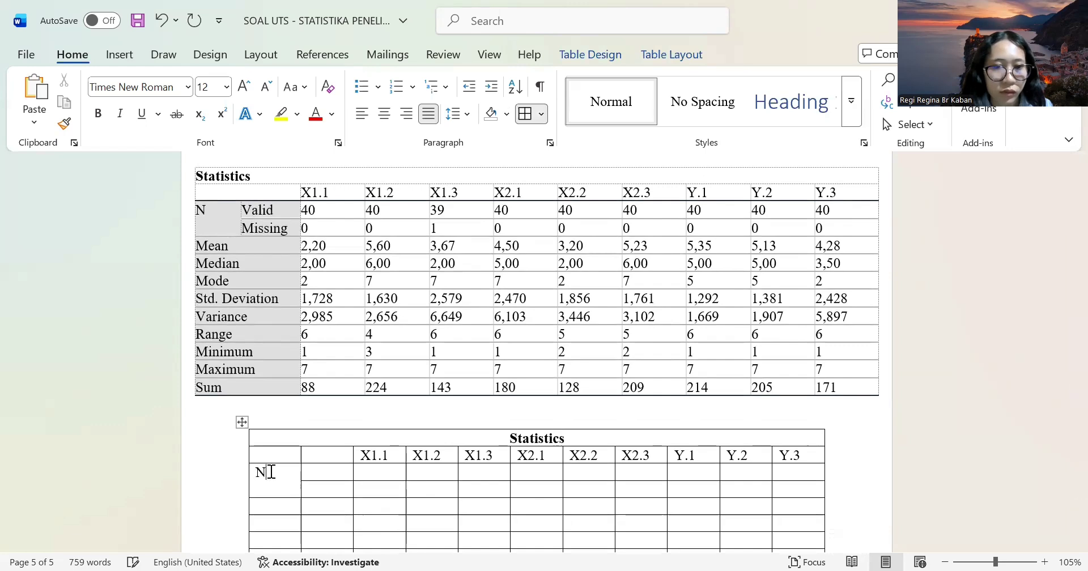
drag(249, 205, 285, 232)
key(ctrl+c)
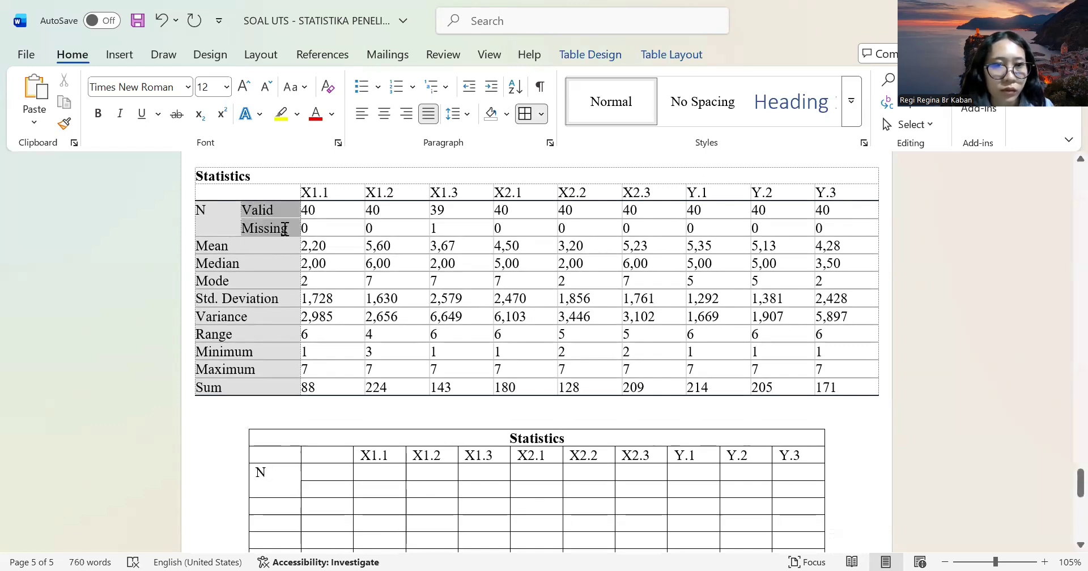
click(314, 476)
key(ctrl+v)
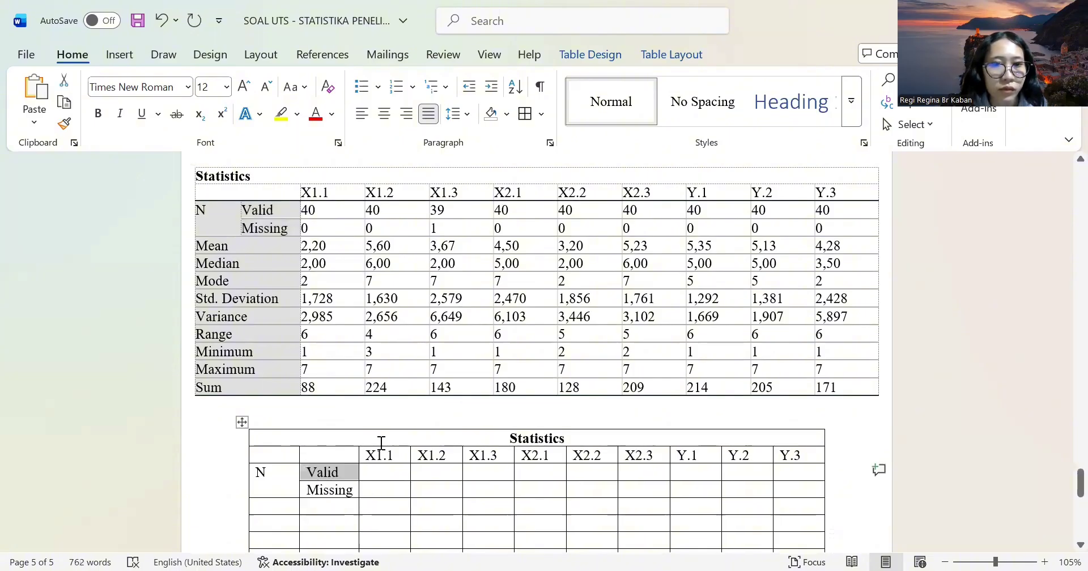
Try merging the first two columns of all rows below Missing into a single cell, and undo the merge.
drag(243, 245, 269, 390)
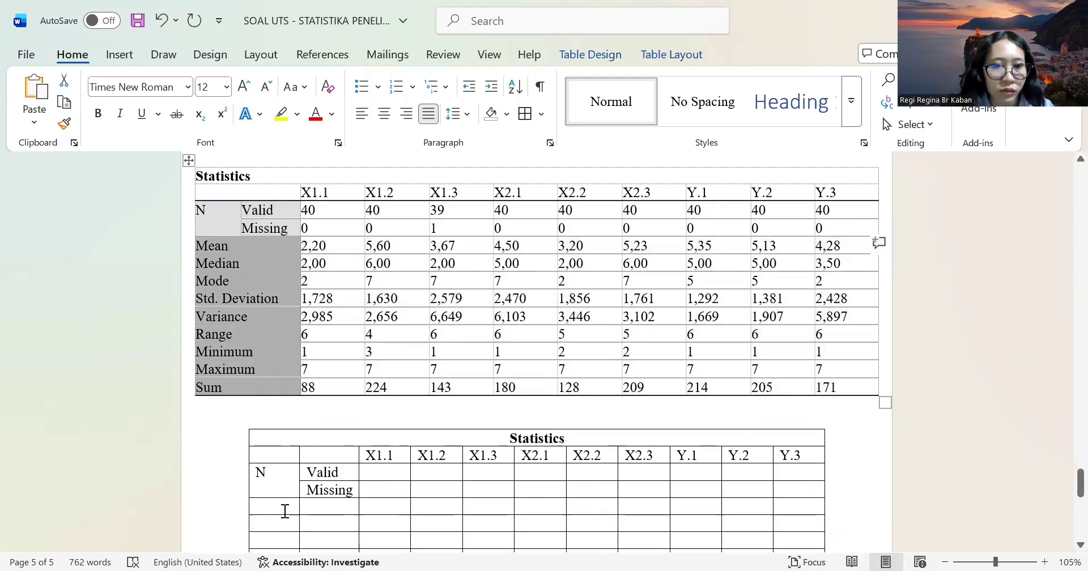
drag(281, 508, 337, 529)
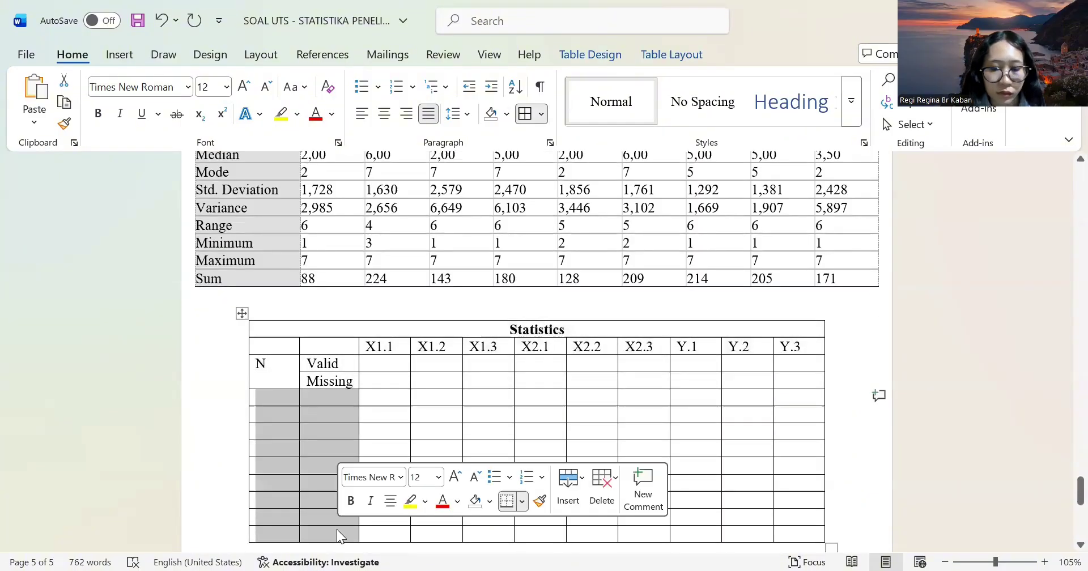
key(shift+F10)
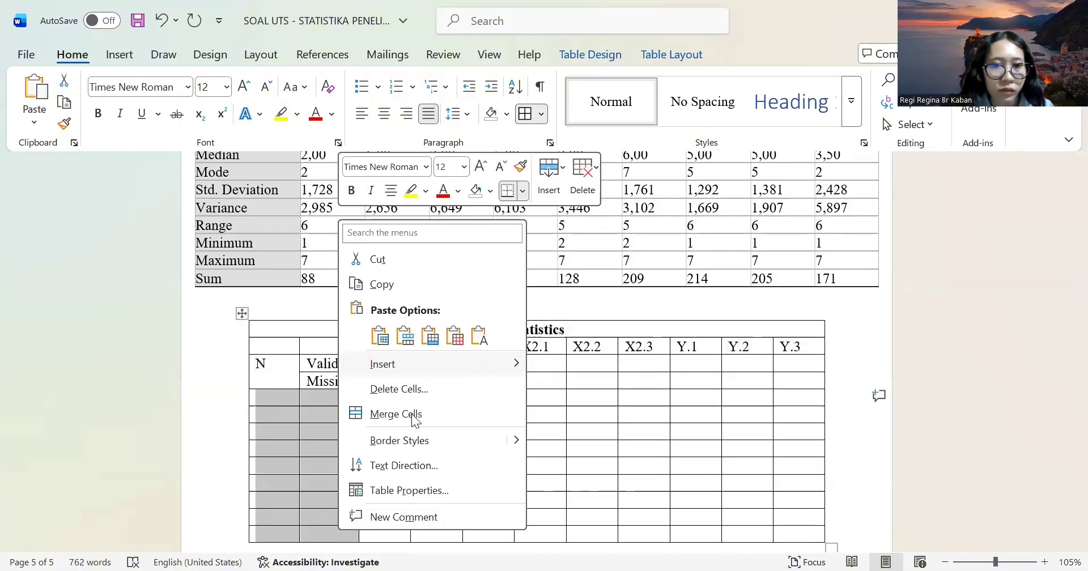
click(414, 420)
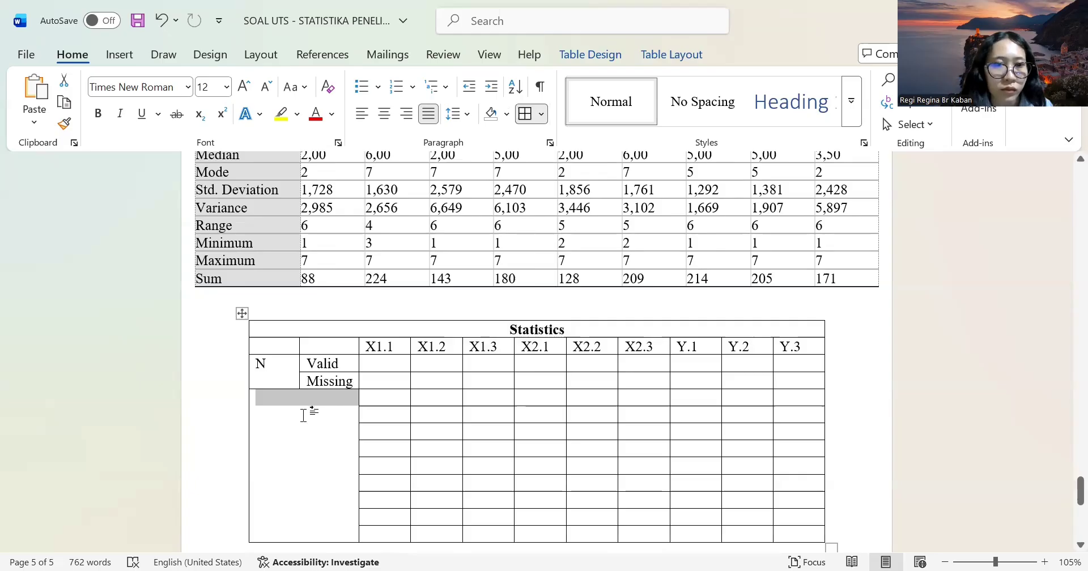
click(161, 20)
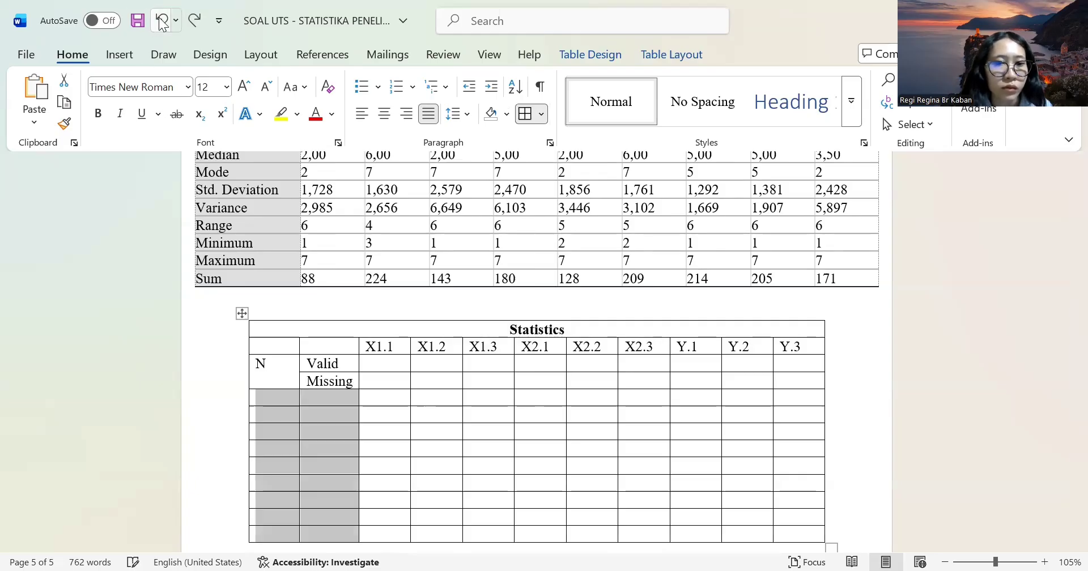
Try deleting the new table's first two columns, and undo the deletion.
right_click(316, 394)
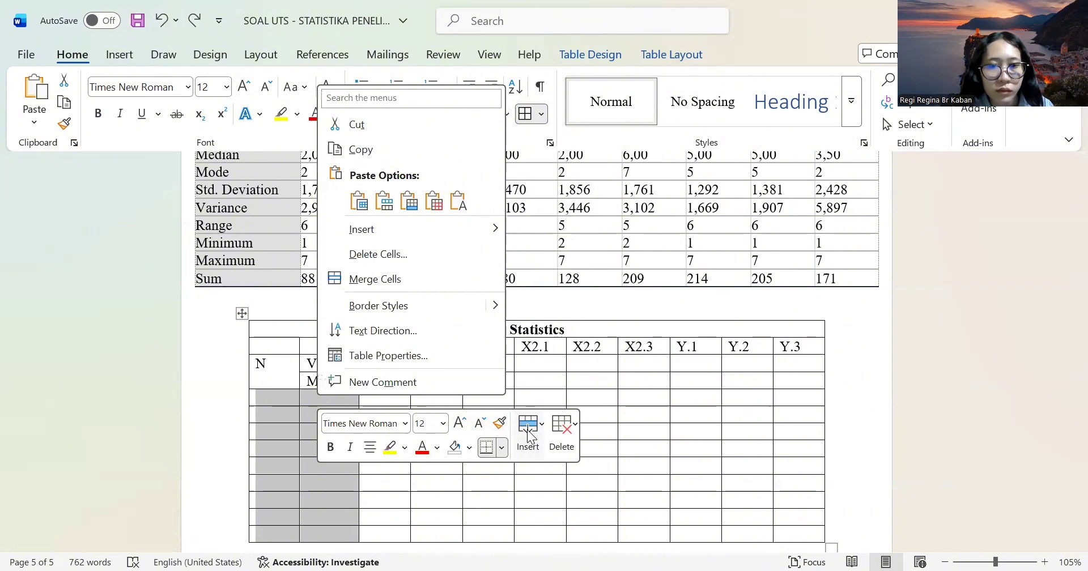
click(529, 434)
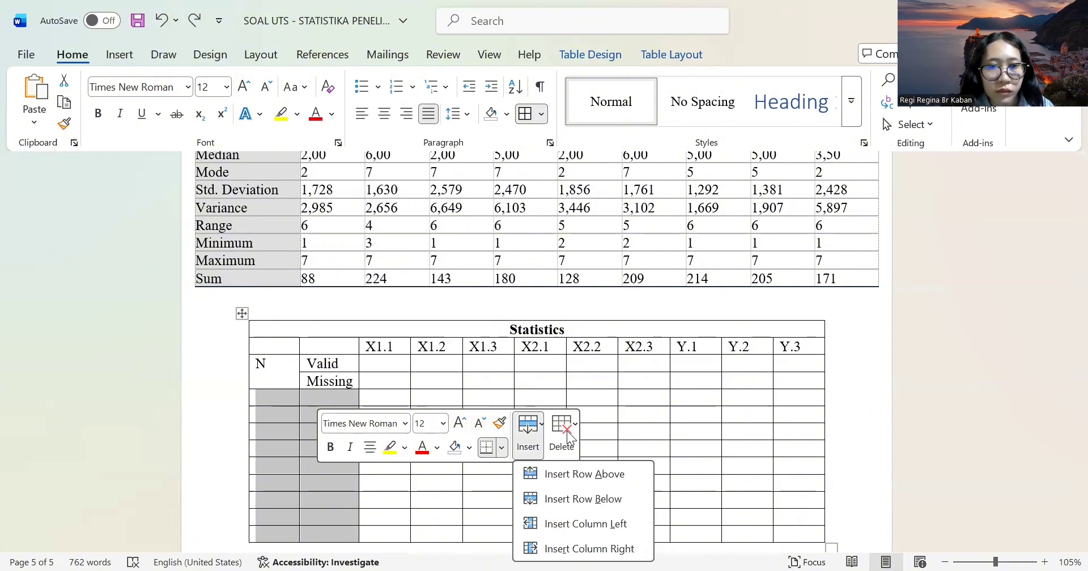
click(567, 434)
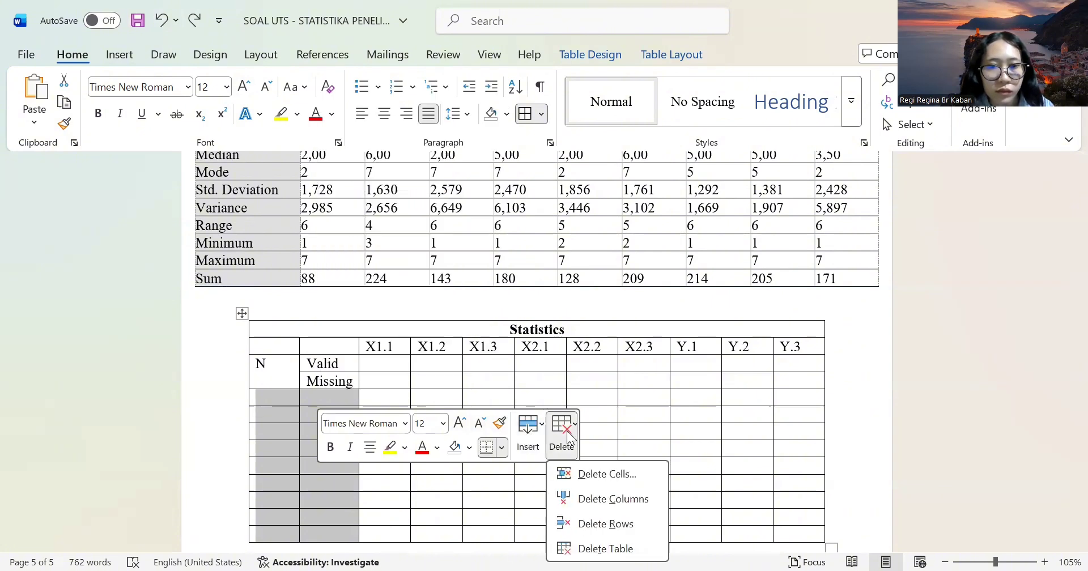
click(568, 499)
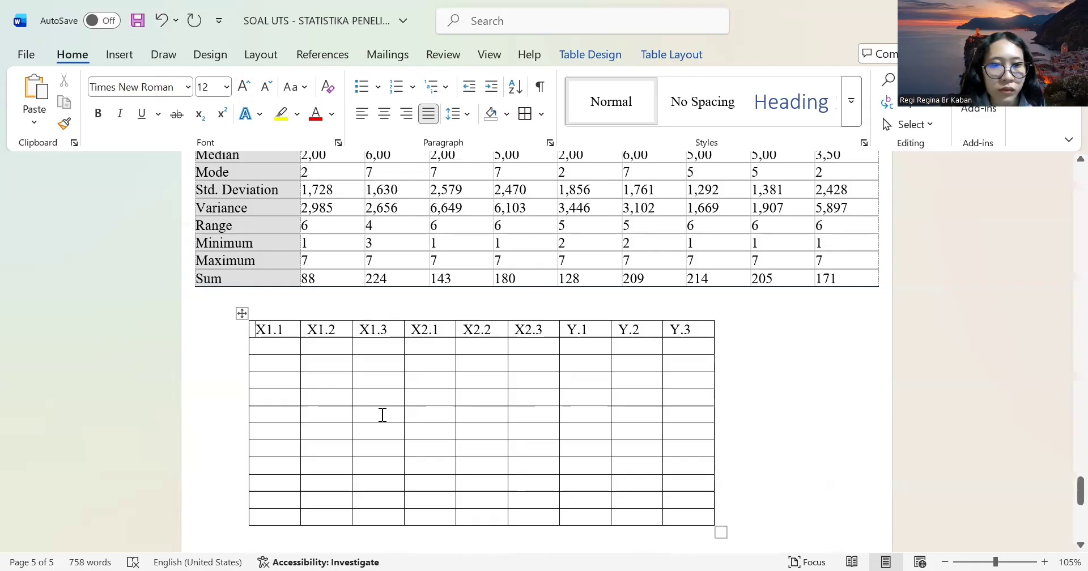
click(163, 26)
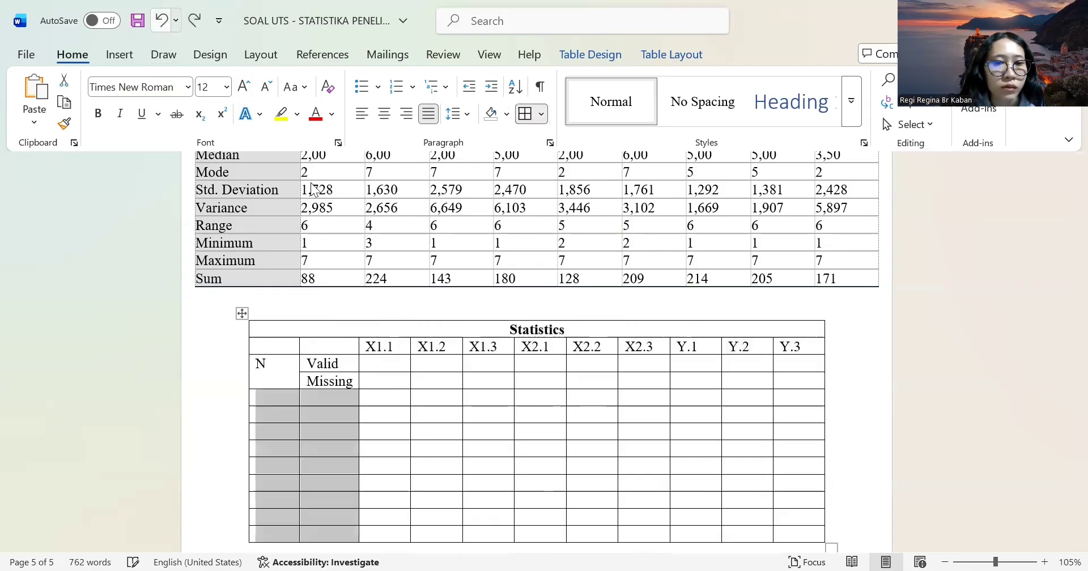
Merge the first two cells of each of the nine rows below Missing in the new Statistics table, row by row.
scroll(334, 408, down, 2)
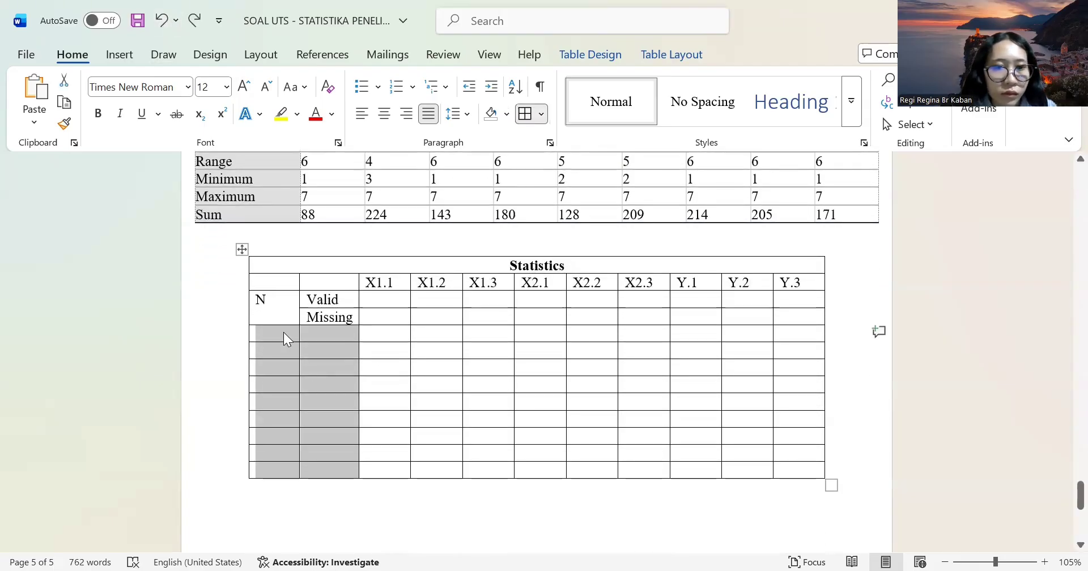
click(306, 333)
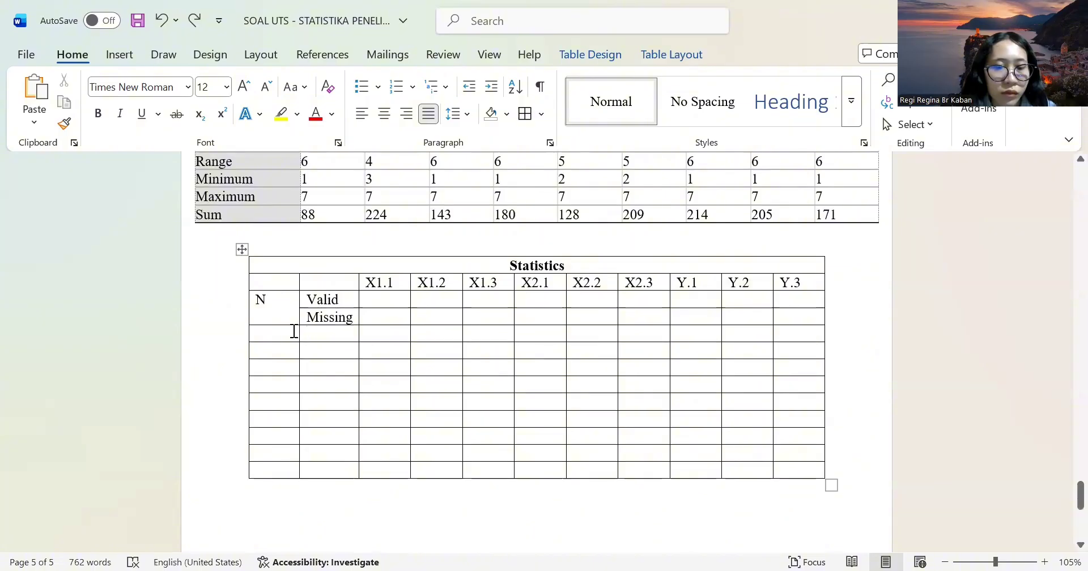
drag(293, 331, 314, 333)
right_click(314, 333)
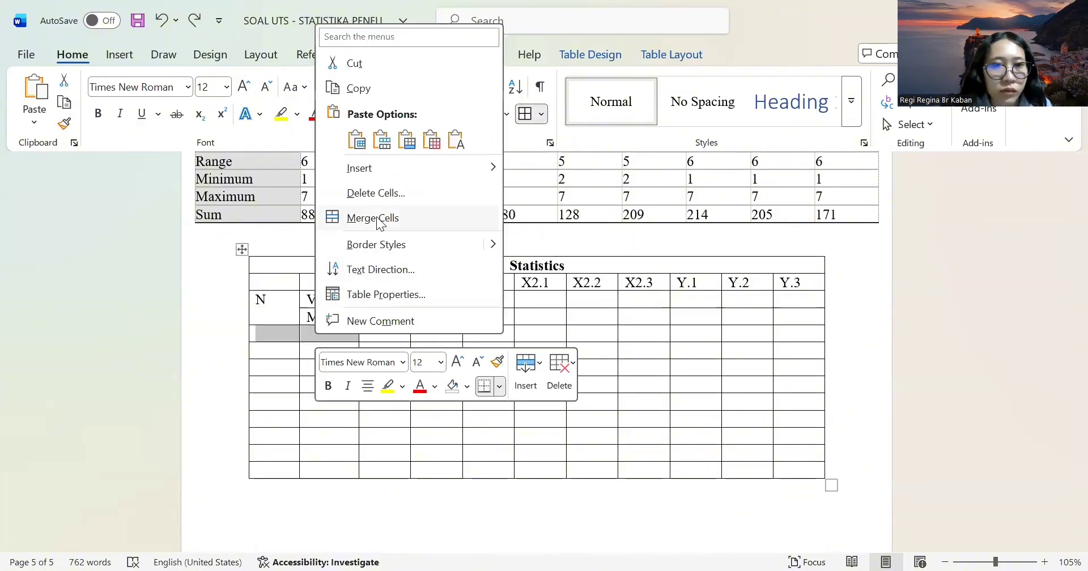
click(286, 352)
drag(291, 352, 311, 356)
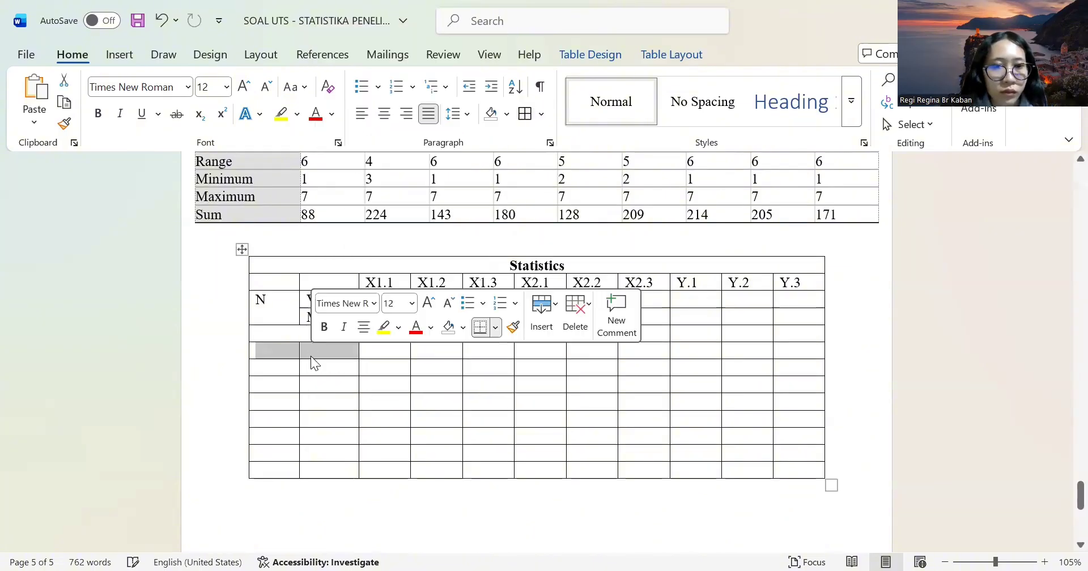
right_click(311, 356)
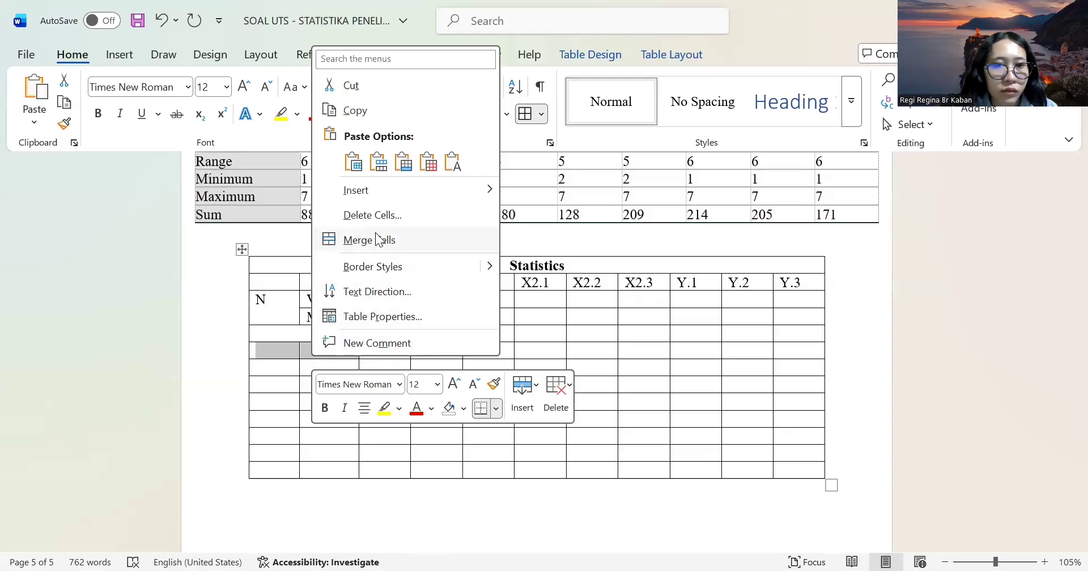
click(287, 364)
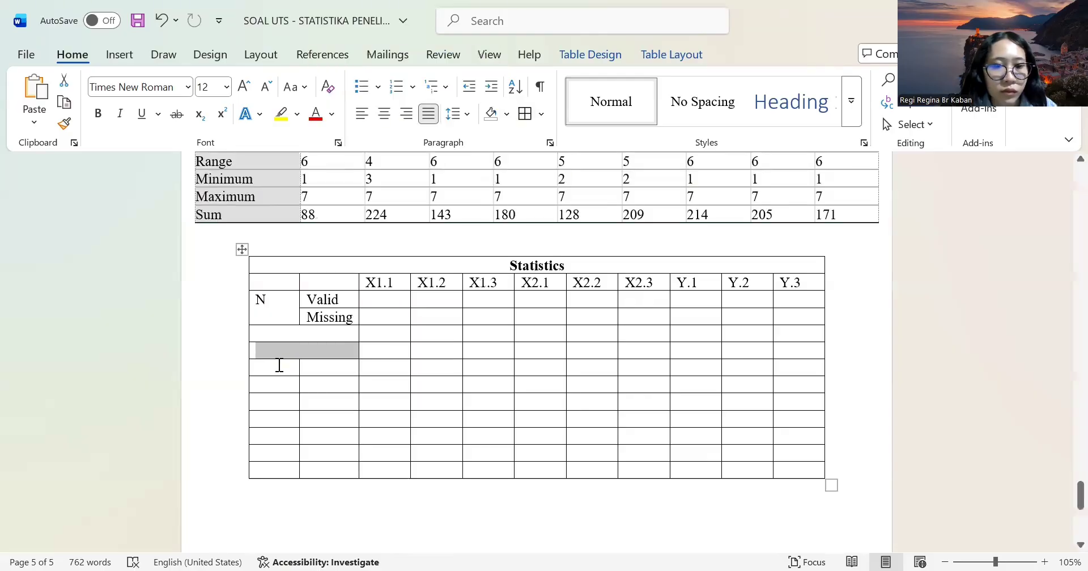
drag(279, 364, 326, 369)
right_click(327, 371)
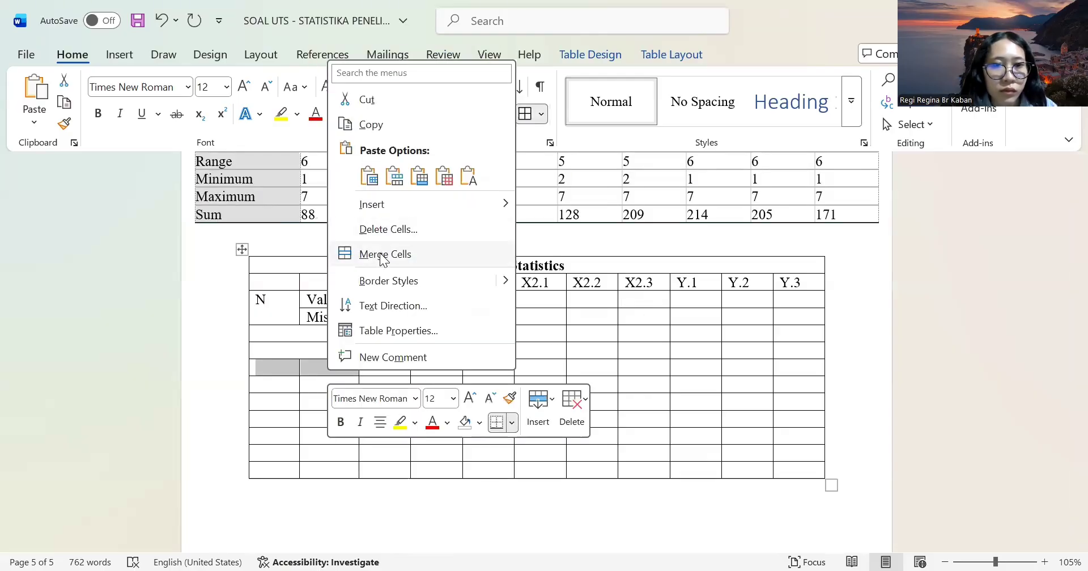
key(m)
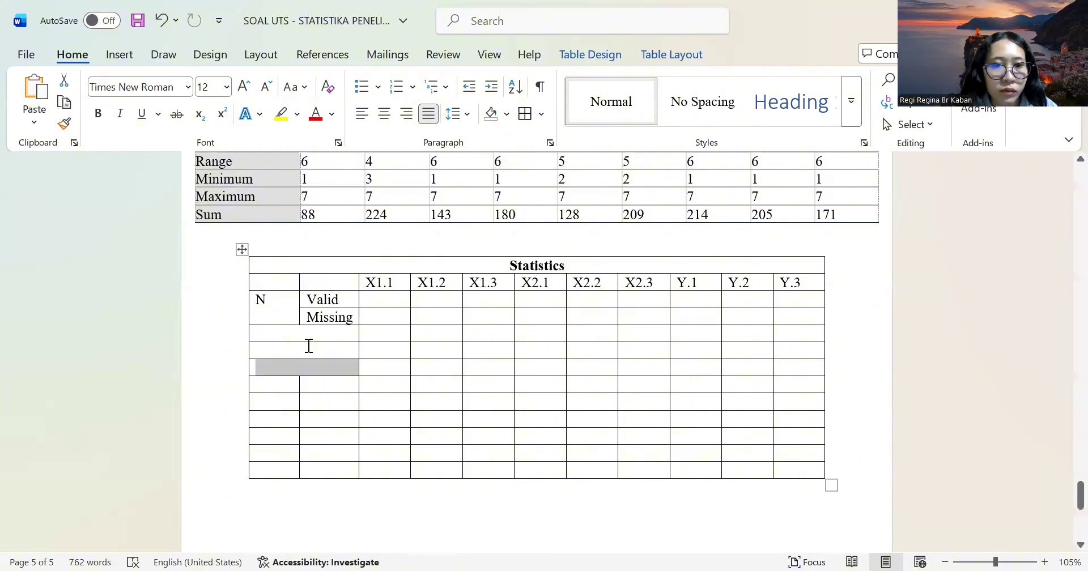
drag(272, 386, 311, 388)
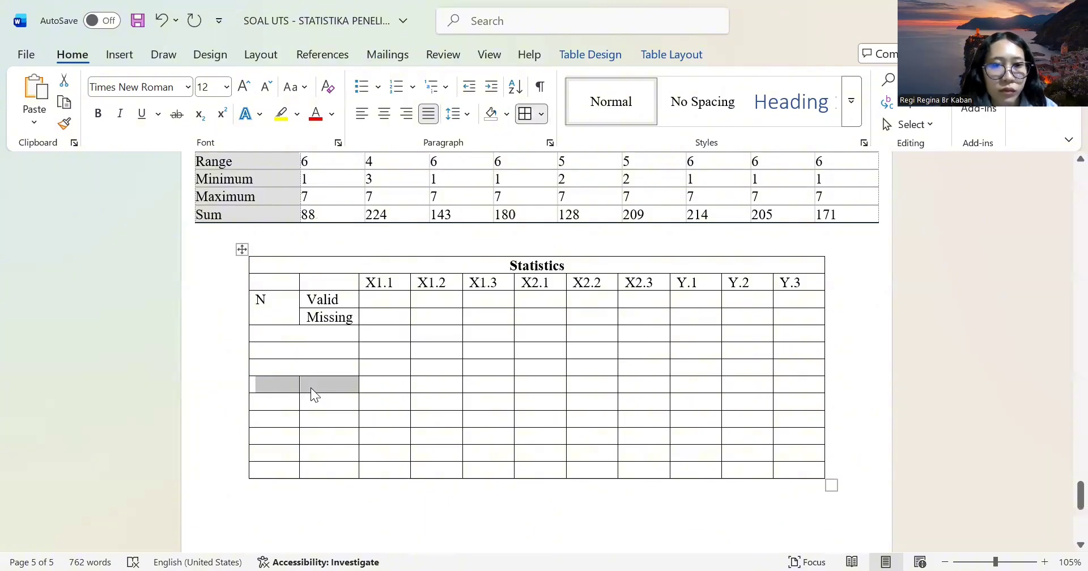
right_click(311, 387)
click(361, 272)
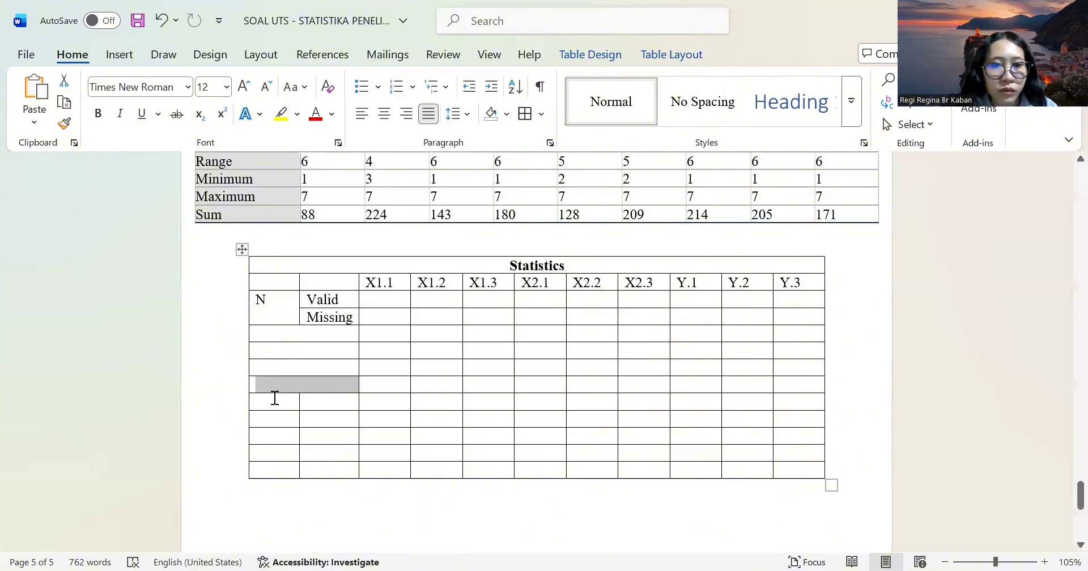
drag(274, 400, 317, 404)
right_click(317, 405)
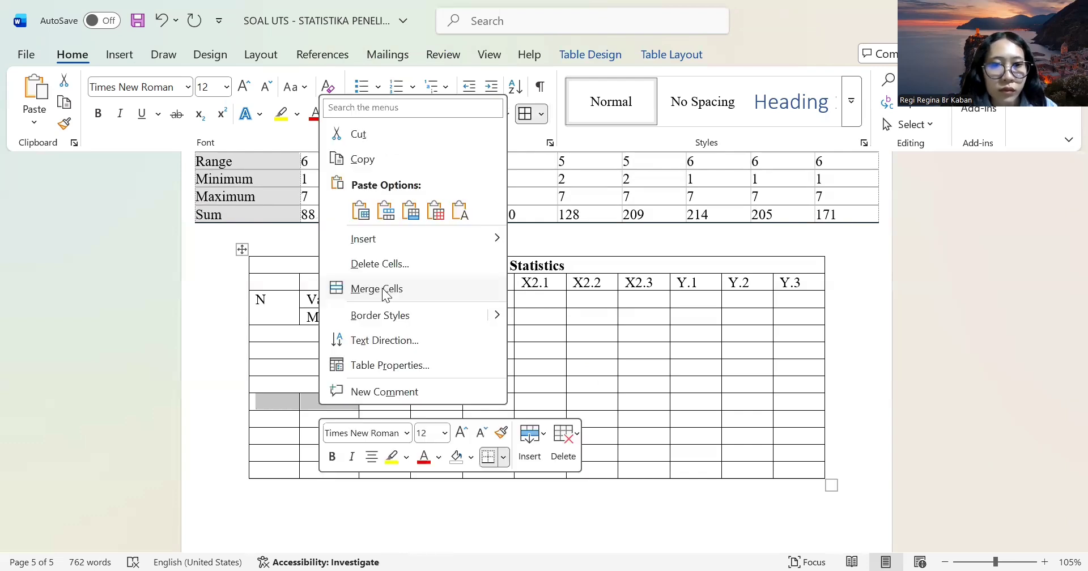
key(m)
drag(285, 420, 337, 423)
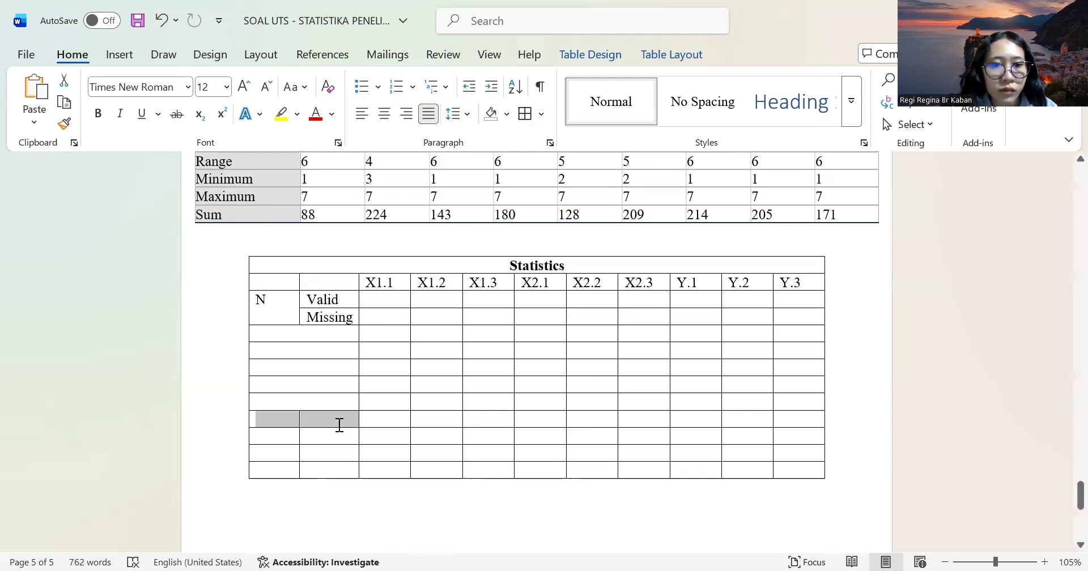
right_click(337, 424)
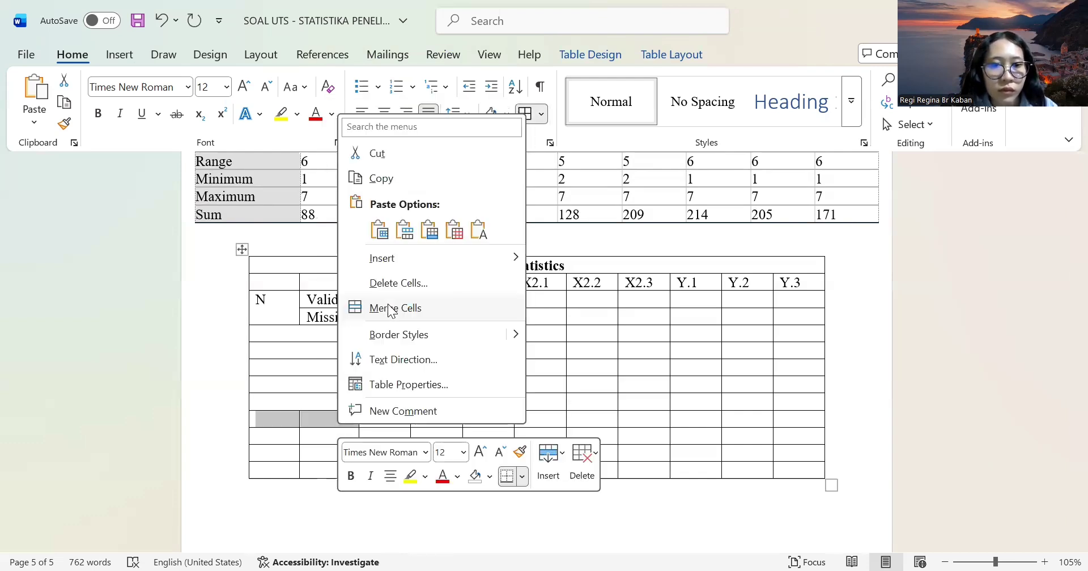
key(m)
drag(279, 438, 320, 440)
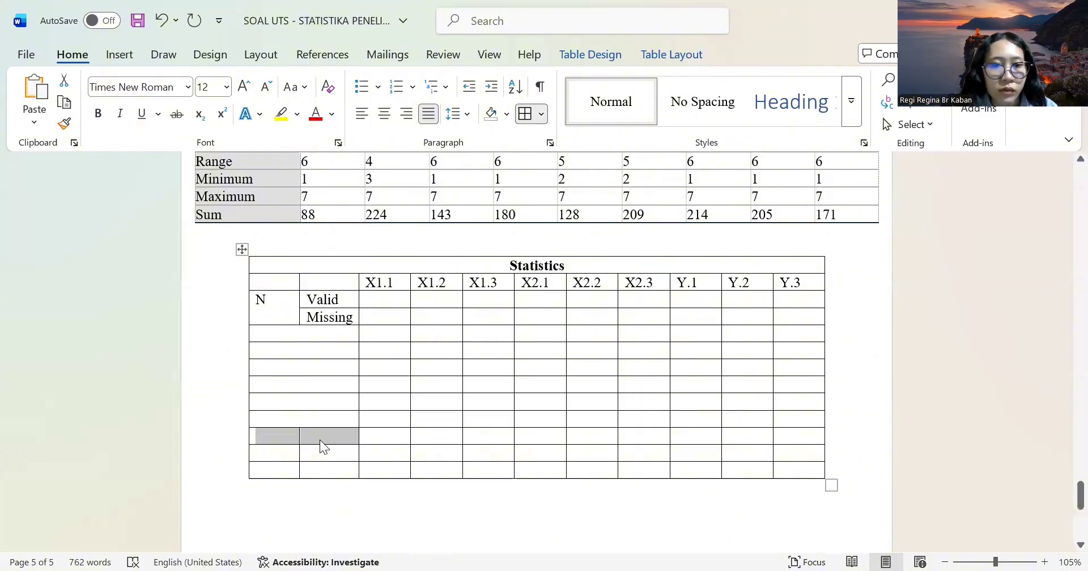
right_click(320, 439)
click(390, 327)
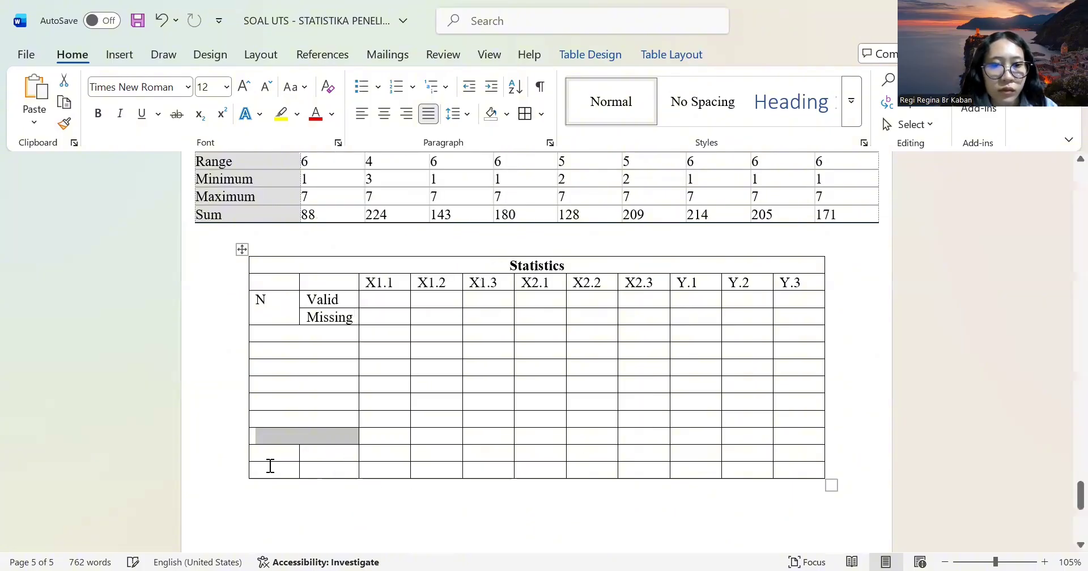
drag(272, 453, 316, 452)
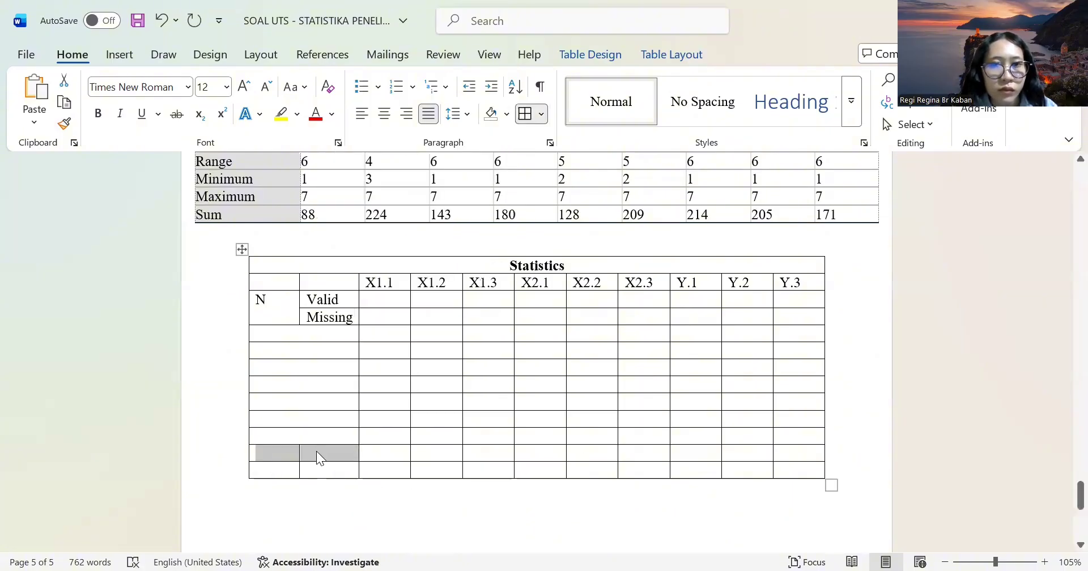
right_click(316, 451)
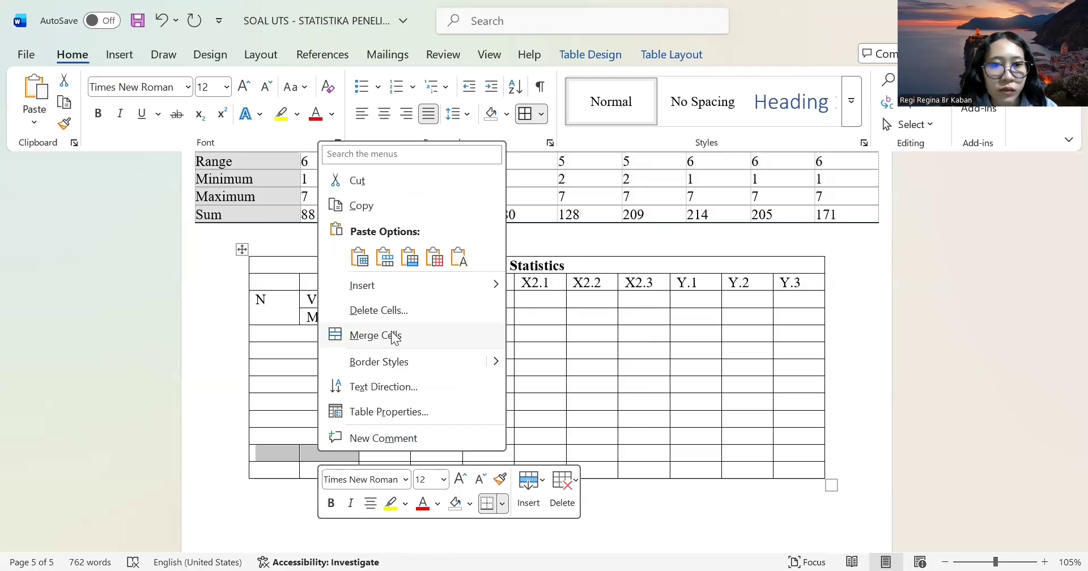
click(395, 336)
drag(279, 469, 335, 467)
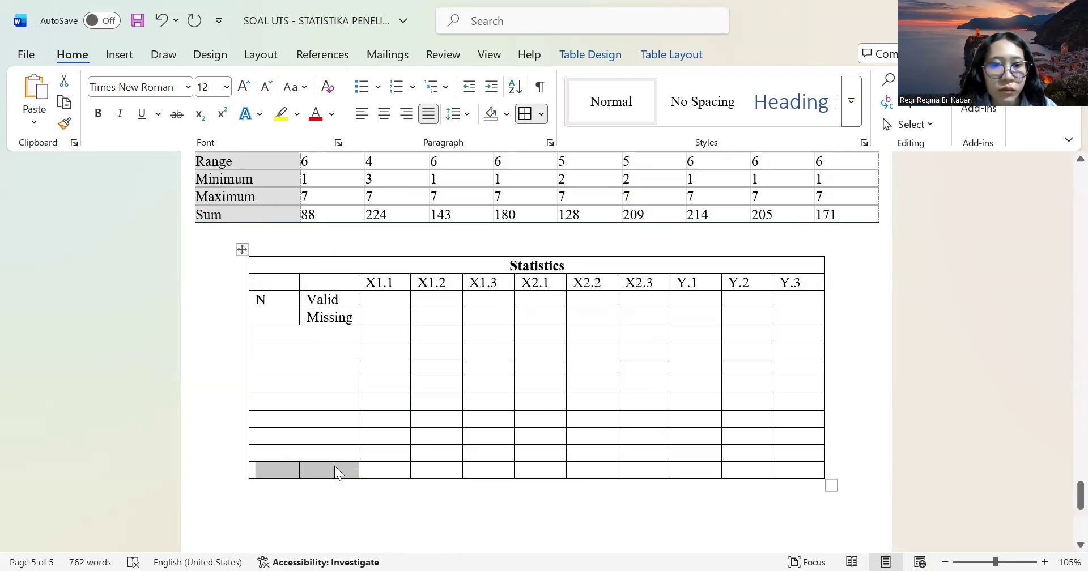
right_click(335, 472)
click(392, 352)
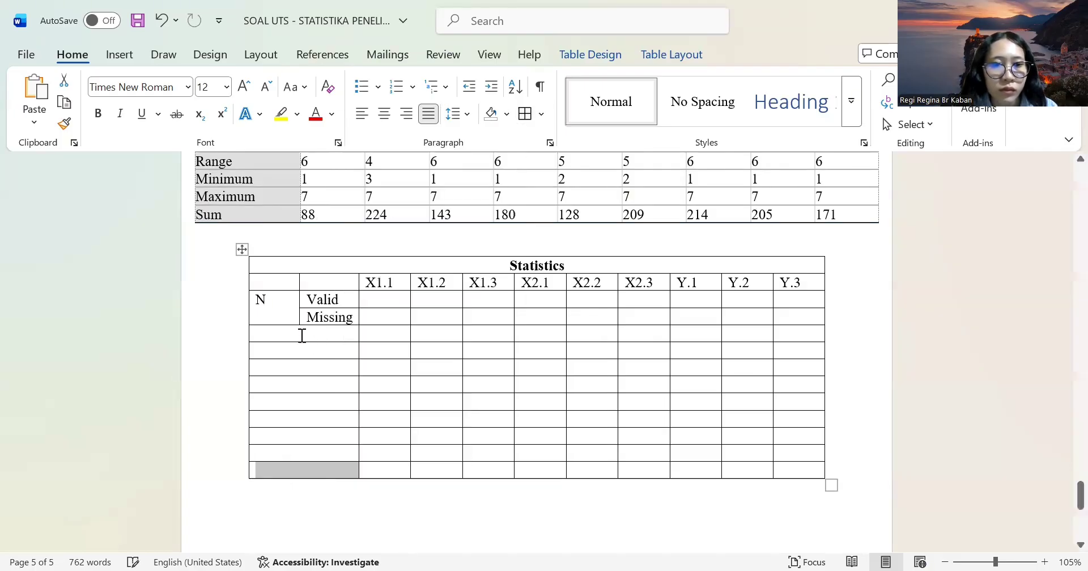
Copy the row labels Mean through Sum from the pasted Statistics table into the merged cells of the new table.
scroll(300, 335, up, 3)
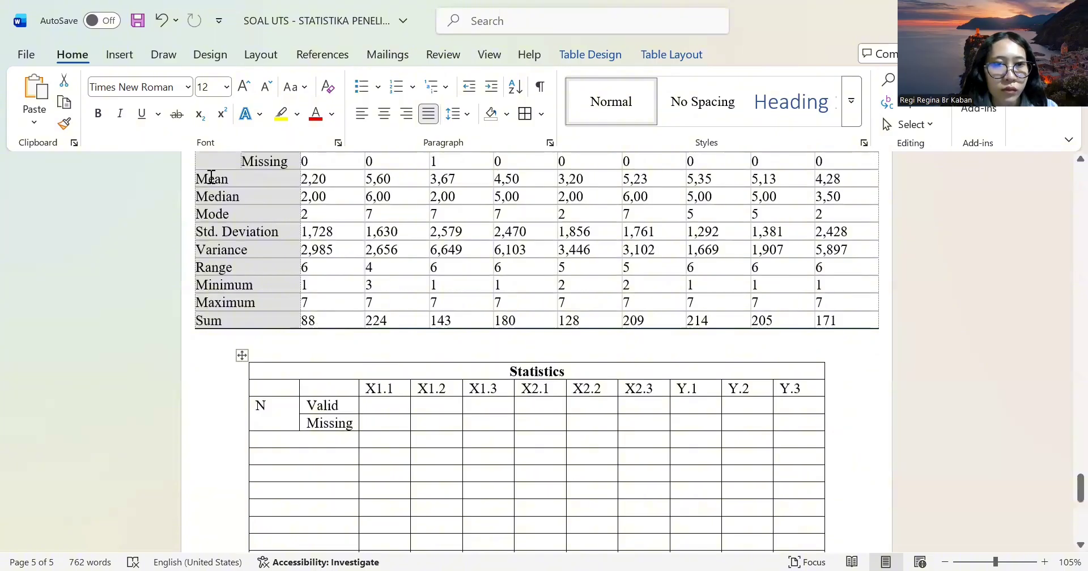
drag(212, 177, 260, 318)
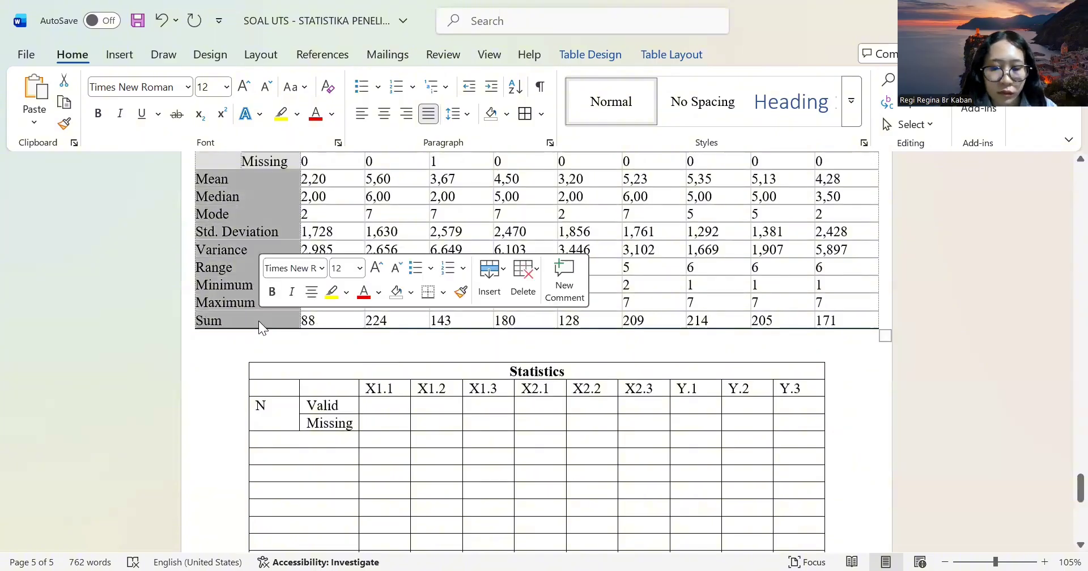
click(277, 440)
key(ctrl+v)
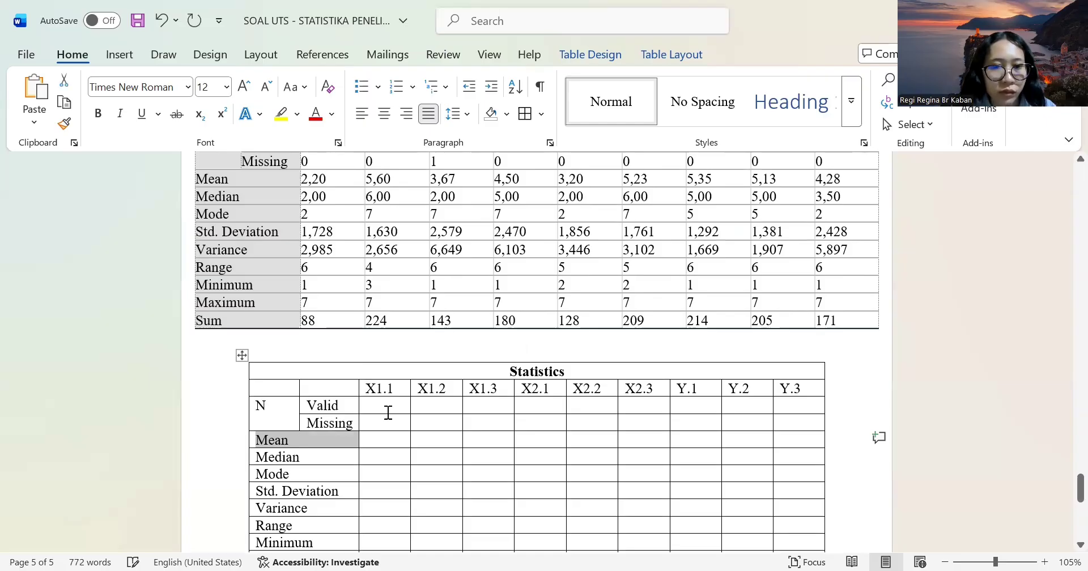
Copy the Valid and Missing values for X1.1 through Y.3 from the pasted table into the new table.
scroll(360, 330, up, 3)
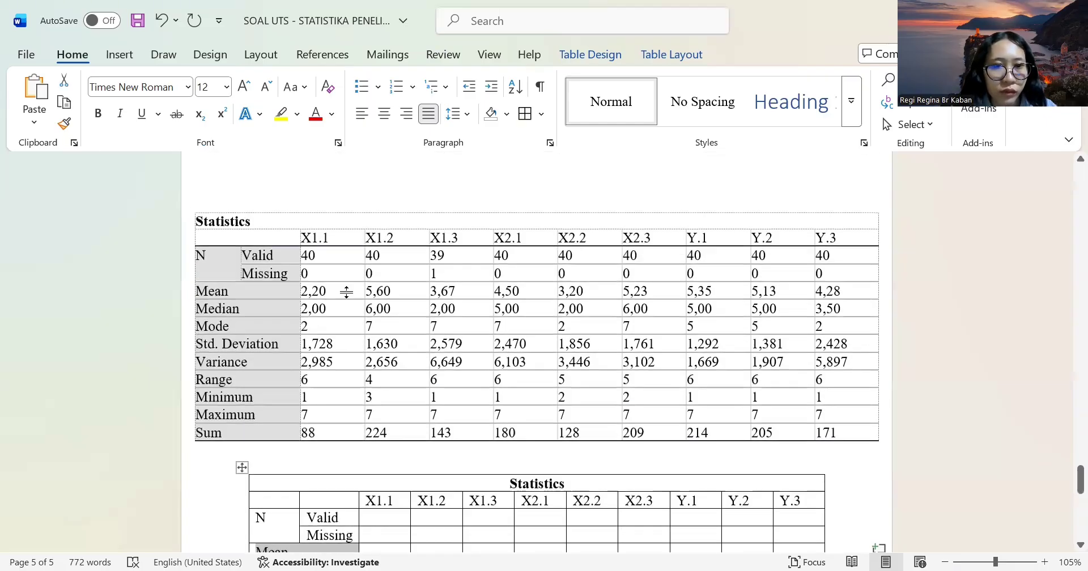
drag(313, 255, 855, 273)
key(ctrl+c)
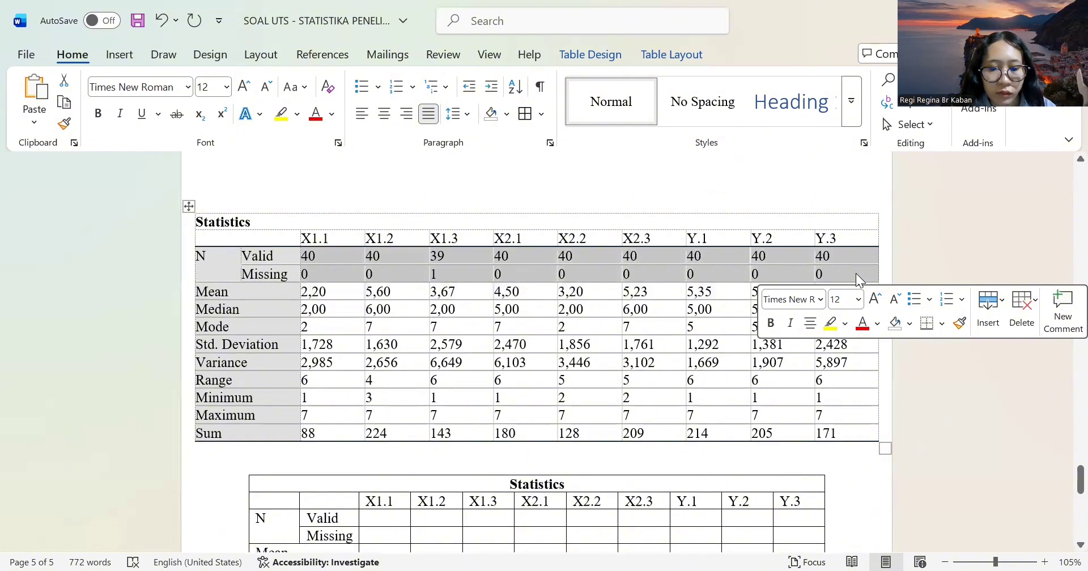
click(387, 521)
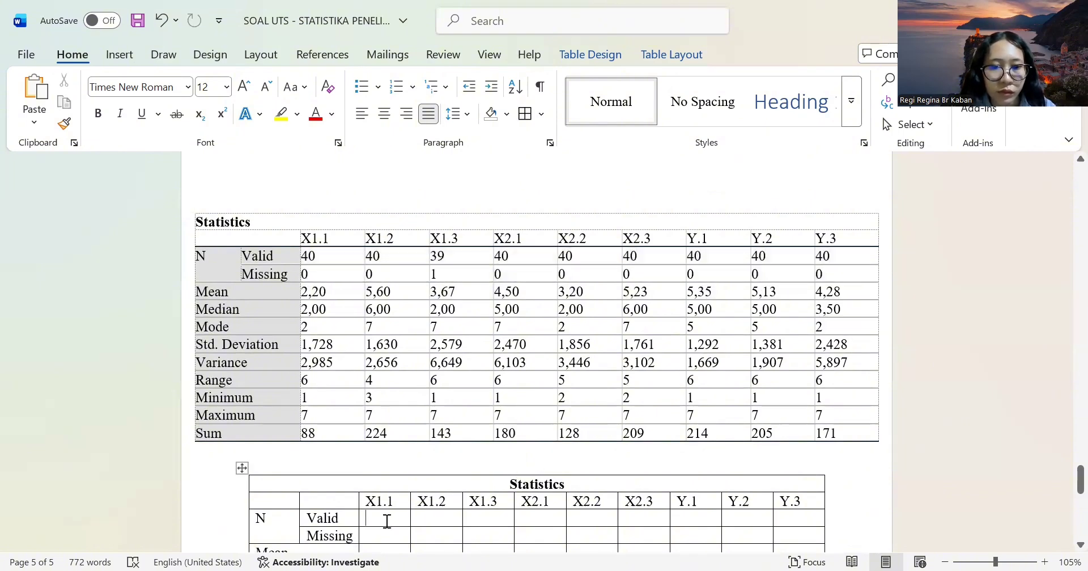
key(ctrl+v)
Copy the Mean through Sum values for all nine items from the pasted table into the new Statistics table.
scroll(387, 521, down, 4)
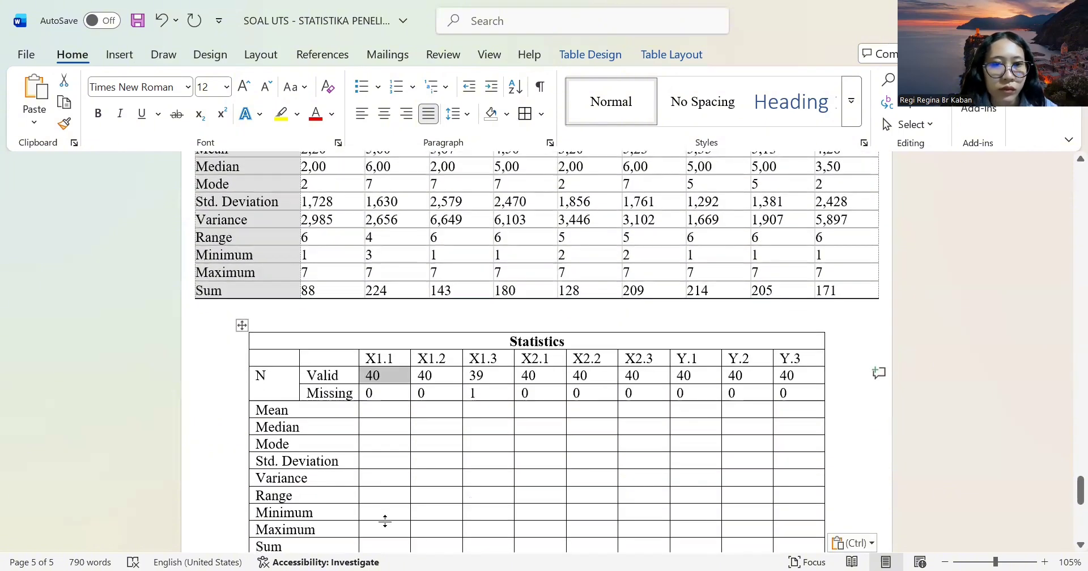
scroll(387, 521, up, 2)
drag(309, 222, 836, 366)
key(ctrl+c)
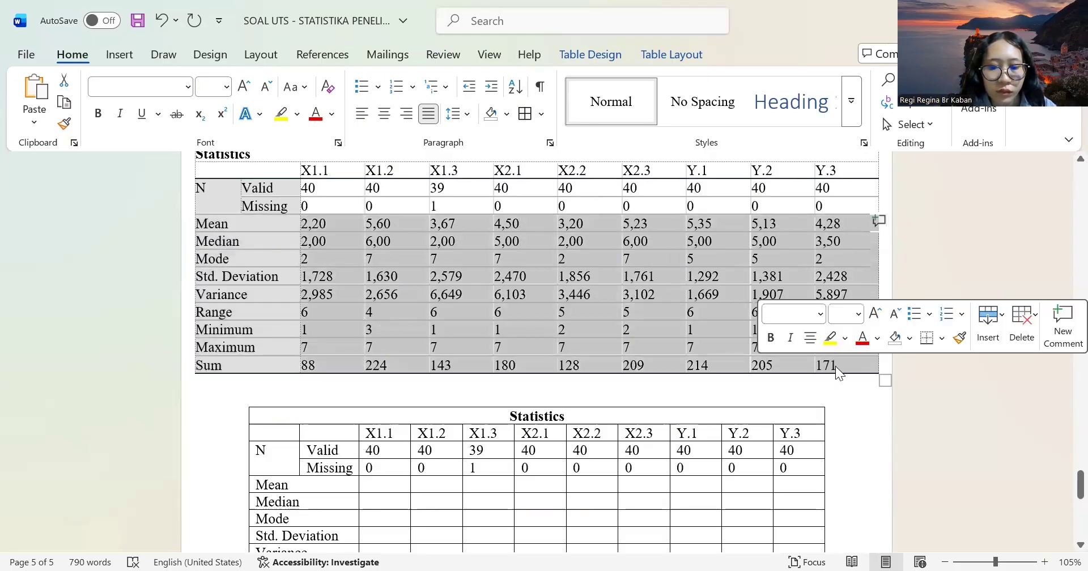
click(384, 485)
key(ctrl+v)
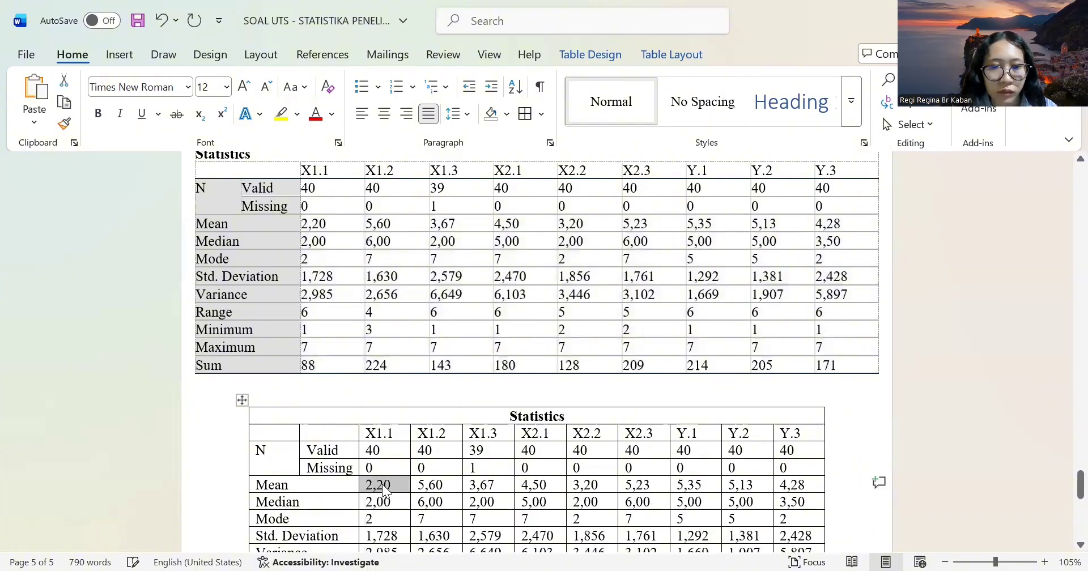
Center the text in all cells of both the pasted and the new Statistics tables.
scroll(384, 485, up, 4)
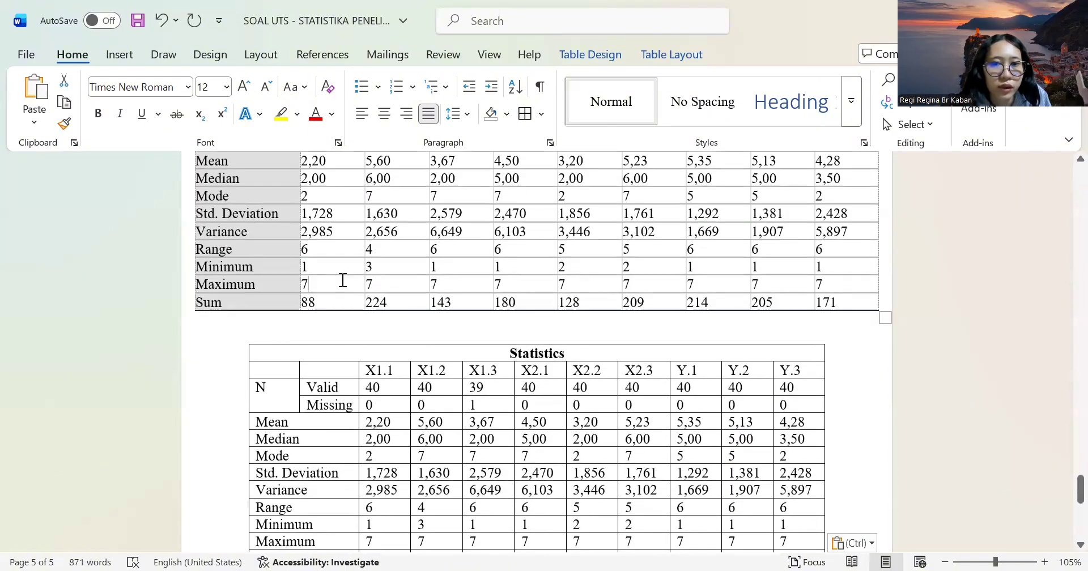
scroll(342, 280, up, 5)
scroll(343, 280, down, 3)
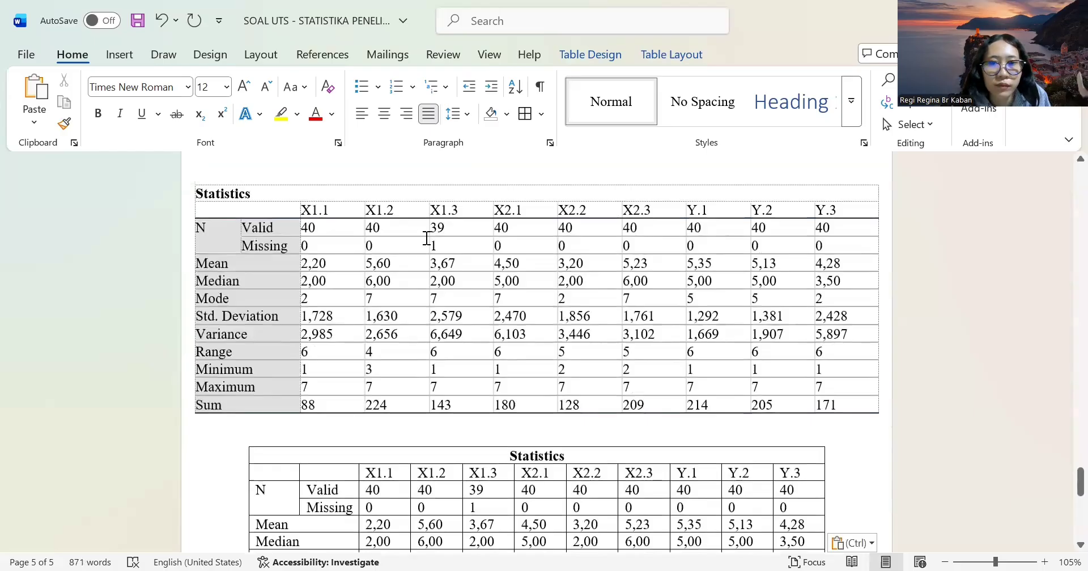
drag(433, 243, 823, 264)
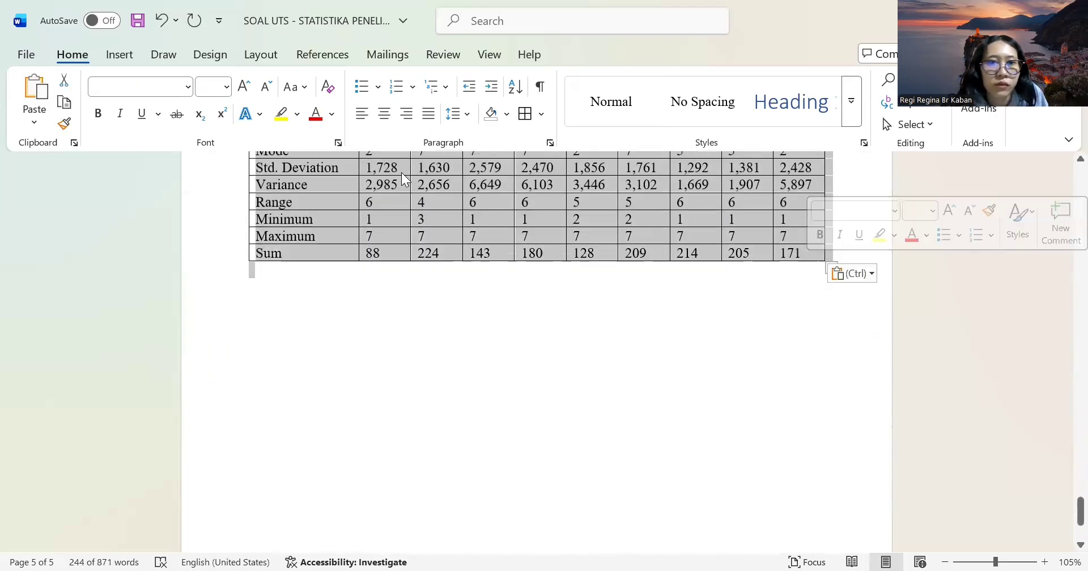
click(384, 114)
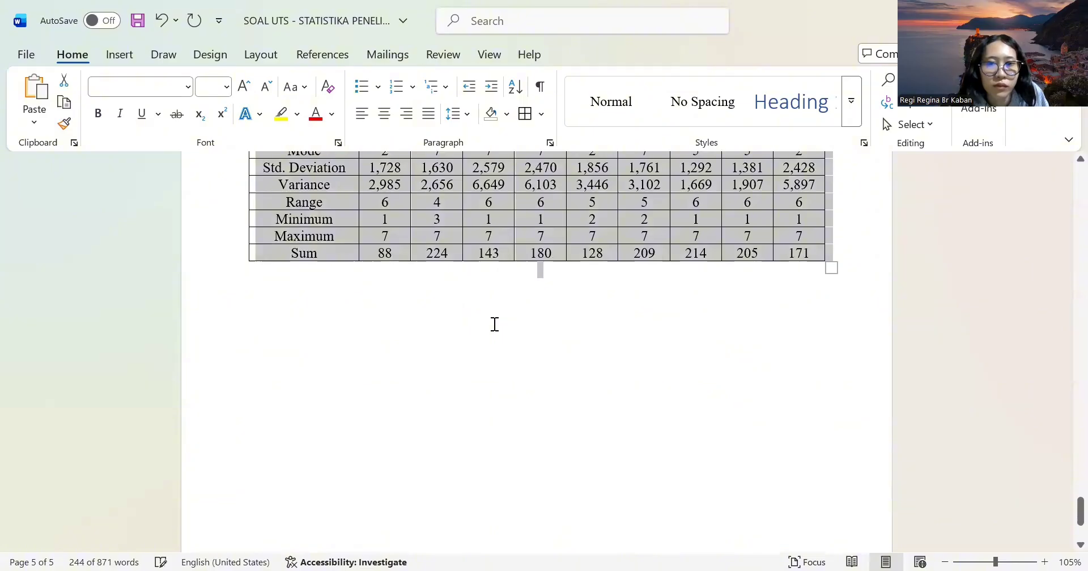
click(494, 325)
Review the report's tables from the Statistics tables back to the usia frequency tables under DISTRIBUSI FREKUENSI.
scroll(494, 325, up, 4)
scroll(494, 325, up, 5)
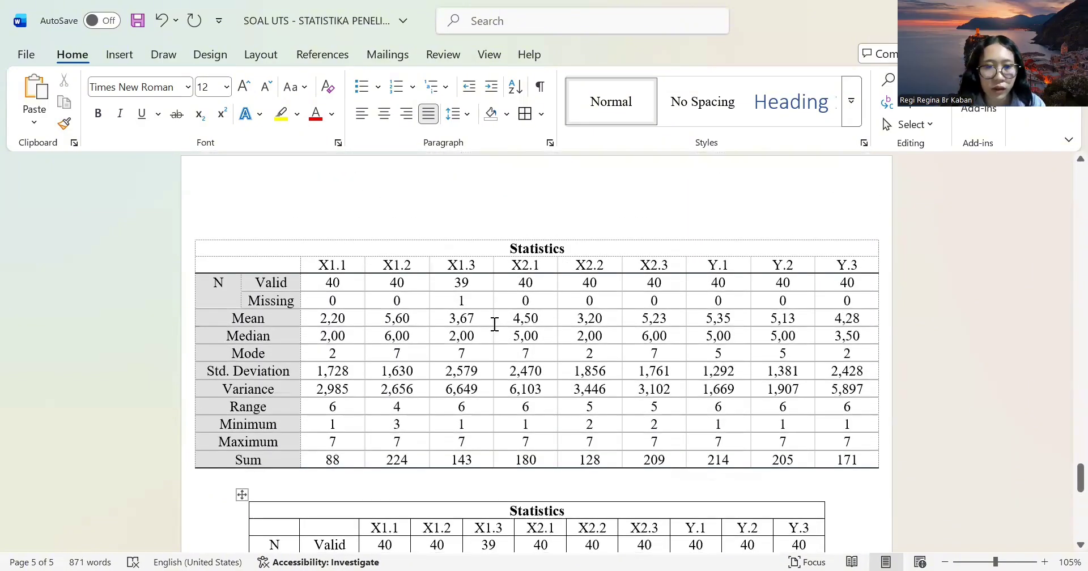
scroll(494, 325, up, 15)
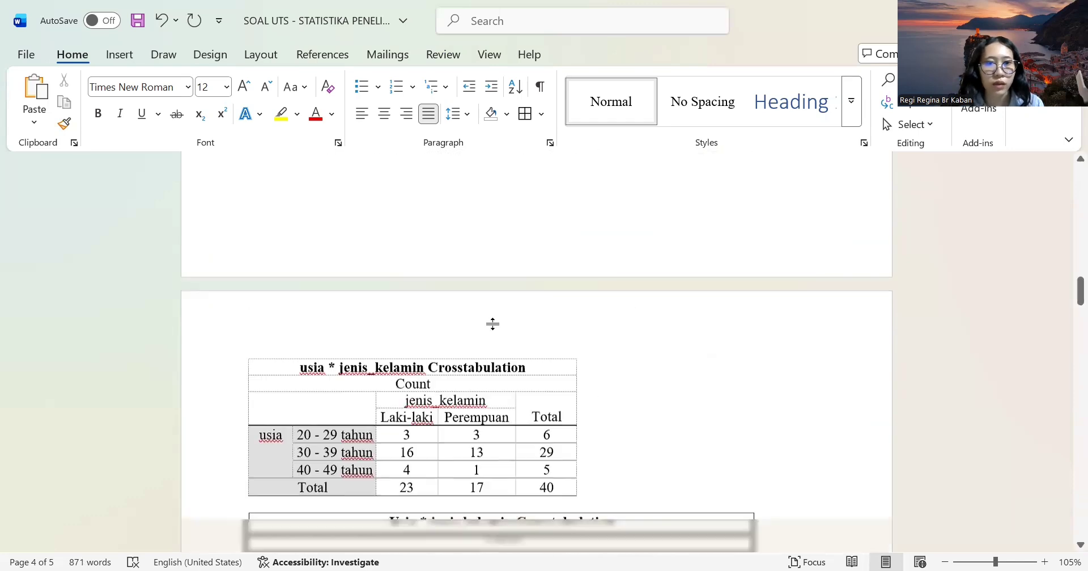
scroll(492, 324, up, 15)
scroll(494, 325, down, 3)
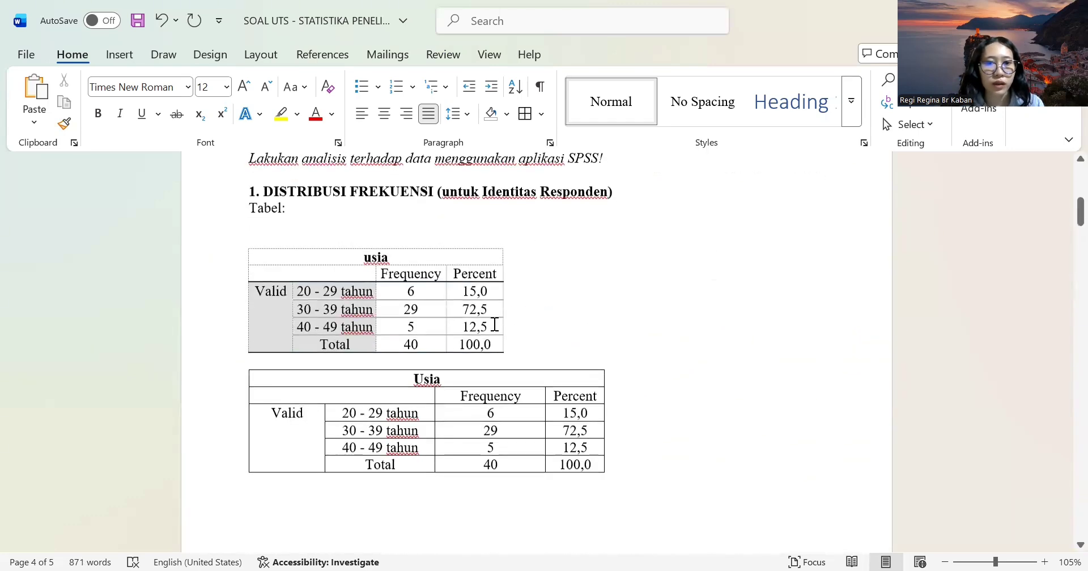
Review the report's tables from the usia frequency tables through the crosstabulations and Descriptive Statistics to the final X/Y item Statistics table.
scroll(495, 325, down, 2)
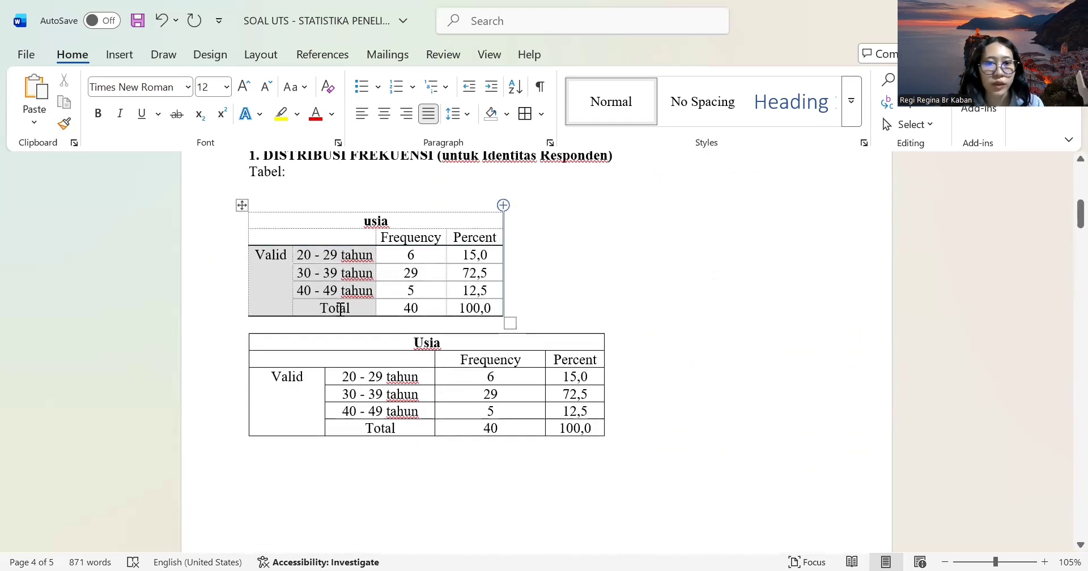
scroll(449, 382, down, 10)
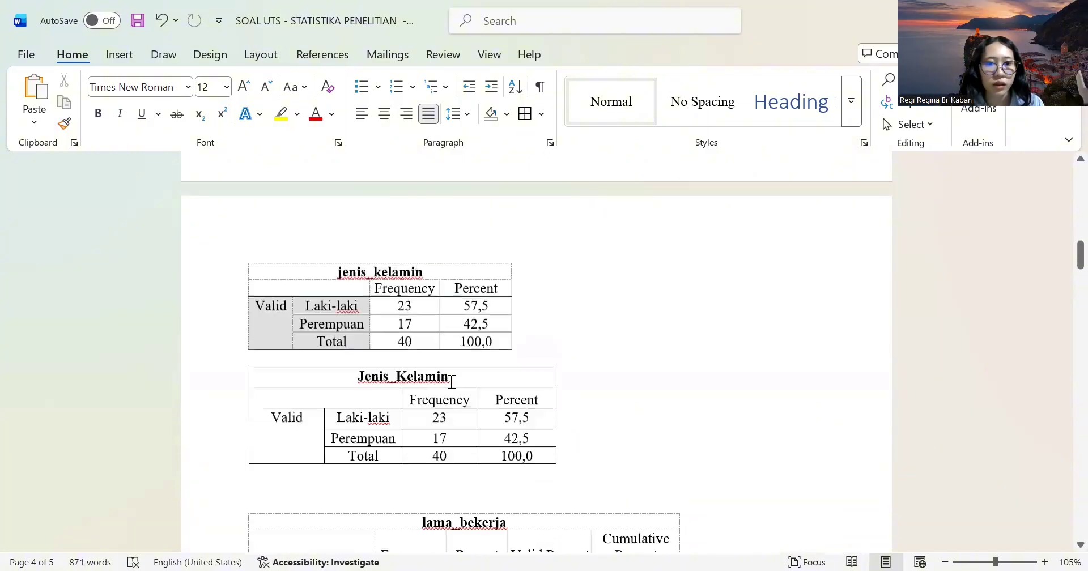
scroll(452, 381, down, 15)
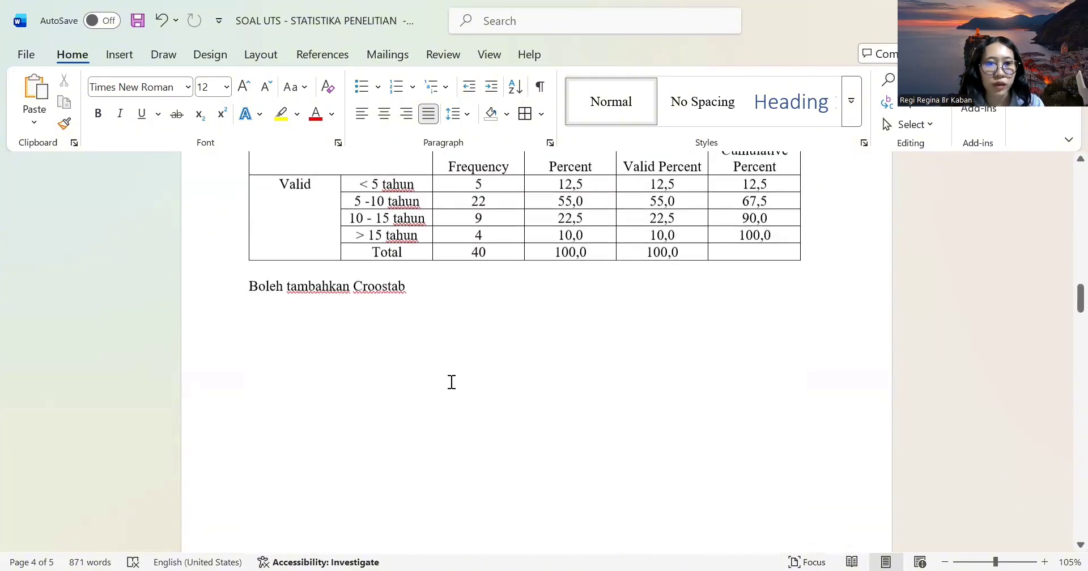
scroll(452, 381, down, 12)
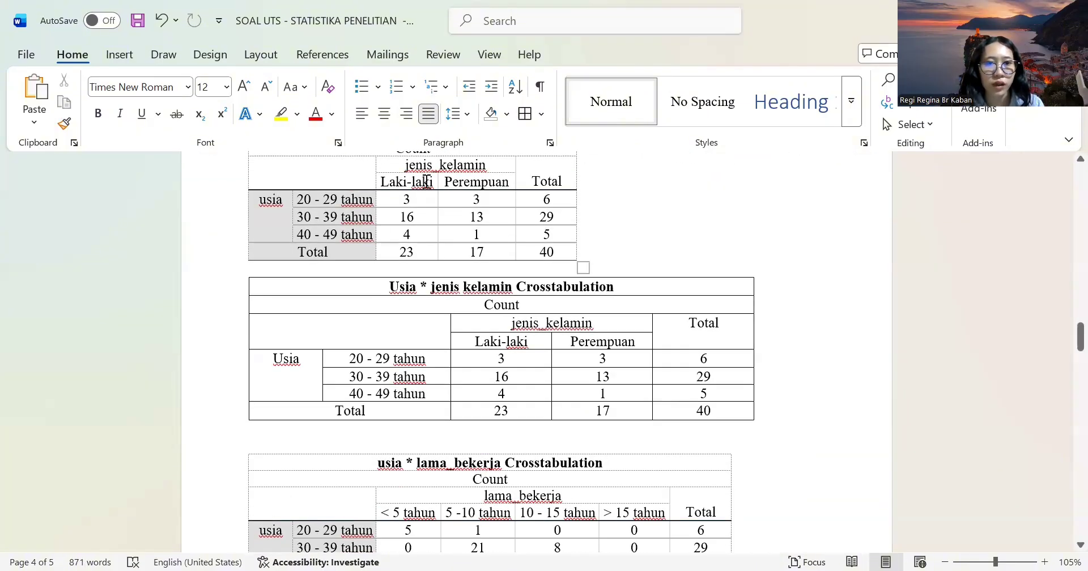
scroll(512, 372, down, 8)
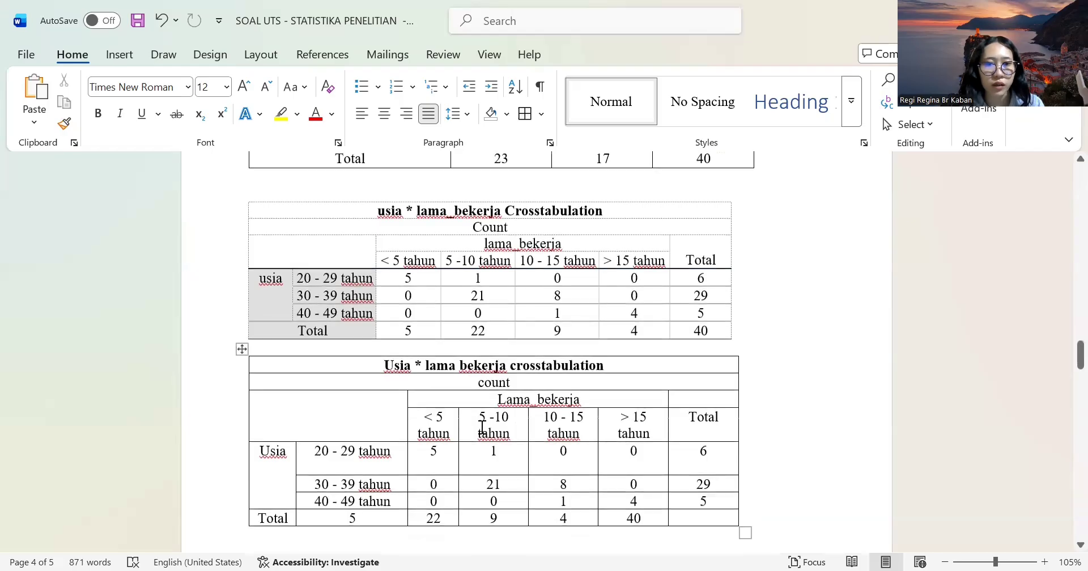
scroll(486, 446, down, 20)
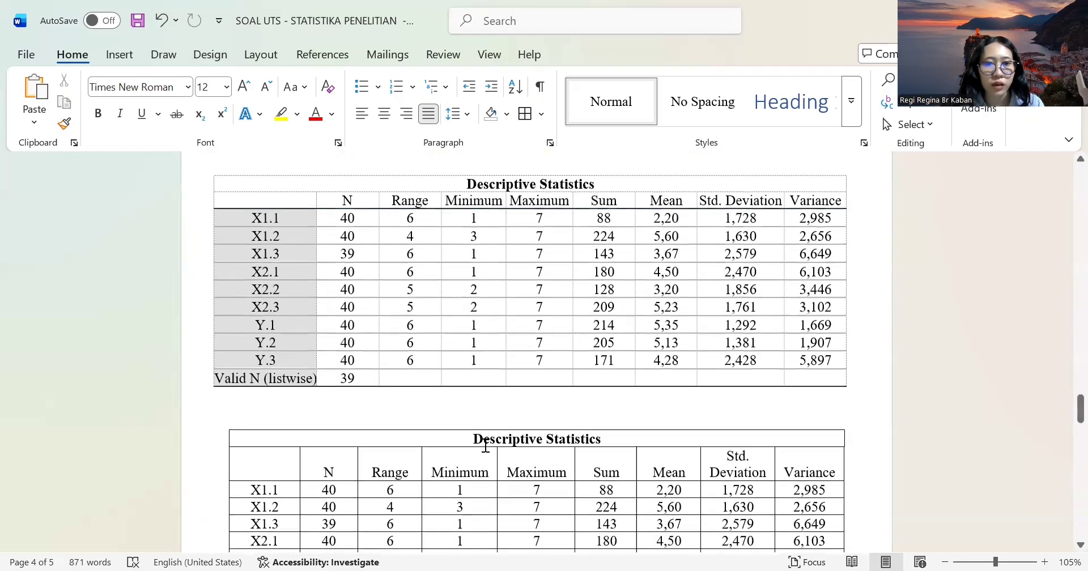
scroll(552, 274, up, 14)
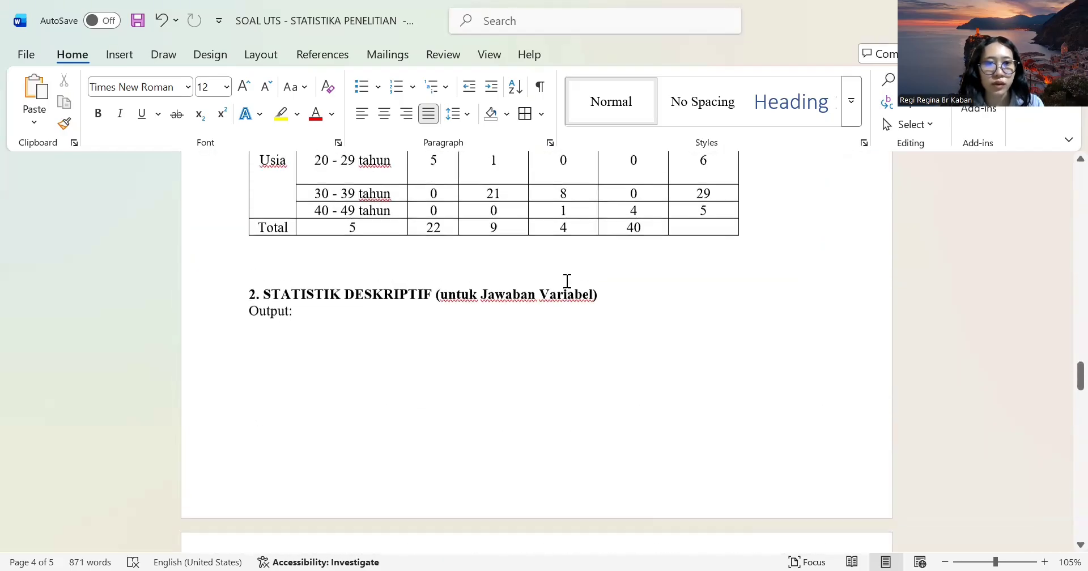
scroll(567, 281, down, 17)
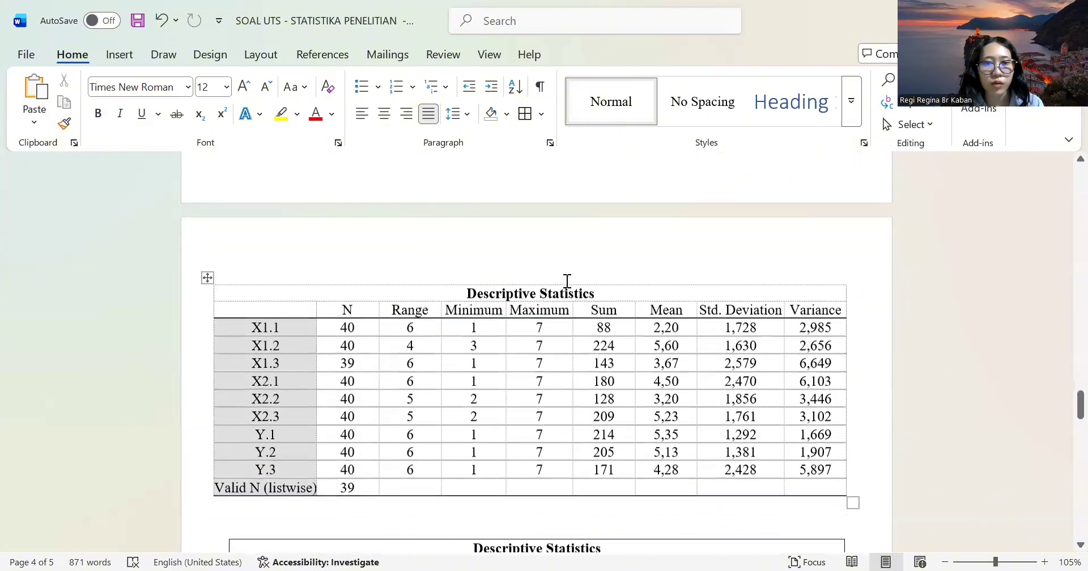
scroll(566, 223, down, 1)
scroll(518, 371, down, 10)
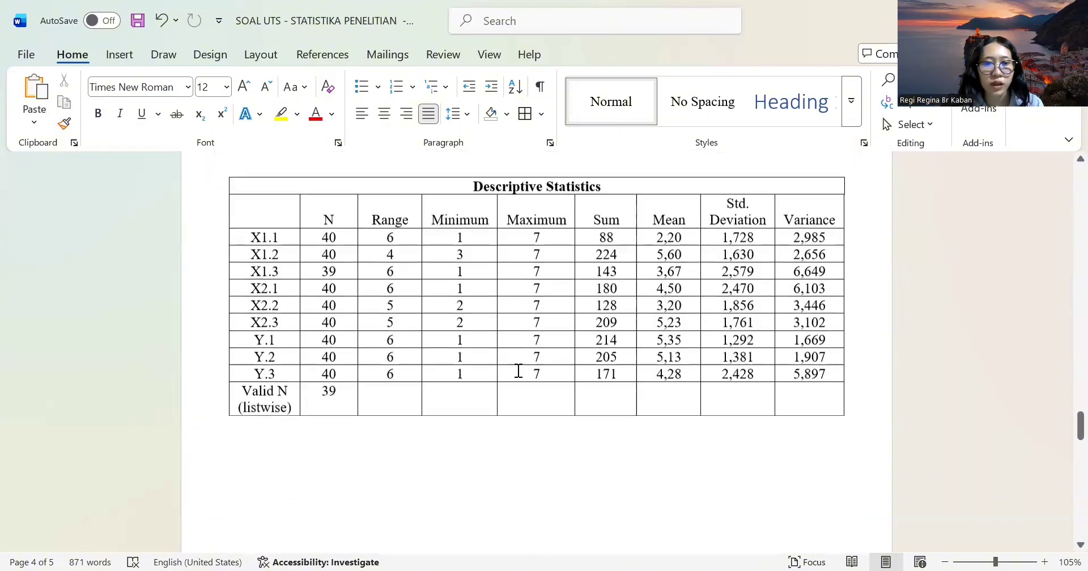
scroll(519, 370, down, 9)
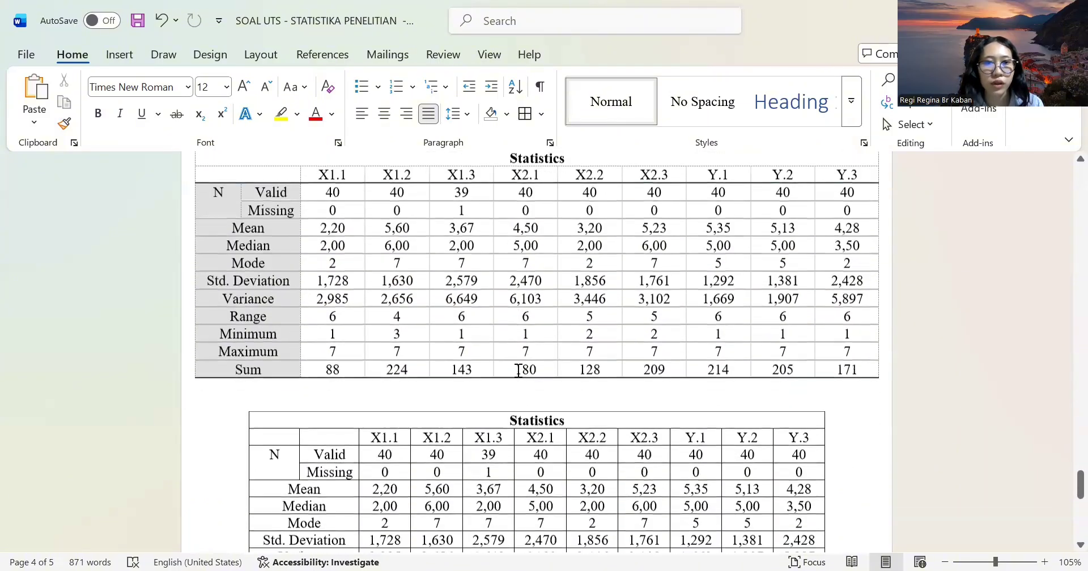
scroll(576, 316, down, 3)
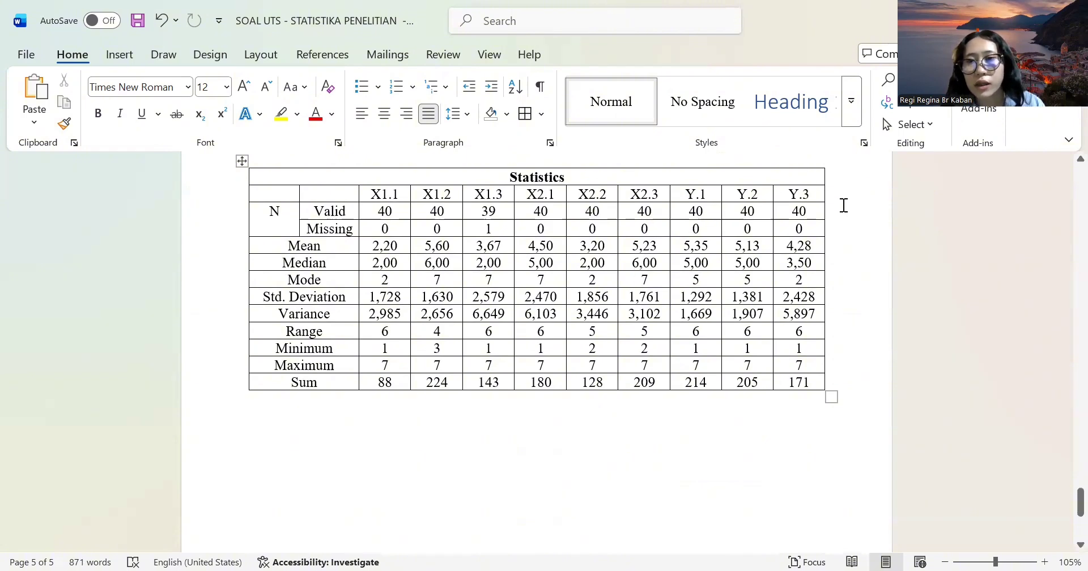
scroll(716, 229, up, 15)
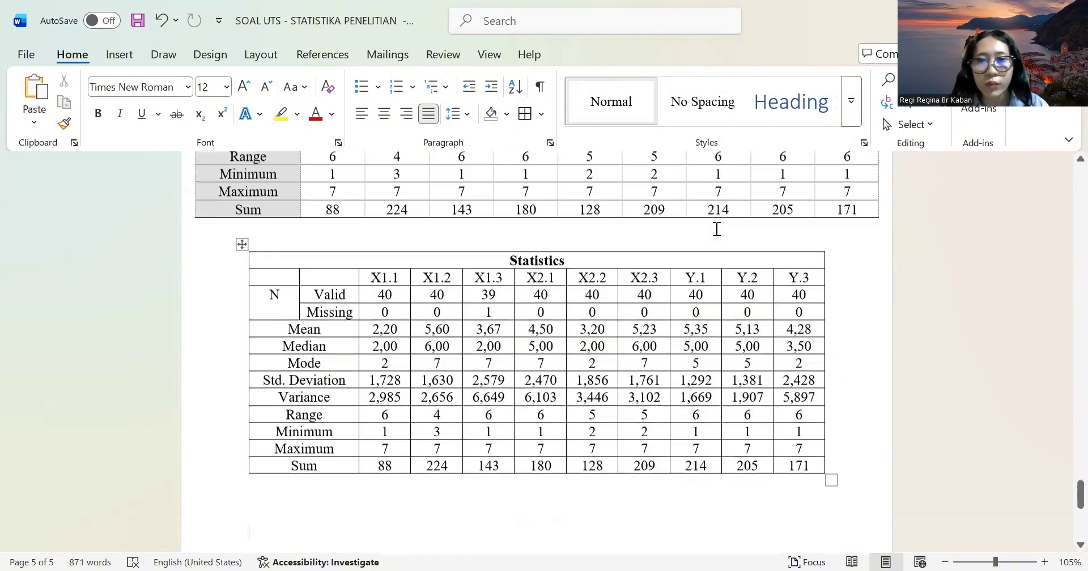
scroll(717, 229, up, 8)
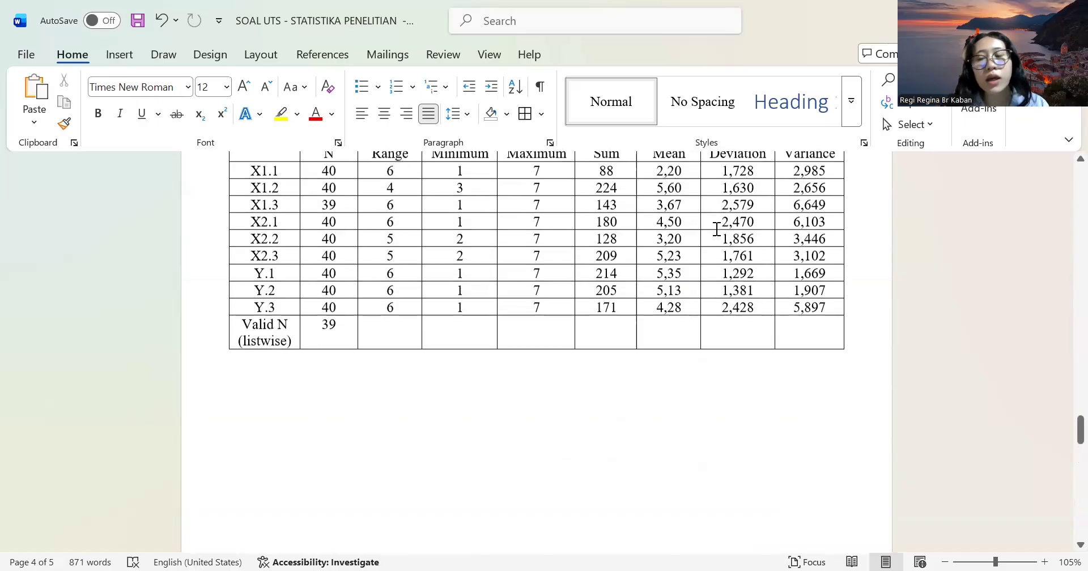